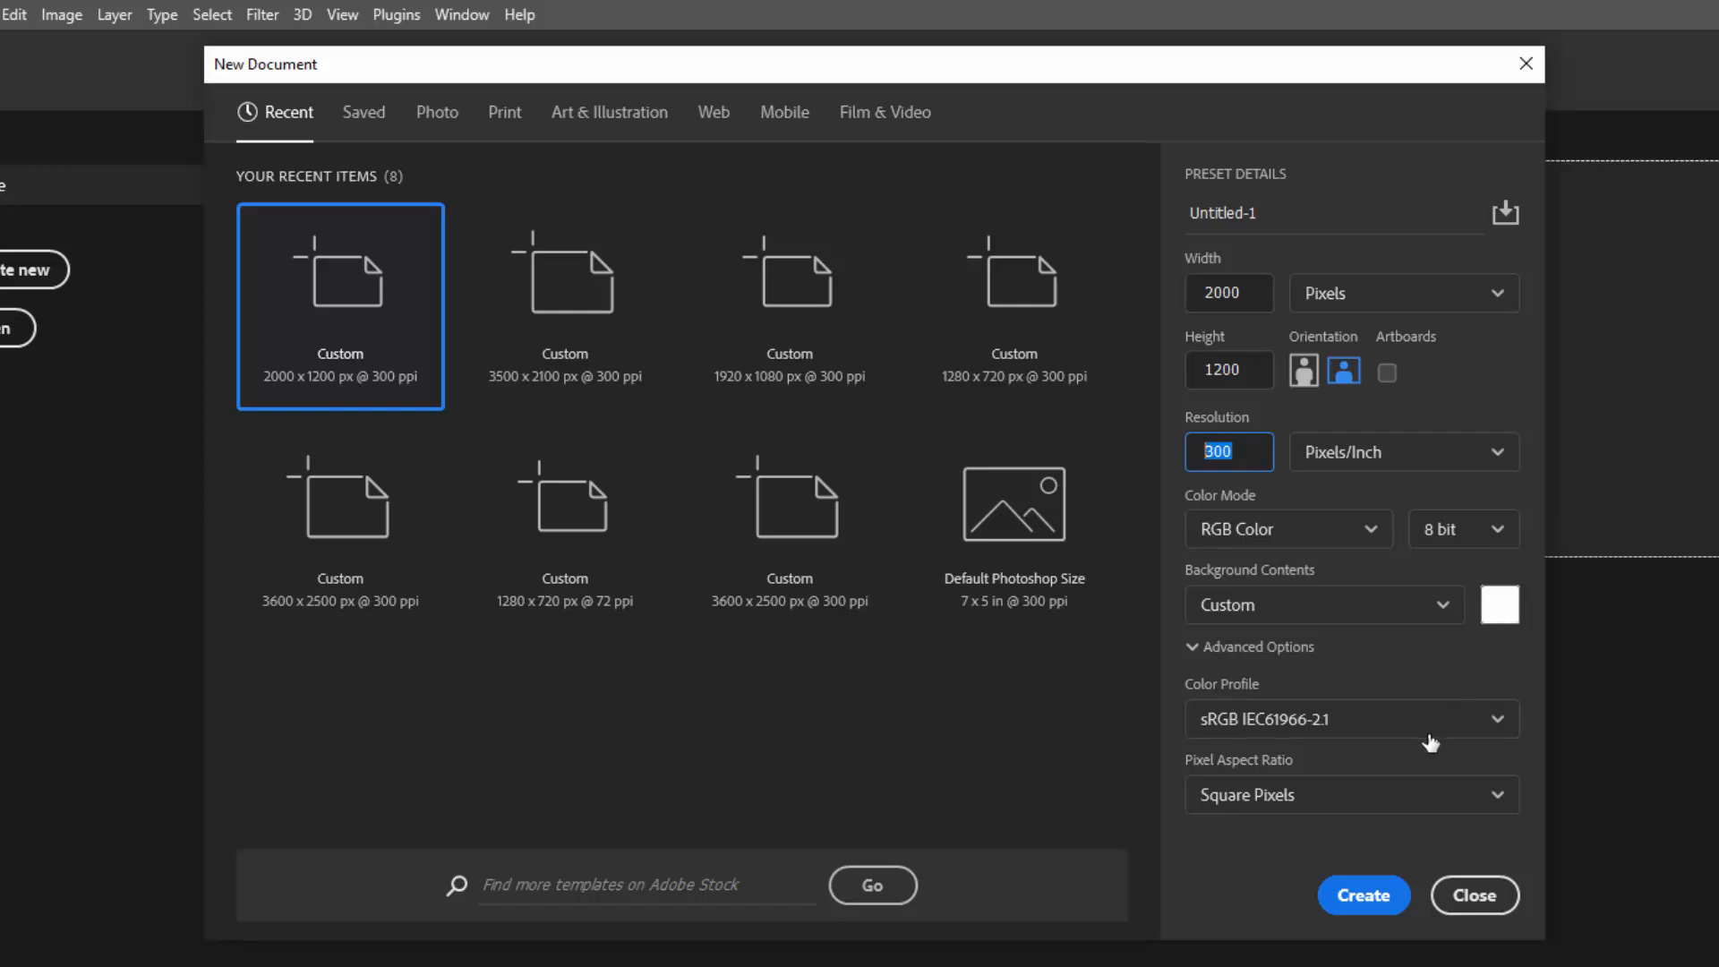
# Create a 2000 x 1200 pixel document at 300 ppi and add a Gradient fill layer above the background
pyautogui.click(1365, 896)
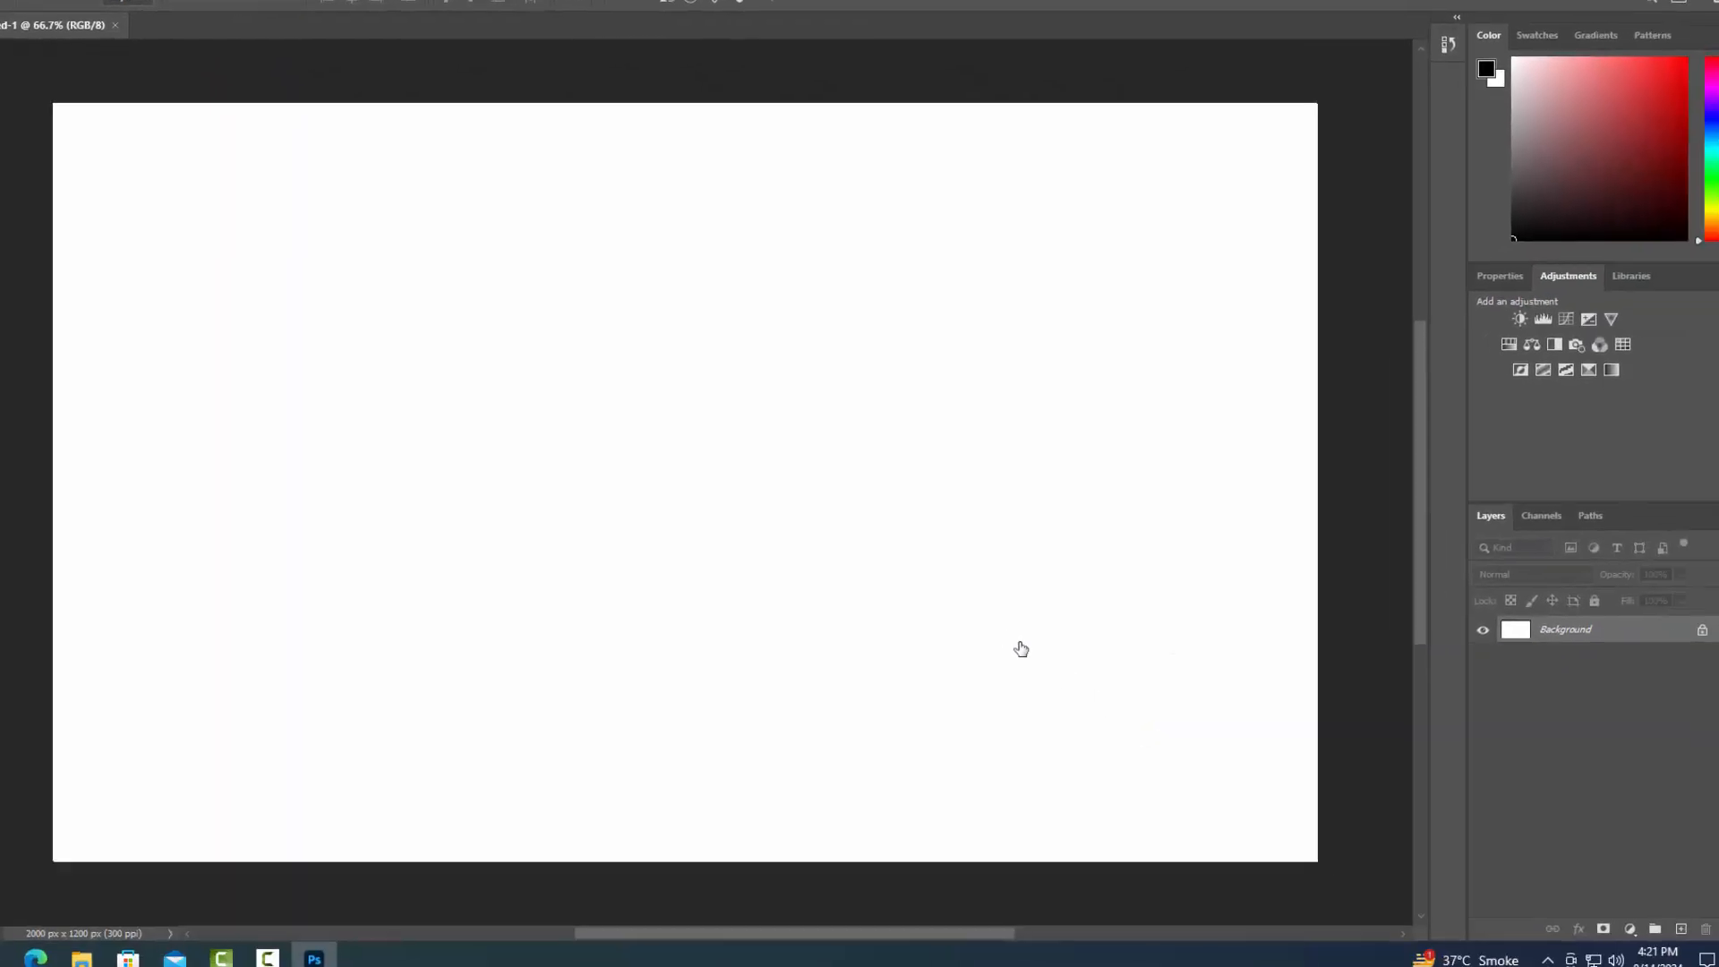
pyautogui.click(1554, 891)
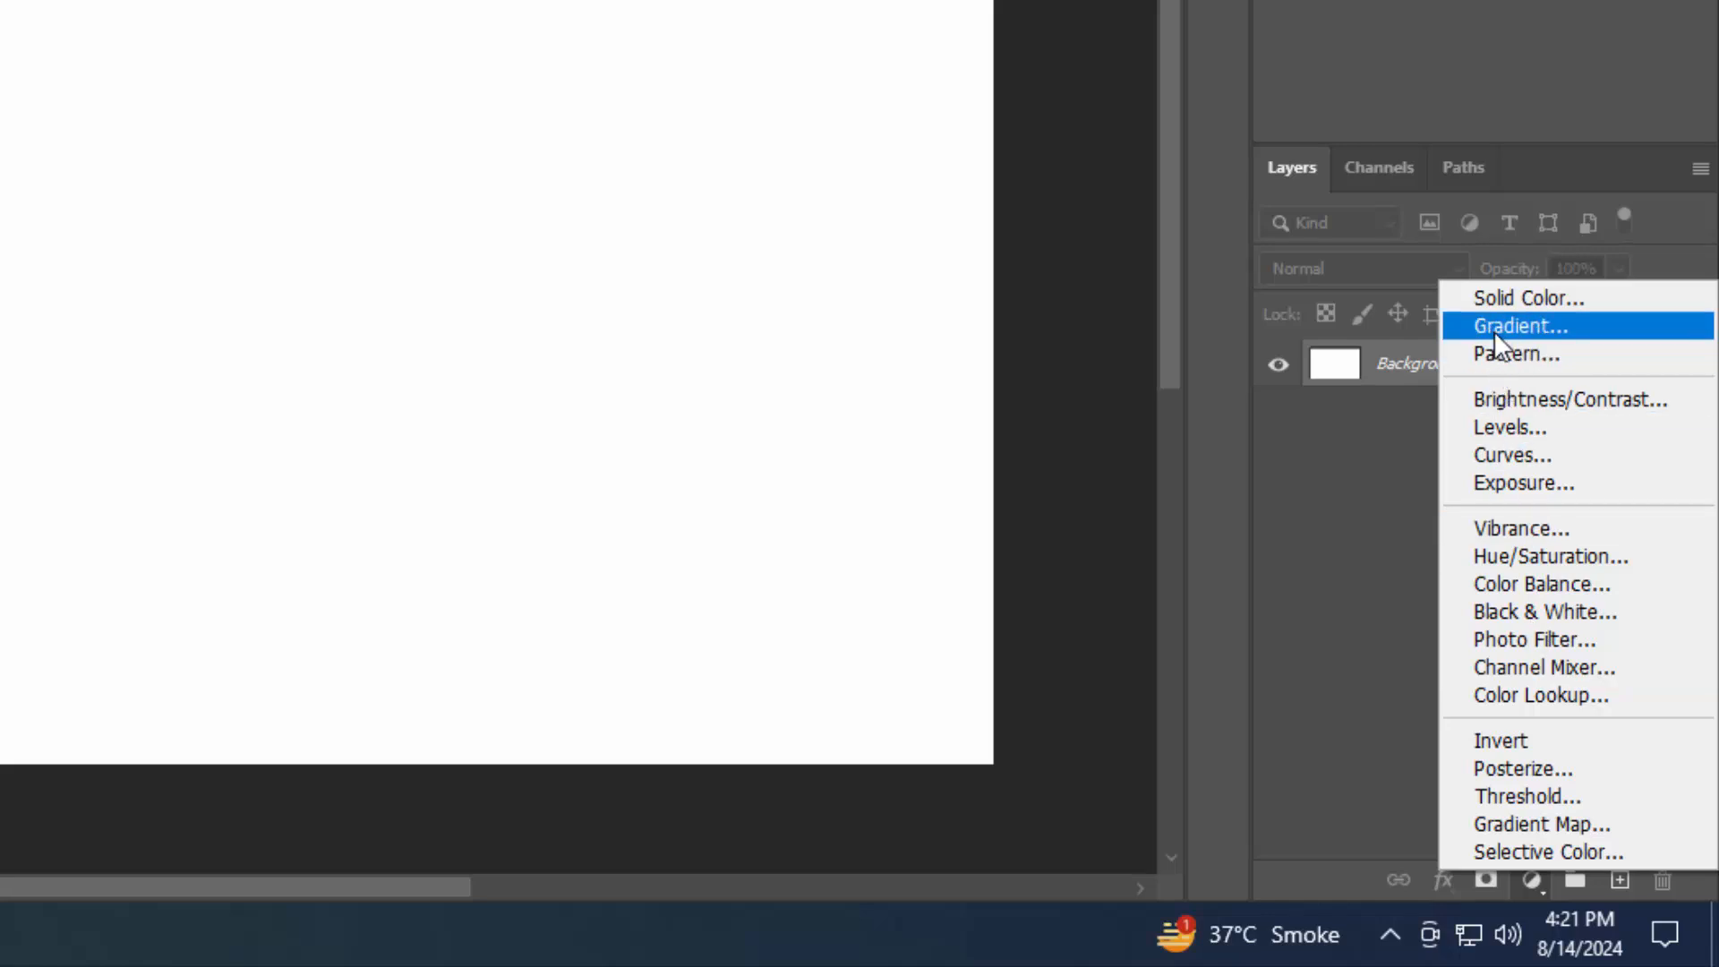
pyautogui.click(1494, 331)
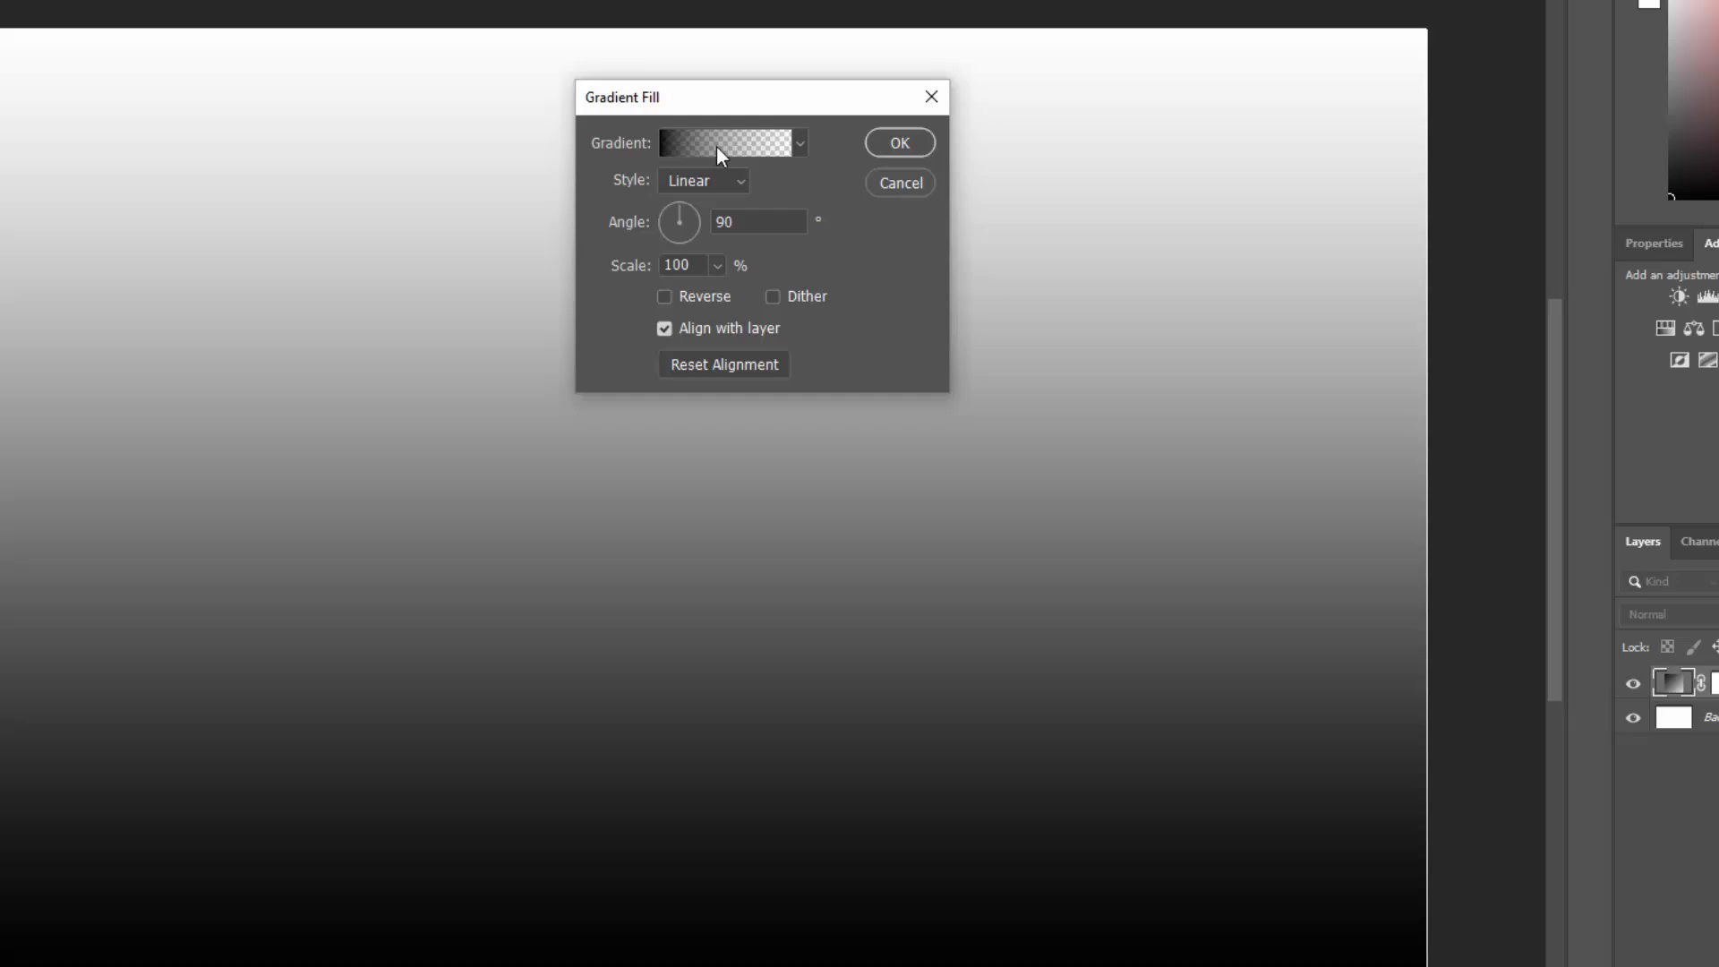
# Open the fill's gradient for editing and apply the Black, White preset from the Basics group
pyautogui.click(586, 79)
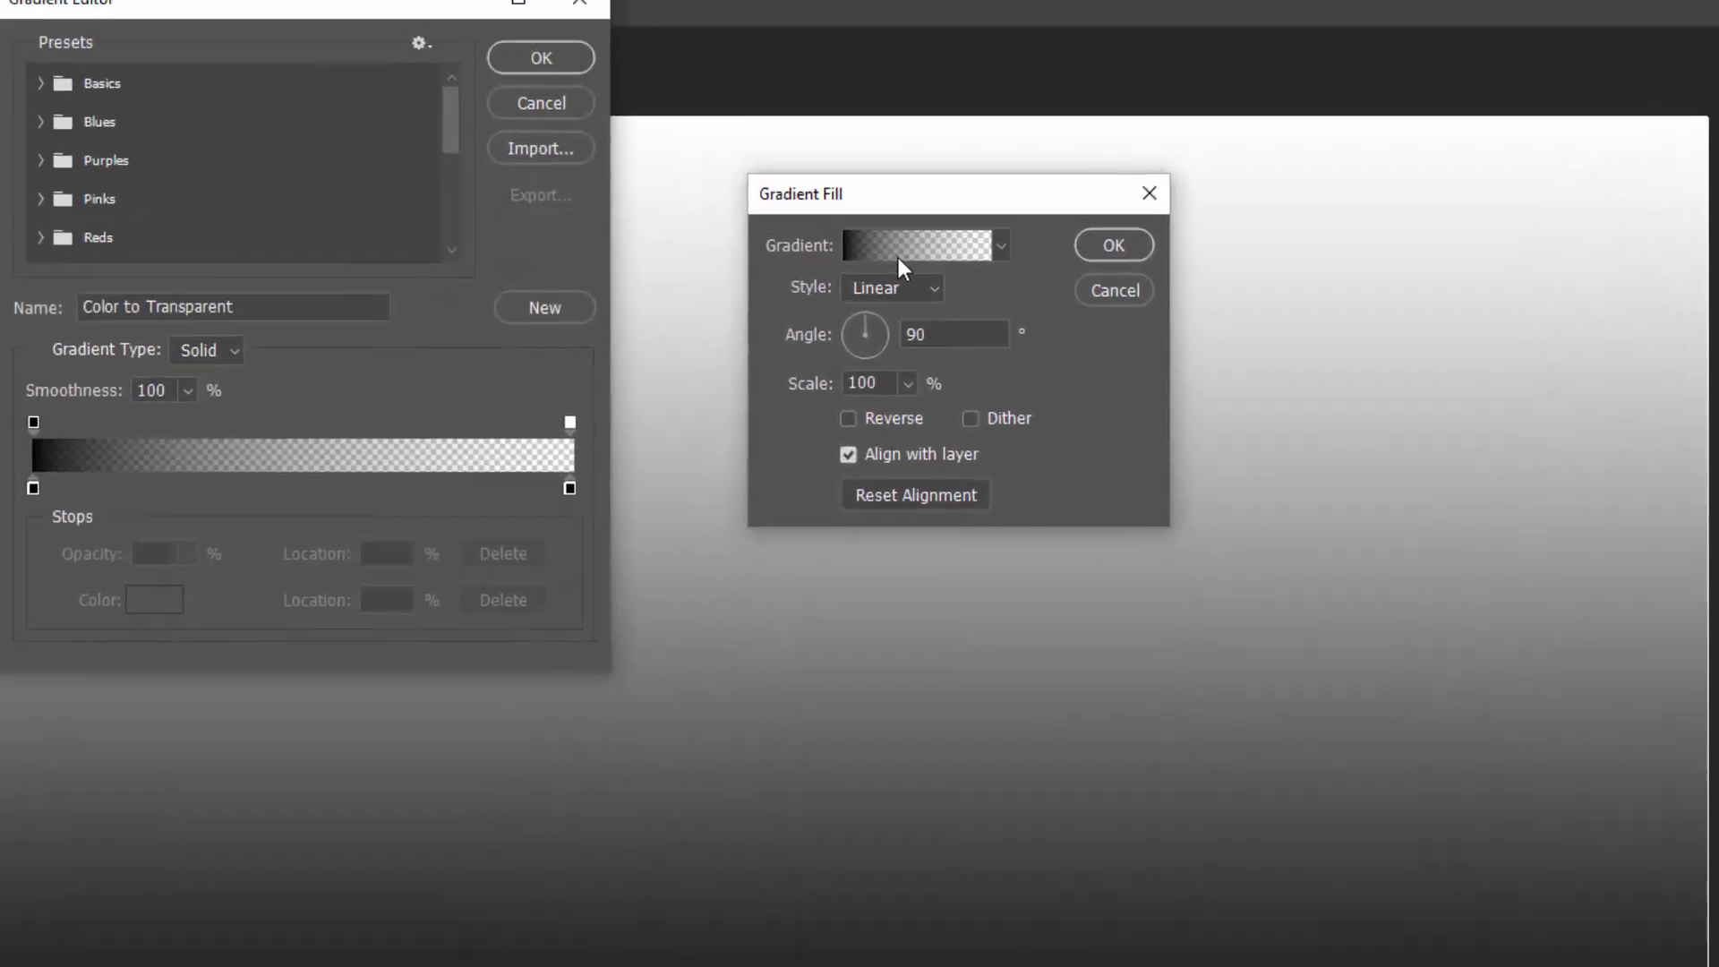
pyautogui.moveTo(268, 10); pyautogui.dragTo(454, 187)
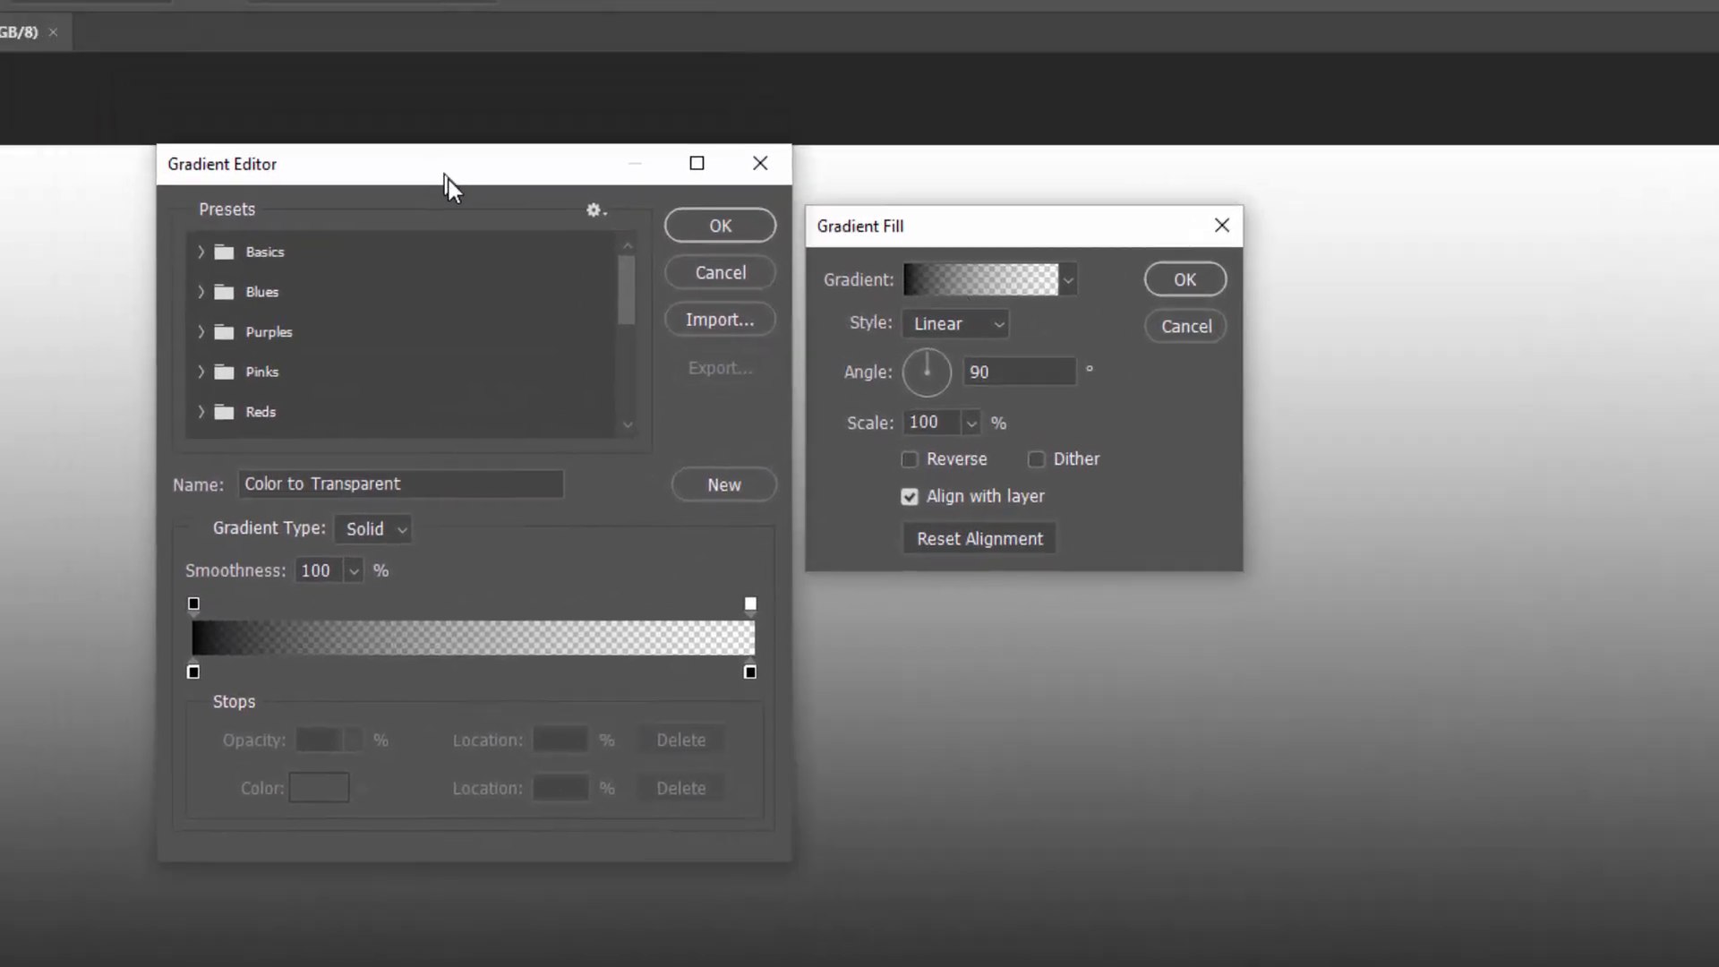
pyautogui.click(200, 252)
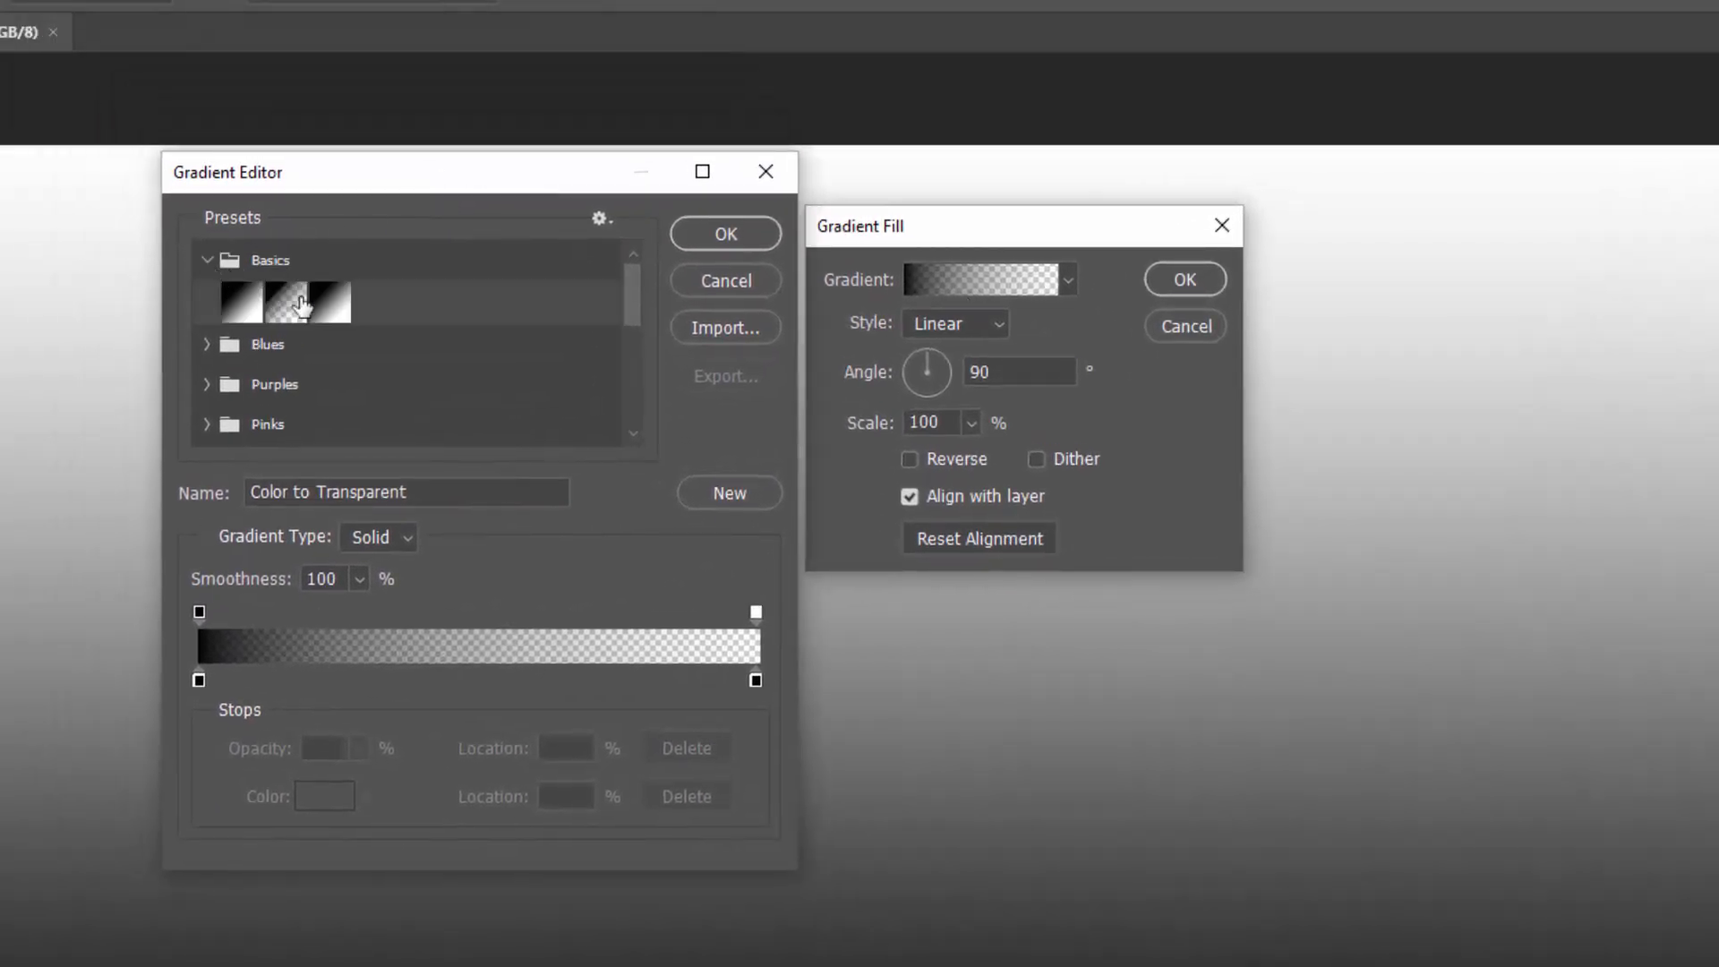
pyautogui.click(331, 302)
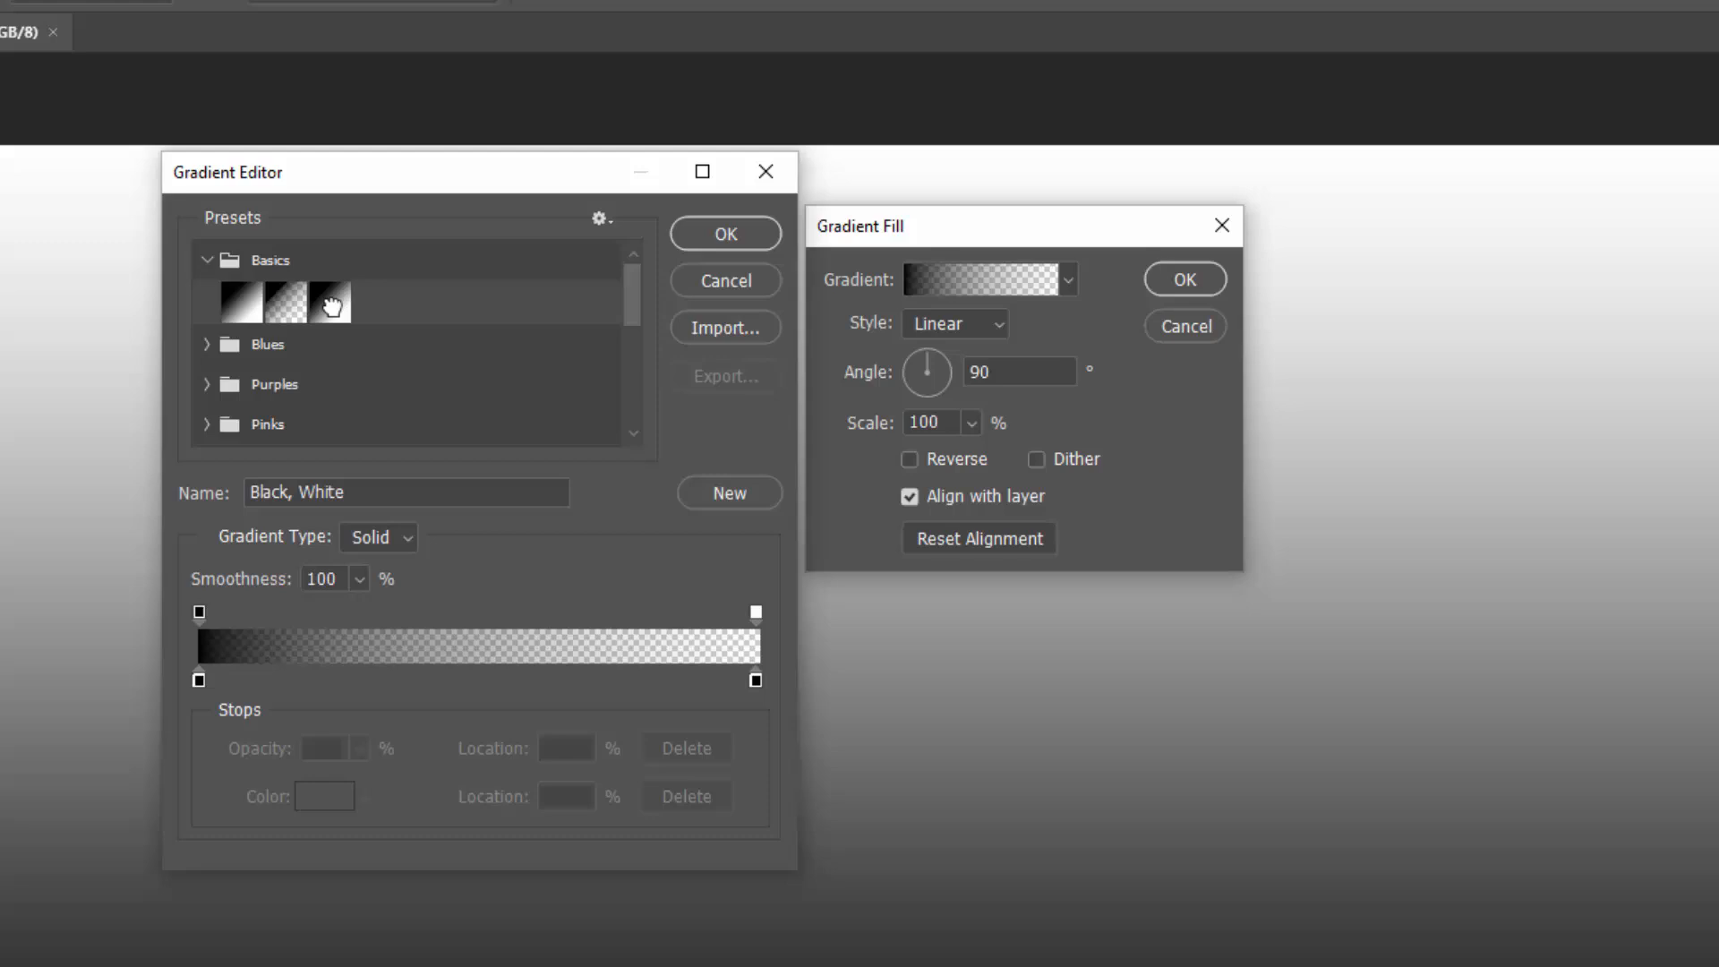
# Set the color of the gradient's starting stop at location 0% to 0454ac
pyautogui.click(198, 685)
pyautogui.click(325, 793)
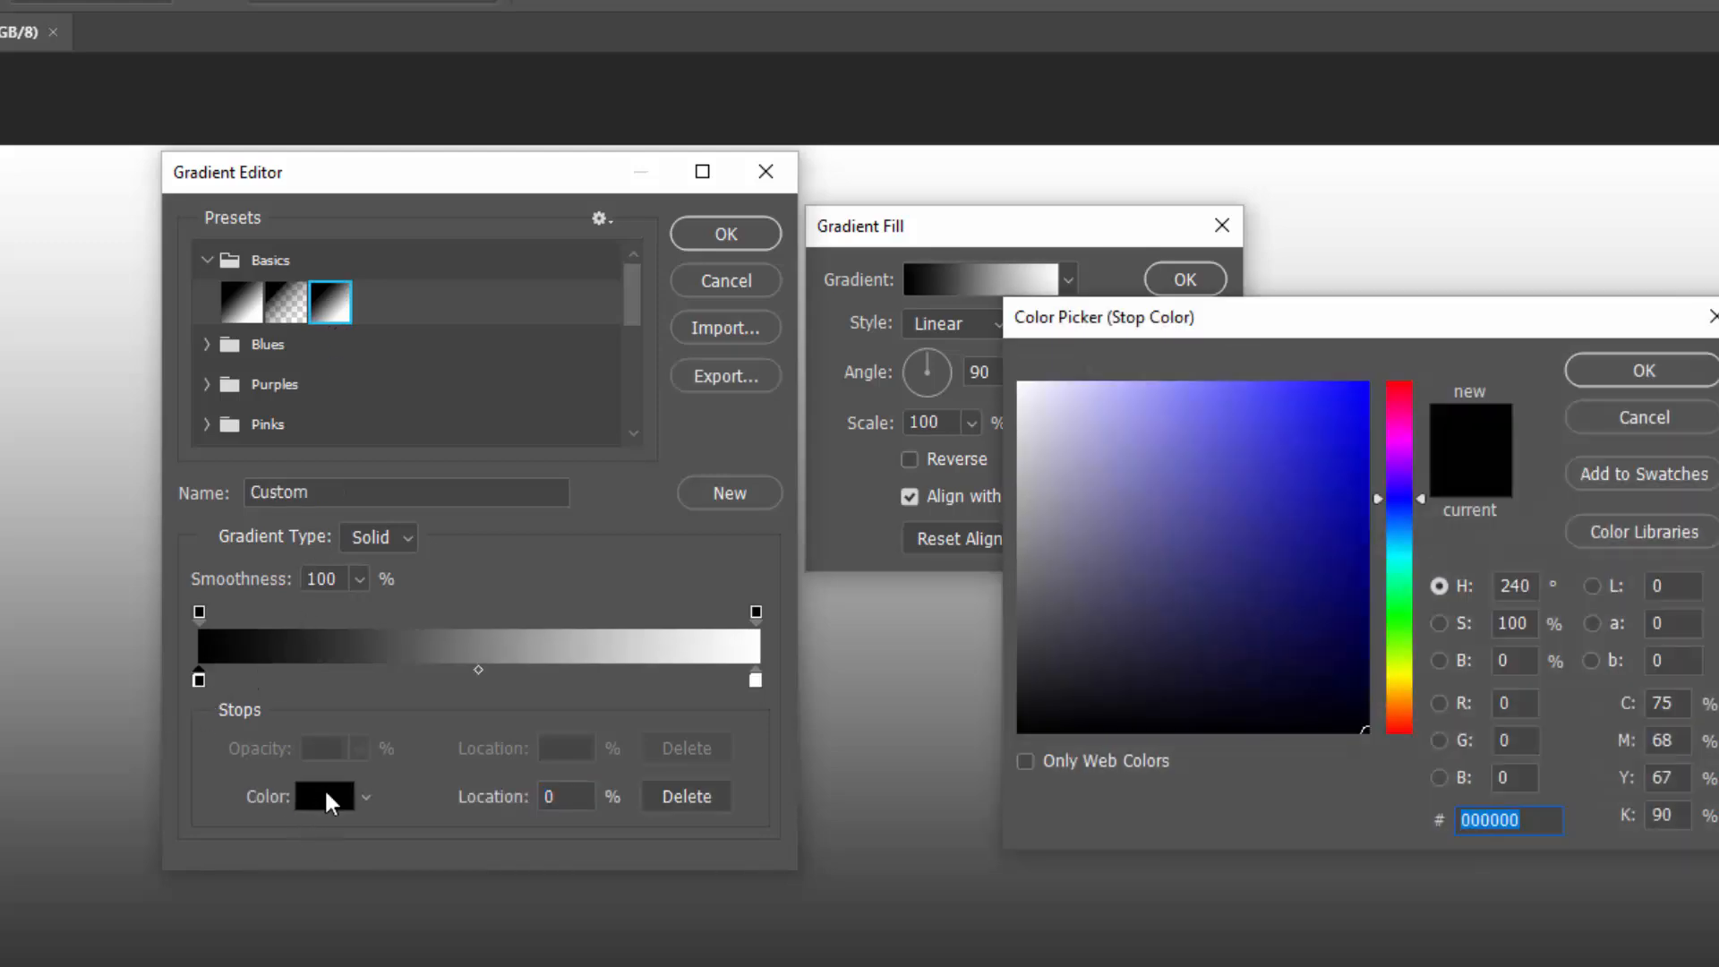
pyautogui.write('0454')
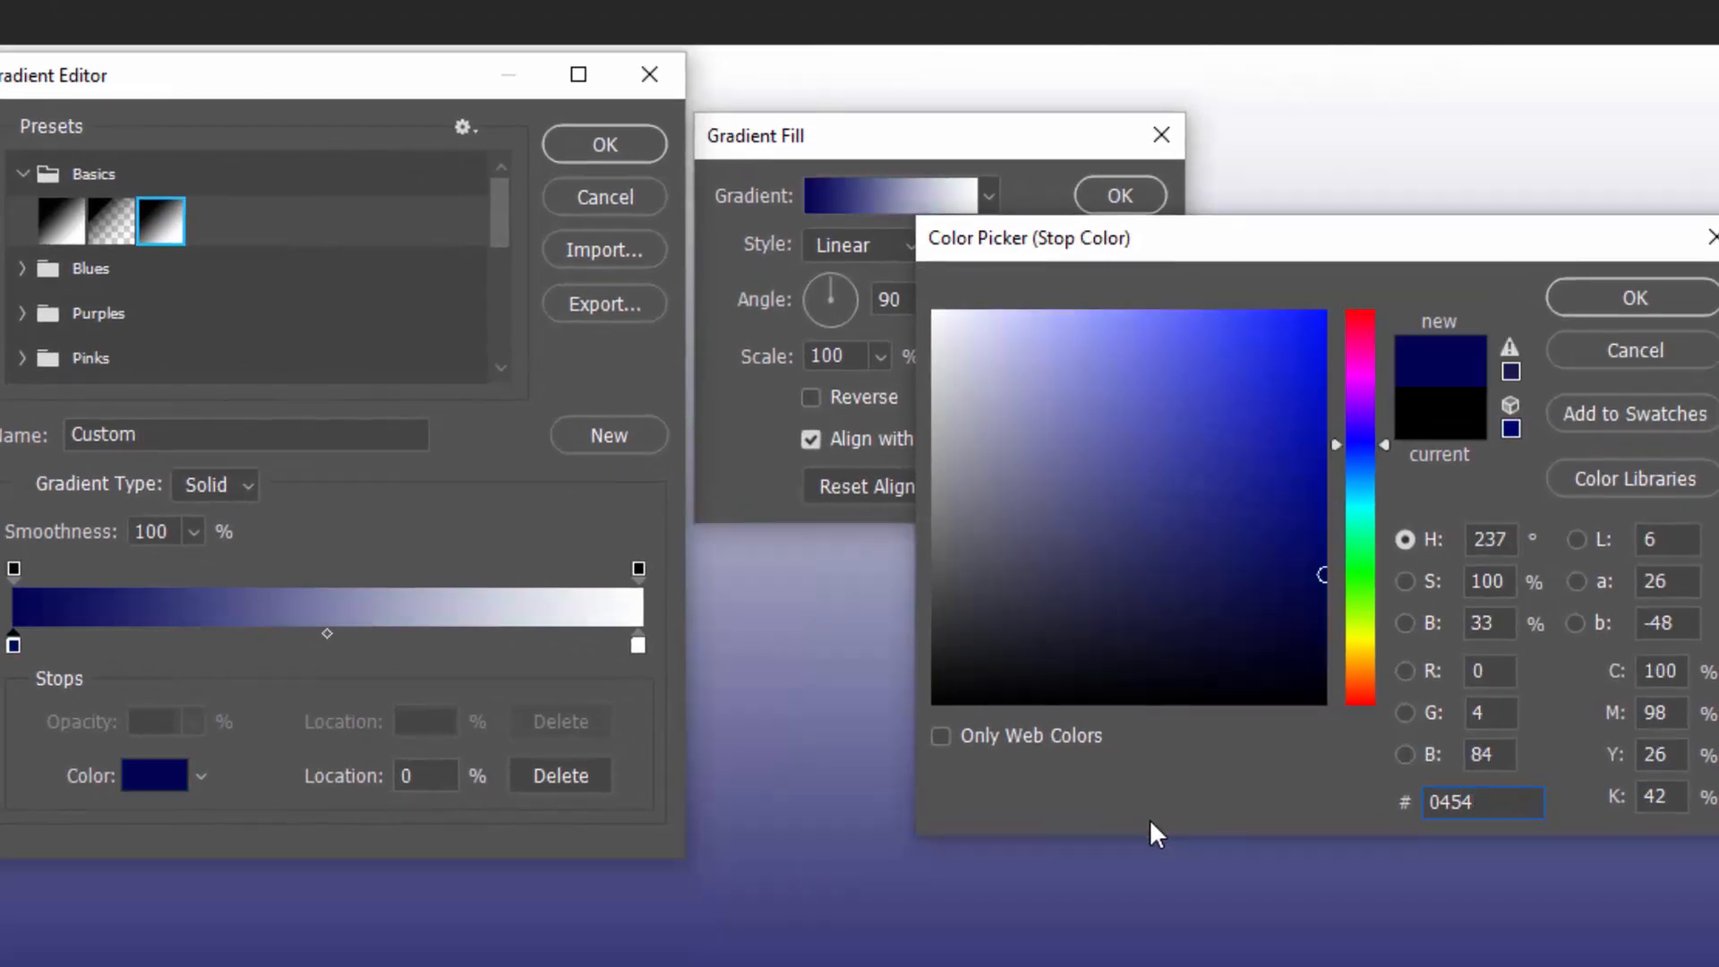
pyautogui.write('a')
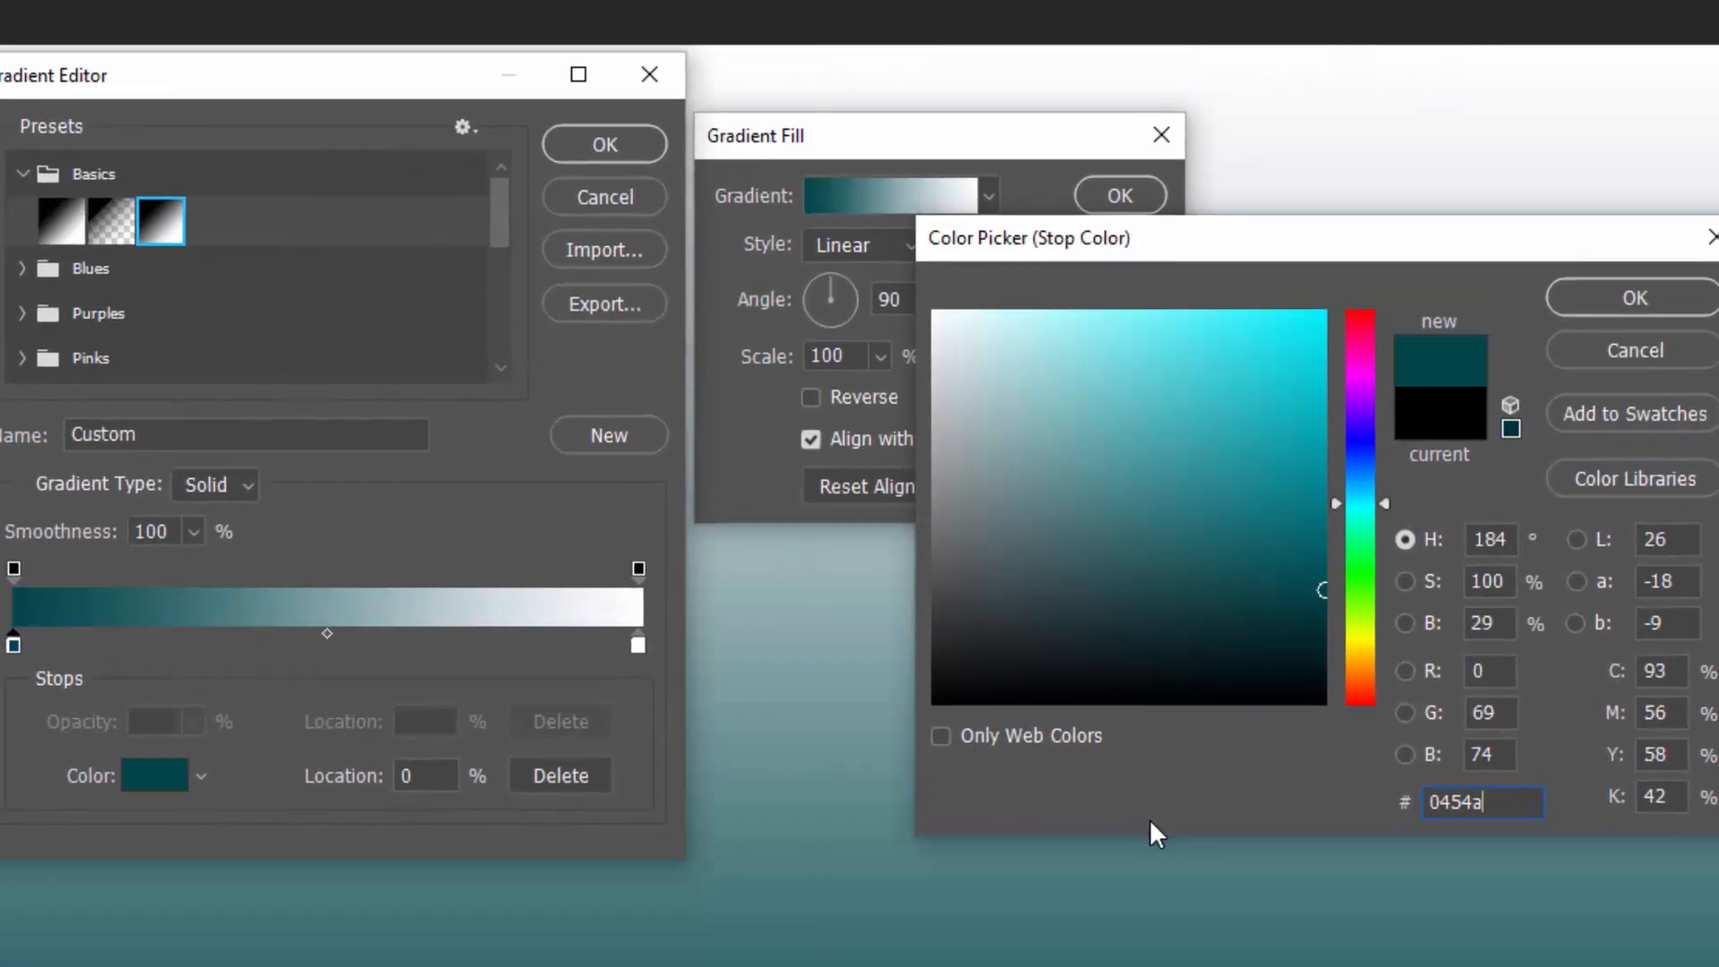
pyautogui.write('c')
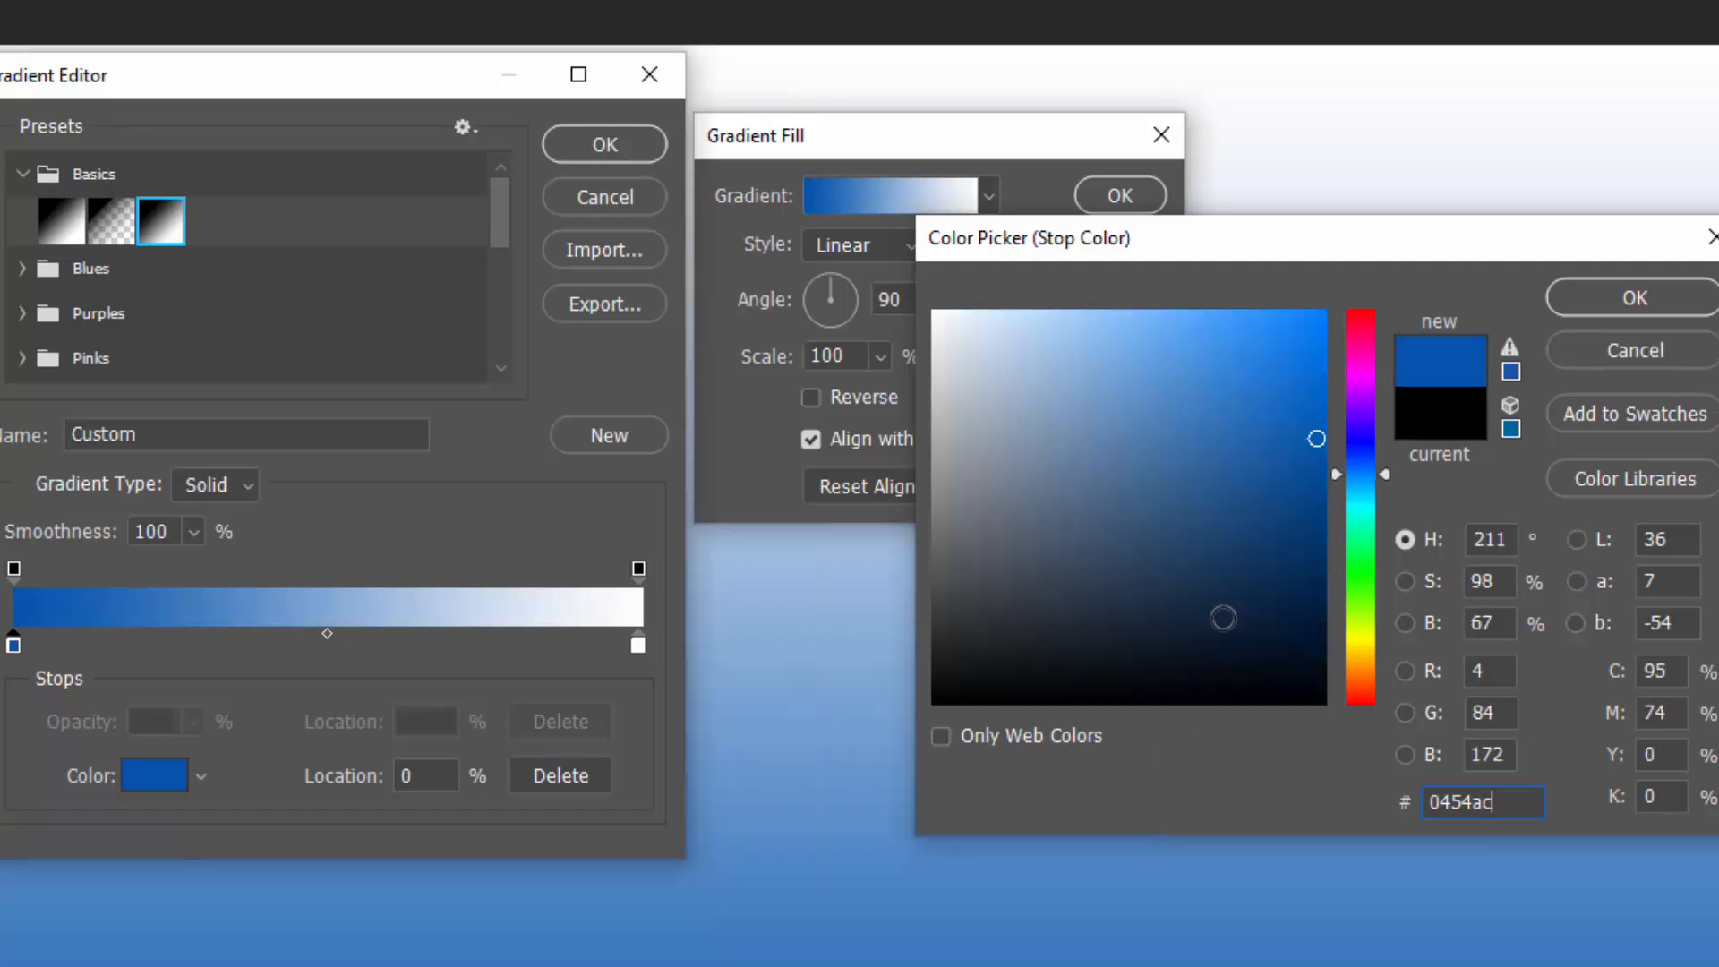
pyautogui.click(1610, 298)
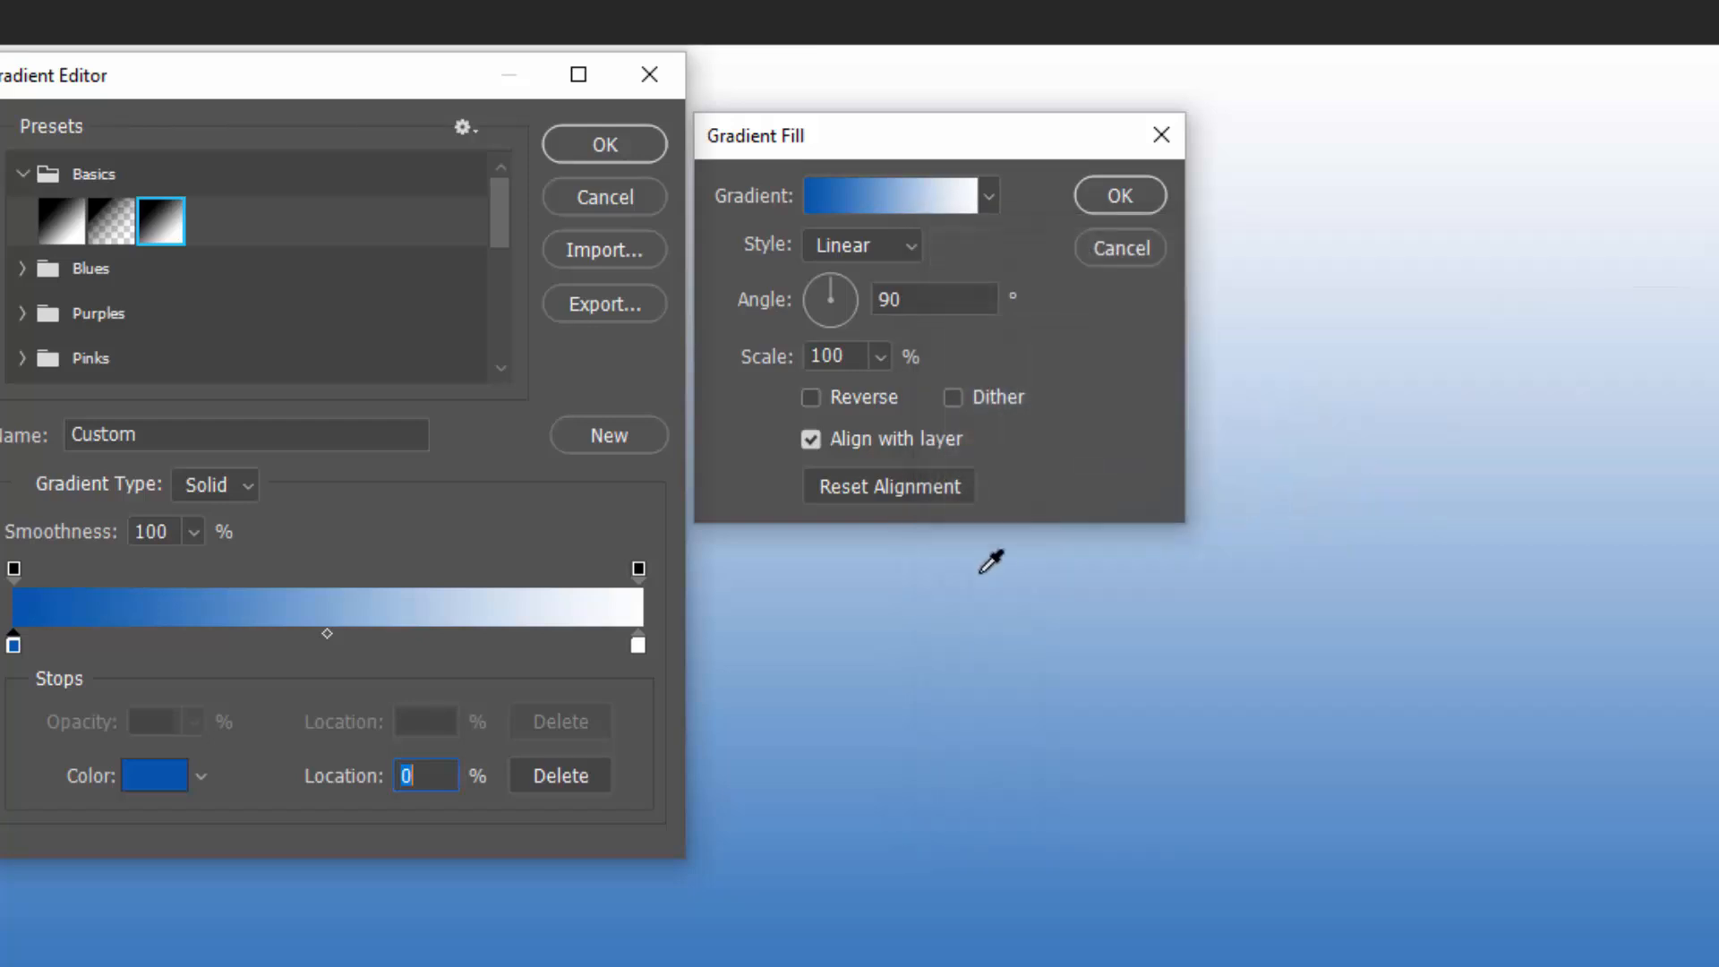
# Set the color of the gradient's end stop at location 100% to 3594ff and accept the edited gradient
pyautogui.click(638, 646)
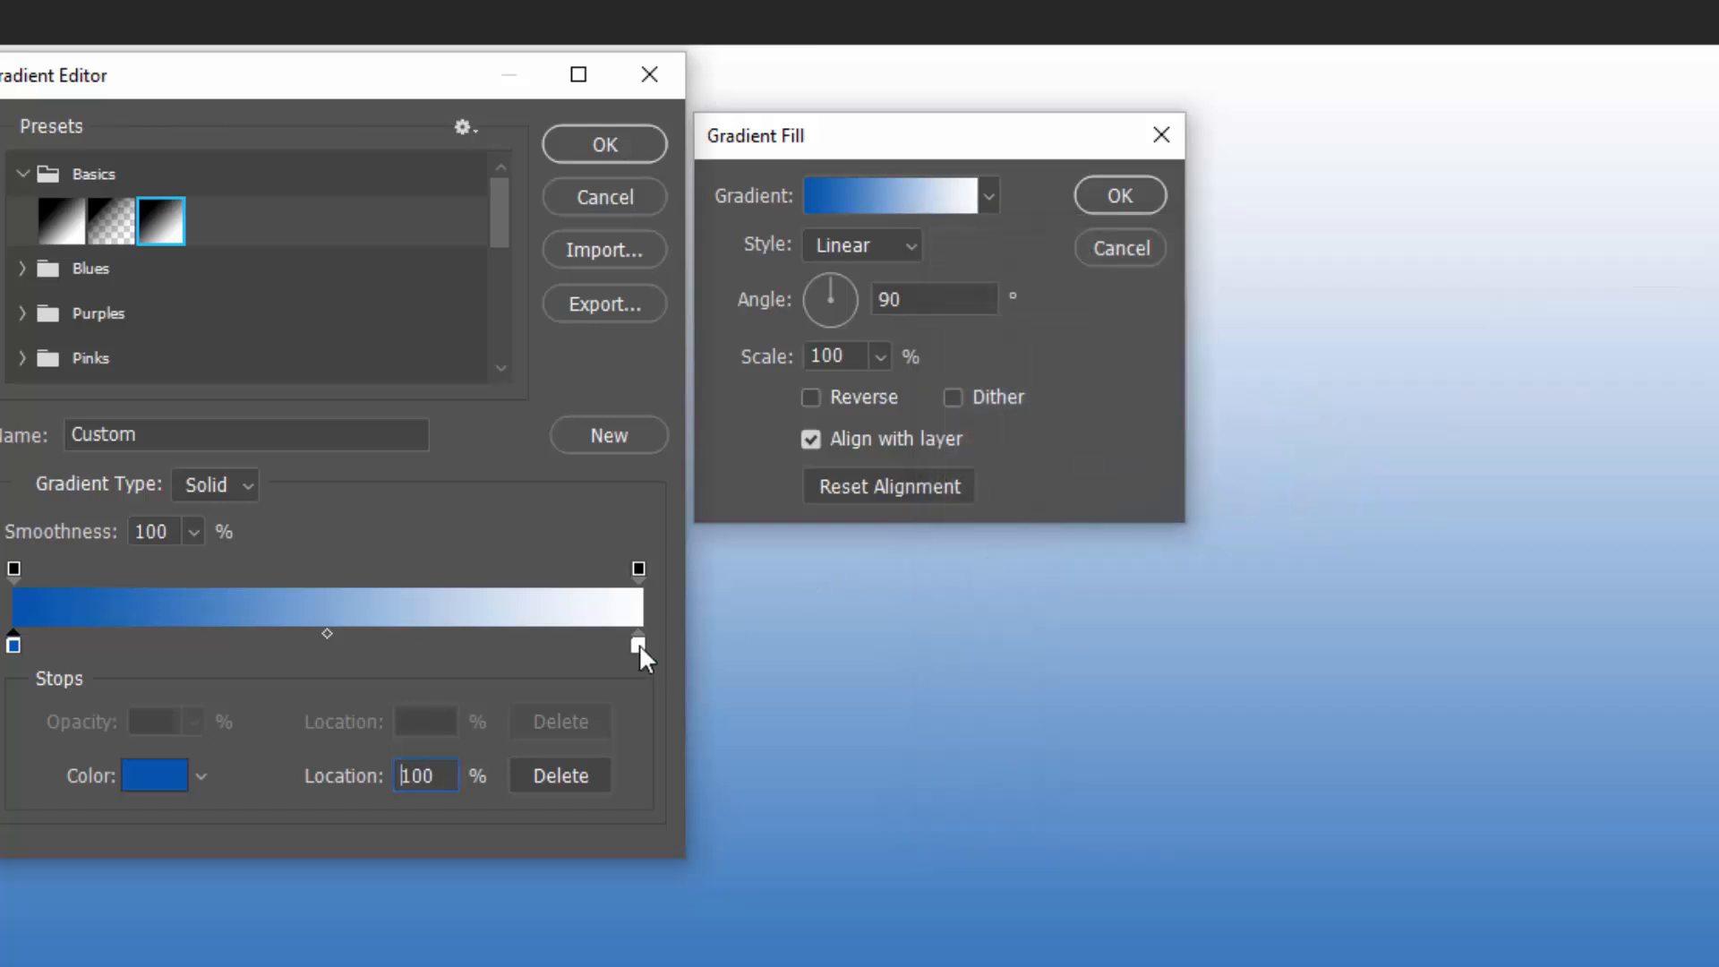
pyautogui.click(142, 783)
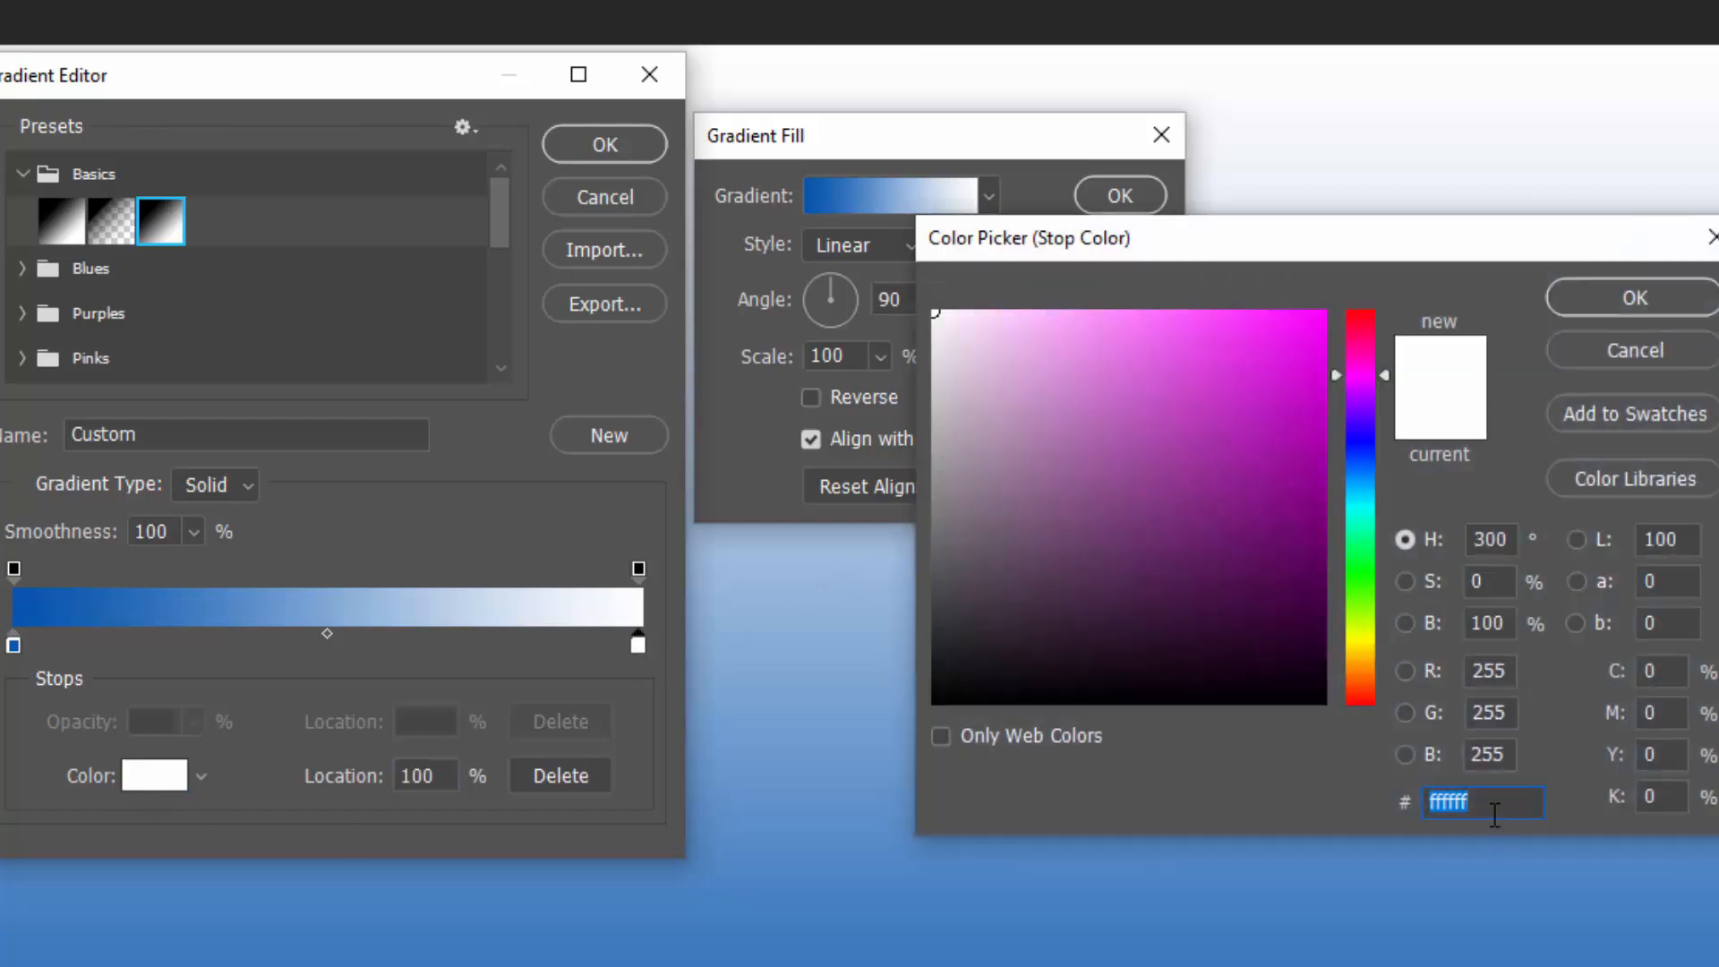
pyautogui.write('35')
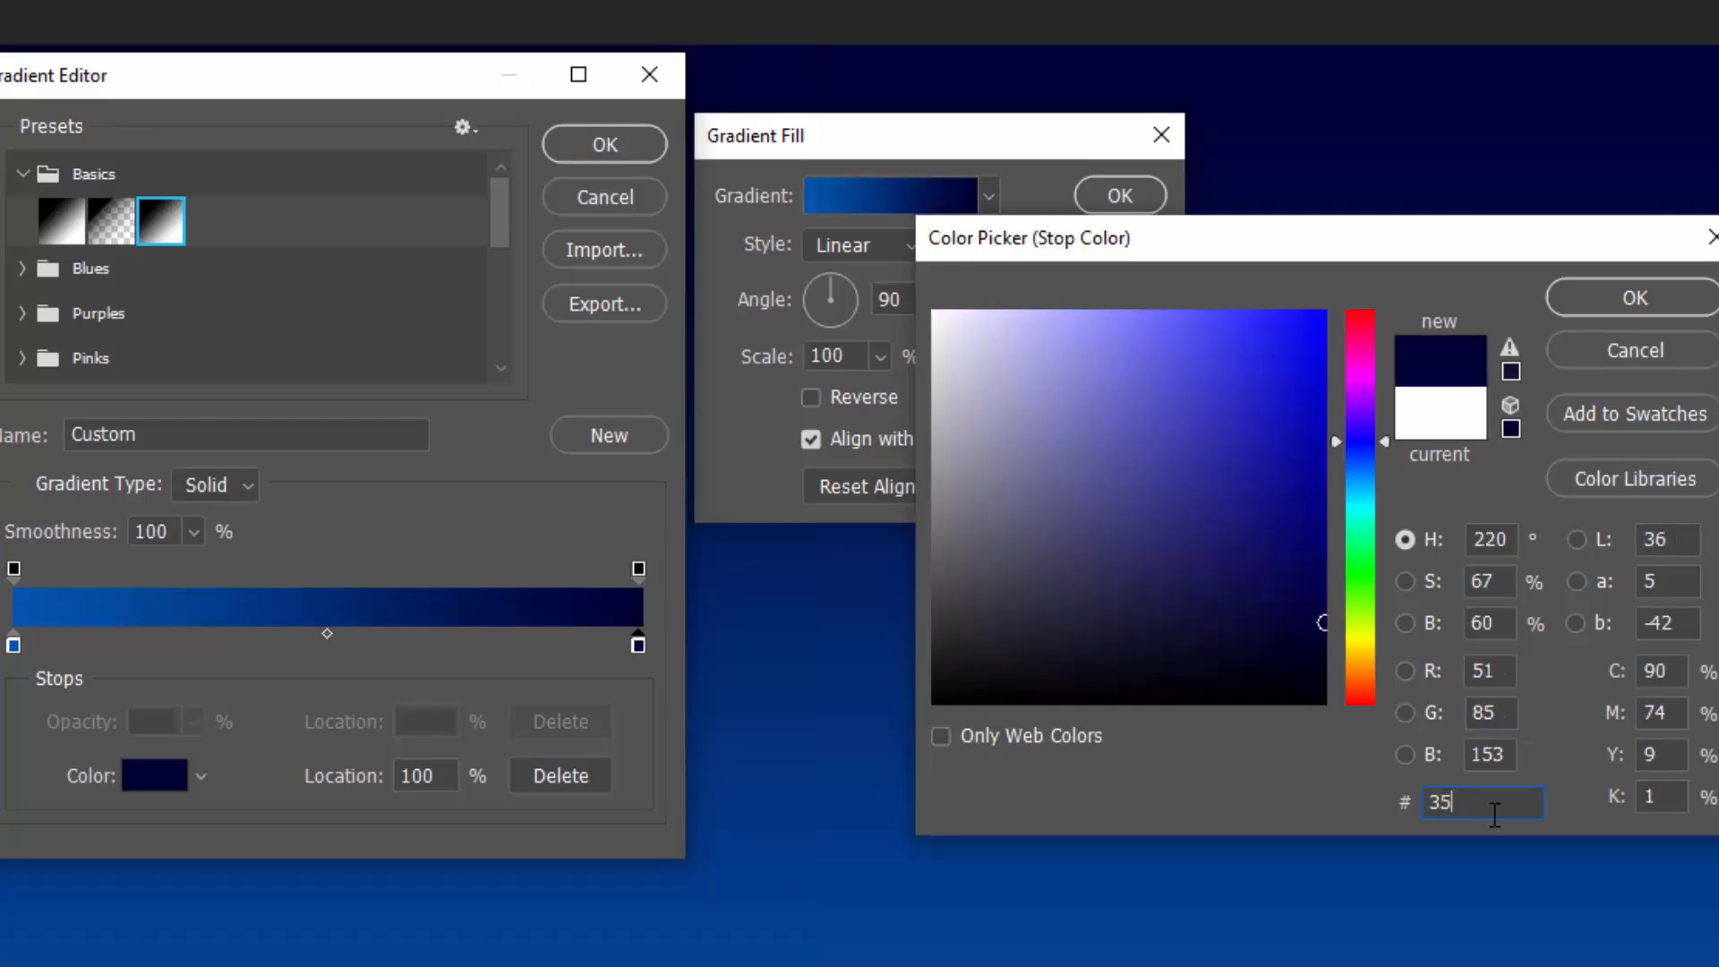
pyautogui.write('94ff')
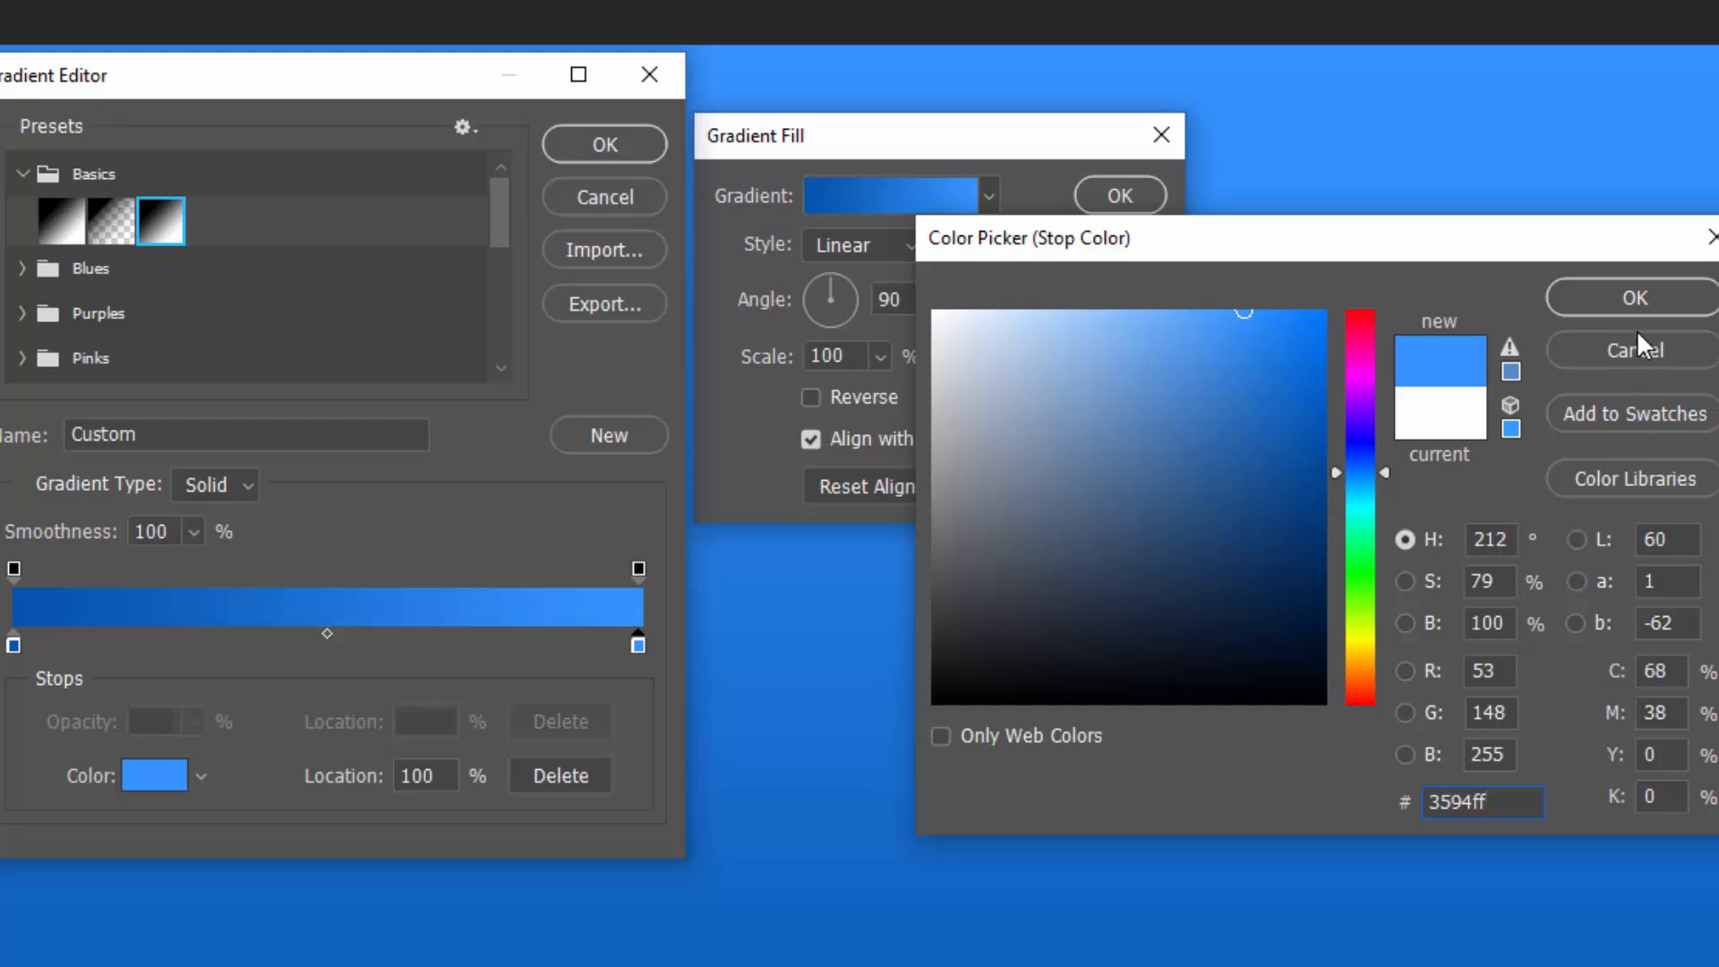
pyautogui.hotkey('ctrl', 'a')
pyautogui.click(1592, 308)
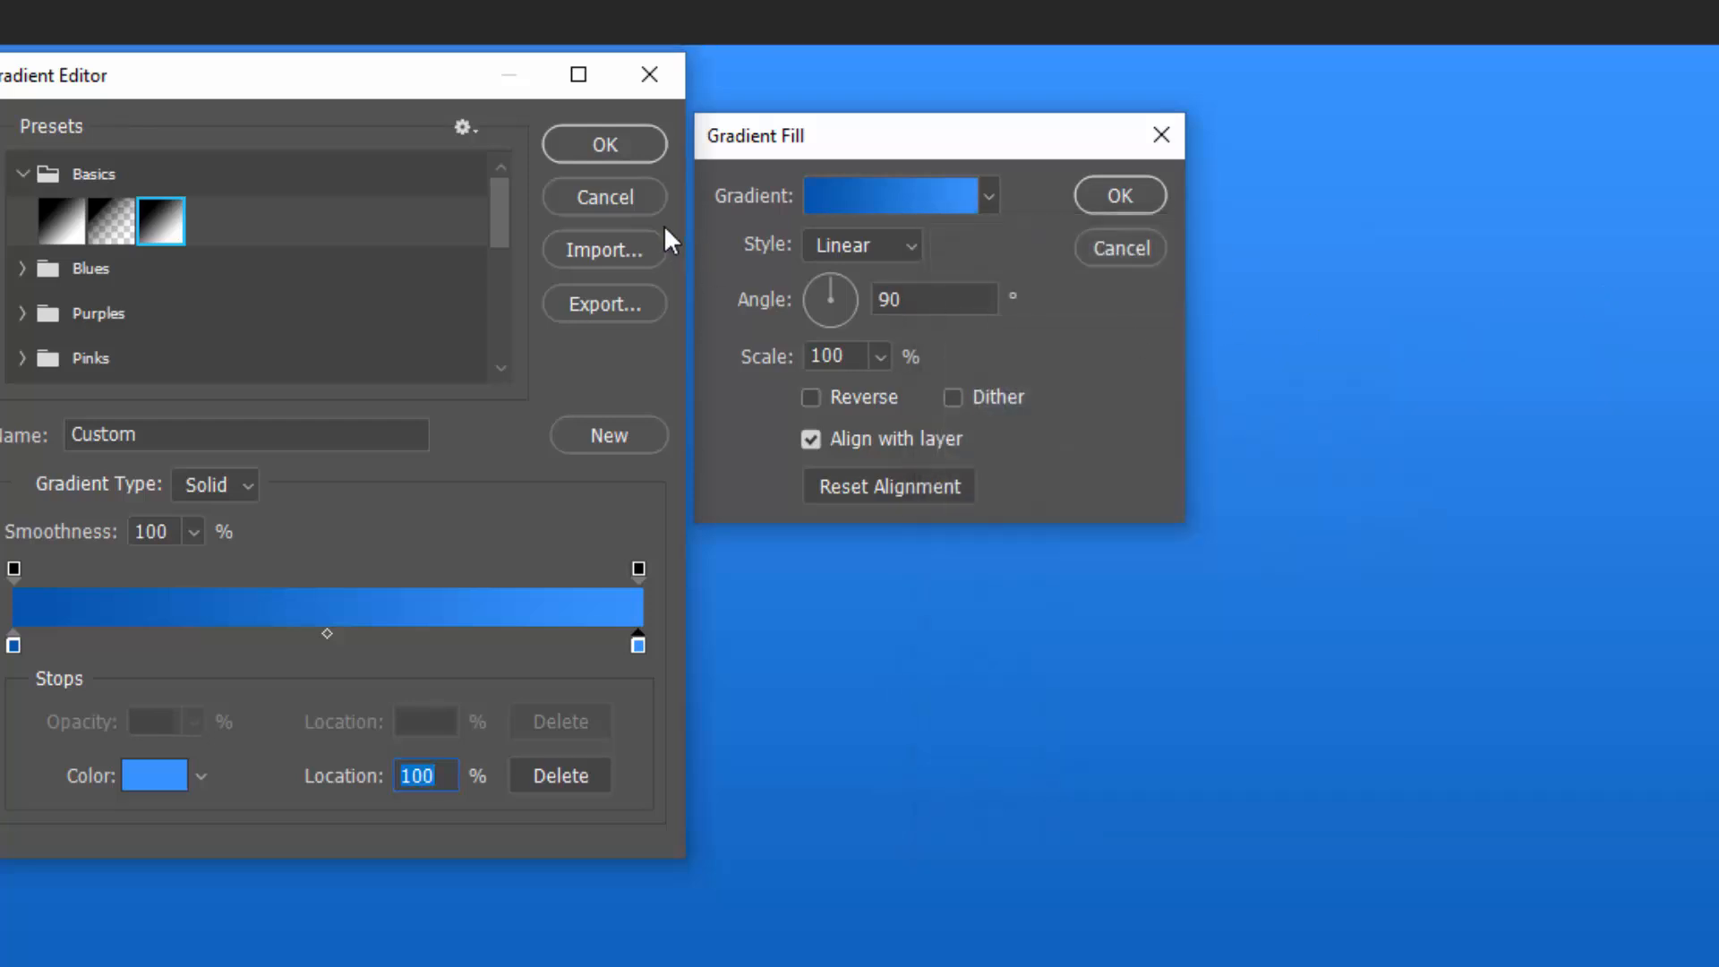
pyautogui.click(593, 144)
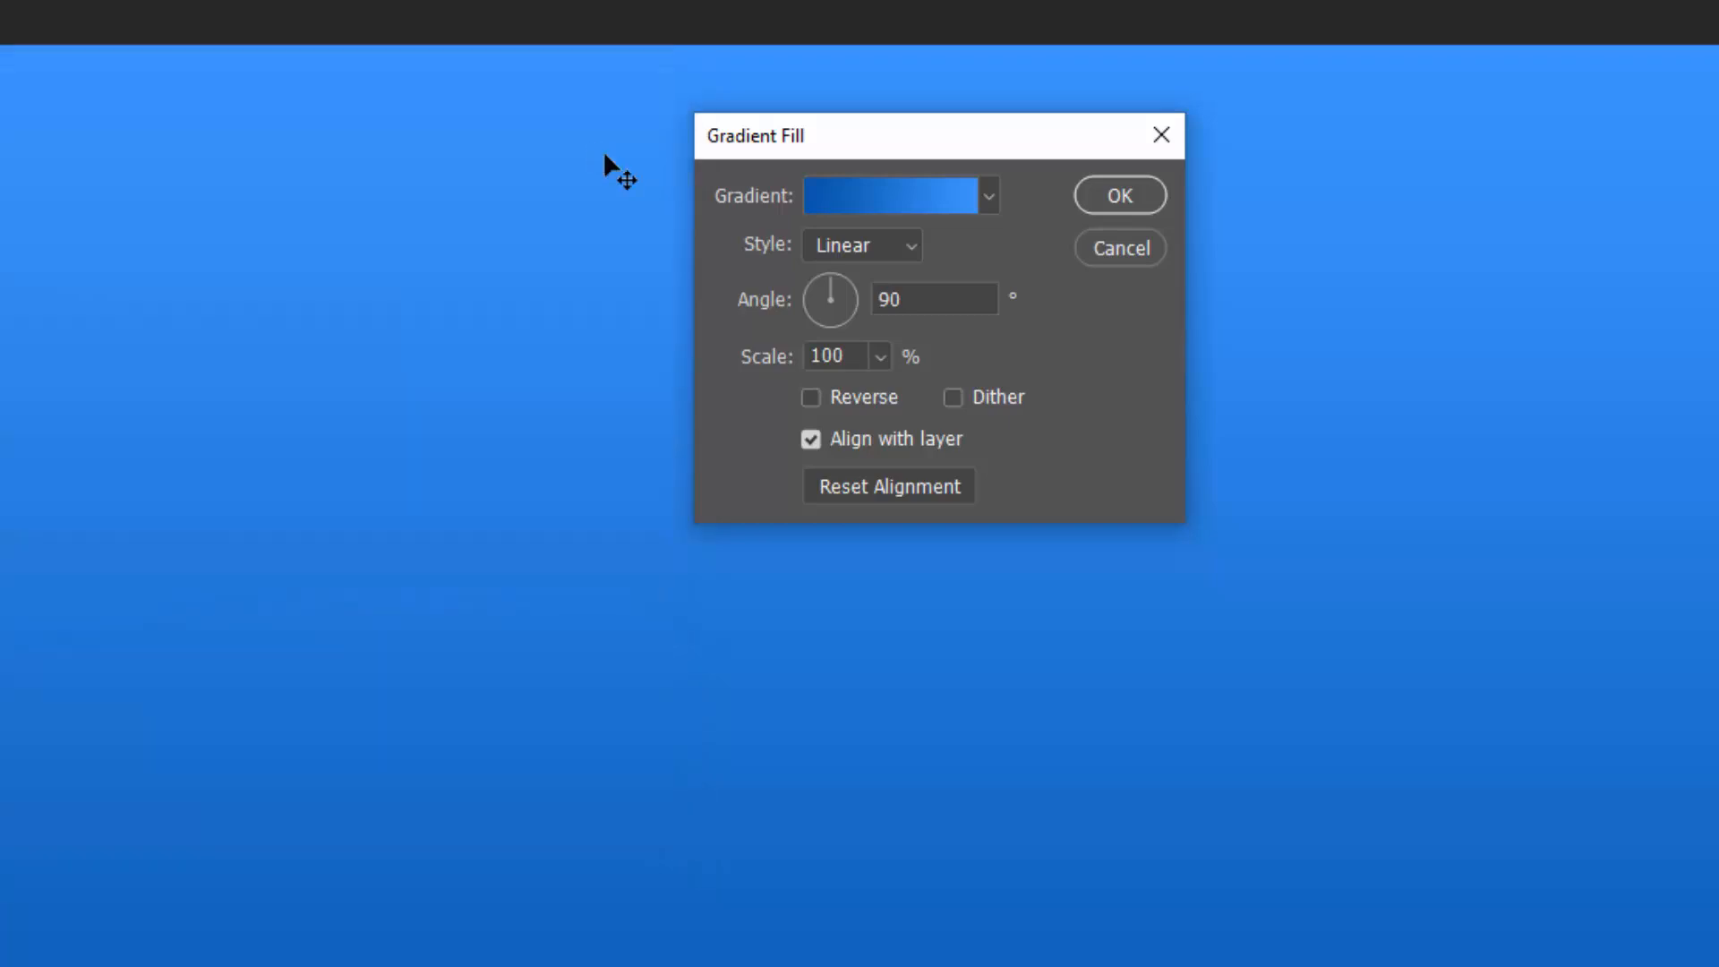
# Make the gradient fill Radial with Reverse and Dither enabled, set its scale to 321%, and apply it
pyautogui.click(885, 251)
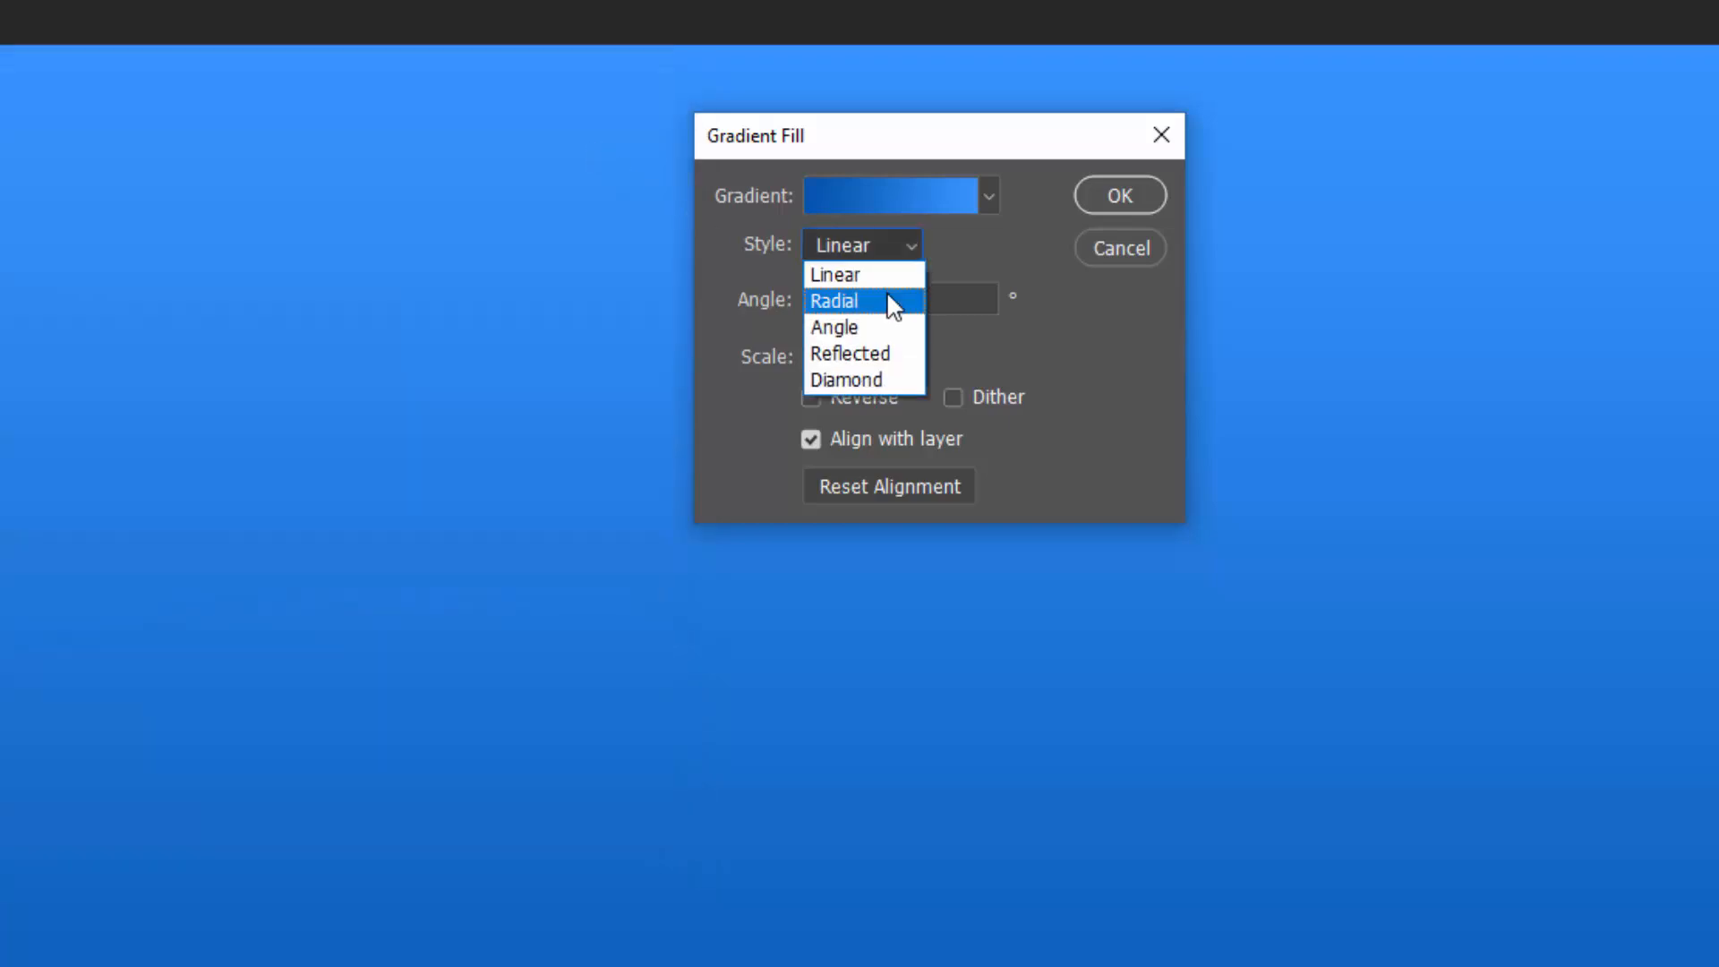
pyautogui.click(887, 292)
pyautogui.doubleClick(925, 300)
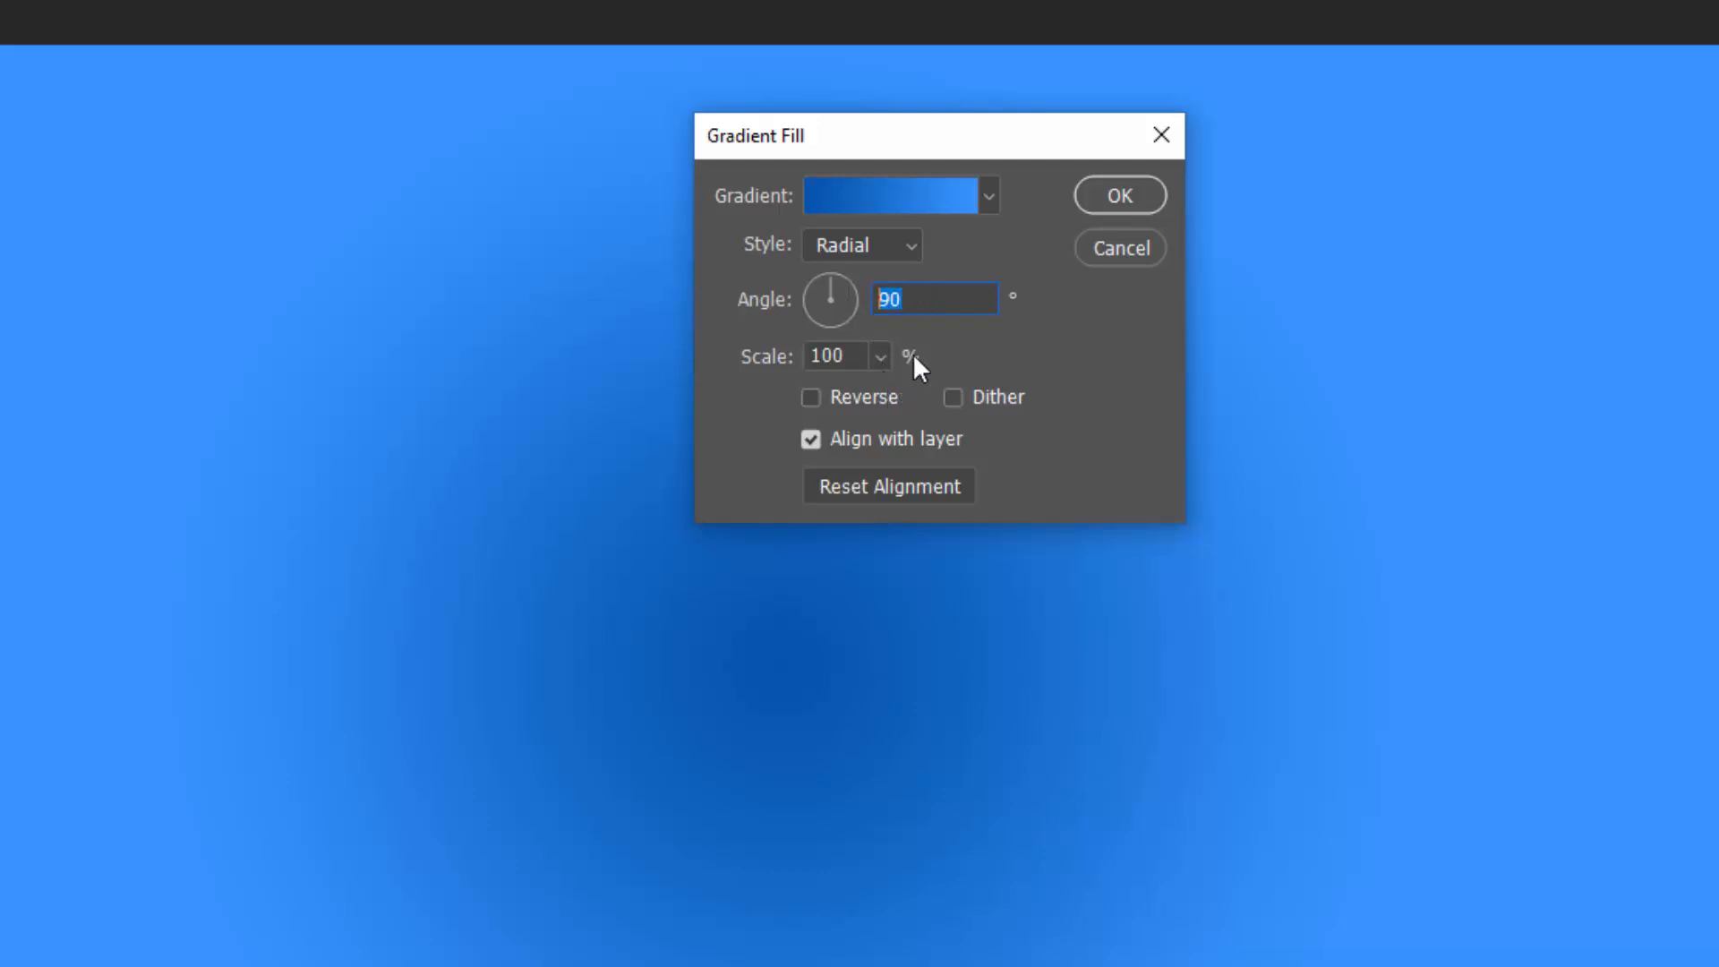
pyautogui.doubleClick(841, 356)
pyautogui.click(820, 389)
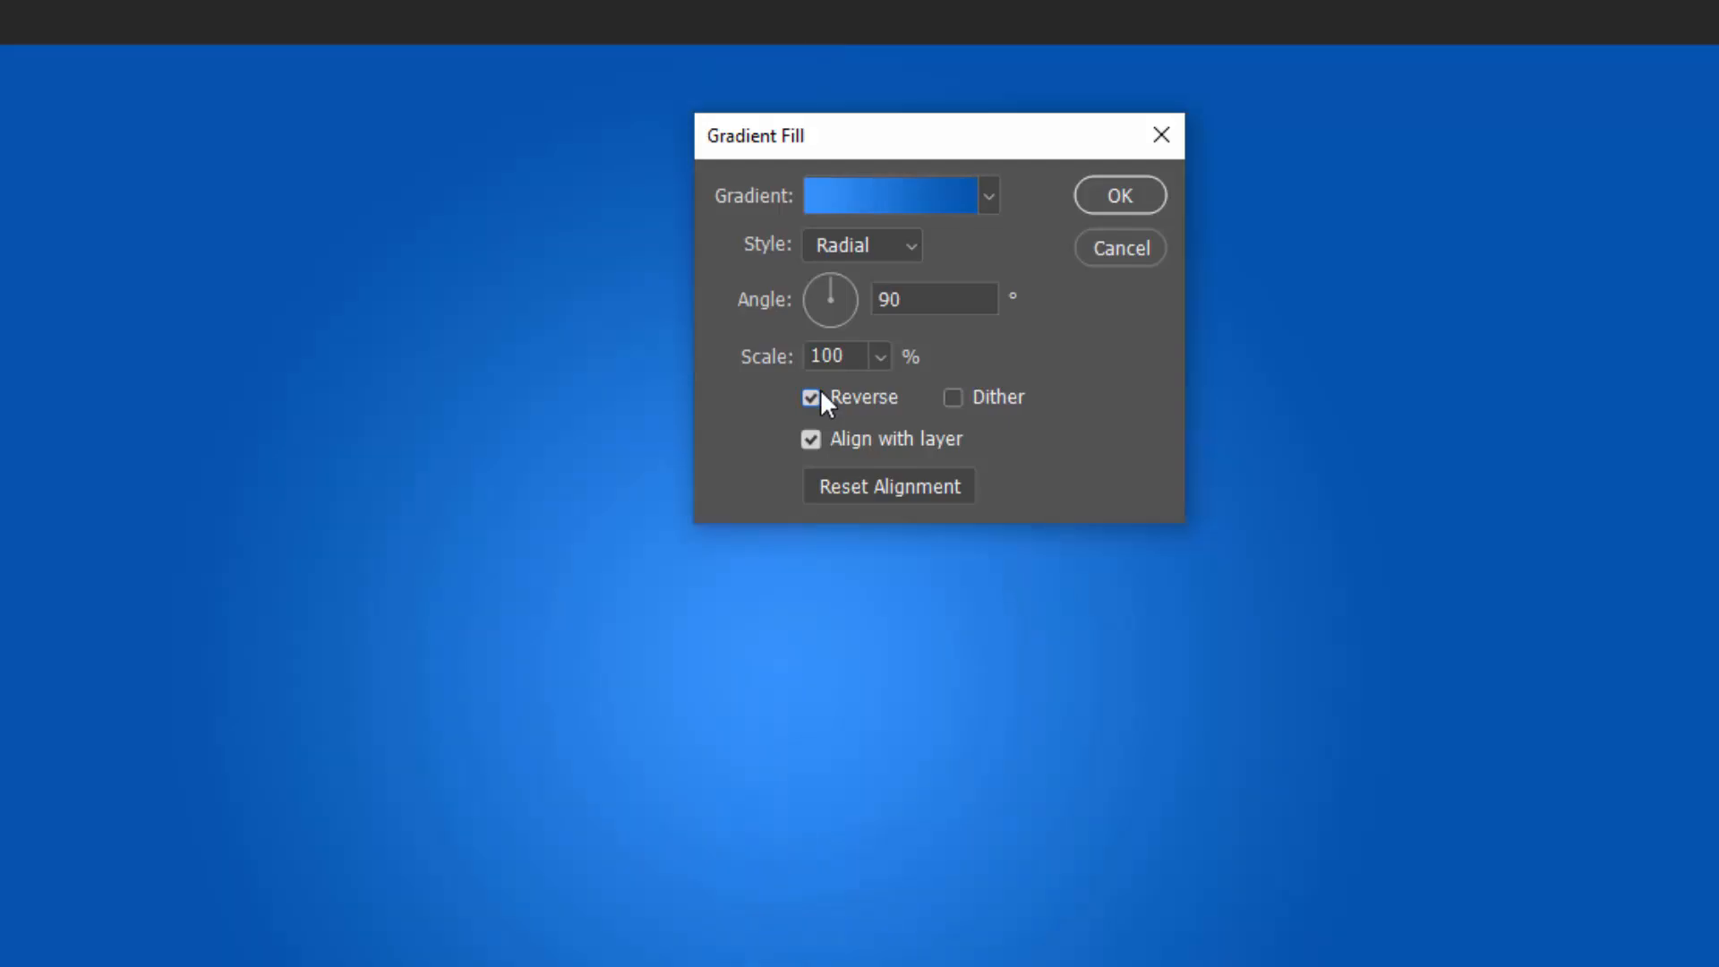
pyautogui.click(977, 397)
pyautogui.click(772, 358)
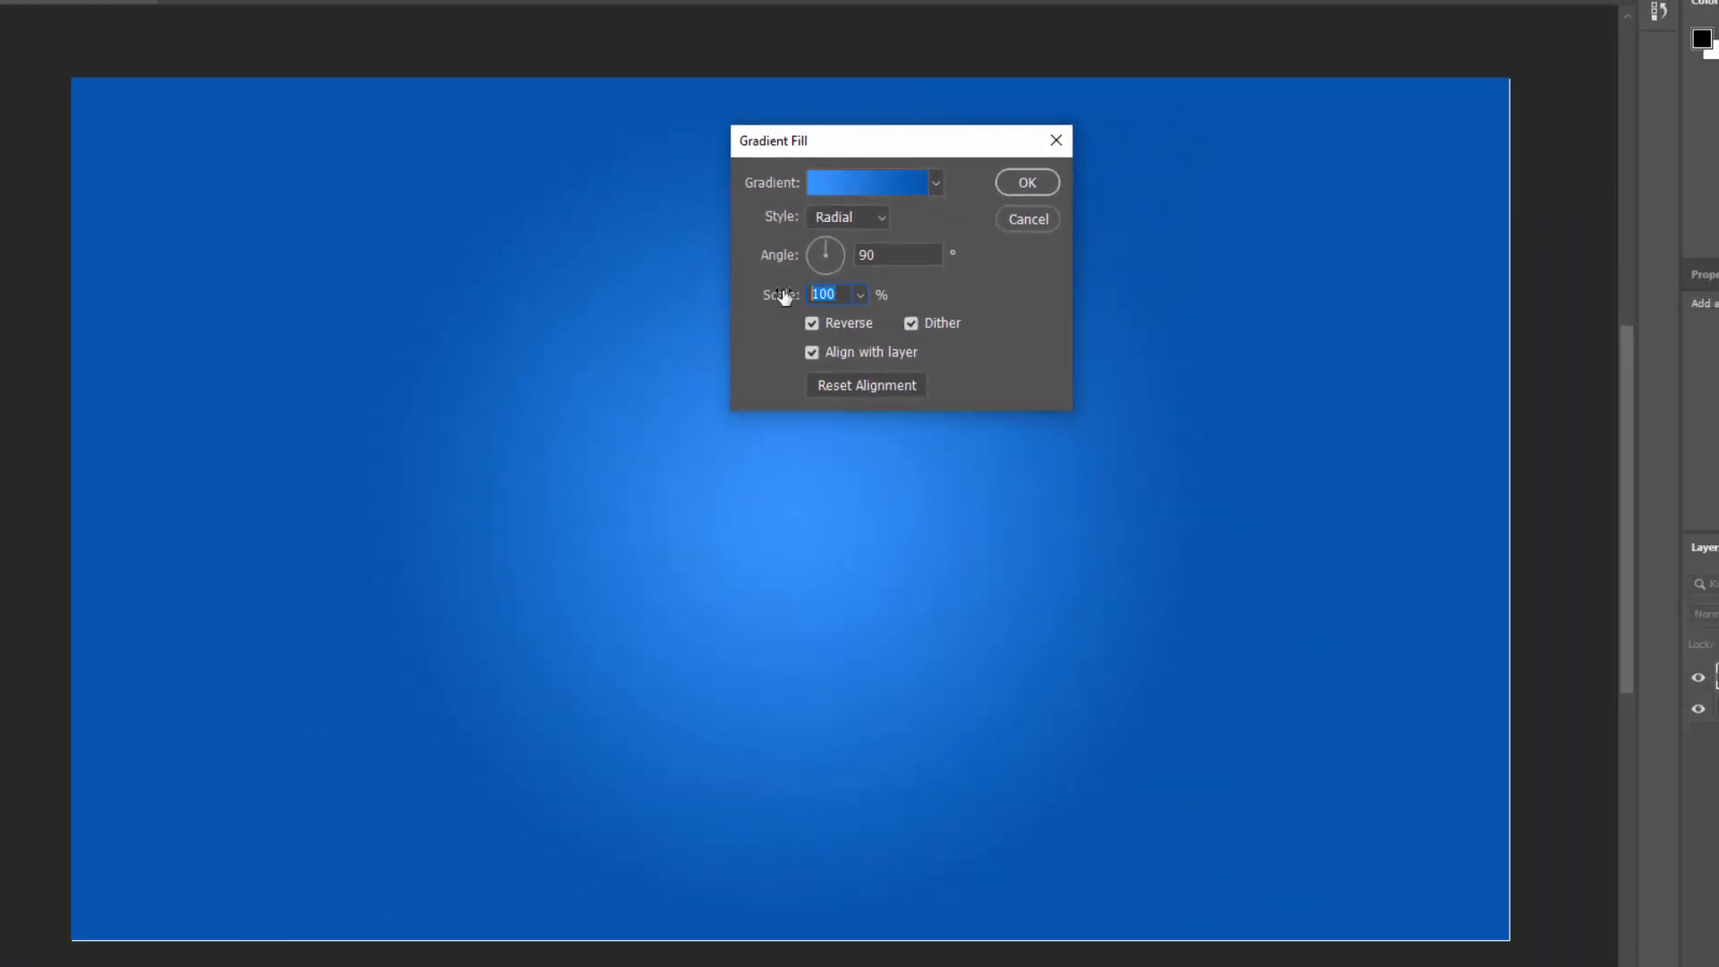
pyautogui.write('321')
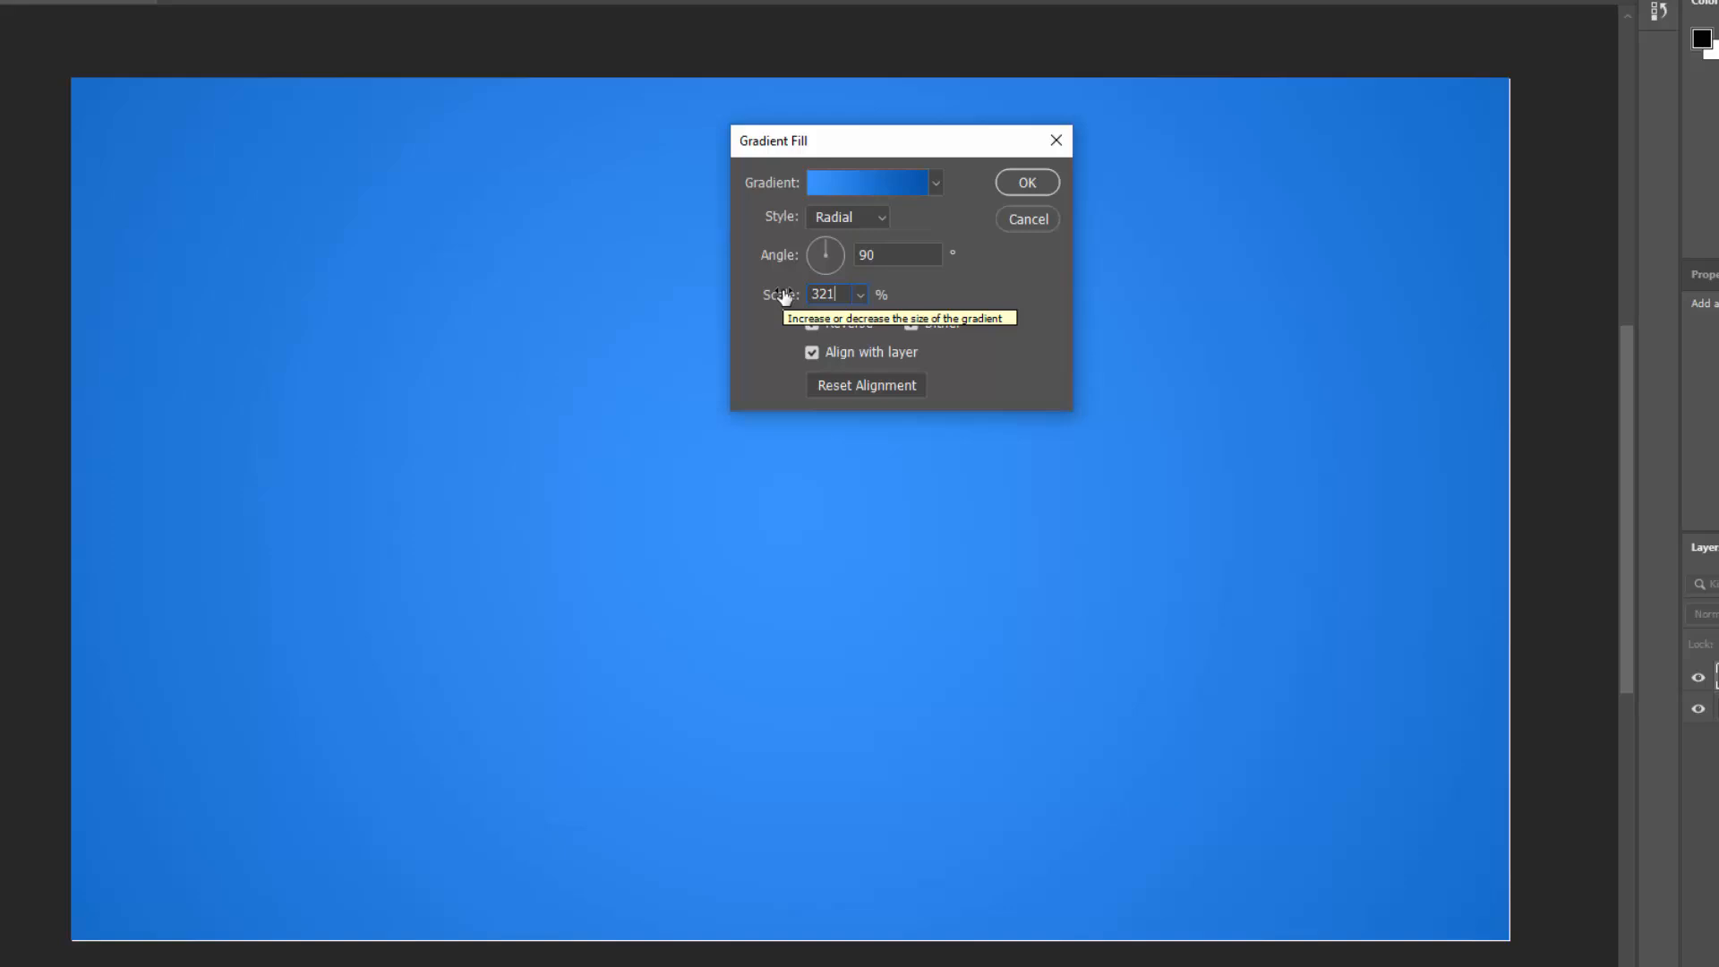
pyautogui.click(1016, 184)
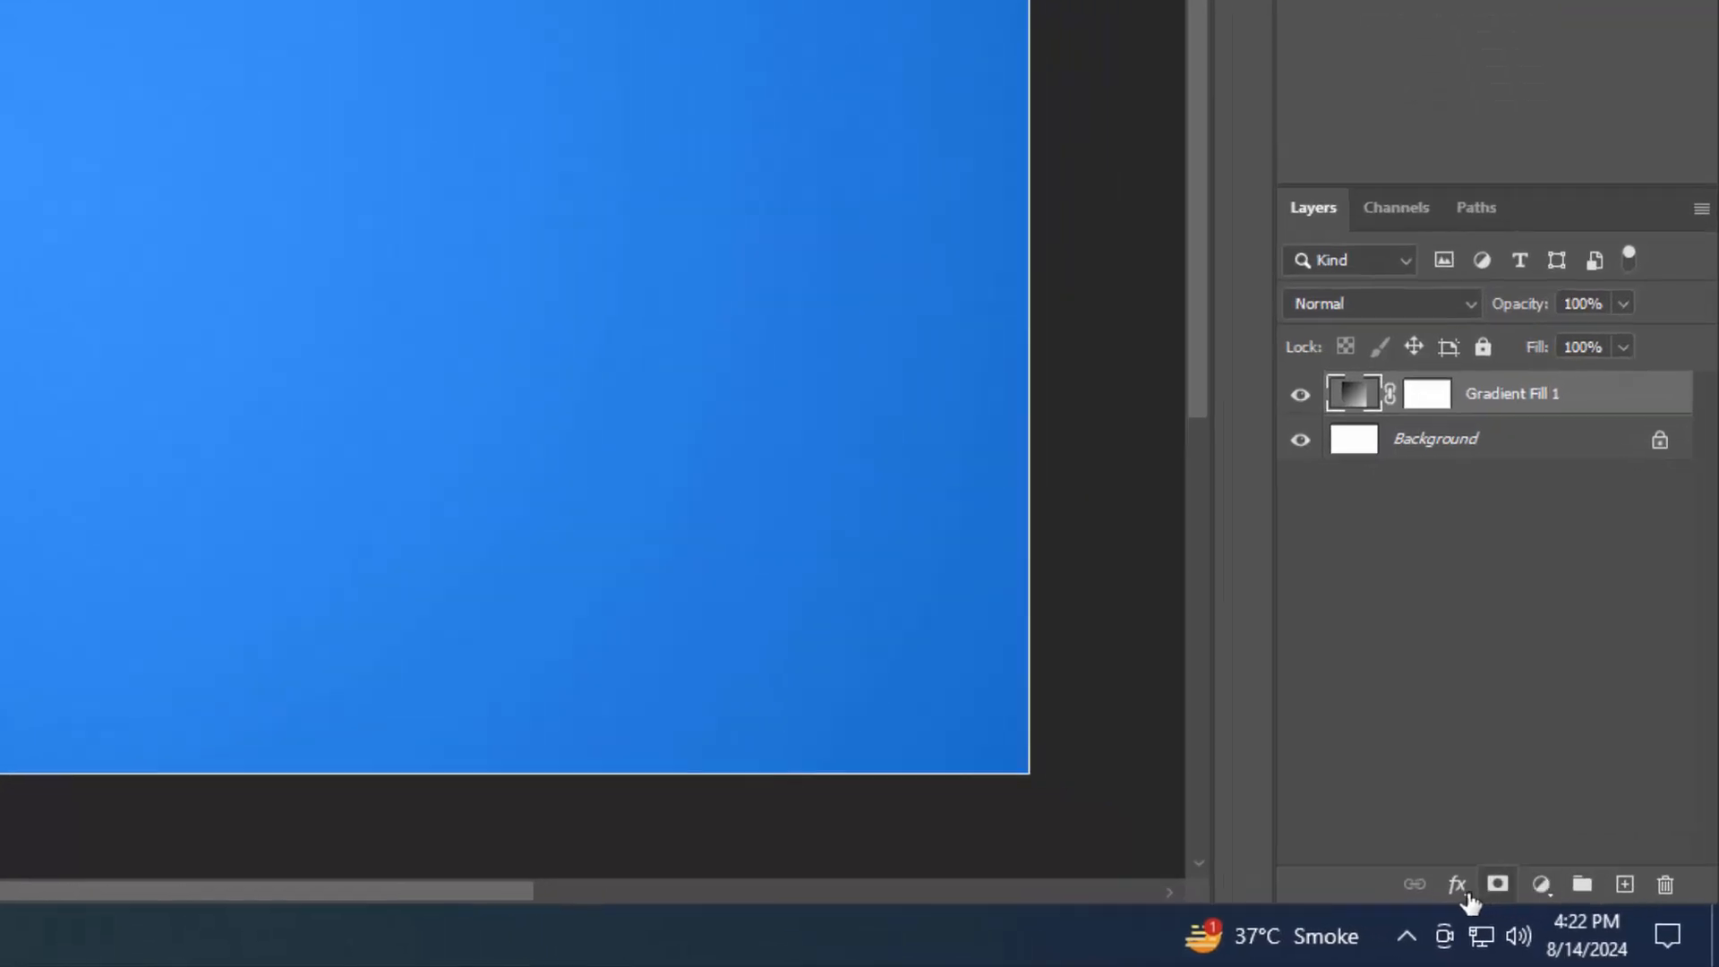
# Add a Pattern Overlay effect to the gradient fill layer using the pattern of black dots on white
pyautogui.click(1686, 964)
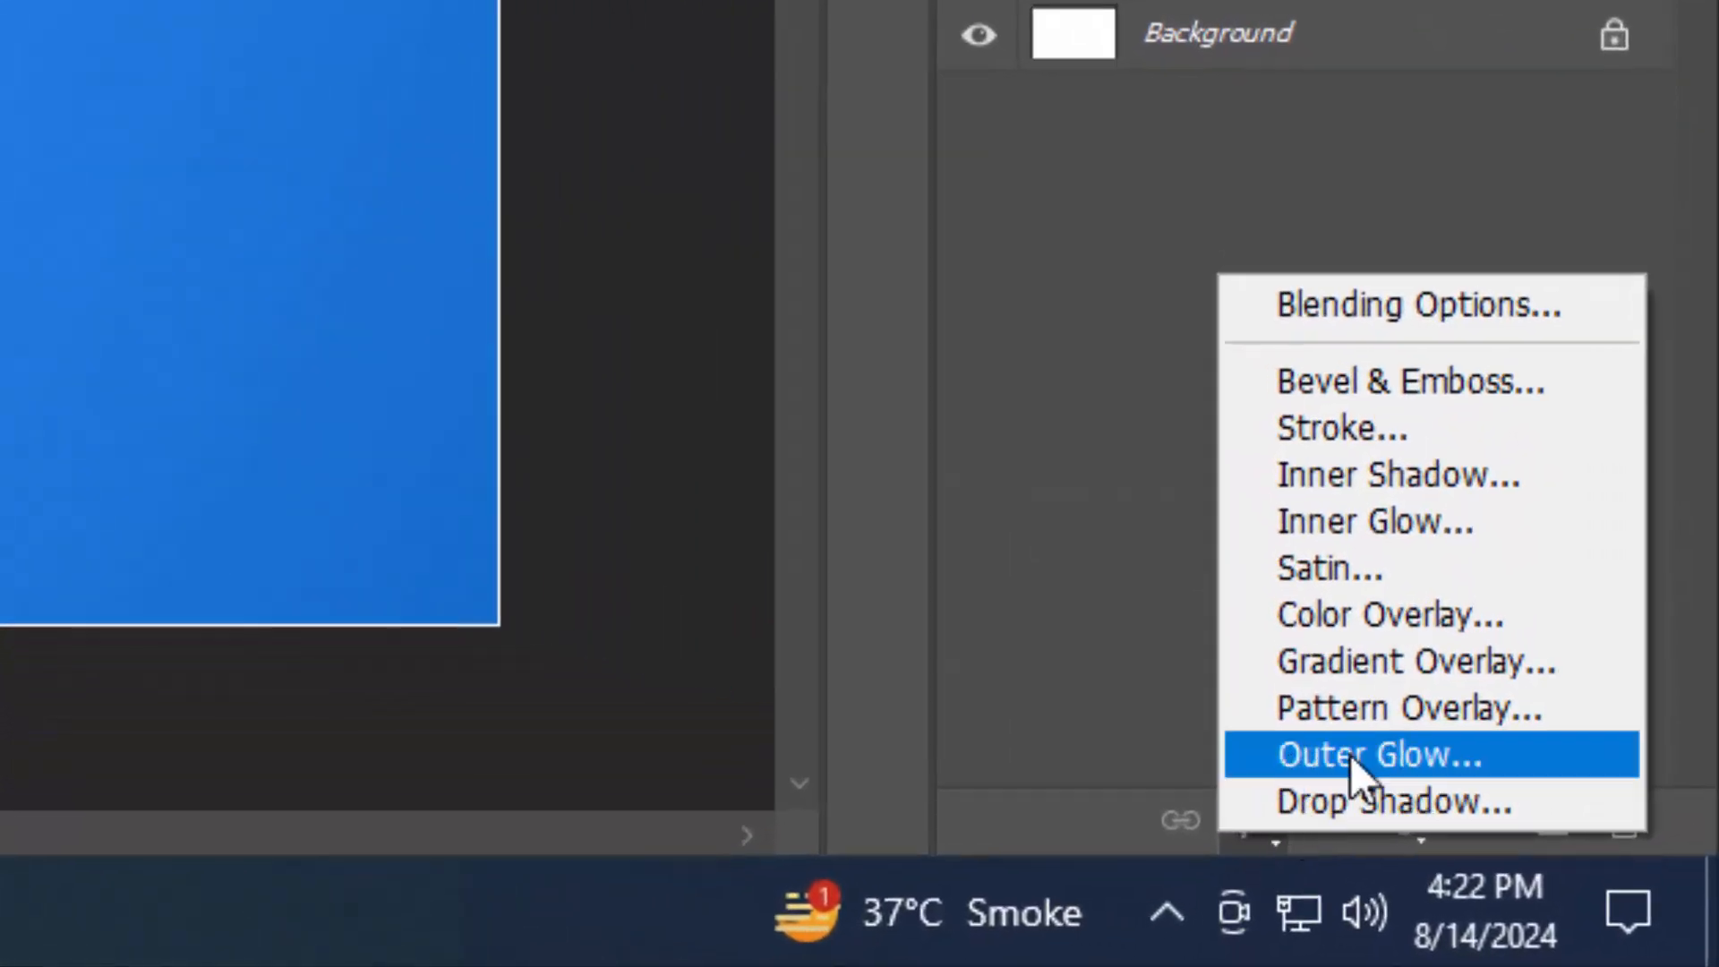
pyautogui.click(1366, 722)
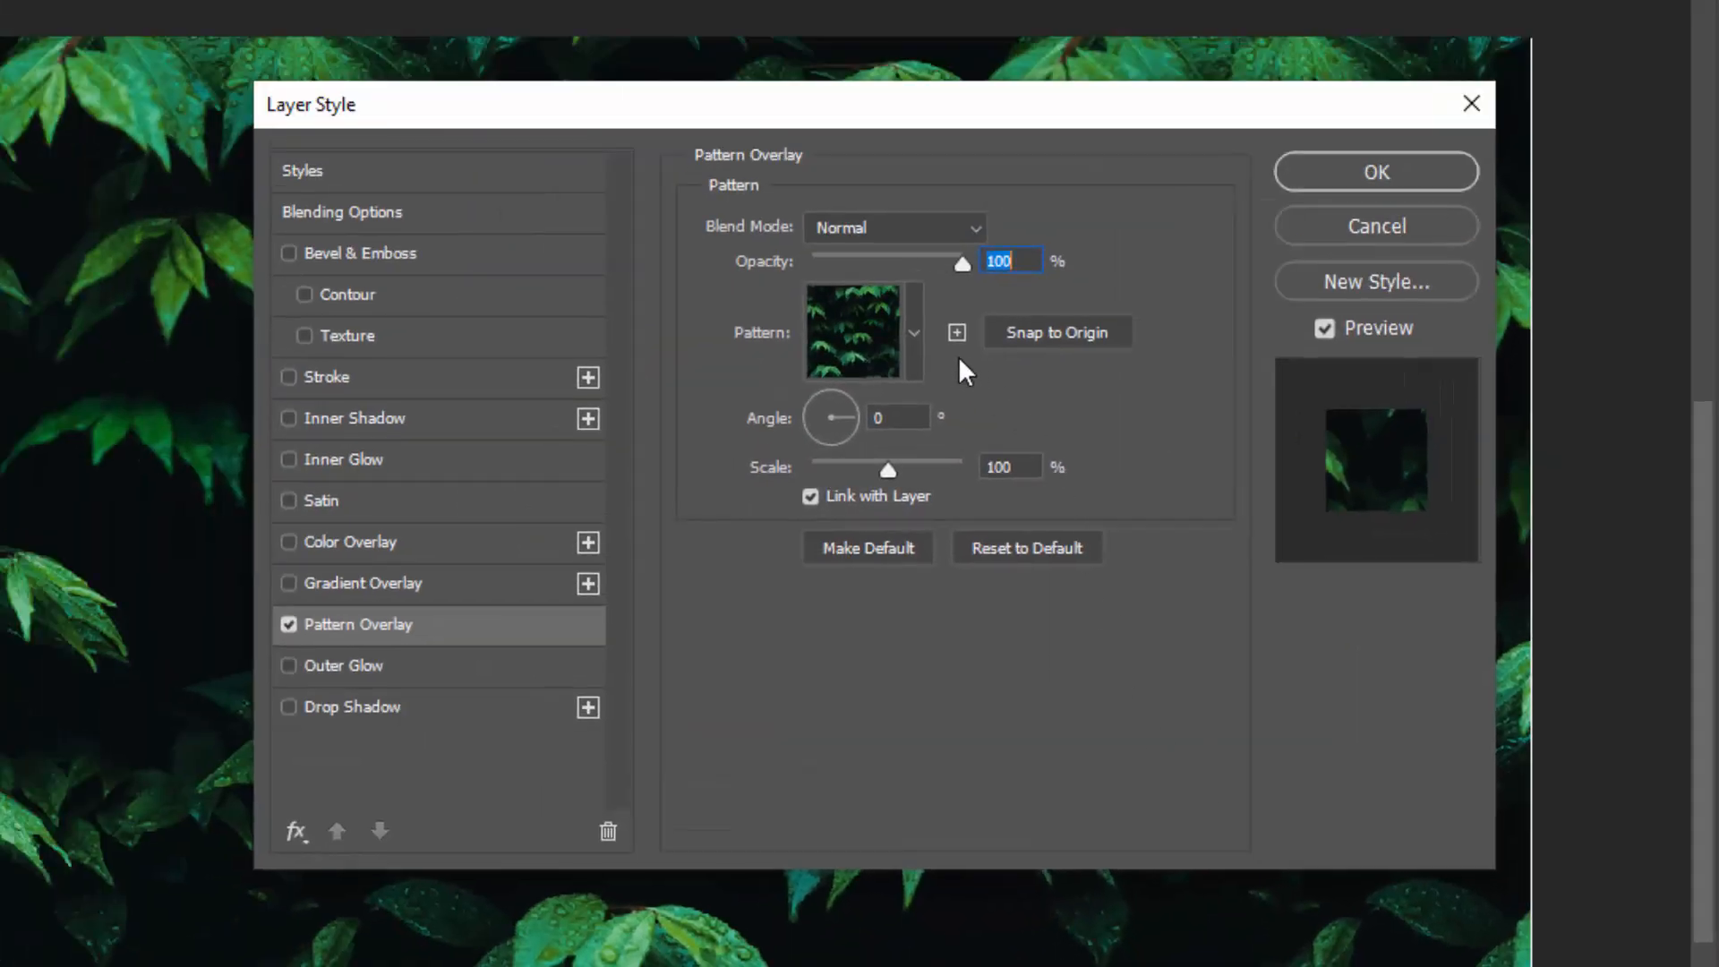
pyautogui.click(917, 335)
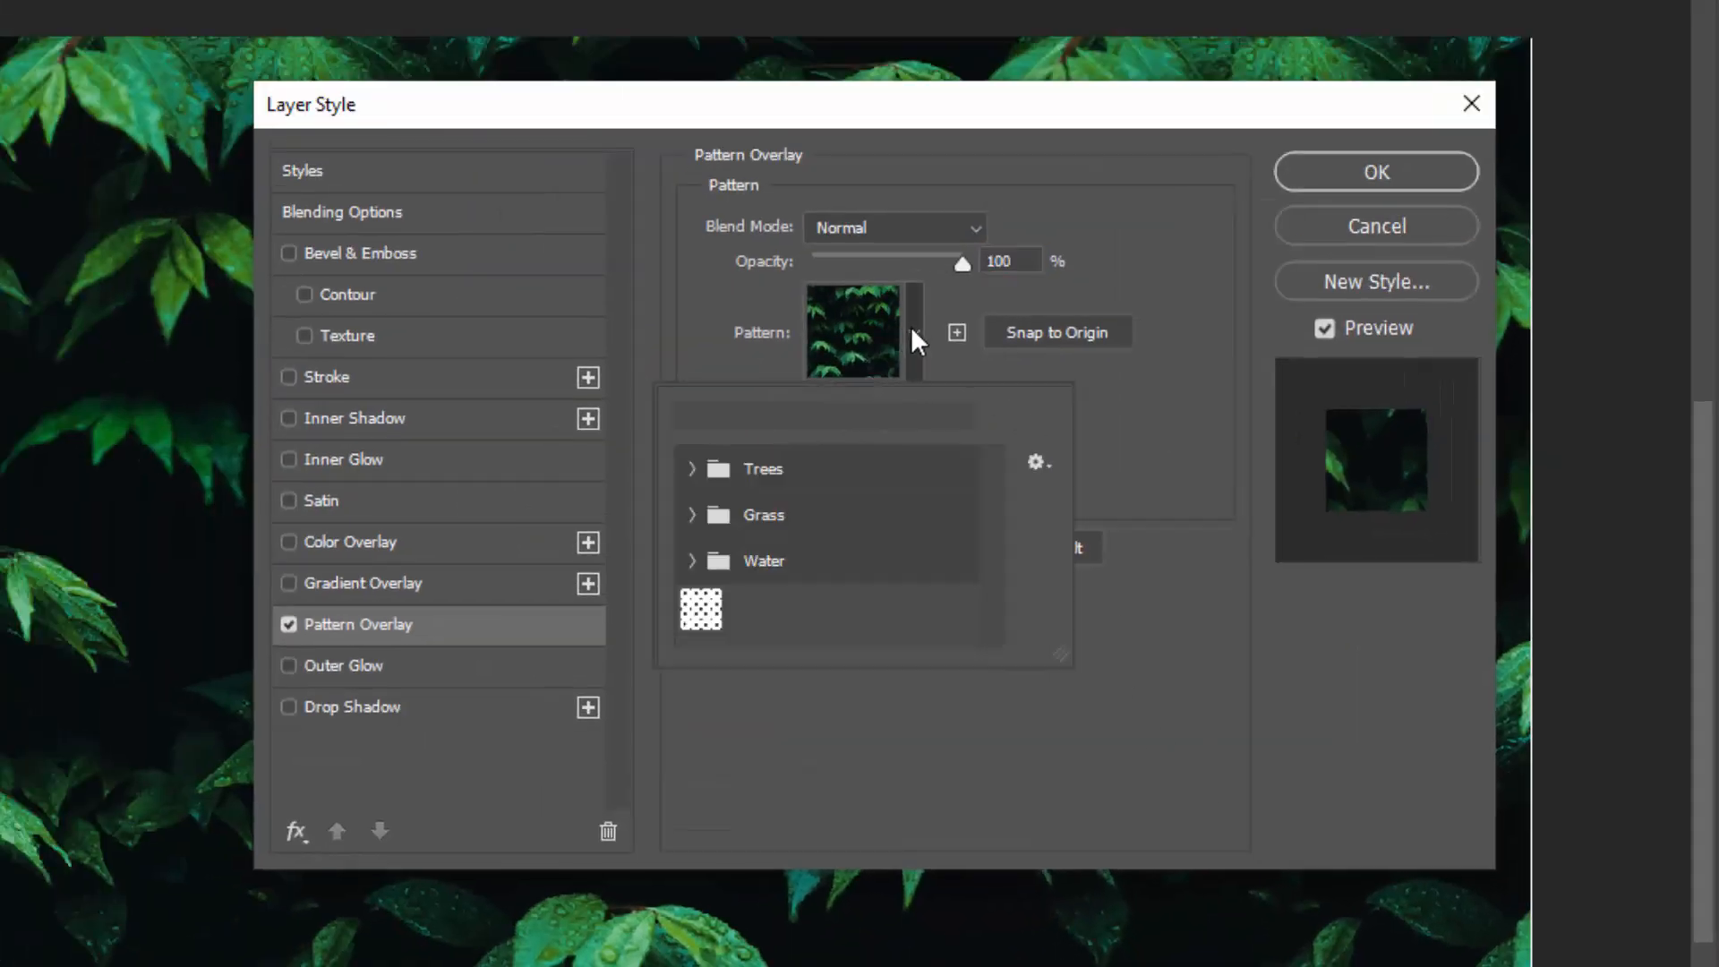
pyautogui.click(701, 612)
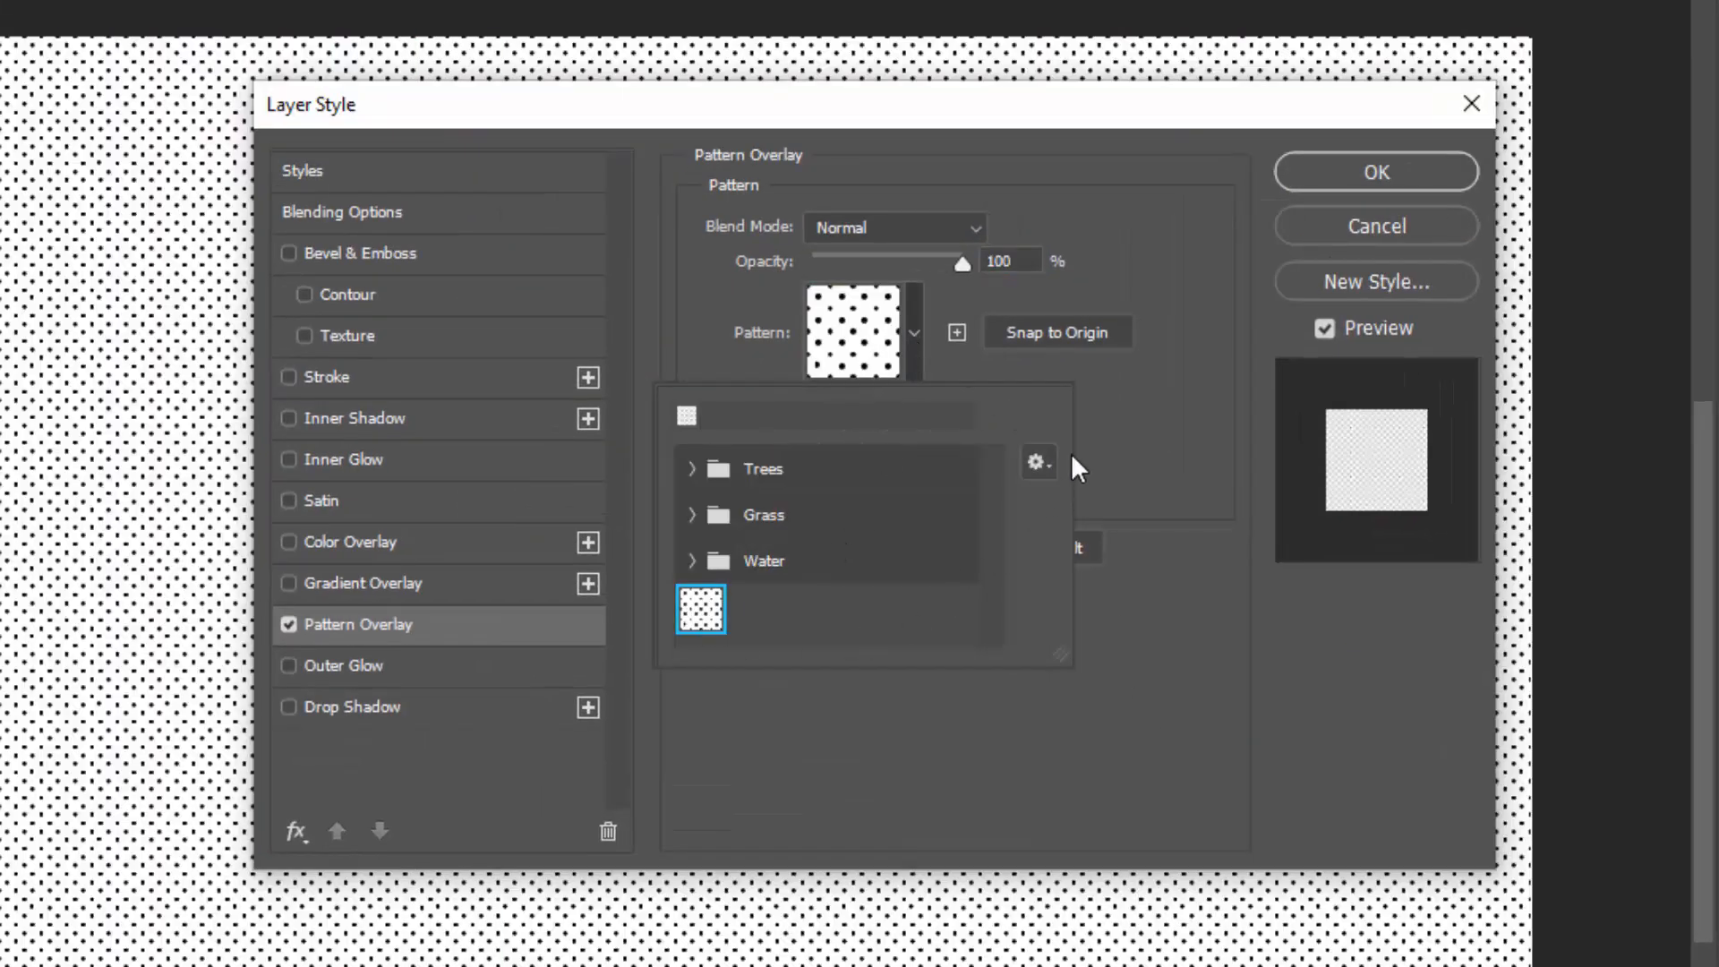
pyautogui.click(1125, 407)
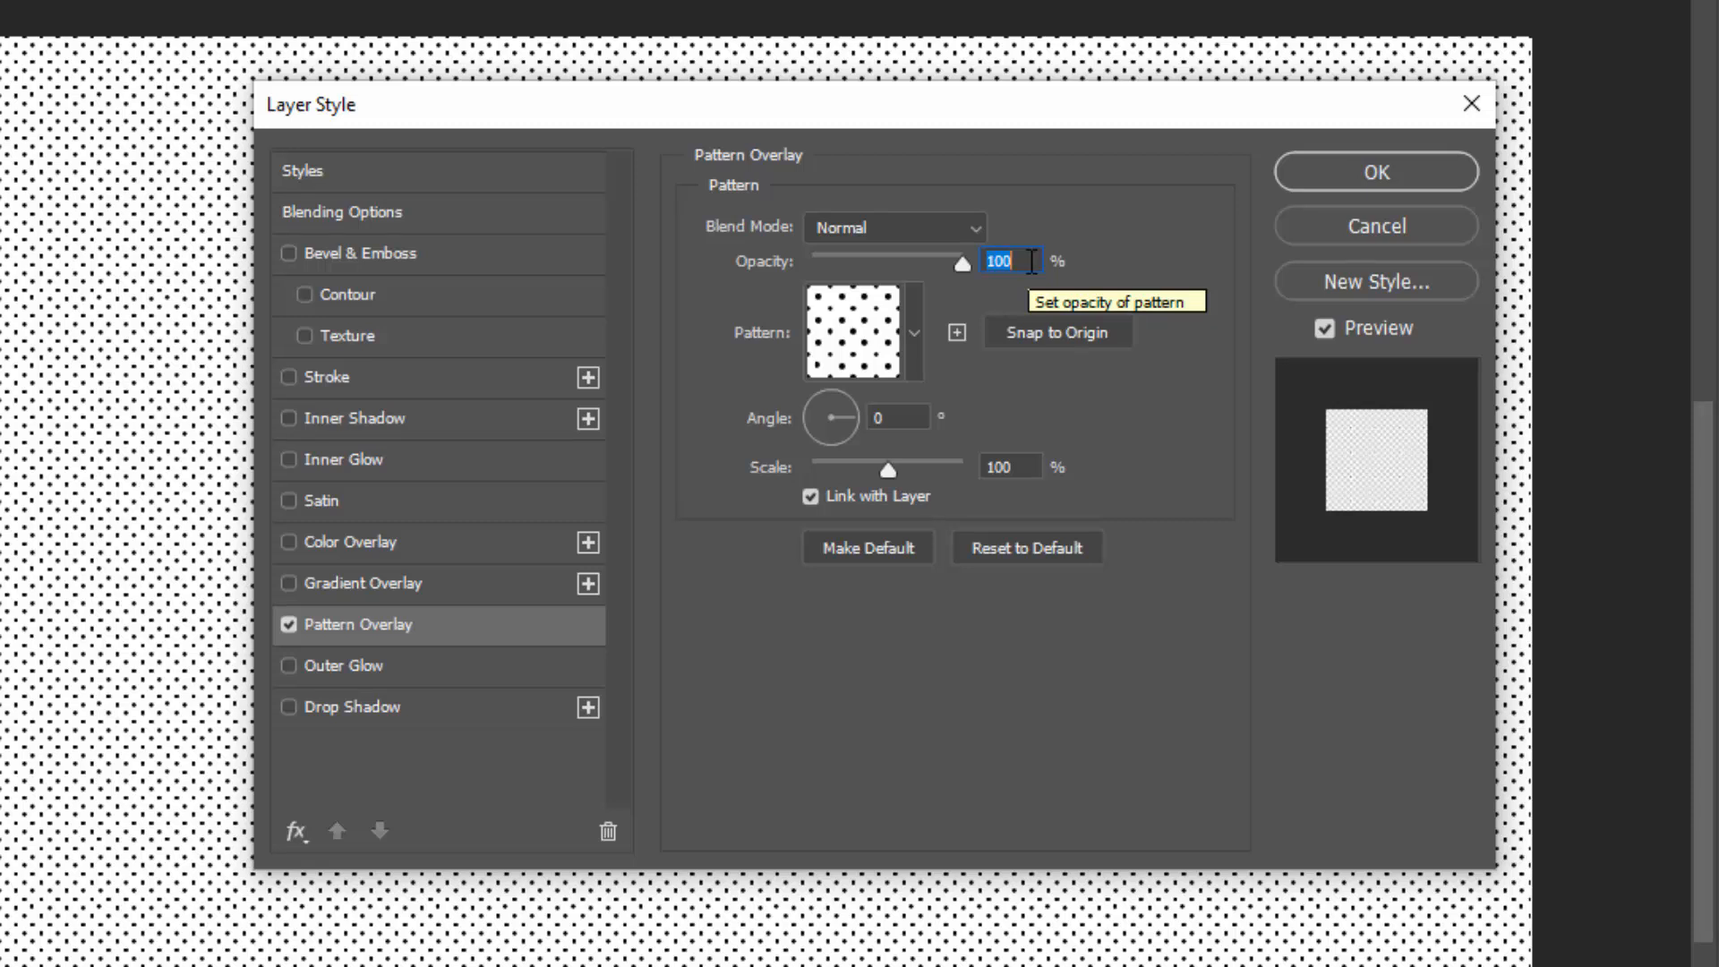
# Set the pattern overlay's opacity to 10% and its blend mode to Soft Light, and apply the layer style
pyautogui.write('10')
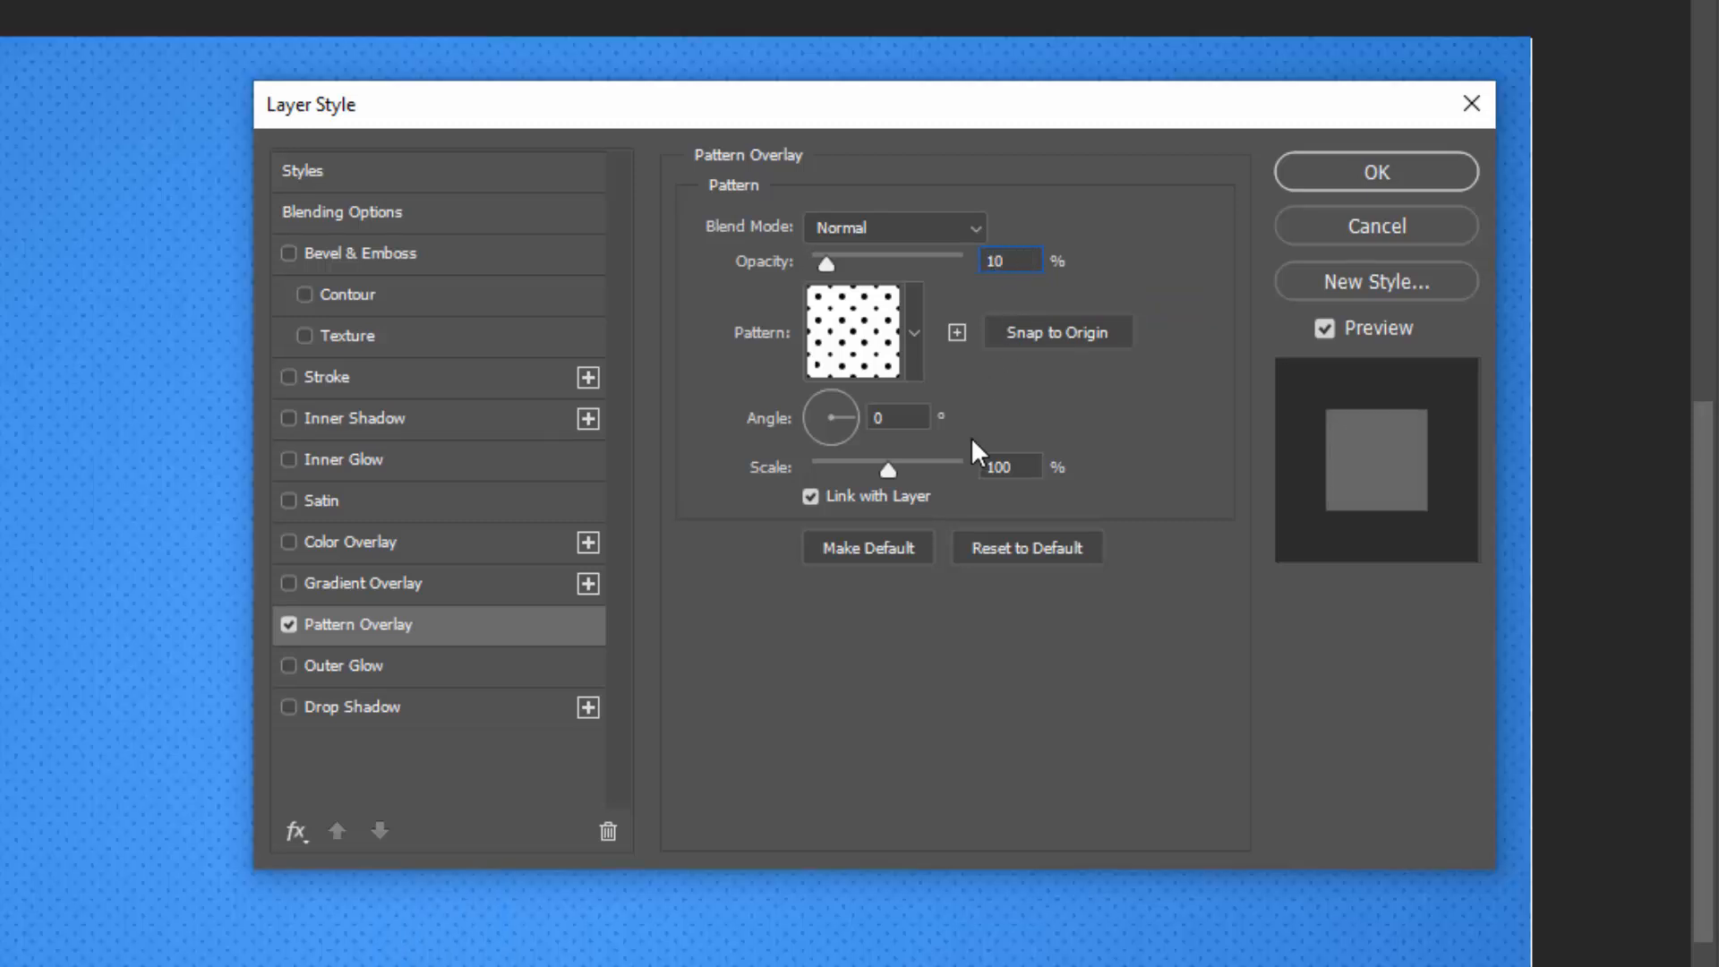
pyautogui.click(1002, 466)
pyautogui.click(868, 228)
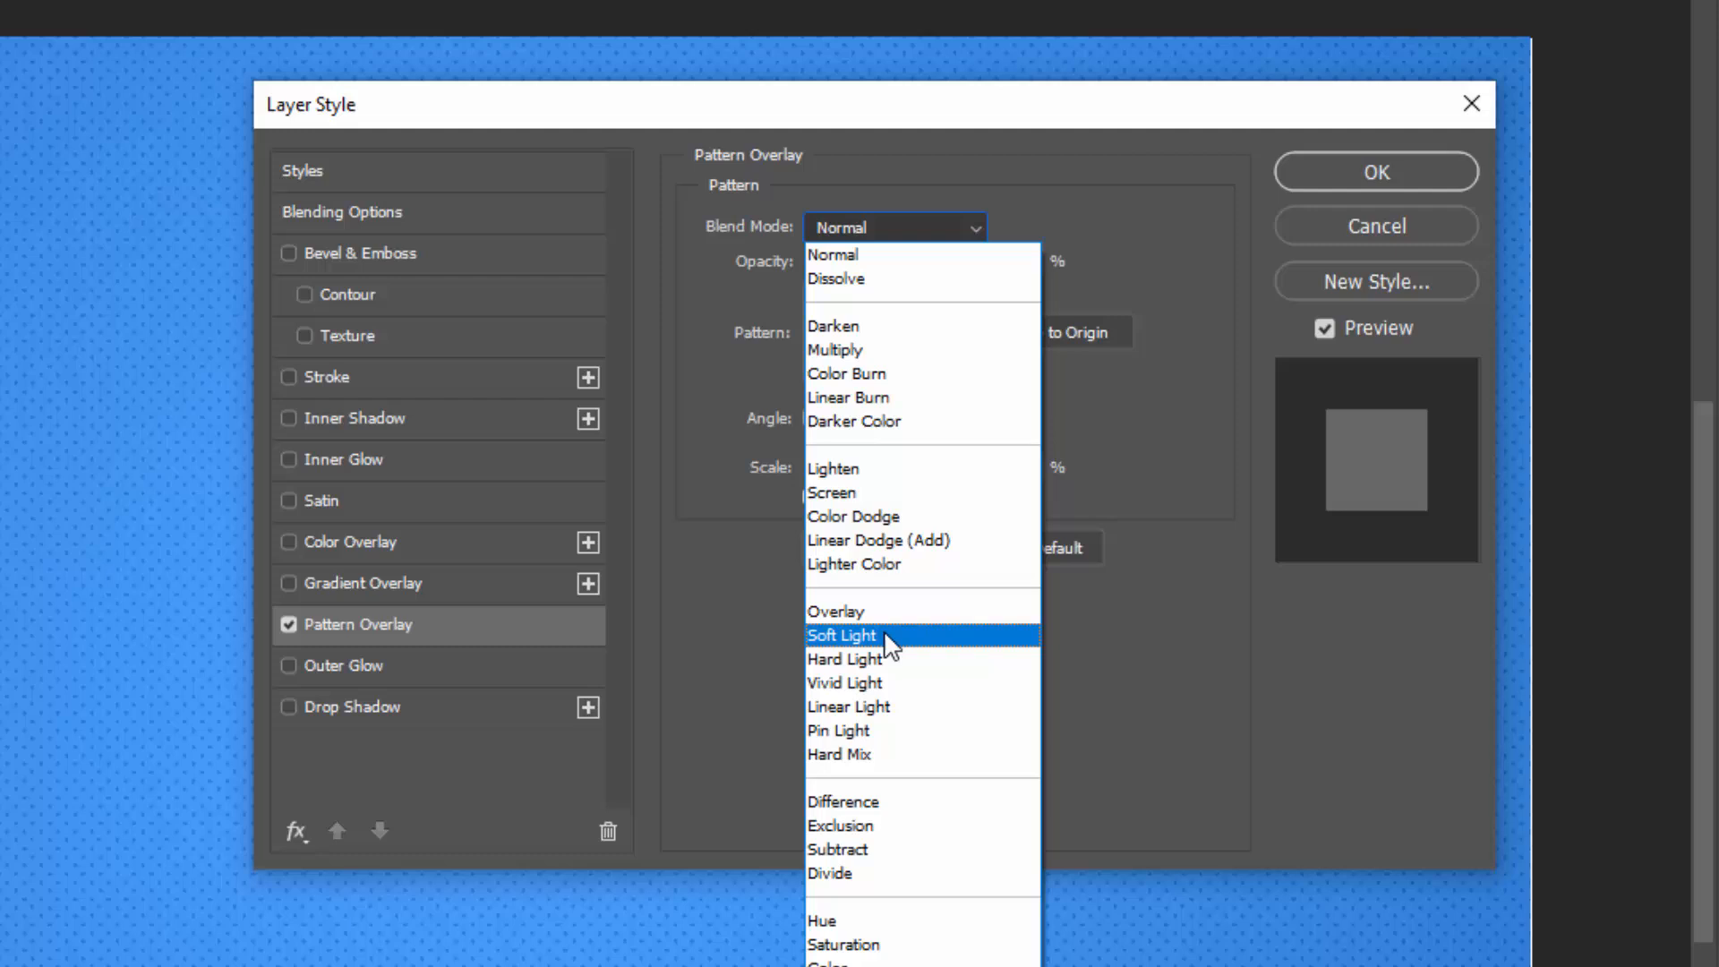
pyautogui.click(841, 636)
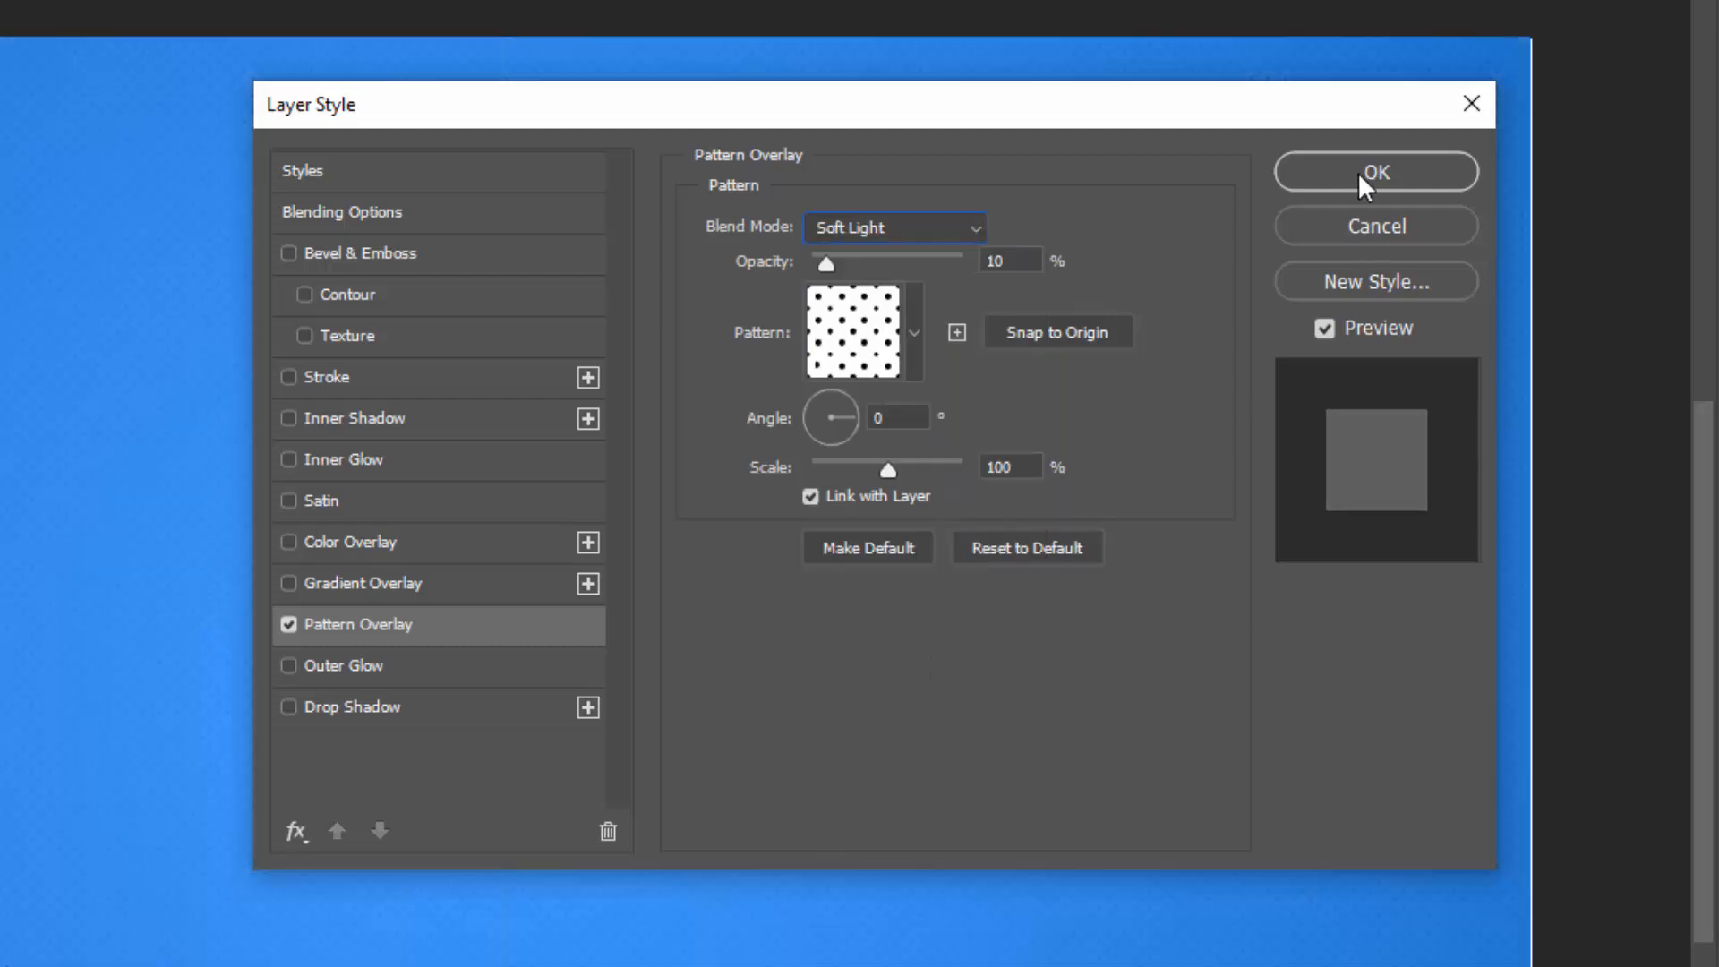
pyautogui.click(1358, 172)
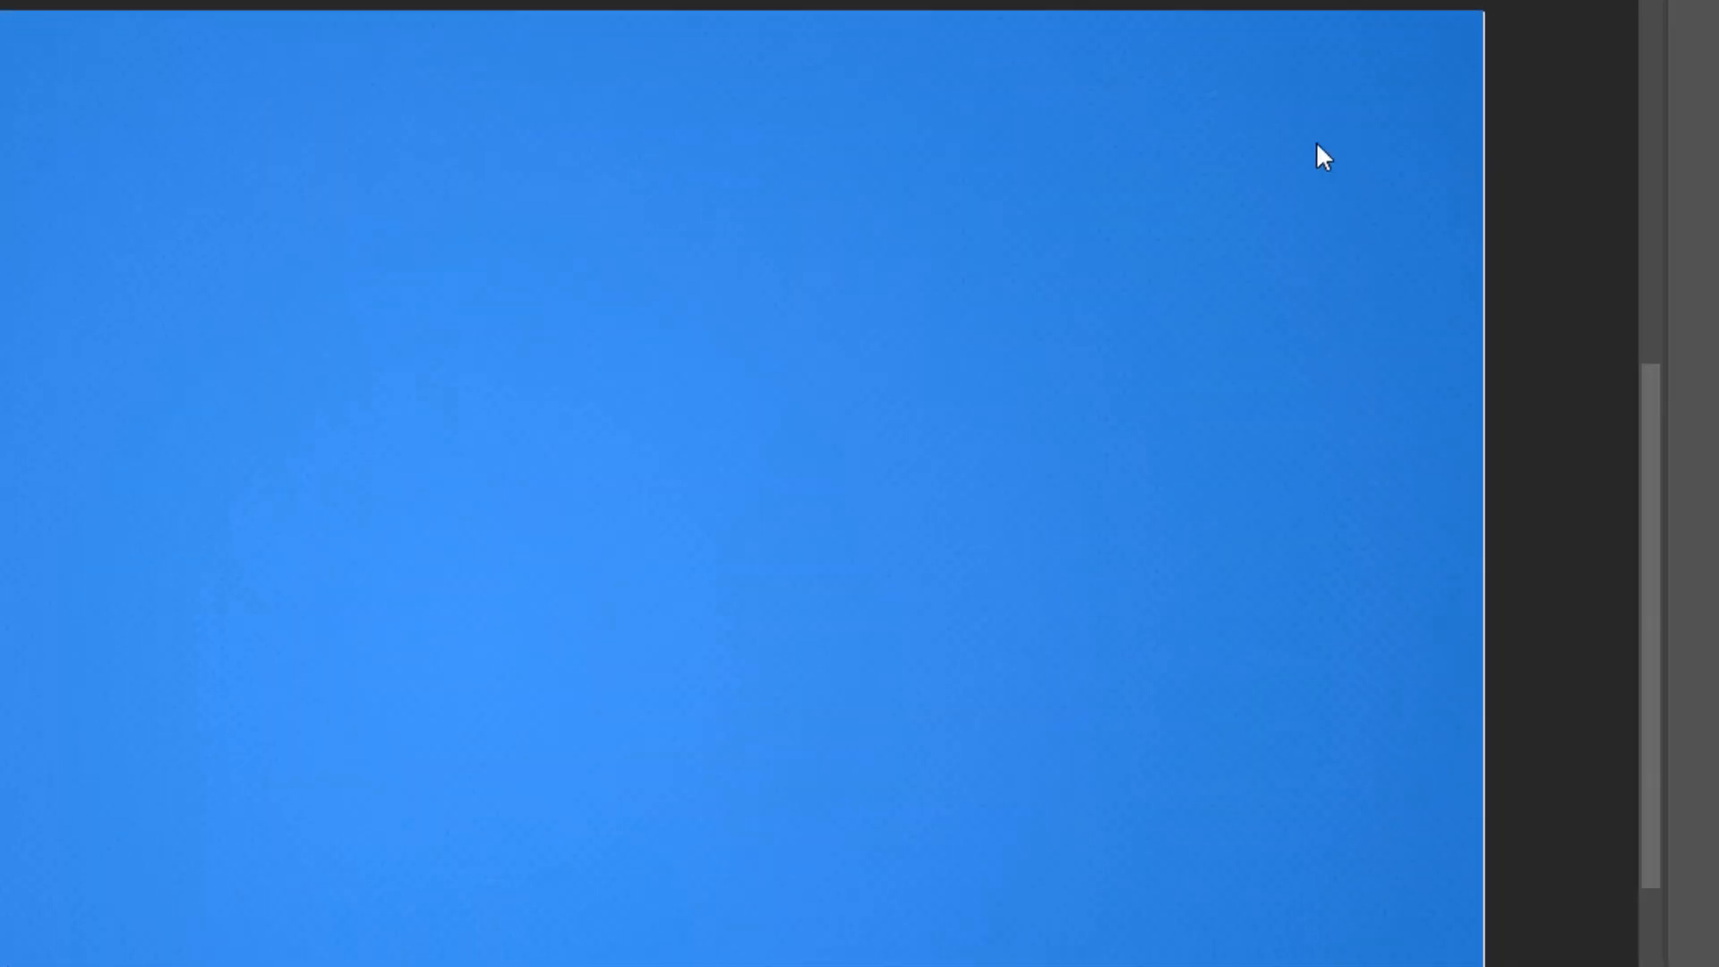
# Collapse the effects list of the gradient fill layer and unlock the Background layer
pyautogui.click(1694, 517)
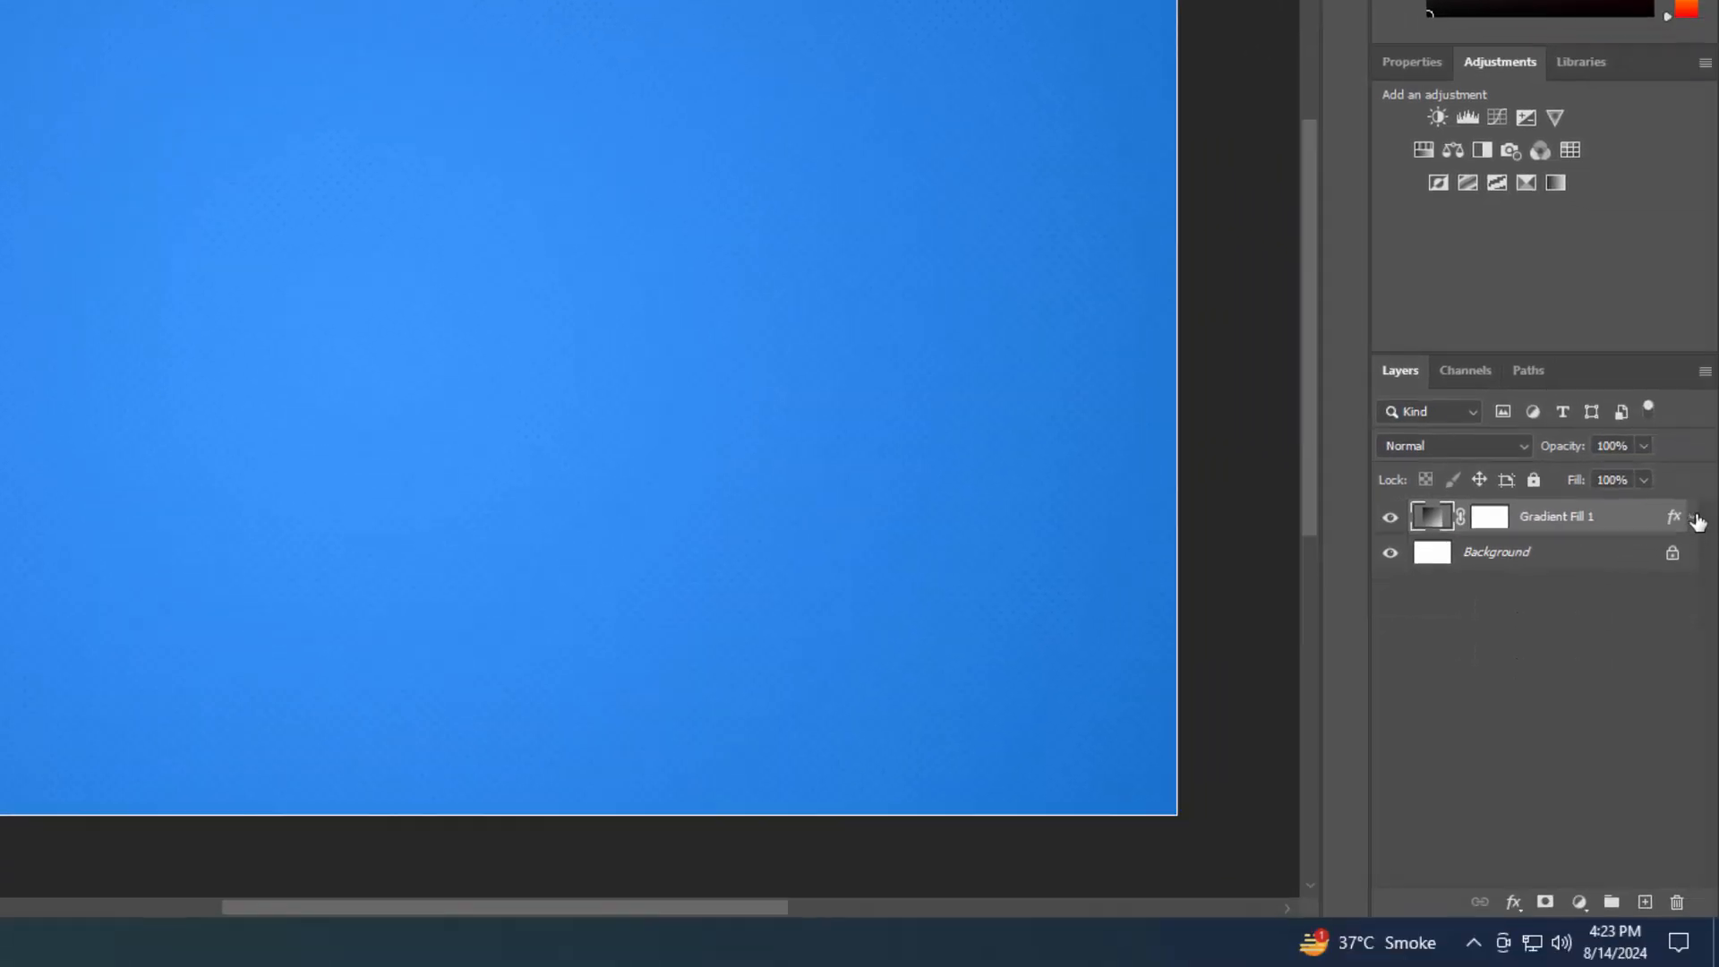
pyautogui.click(1671, 554)
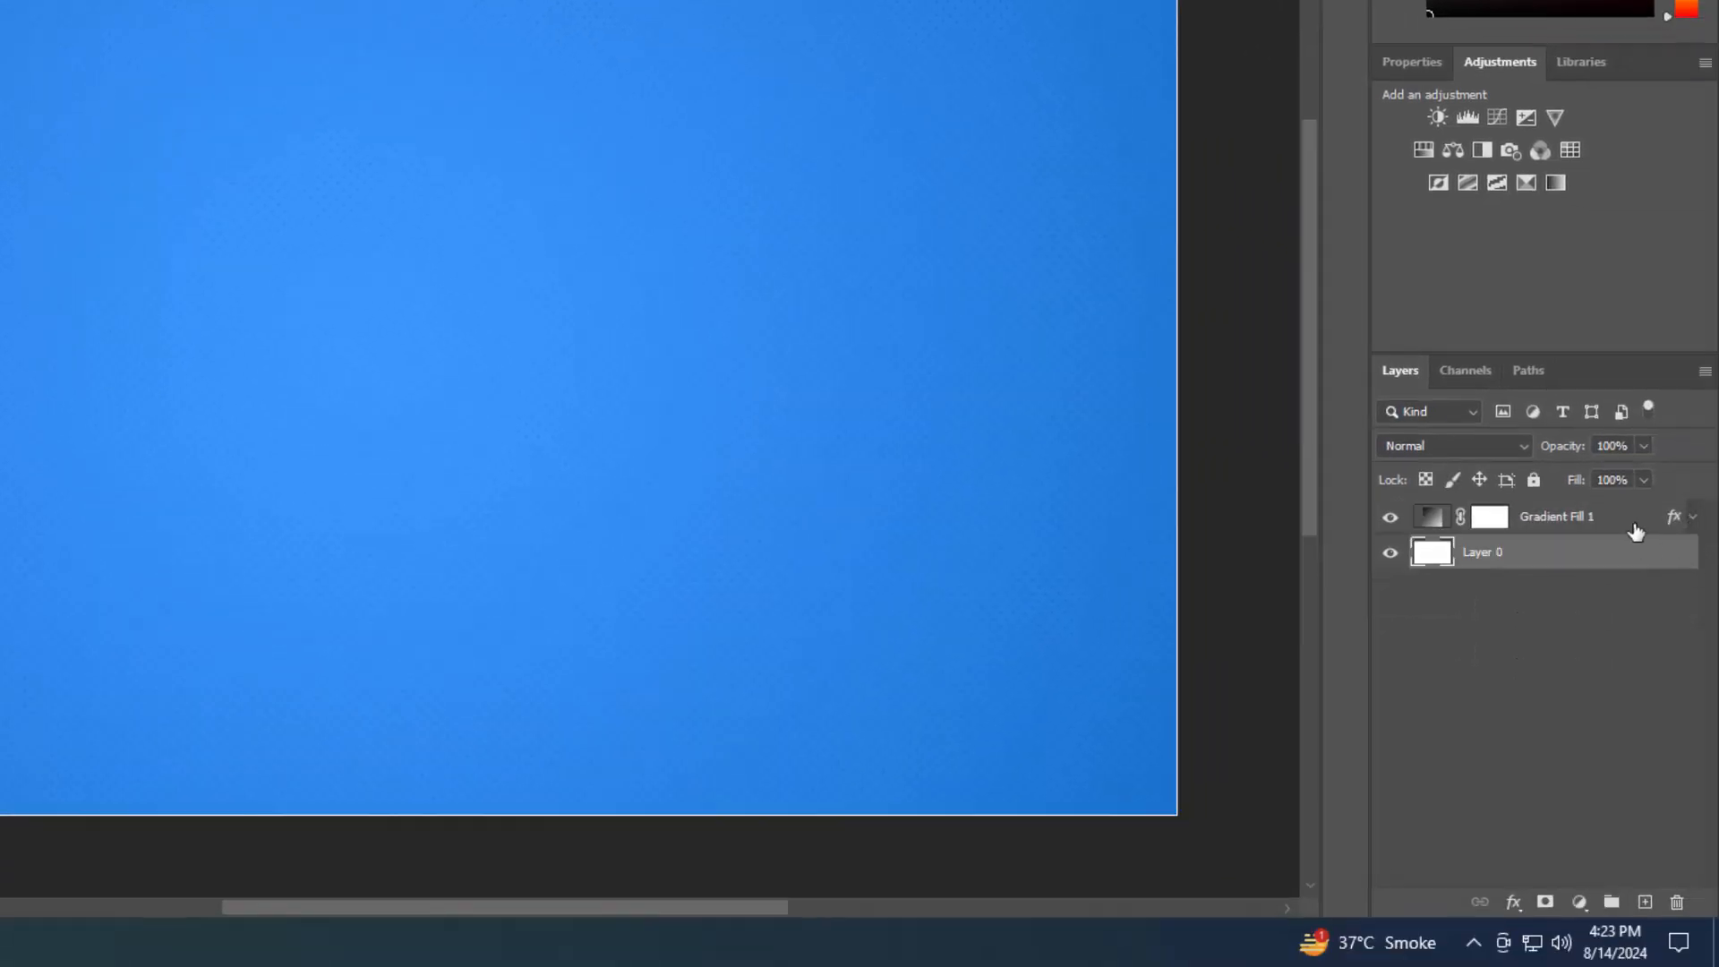
# Group the Gradient Fill 1 layer with Layer 0 and name the group 3D
pyautogui.keyDown('shift'); pyautogui.click(1635, 530); pyautogui.keyUp('shift')
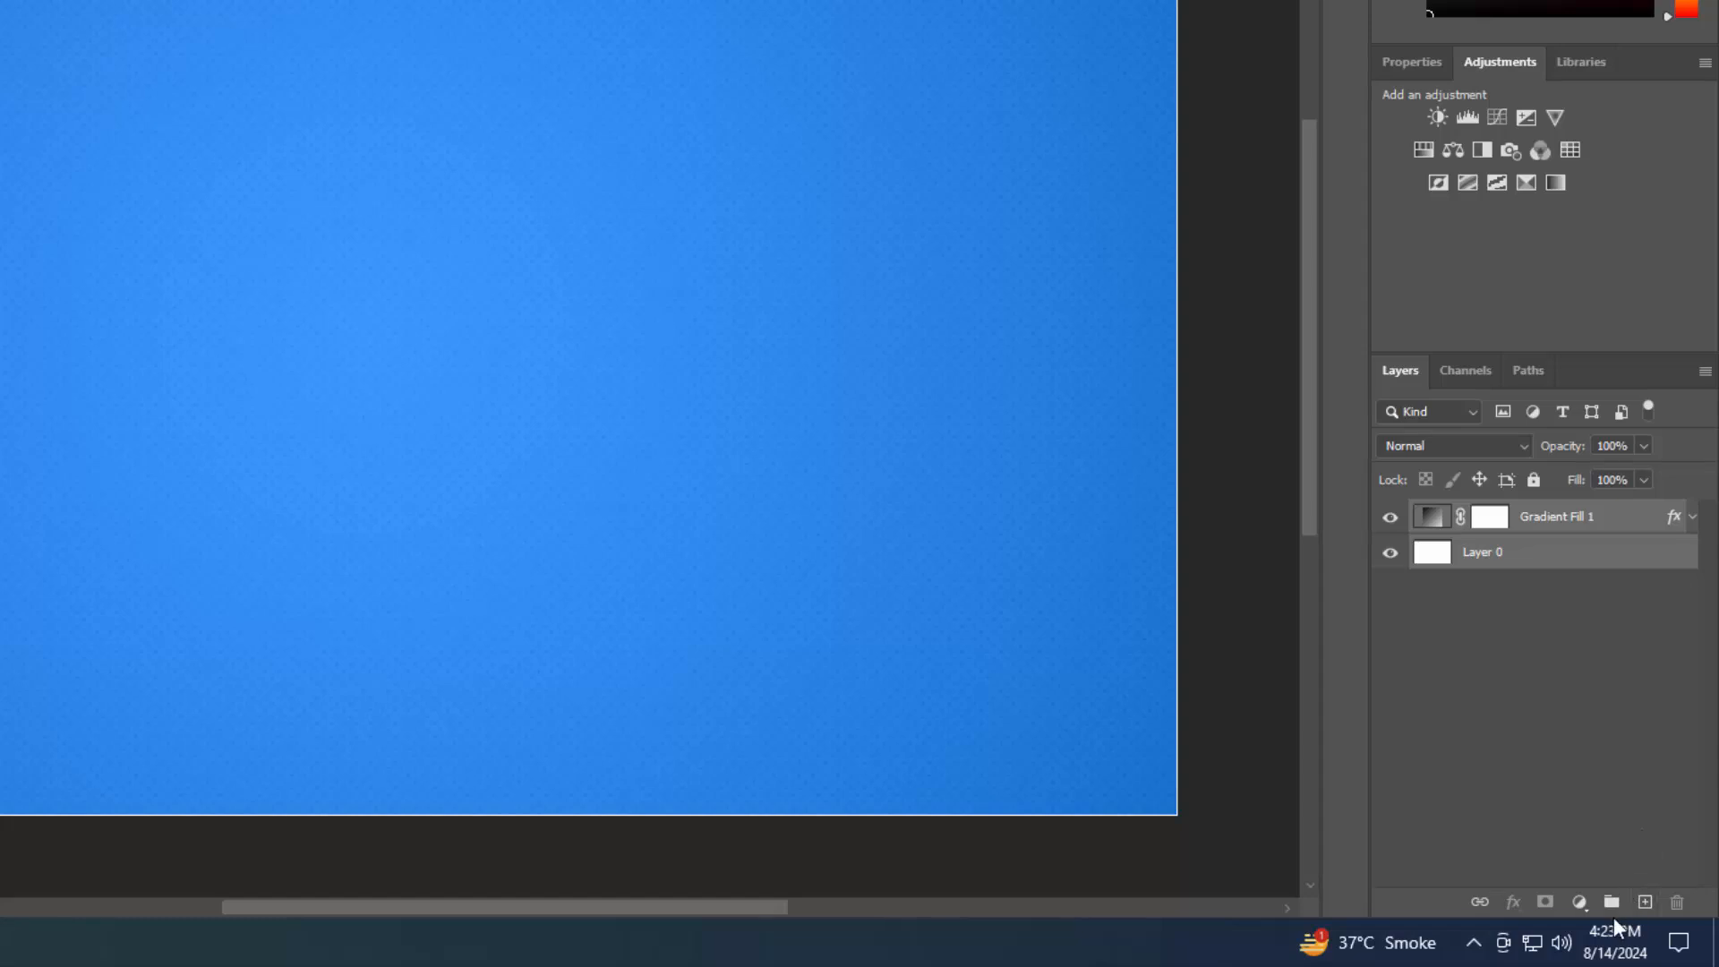
pyautogui.click(1611, 902)
pyautogui.doubleClick(1477, 519)
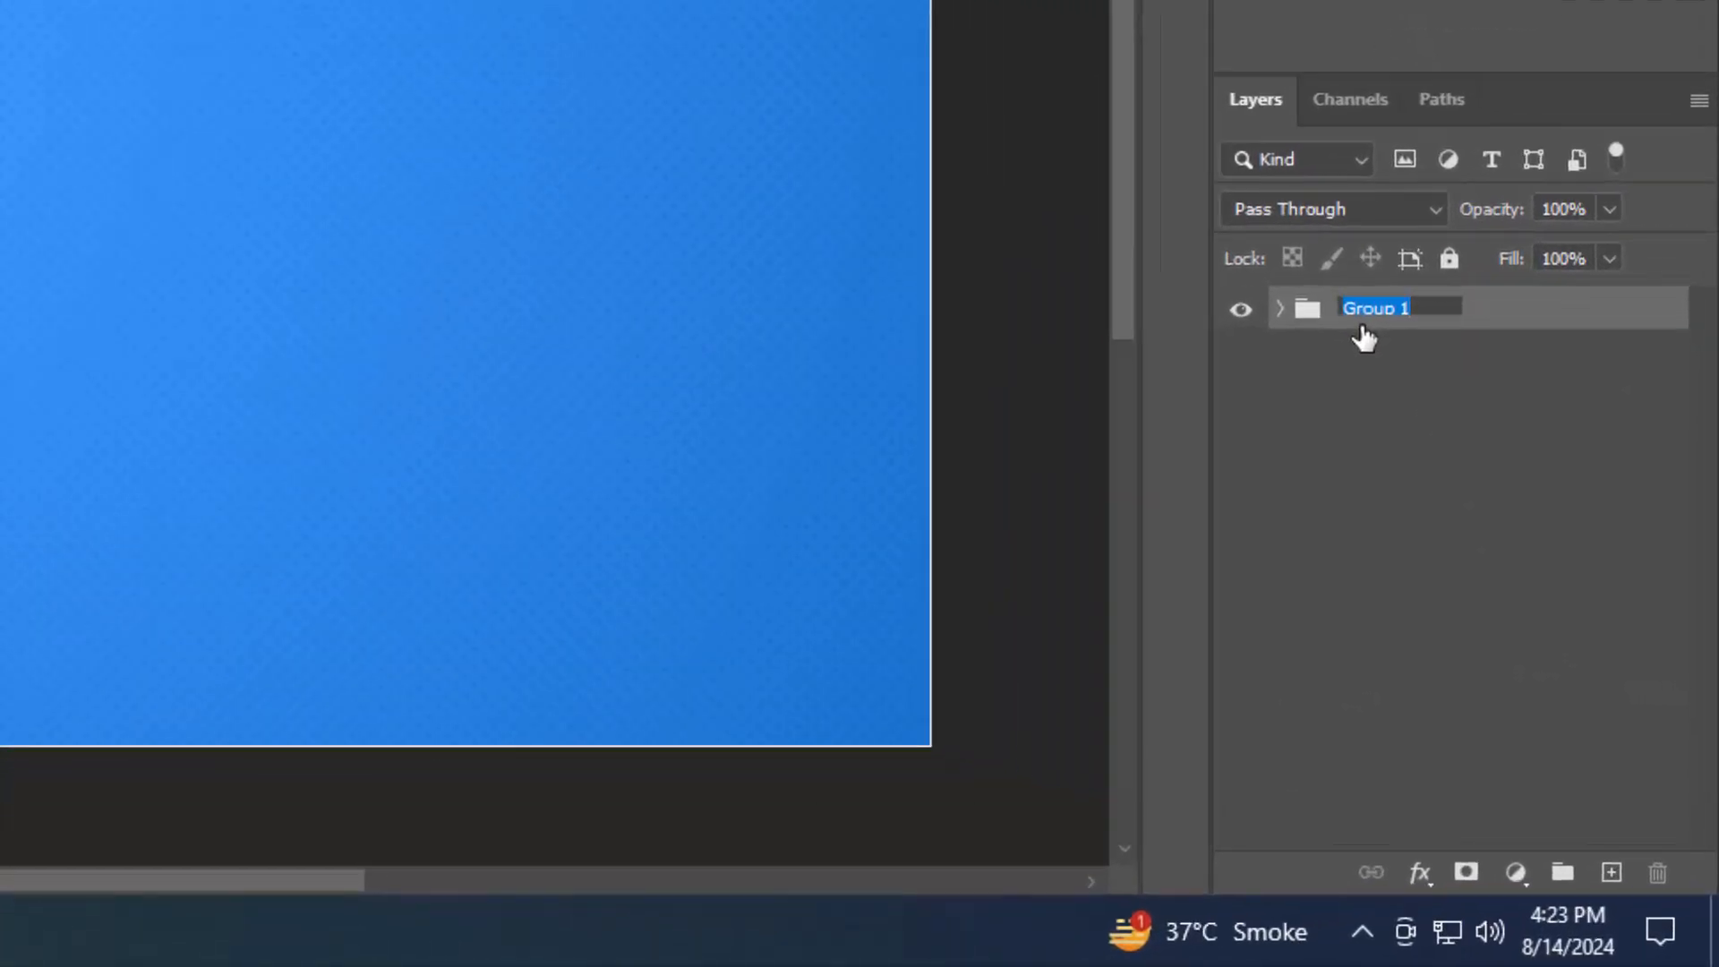
pyautogui.write('3D')
pyautogui.press('Return')
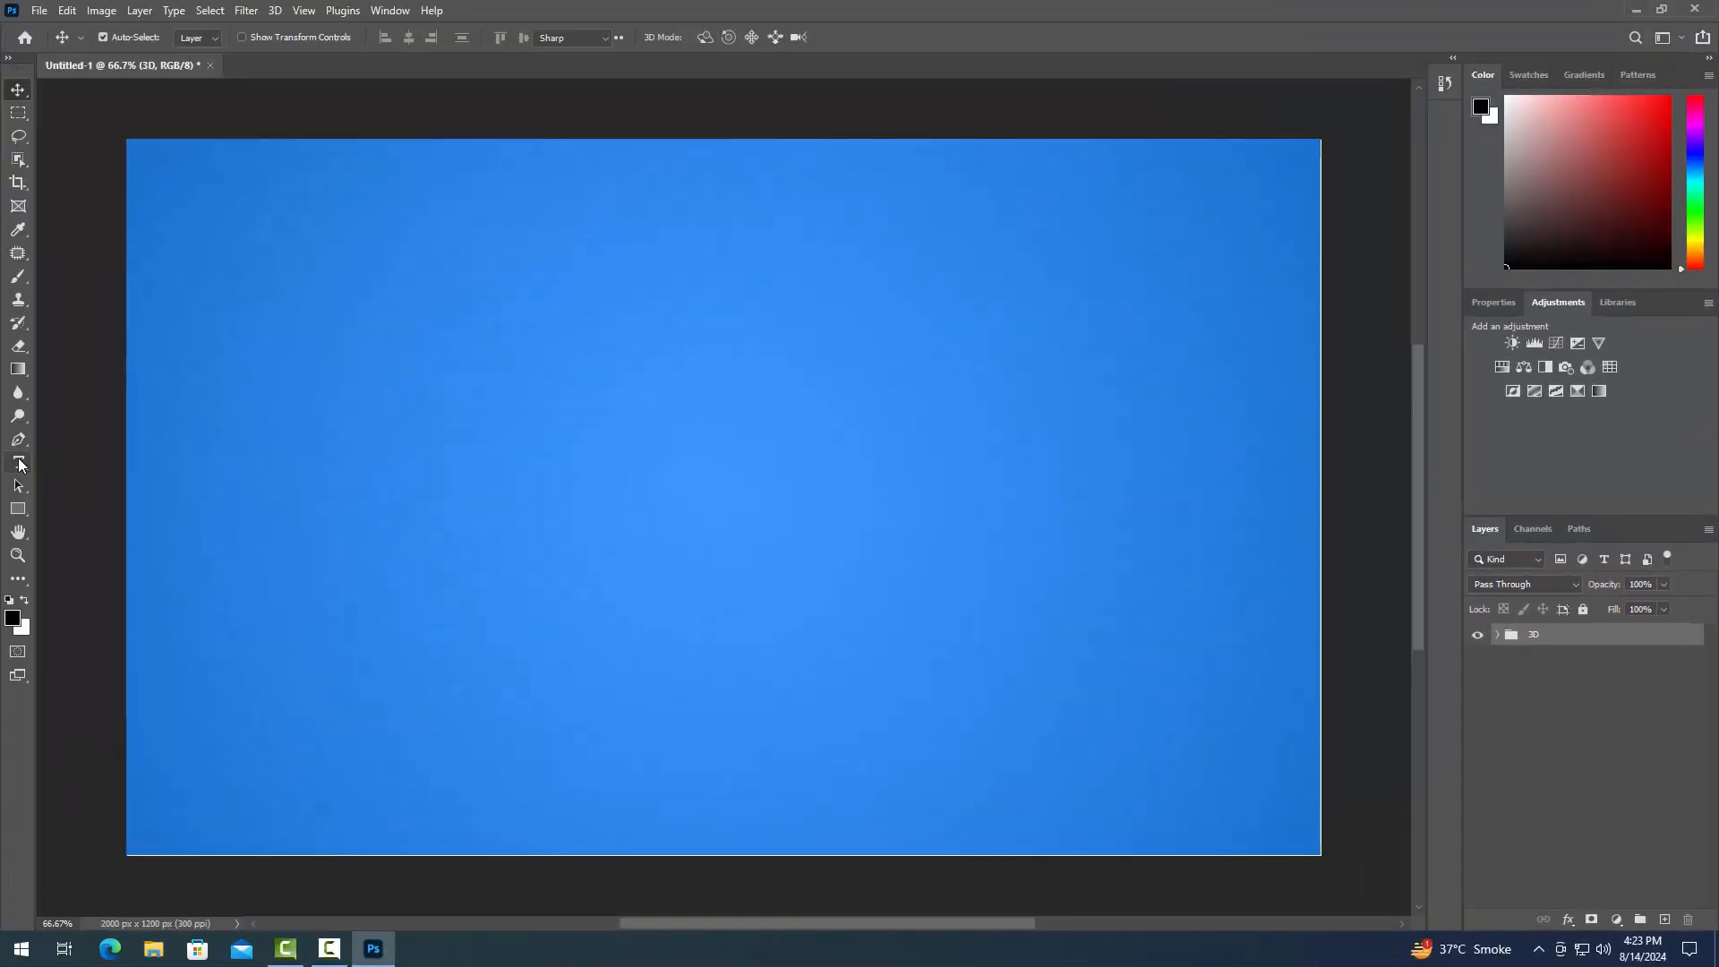
# Add the horizontal text "WAR!" in black near the middle of the canvas
pyautogui.click(18, 463)
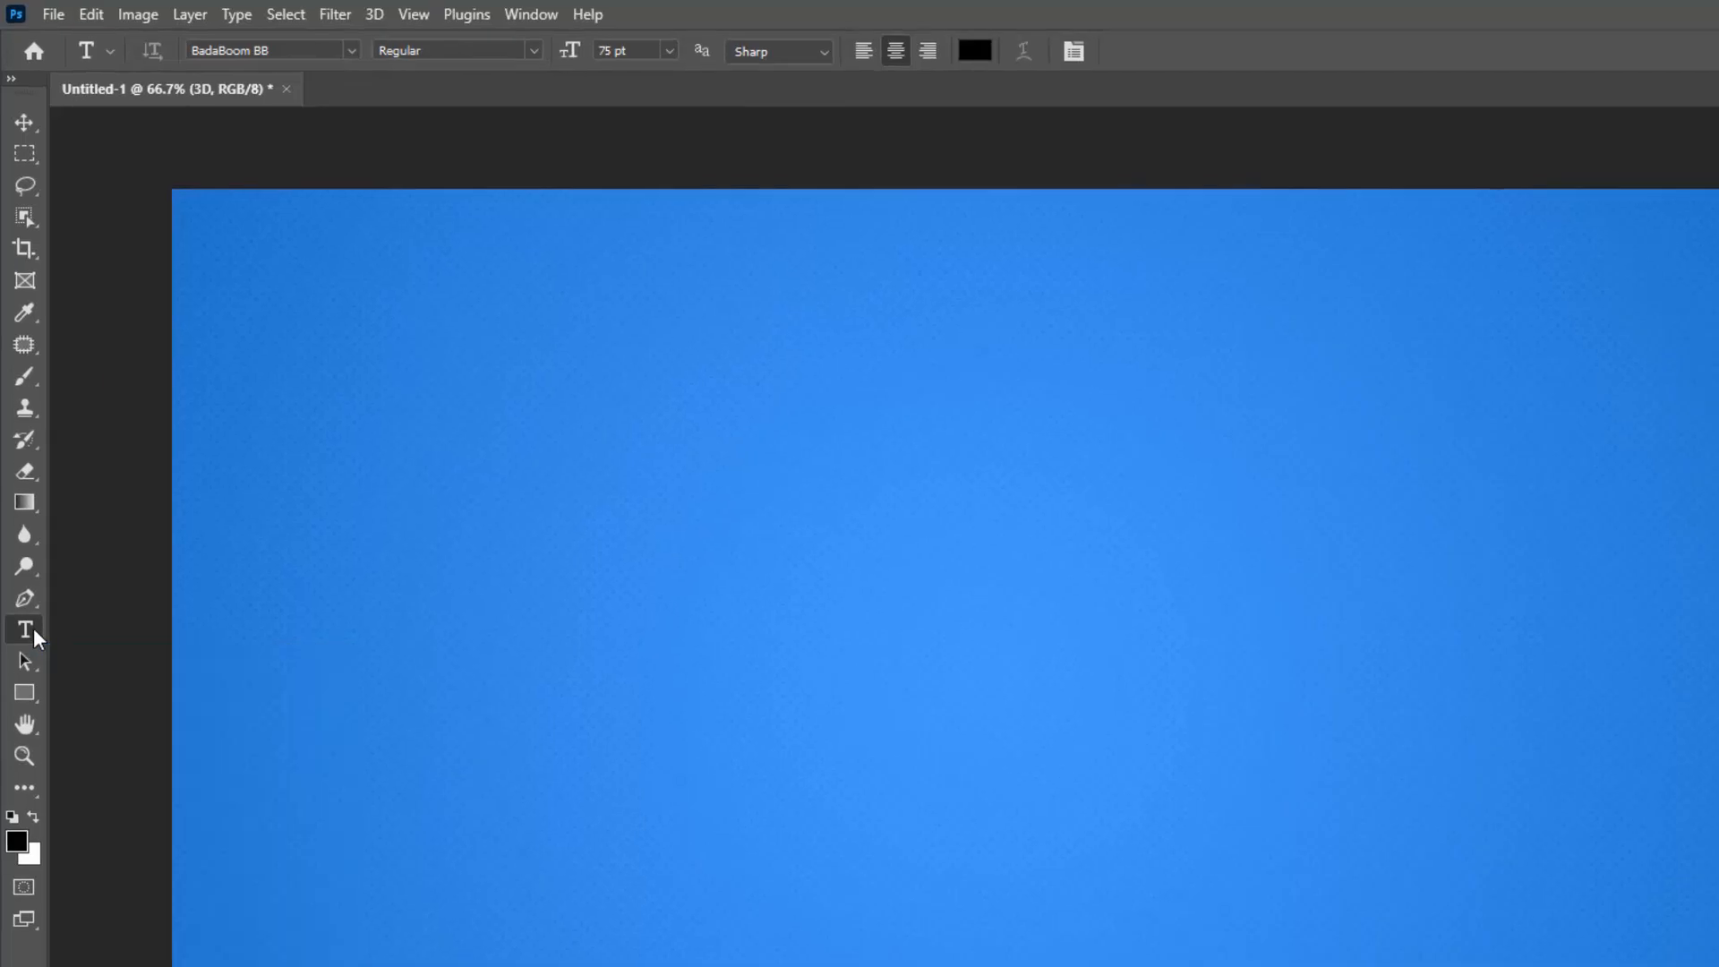
pyautogui.rightClick(34, 627)
pyautogui.click(119, 629)
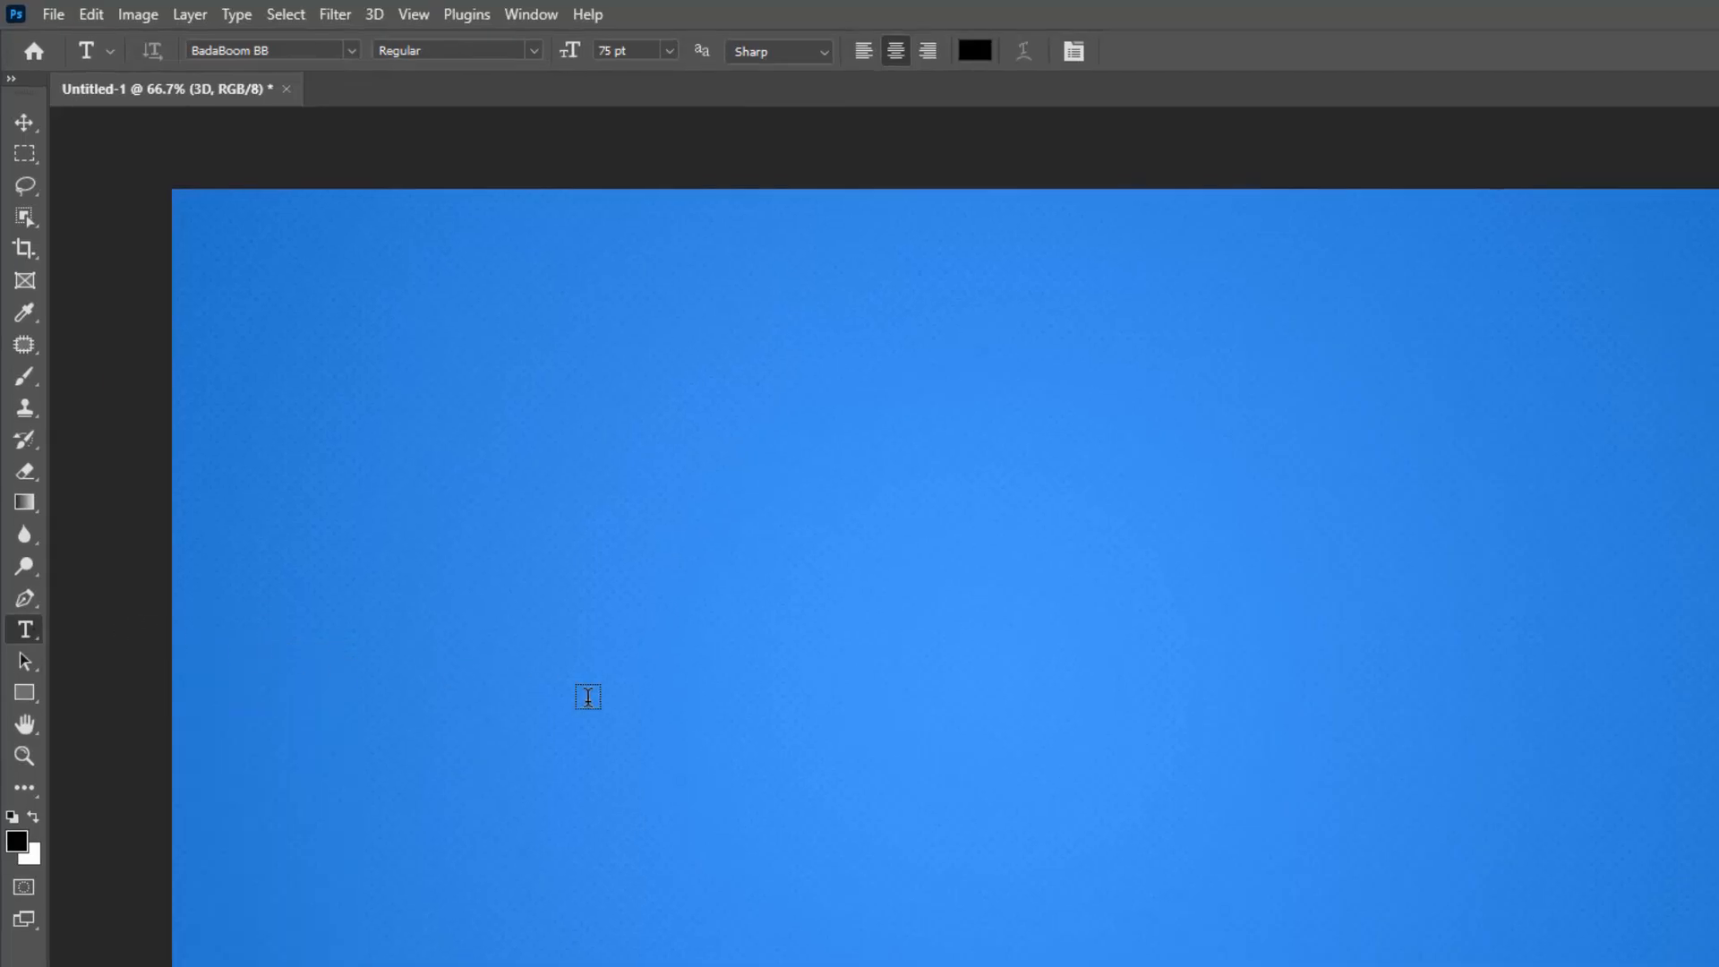
pyautogui.click(892, 795)
pyautogui.write('W')
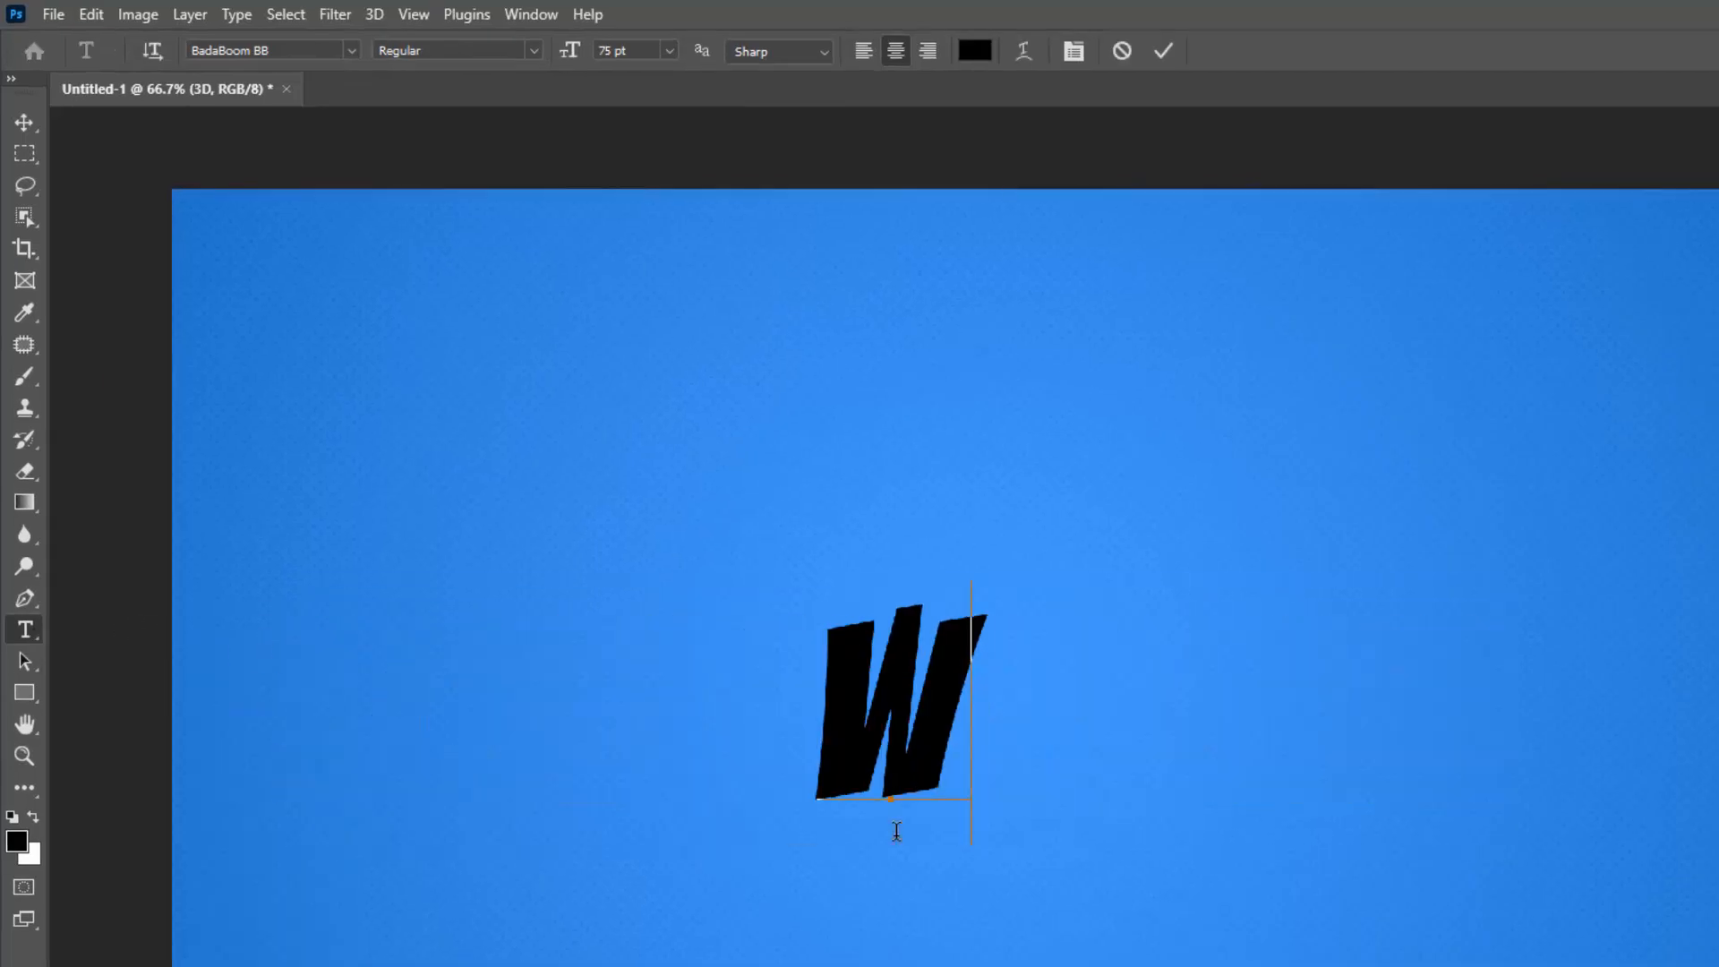
pyautogui.write('AR')
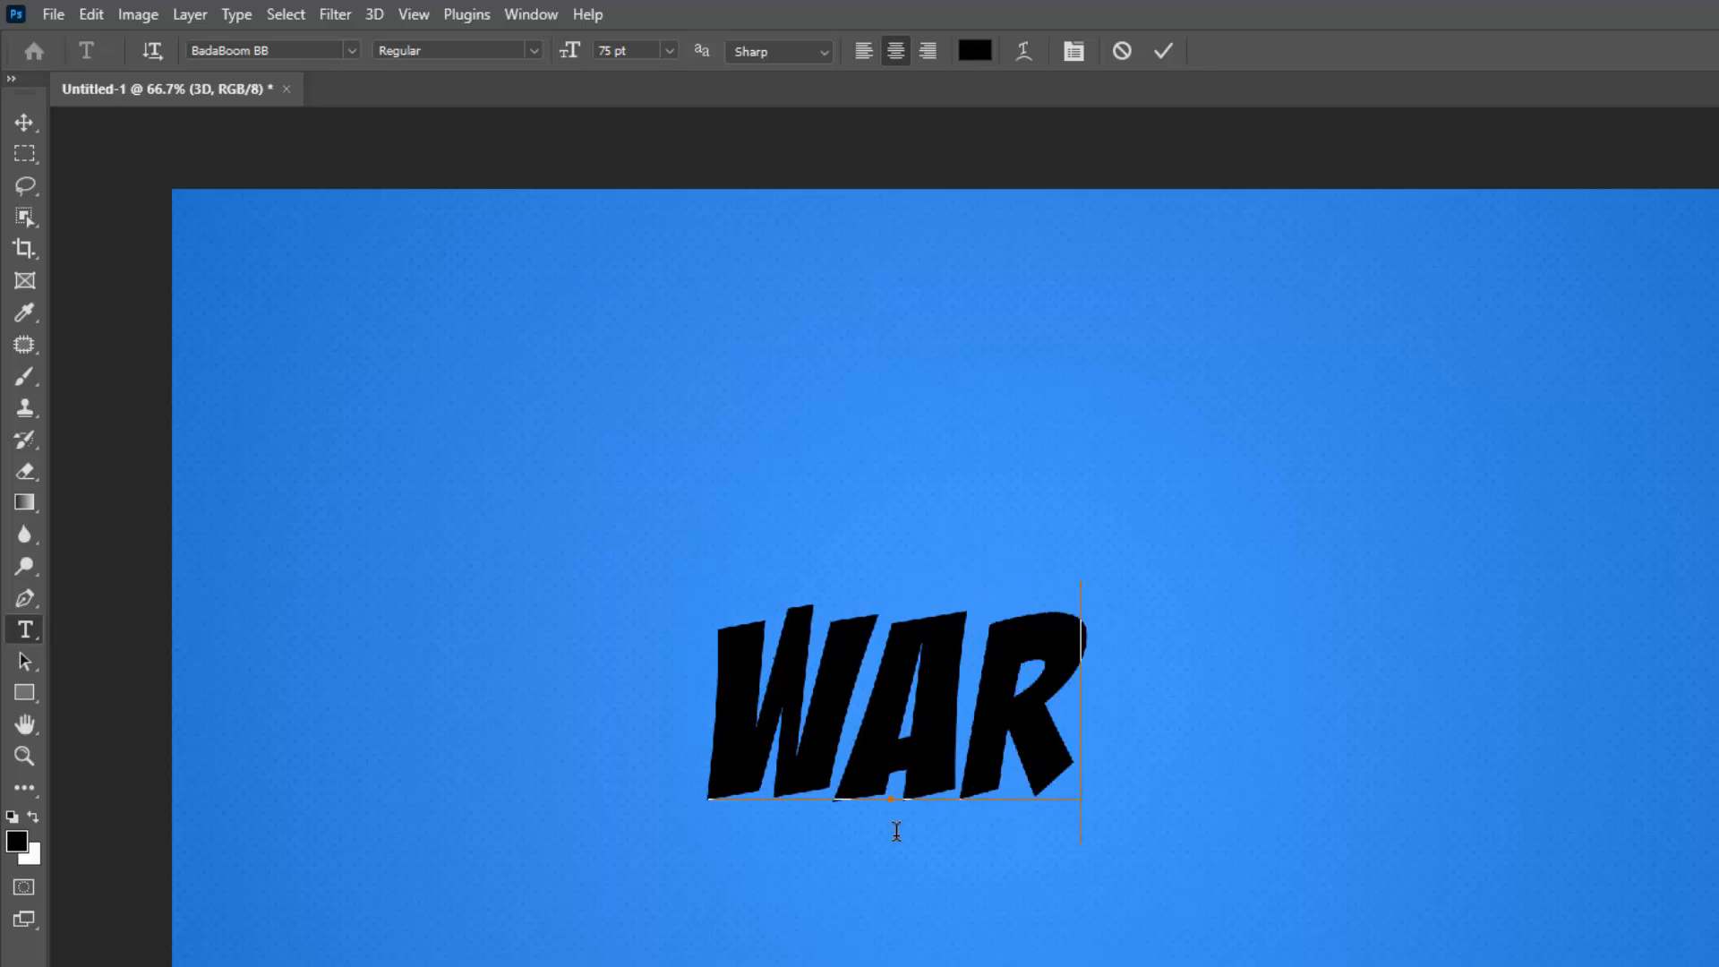
pyautogui.write('!')
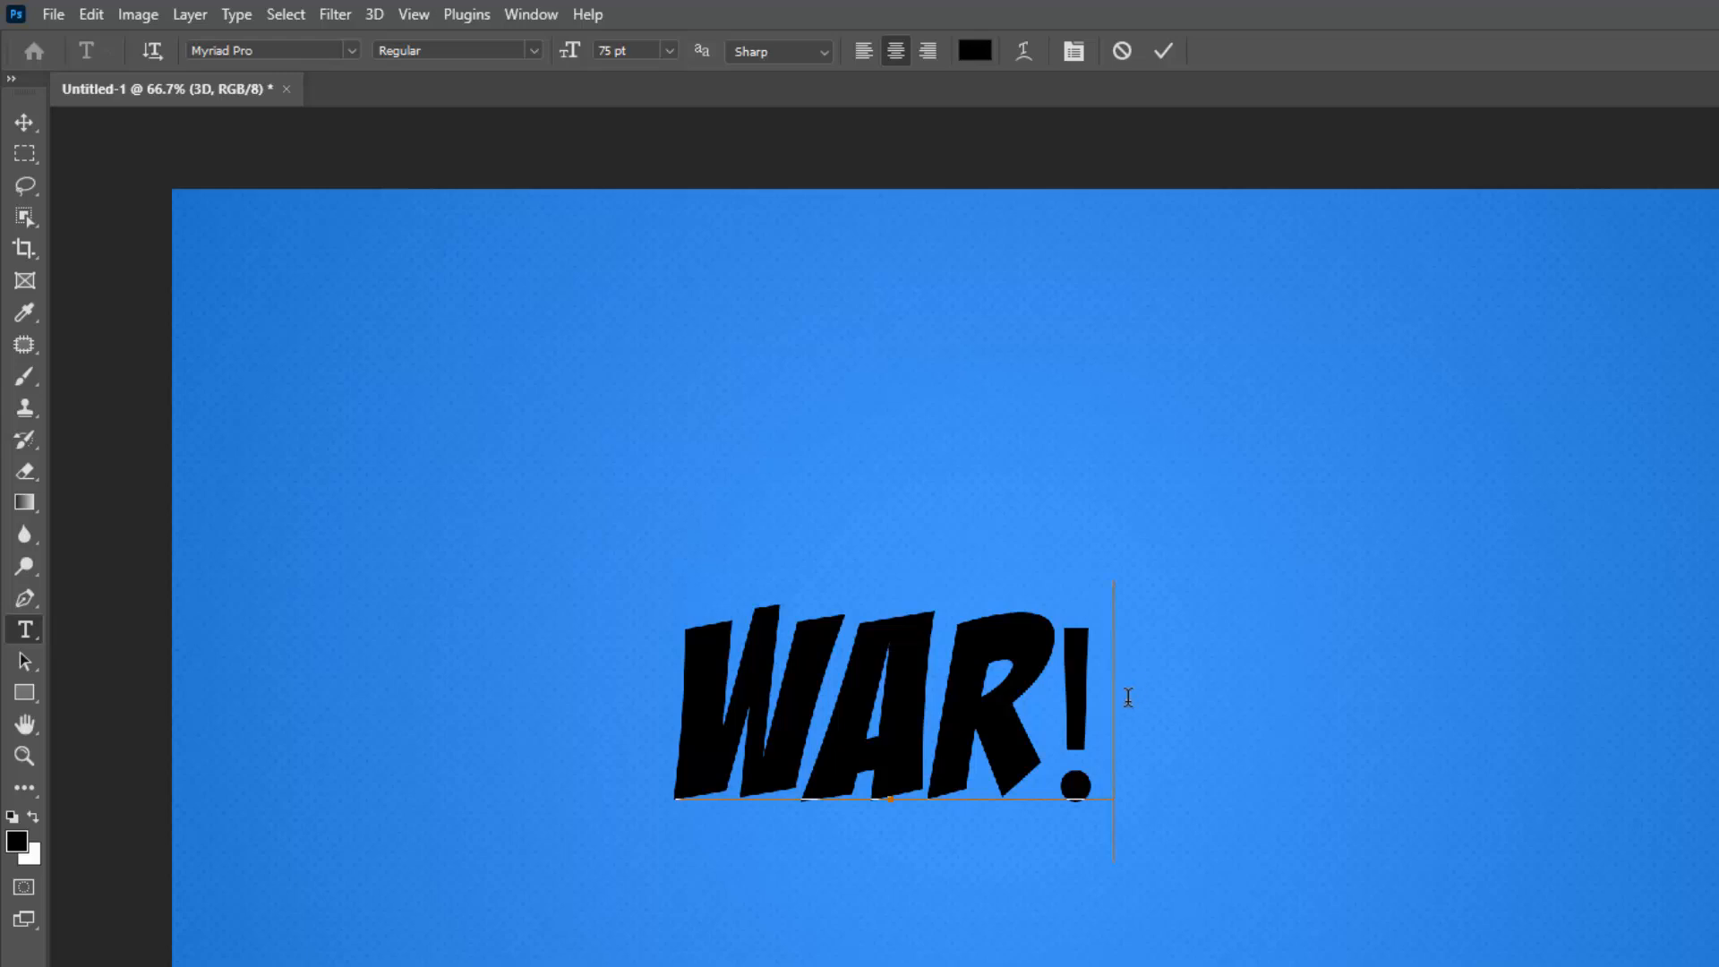
# Set the font of the entire WAR! text, including the exclamation mark, to BadaBoom BB and commit the text
pyautogui.moveTo(1114, 704); pyautogui.dragTo(673, 691)
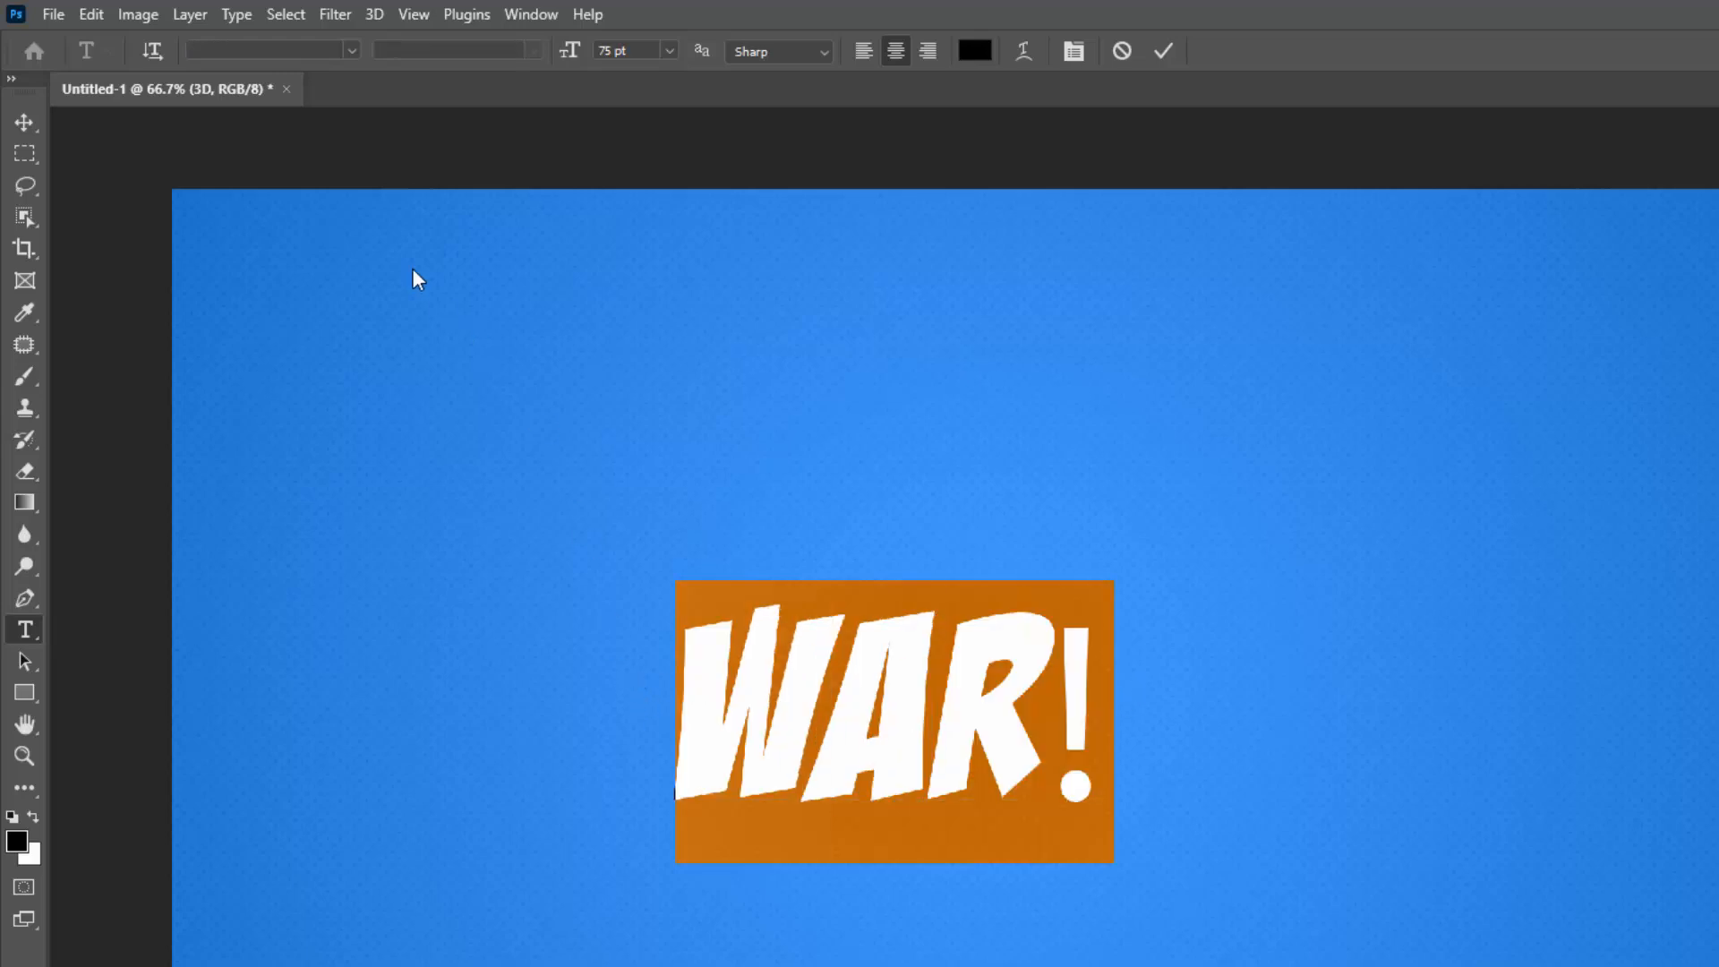
pyautogui.click(371, 53)
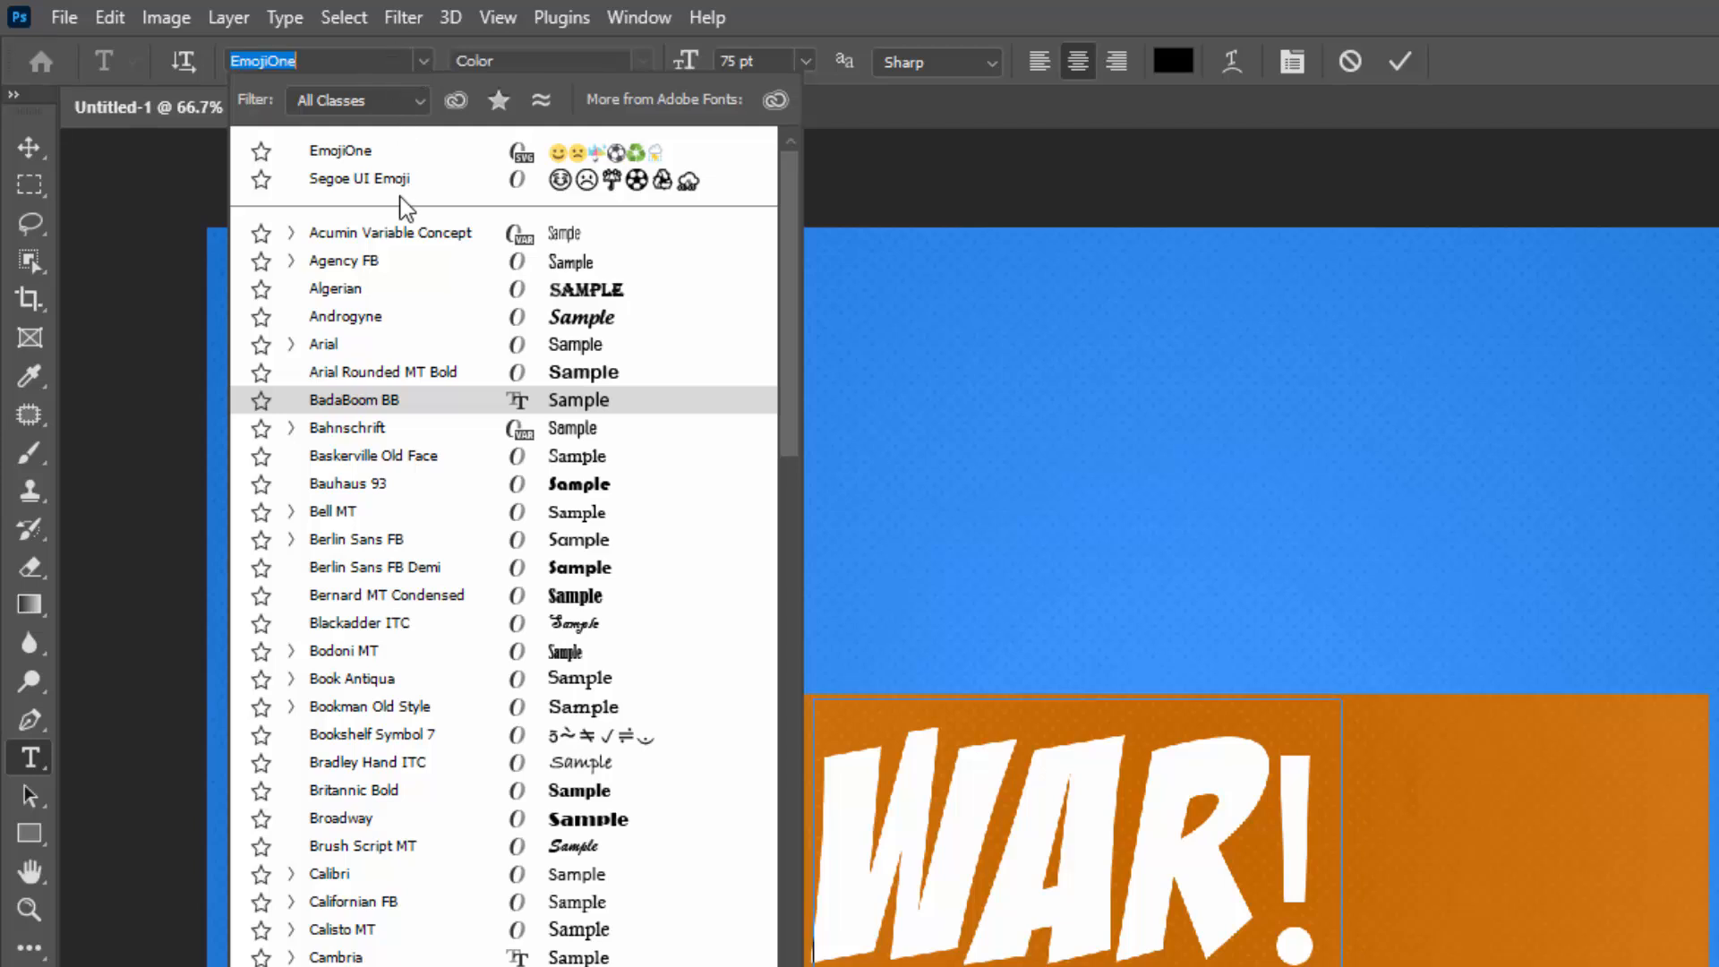
pyautogui.click(391, 403)
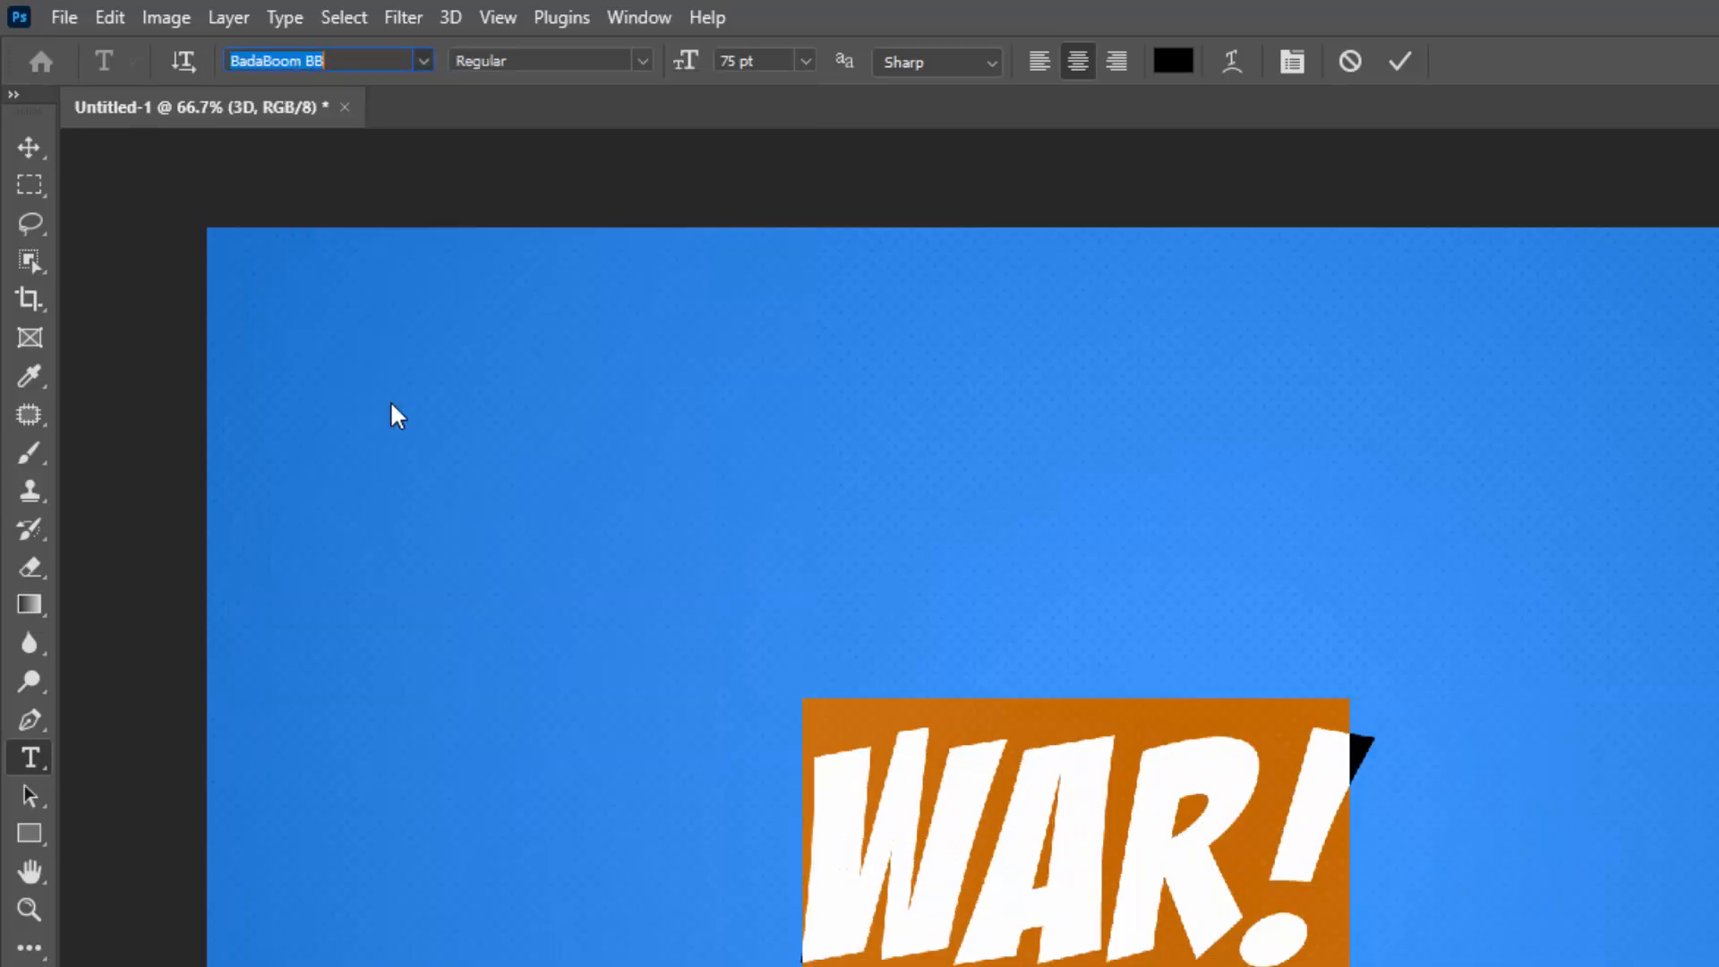
pyautogui.click(1399, 61)
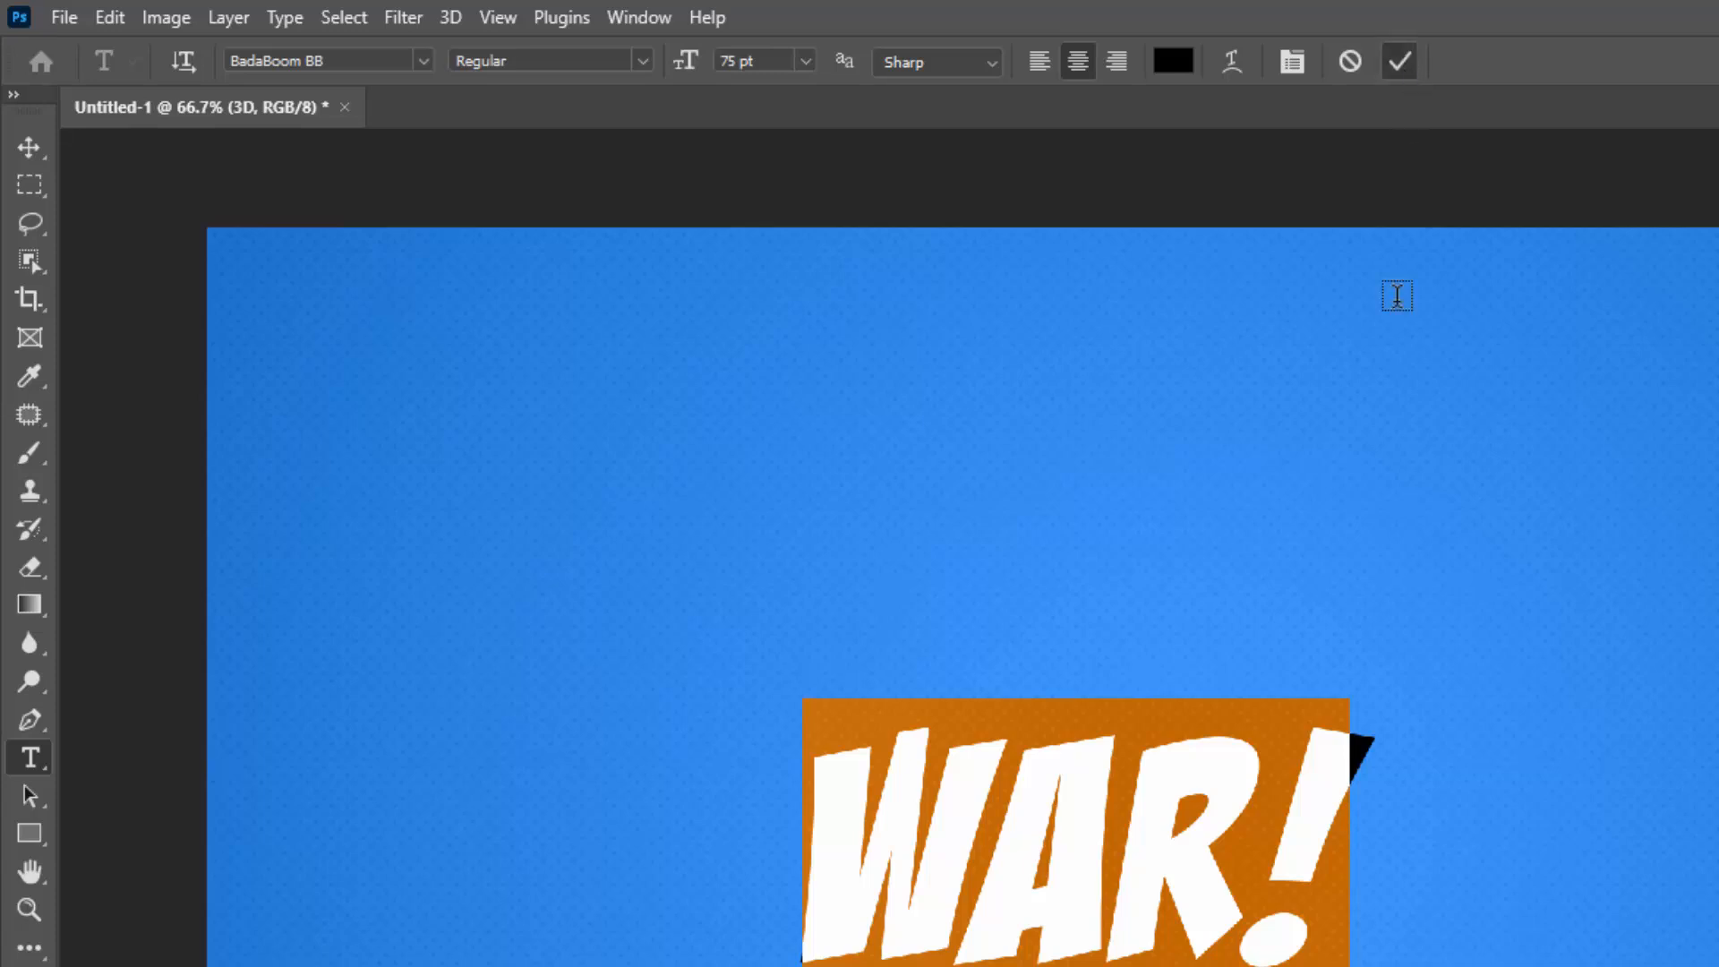
# Enlarge the WAR! text about its centre to about 219% width and 197% height using Free Transform
pyautogui.click(28, 147)
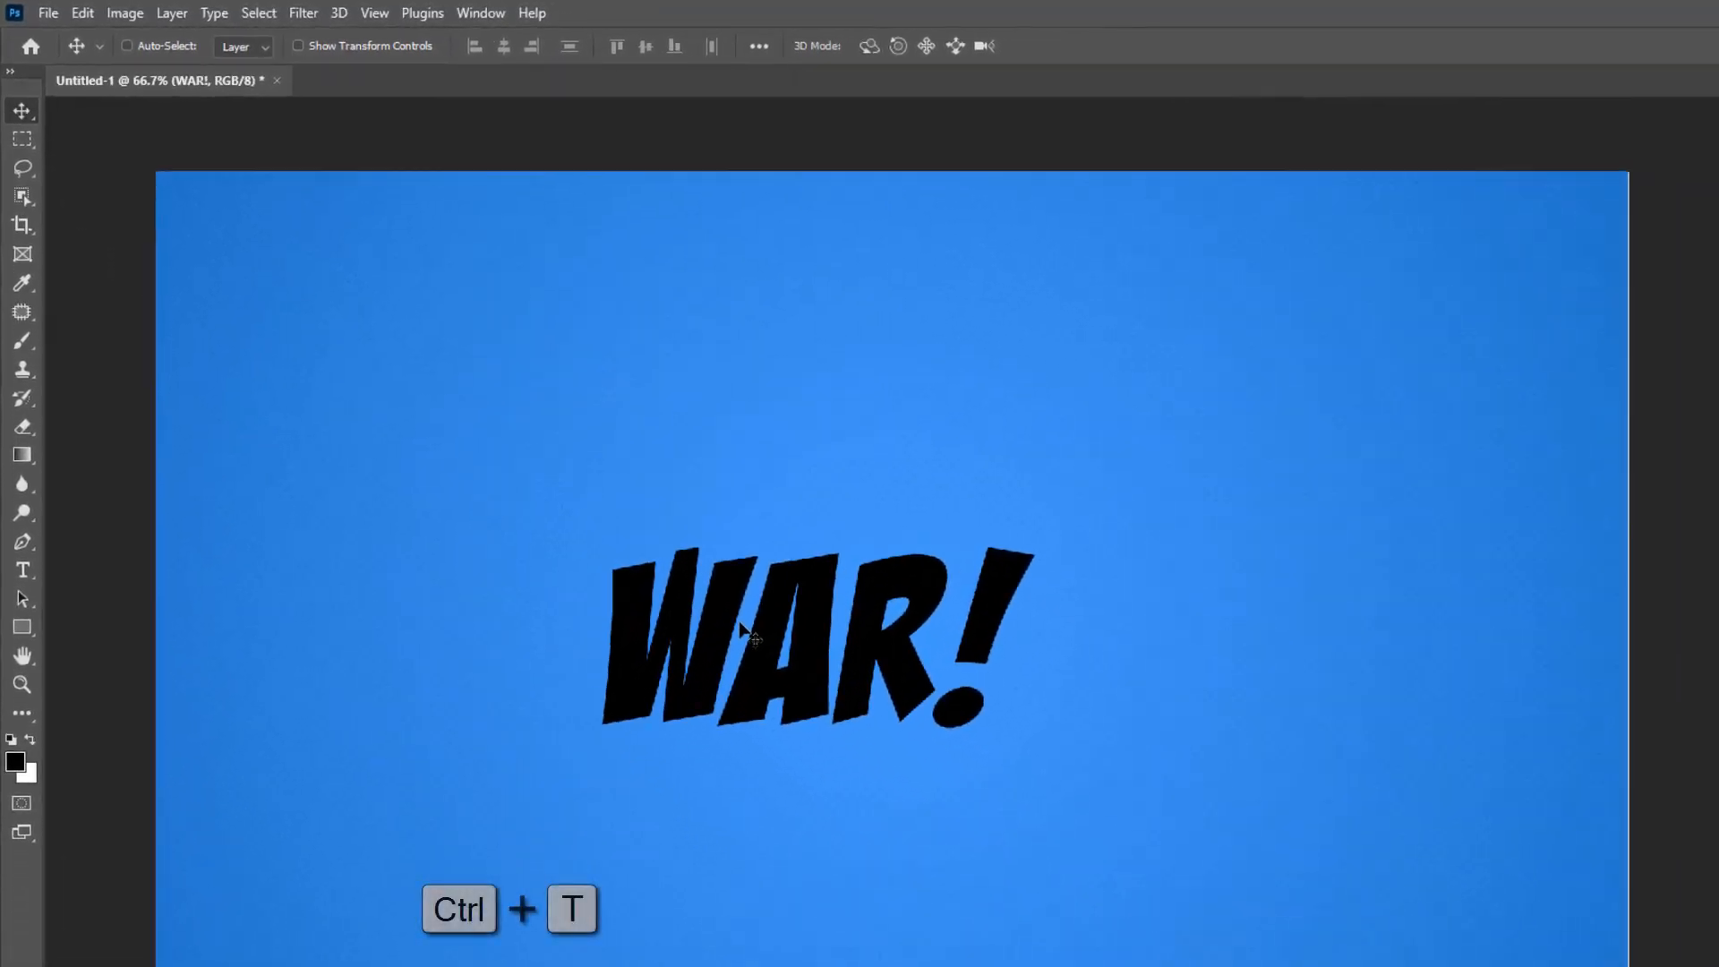
pyautogui.hotkey('ctrl', 't')
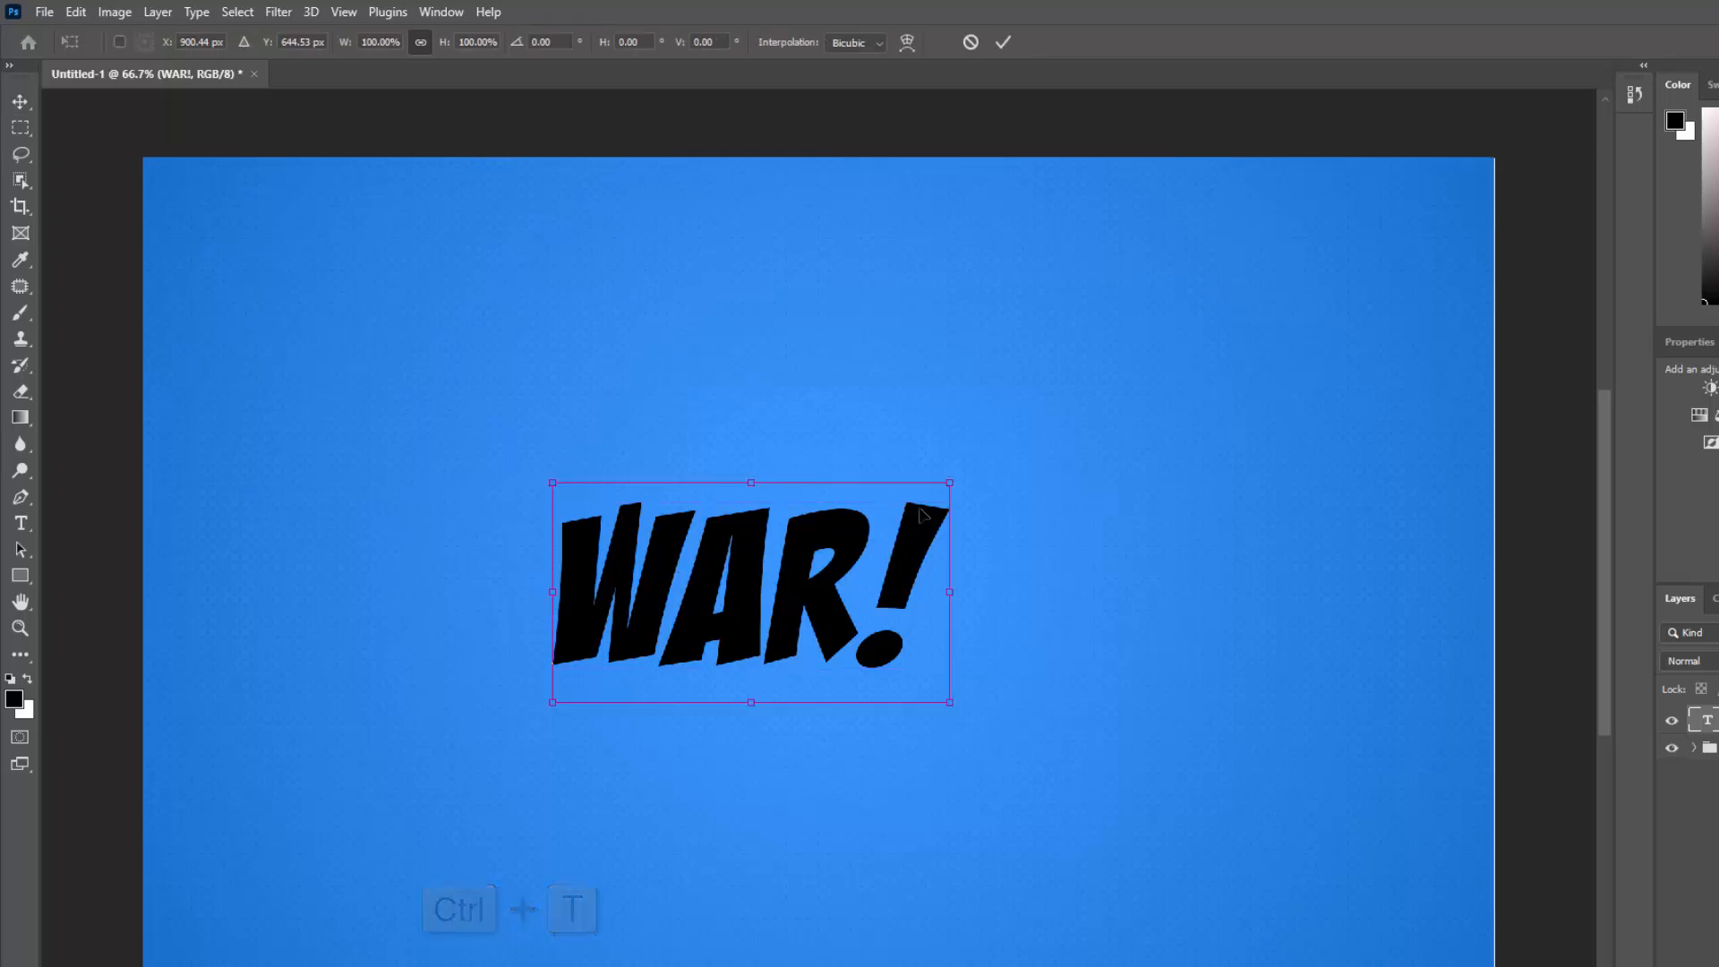
pyautogui.moveTo(950, 483); pyautogui.dragTo(1186, 376)
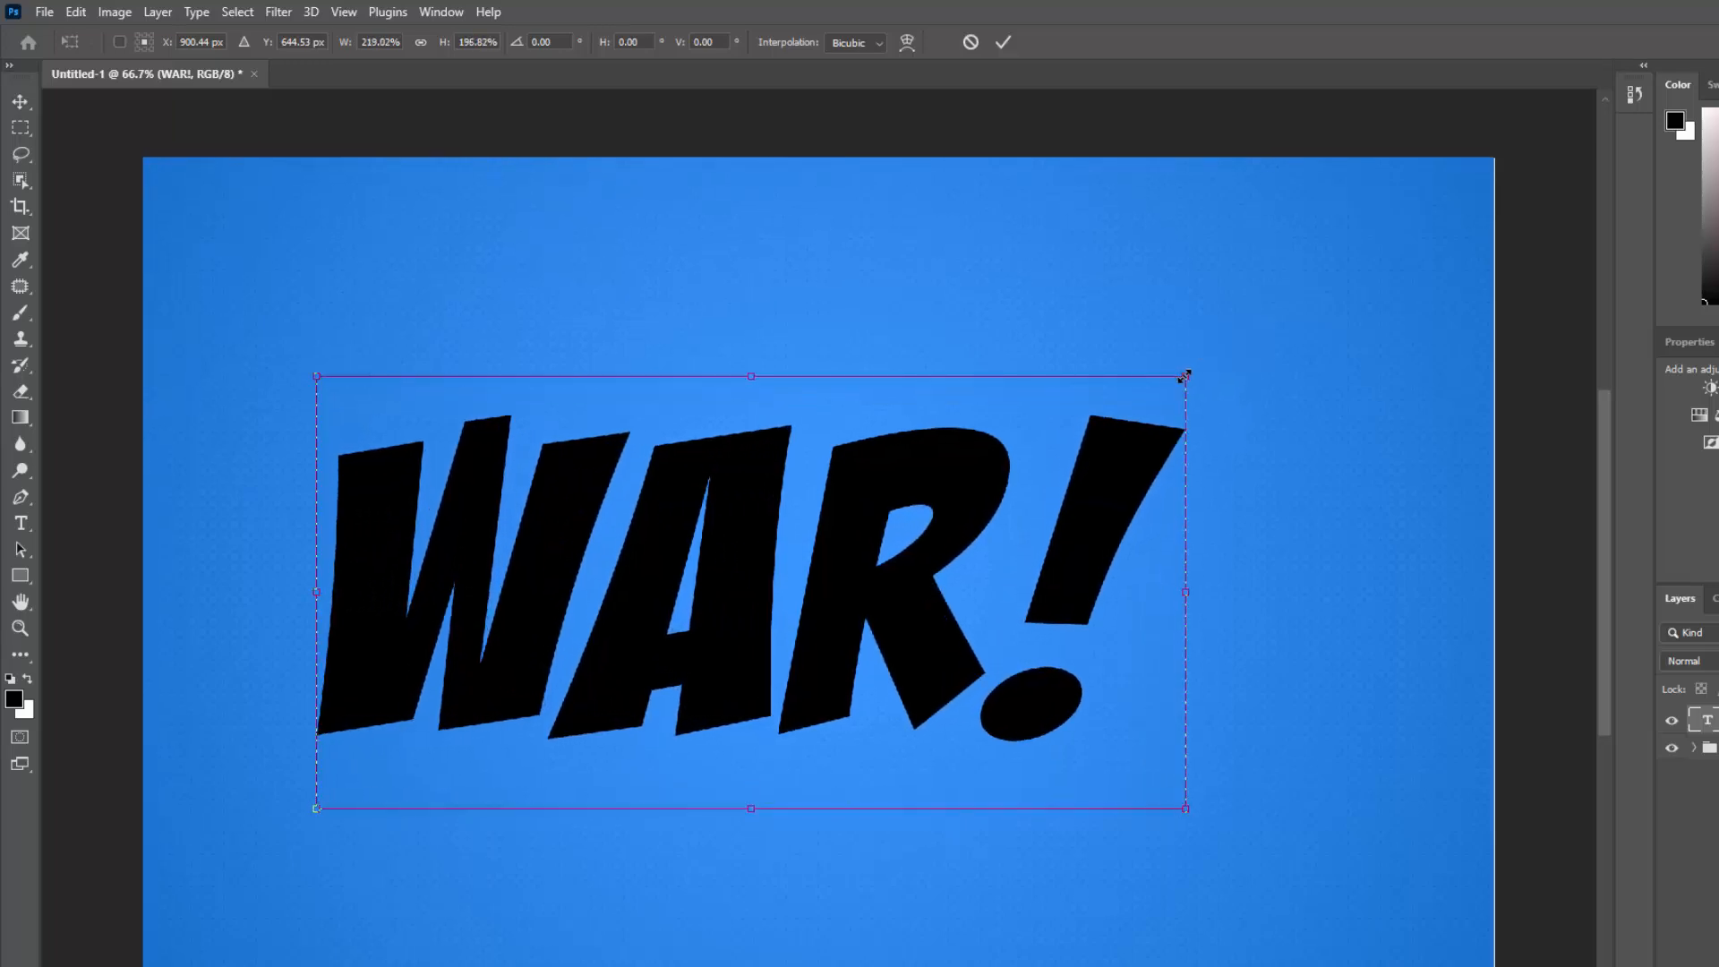
pyautogui.click(1001, 42)
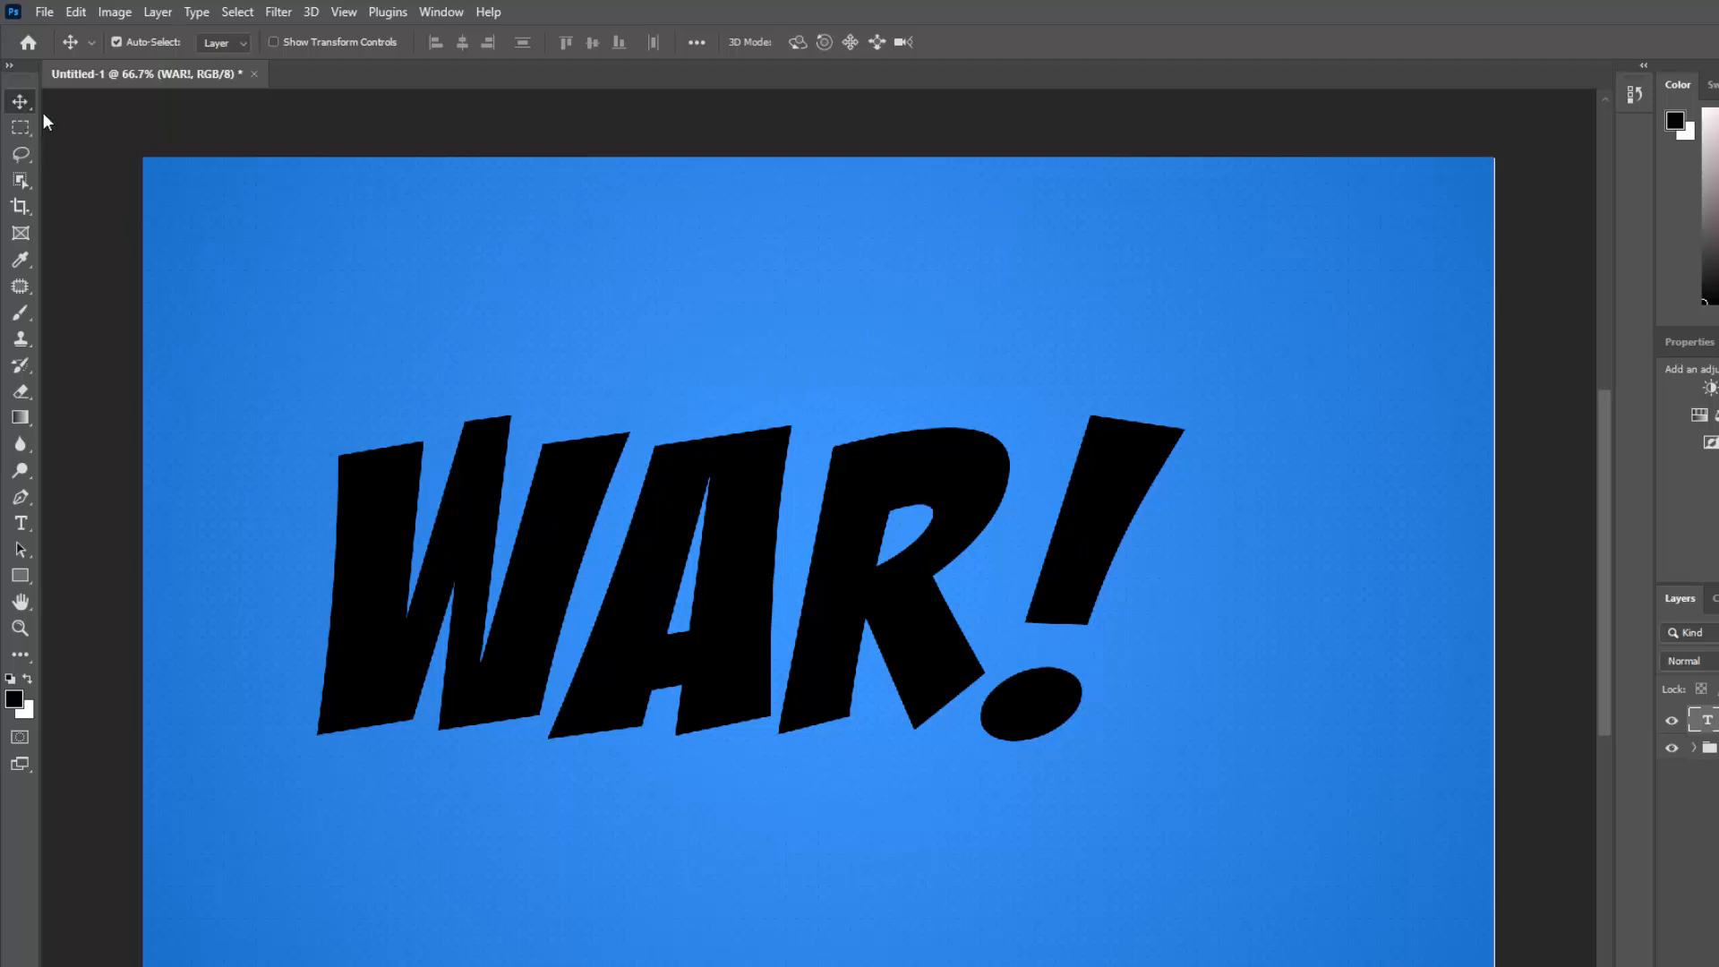
# Centre the WAR! text horizontally and vertically on the whole canvas, and clear the selection
pyautogui.click(238, 11)
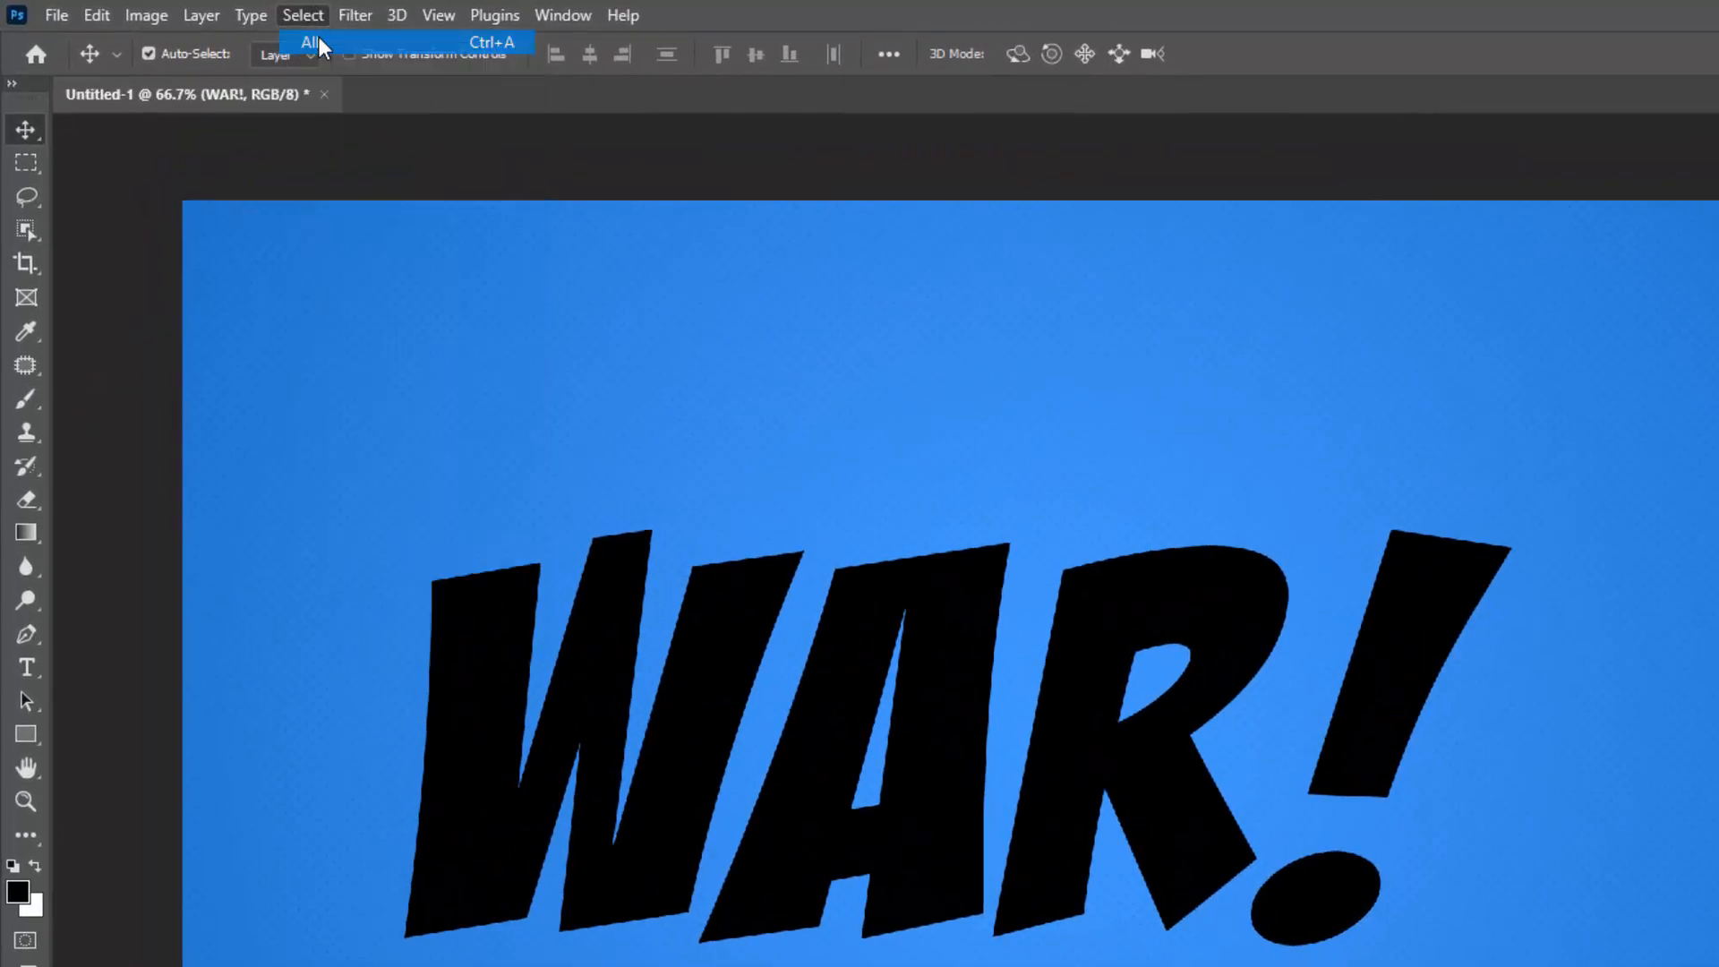
pyautogui.click(315, 42)
pyautogui.click(589, 55)
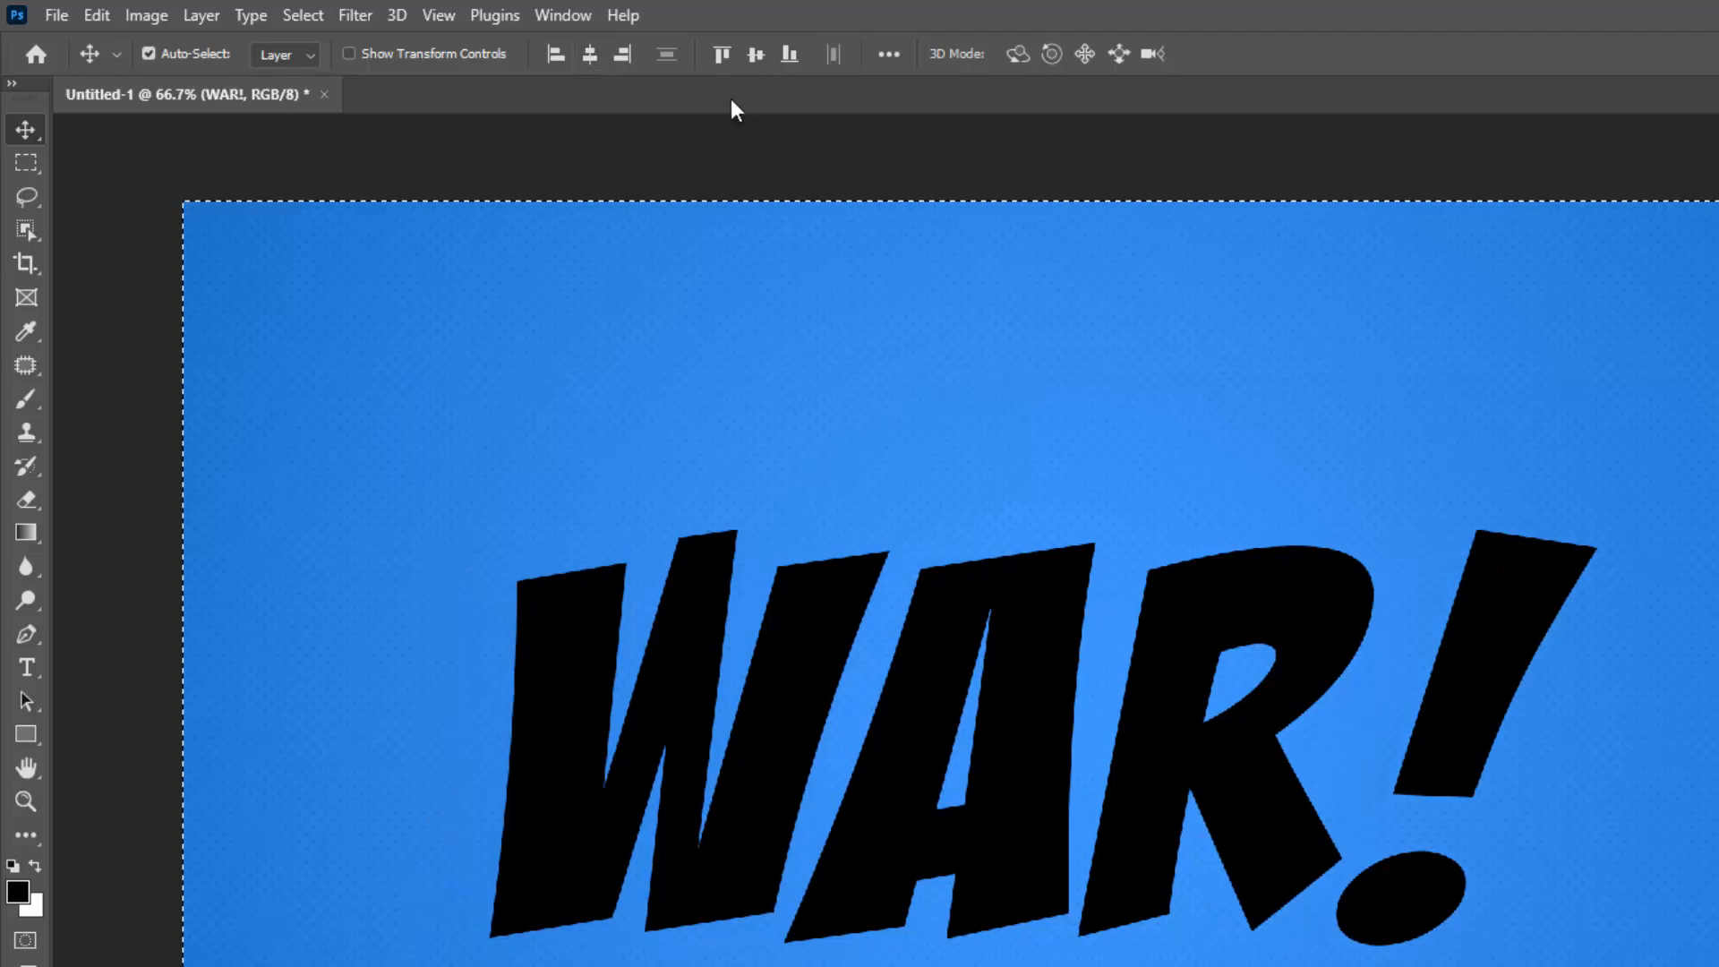
pyautogui.click(757, 56)
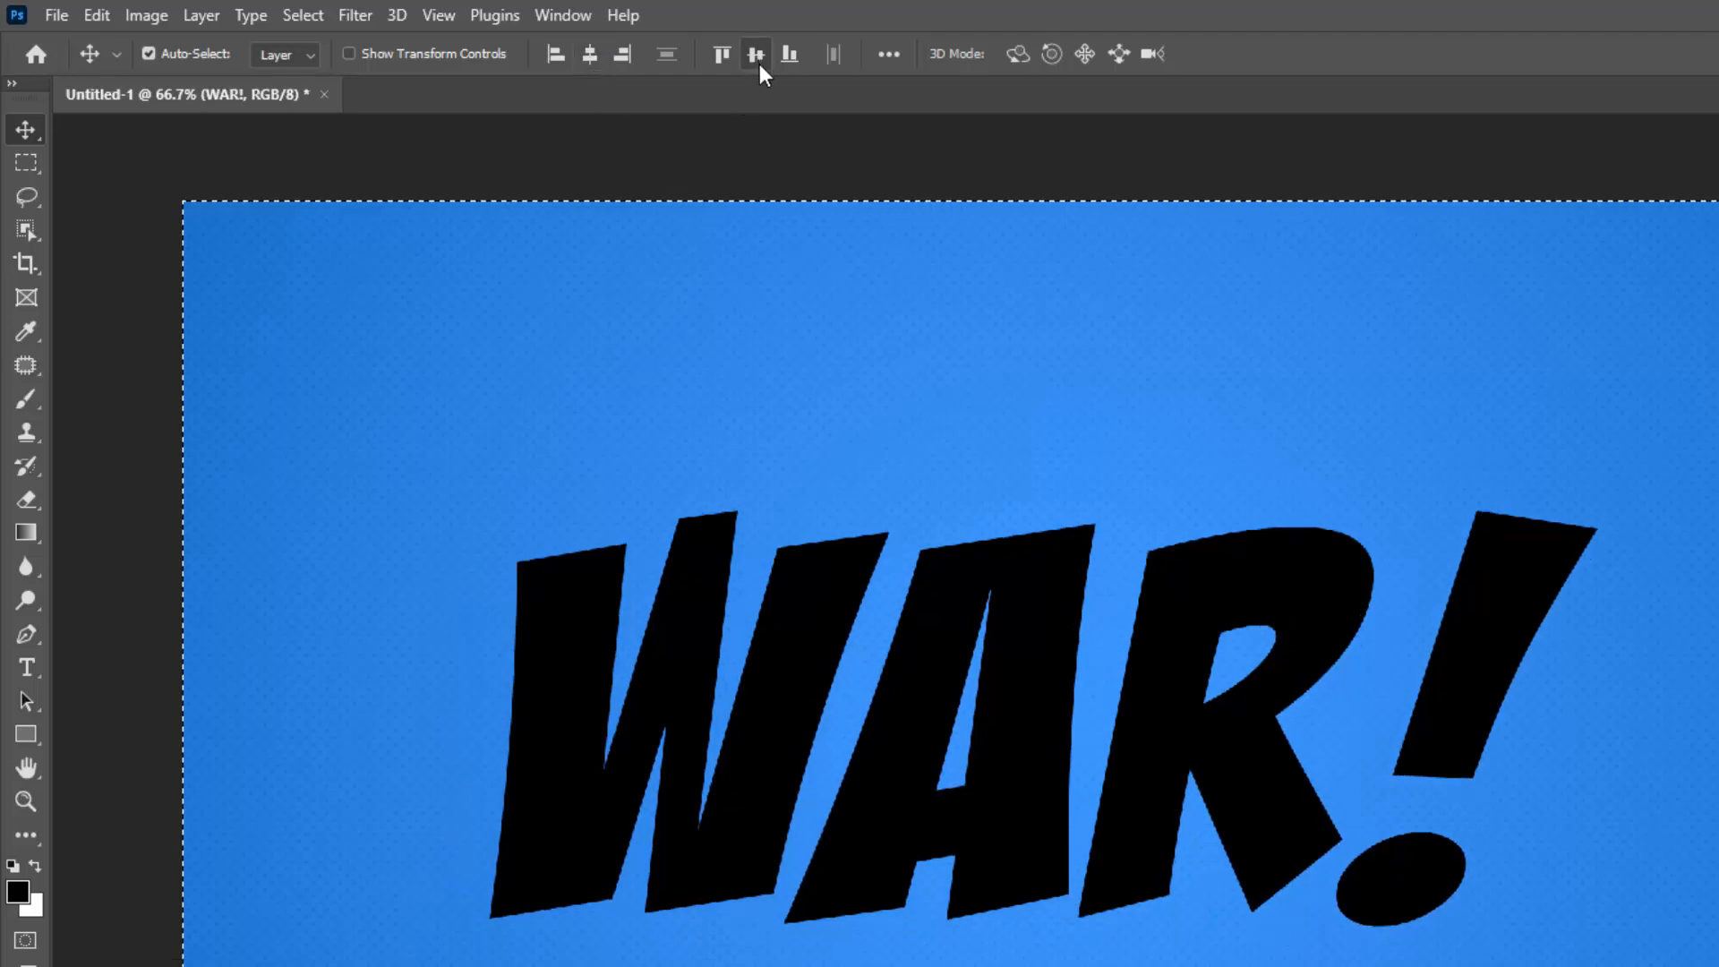
pyautogui.click(301, 25)
pyautogui.click(331, 65)
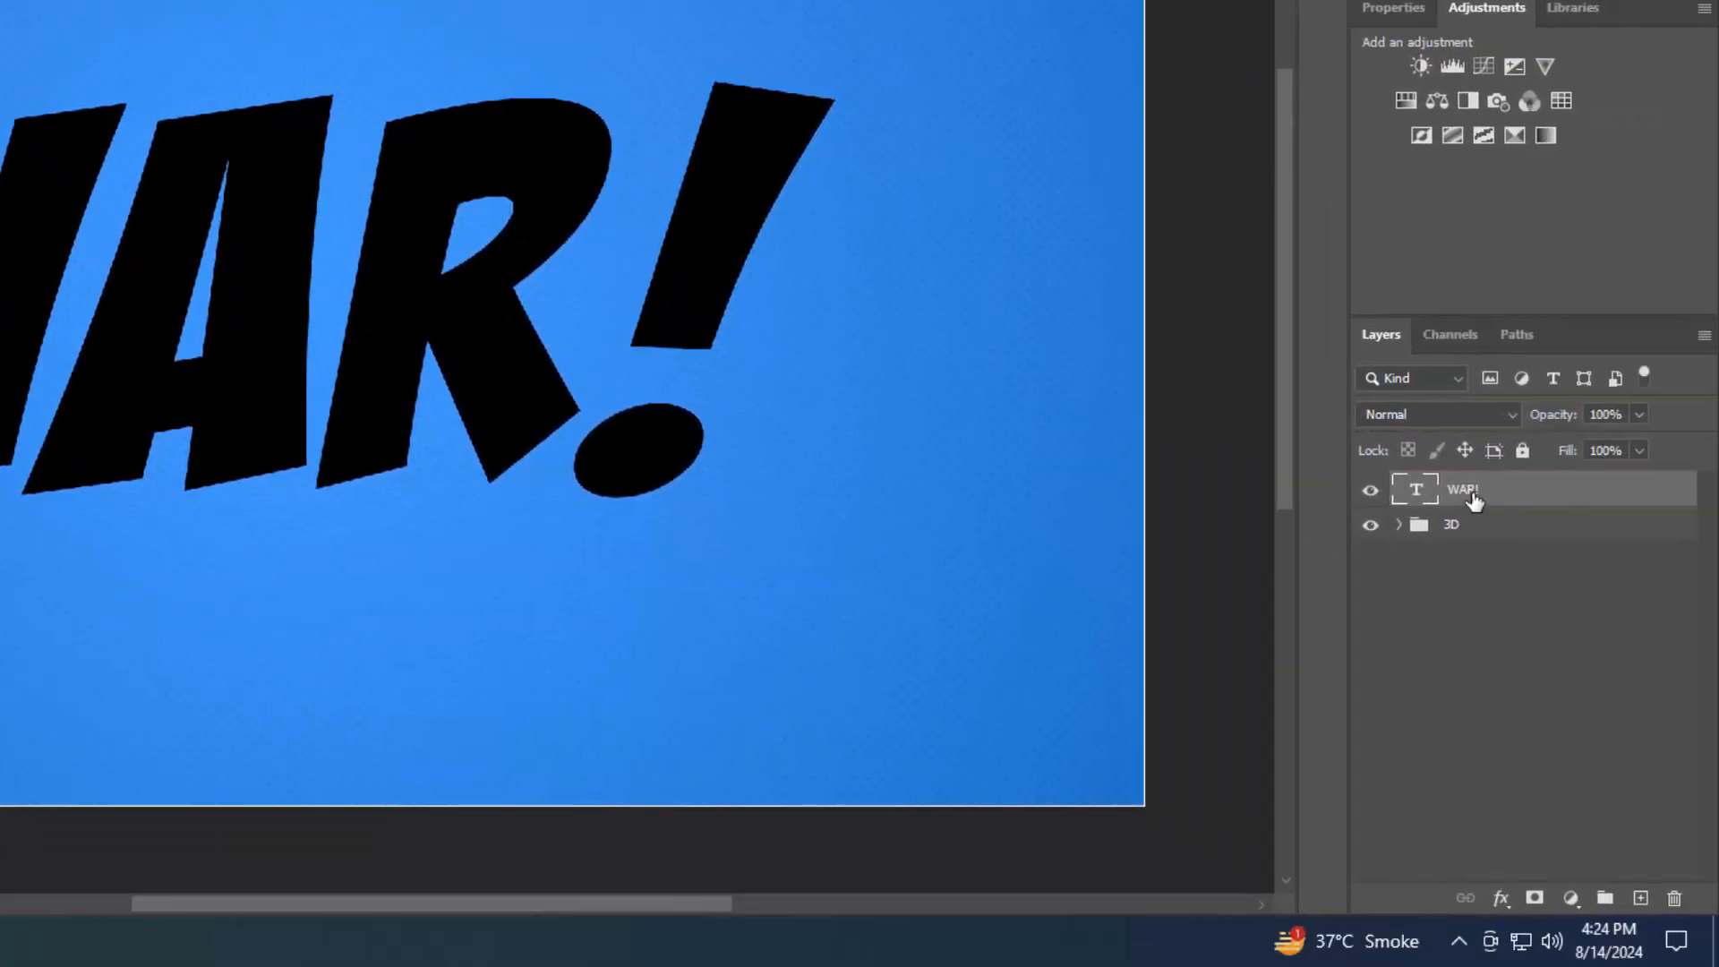
# Convert the WAR! text layer to a smart object and duplicate it
pyautogui.rightClick(1426, 491)
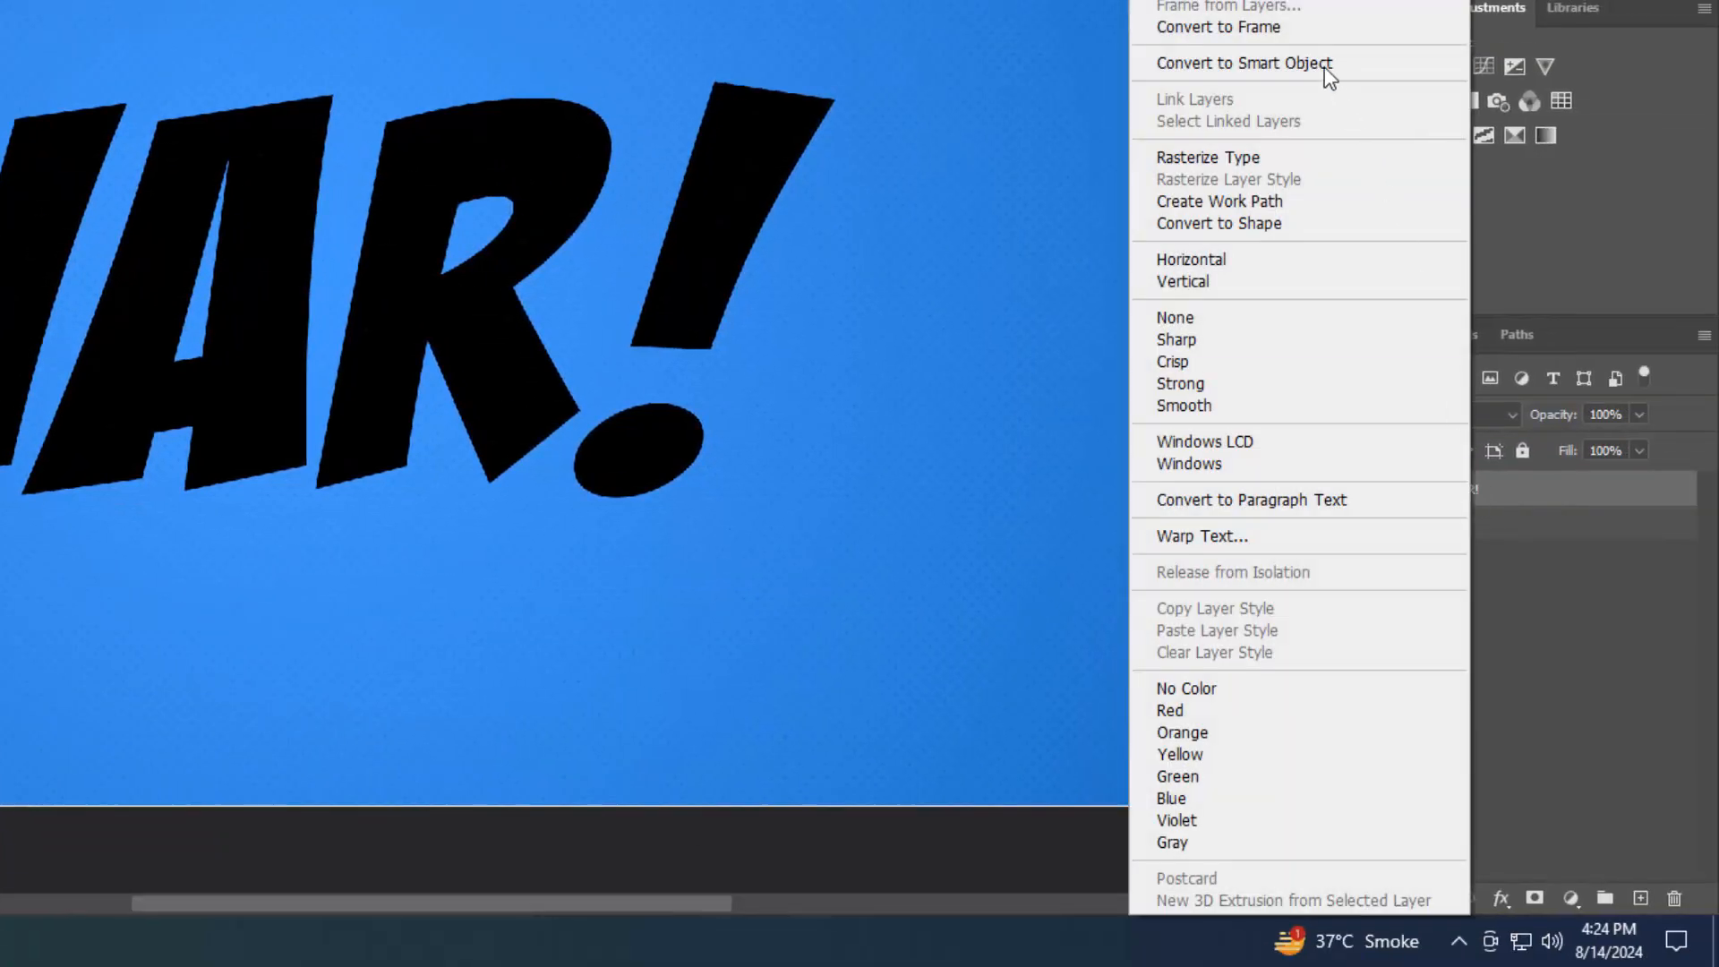
pyautogui.click(1324, 66)
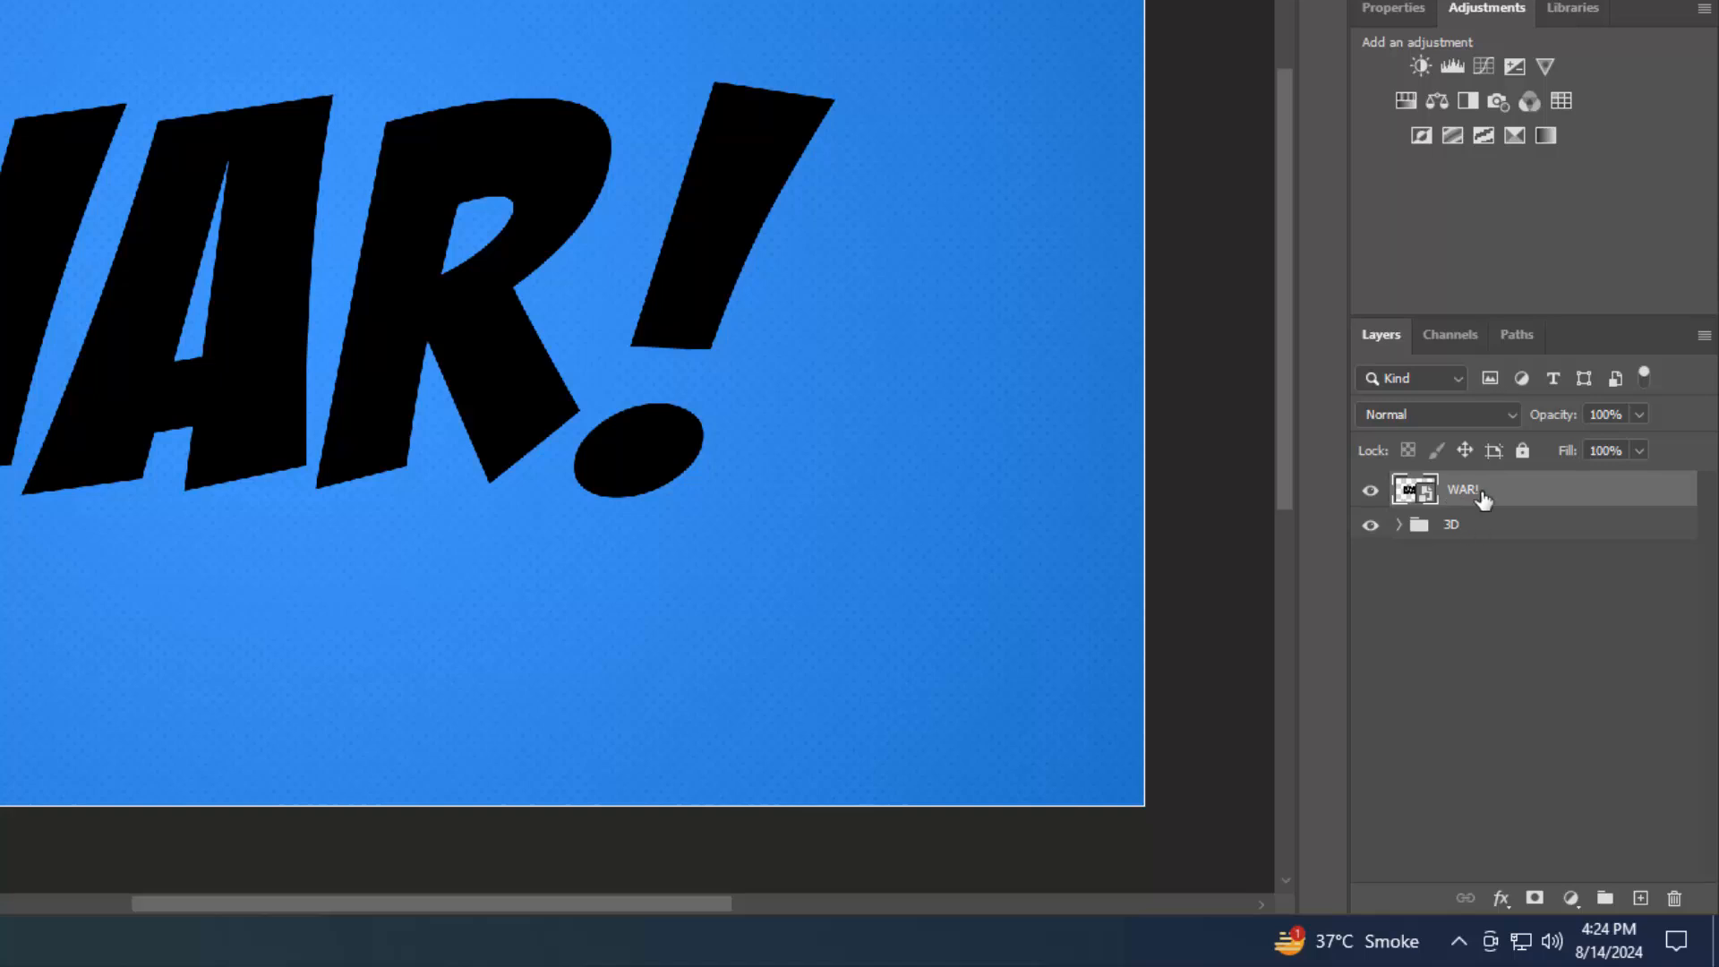
pyautogui.hotkey('ctrl', 'j')
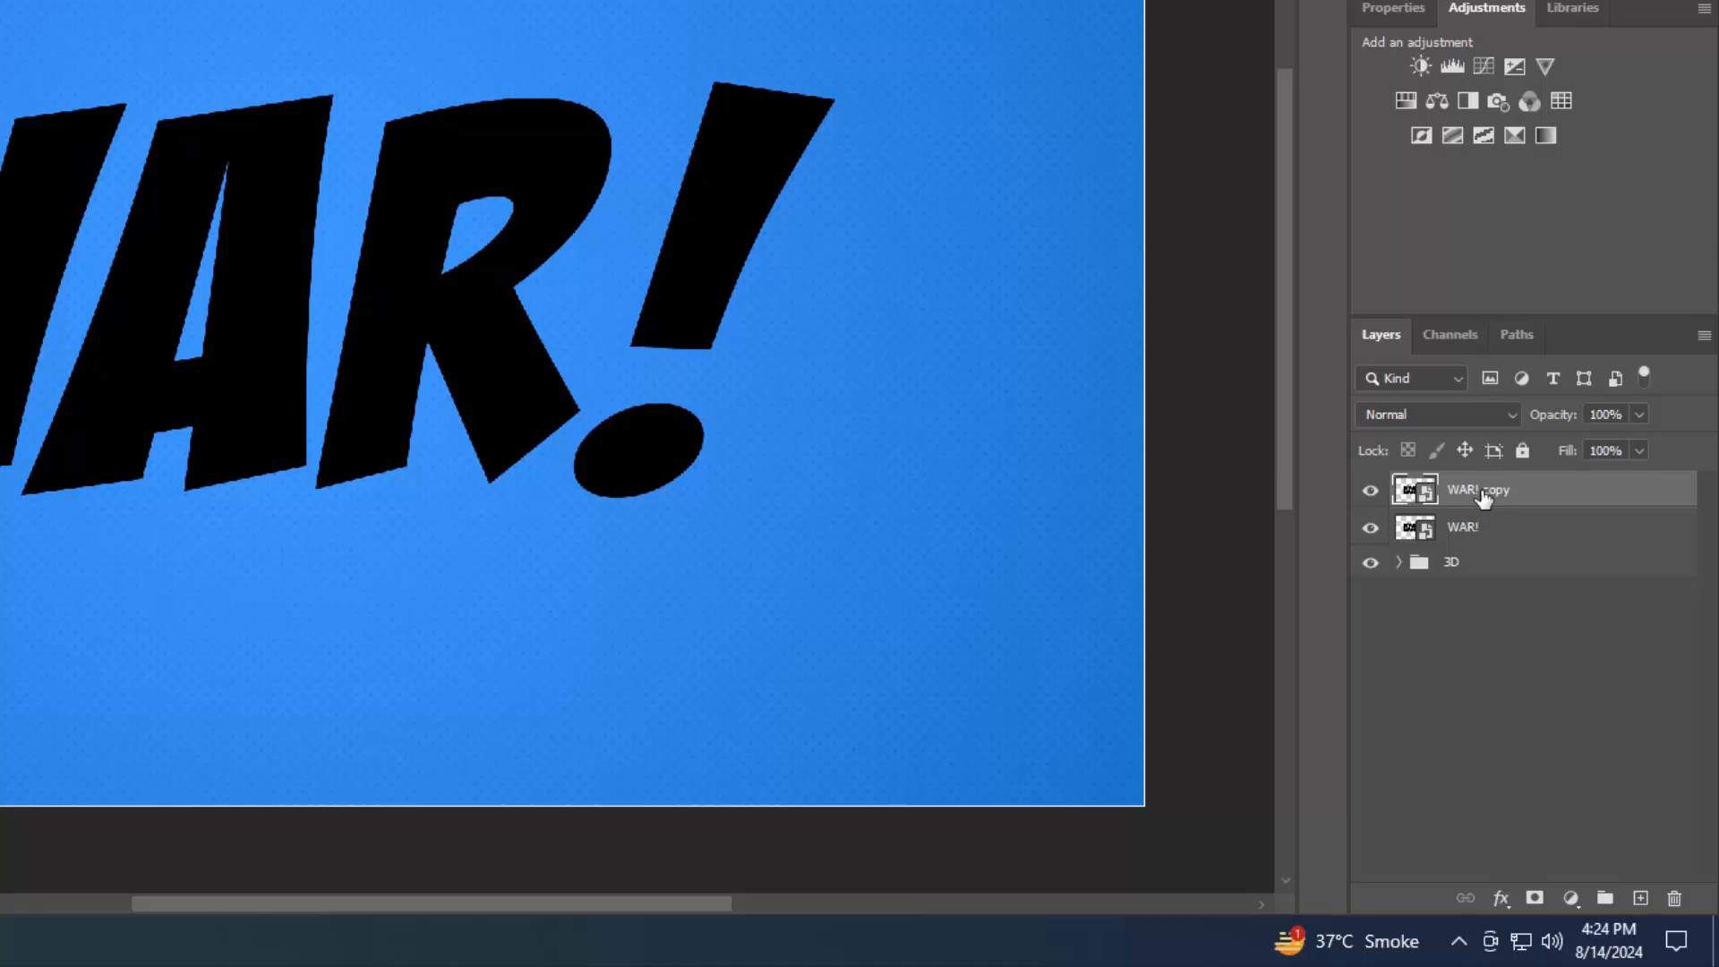
# Hide the WAR! copy layer and set the original WAR! layer's fill opacity to 0% in its blending options
pyautogui.click(1498, 530)
pyautogui.click(1370, 490)
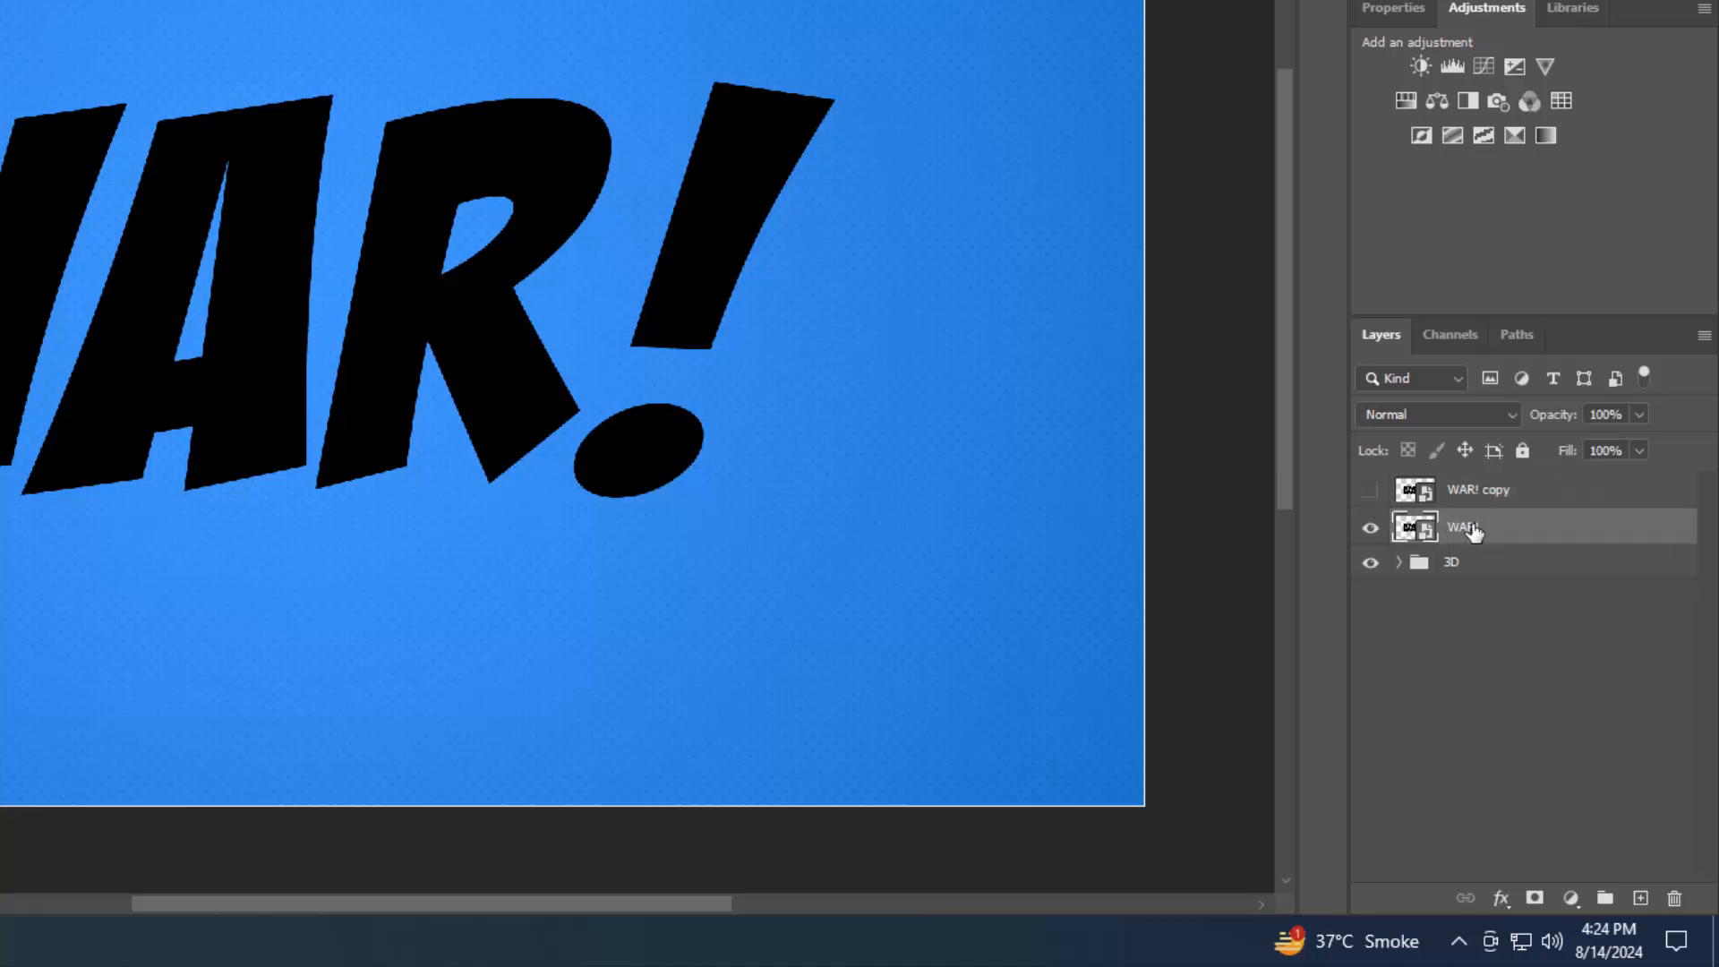
pyautogui.click(1501, 898)
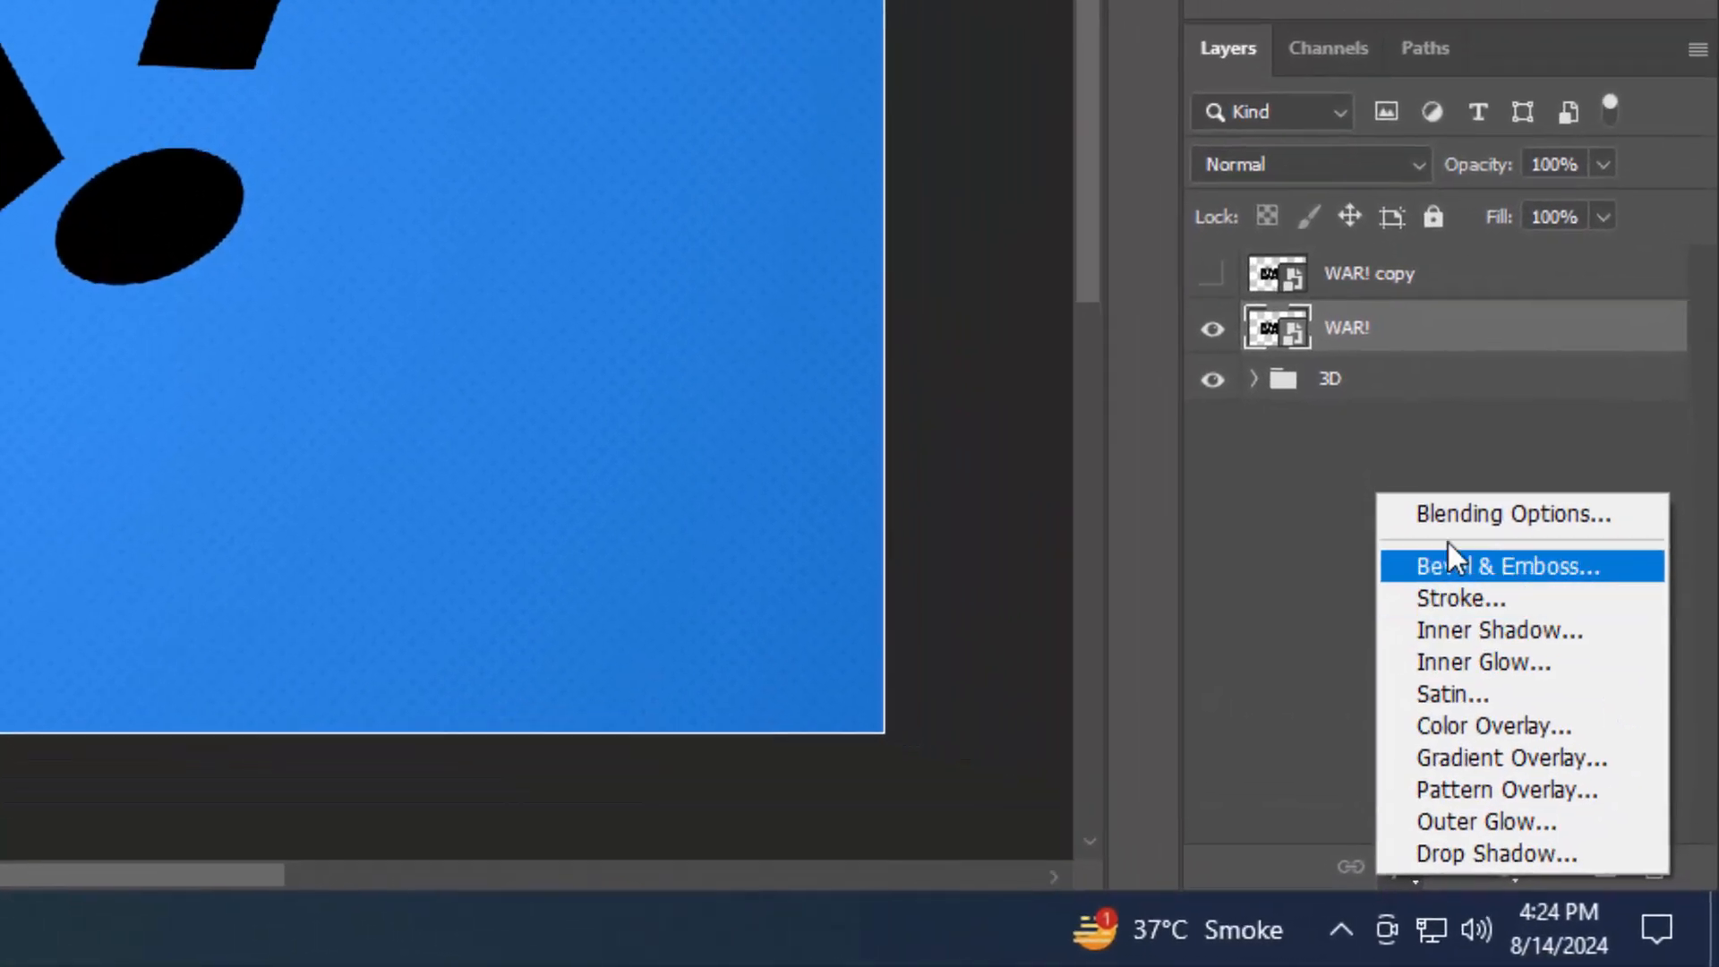
pyautogui.click(1445, 513)
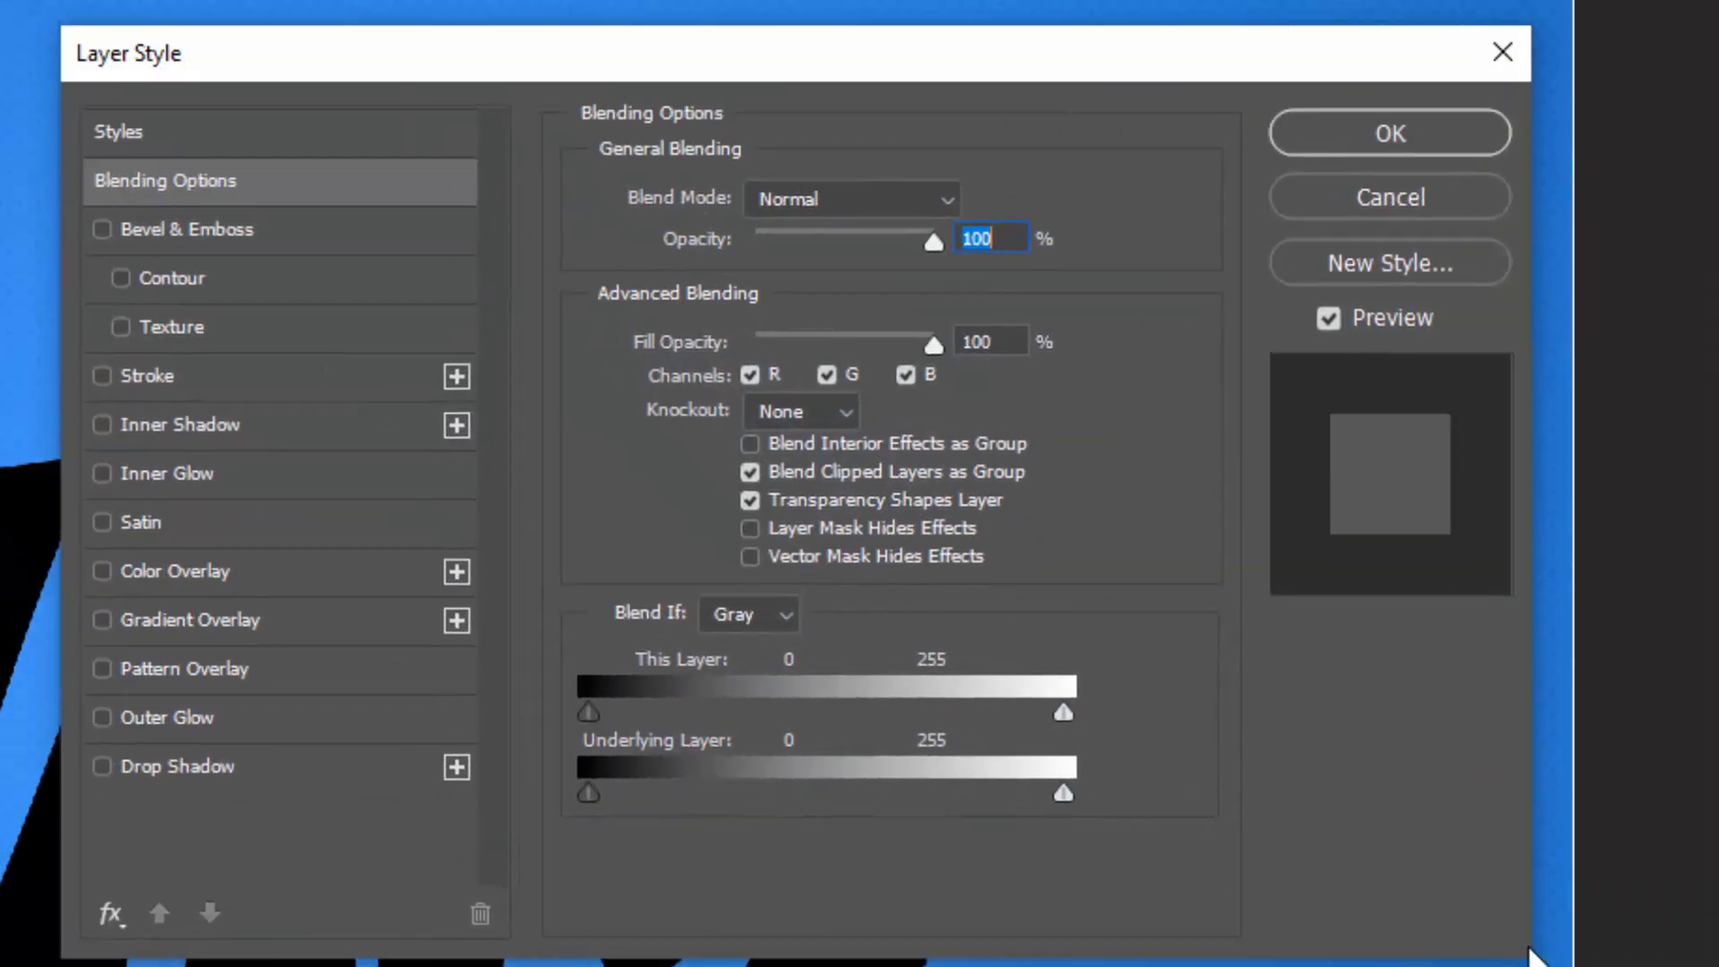
pyautogui.click(1012, 342)
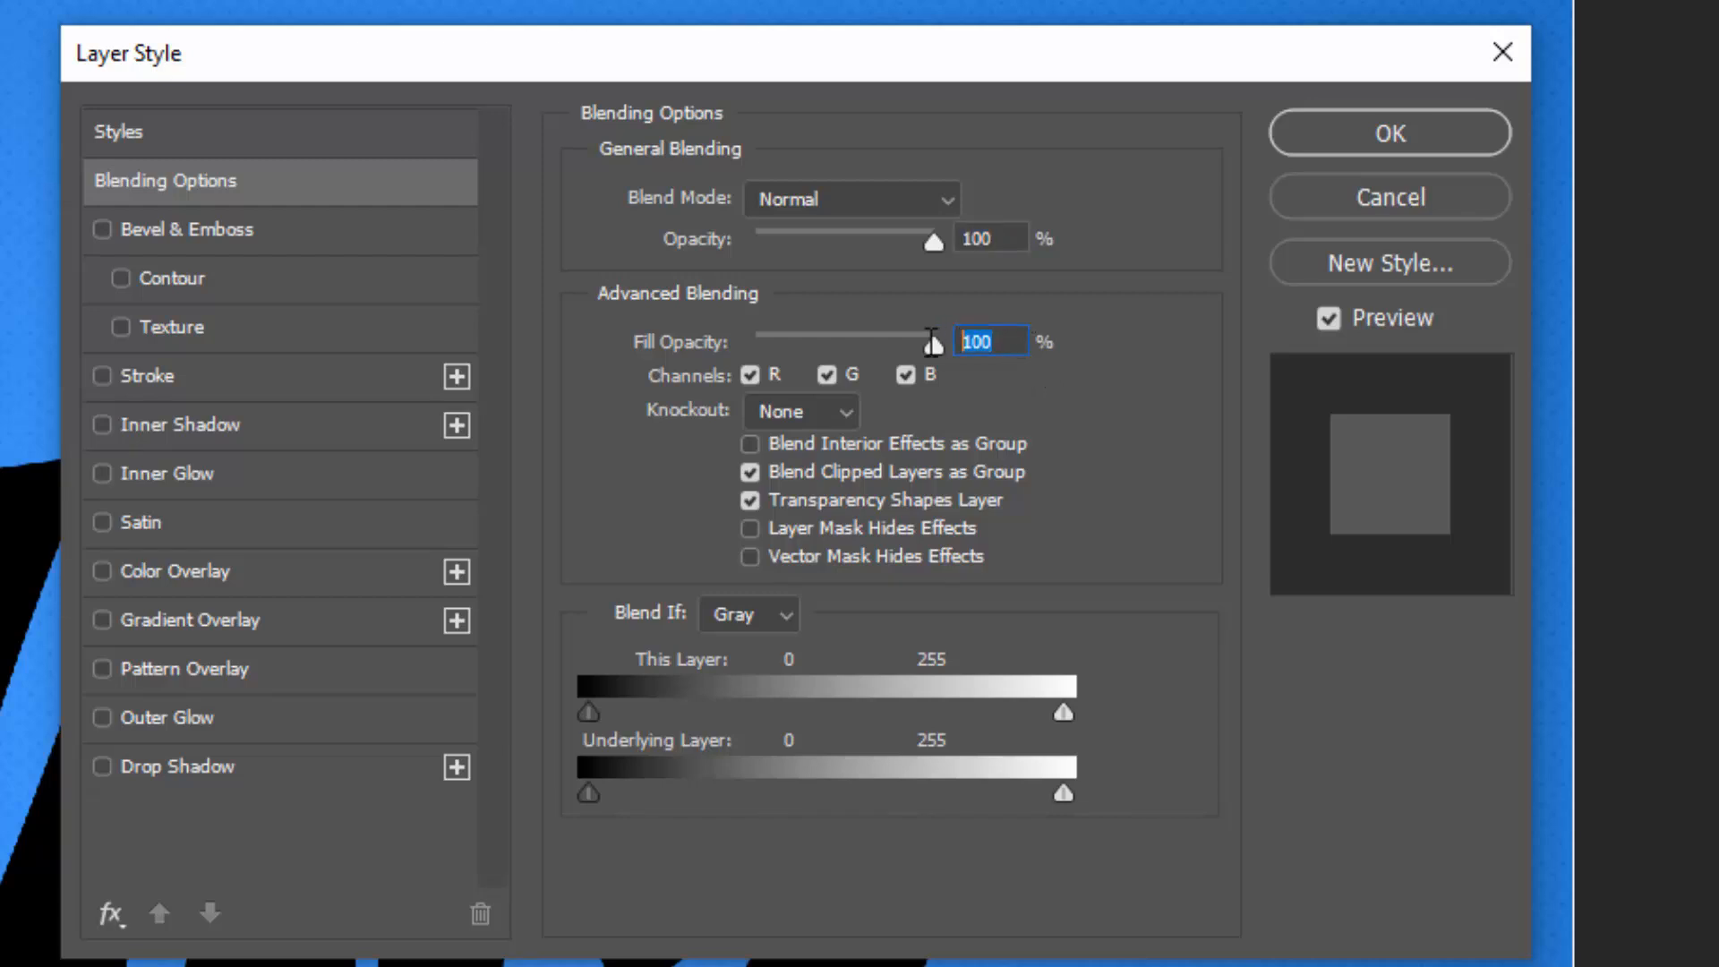
pyautogui.write('0')
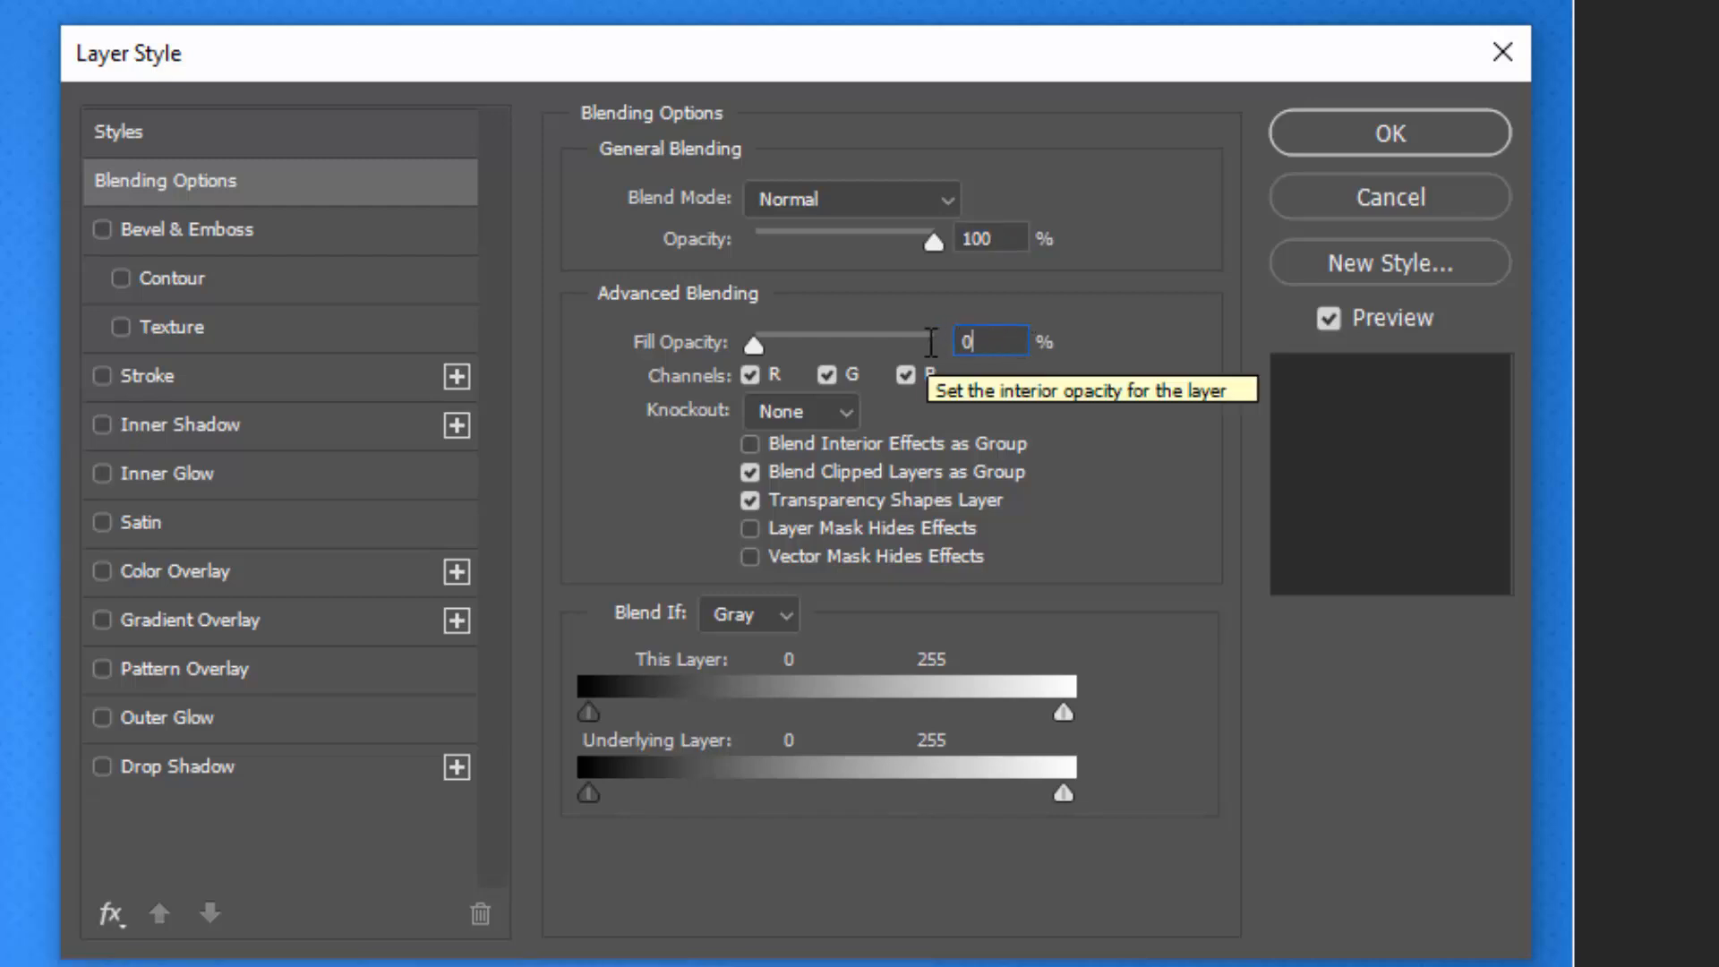
# Enable a Drop Shadow on the WAR! layer with the blue colour 034fa4, and copy that hex code
pyautogui.click(265, 759)
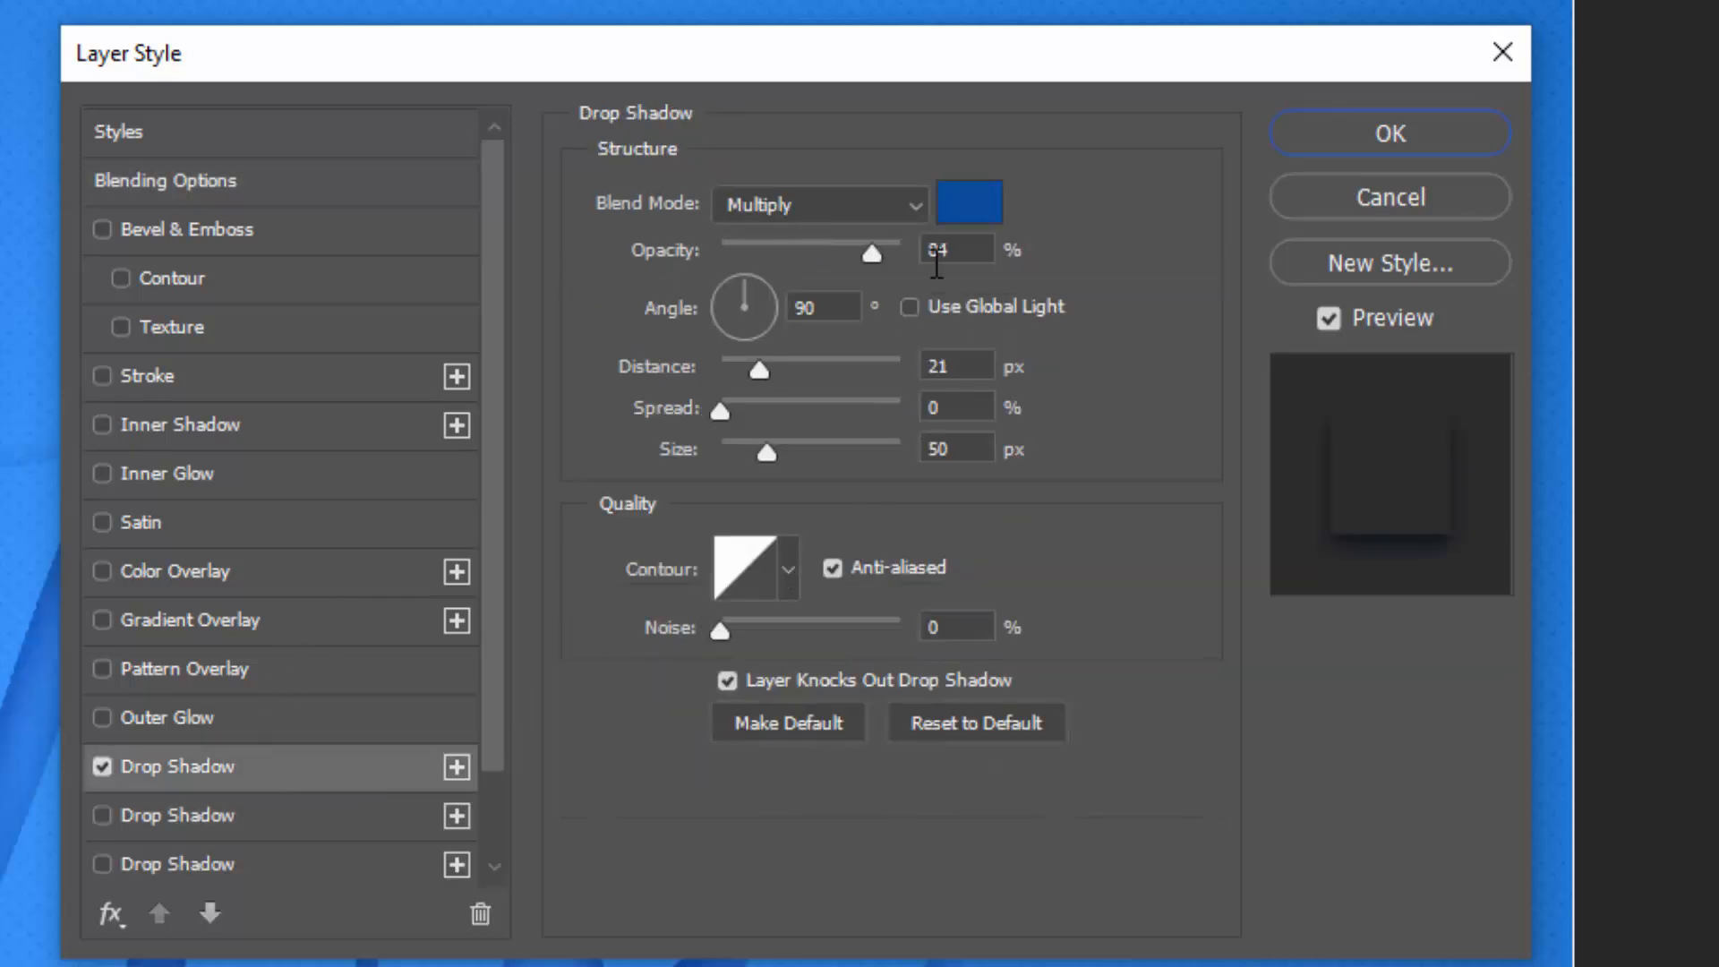
pyautogui.click(967, 215)
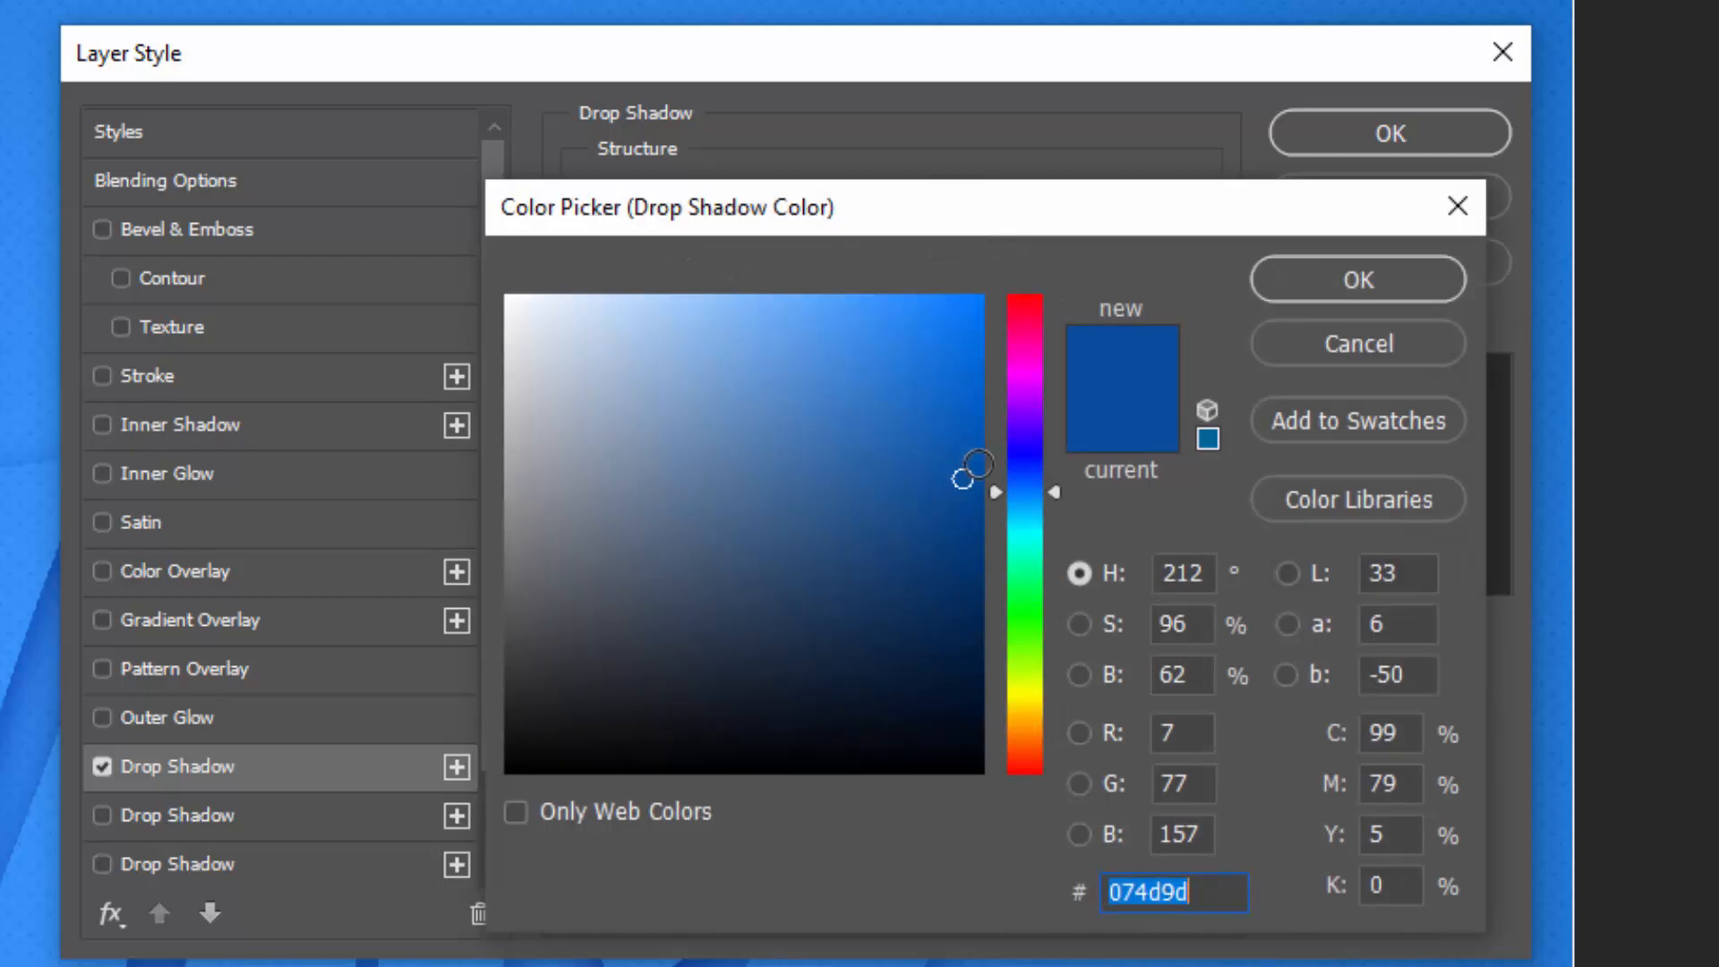
pyautogui.click(973, 466)
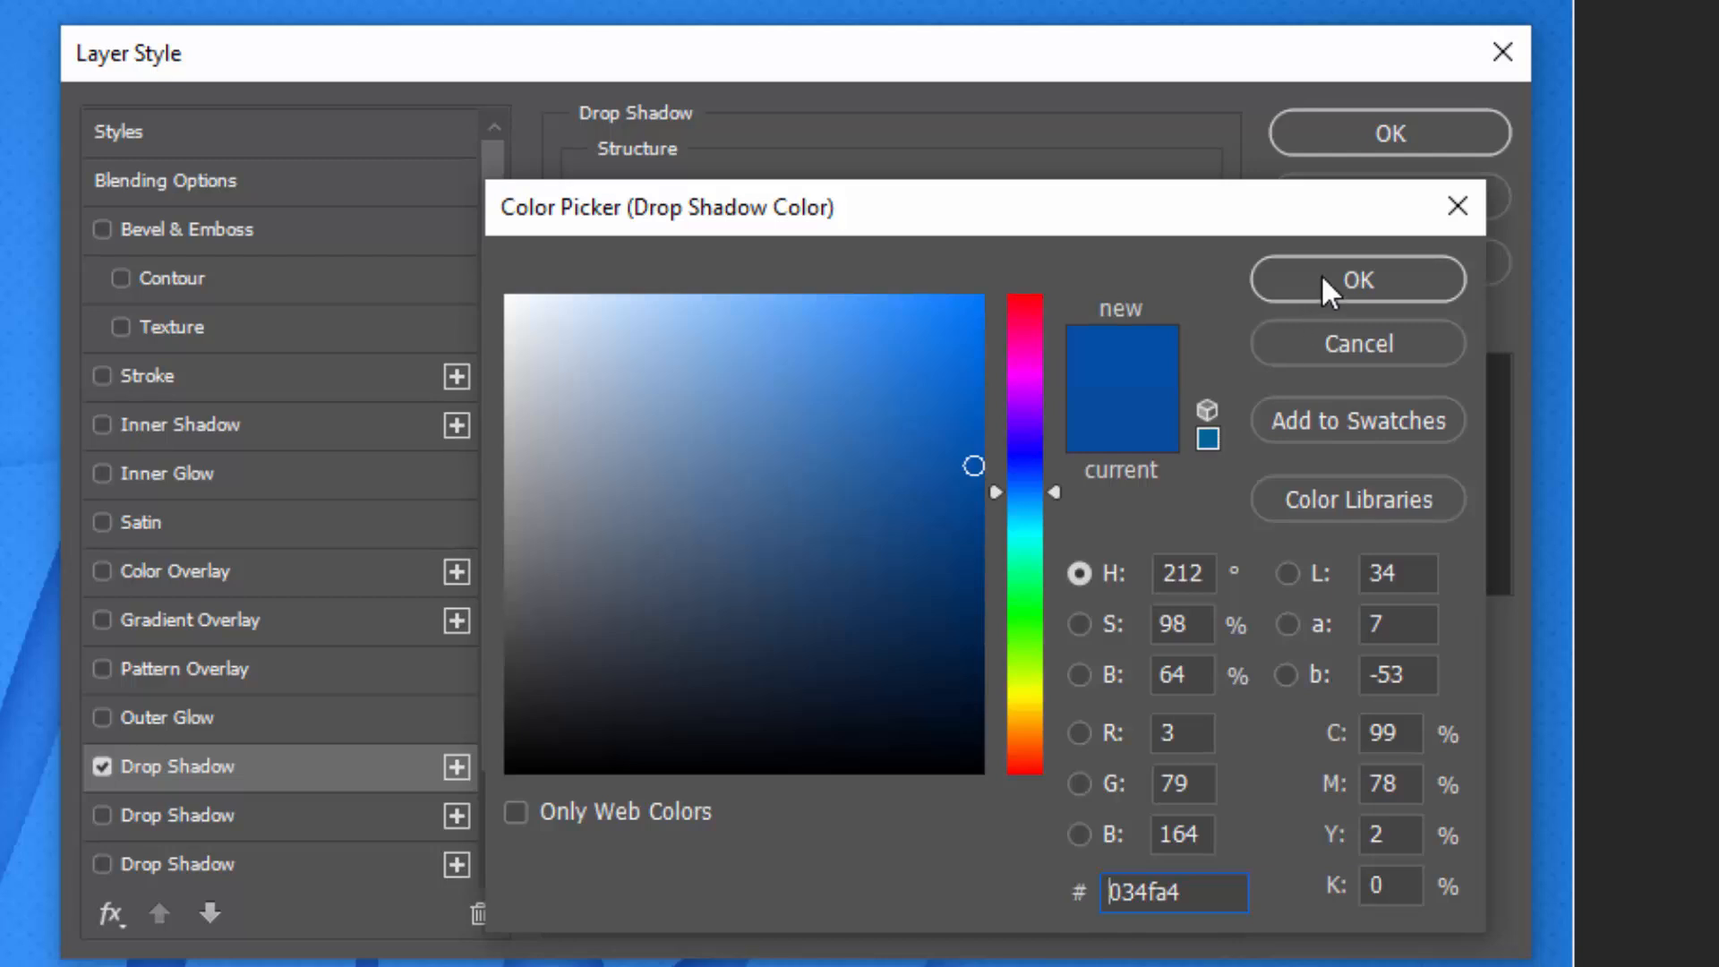
pyautogui.moveTo(1206, 903); pyautogui.dragTo(924, 945)
pyautogui.hotkey('ctrl', 'c')
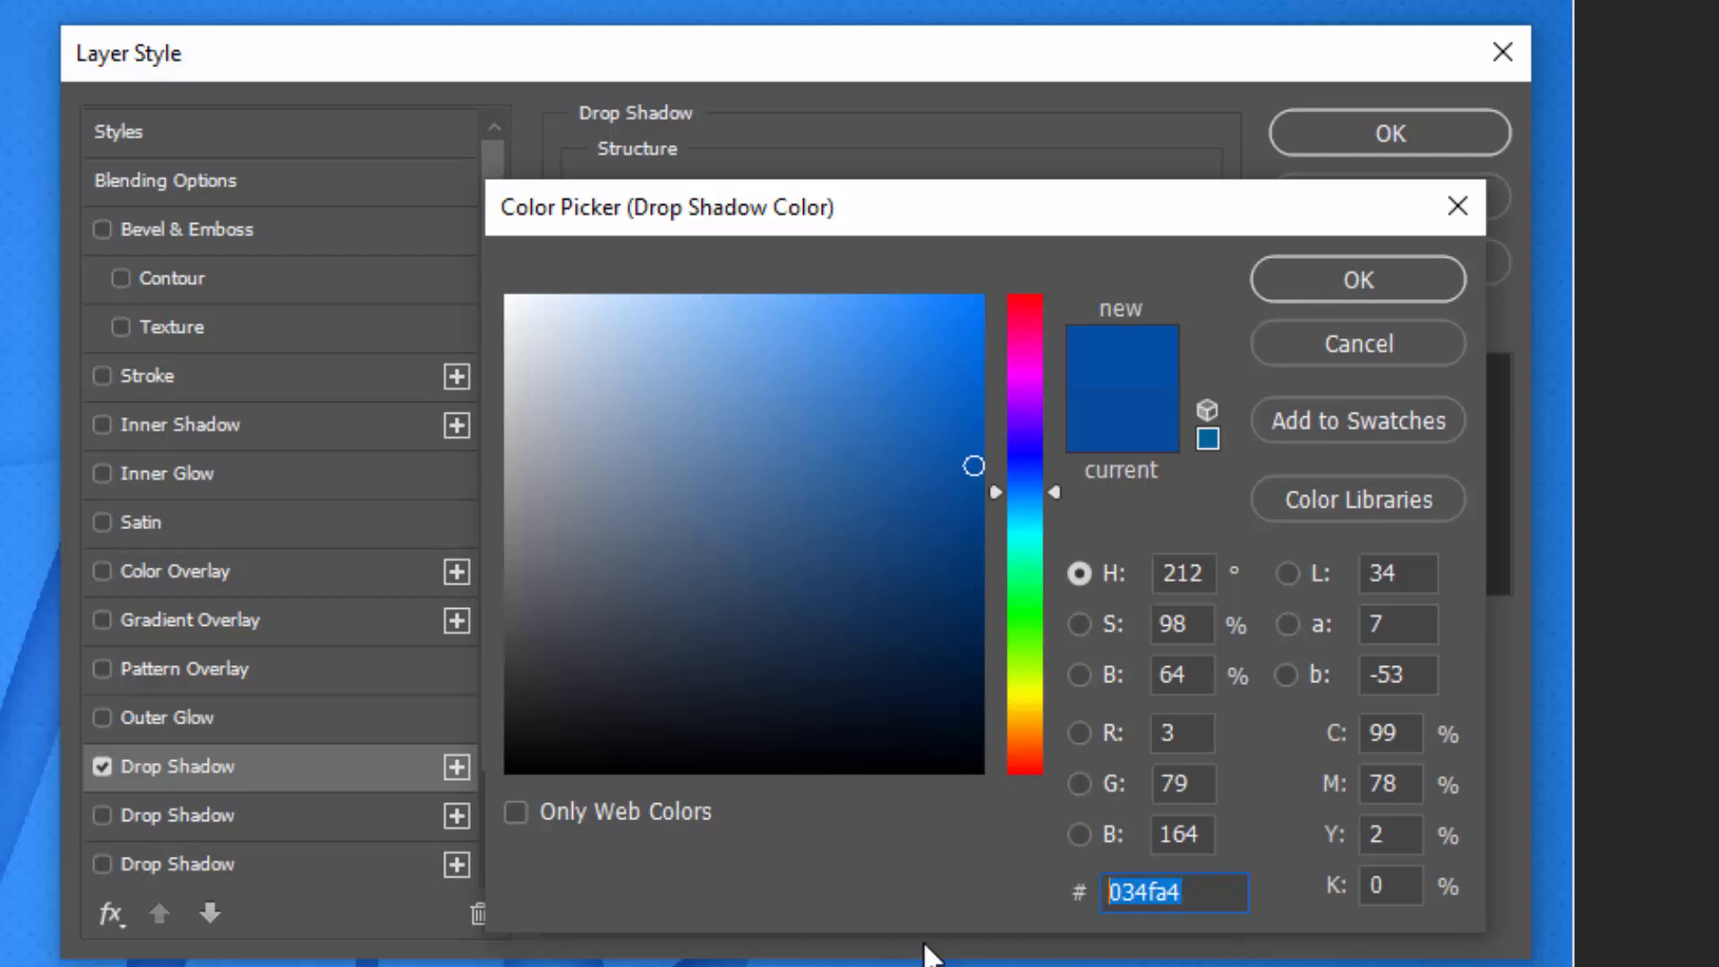
pyautogui.click(1337, 282)
# Set the first Drop Shadow's distance to 5 px and its size to 12 px
pyautogui.click(973, 254)
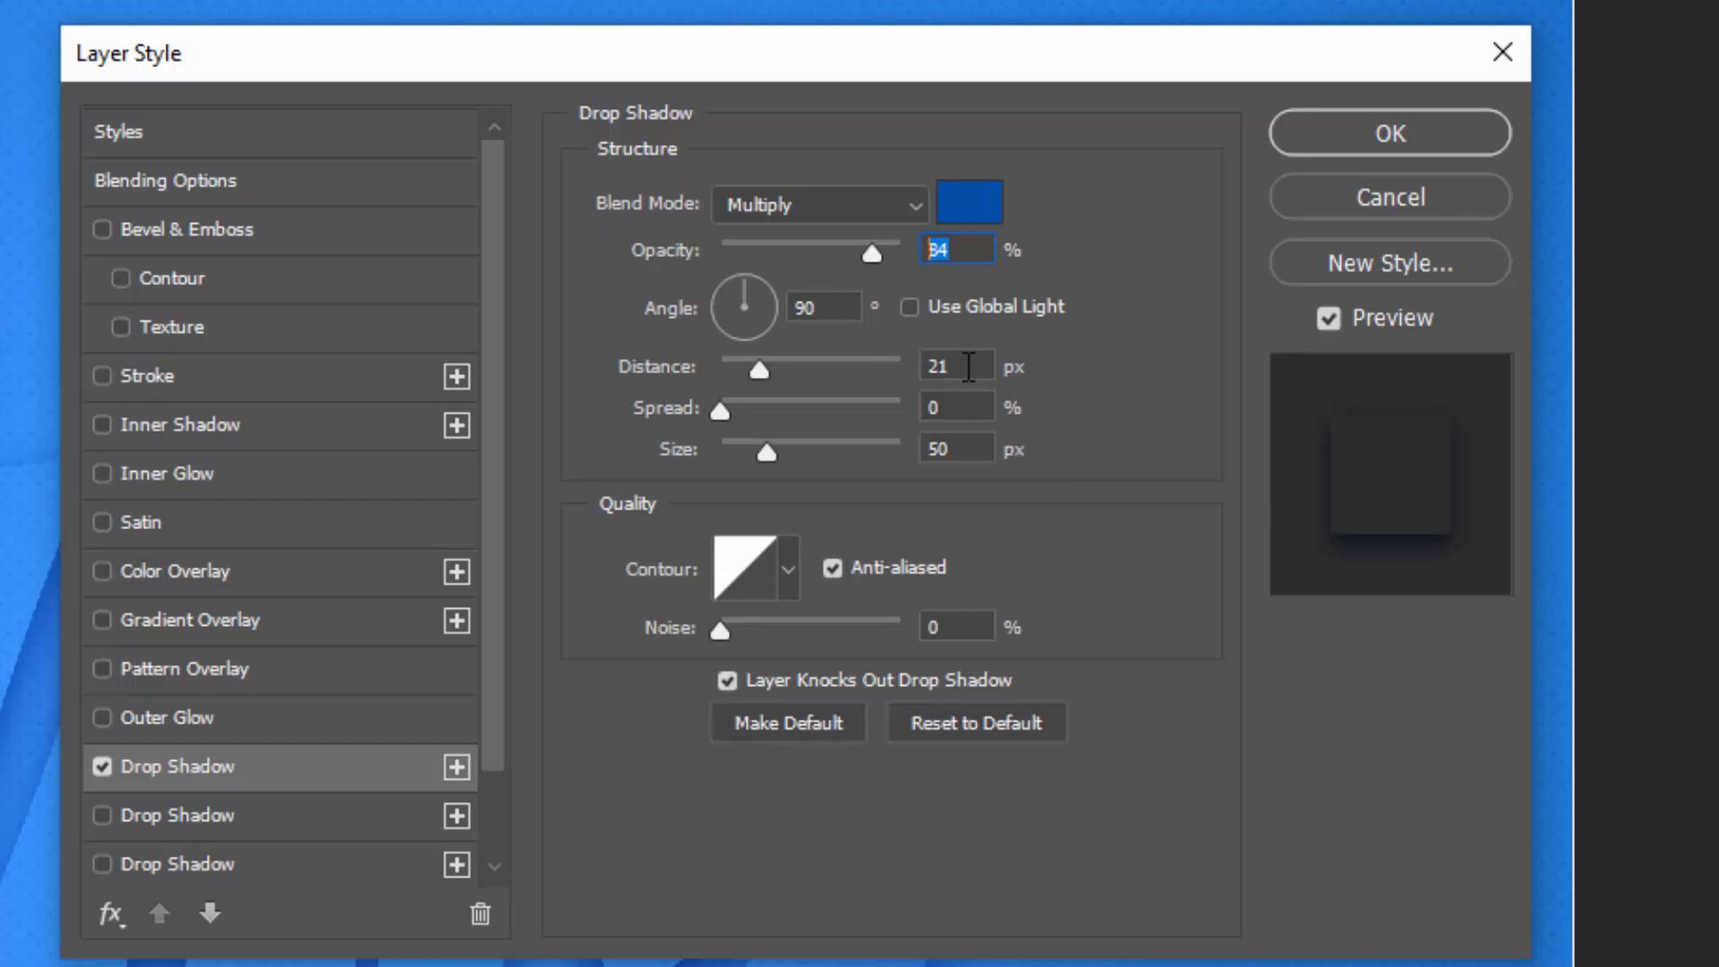
pyautogui.doubleClick(949, 366)
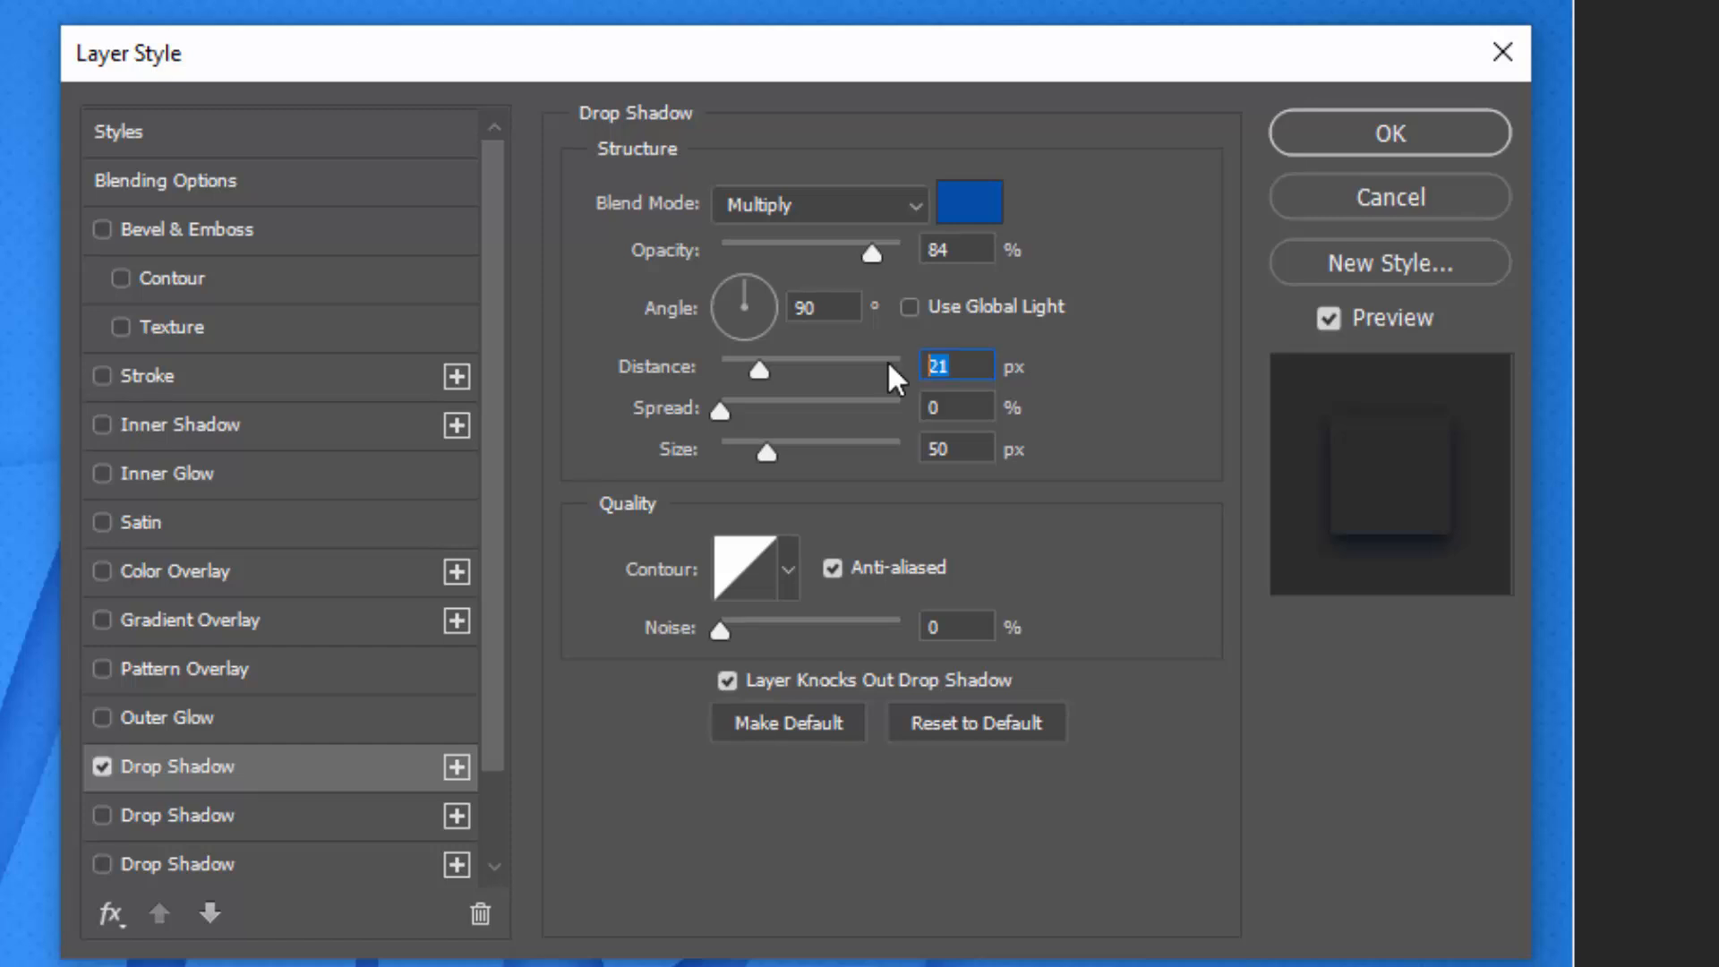
pyautogui.write('5')
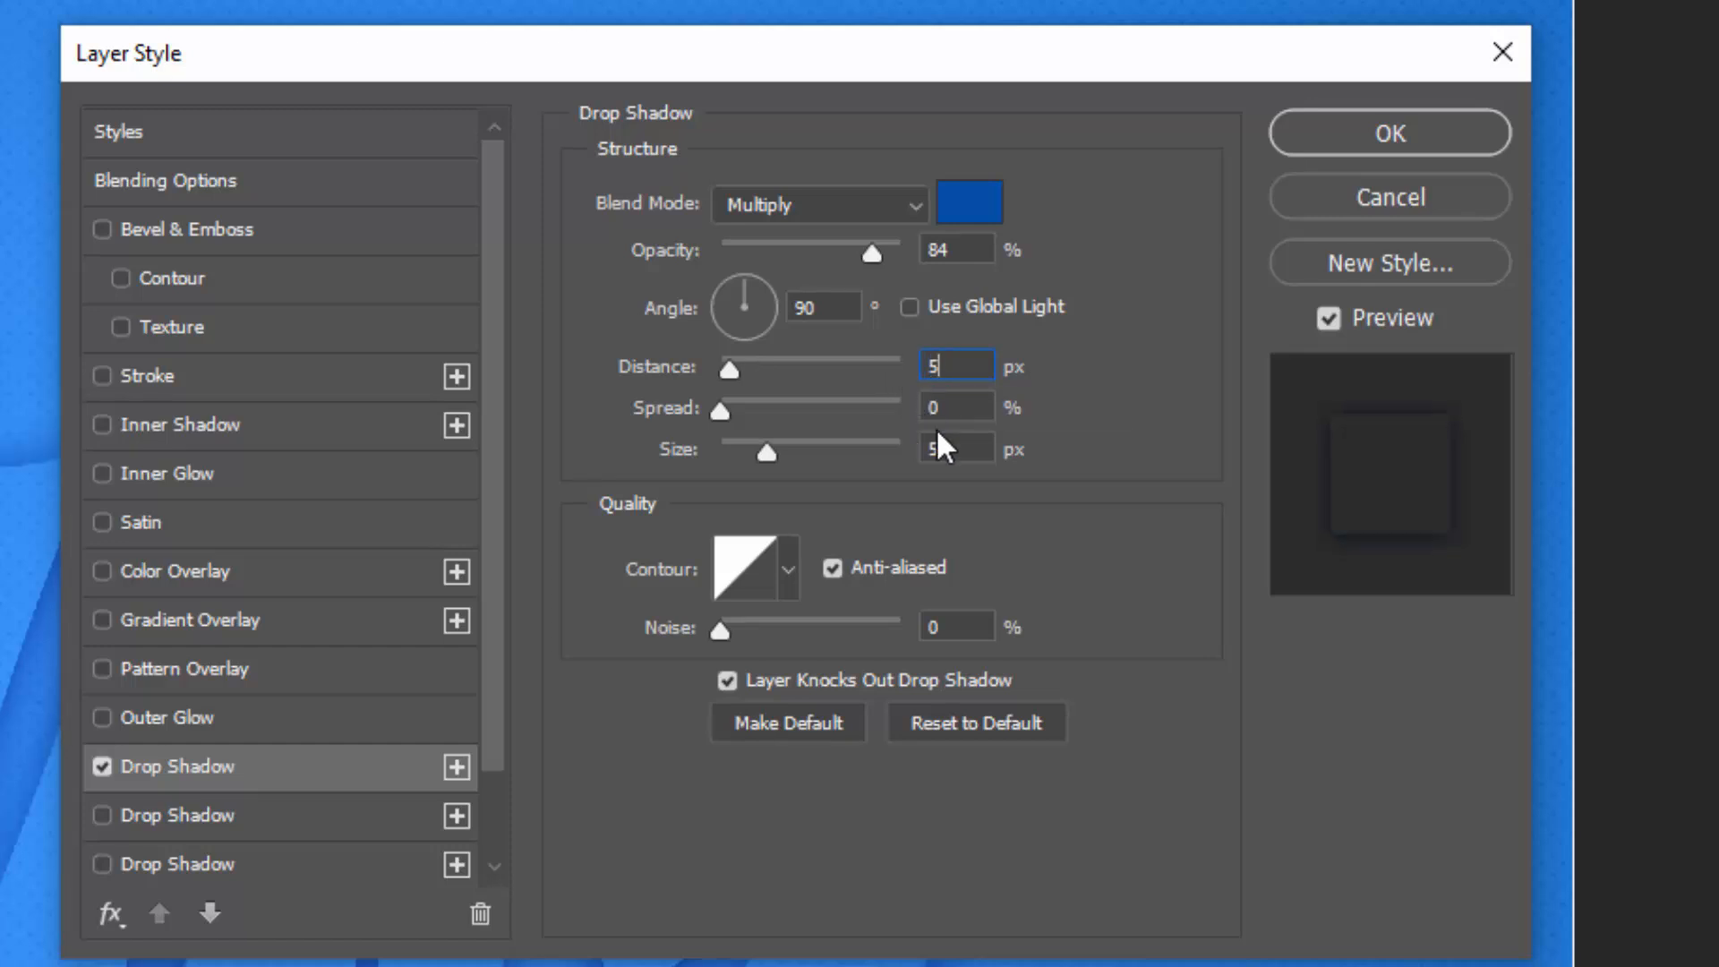
pyautogui.doubleClick(963, 450)
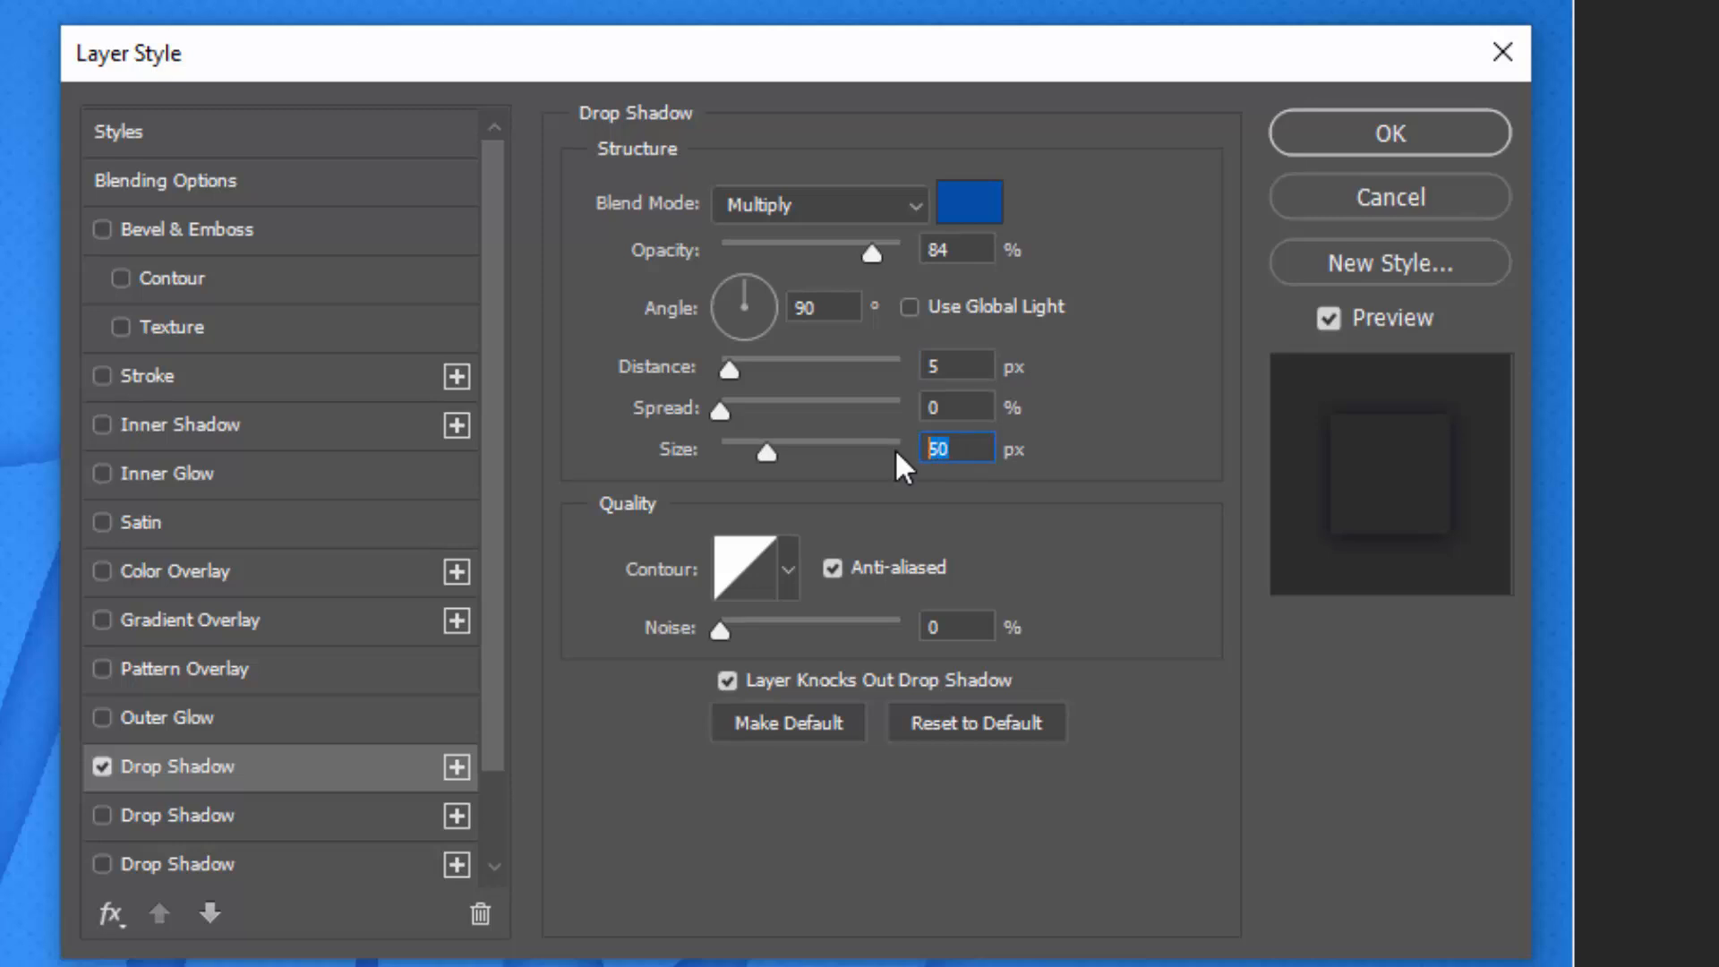
pyautogui.write('12')
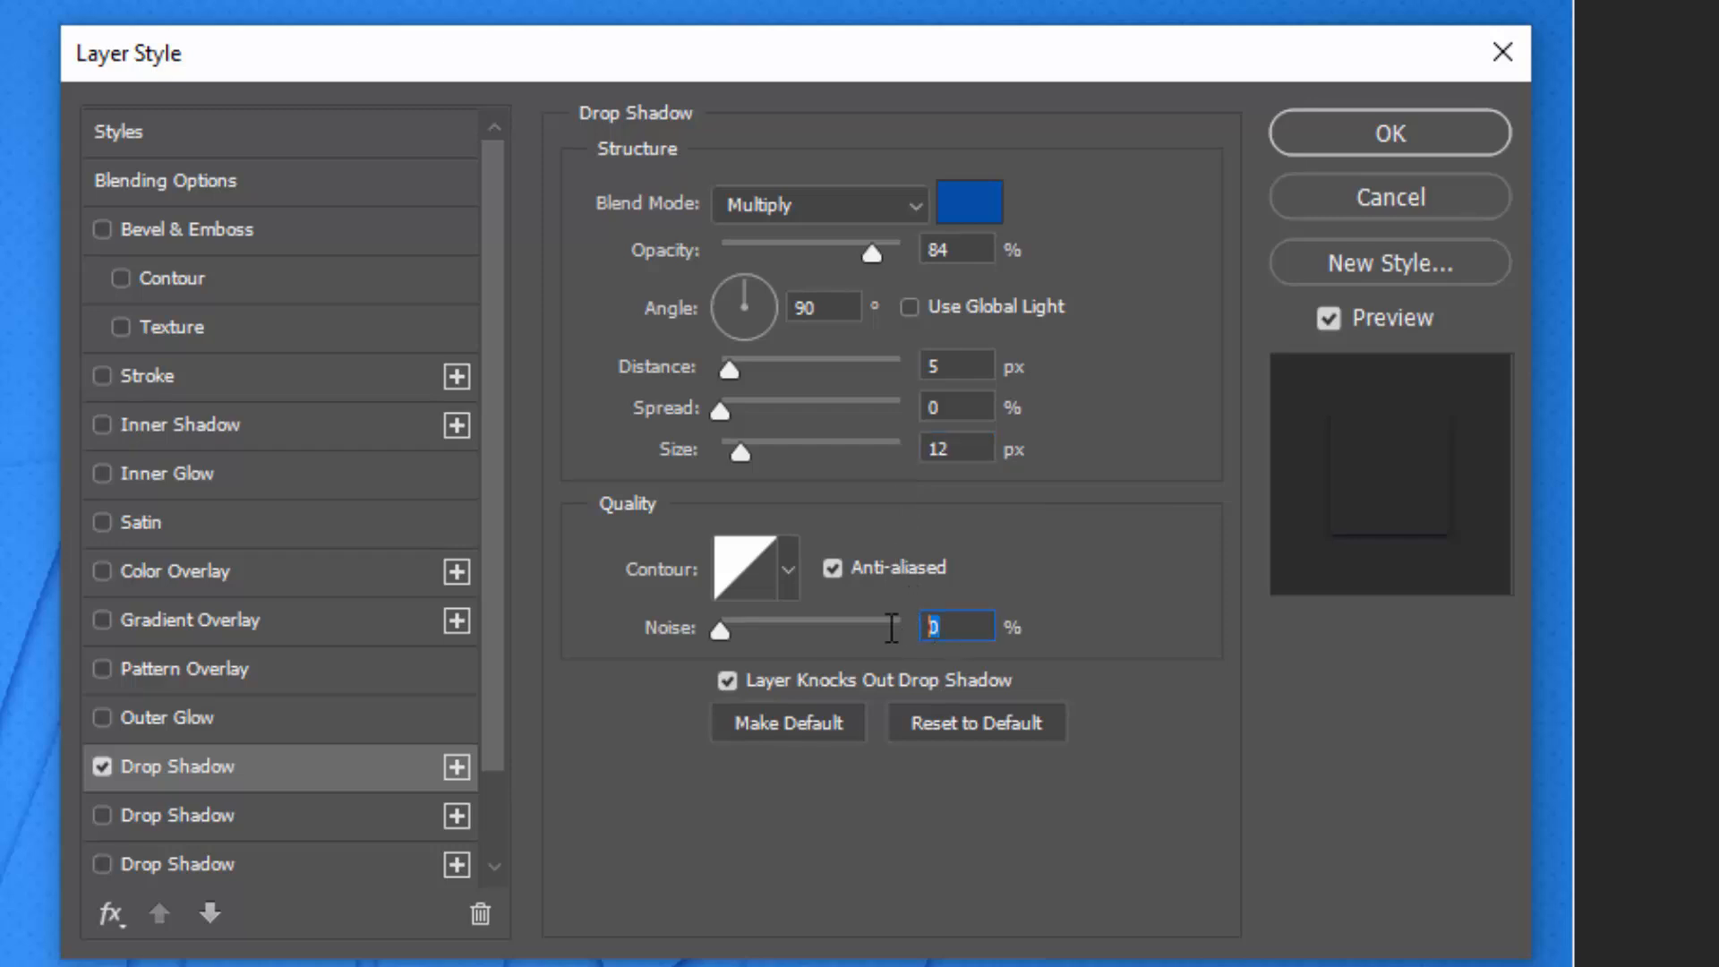
# Enable the second Drop Shadow and set its colour to the copied blue, 034fa4
pyautogui.click(332, 831)
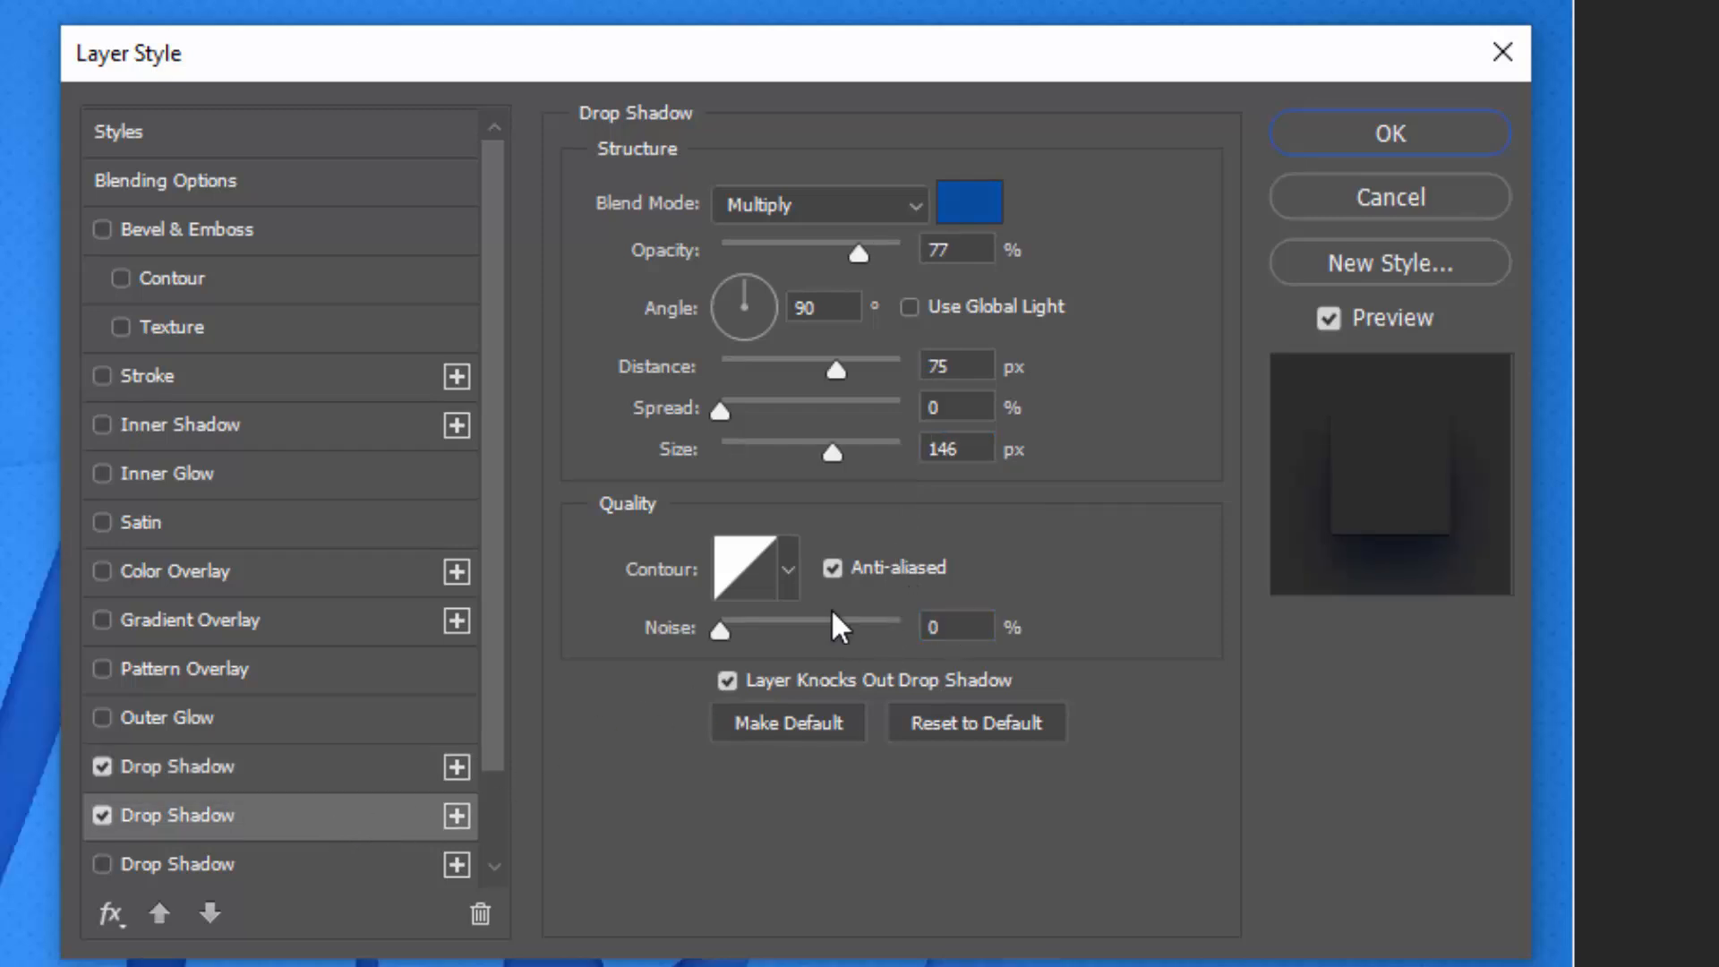
pyautogui.click(970, 203)
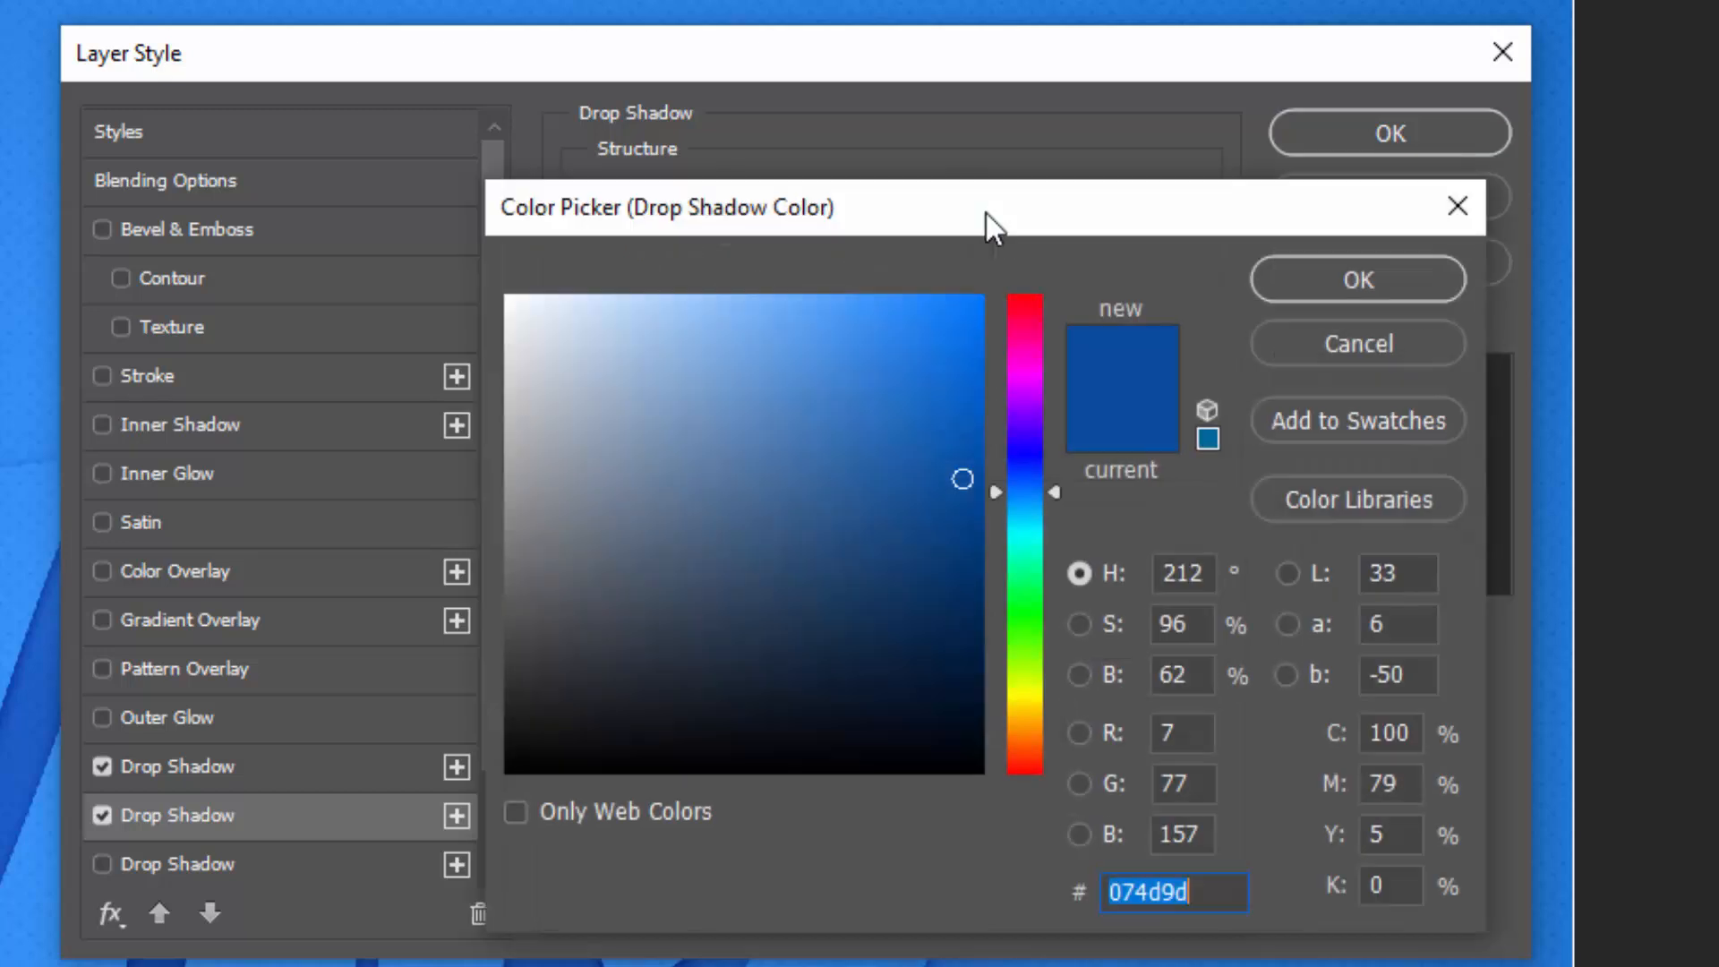
pyautogui.hotkey('ctrl', 'v')
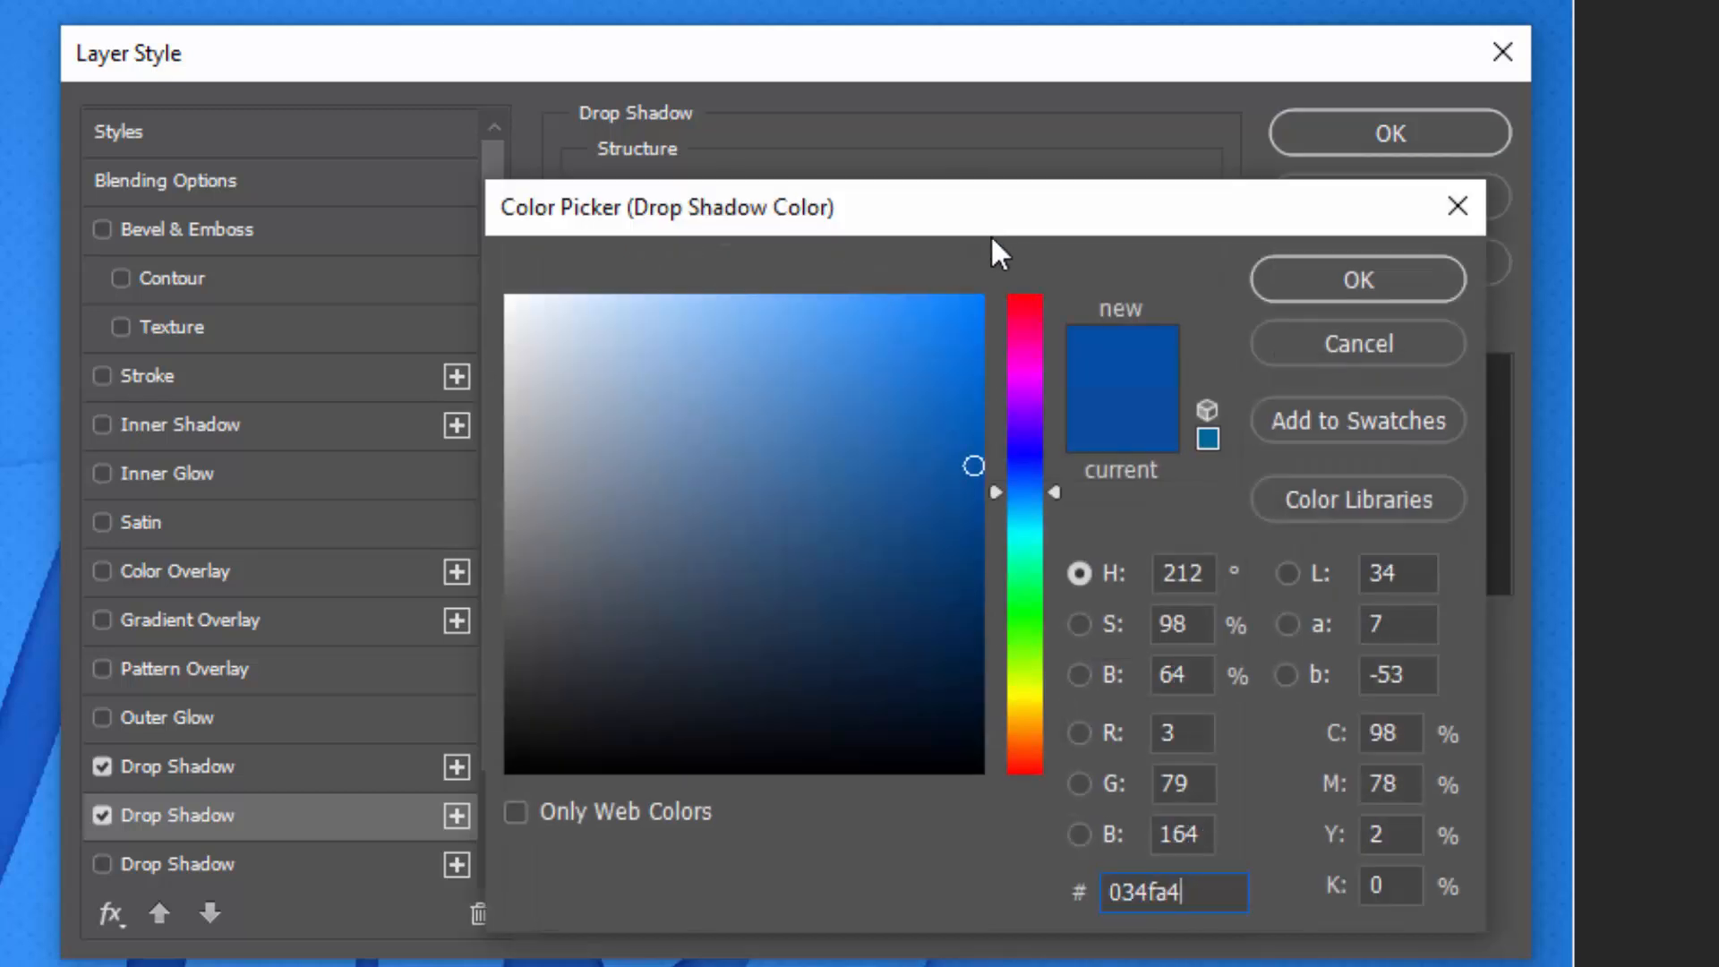
pyautogui.moveTo(1204, 893); pyautogui.dragTo(1082, 892)
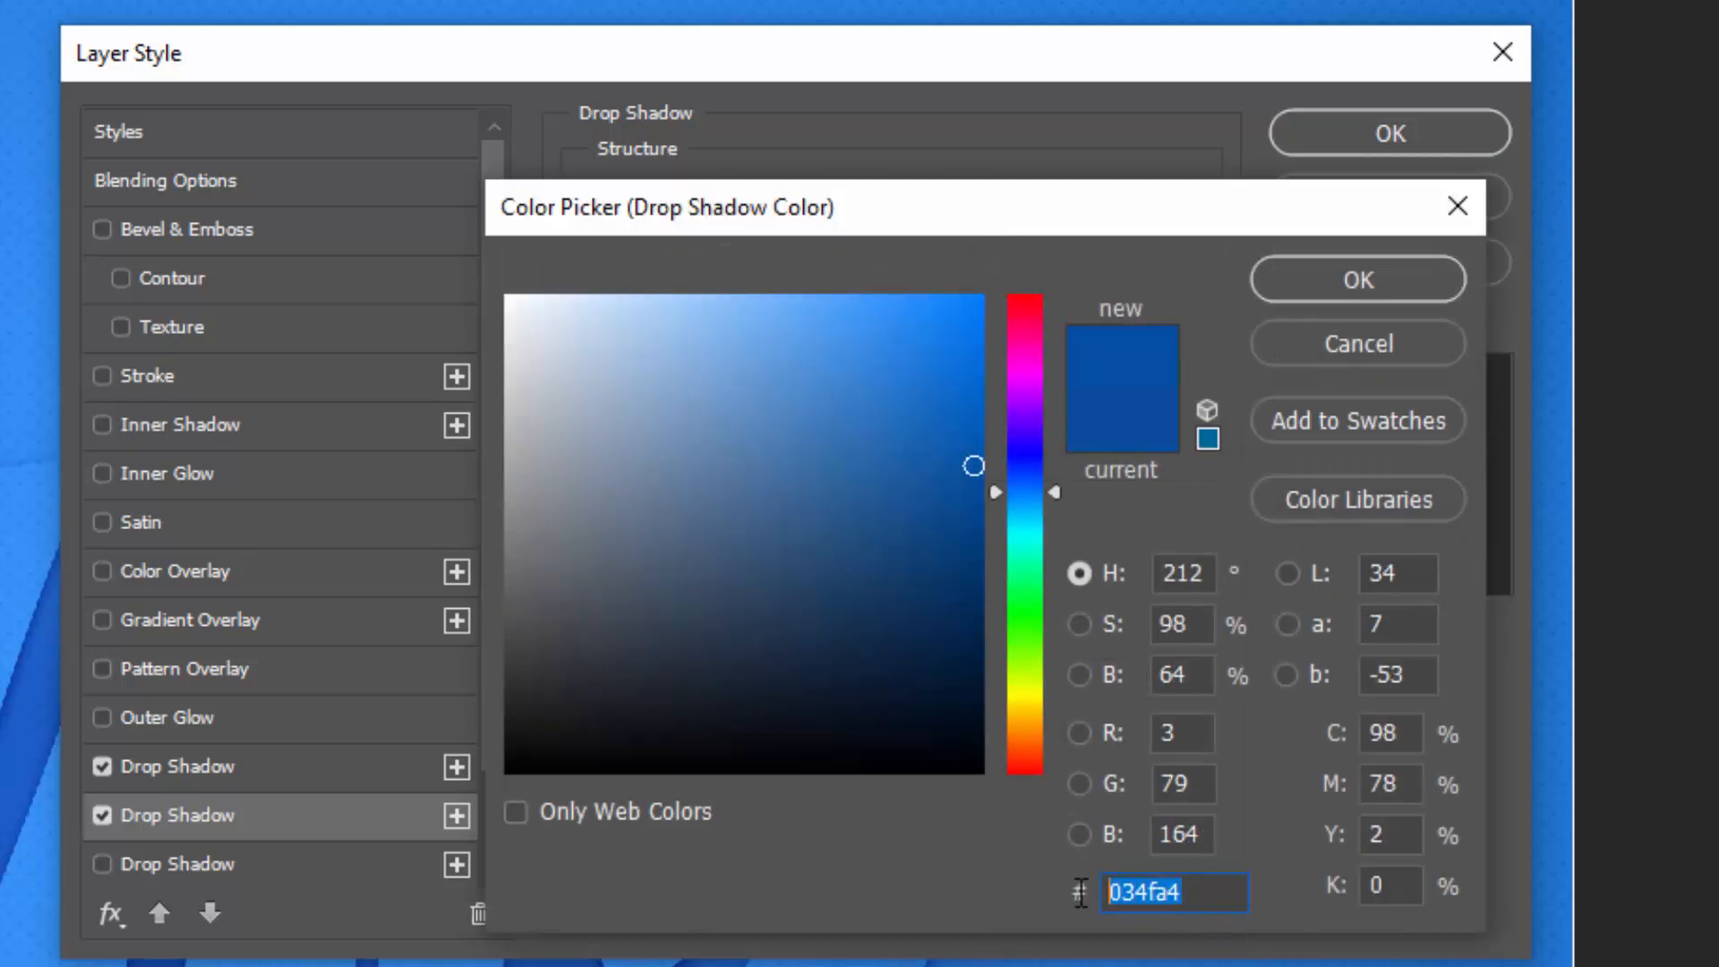
pyautogui.click(1399, 274)
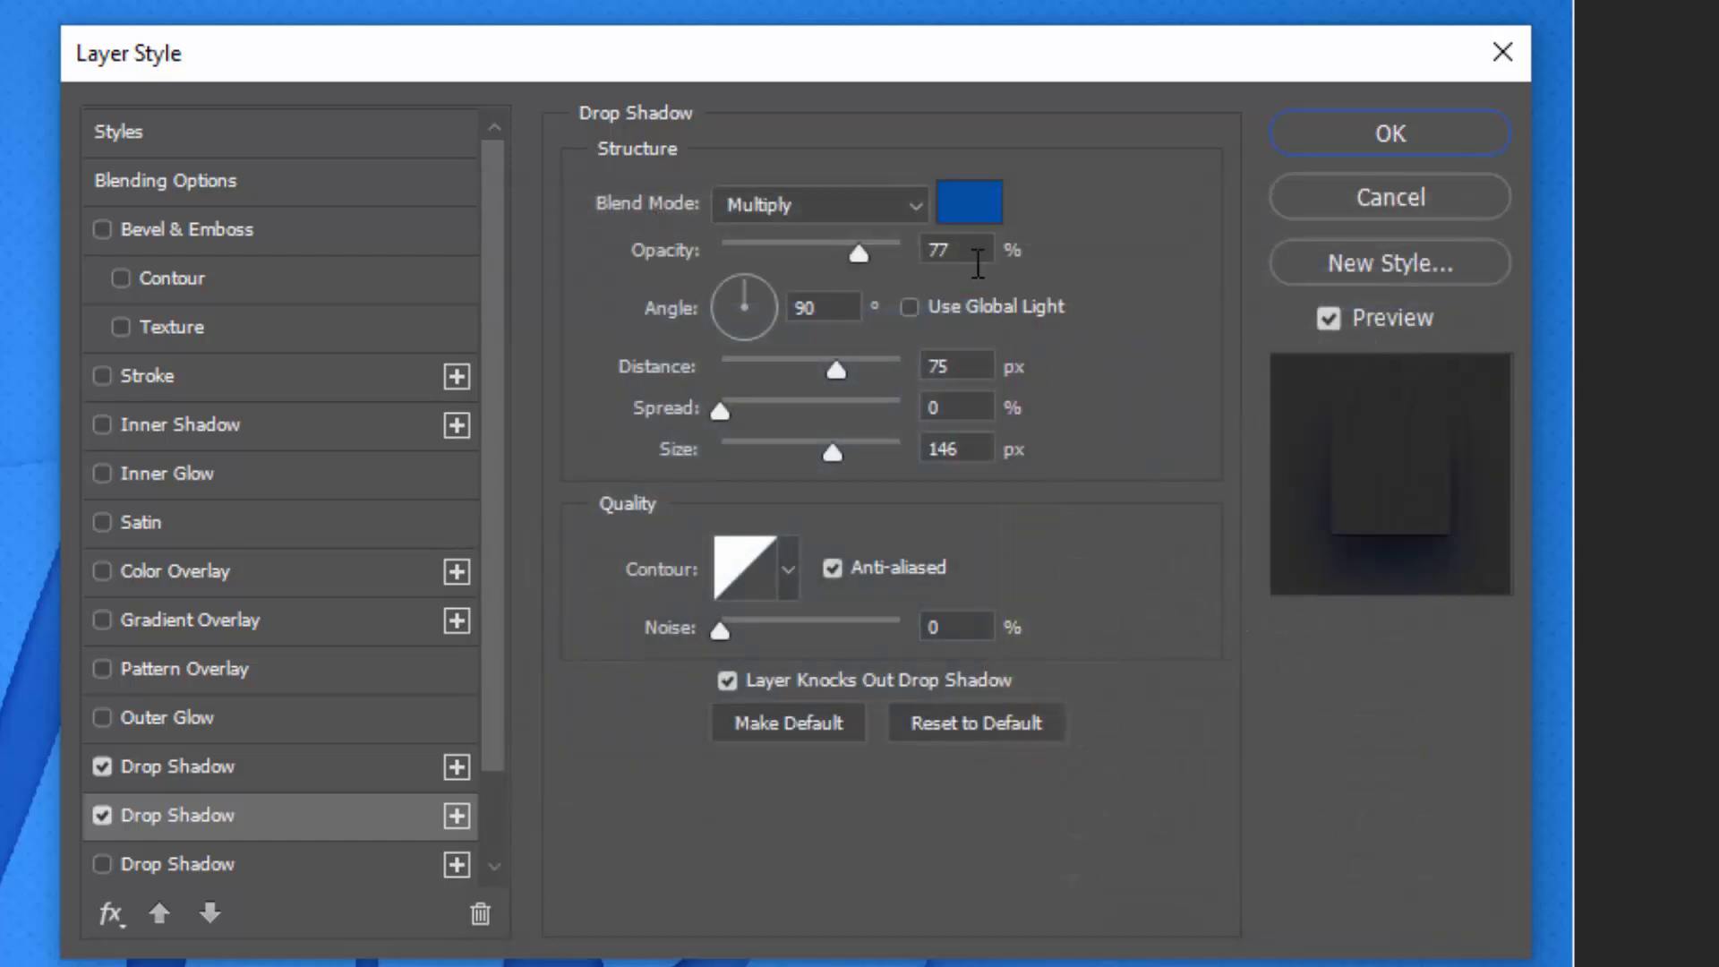
# Set the second Drop Shadow's distance to 17 px and its size to 35 px
pyautogui.moveTo(965, 249); pyautogui.dragTo(917, 248)
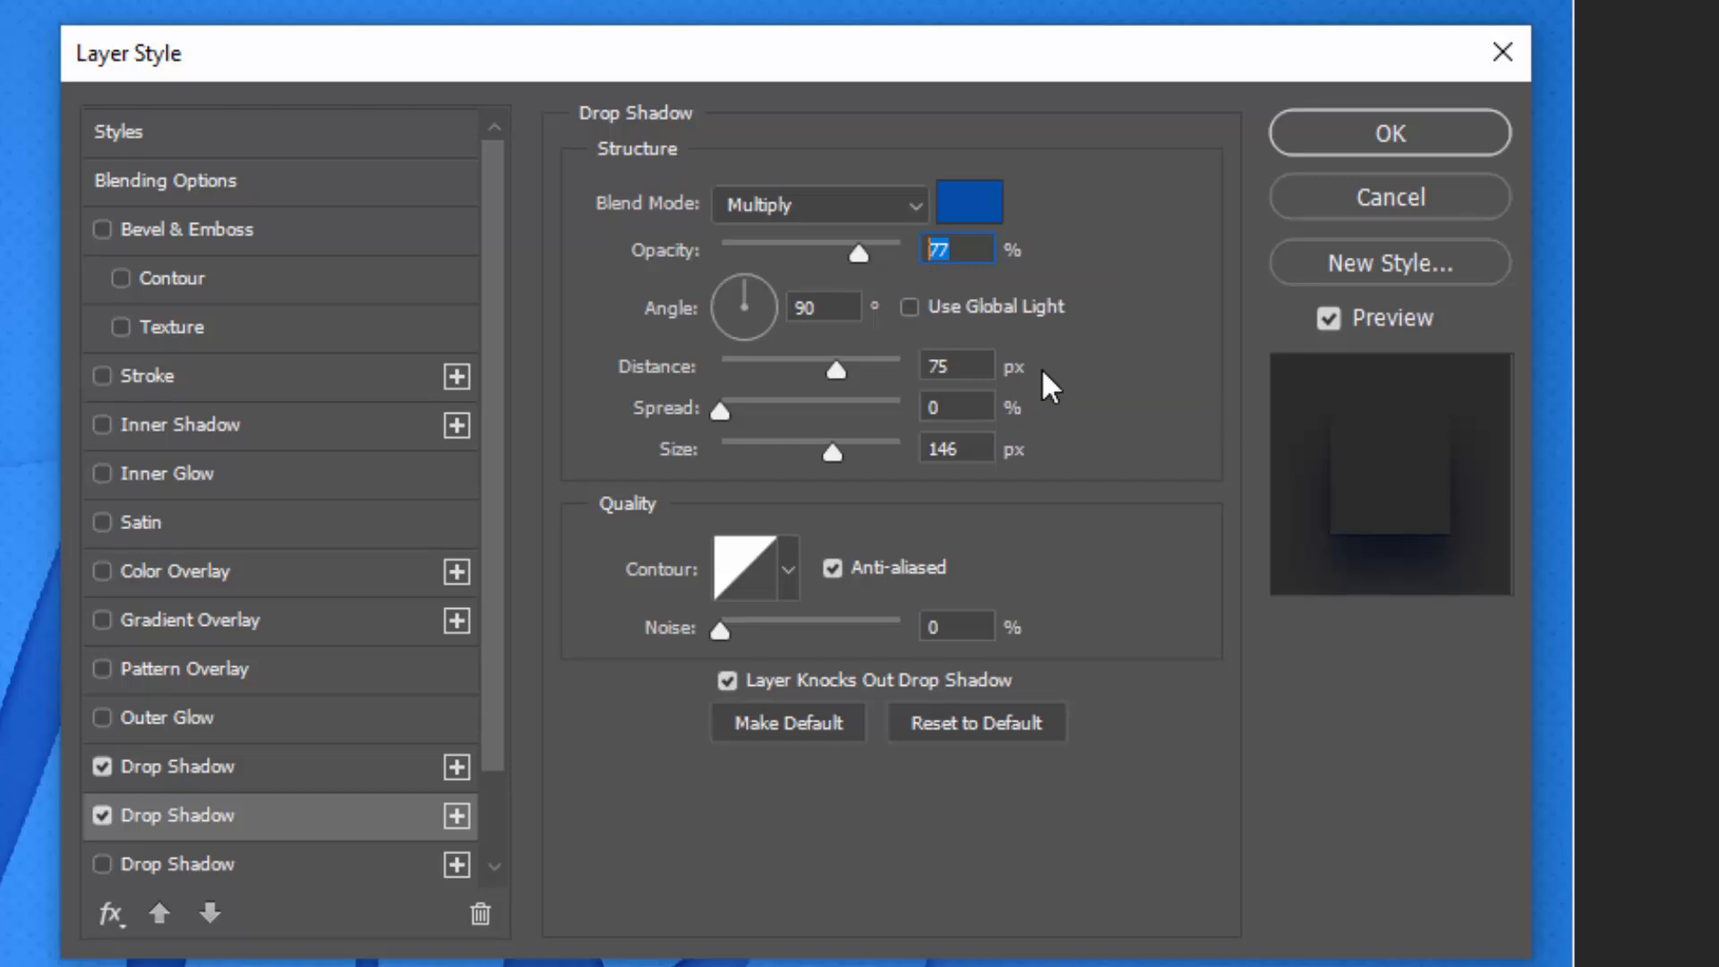
pyautogui.moveTo(963, 361); pyautogui.dragTo(917, 366)
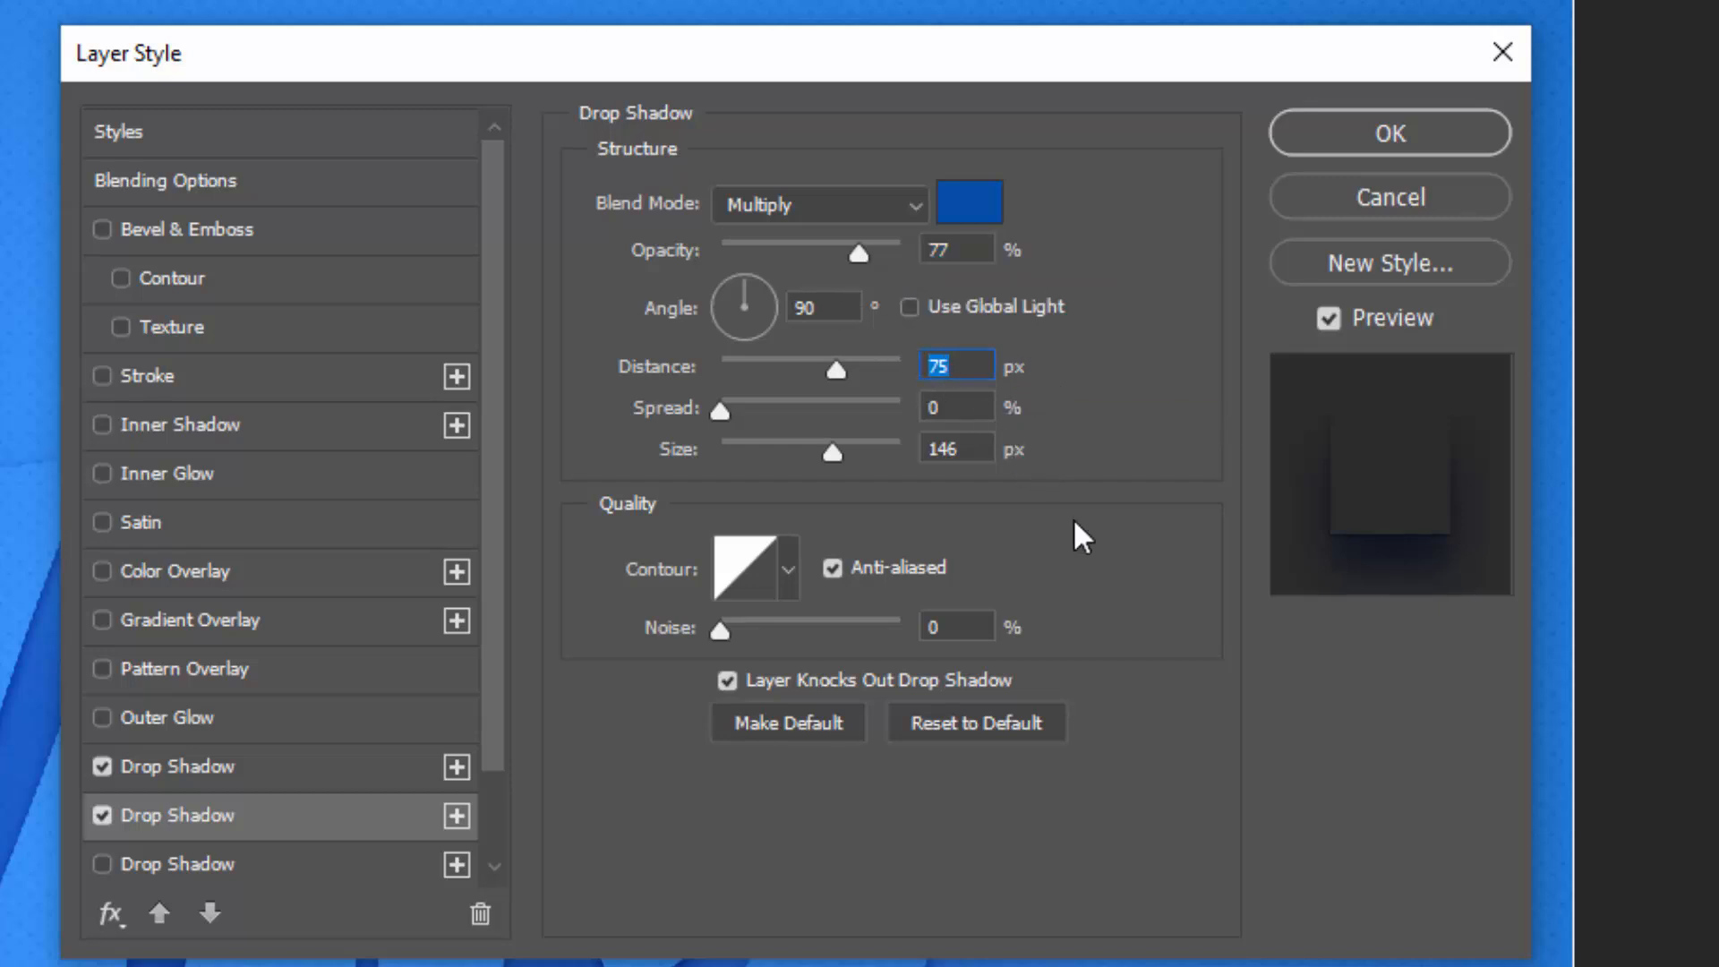
pyautogui.write('17')
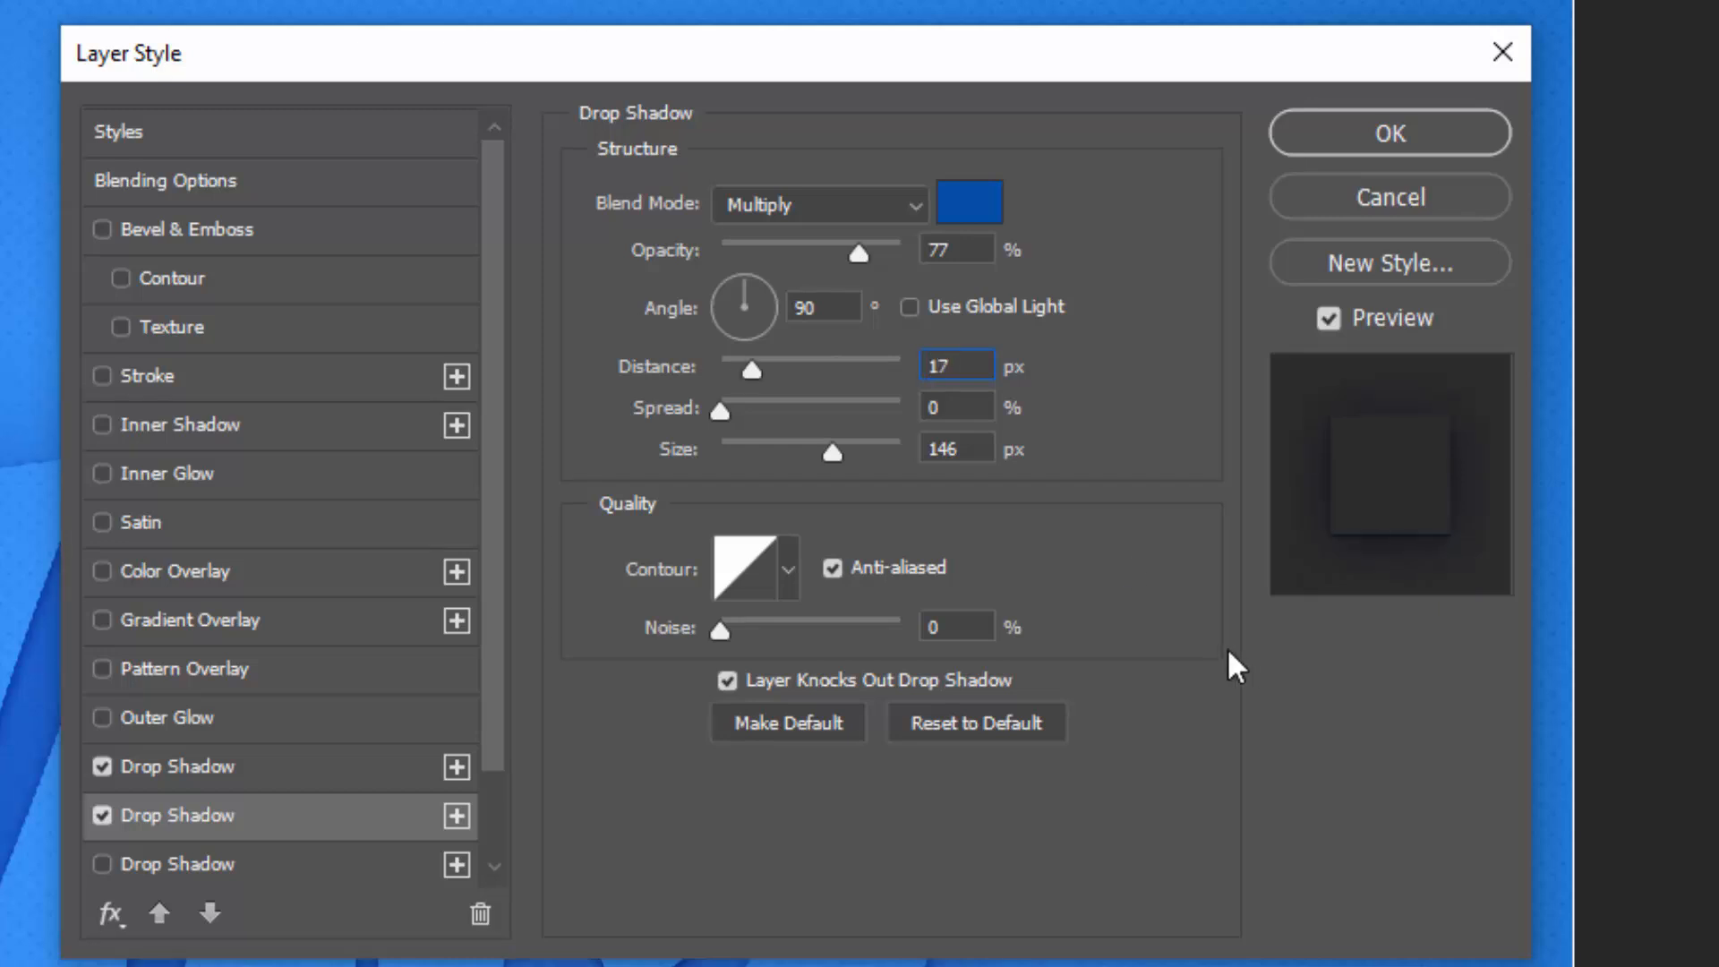
pyautogui.moveTo(974, 448); pyautogui.dragTo(894, 457)
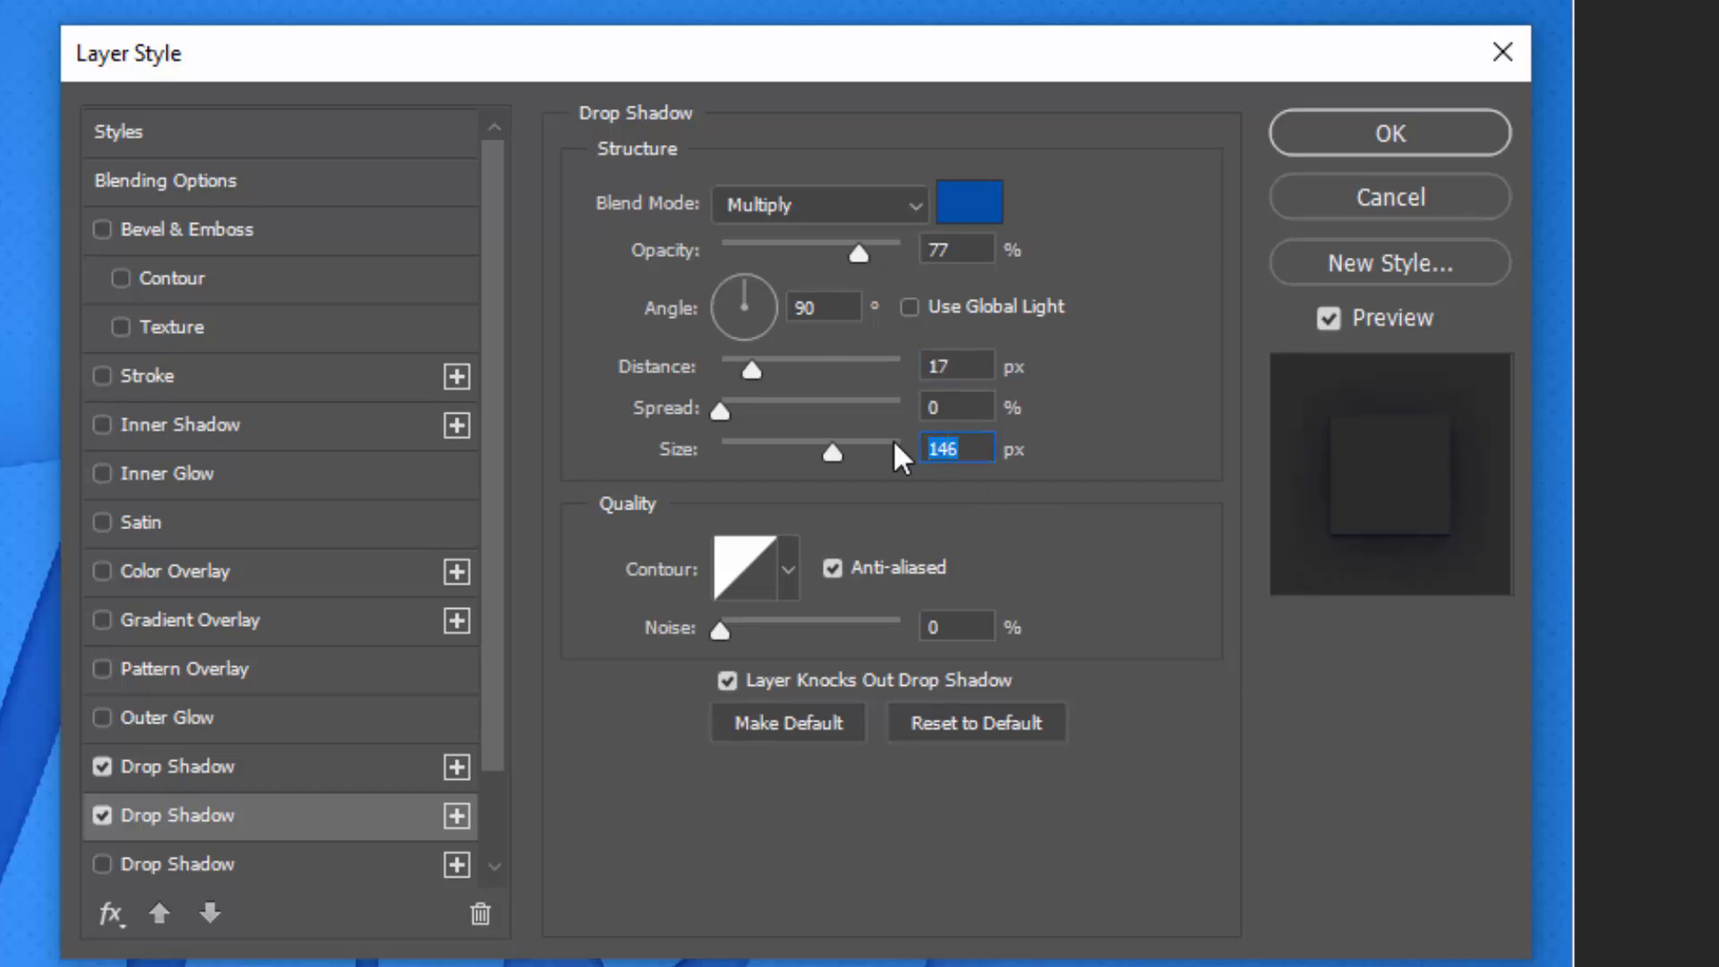
pyautogui.write('35')
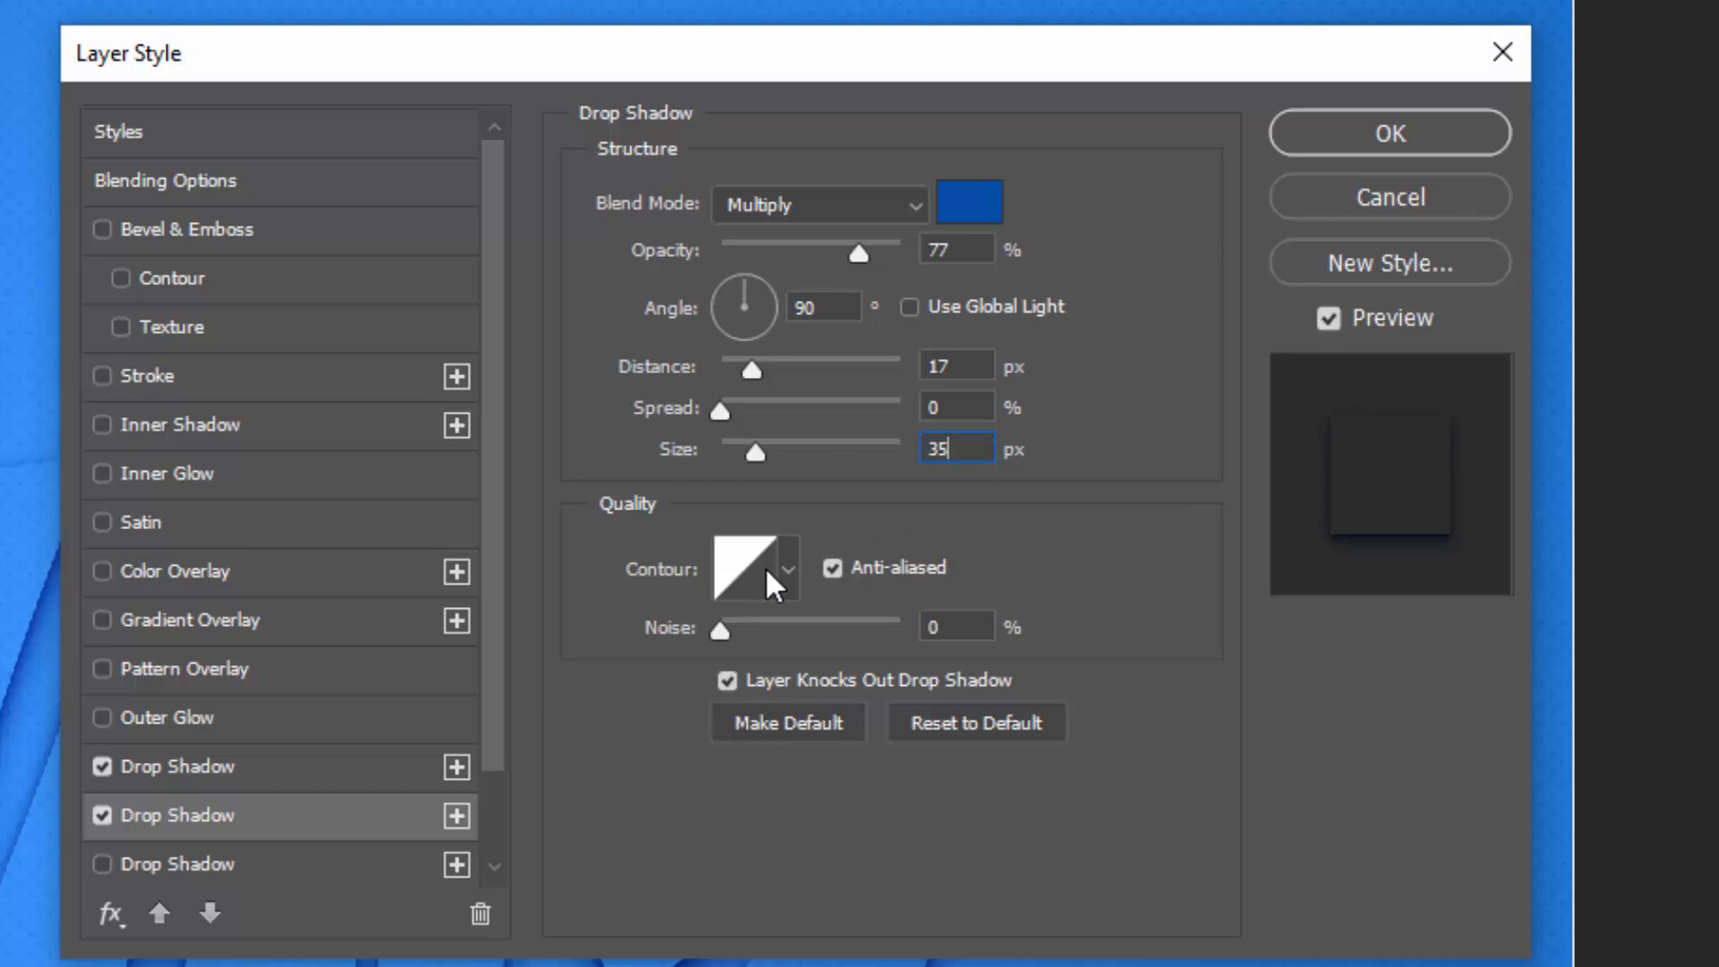
pyautogui.moveTo(954, 629); pyautogui.dragTo(909, 638)
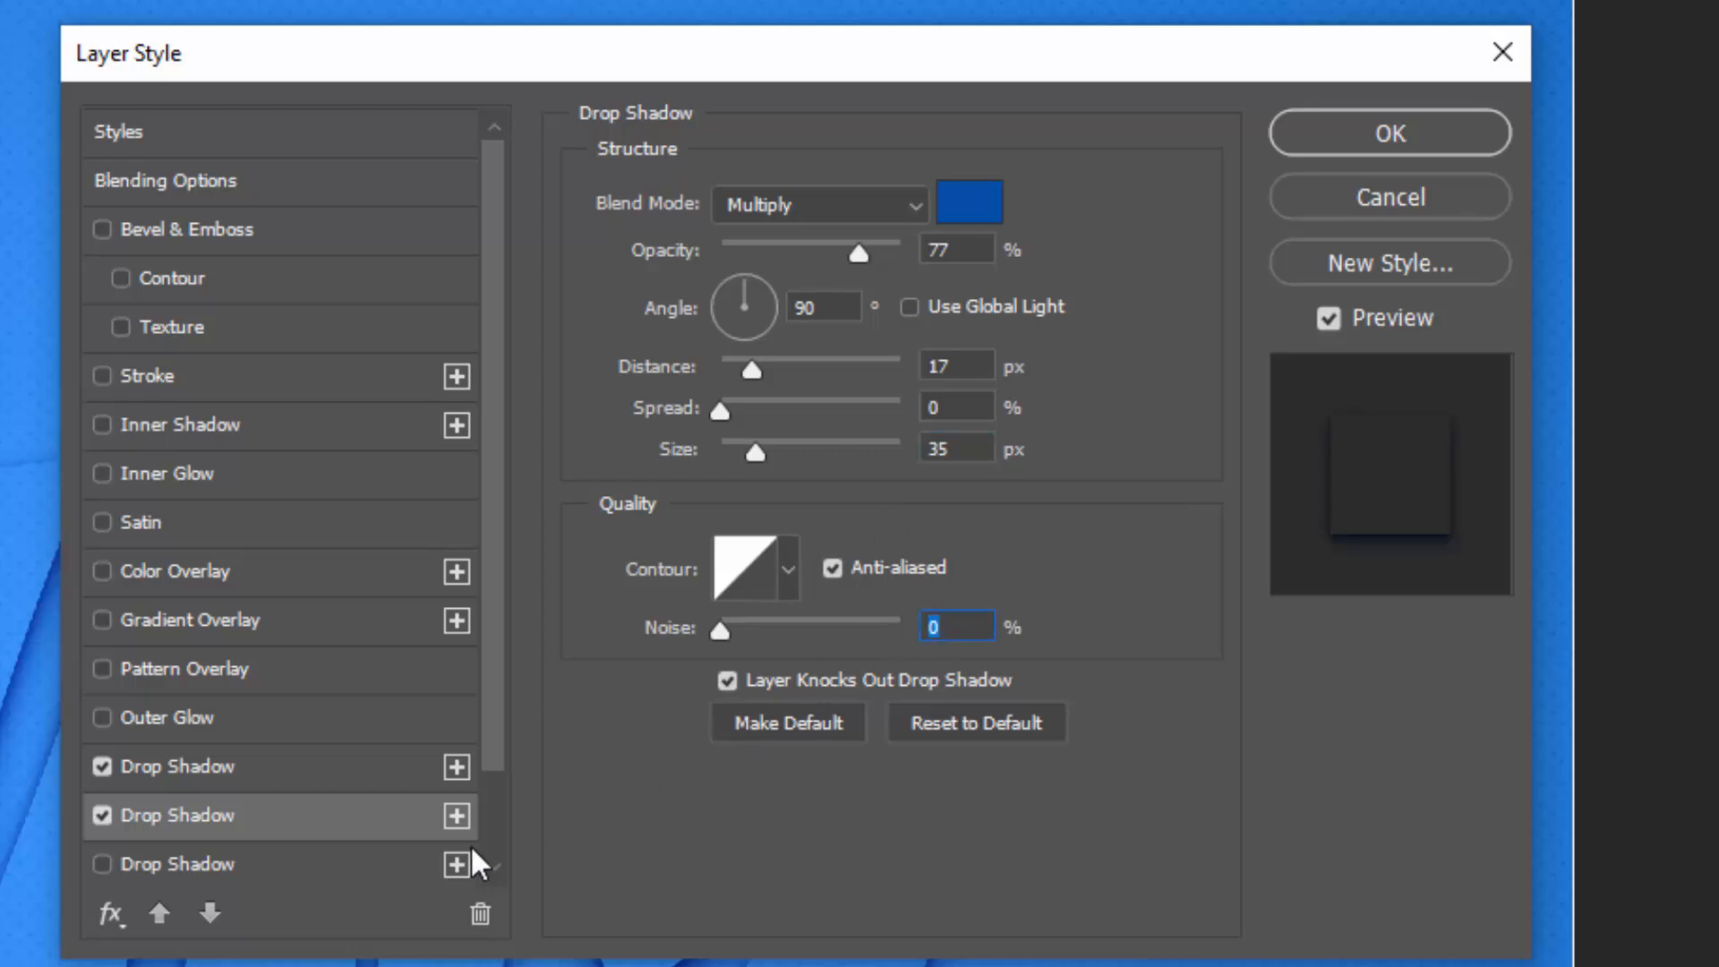
# Enable the third Drop Shadow and give it the same blue colour, 034fa4
pyautogui.click(373, 865)
pyautogui.scroll(-2, 362, 806)
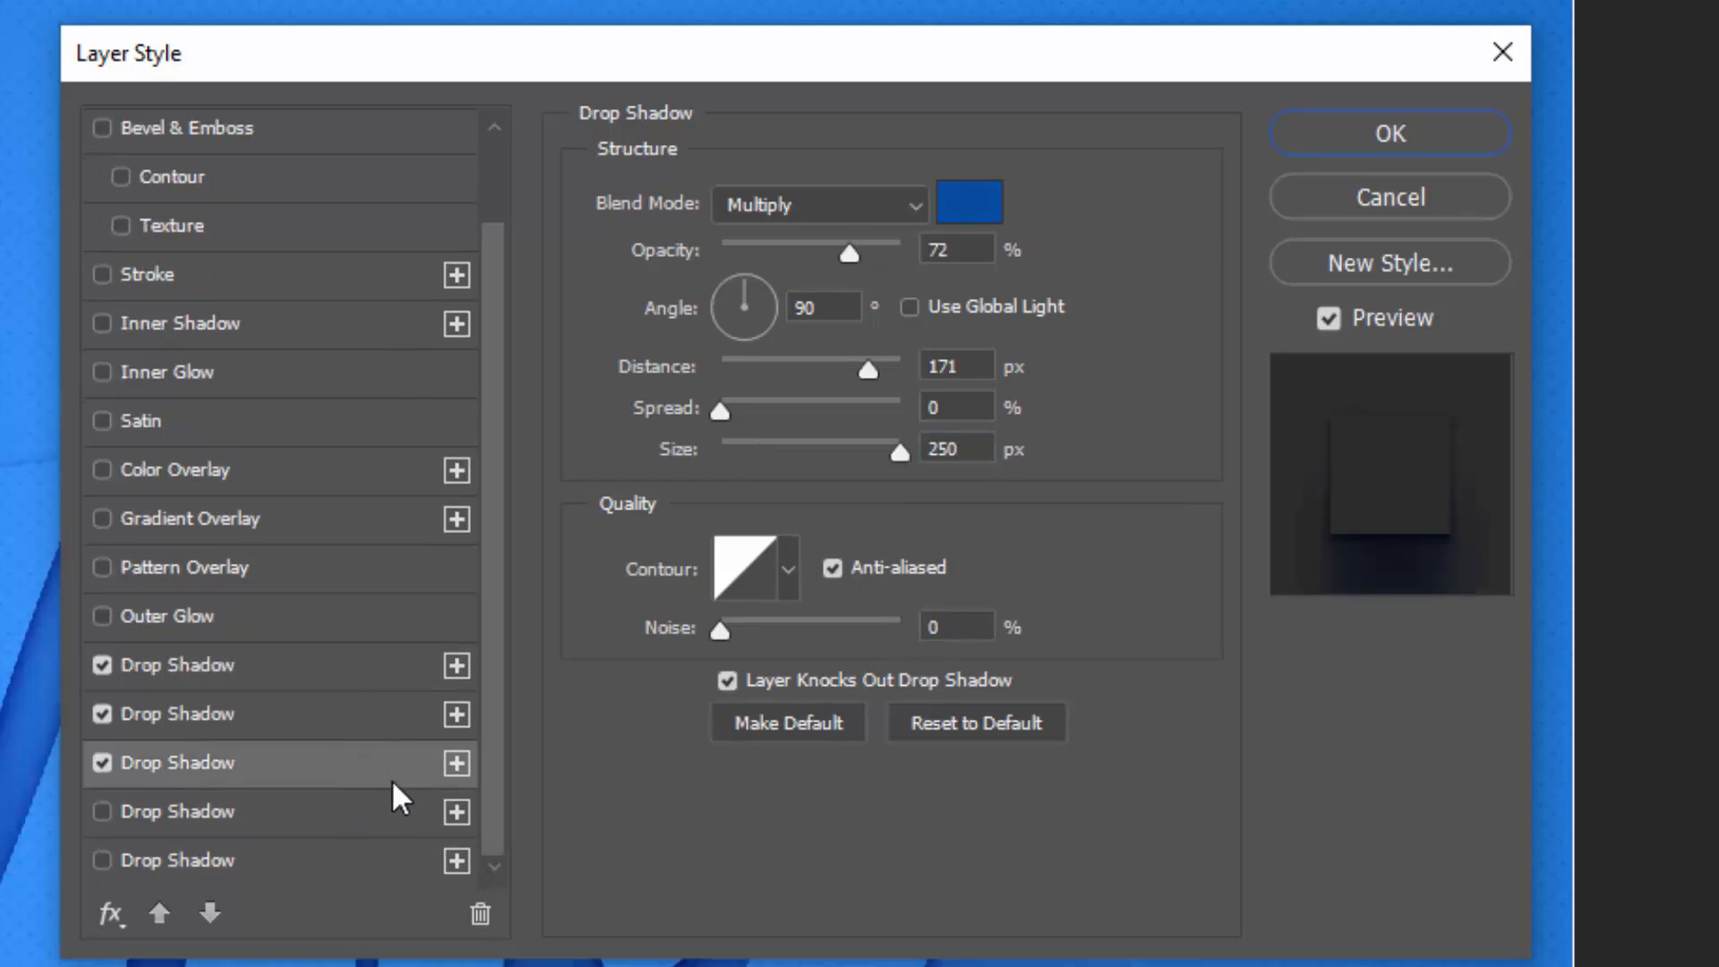
pyautogui.click(972, 208)
pyautogui.moveTo(970, 488); pyautogui.dragTo(973, 466)
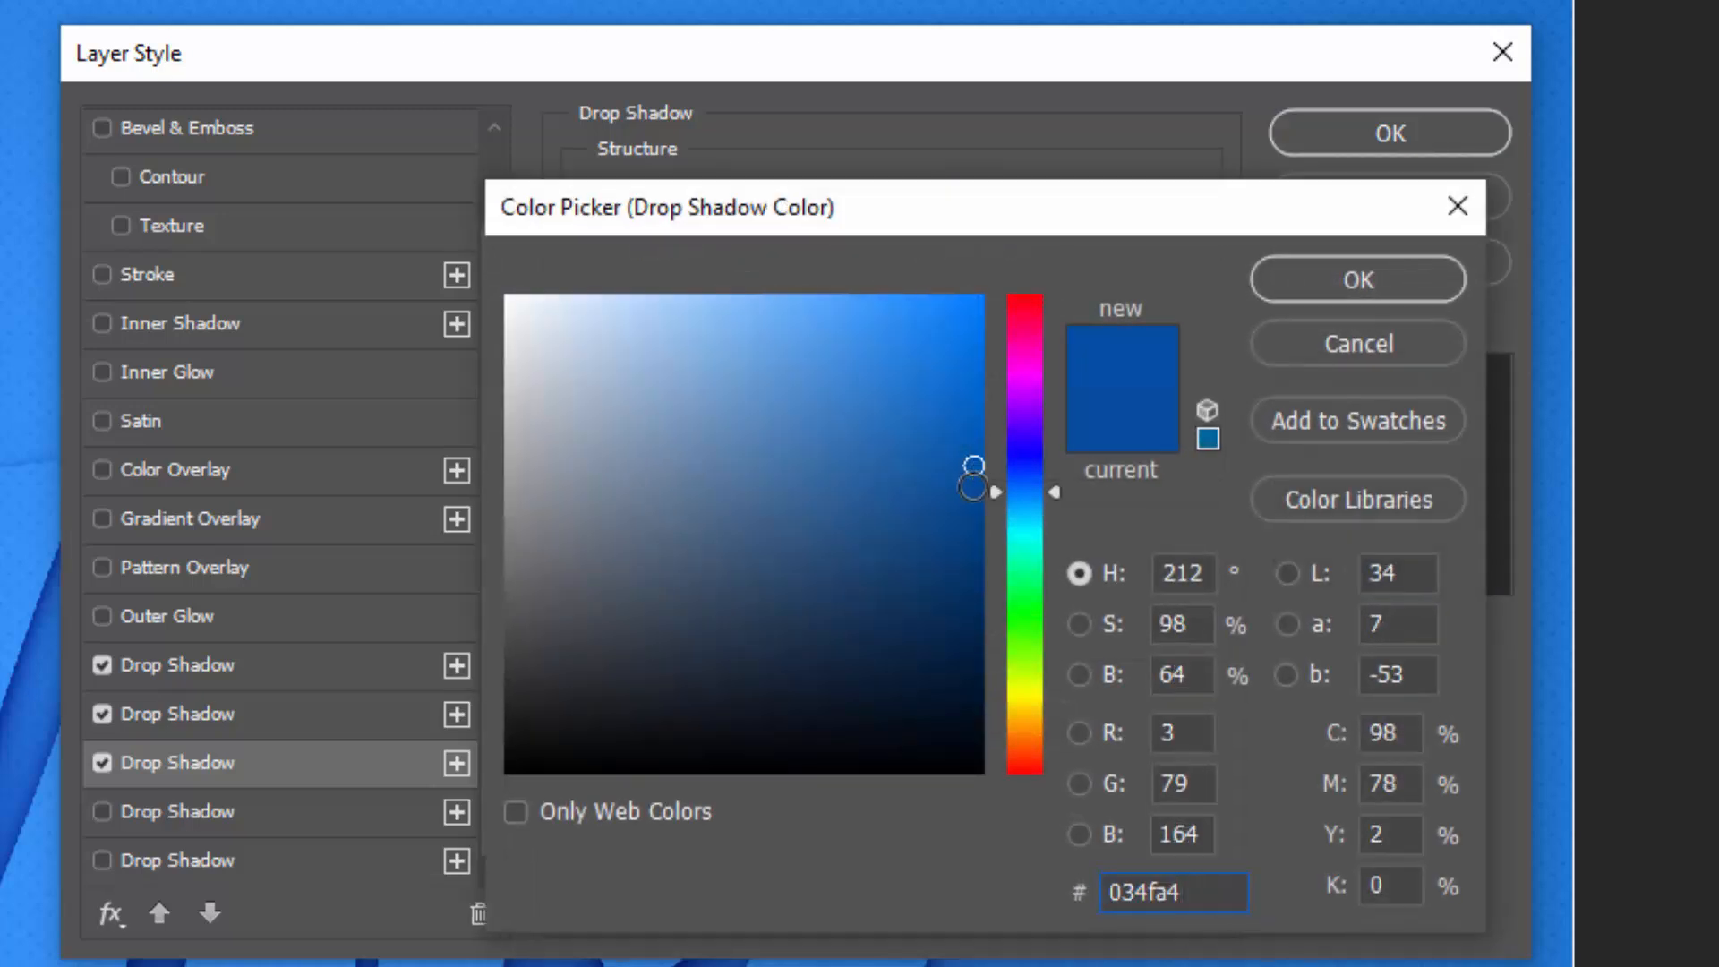
pyautogui.click(1332, 269)
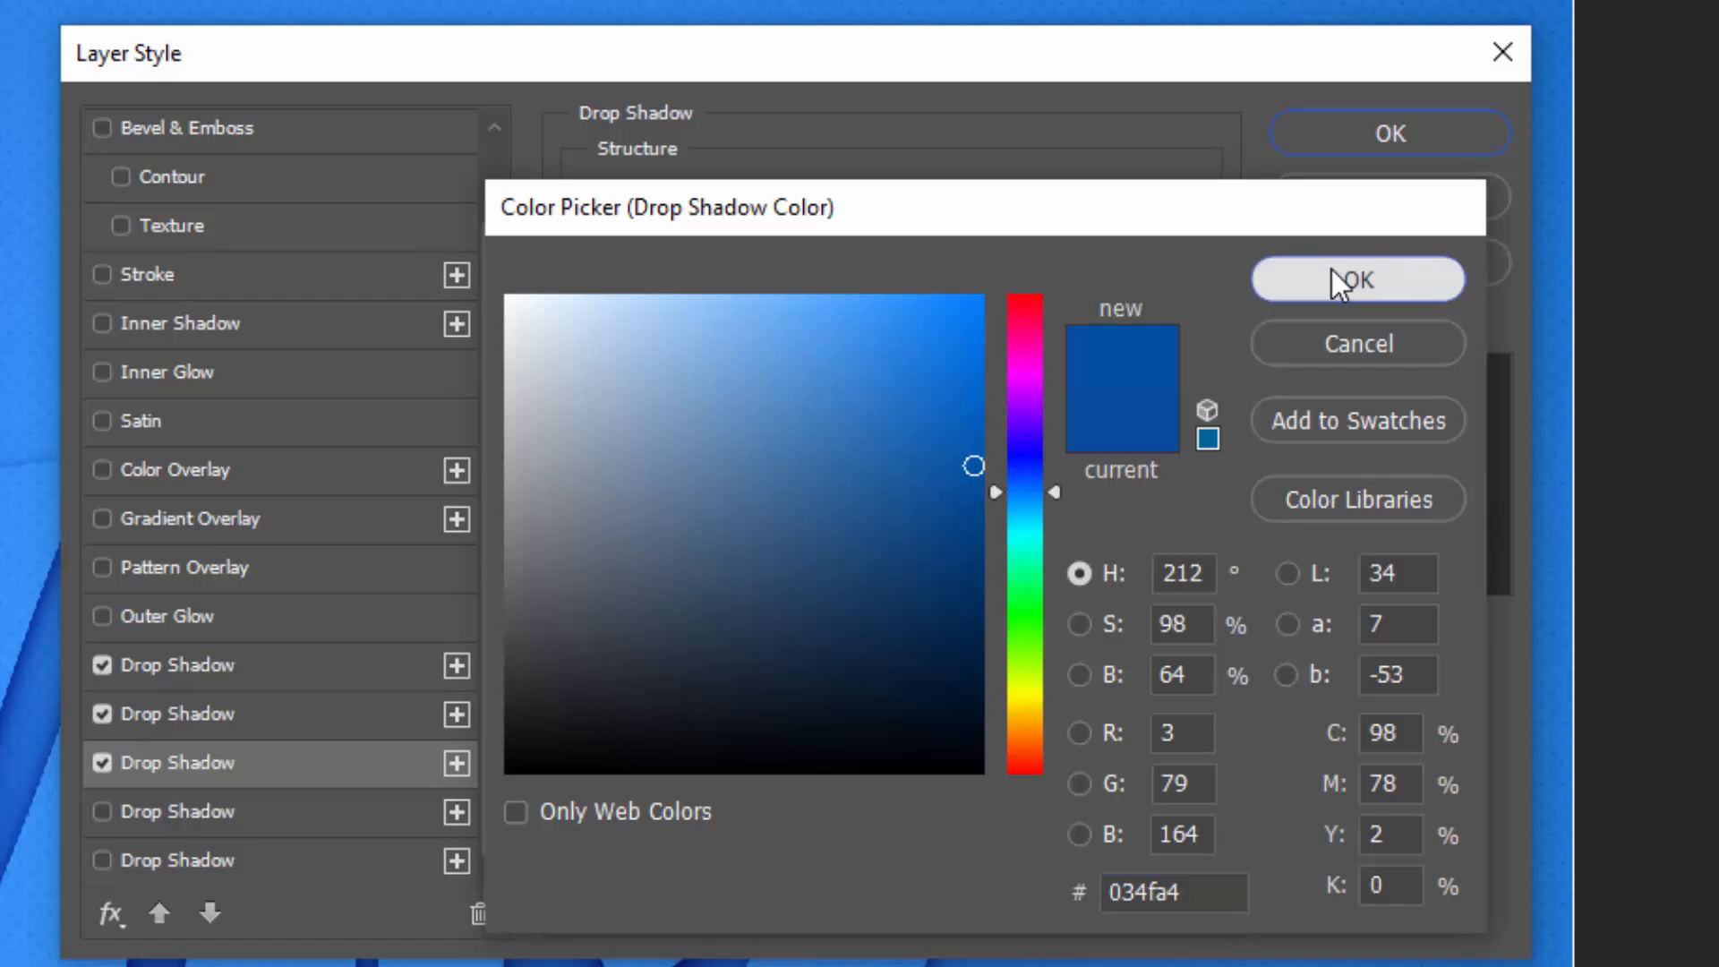
# Set the third Drop Shadow's distance to 41 px and its size to 70 px
pyautogui.click(958, 251)
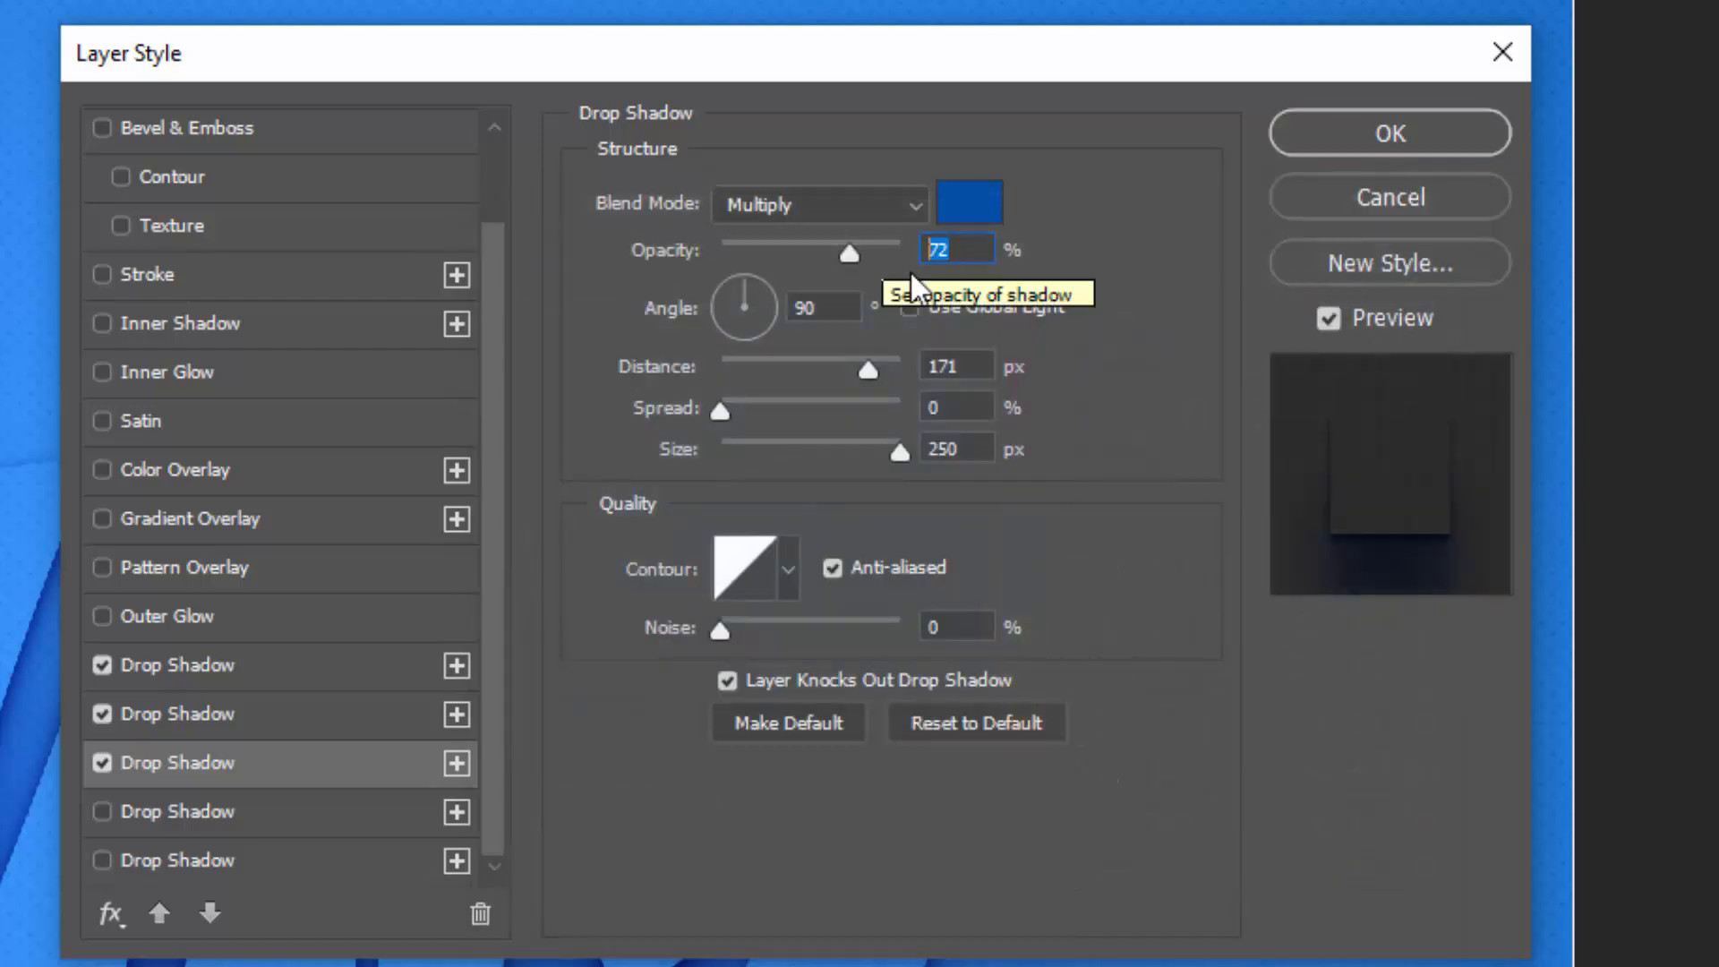
pyautogui.click(940, 366)
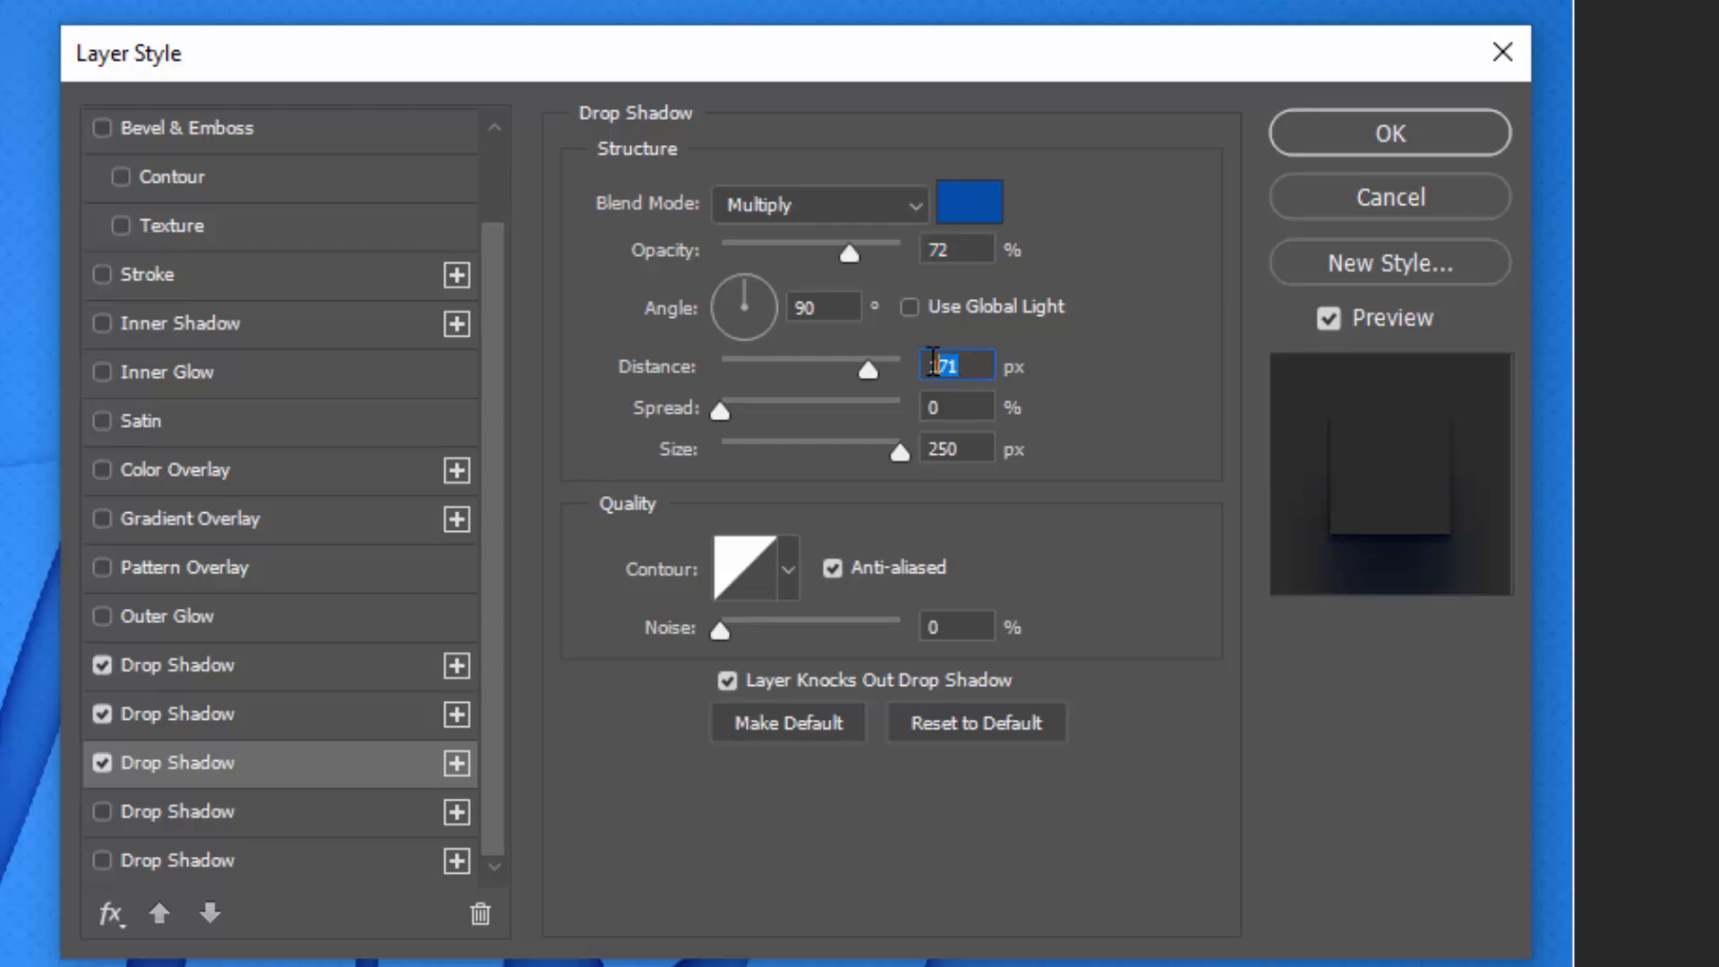
pyautogui.write('41')
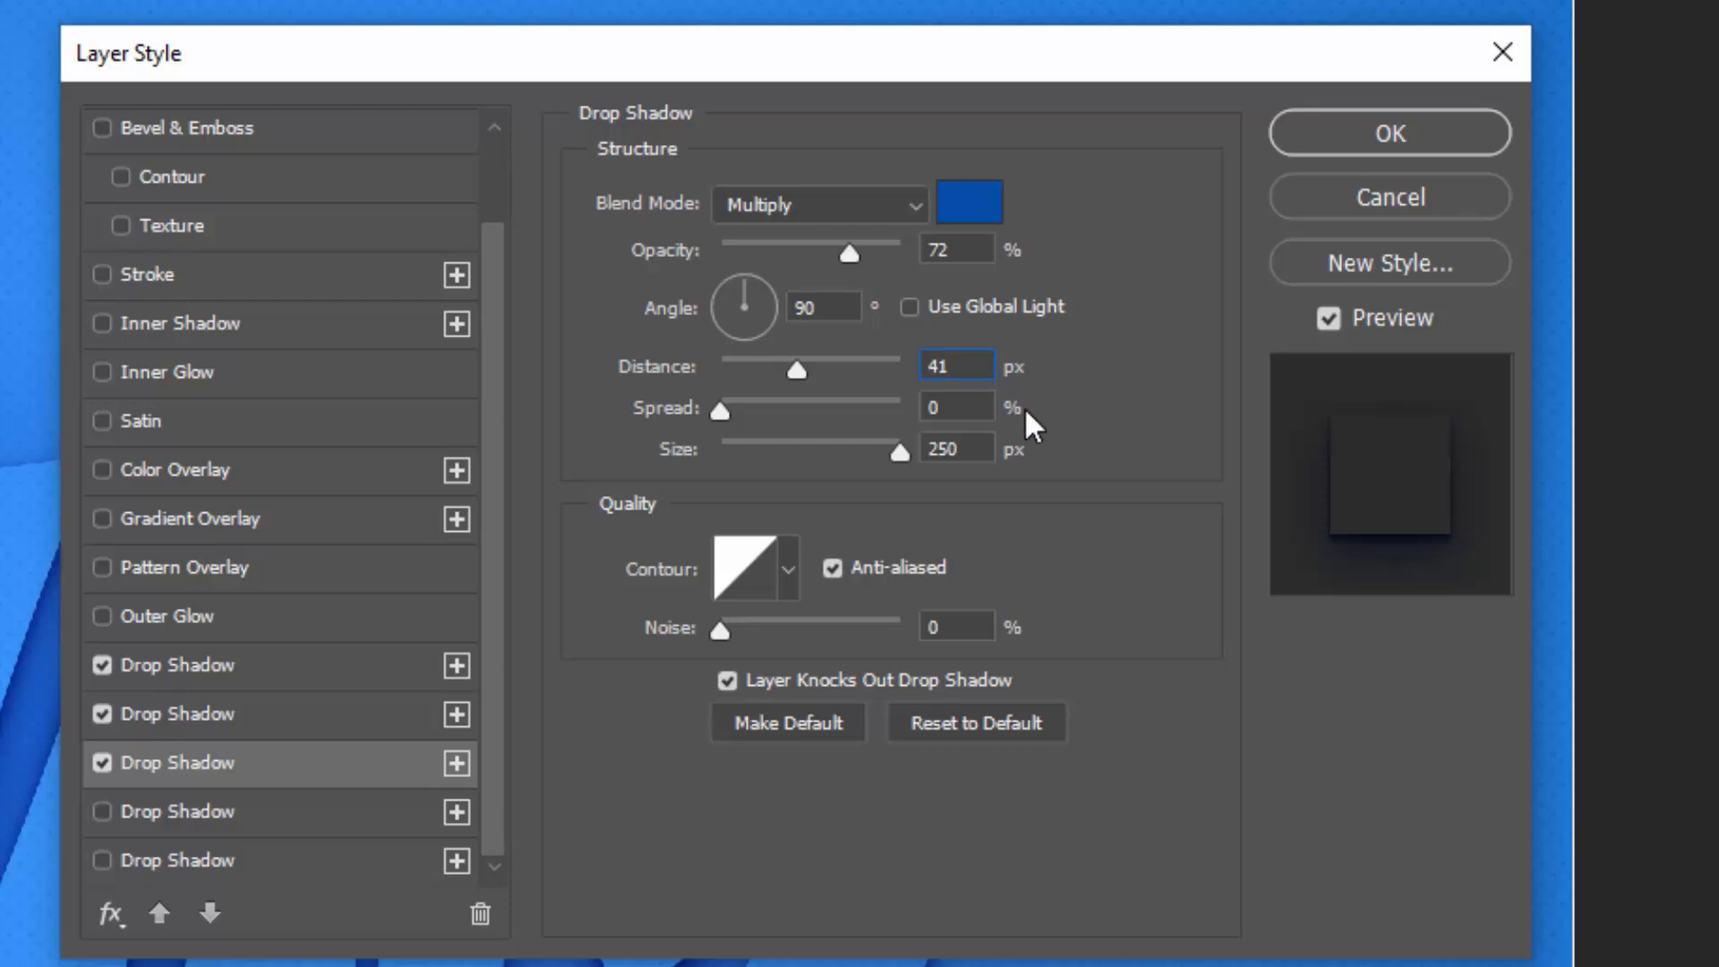
pyautogui.click(976, 453)
pyautogui.write('70')
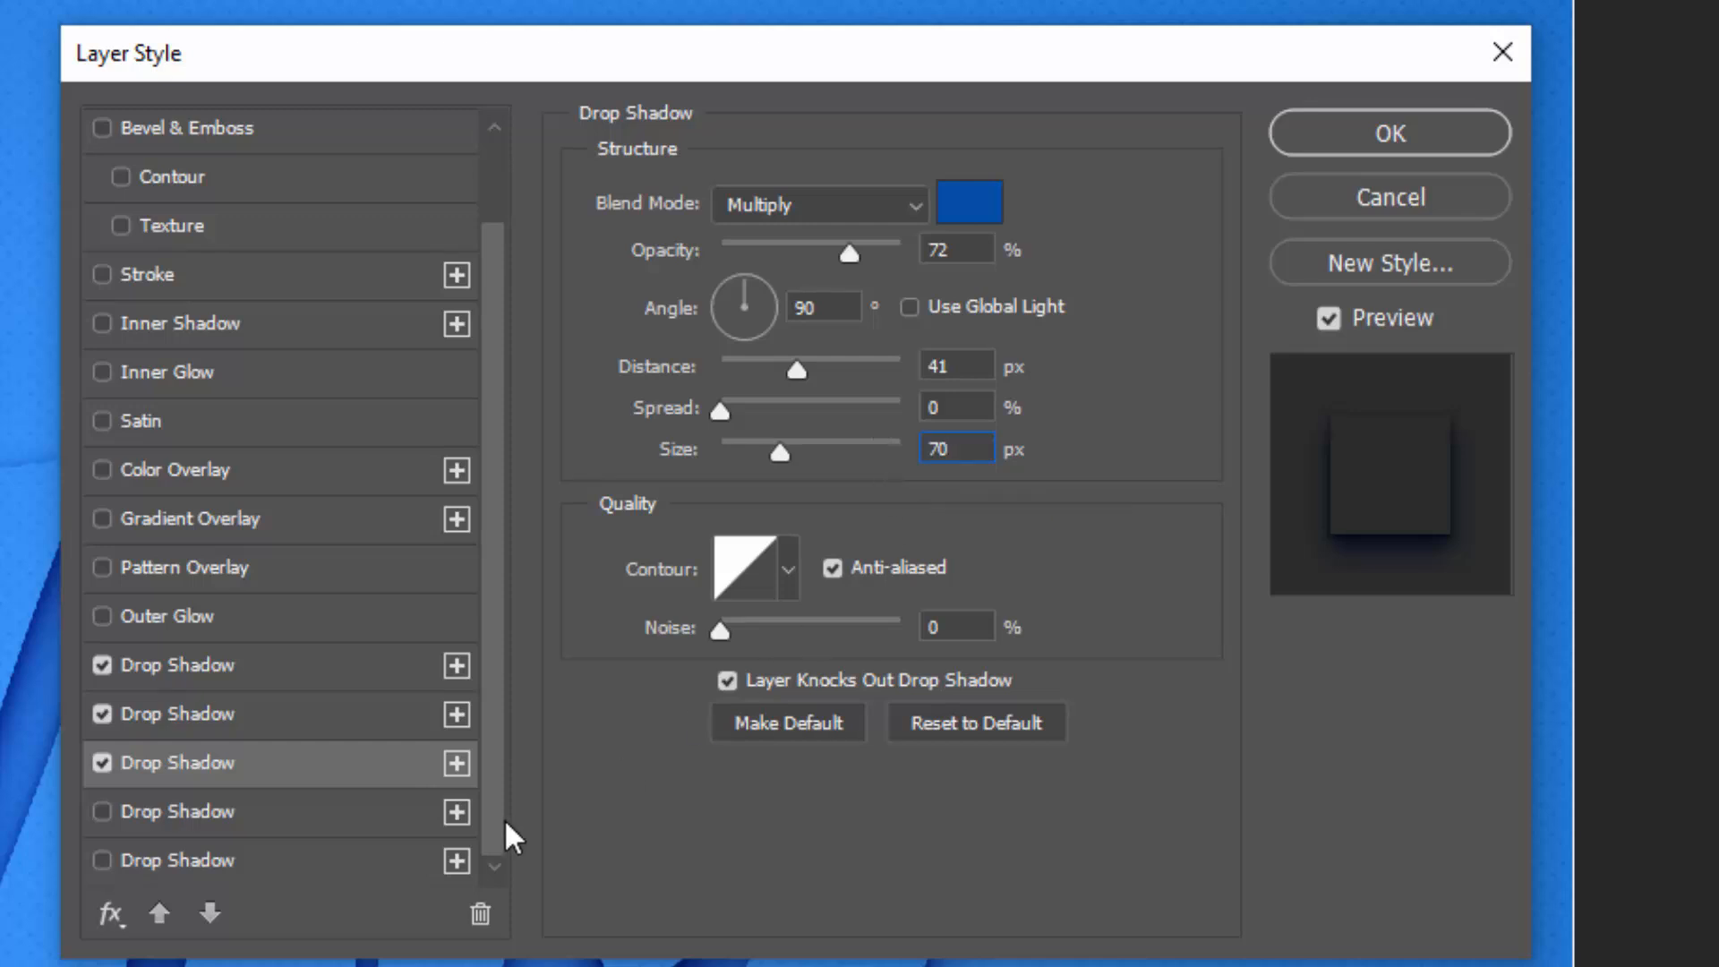
# Enable the fourth Drop Shadow and change its colour to 034fa4
pyautogui.click(309, 830)
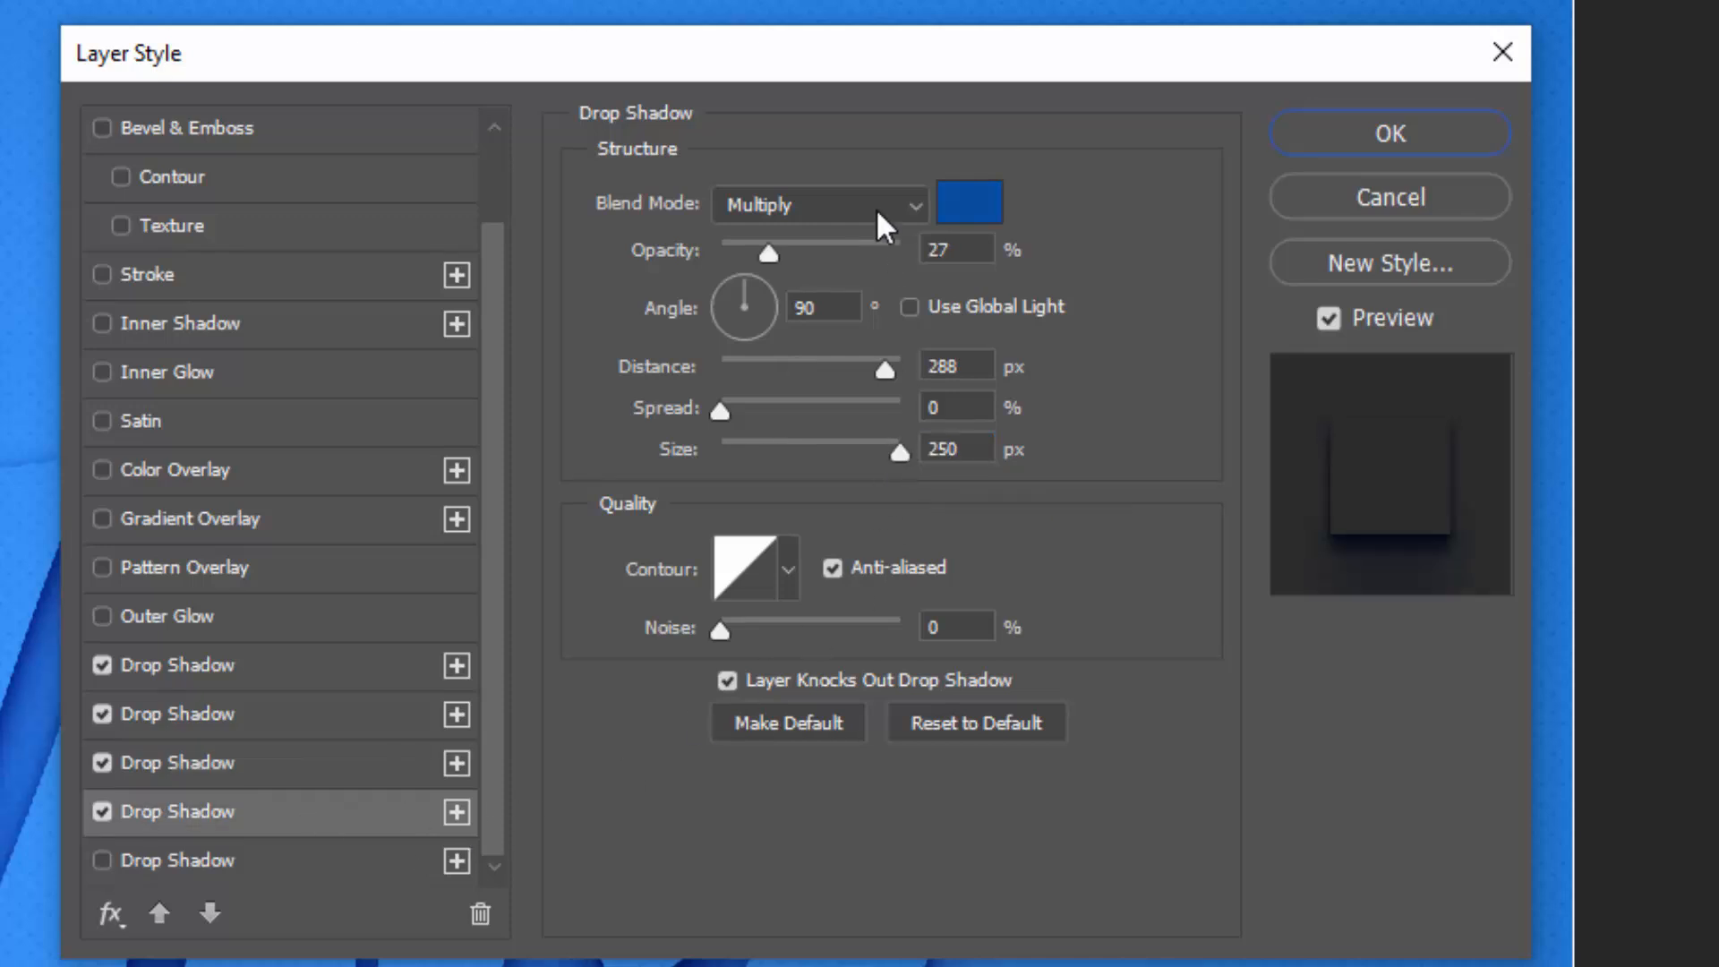
pyautogui.click(968, 220)
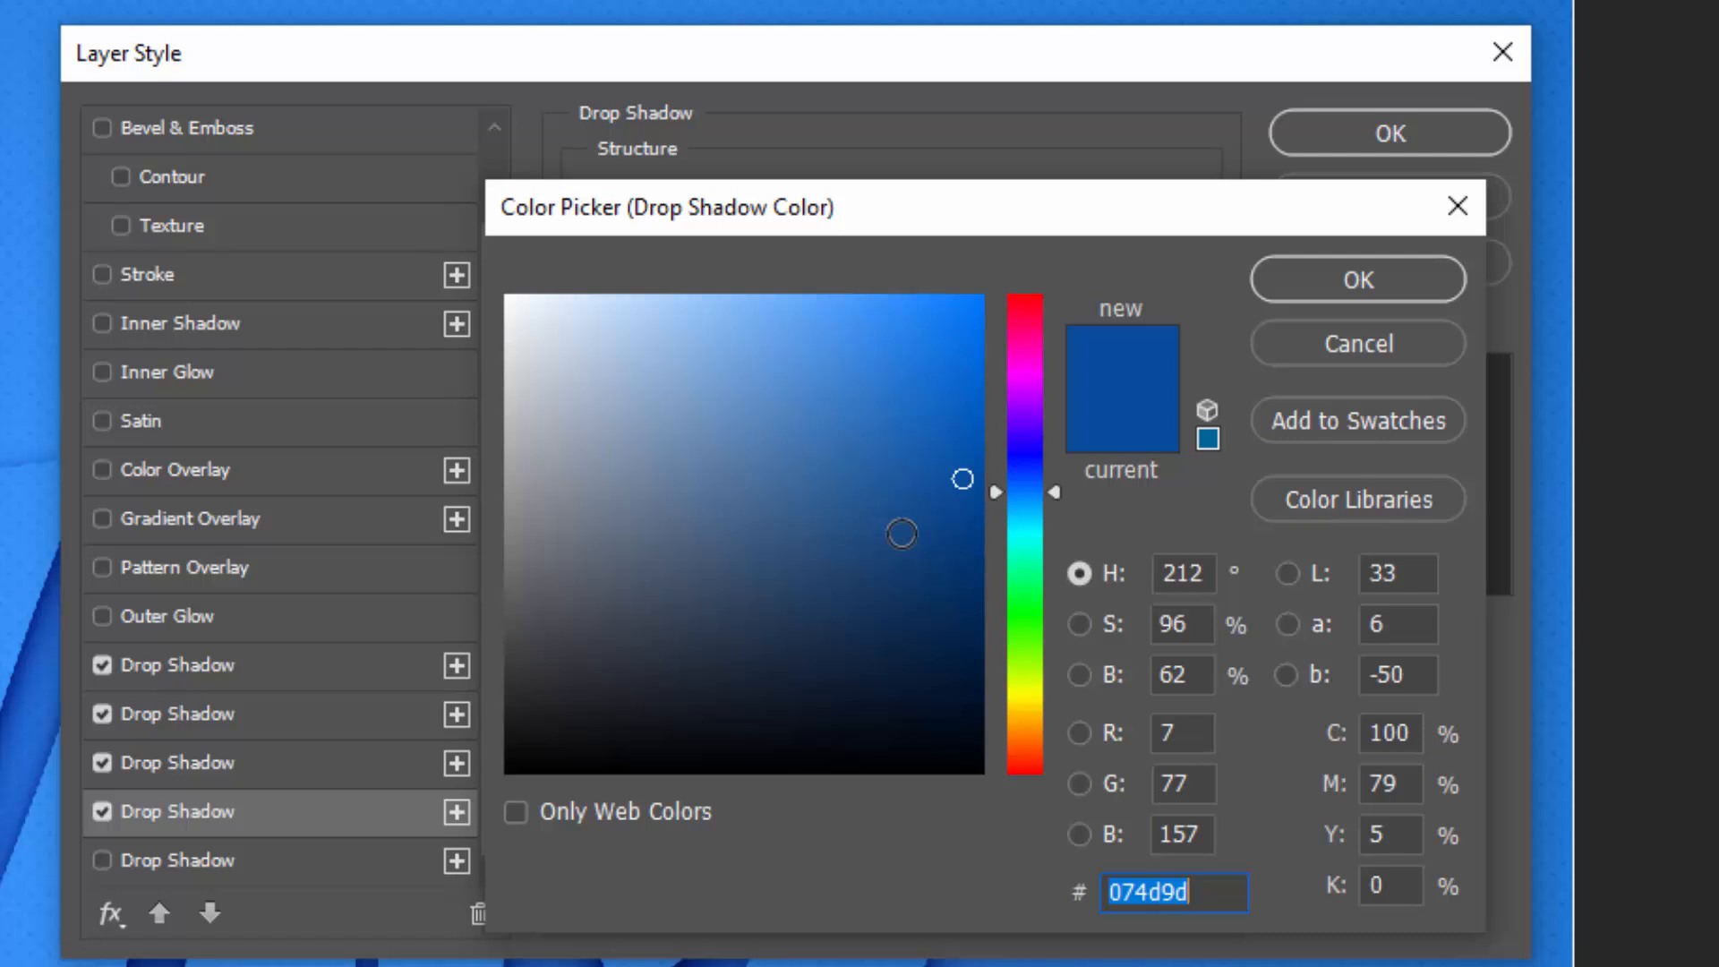
pyautogui.write('034fa4')
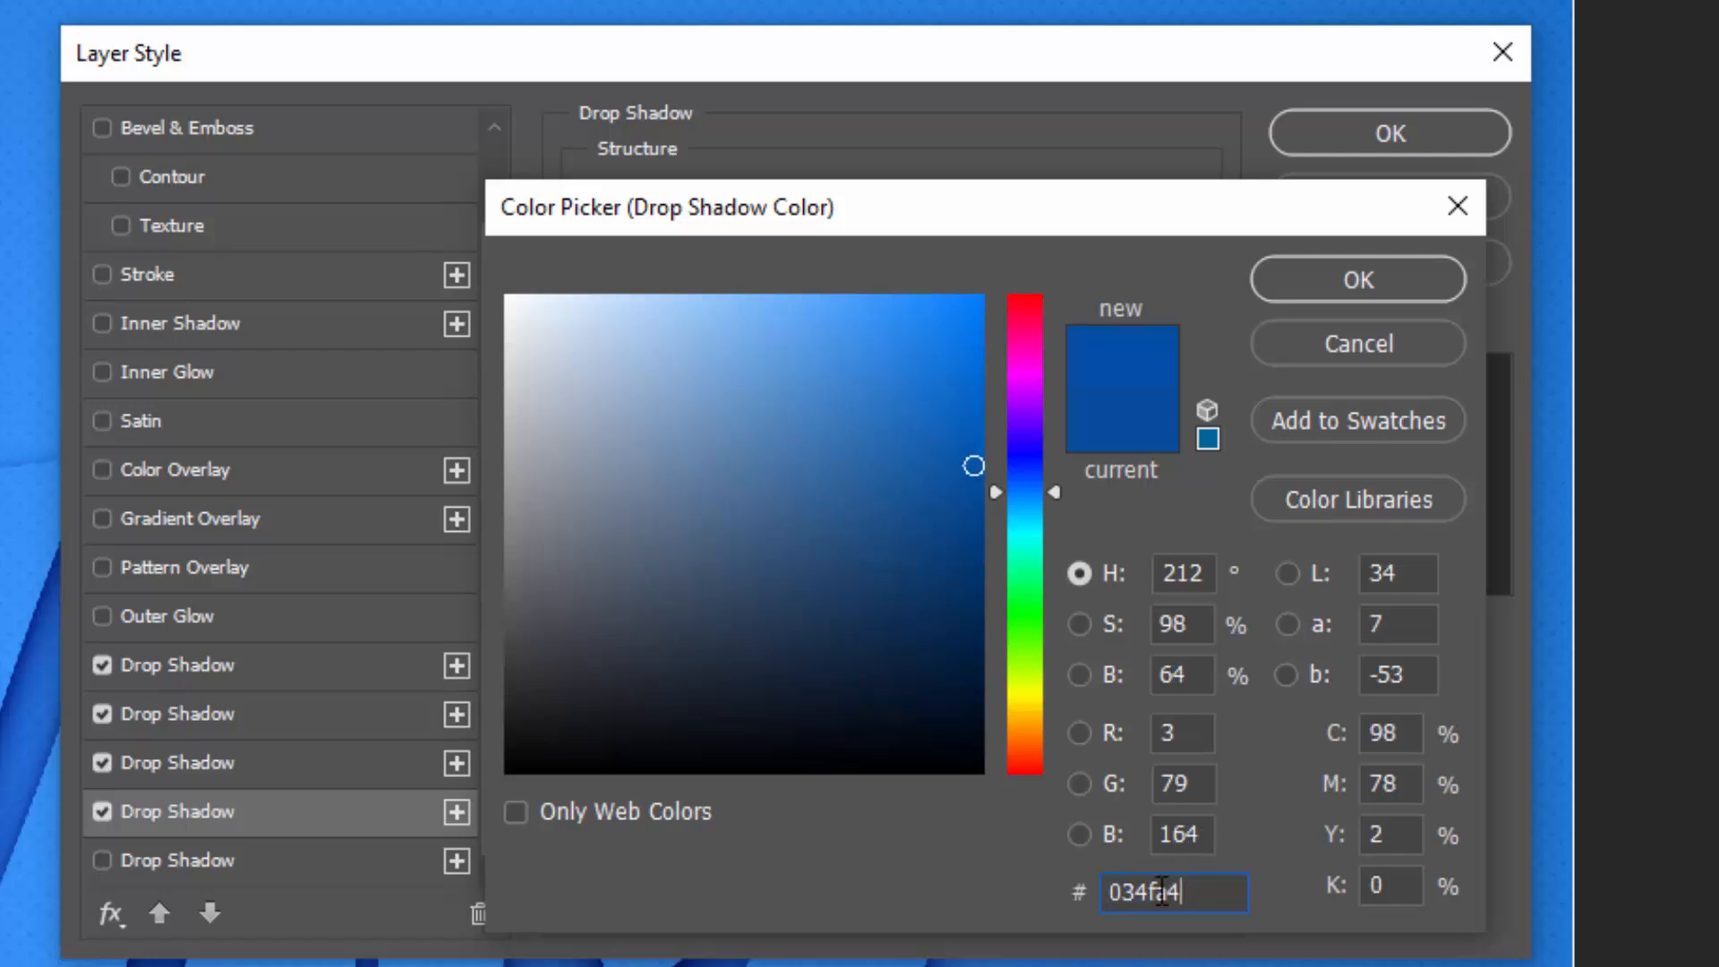
pyautogui.click(1336, 286)
# Set the fourth Drop Shadow's distance to 68 px and its size to 110 px
pyautogui.click(951, 250)
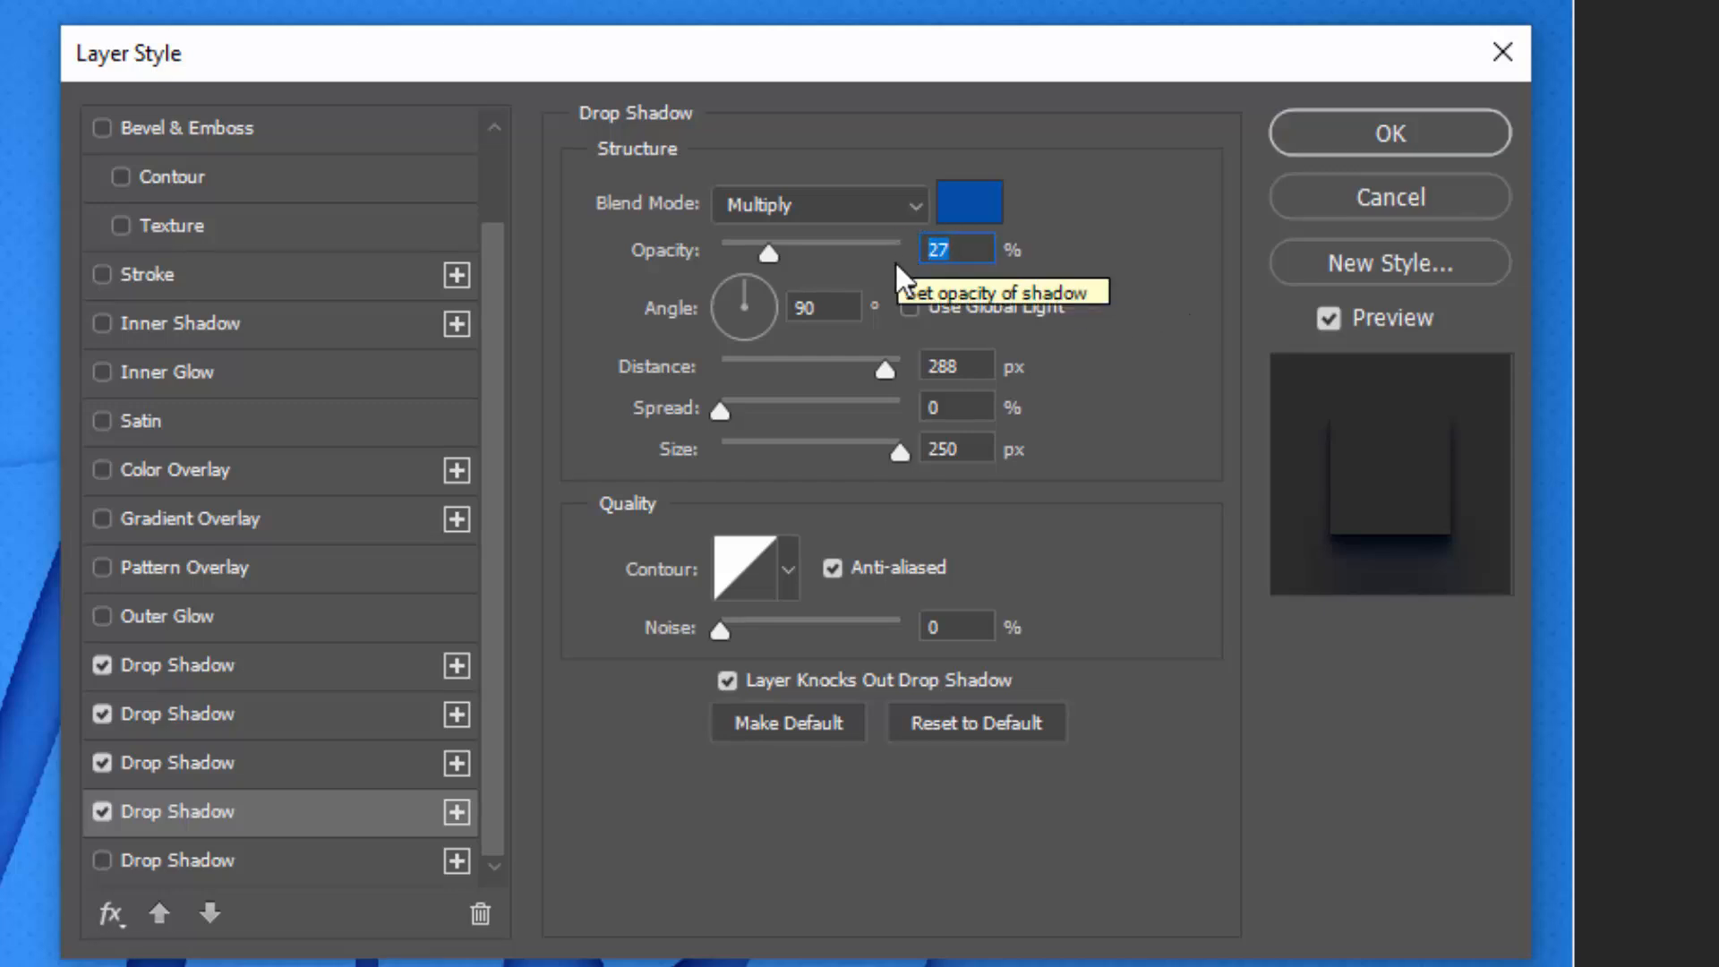
pyautogui.click(957, 365)
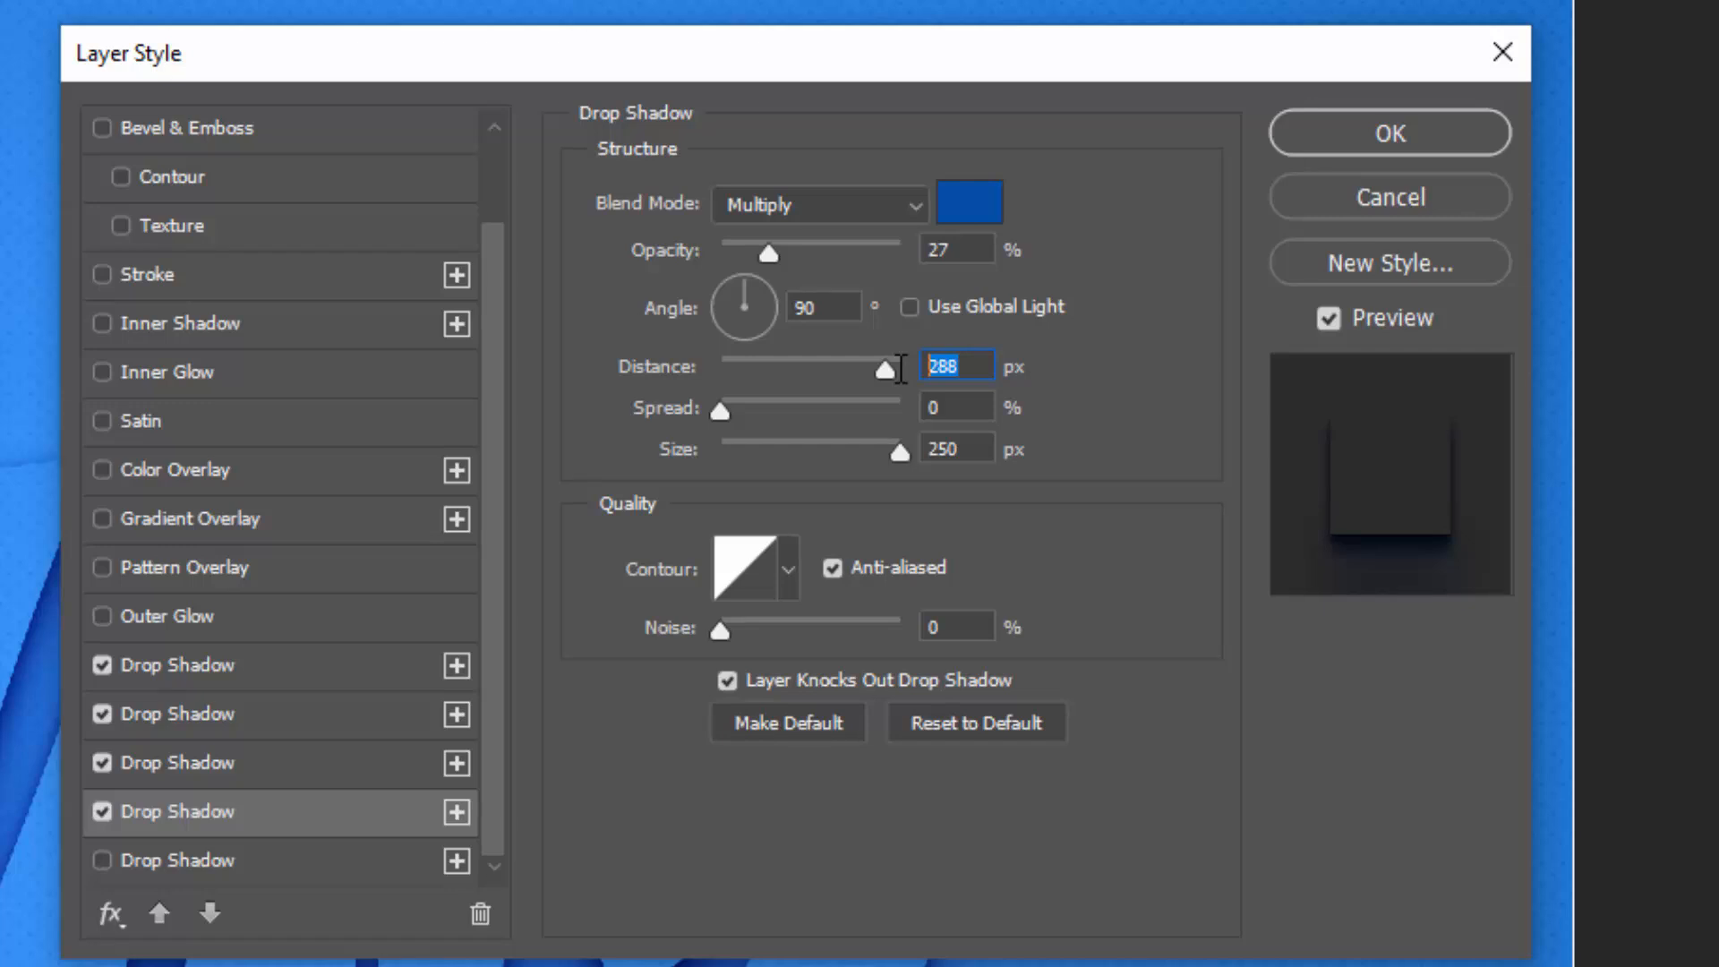
pyautogui.write('68')
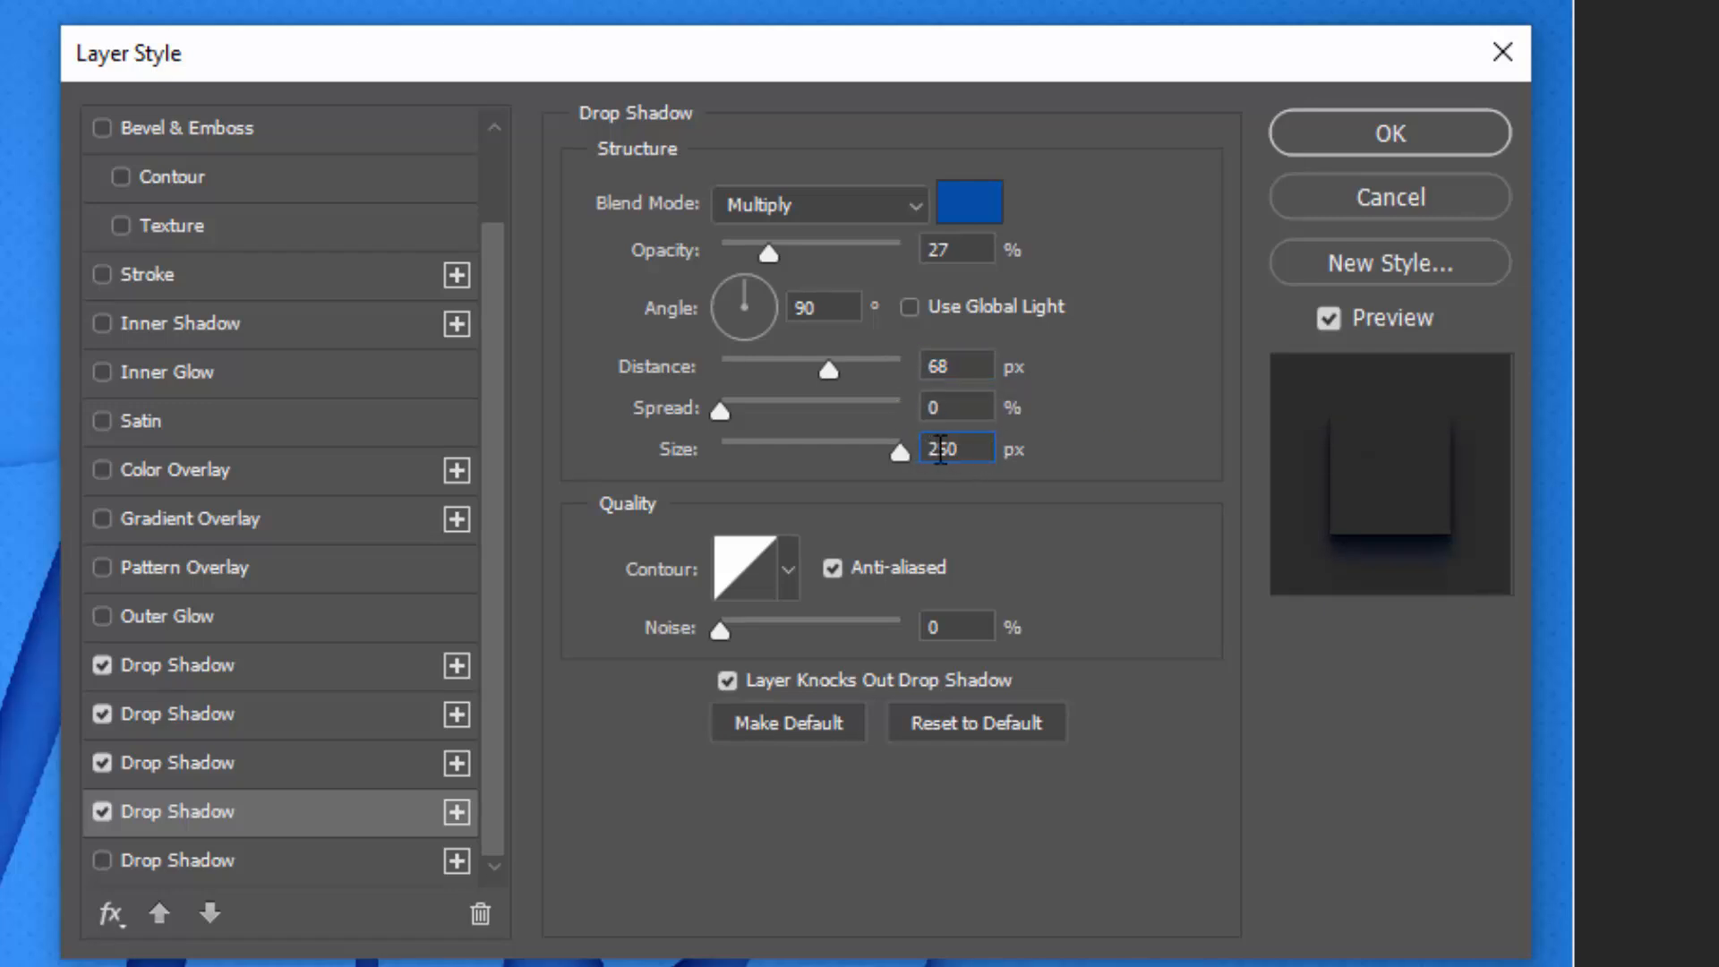
pyautogui.doubleClick(961, 452)
pyautogui.write('110')
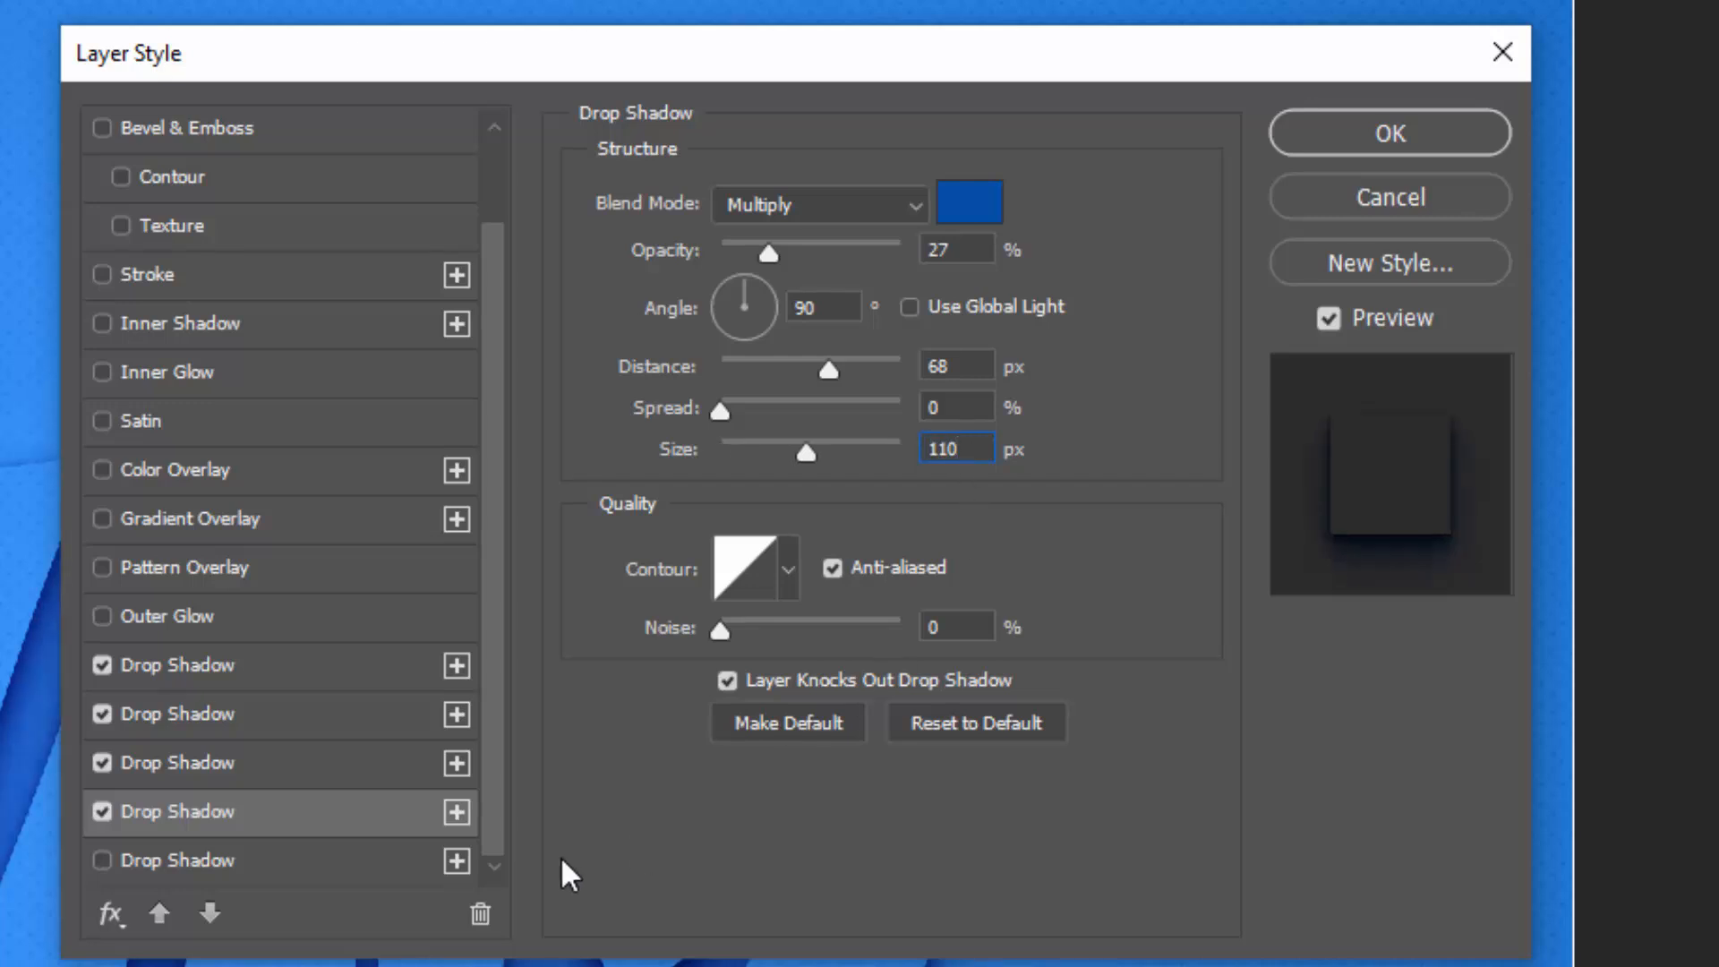
# Enable the fifth Drop Shadow and change its colour to 034fa4
pyautogui.click(299, 868)
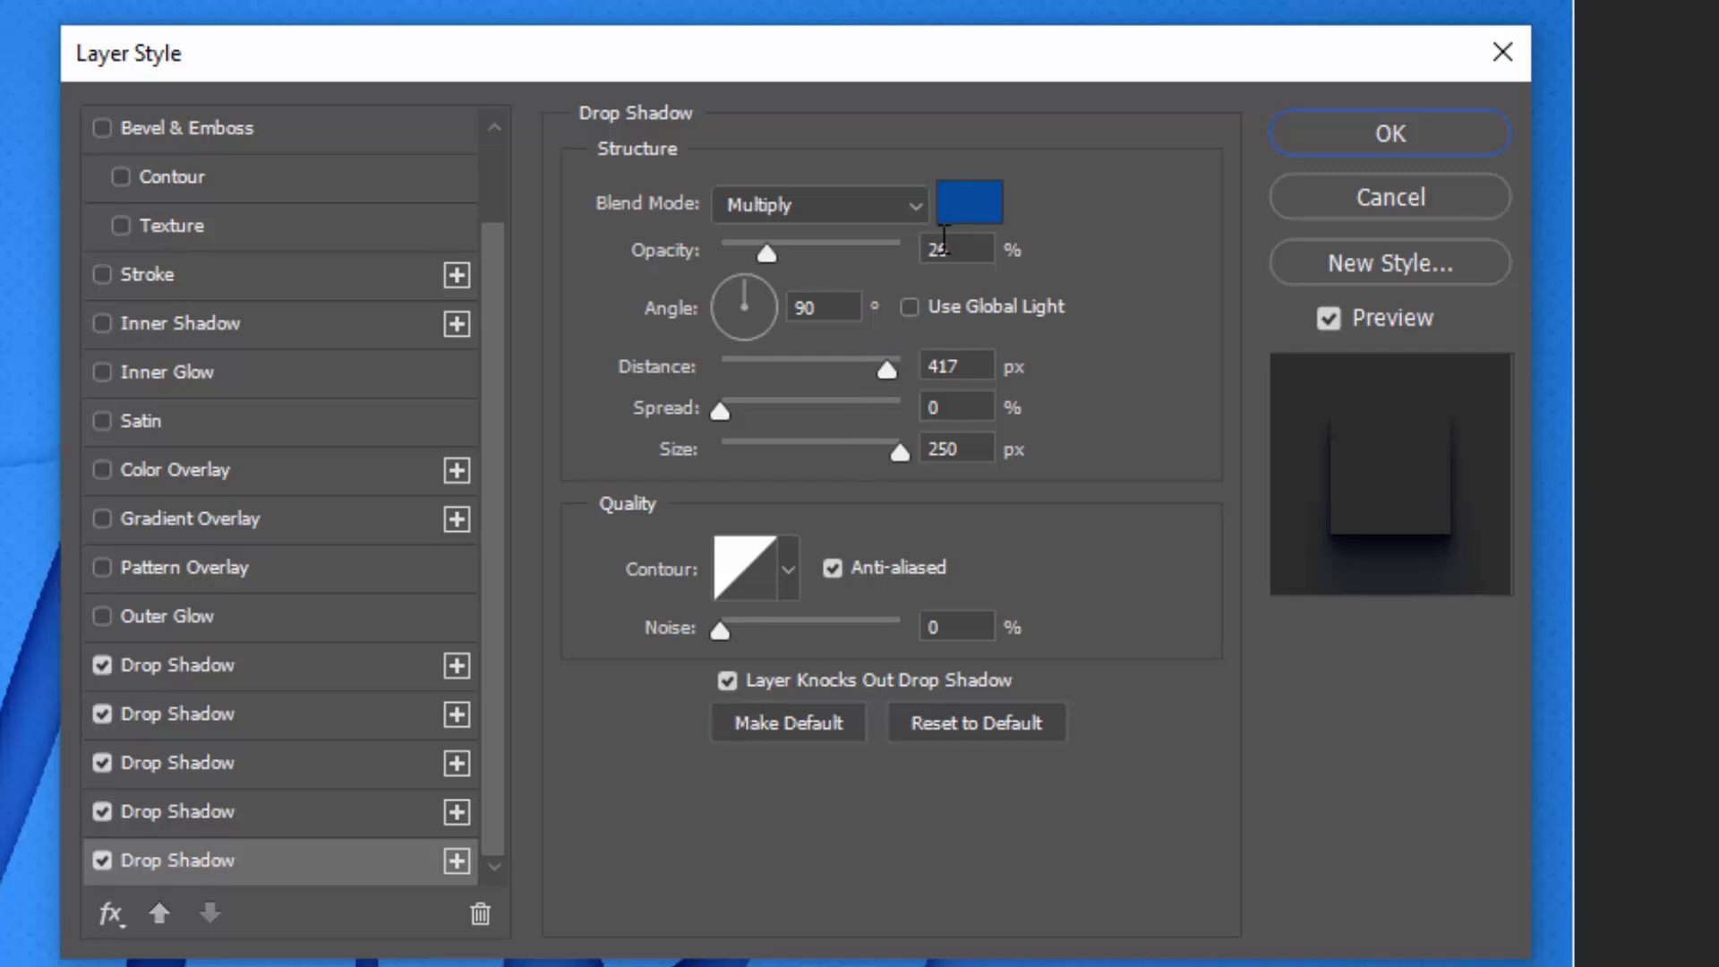
pyautogui.click(955, 212)
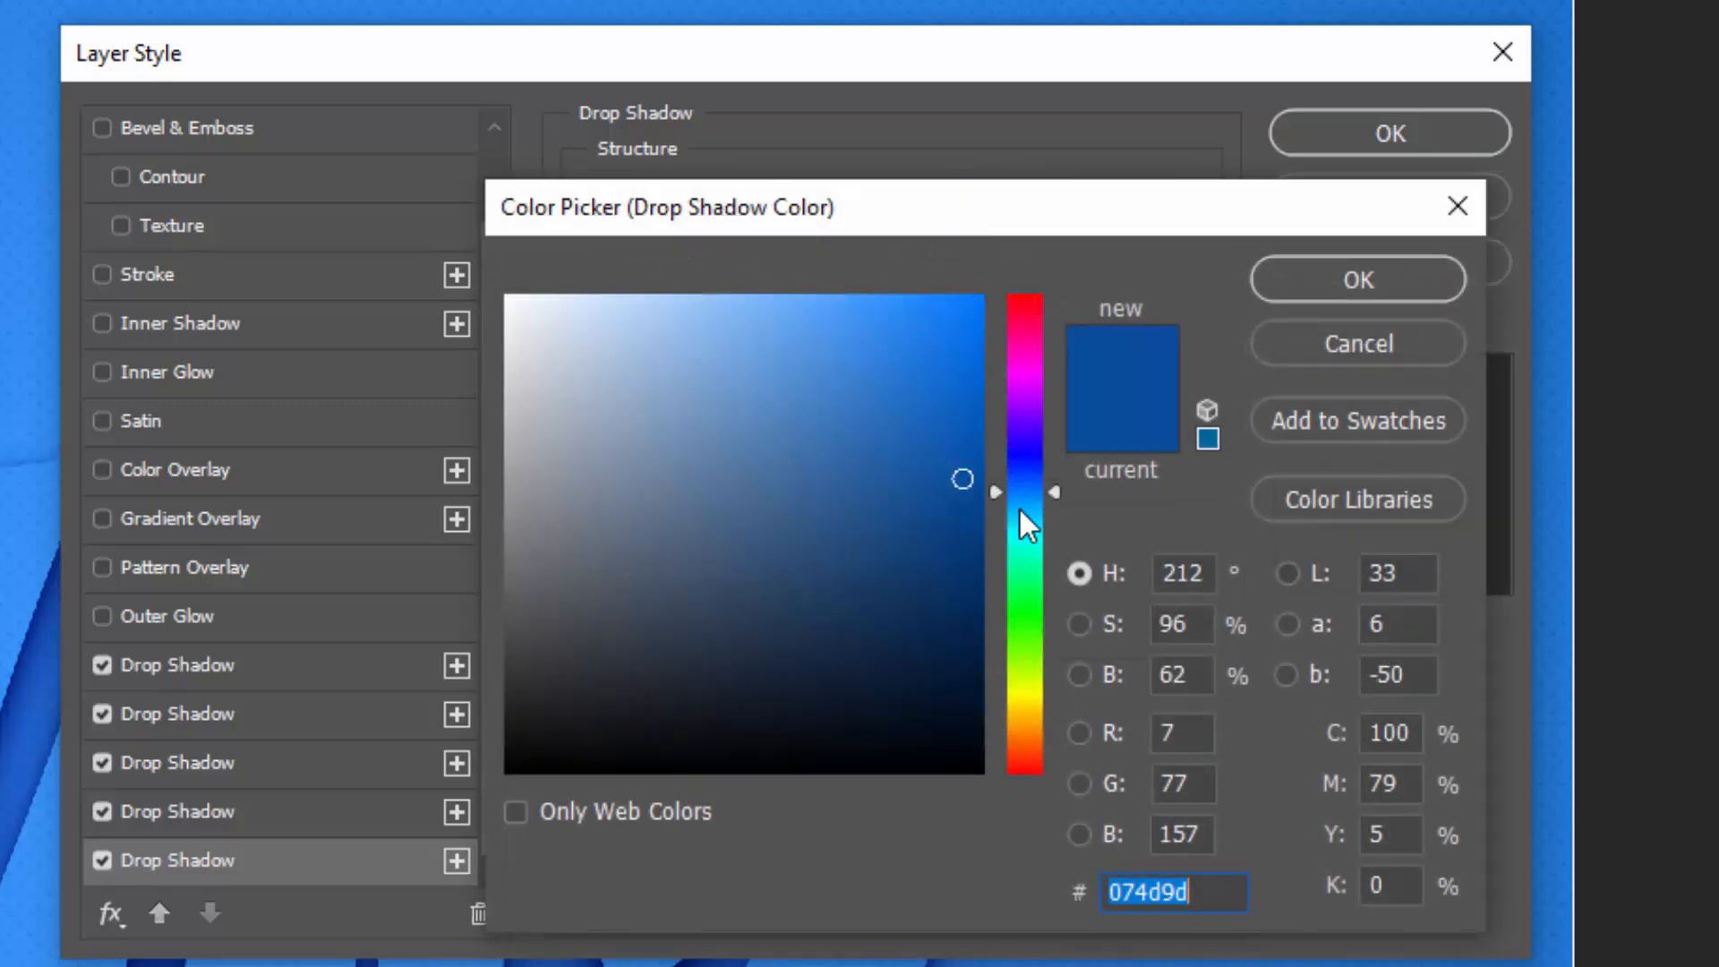
pyautogui.write('034fa4')
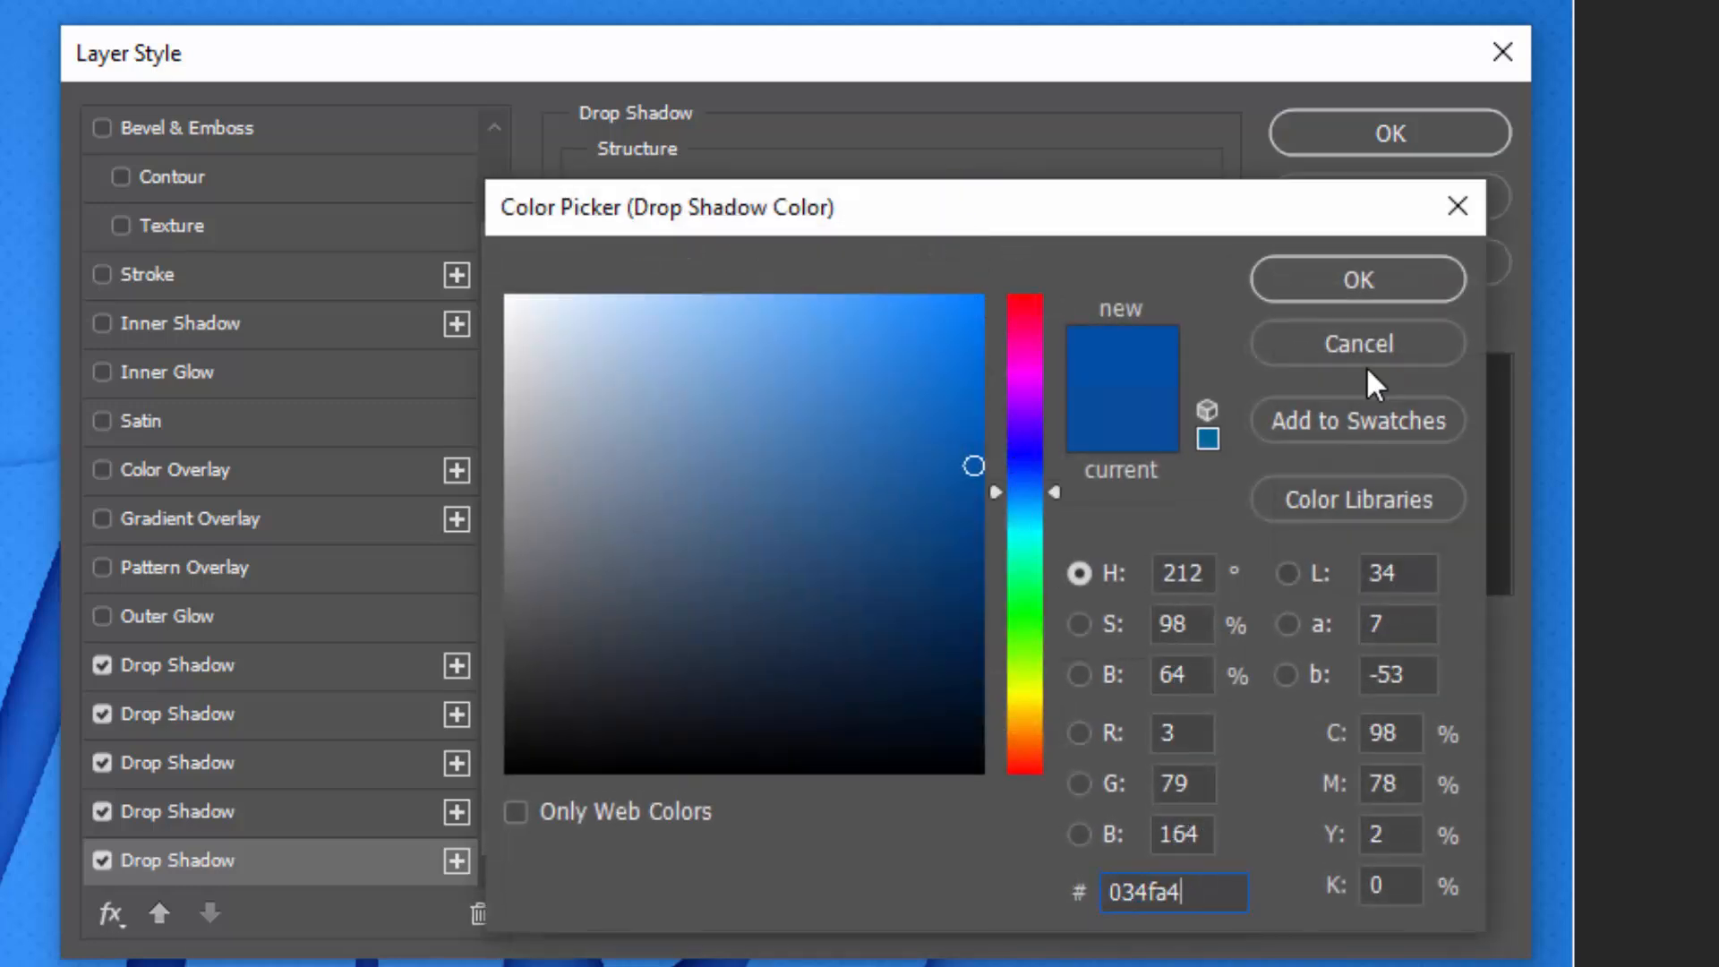
pyautogui.click(1432, 286)
# Set the fifth Drop Shadow's opacity to 25%, distance to 100 px and size to 120 px, and apply the layer style
pyautogui.click(948, 253)
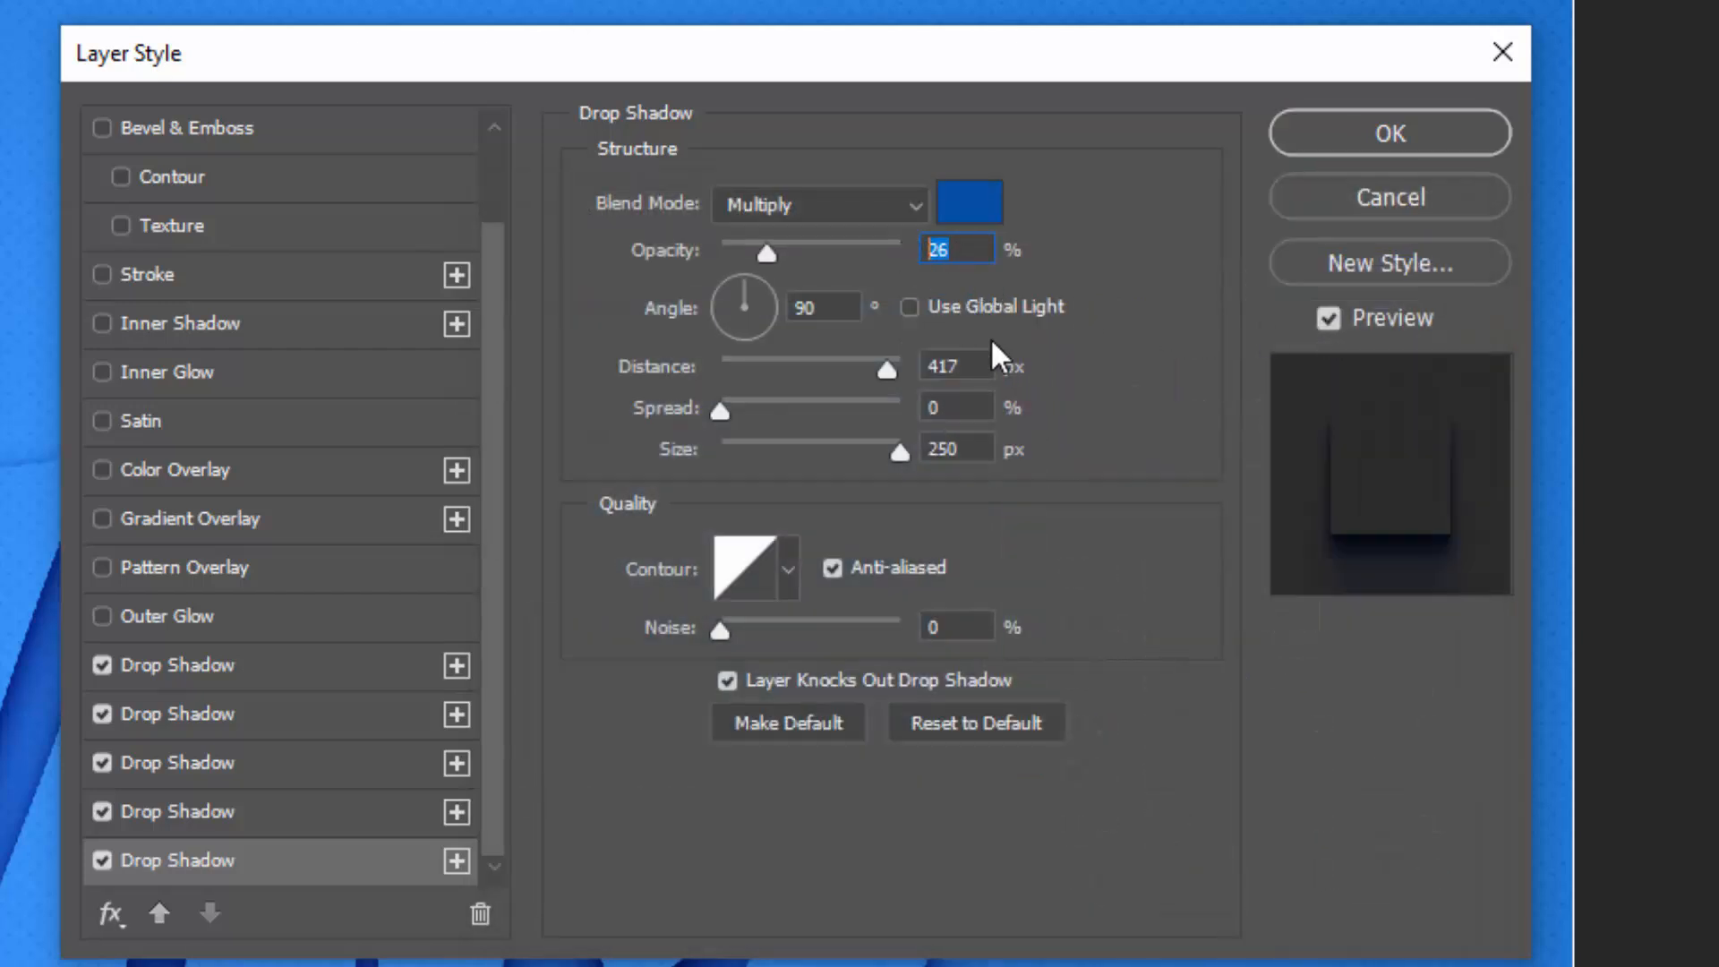
pyautogui.write('25')
pyautogui.click(926, 369)
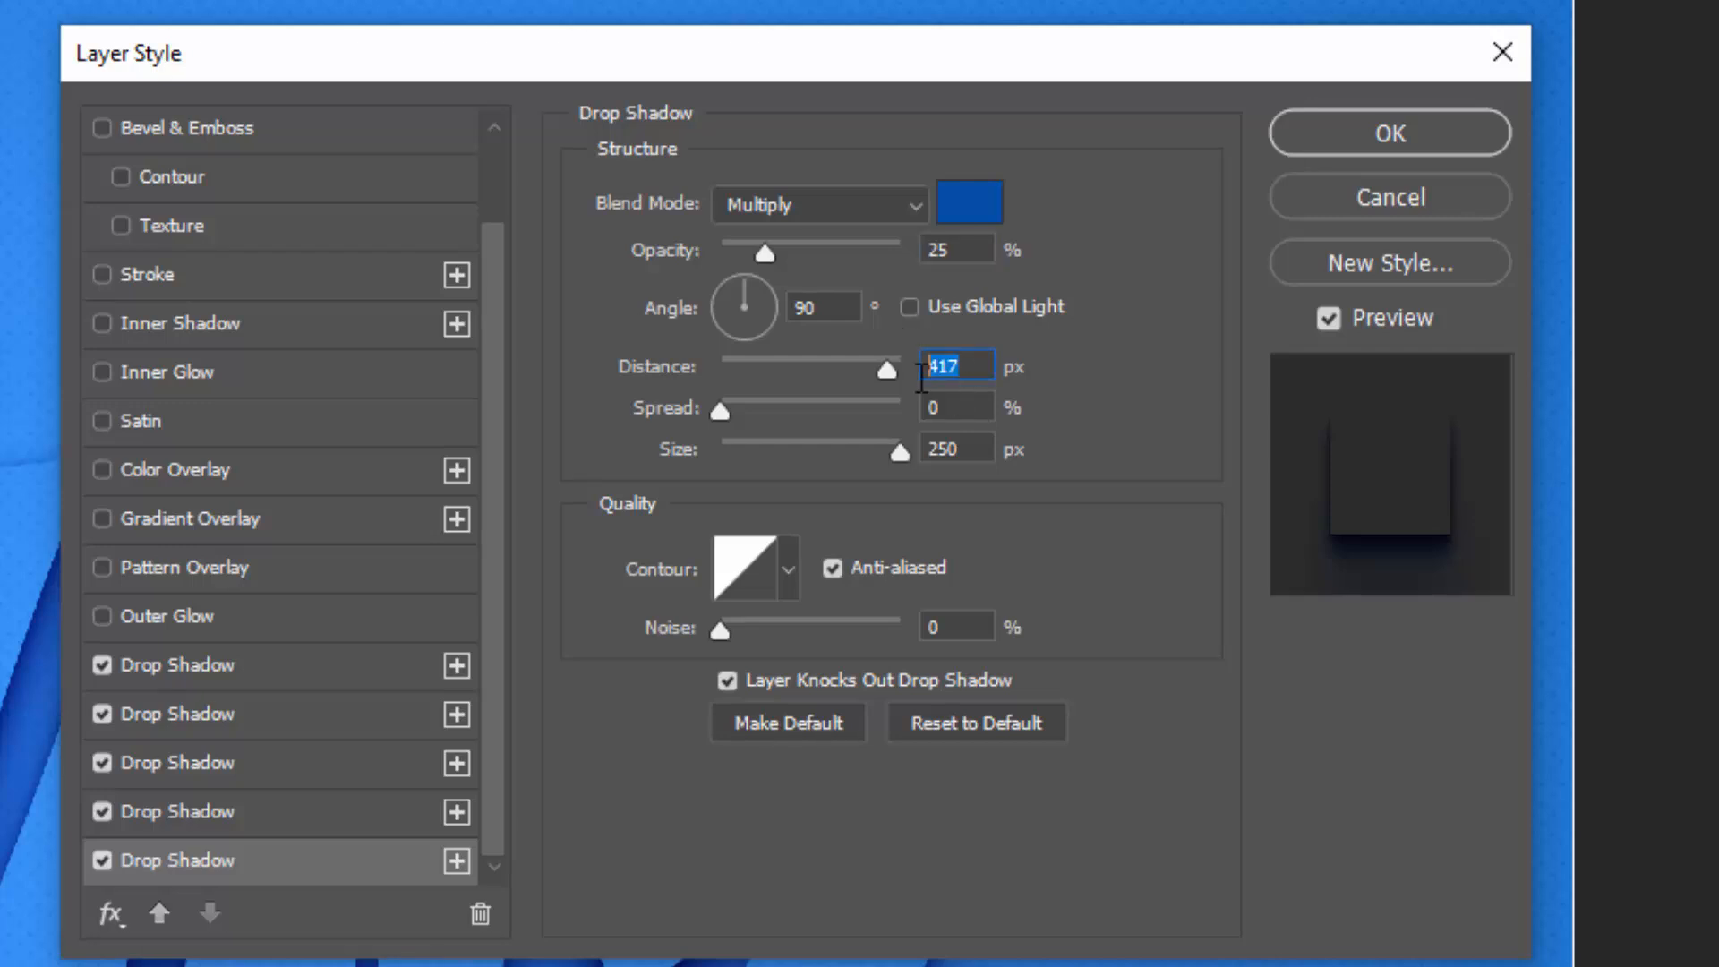
pyautogui.write('100')
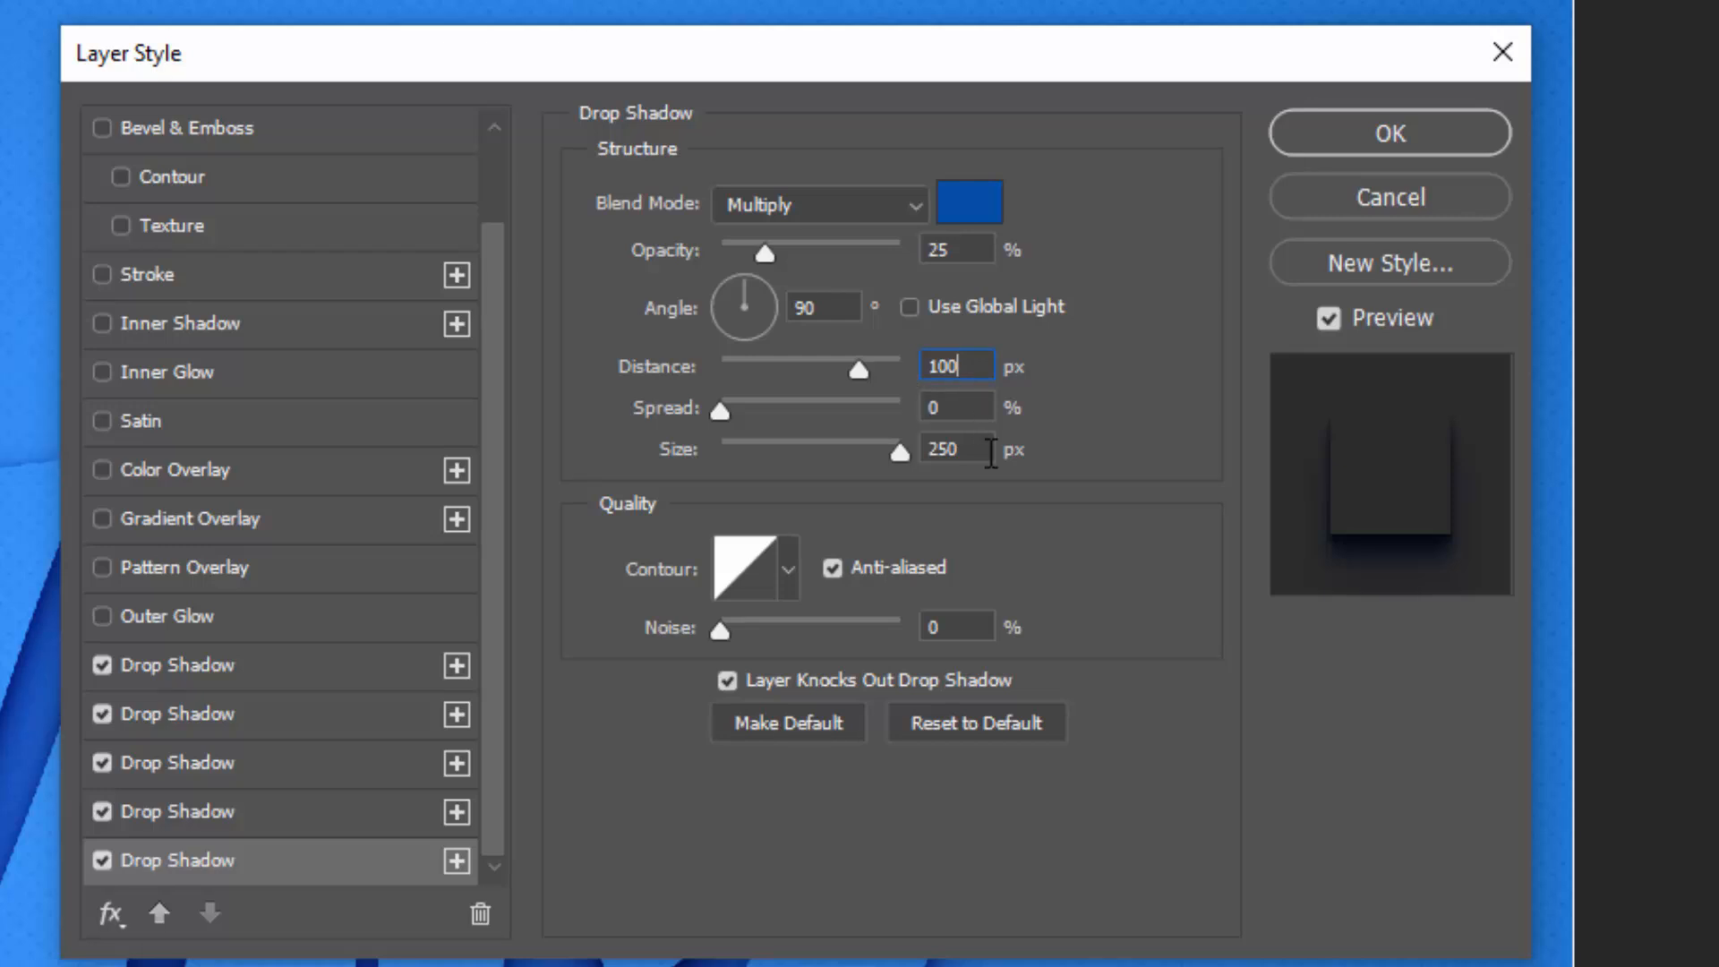
pyautogui.click(921, 450)
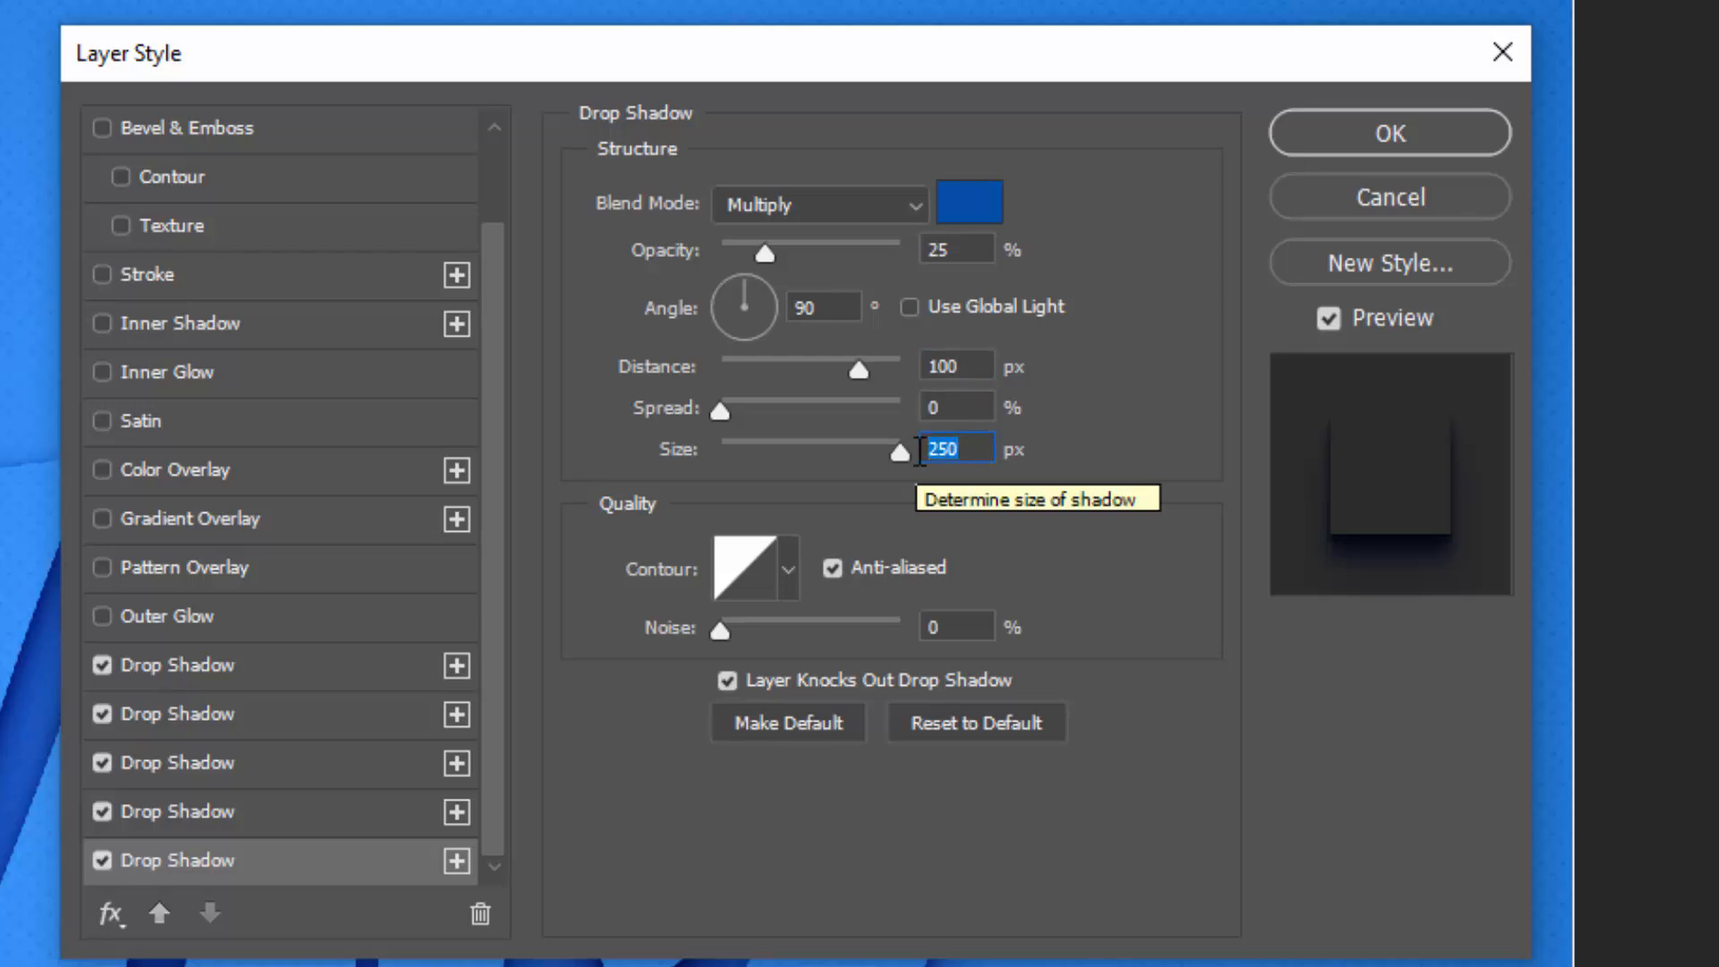
pyautogui.write('120')
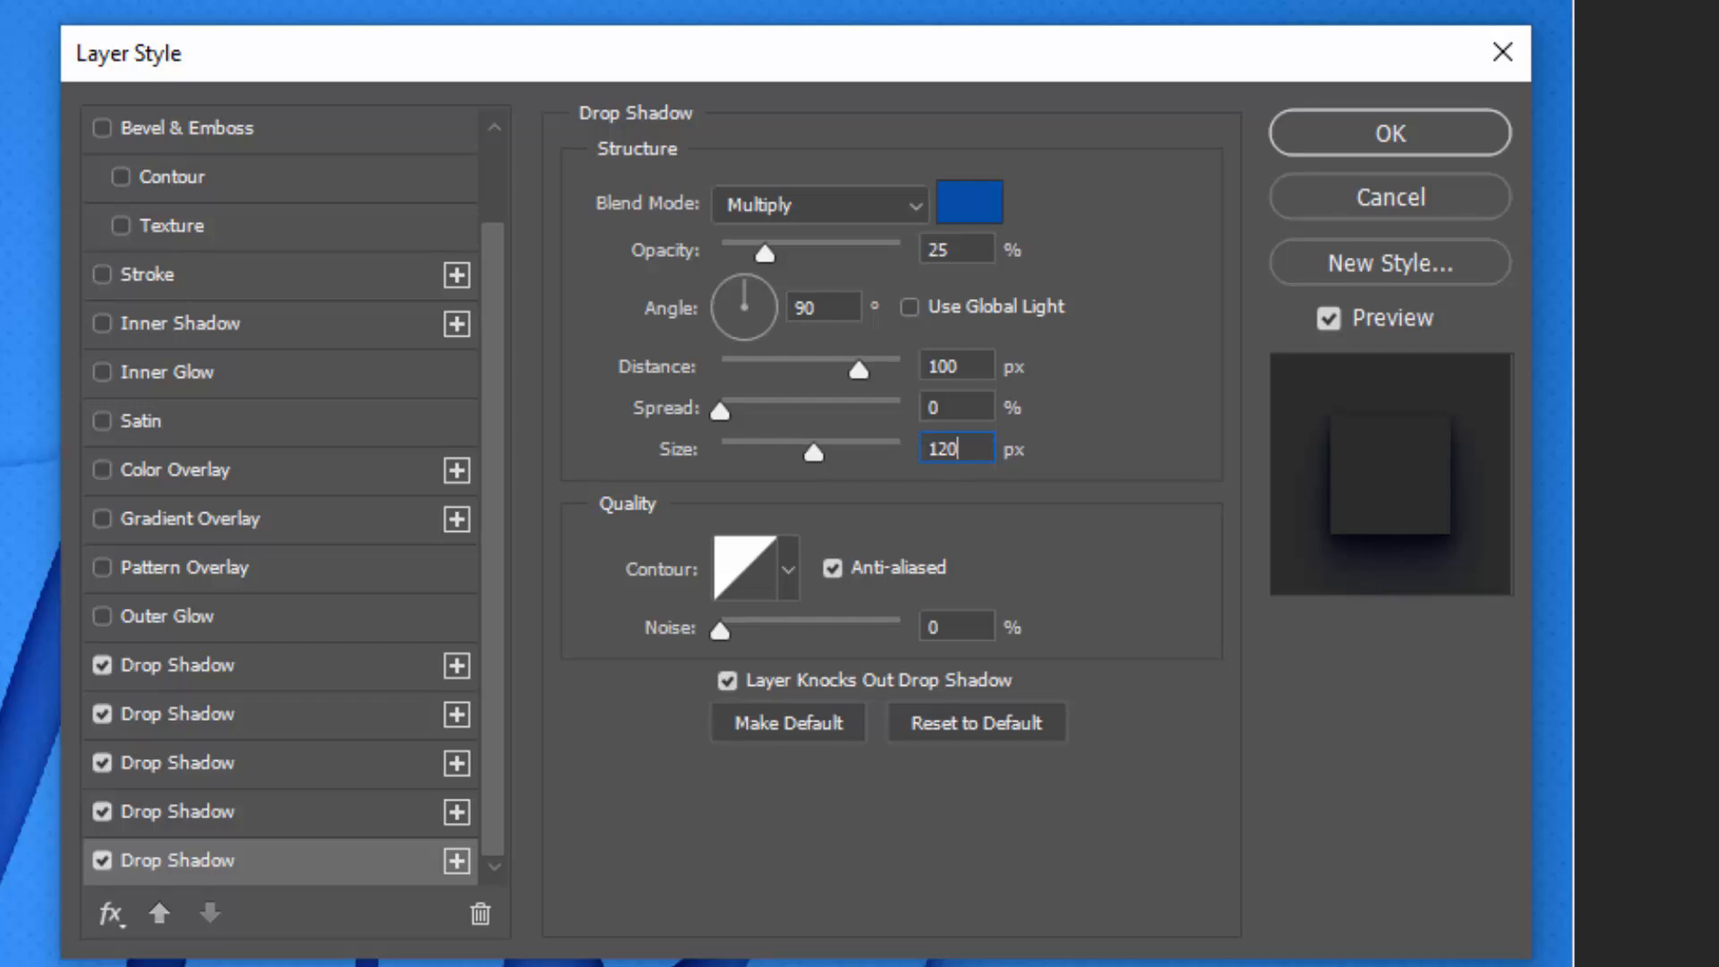
pyautogui.click(1372, 143)
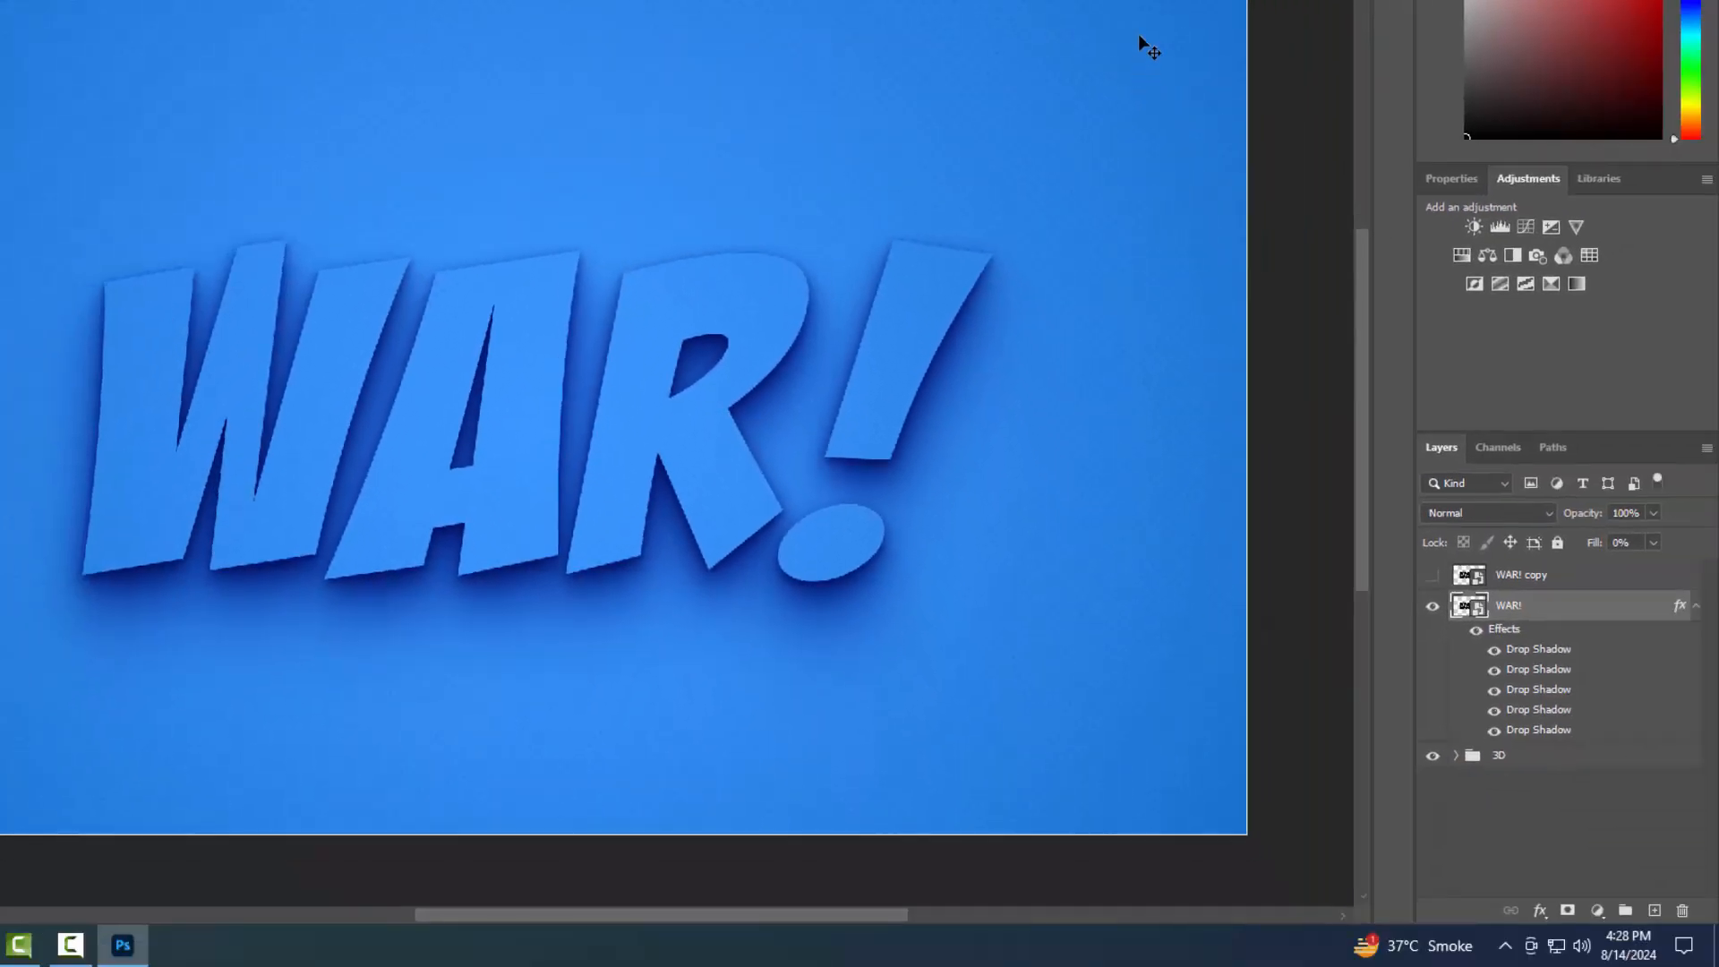
pyautogui.click(1695, 609)
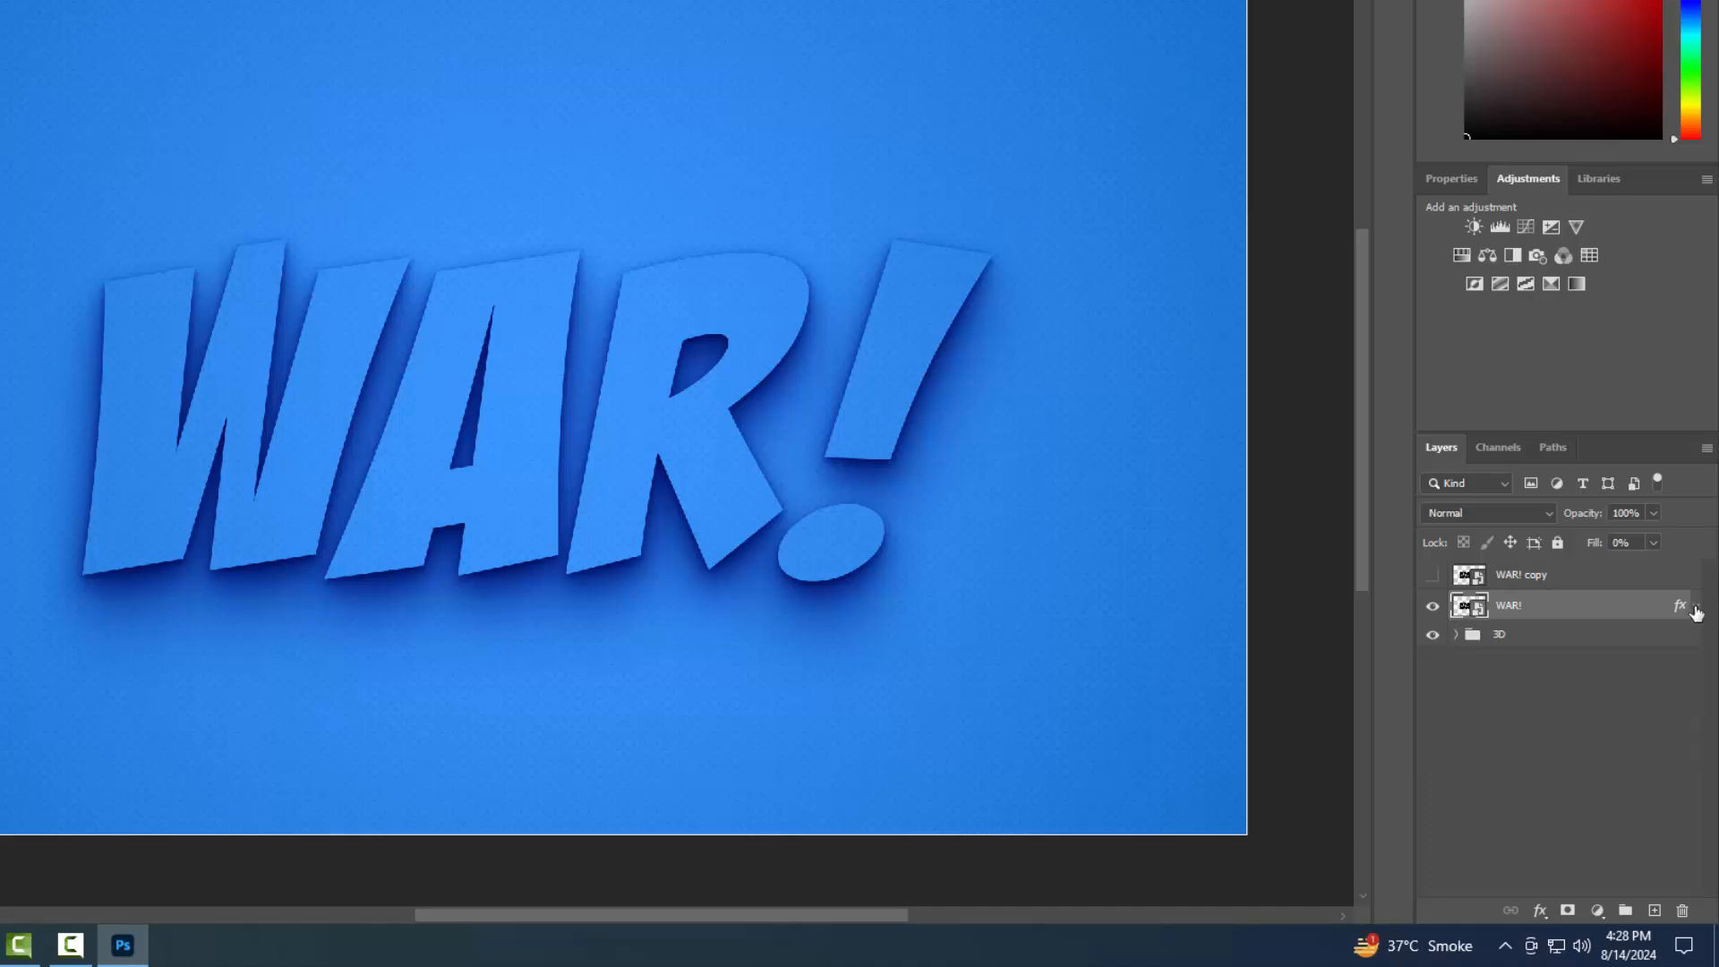
# Show the WAR! copy layer and set its fill opacity to 0% in the blending options
pyautogui.click(1433, 575)
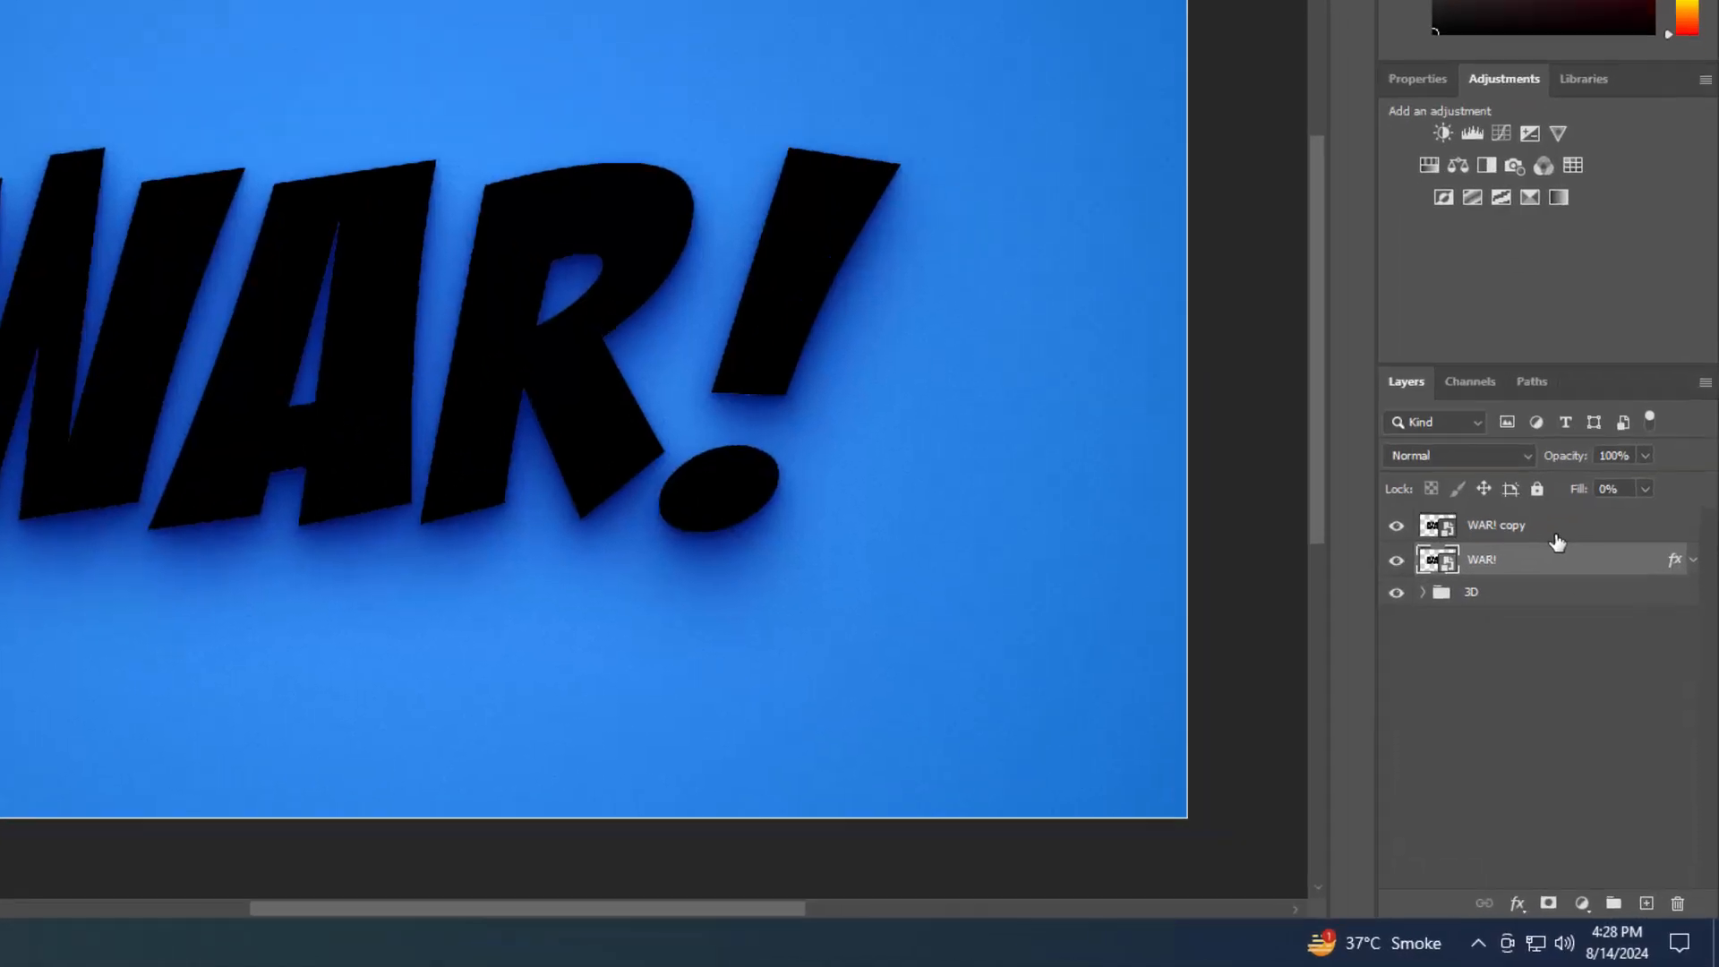
pyautogui.click(1573, 579)
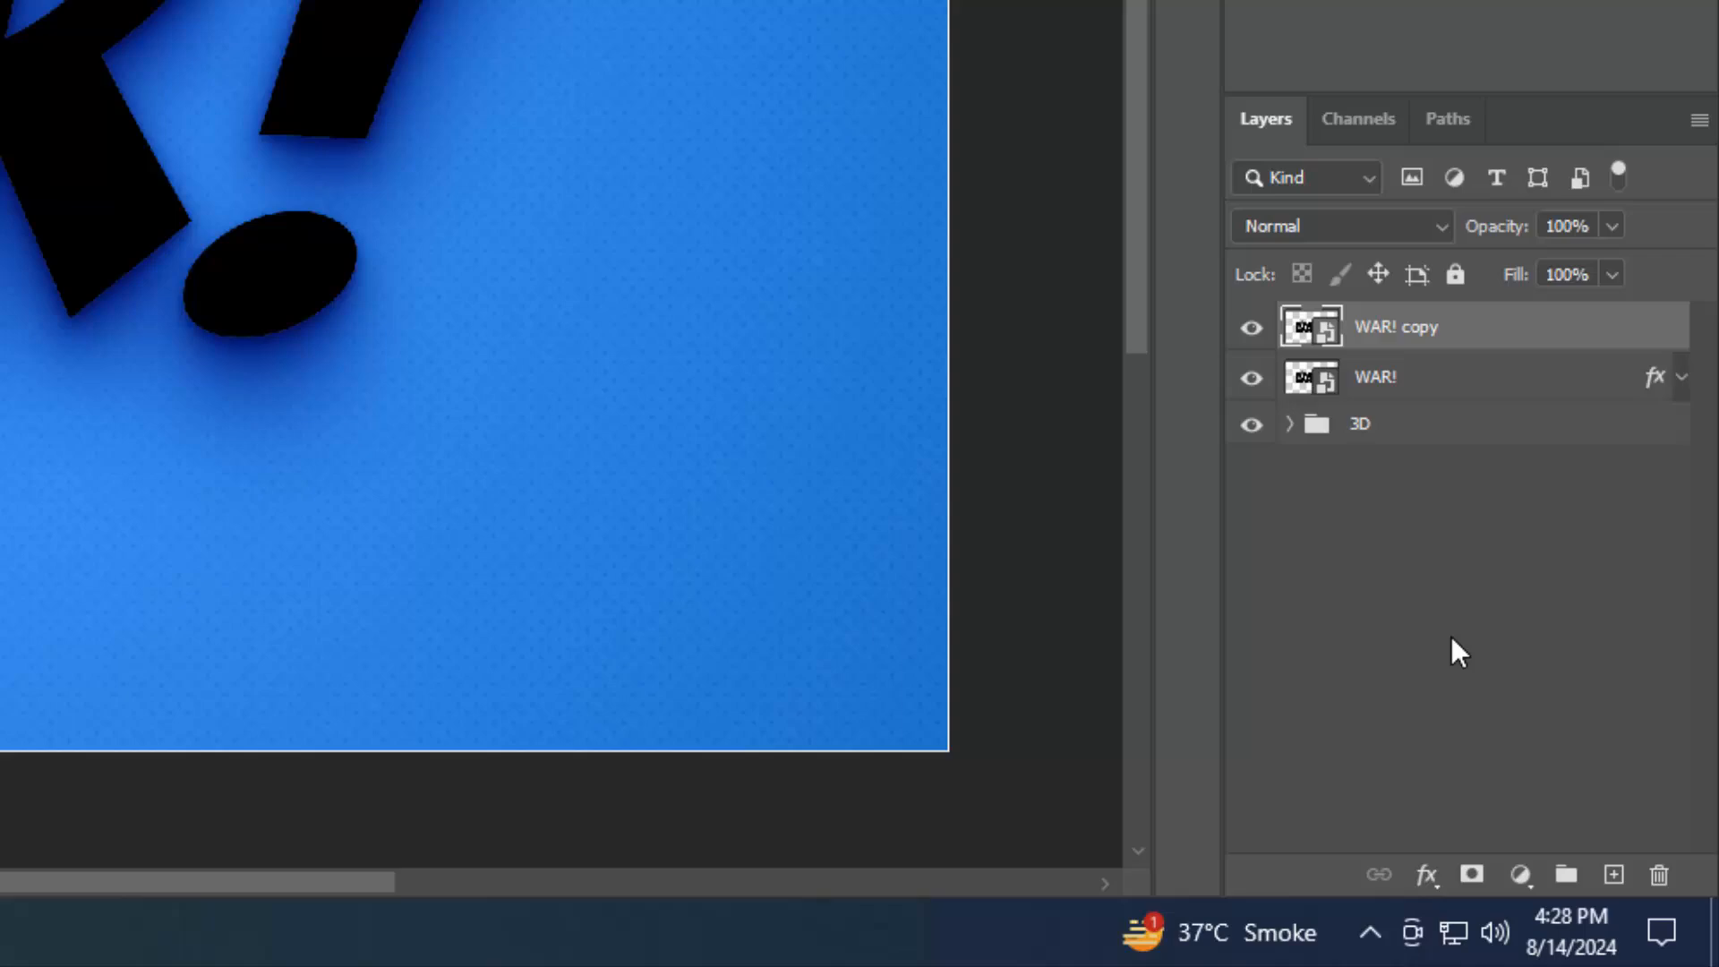
pyautogui.click(1426, 874)
pyautogui.click(1496, 532)
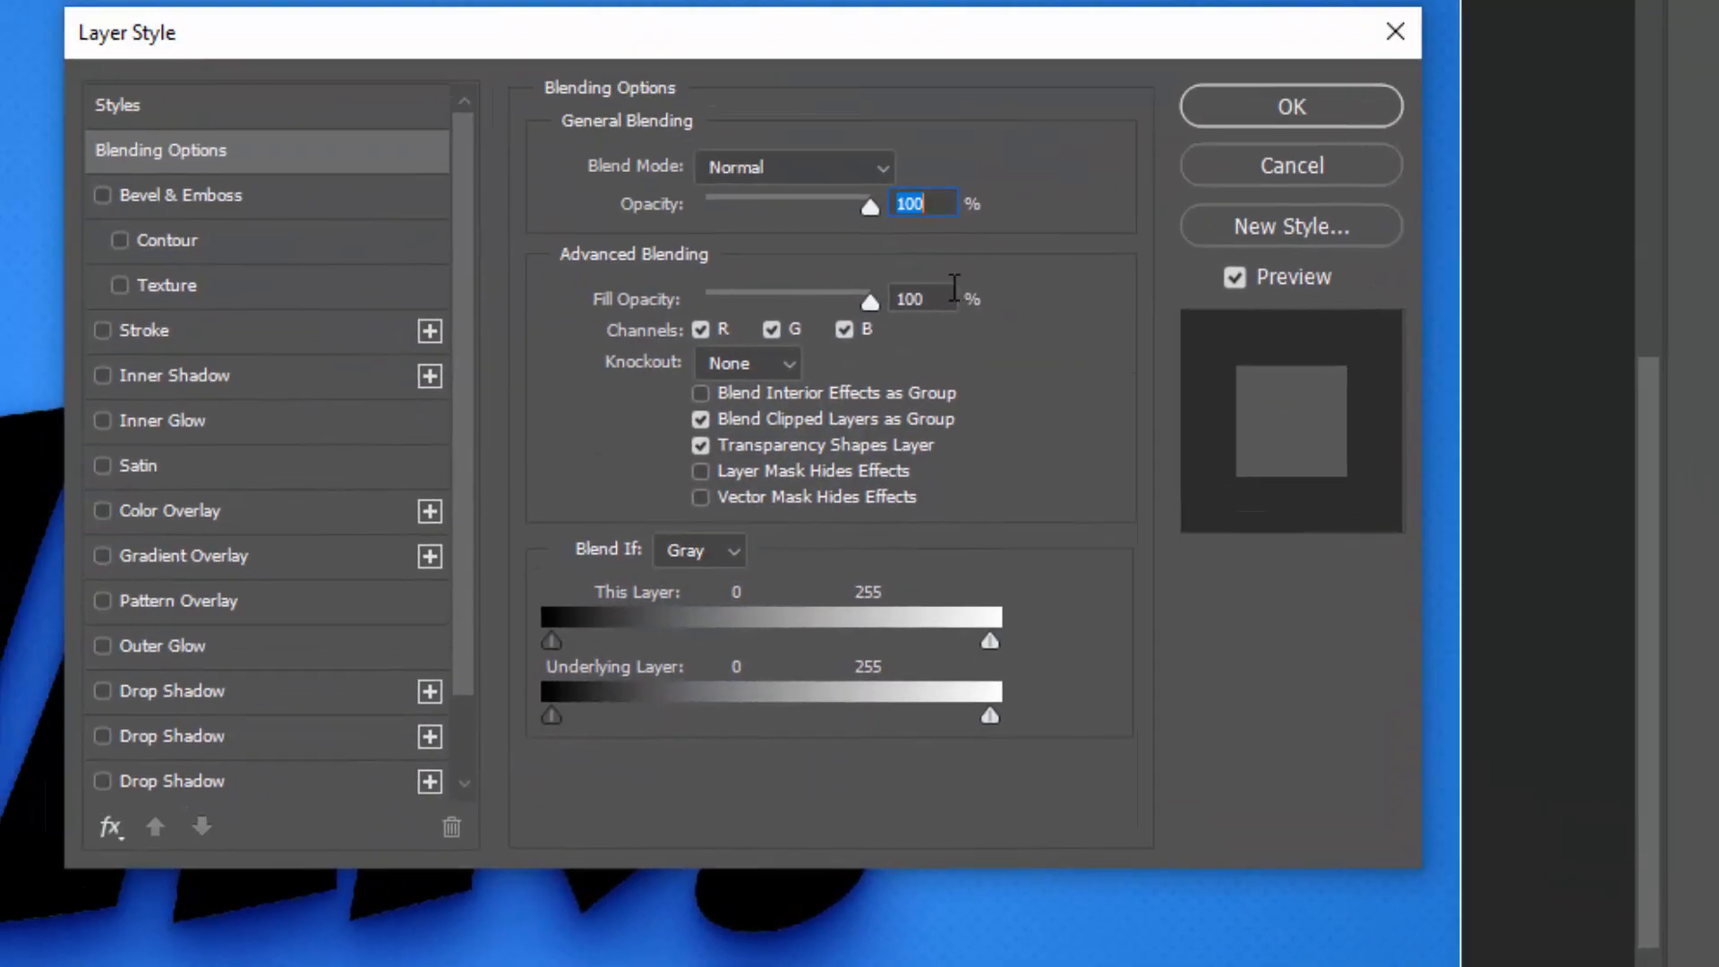
pyautogui.click(870, 302)
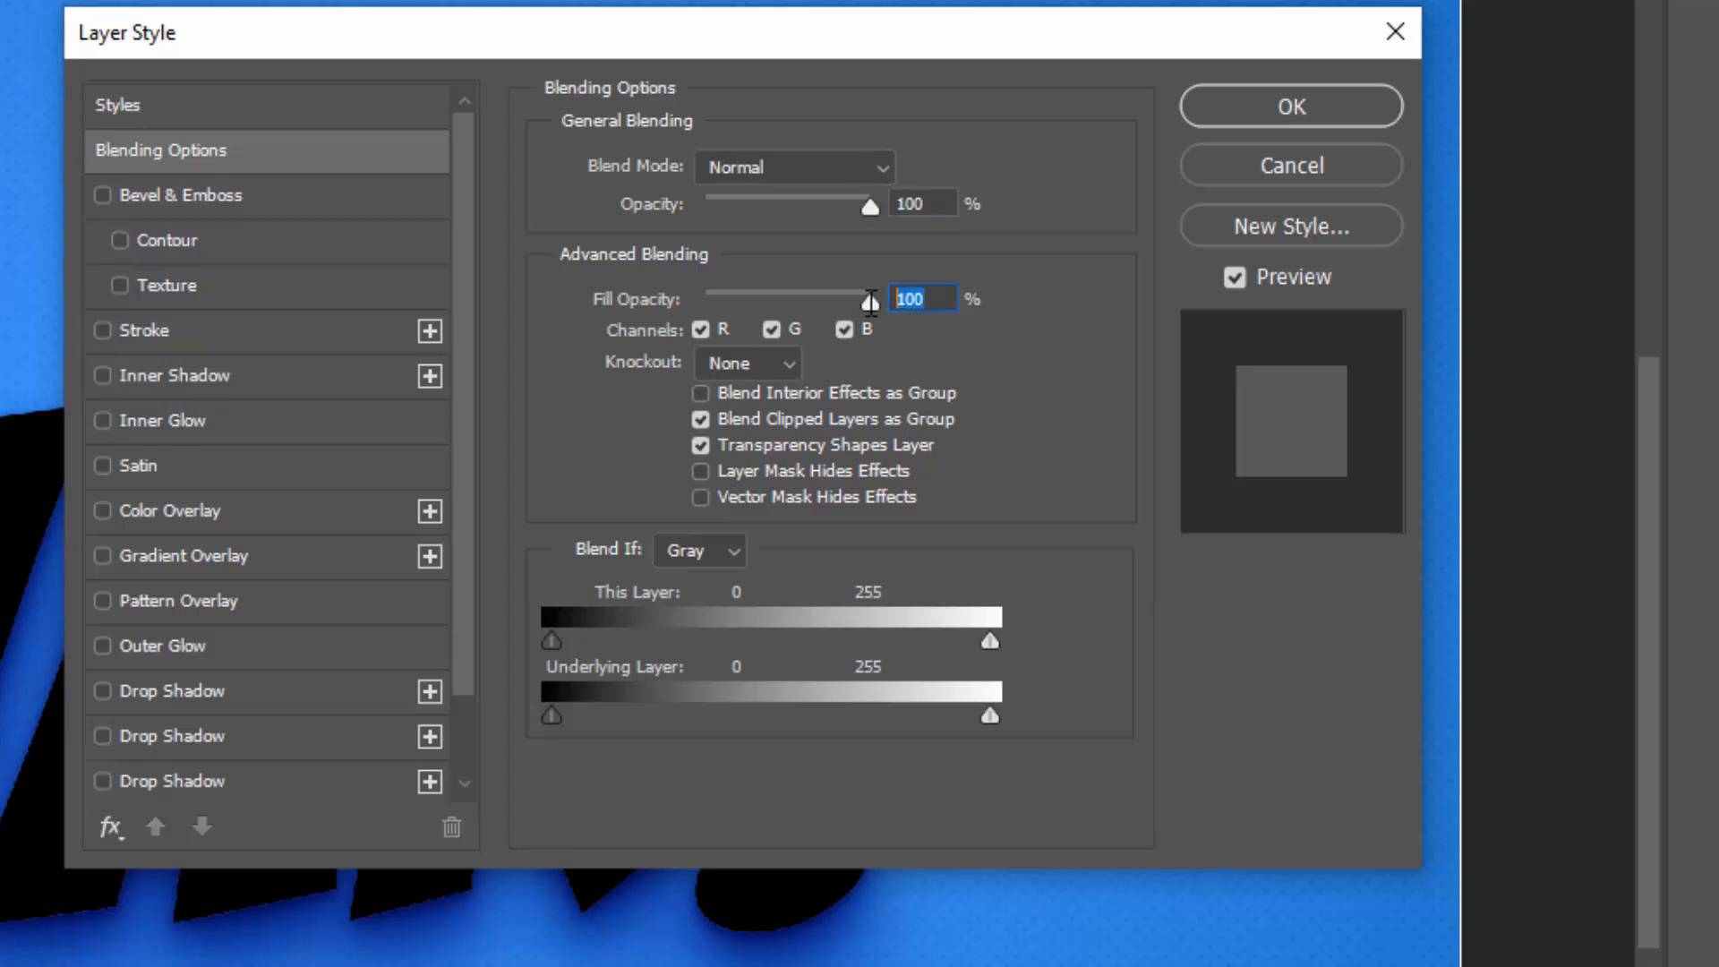
pyautogui.write('0')
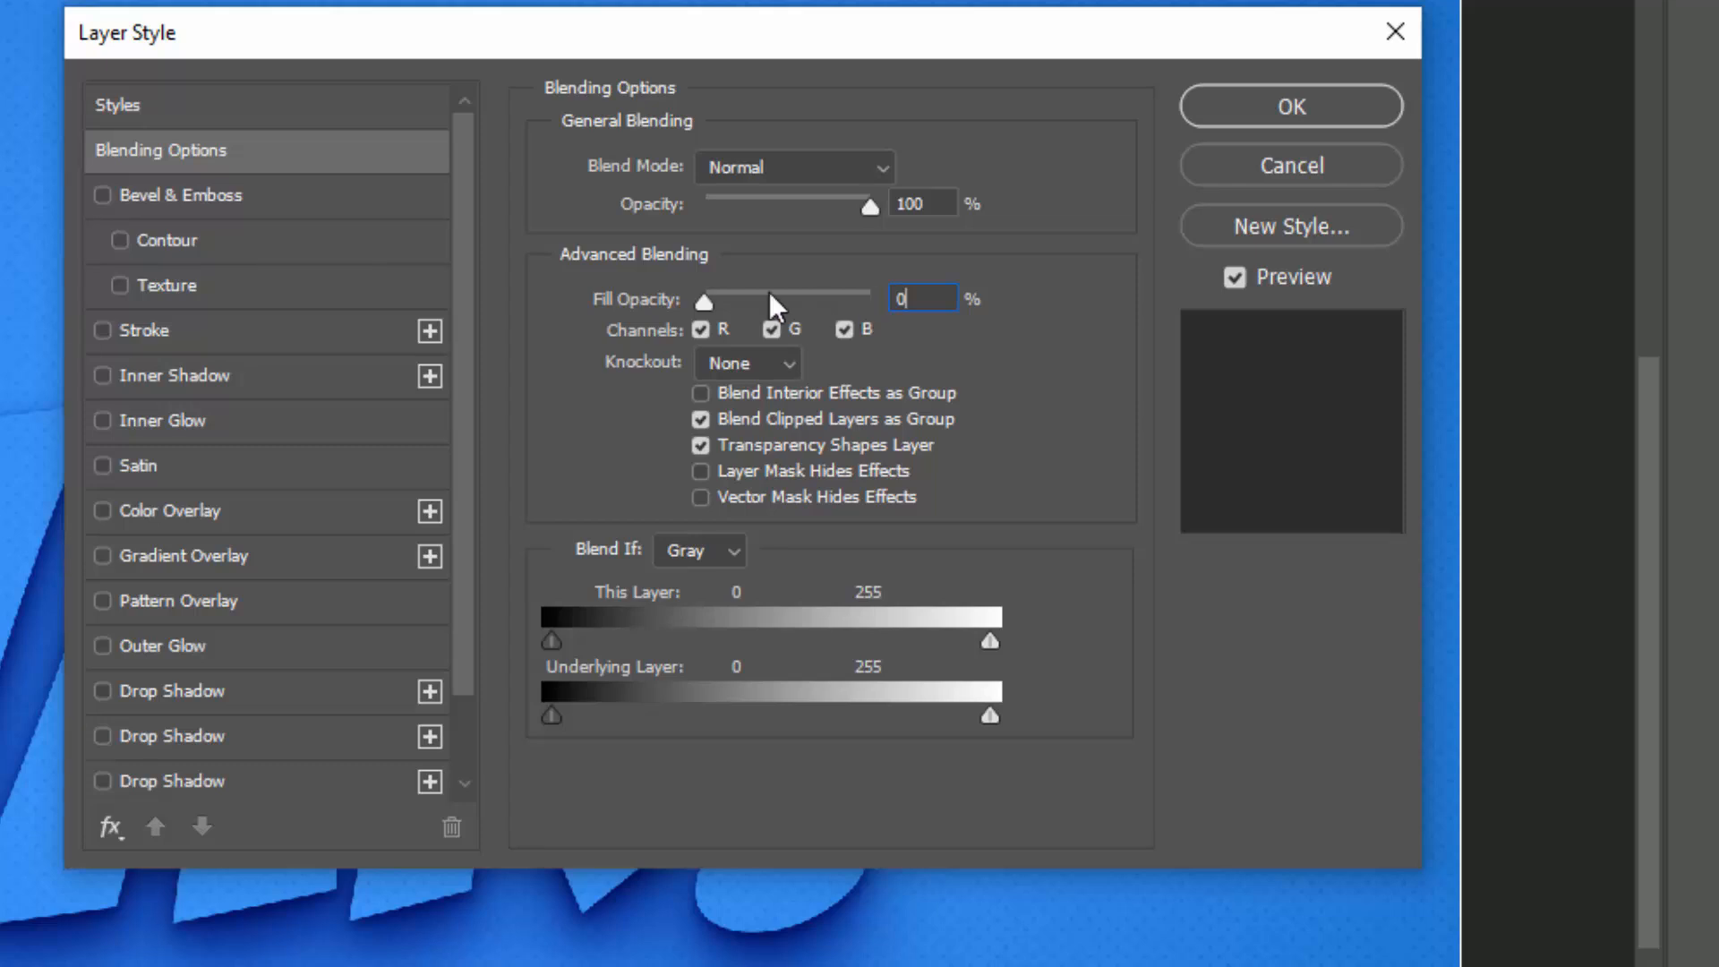
# Enable Bevel & Emboss on the WAR! copy layer with the Stroke Emboss style
pyautogui.click(200, 195)
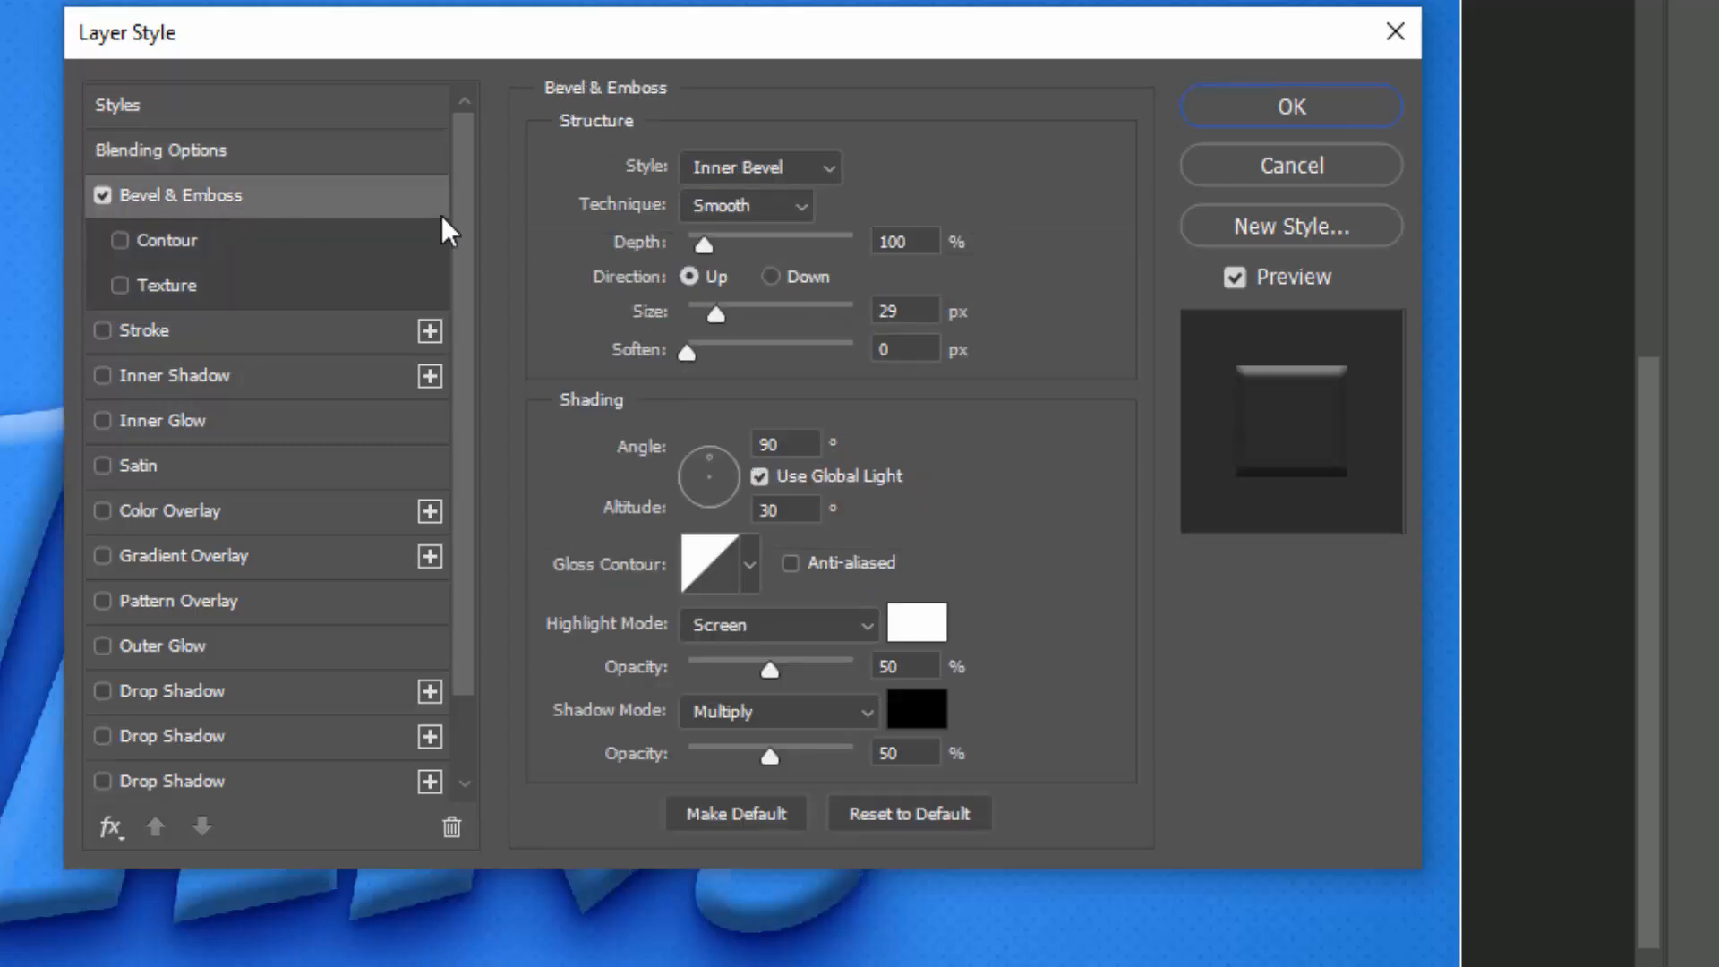
pyautogui.click(716, 174)
pyautogui.press('Escape')
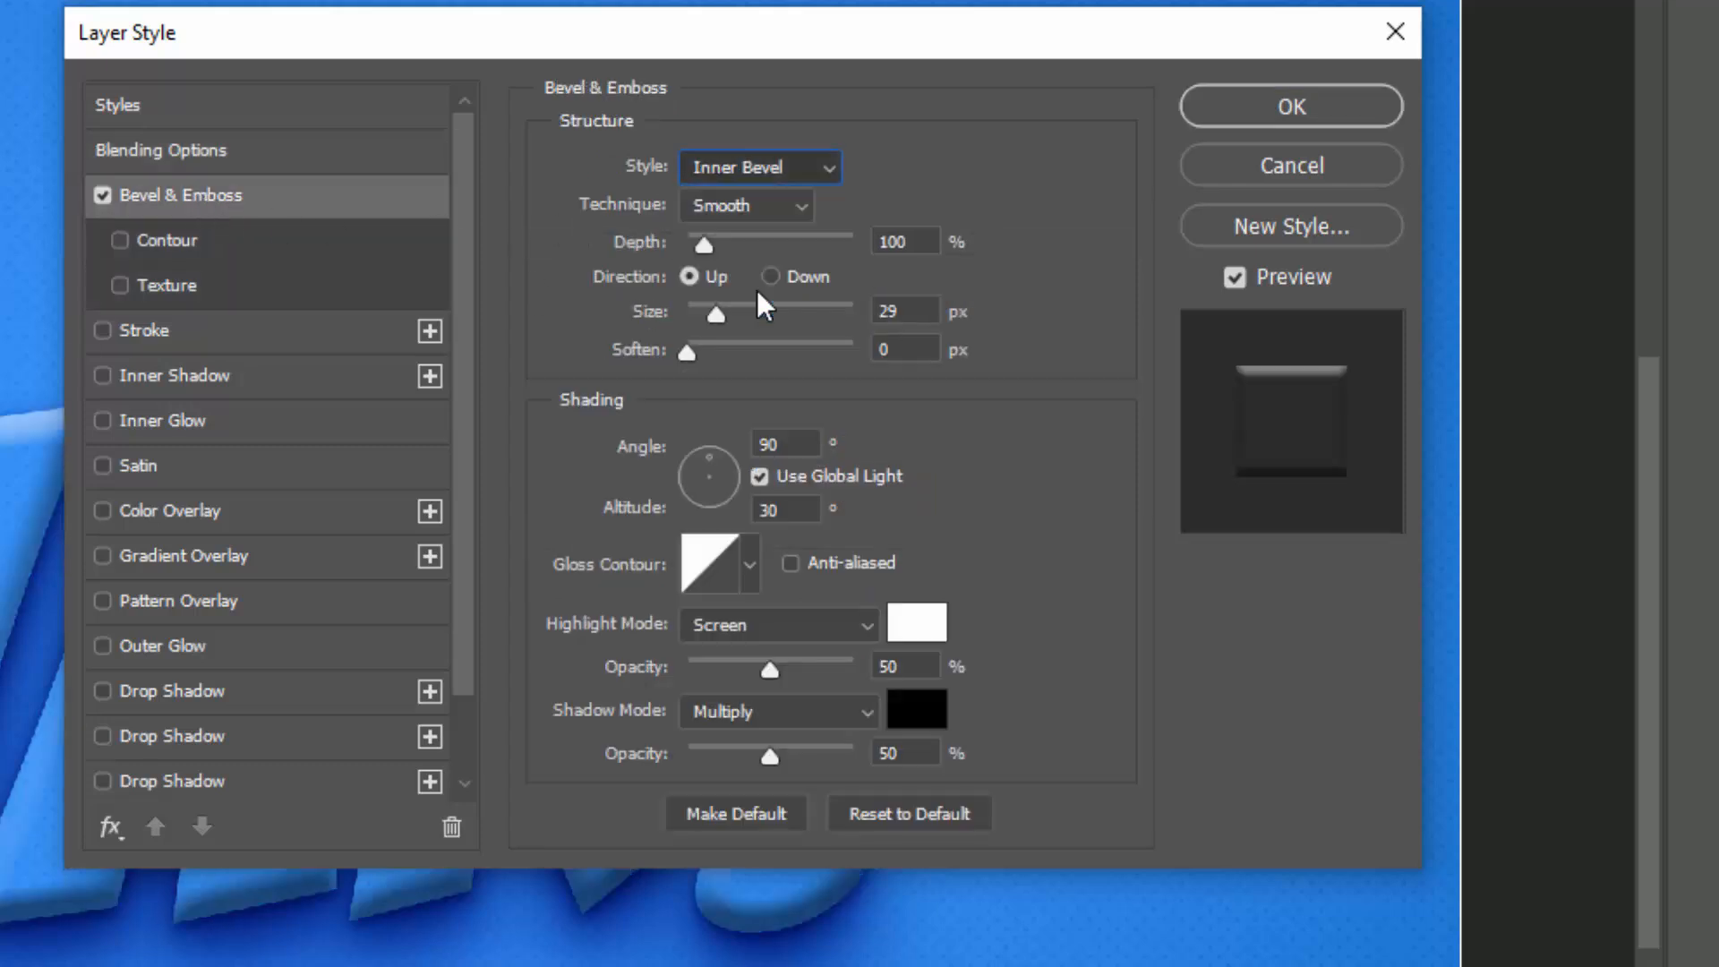
pyautogui.press('Down')
pyautogui.press('Down')
pyautogui.press('Down')
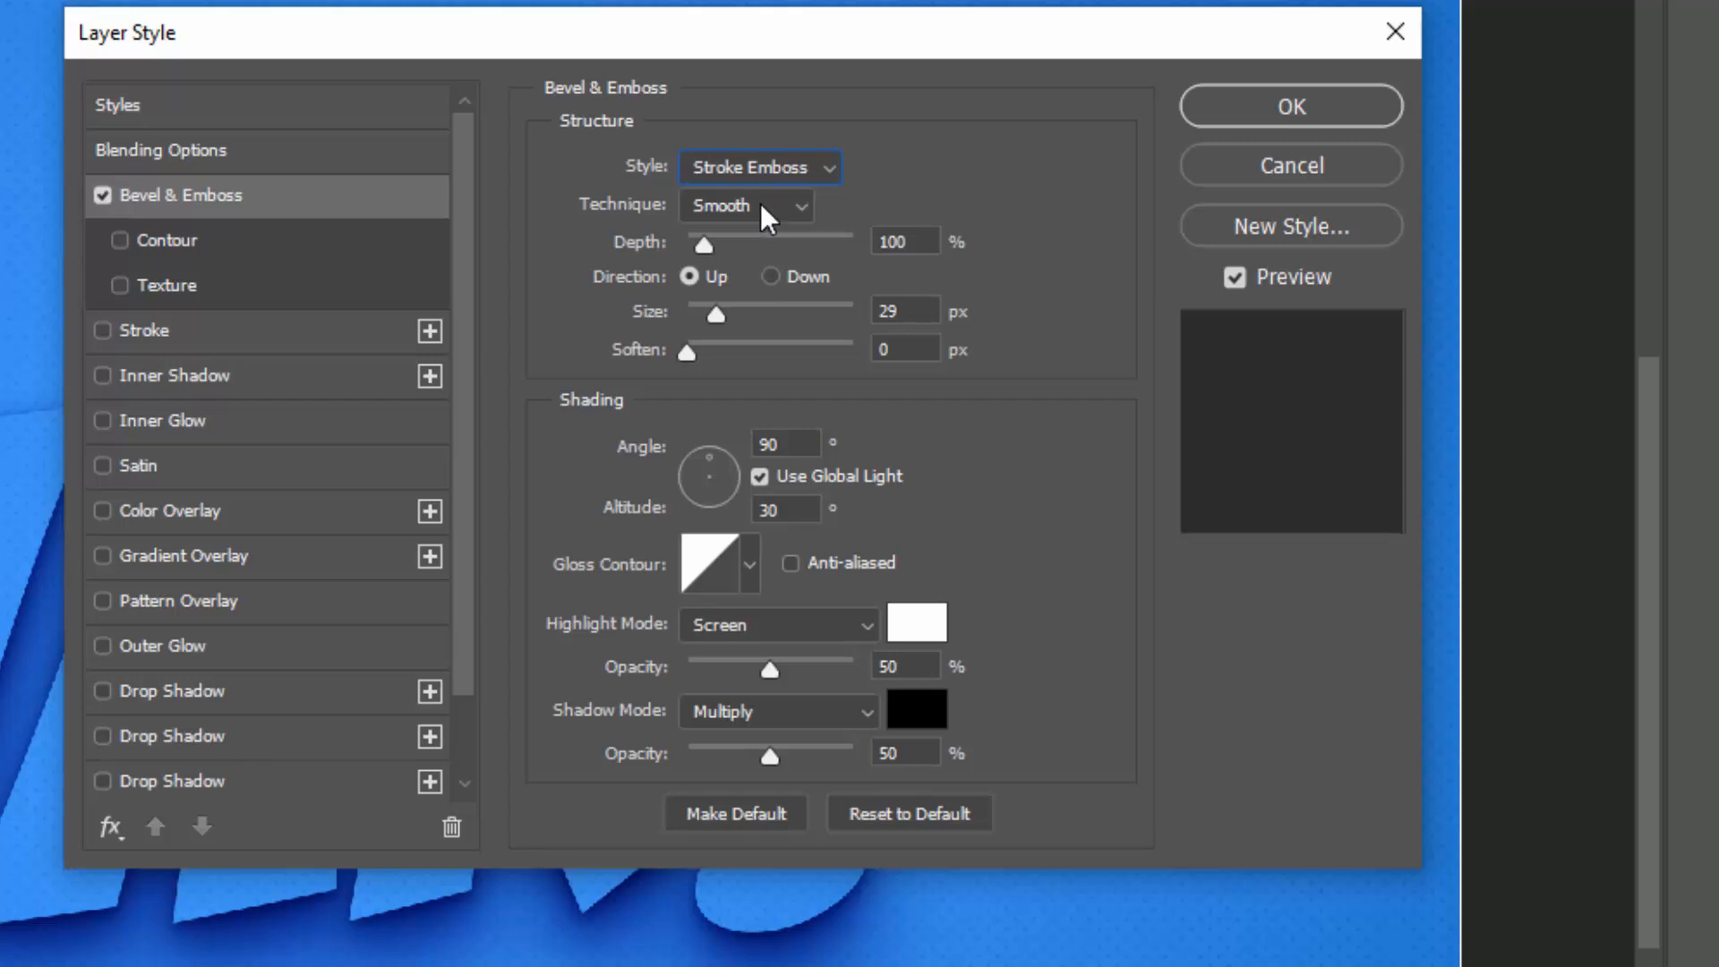
# Set the Bevel & Emboss depth to 53% and its size to 25 px
pyautogui.doubleClick(875, 249)
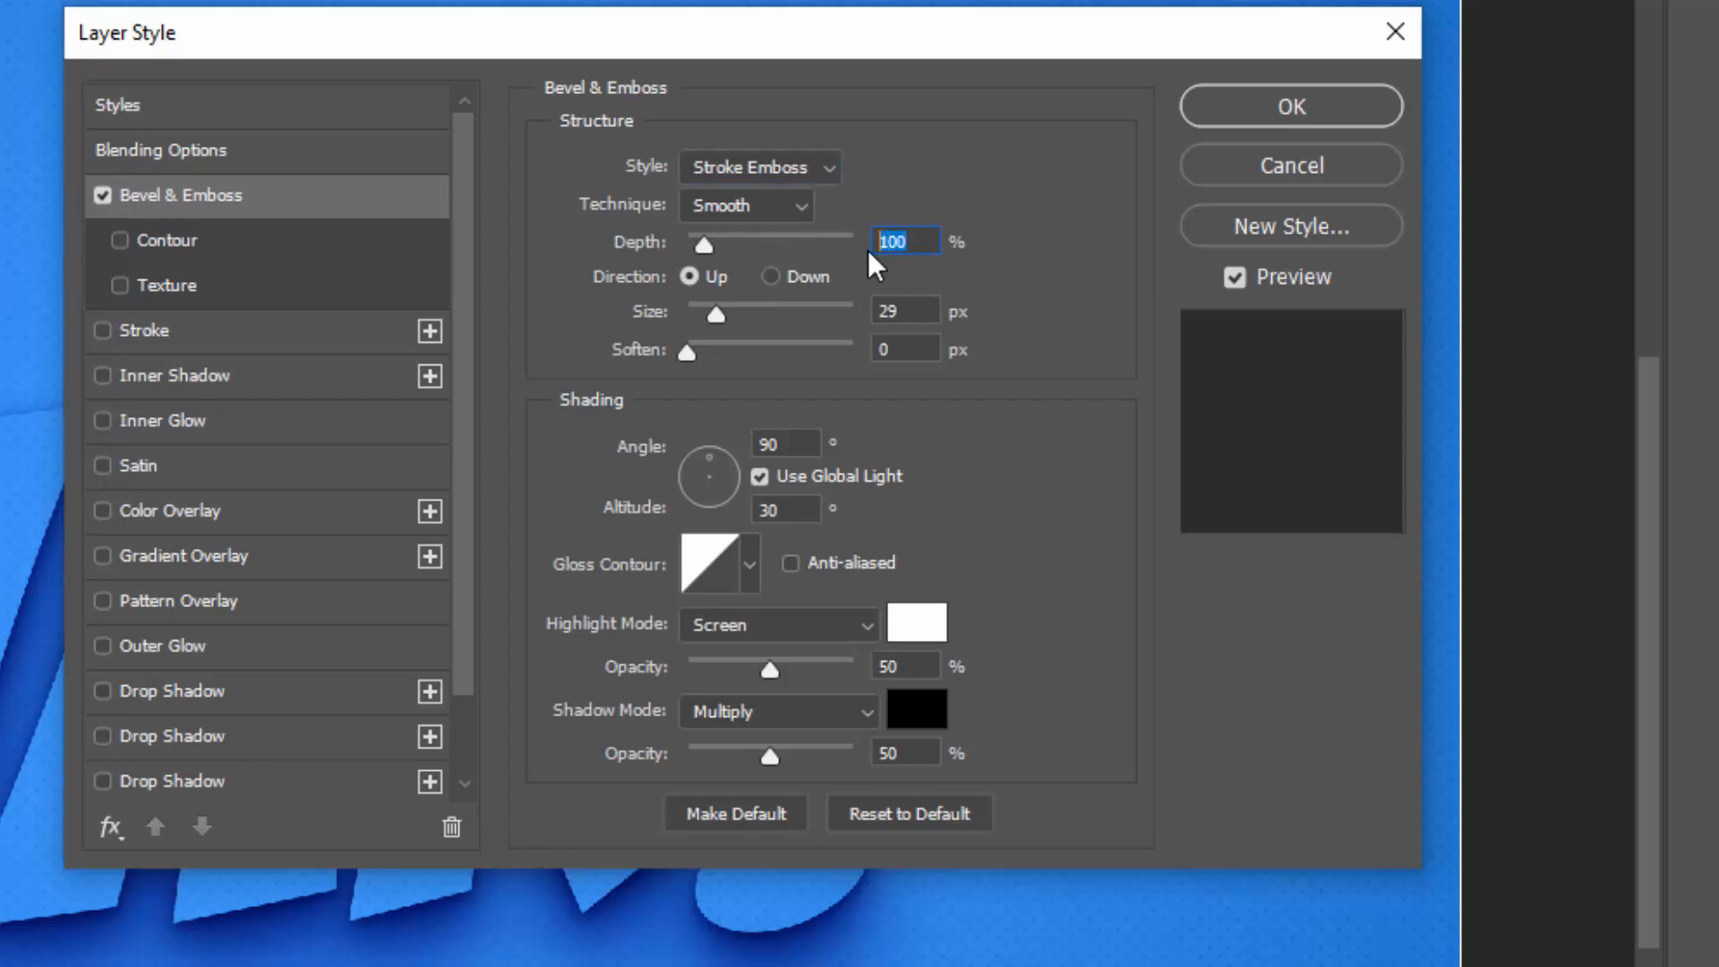
pyautogui.write('53')
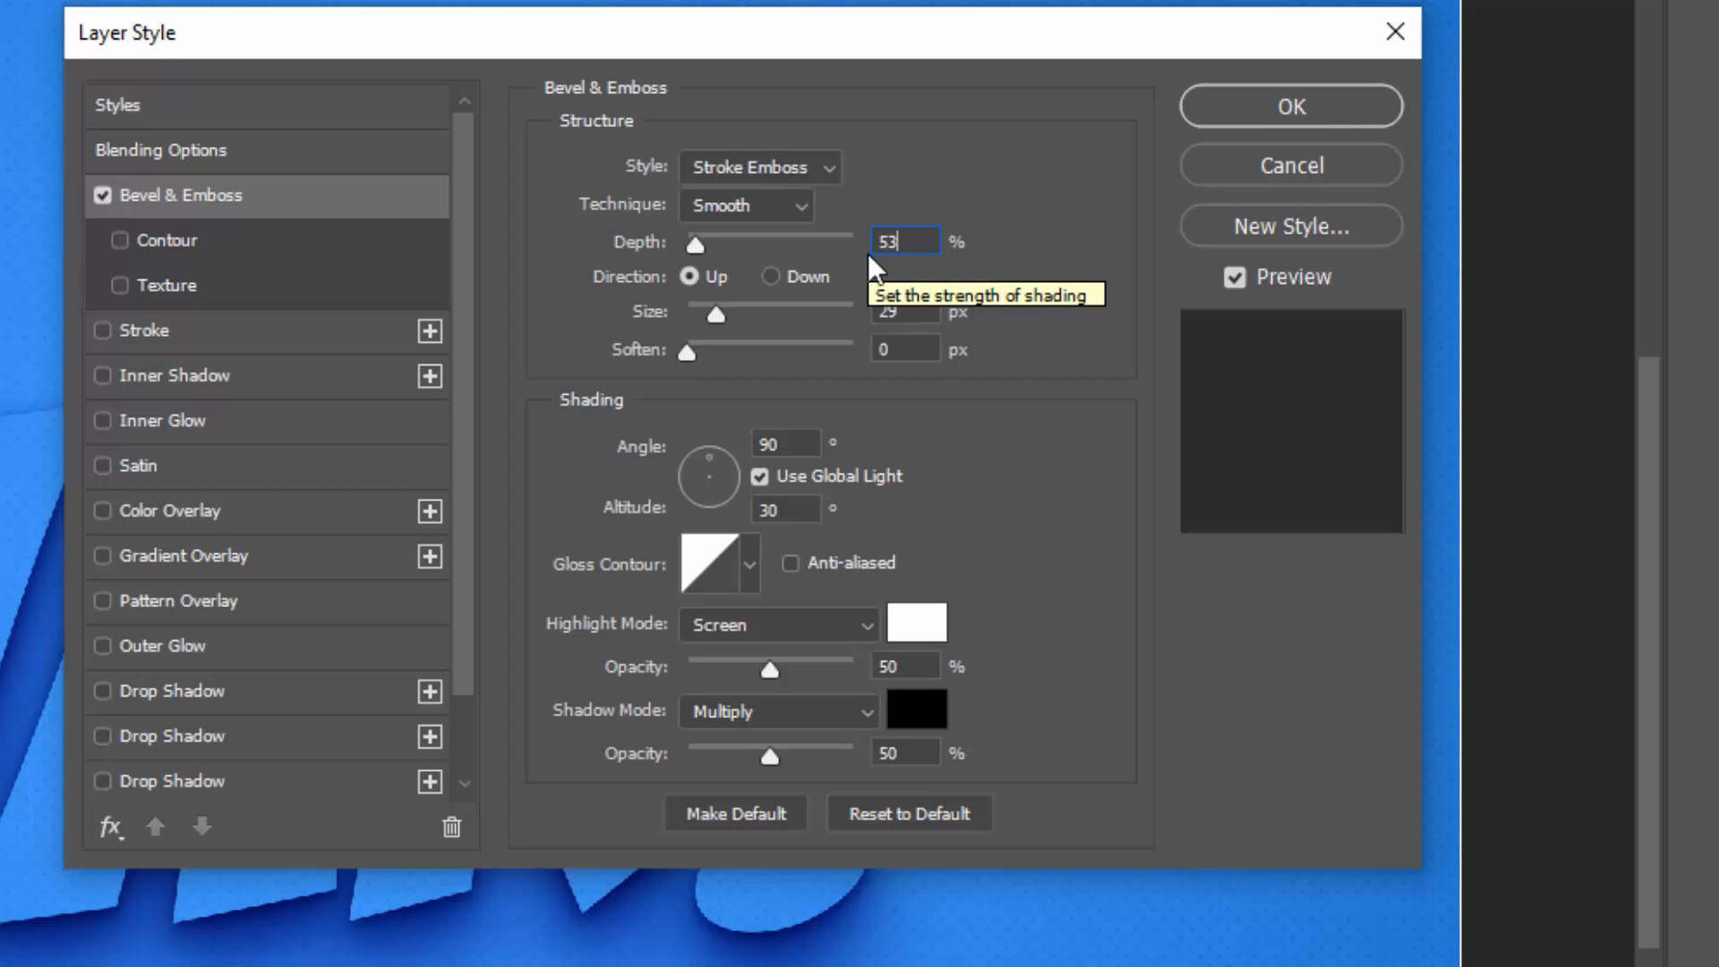
pyautogui.moveTo(928, 306); pyautogui.dragTo(844, 314)
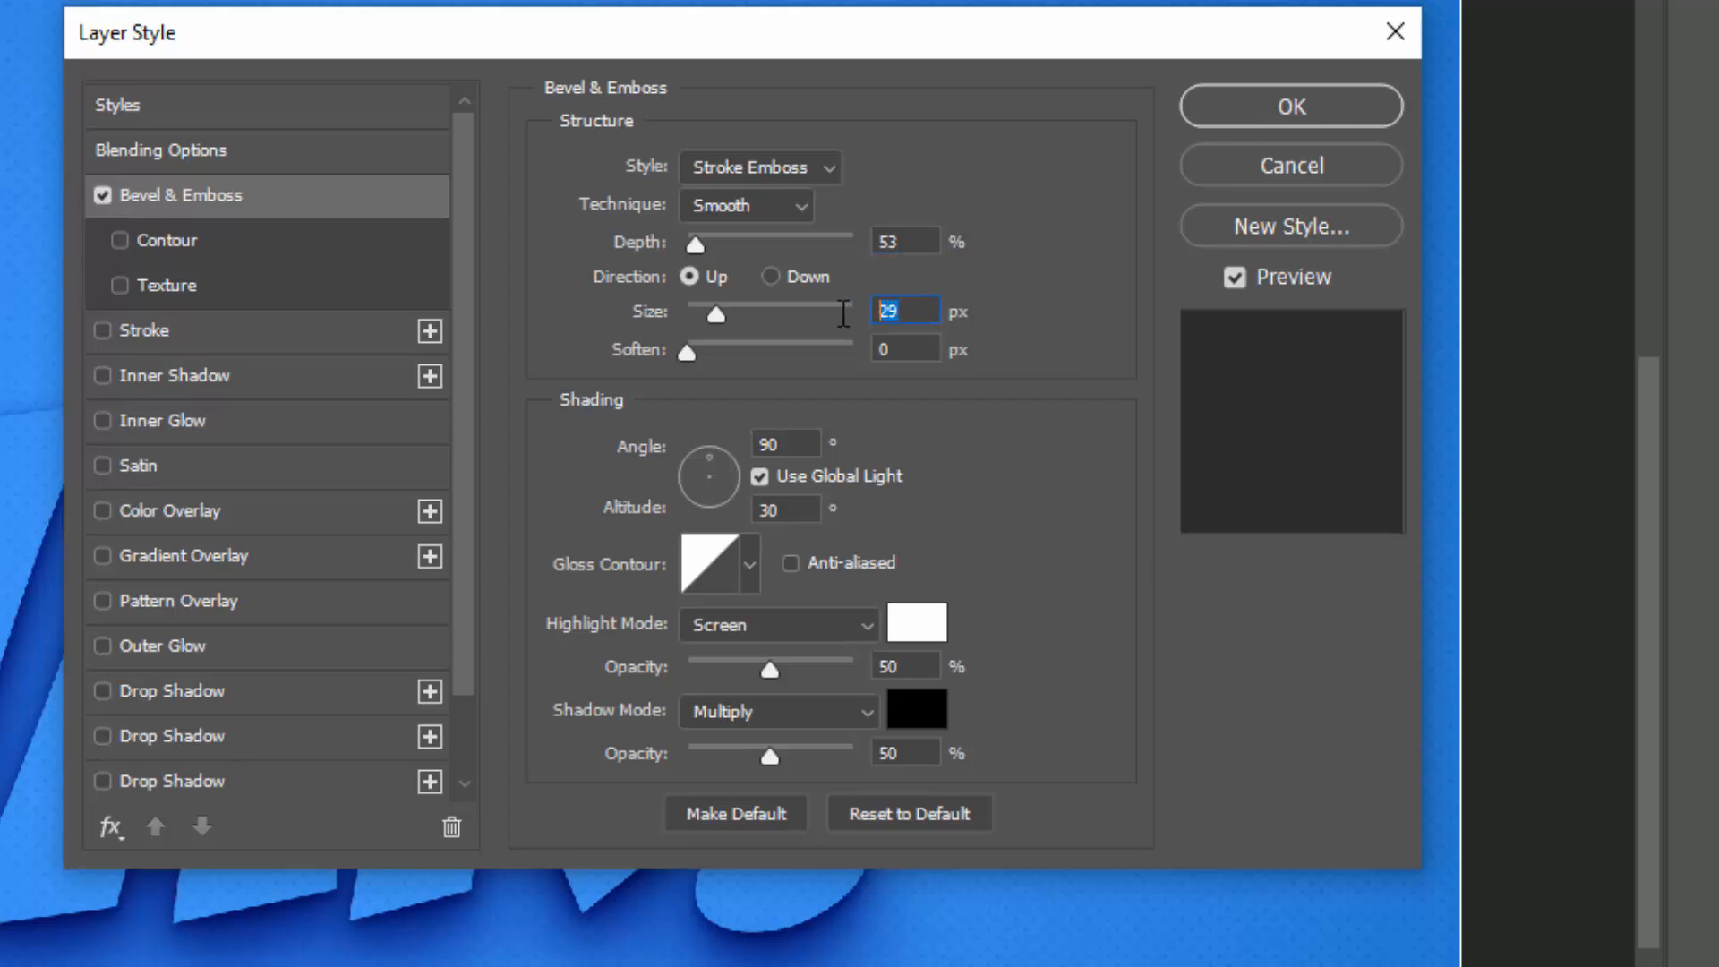
pyautogui.write('25')
# Set the bevel's shading angle to -90° and turn off Use Global Light
pyautogui.click(761, 445)
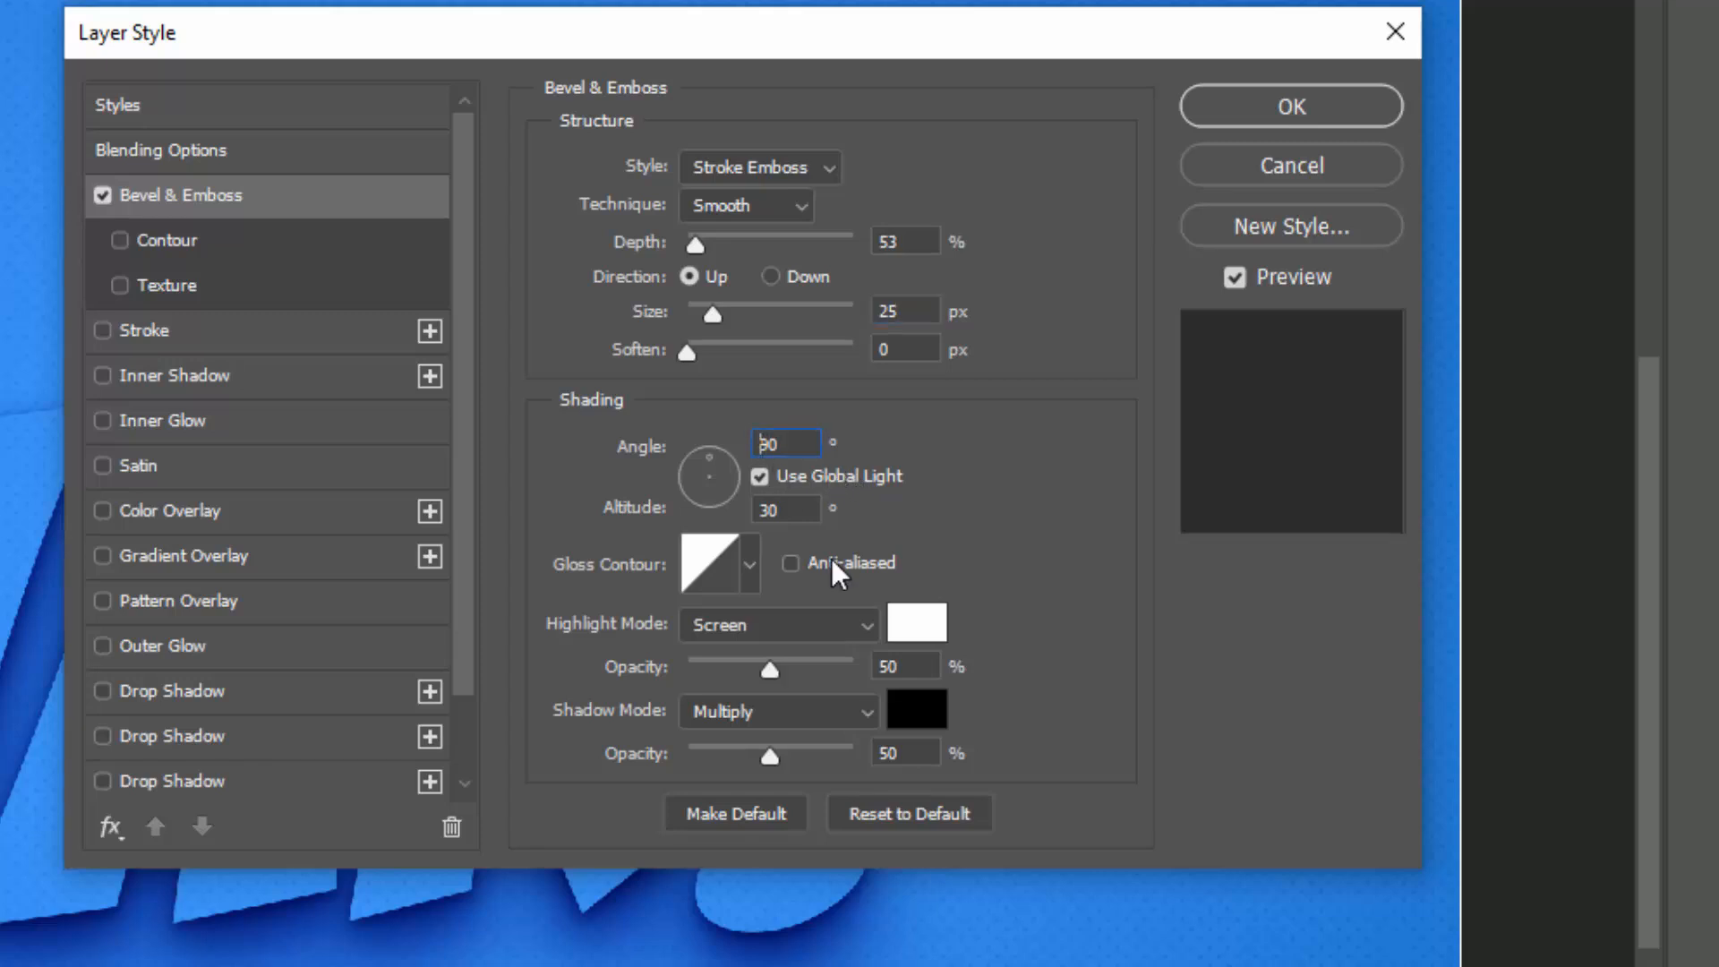
pyautogui.write('-')
pyautogui.click(787, 474)
# Set the bevel's highlight mode to Linear Dodge (Add) with 65% opacity
pyautogui.click(765, 631)
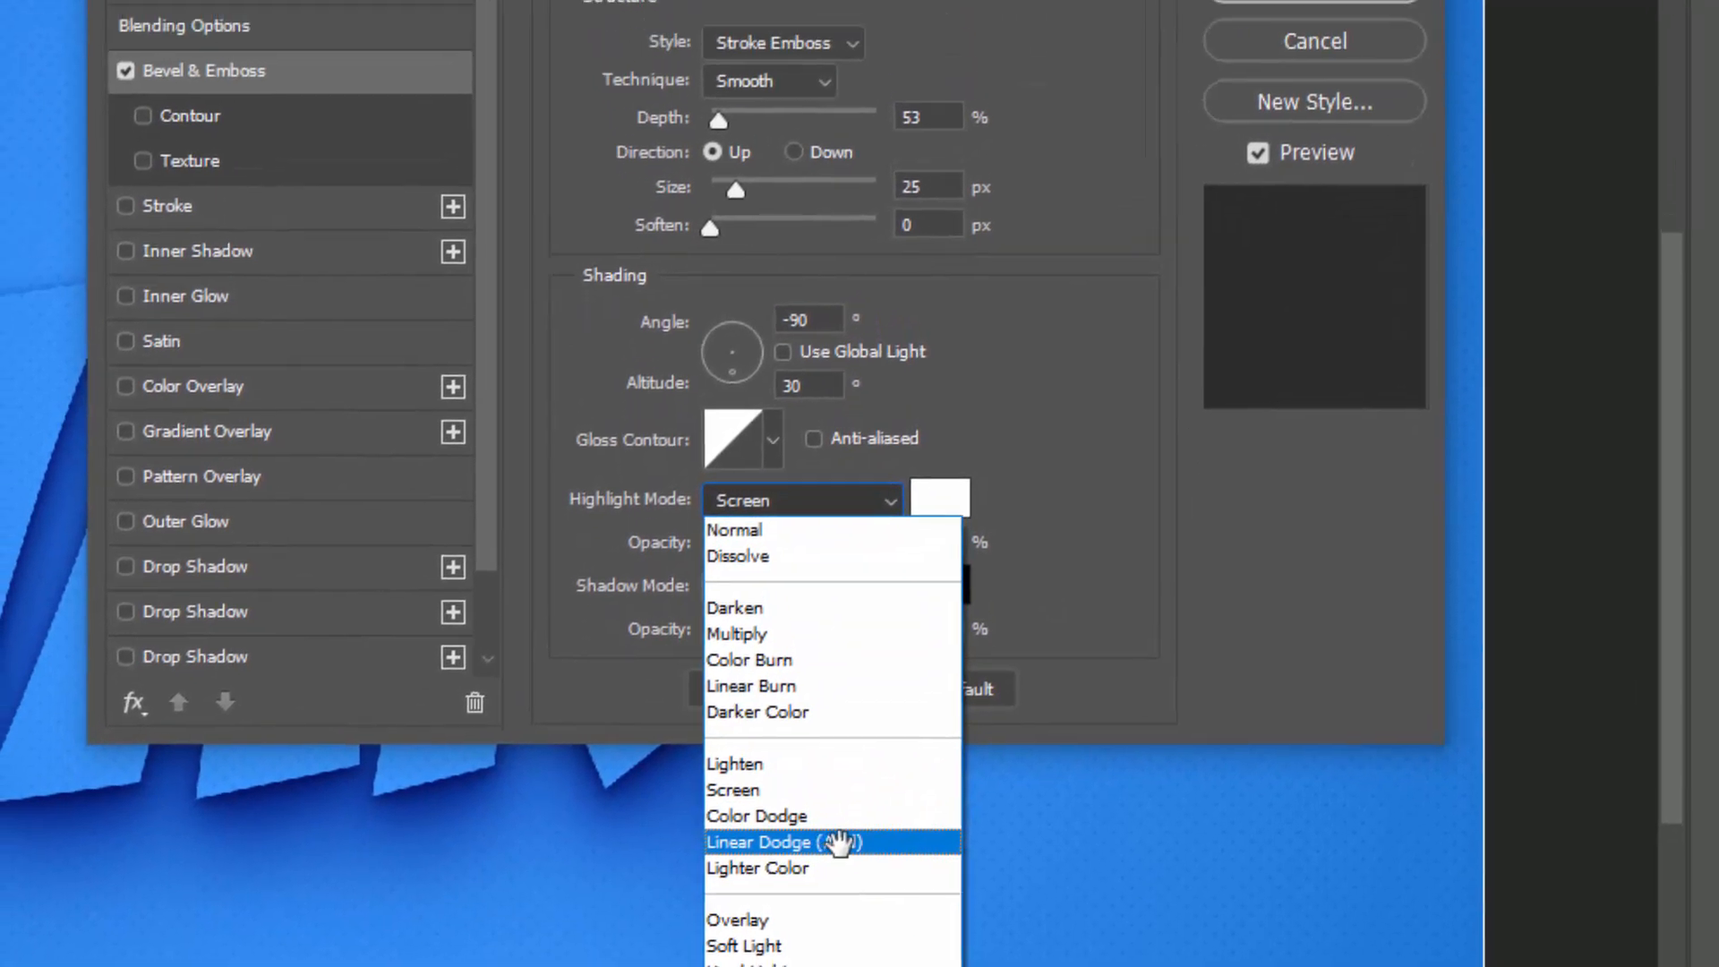
pyautogui.click(797, 718)
pyautogui.click(875, 417)
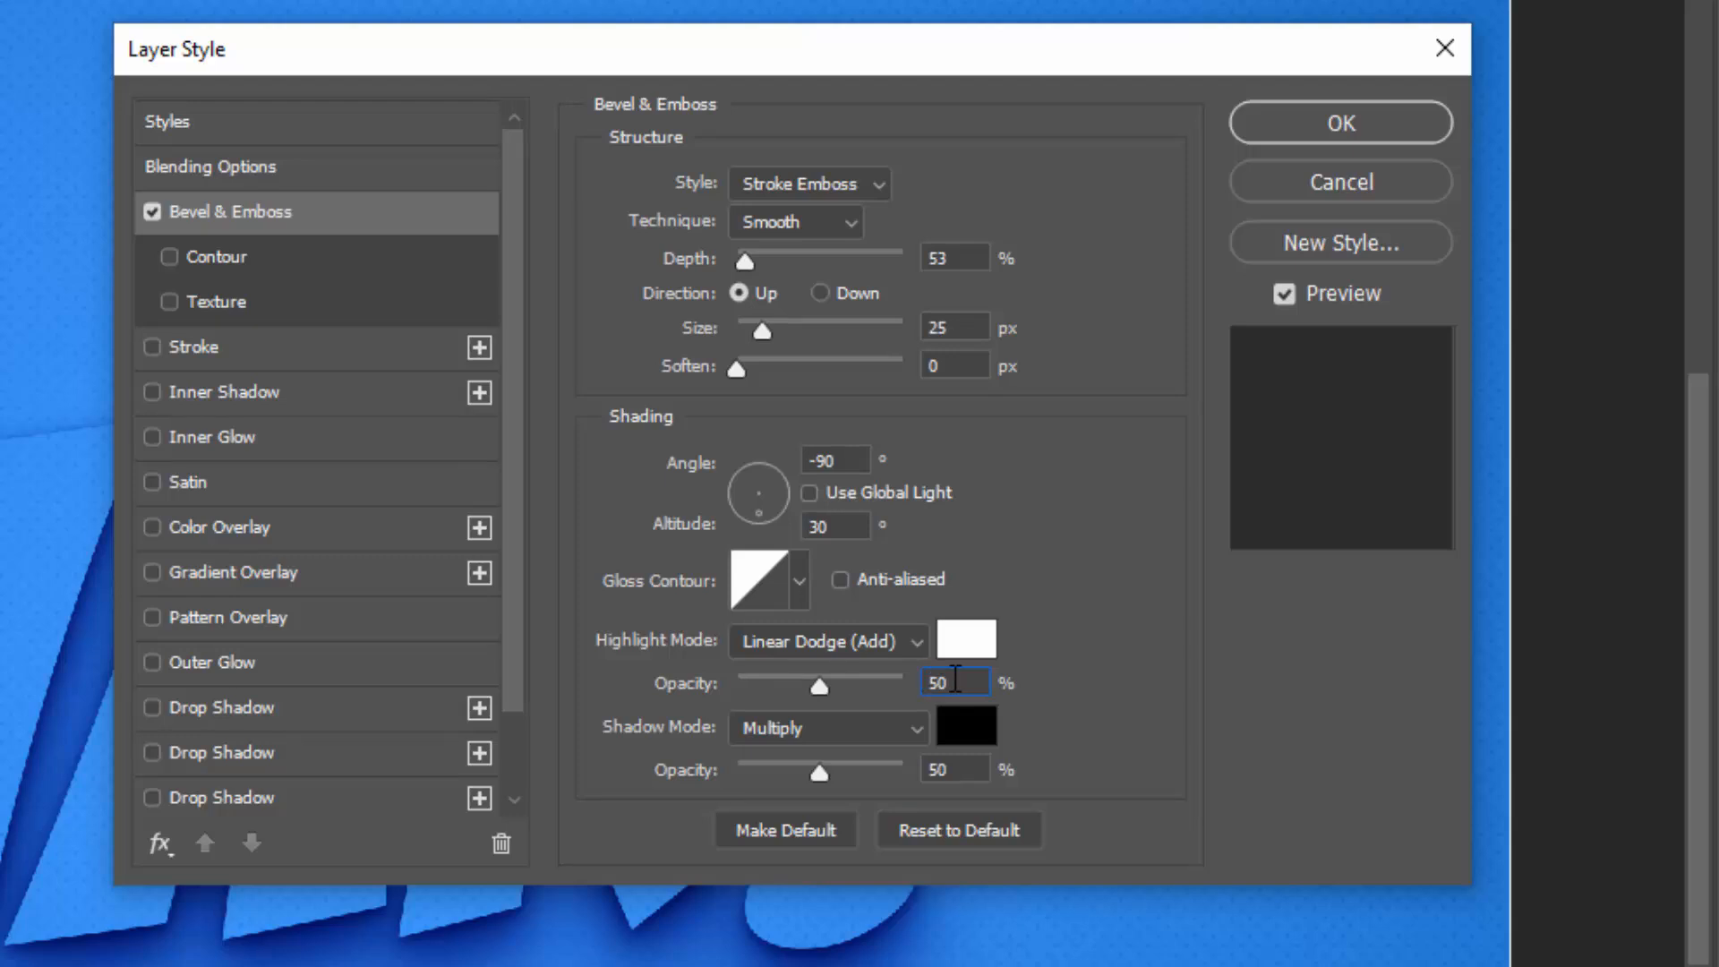
pyautogui.doubleClick(952, 687)
pyautogui.write('65')
# Set the bevel's shadow mode to Linear Burn with 22% opacity, and enable its Contour with a 50% range
pyautogui.click(852, 718)
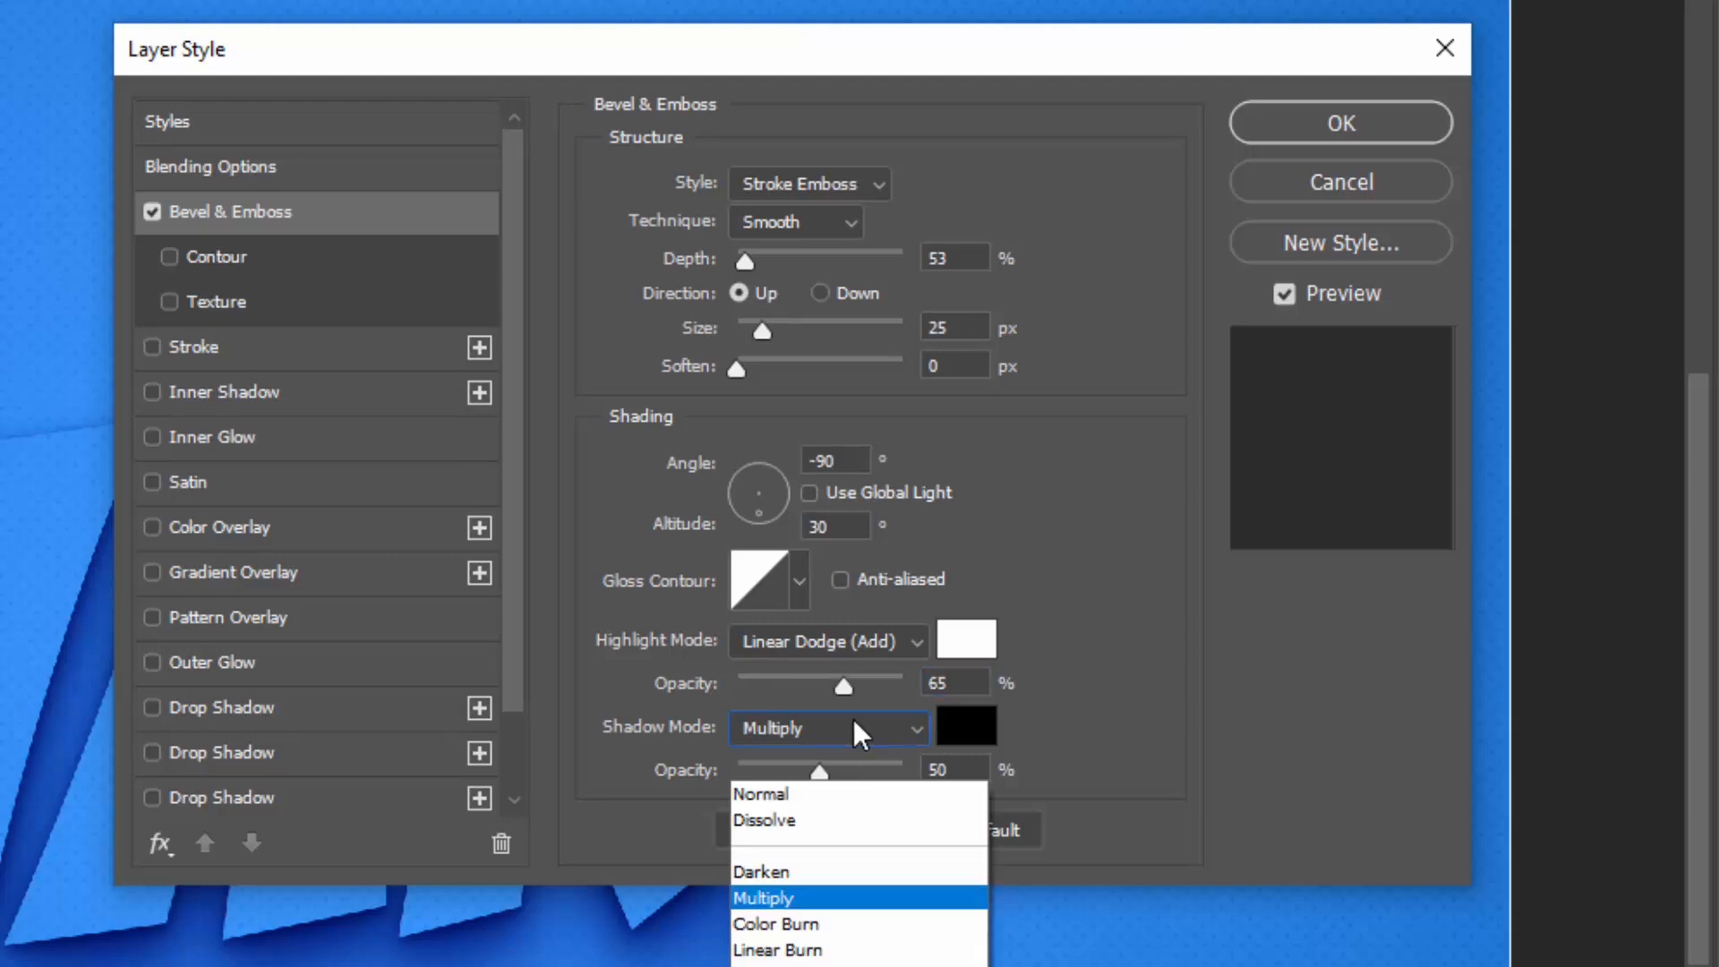
pyautogui.click(856, 825)
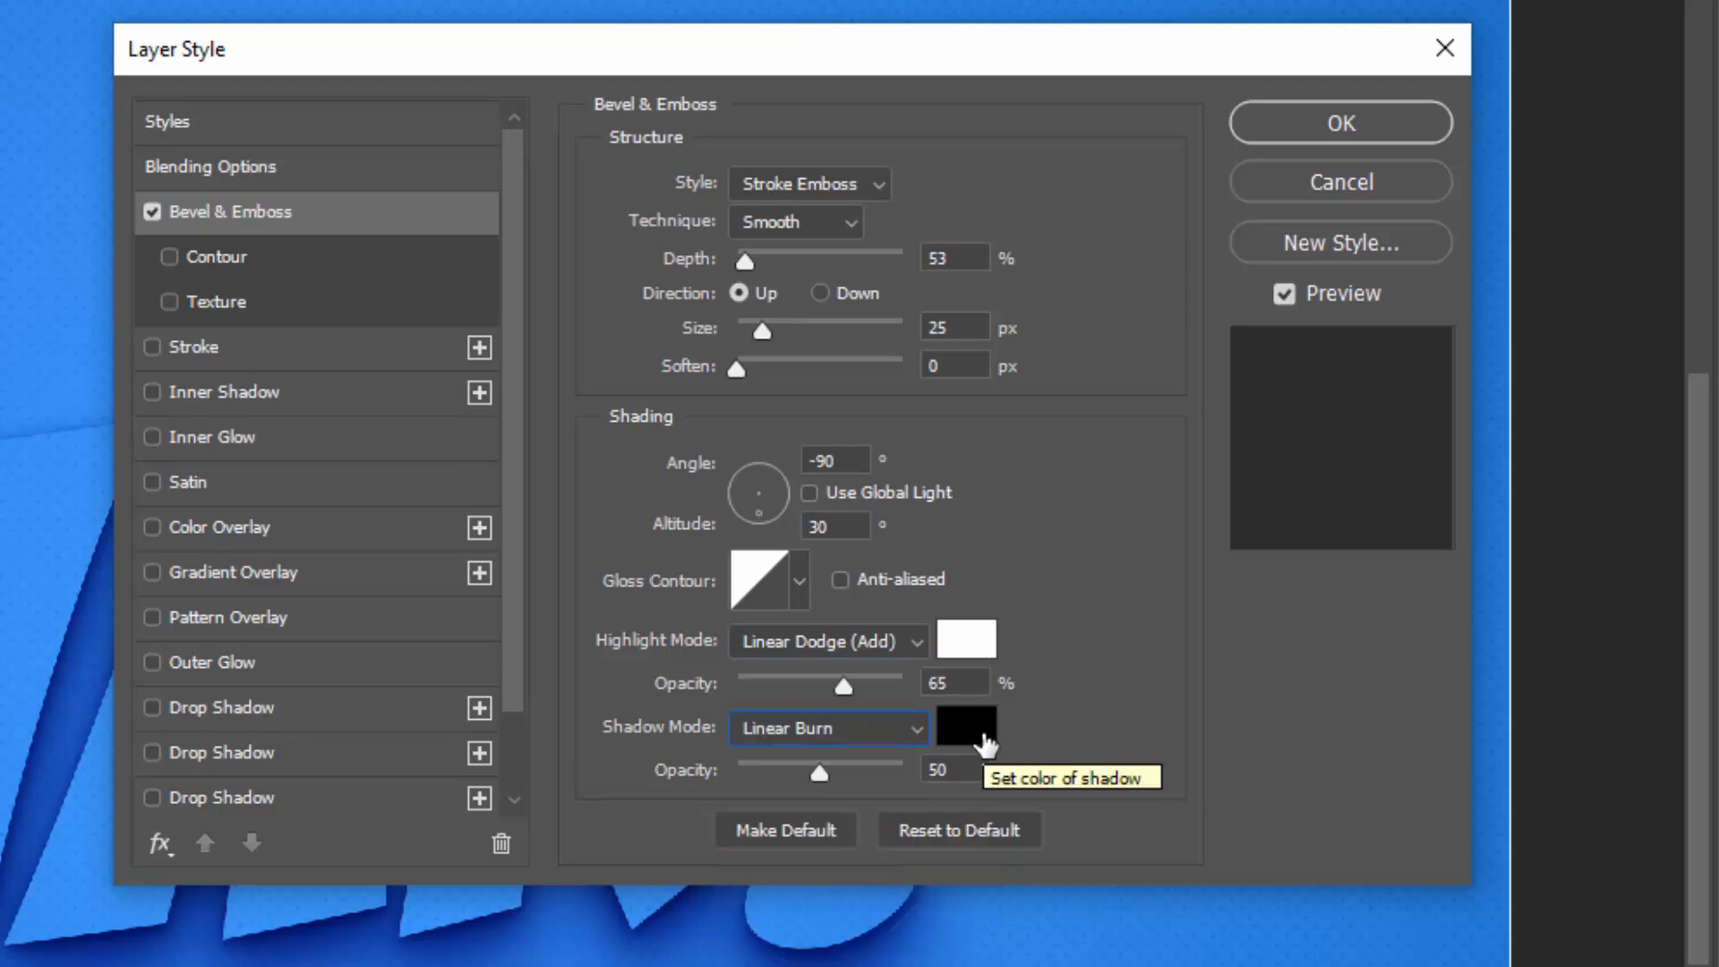
pyautogui.moveTo(969, 768); pyautogui.dragTo(917, 776)
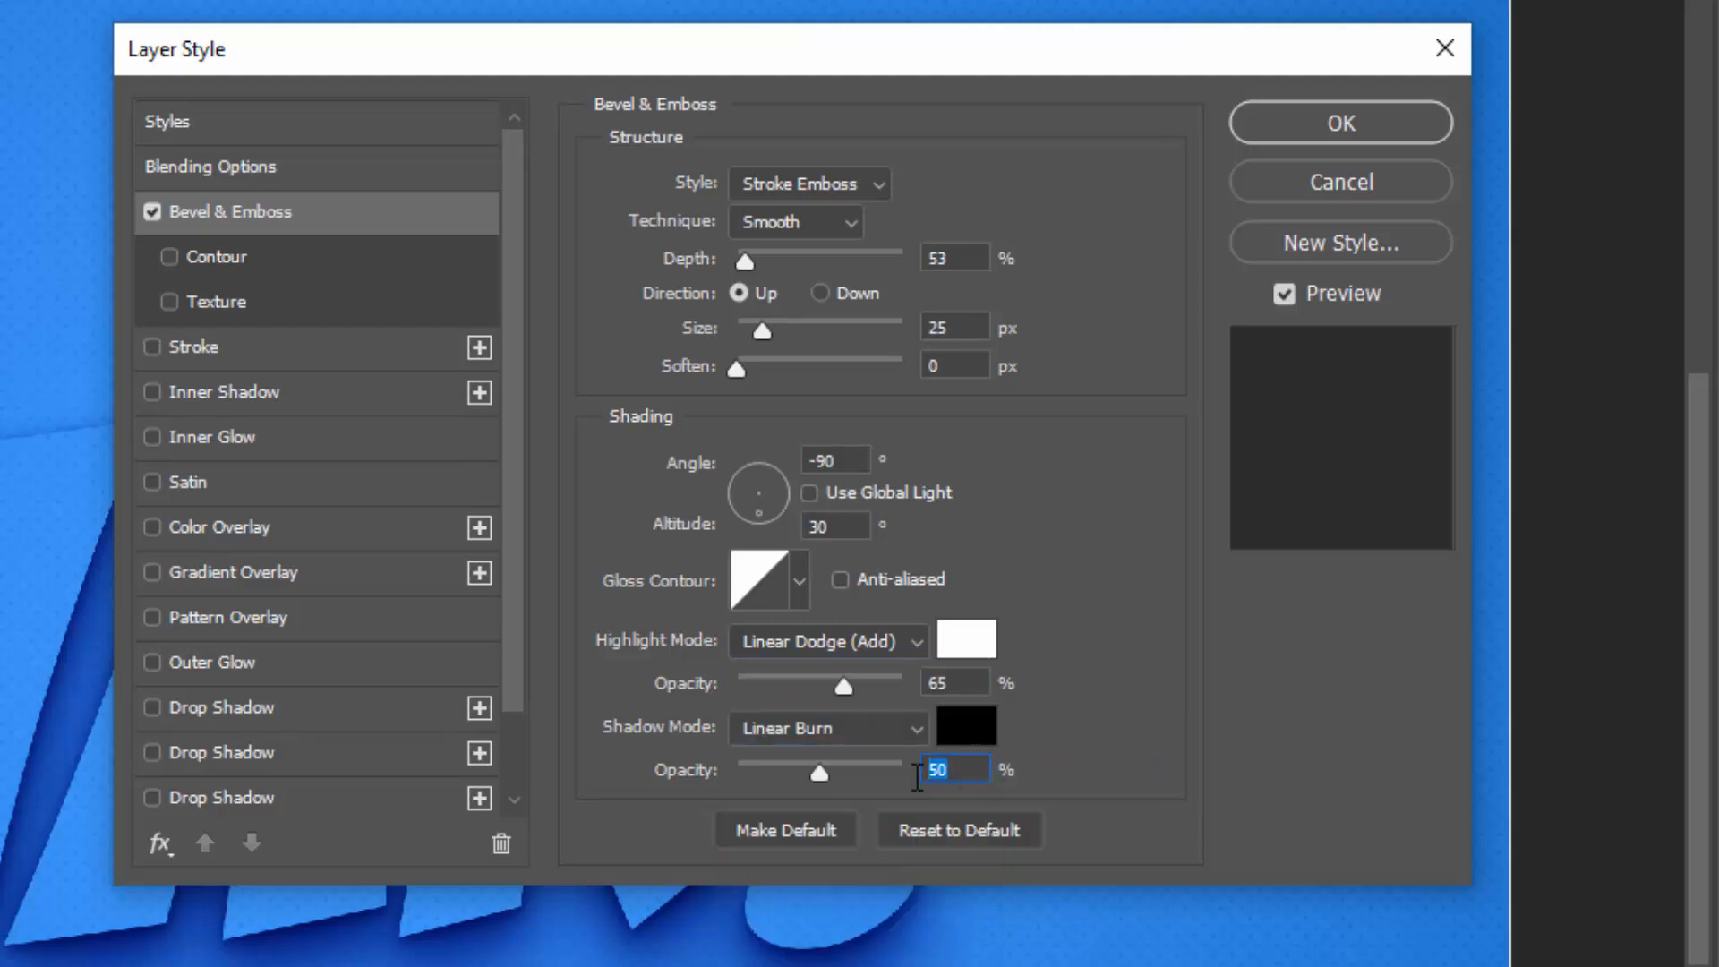
pyautogui.write('22')
pyautogui.click(222, 254)
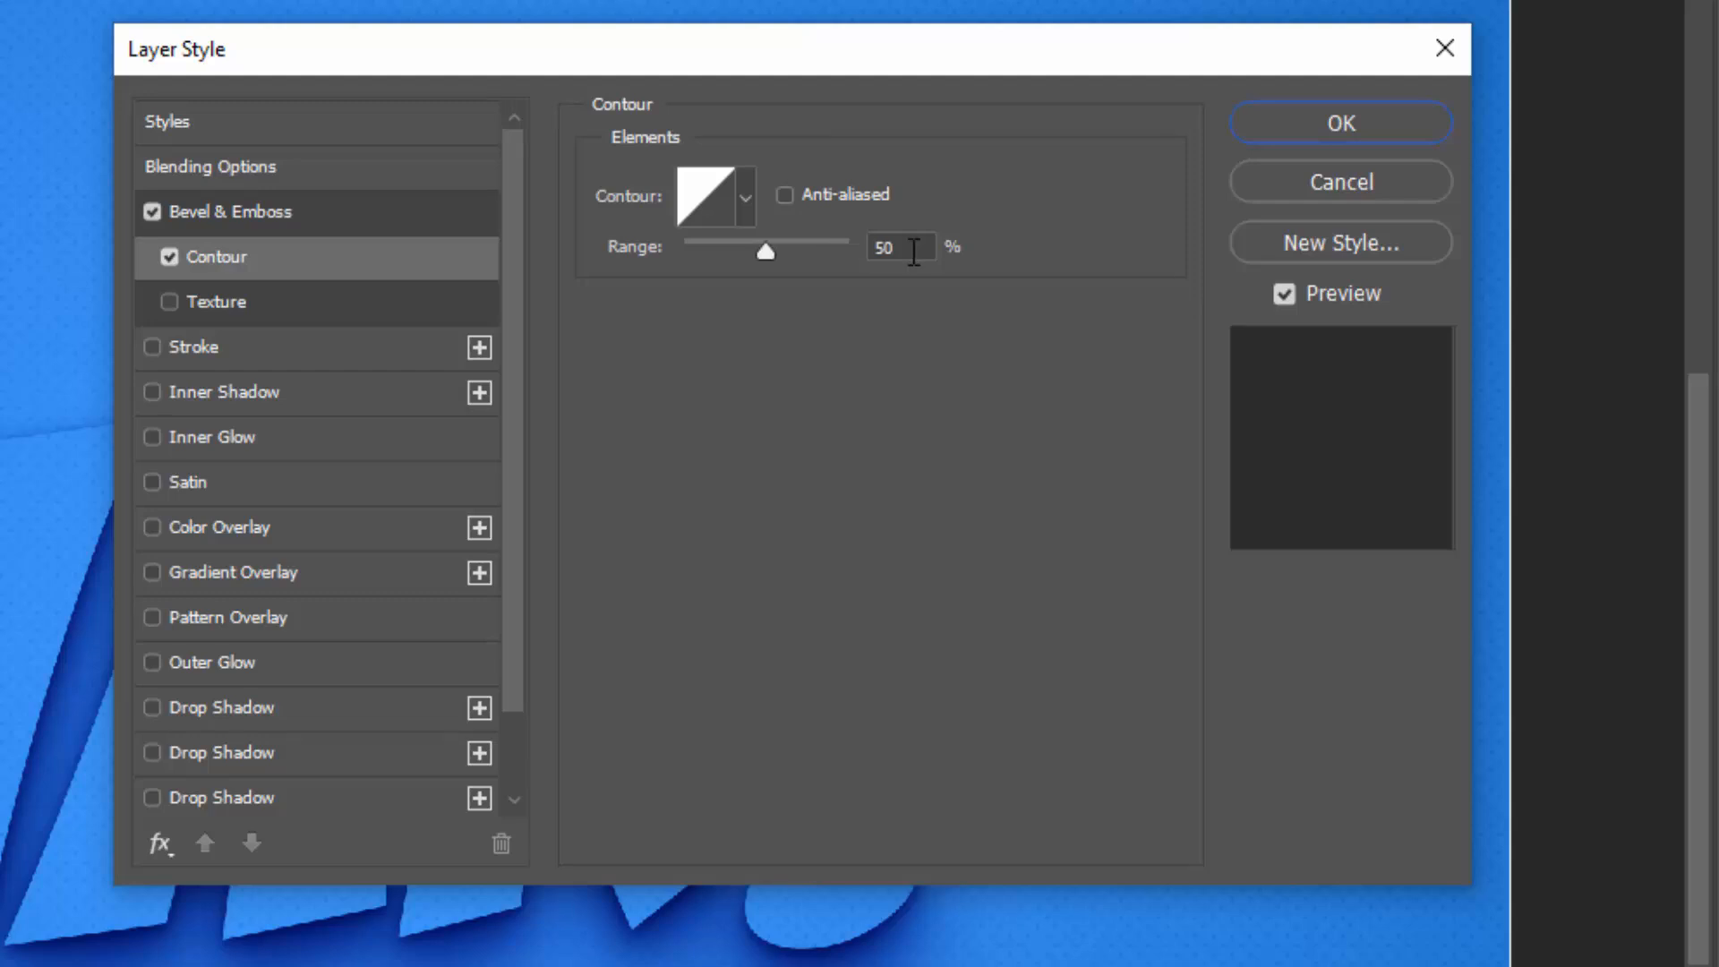
pyautogui.click(882, 250)
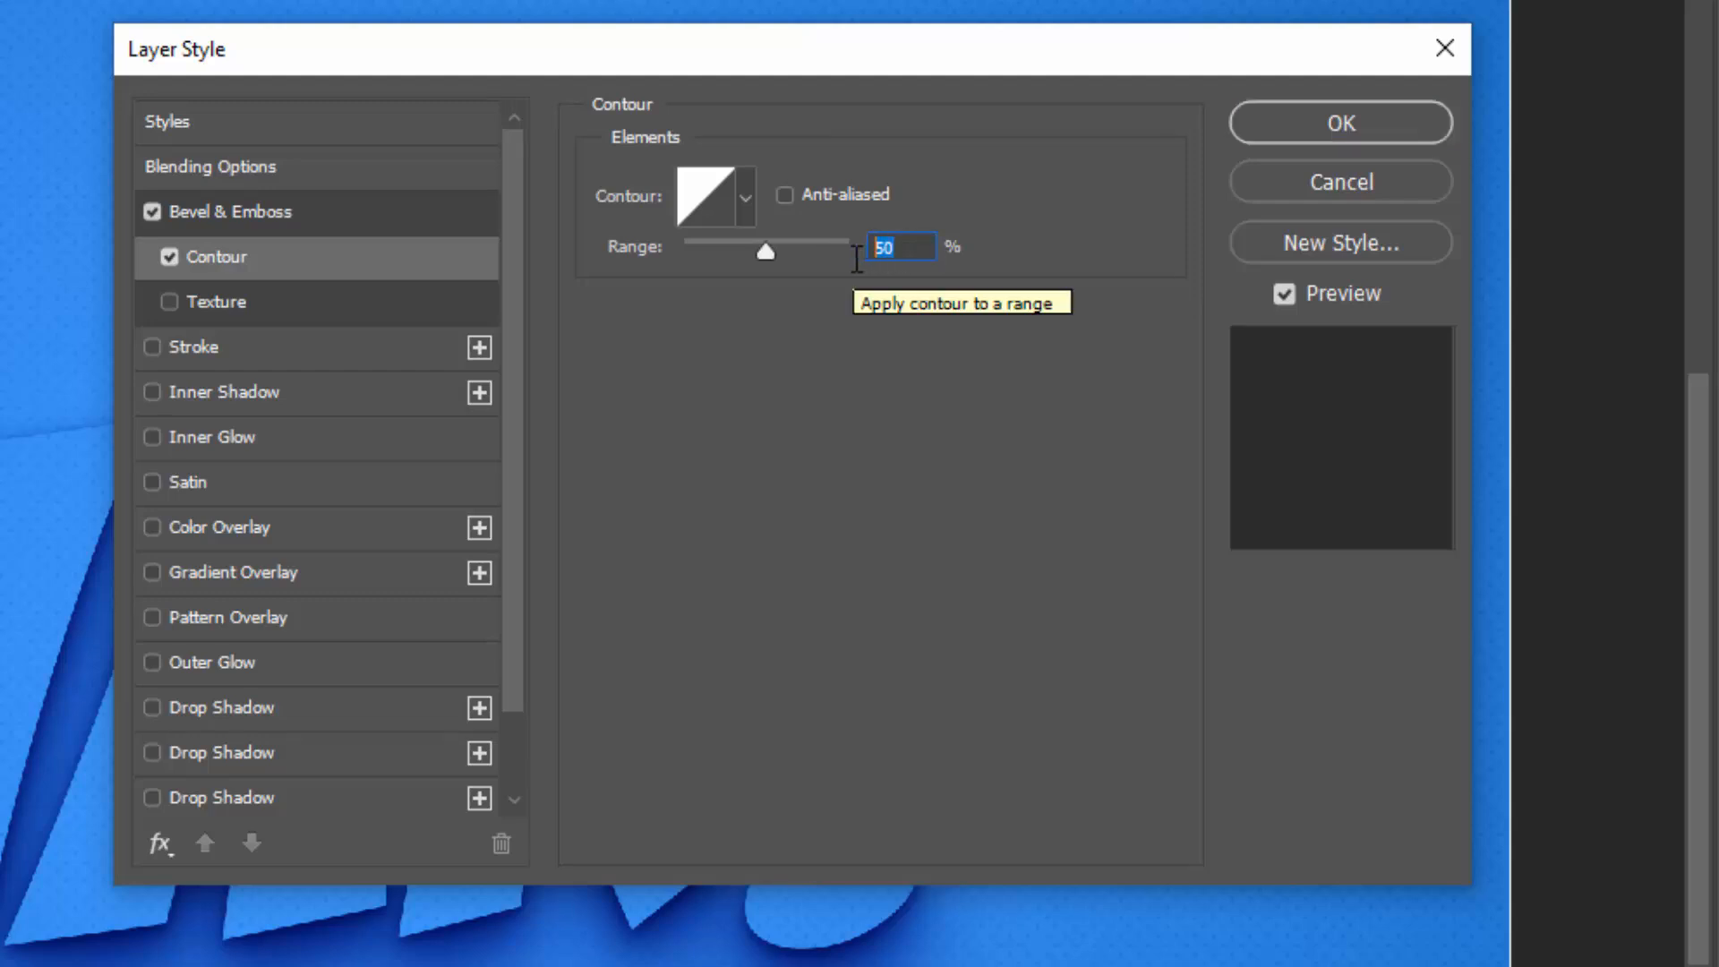
# Enable a Stroke on the WAR! copy layer with a size of 10 px, positioned inside at 100% opacity
pyautogui.click(218, 344)
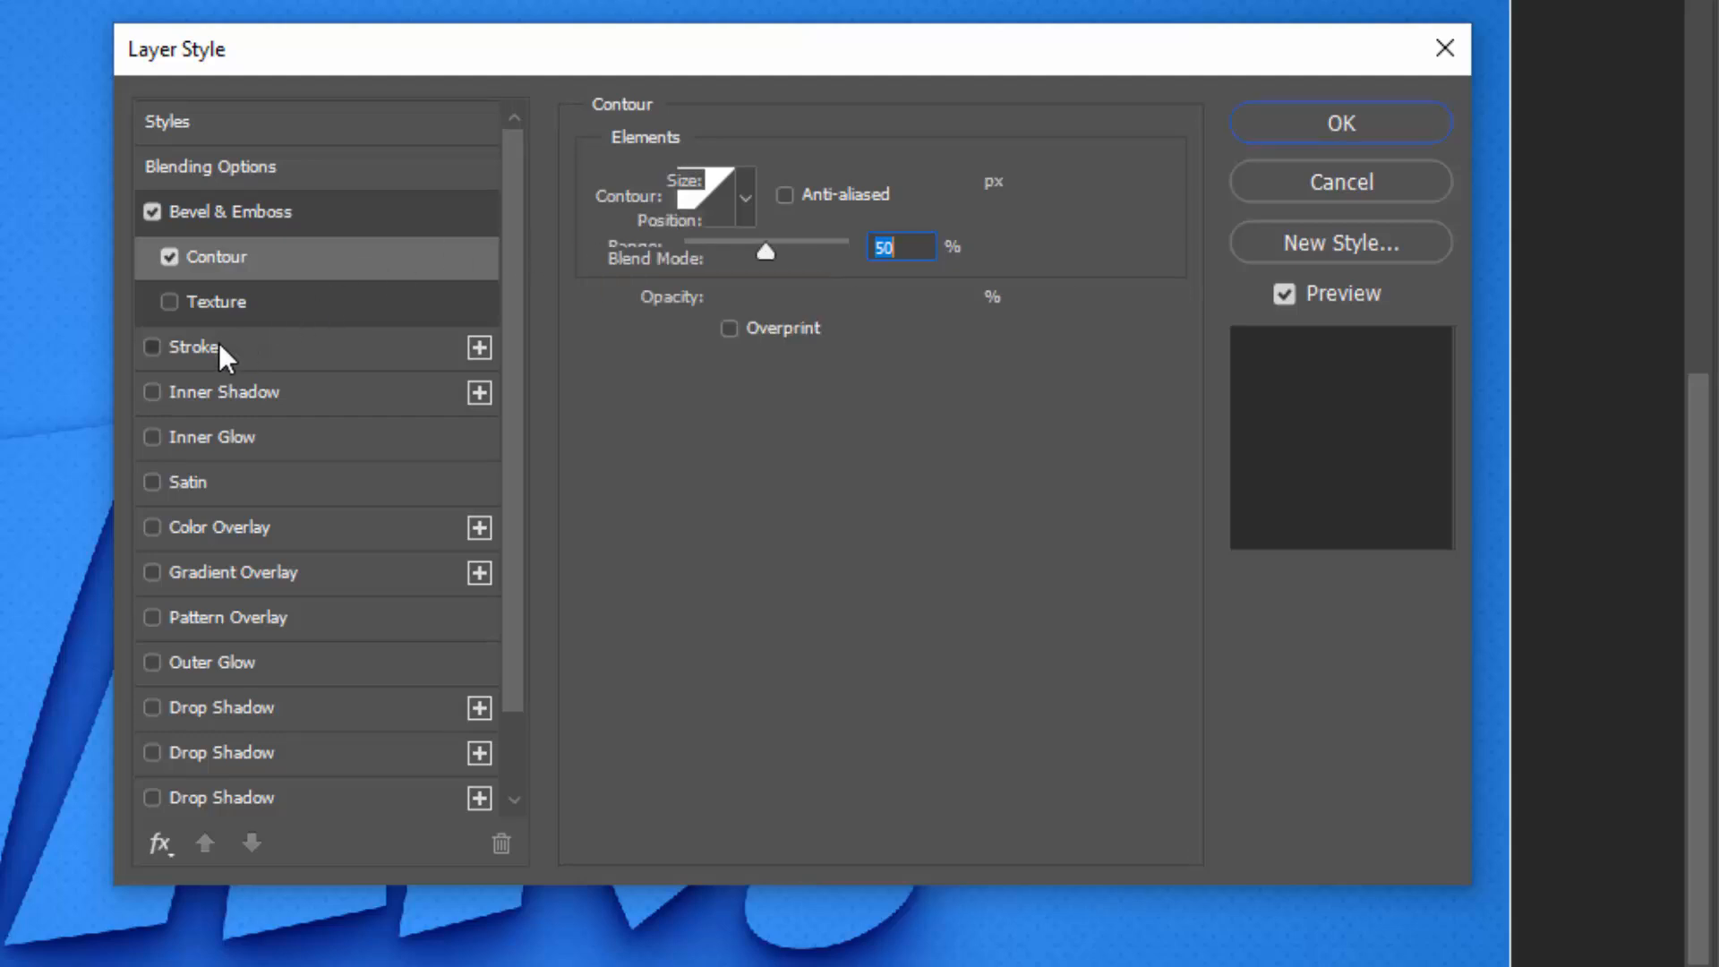
pyautogui.click(927, 182)
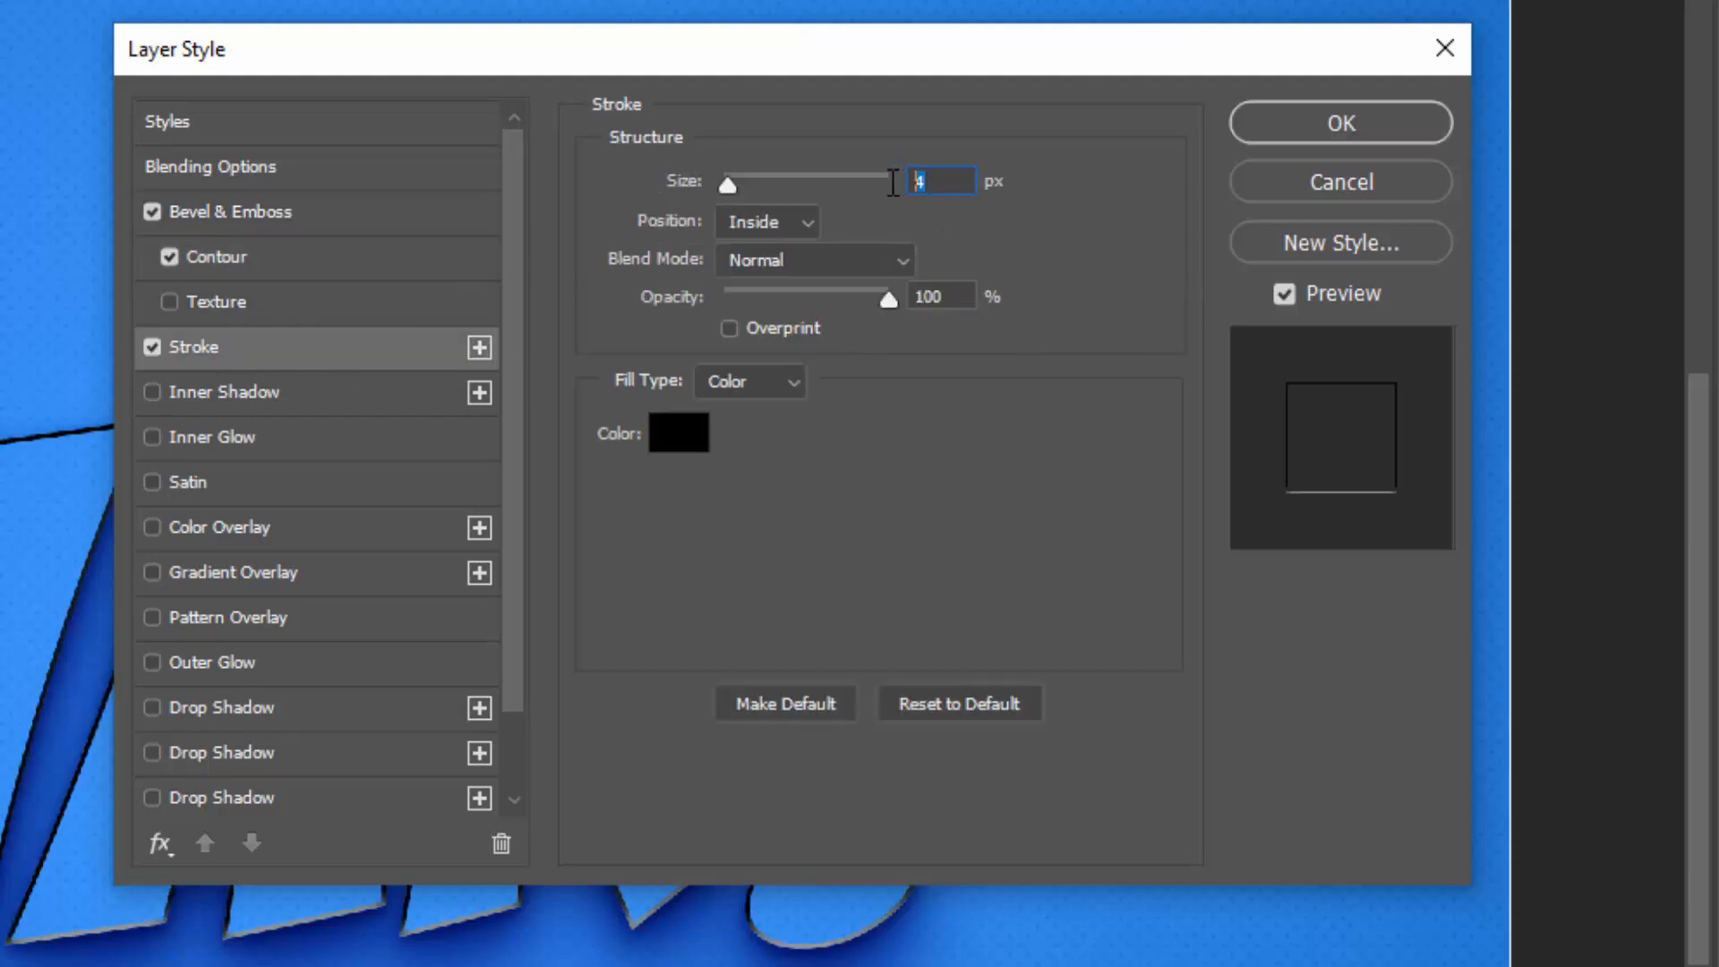
pyautogui.write('10')
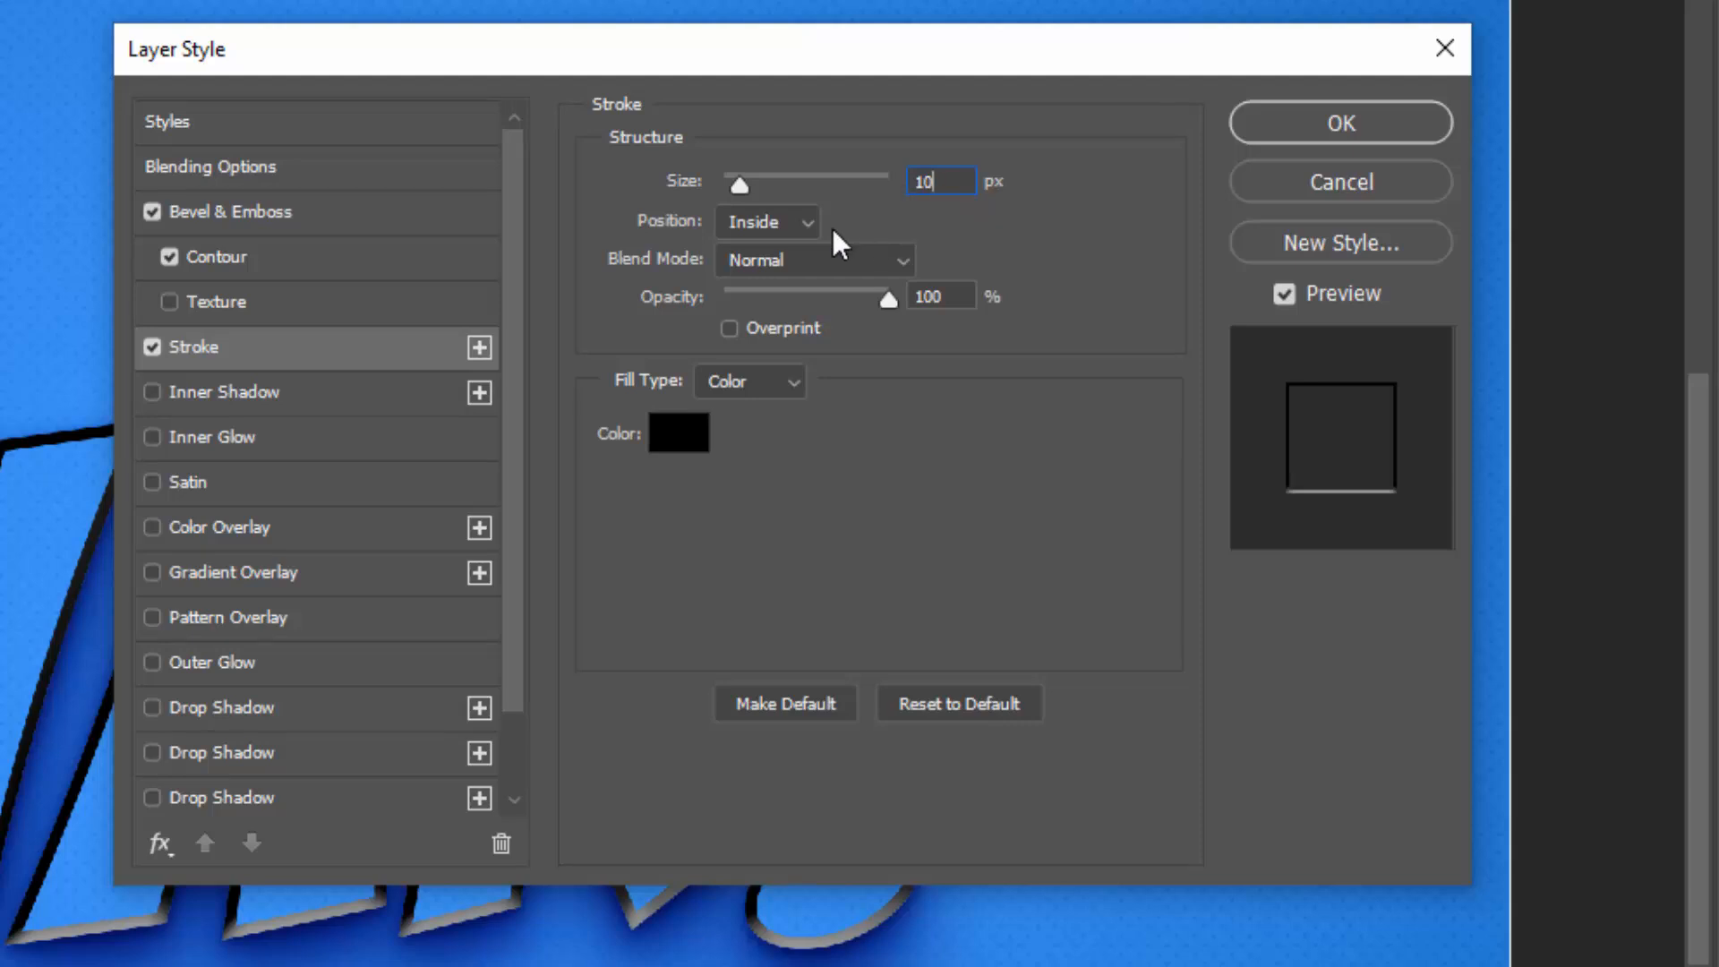
pyautogui.doubleClick(930, 296)
# Change the stroke colour to b0b0b0, apply the layer style and collapse the WAR! copy layer's effects list
pyautogui.click(688, 435)
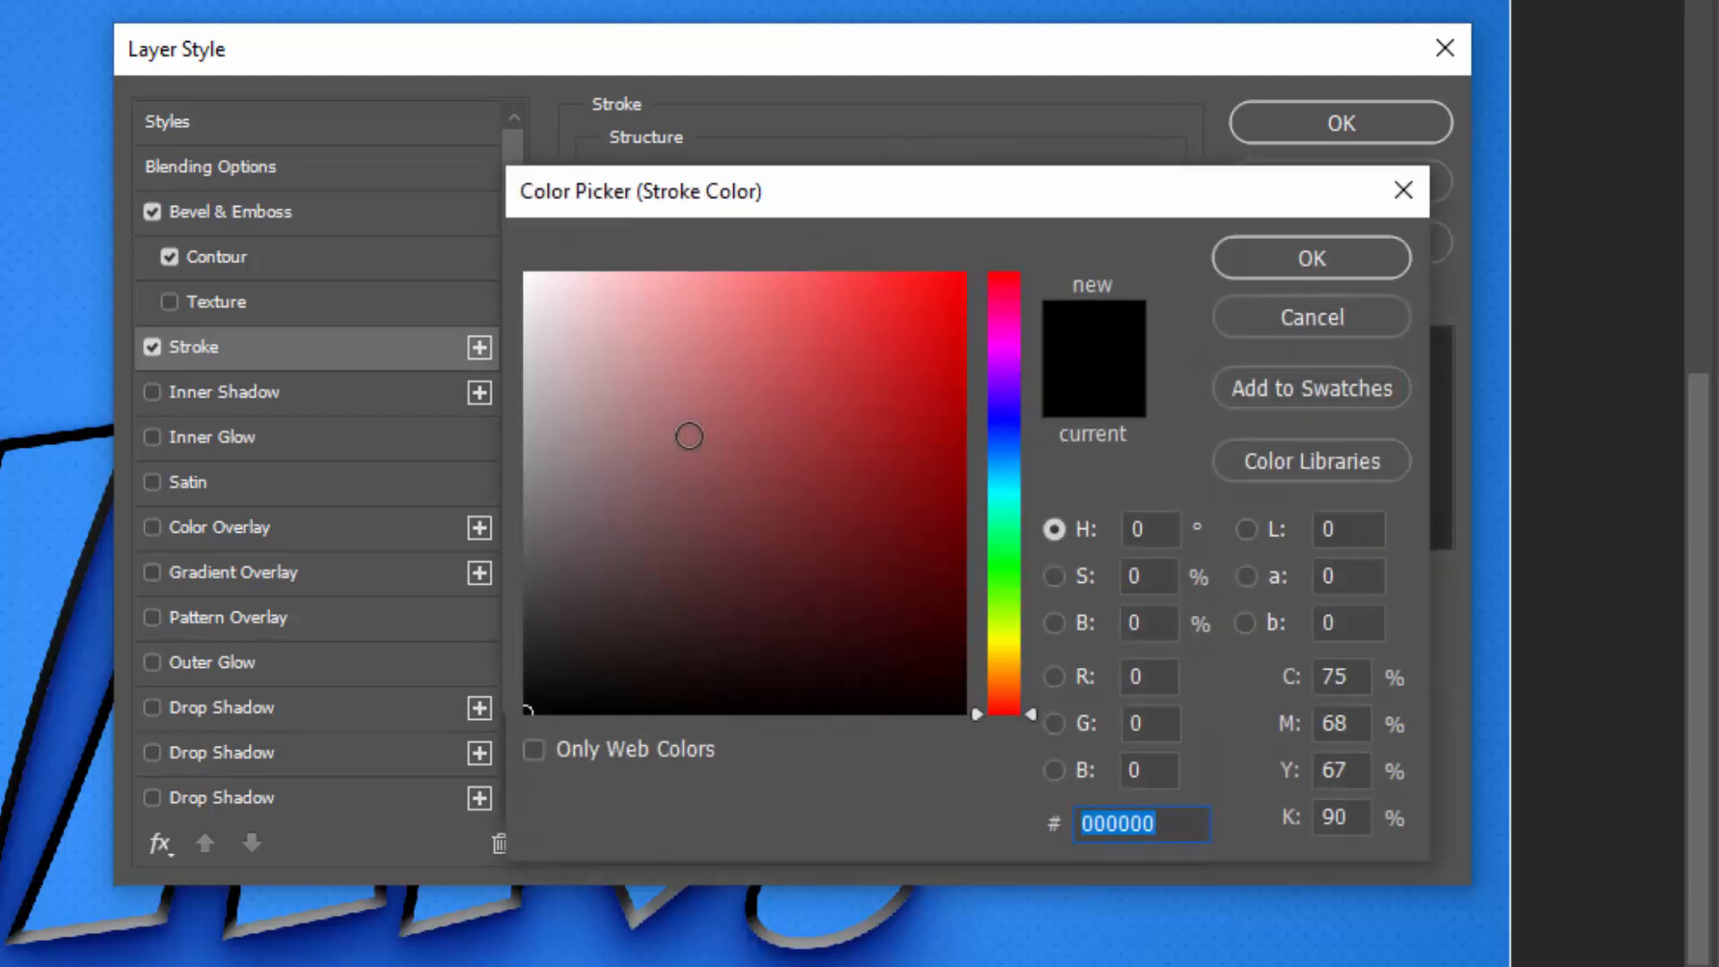
pyautogui.write('b0')
pyautogui.write('b0b')
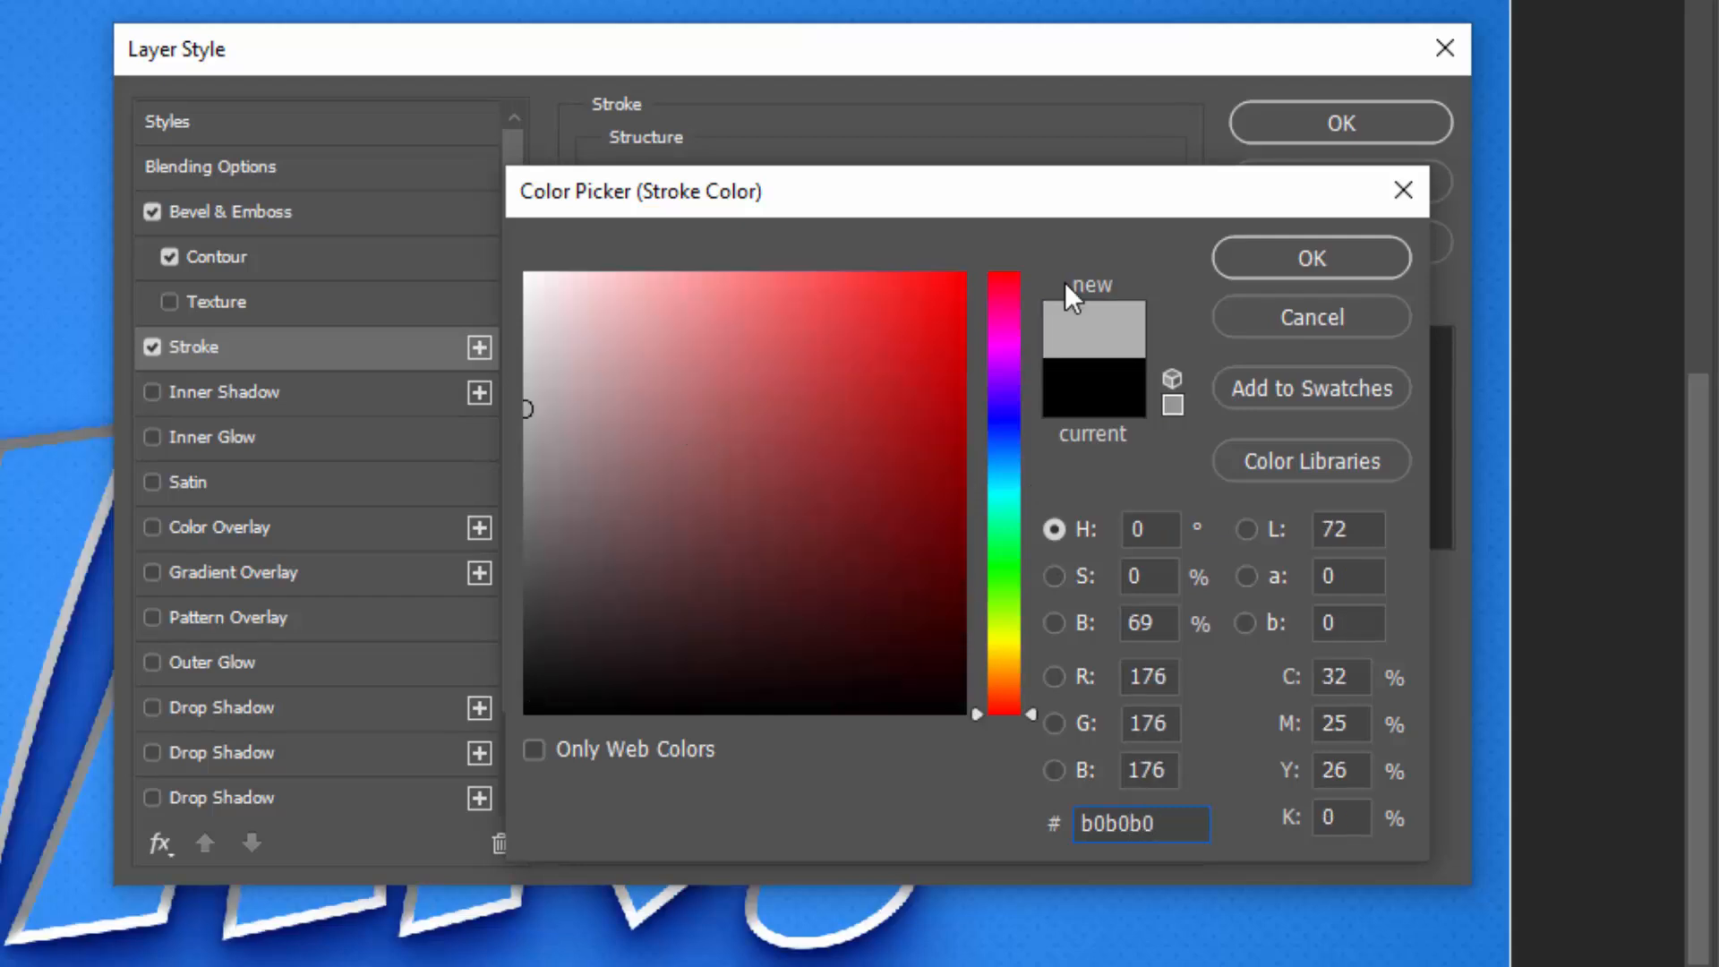
pyautogui.click(1316, 261)
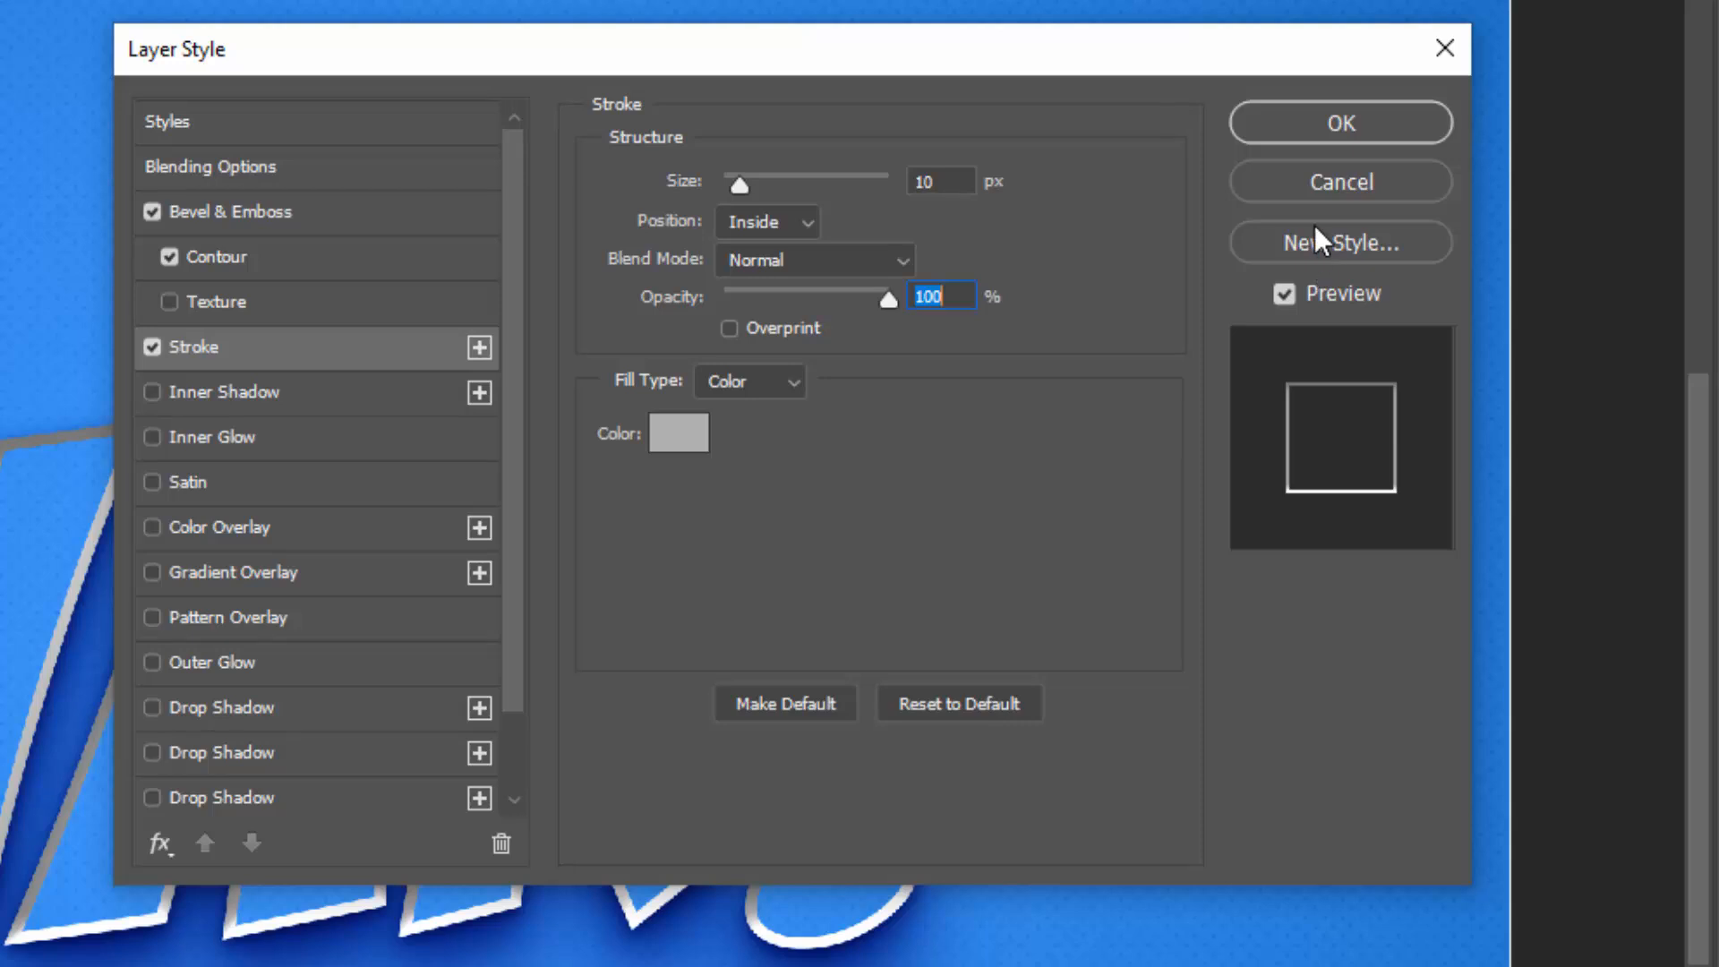
pyautogui.click(1304, 120)
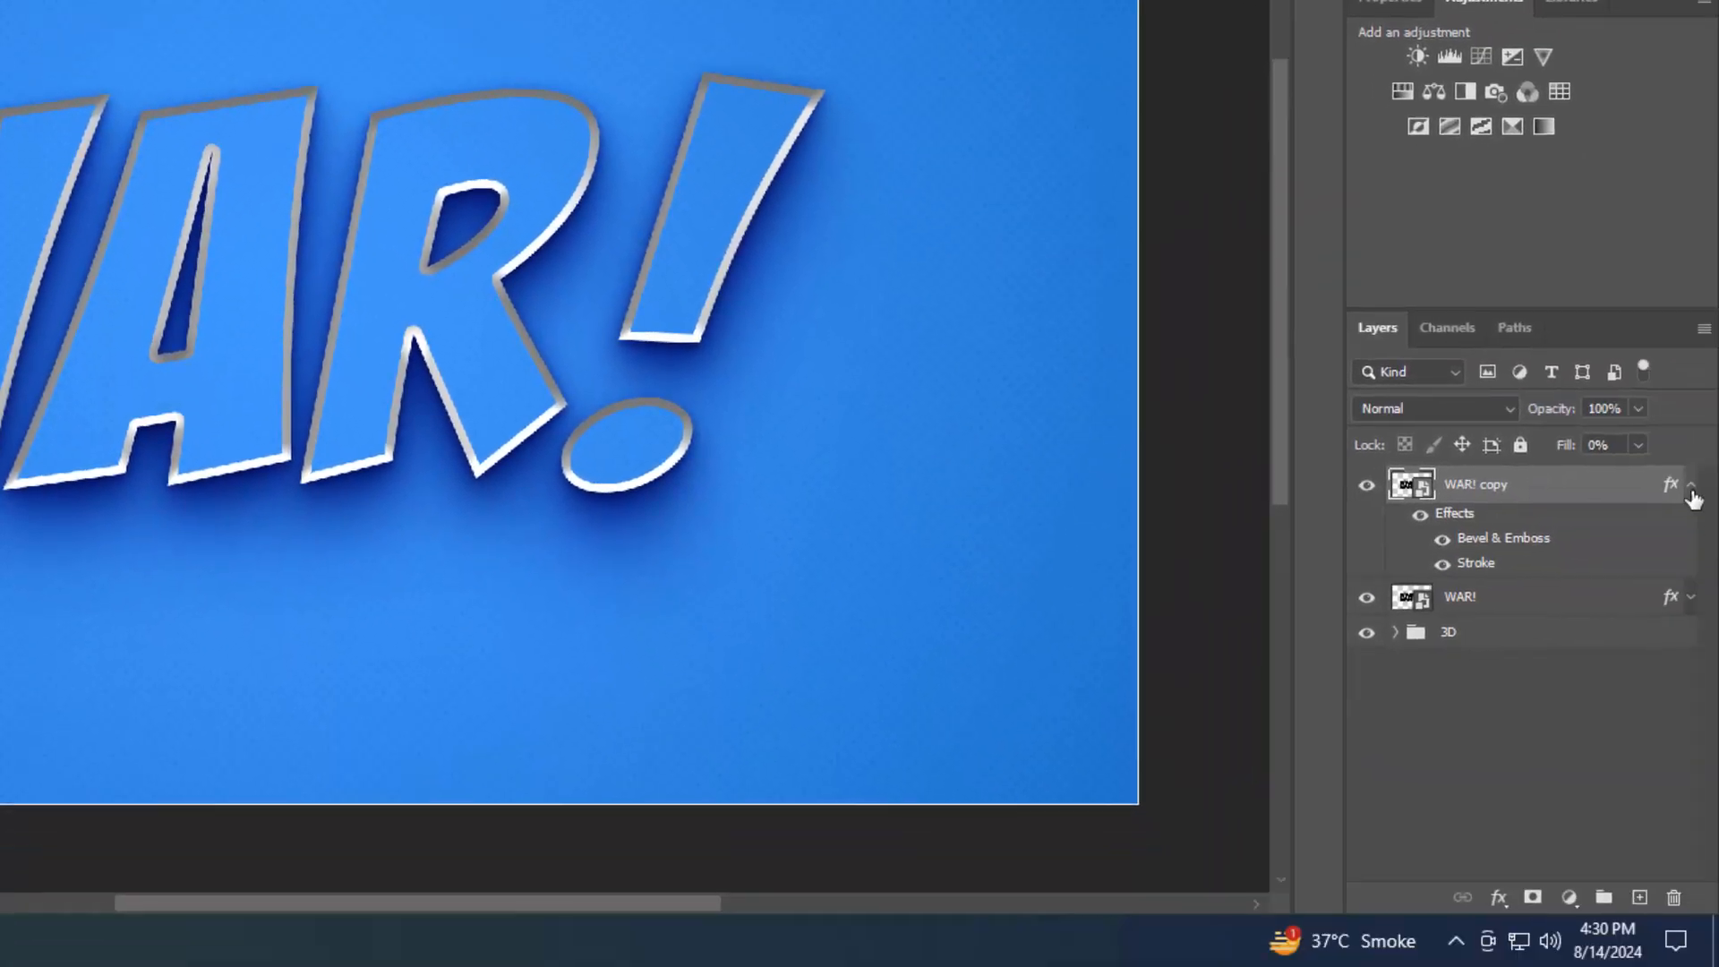
pyautogui.click(1692, 488)
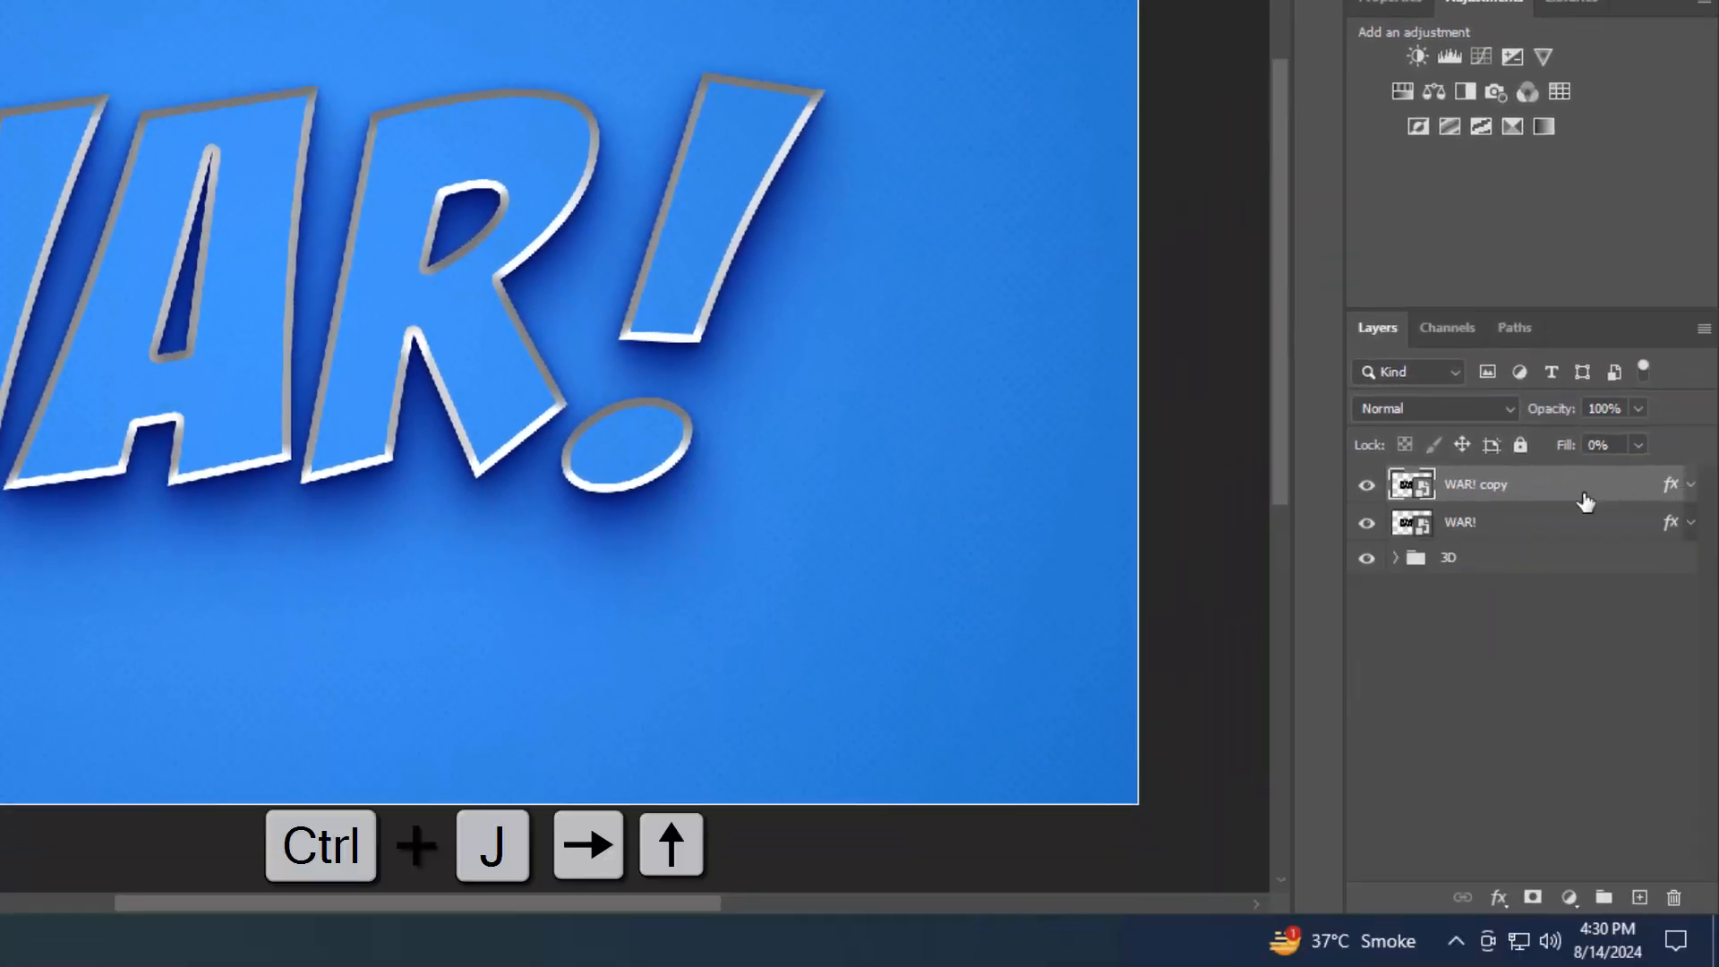
# Duplicate the WAR! copy layer 24 times in succession, nudging each new duplicate one pixel right and one pixel up
pyautogui.hotkey('ctrl', 'j')
pyautogui.press('Right')
pyautogui.press('Up')
pyautogui.hotkey('ctrl', 'j')
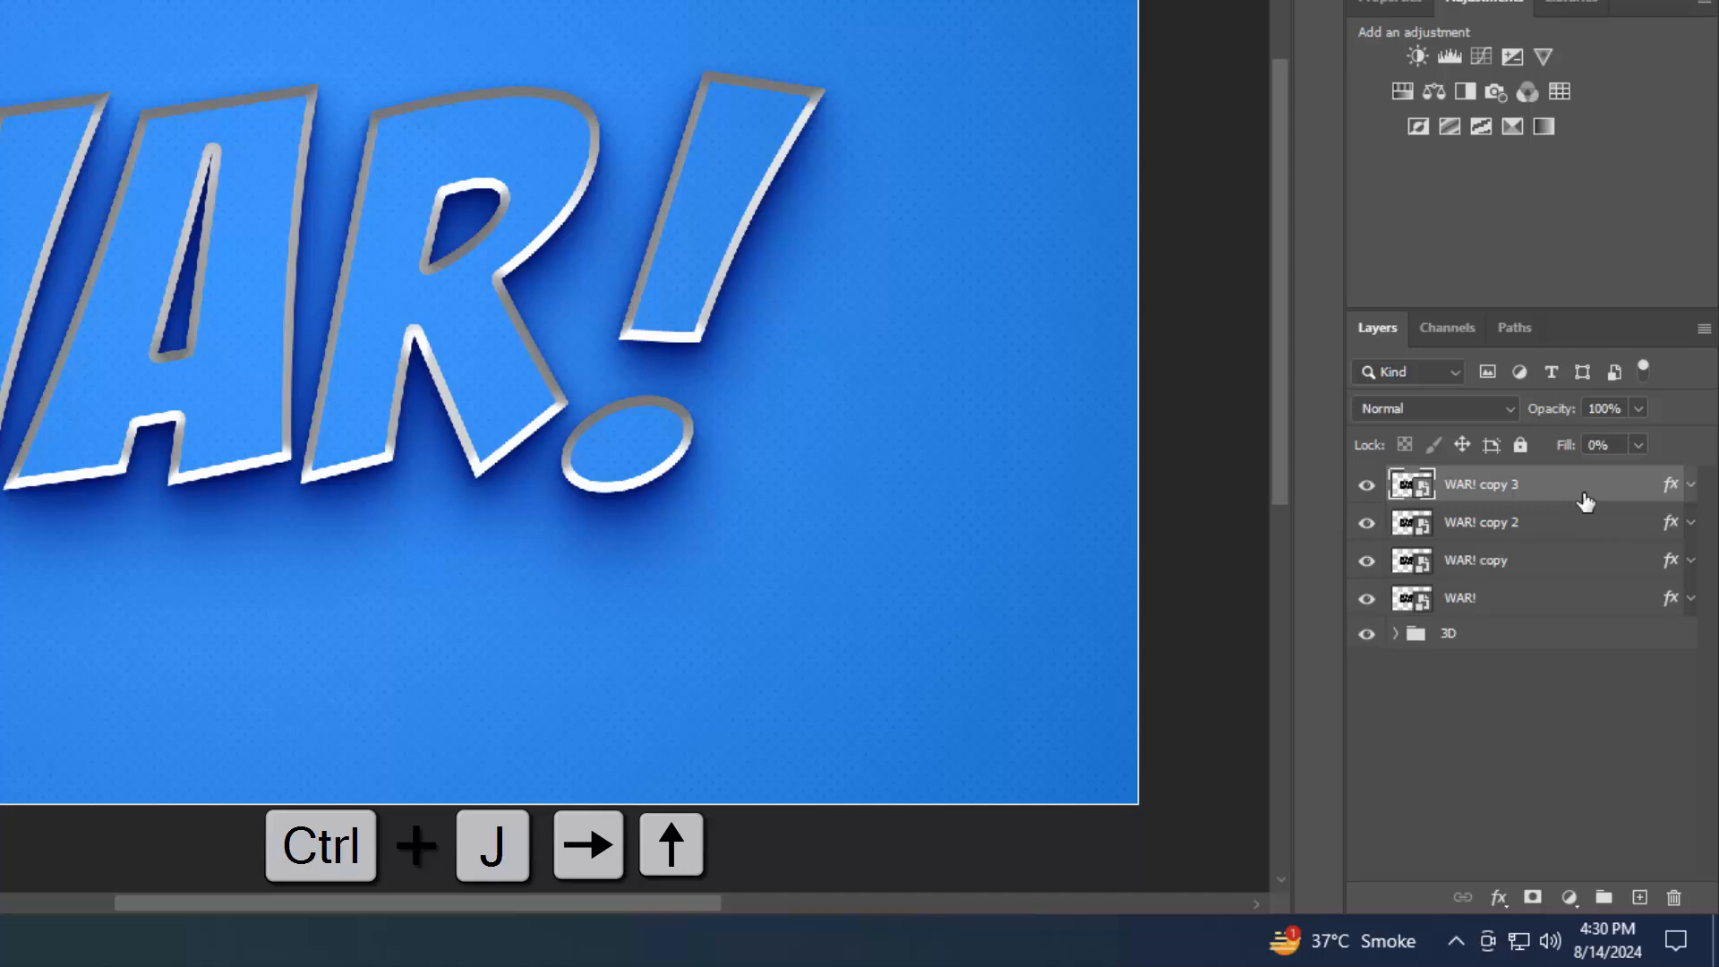
pyautogui.press('Right')
pyautogui.press('Up')
pyautogui.hotkey('ctrl', 'j')
pyautogui.press('Right')
pyautogui.press('Up')
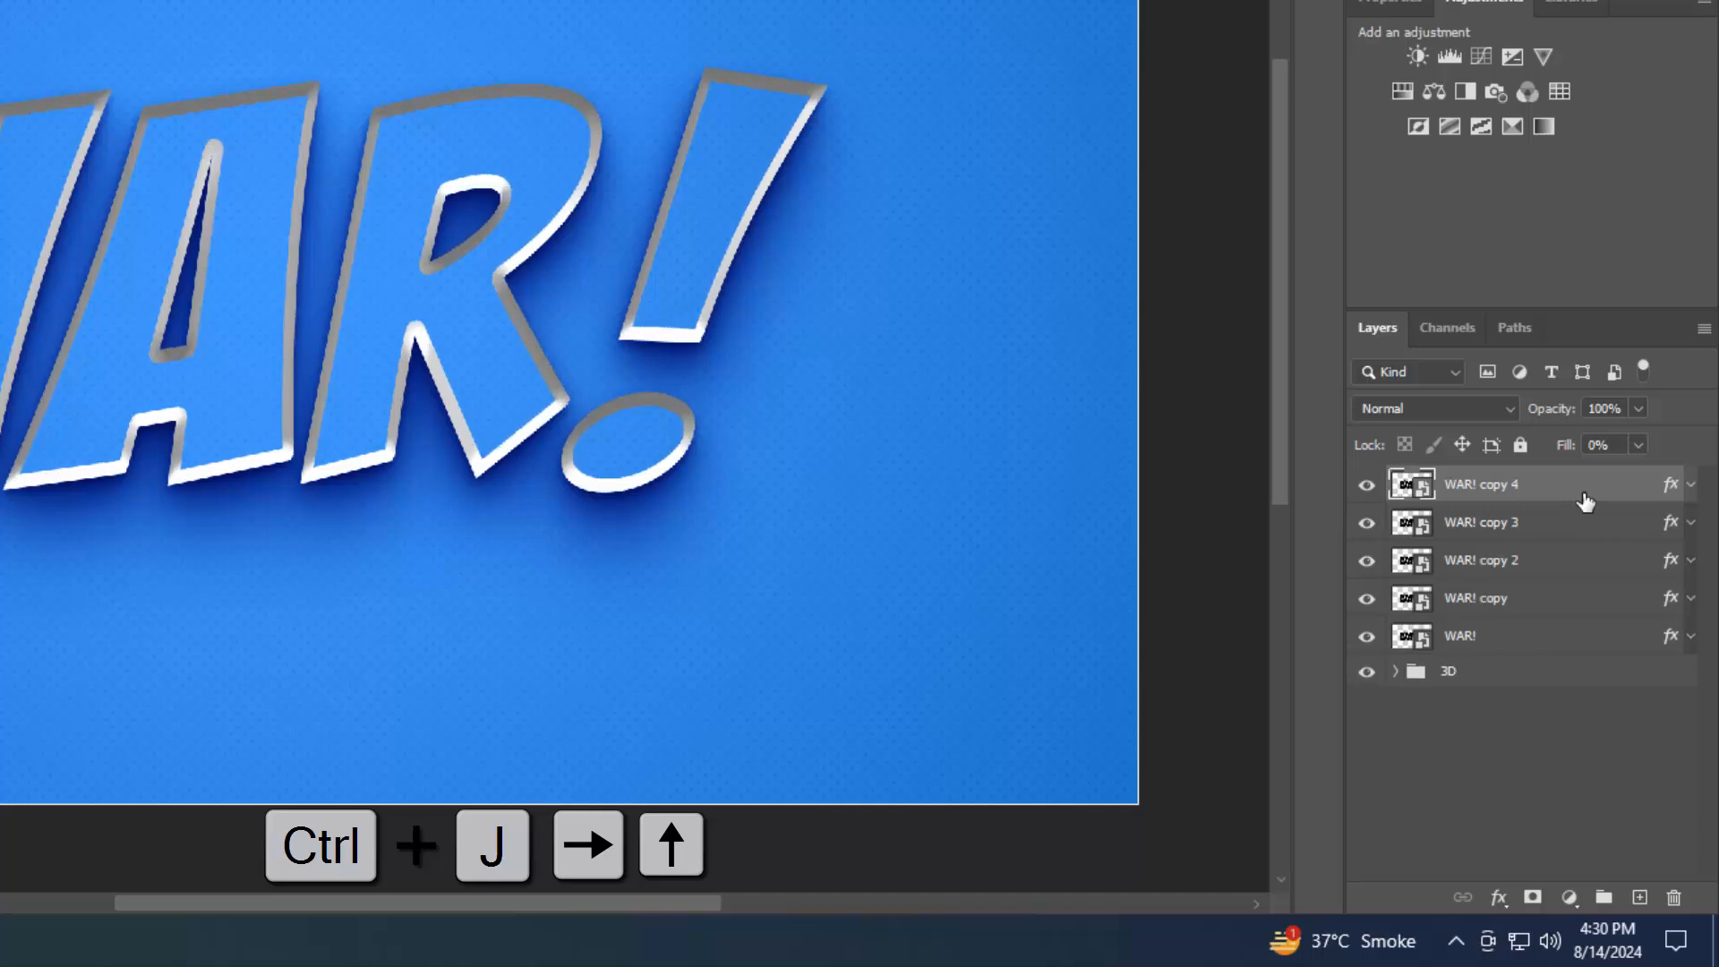
pyautogui.hotkey('ctrl', 'j')
pyautogui.press('Right')
pyautogui.press('Up')
pyautogui.hotkey('ctrl', 'j')
pyautogui.press('Right')
pyautogui.press('Up')
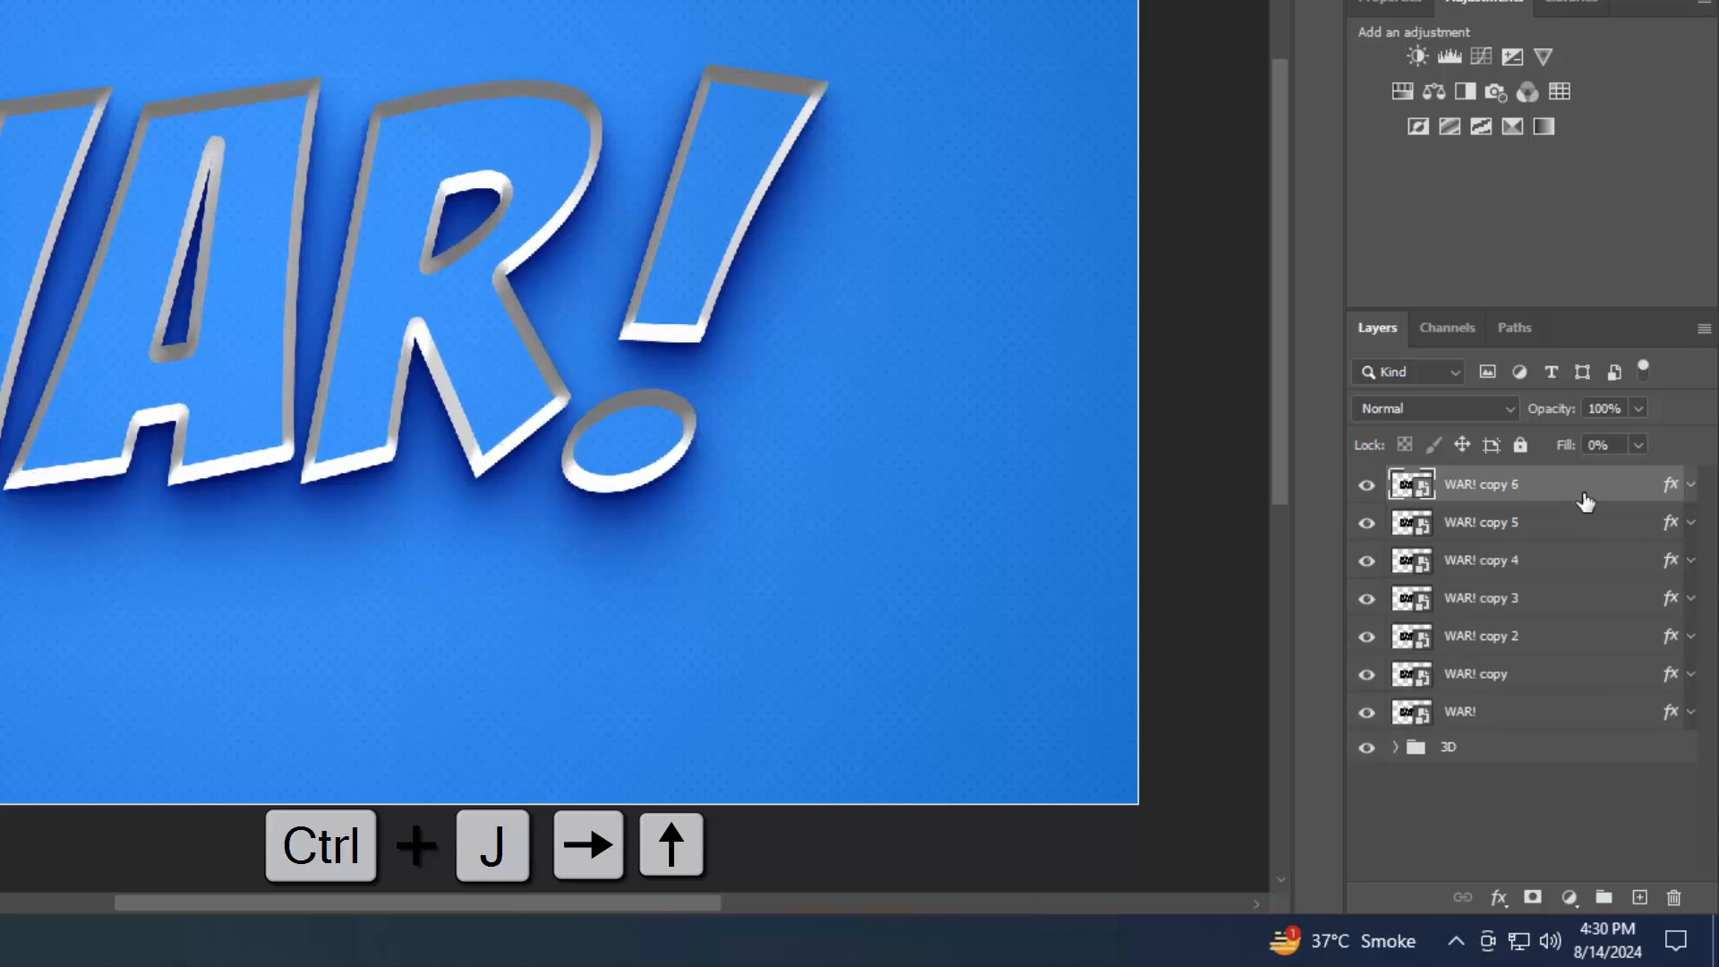
pyautogui.hotkey('ctrl', 'j')
pyautogui.press('Right')
pyautogui.press('Up')
pyautogui.hotkey('ctrl', 'j')
pyautogui.press('Right')
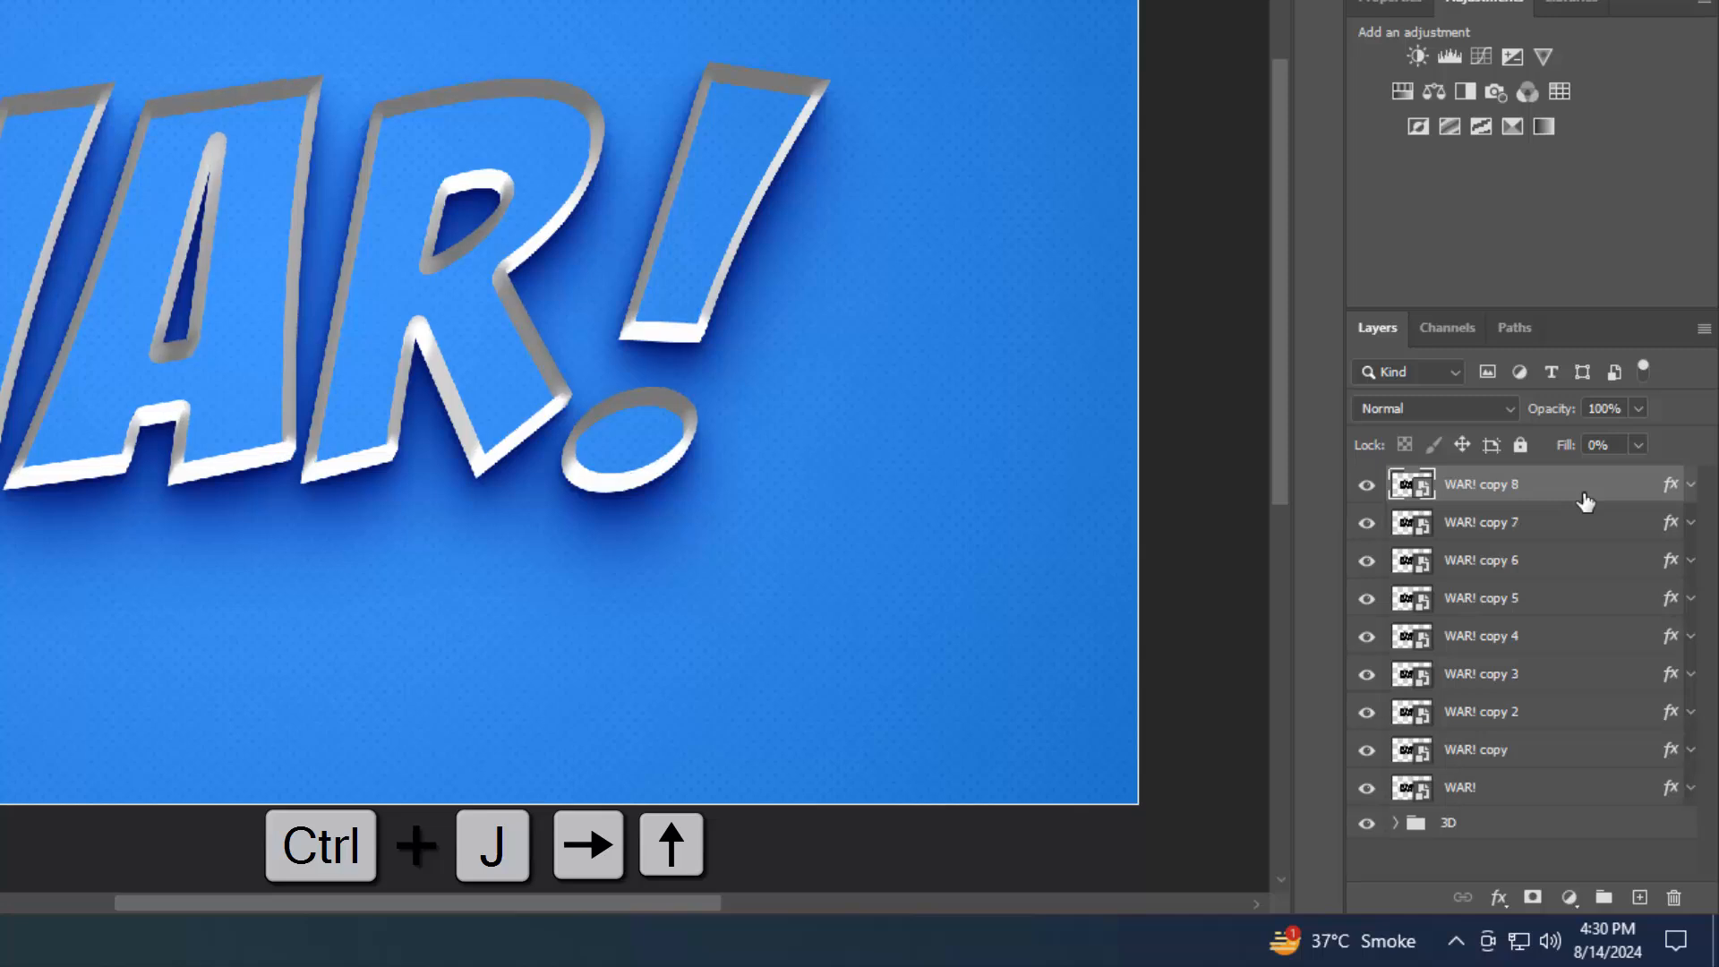
pyautogui.press('Up')
pyautogui.hotkey('ctrl', 'j')
pyautogui.press('Right')
pyautogui.press('Up')
pyautogui.hotkey('ctrl', 'j')
pyautogui.press('Right')
pyautogui.press('Up')
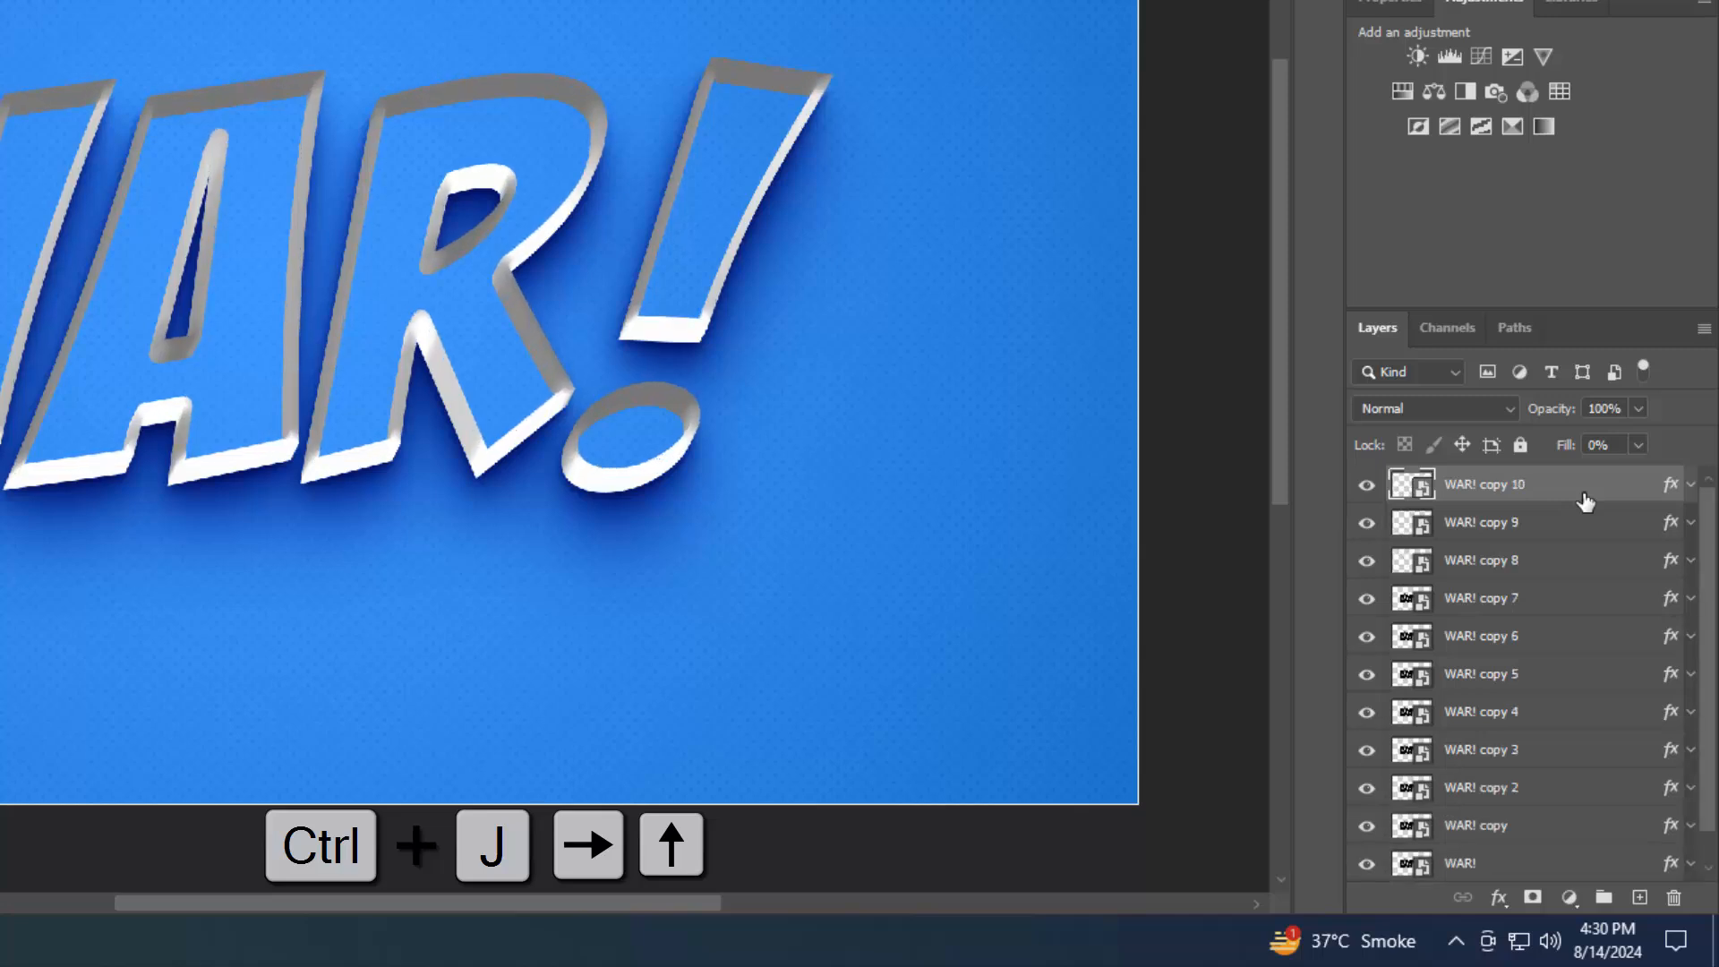
pyautogui.hotkey('ctrl', 'j')
pyautogui.press('Right')
pyautogui.press('Up')
pyautogui.hotkey('ctrl', 'j')
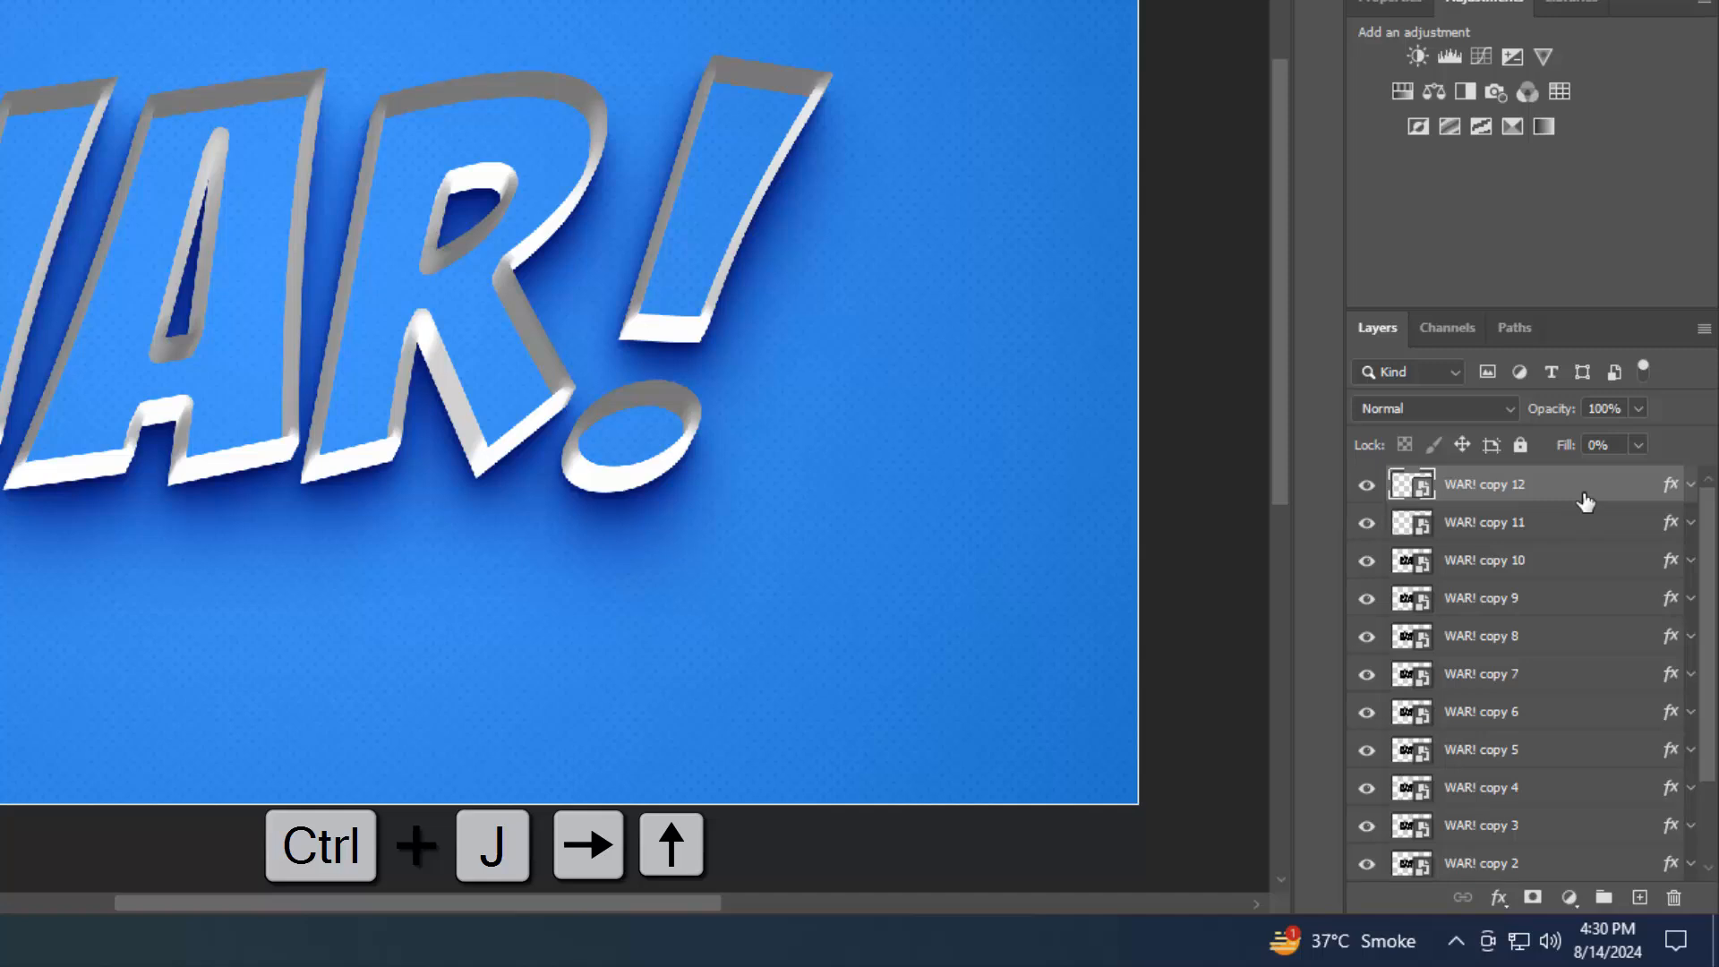
pyautogui.press('Right')
pyautogui.press('Up')
pyautogui.hotkey('ctrl', 'j')
pyautogui.press('Right')
pyautogui.press('Up')
pyautogui.hotkey('ctrl', 'j')
pyautogui.press('Right')
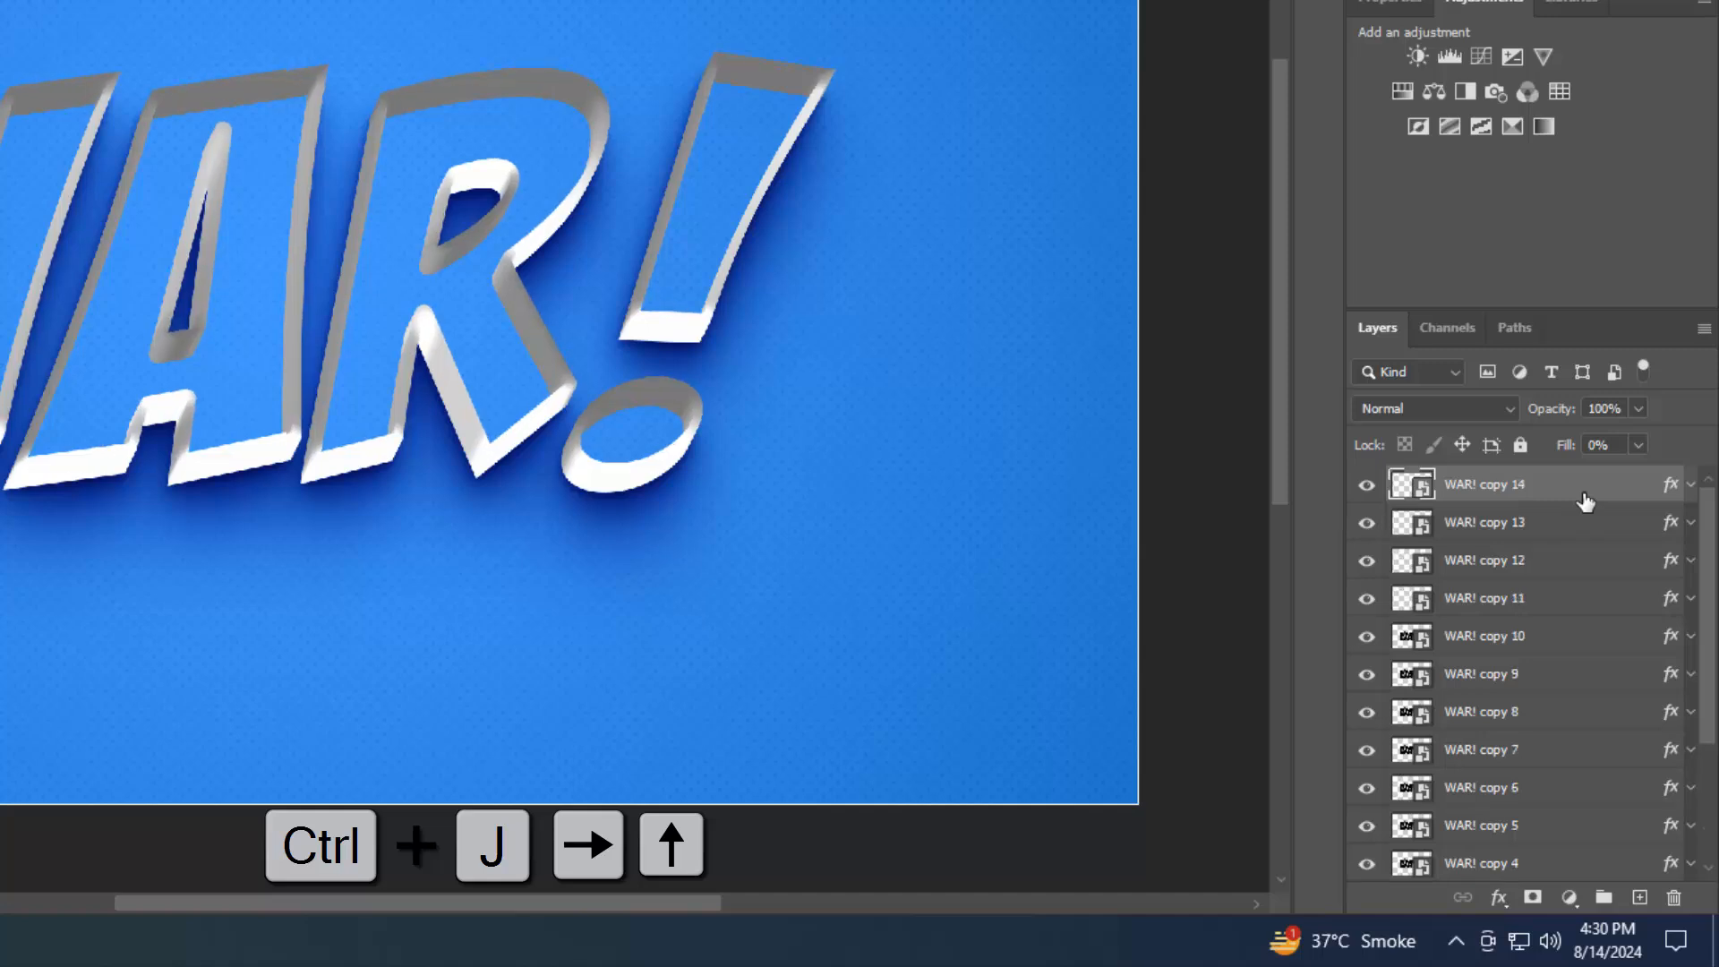
pyautogui.press('Up')
pyautogui.hotkey('ctrl', 'j')
pyautogui.press('Right')
pyautogui.press('Up')
pyautogui.hotkey('ctrl', 'j')
pyautogui.press('Right')
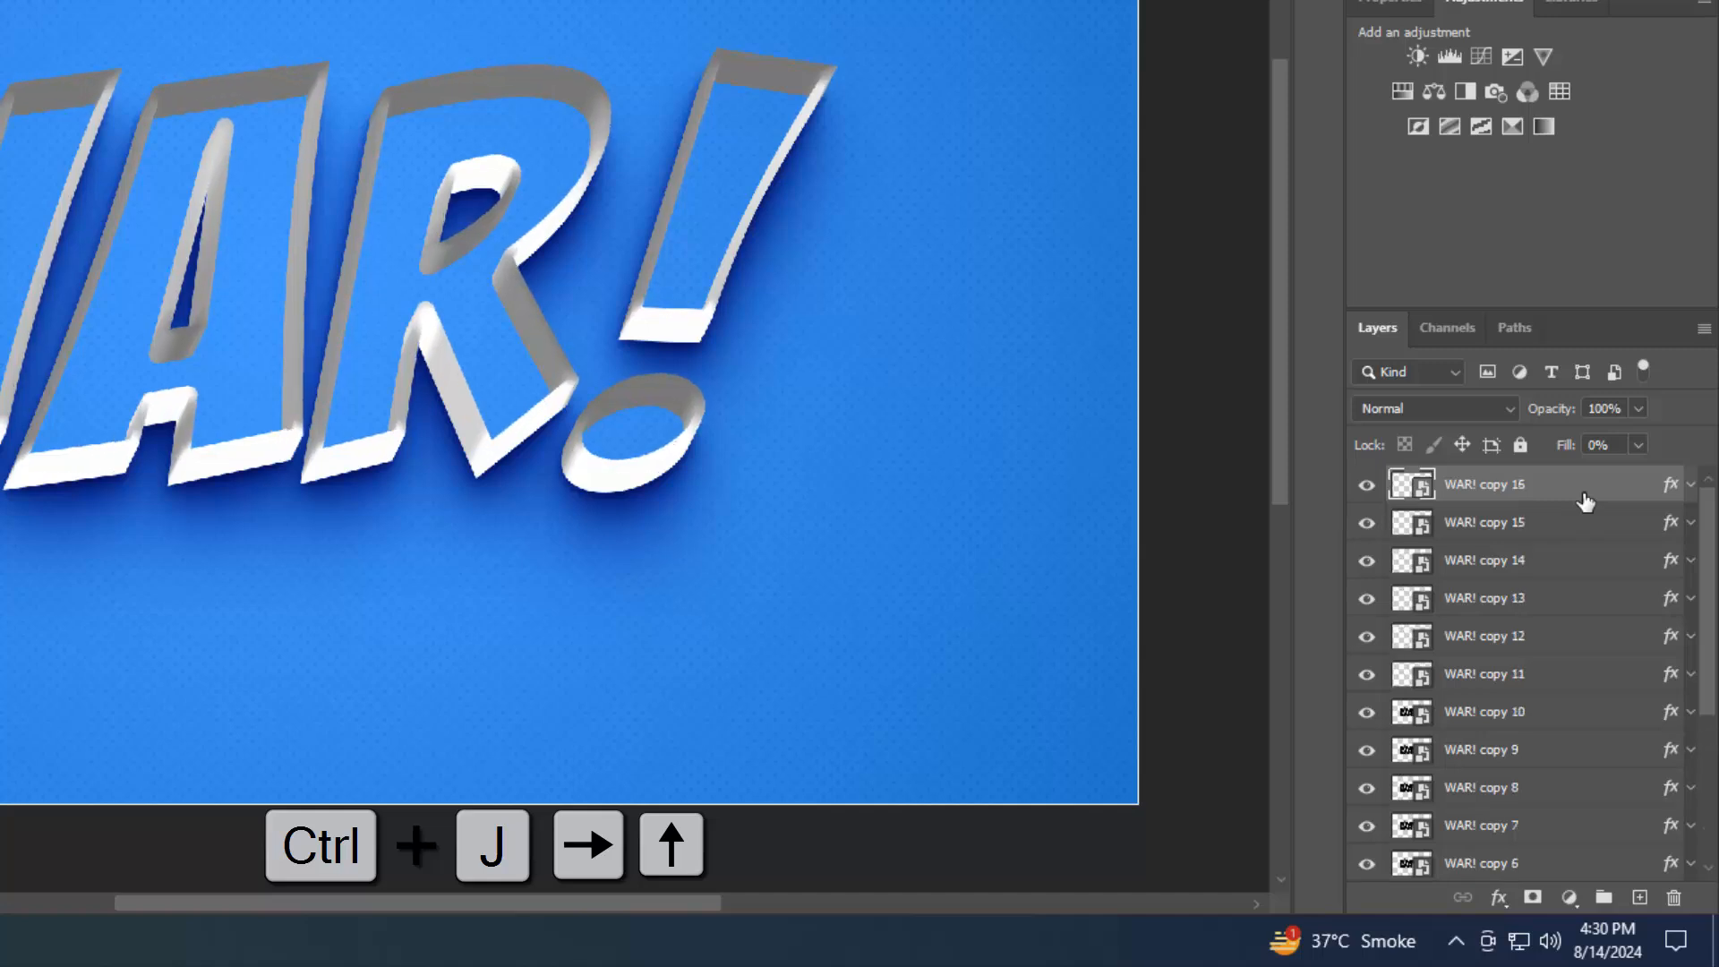
pyautogui.press('Up')
pyautogui.hotkey('ctrl', 'j')
pyautogui.press('Right')
pyautogui.press('Up')
pyautogui.hotkey('ctrl', 'j')
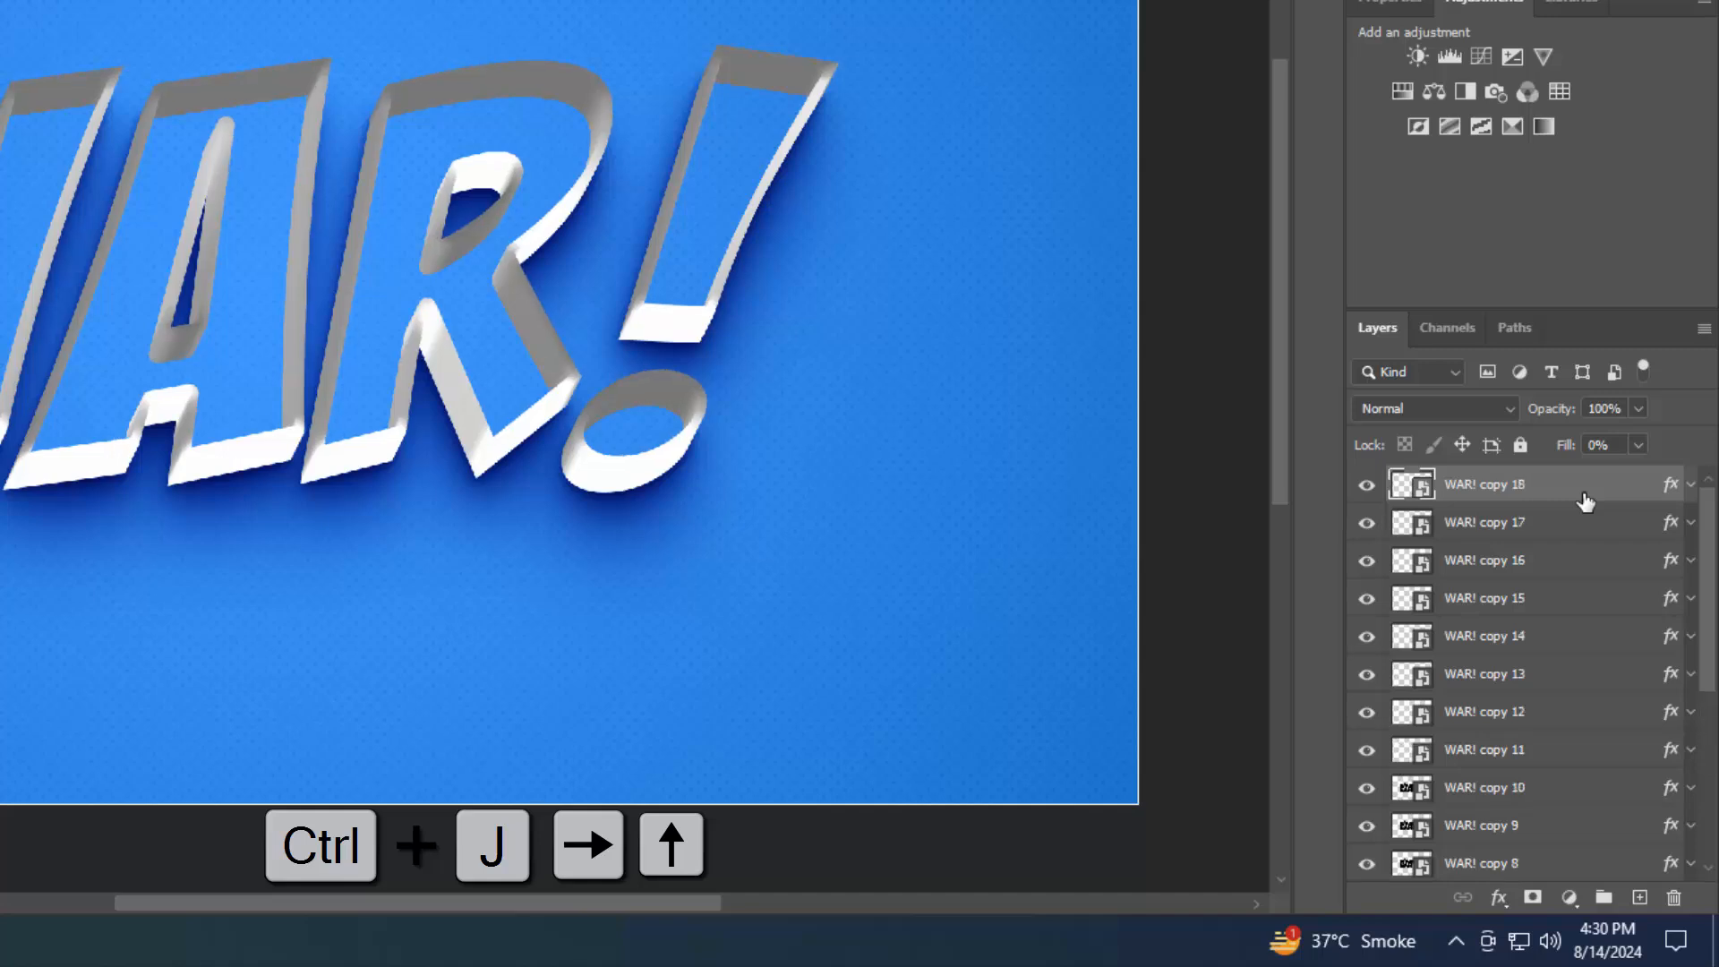
pyautogui.press('Right')
pyautogui.press('Up')
pyautogui.hotkey('ctrl', 'j')
pyautogui.press('Right')
pyautogui.press('Up')
pyautogui.hotkey('ctrl', 'j')
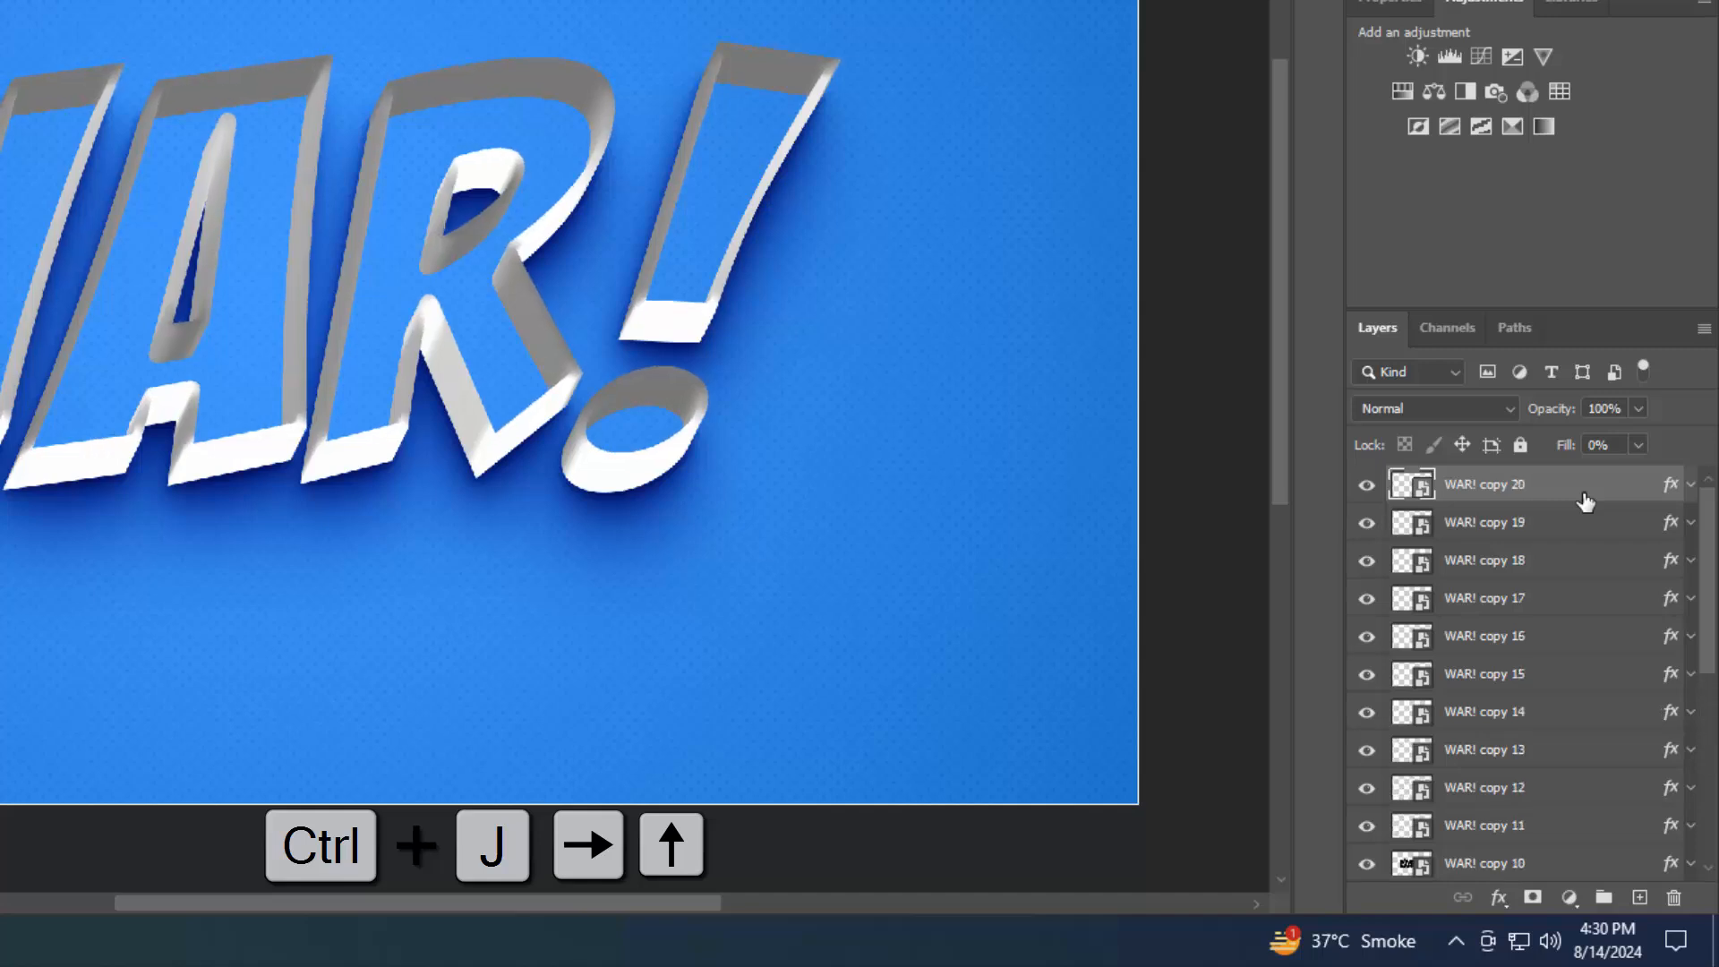
pyautogui.press('Right')
pyautogui.press('Up')
pyautogui.hotkey('ctrl', 'j')
pyautogui.press('Right')
pyautogui.press('Up')
pyautogui.hotkey('ctrl', 'j')
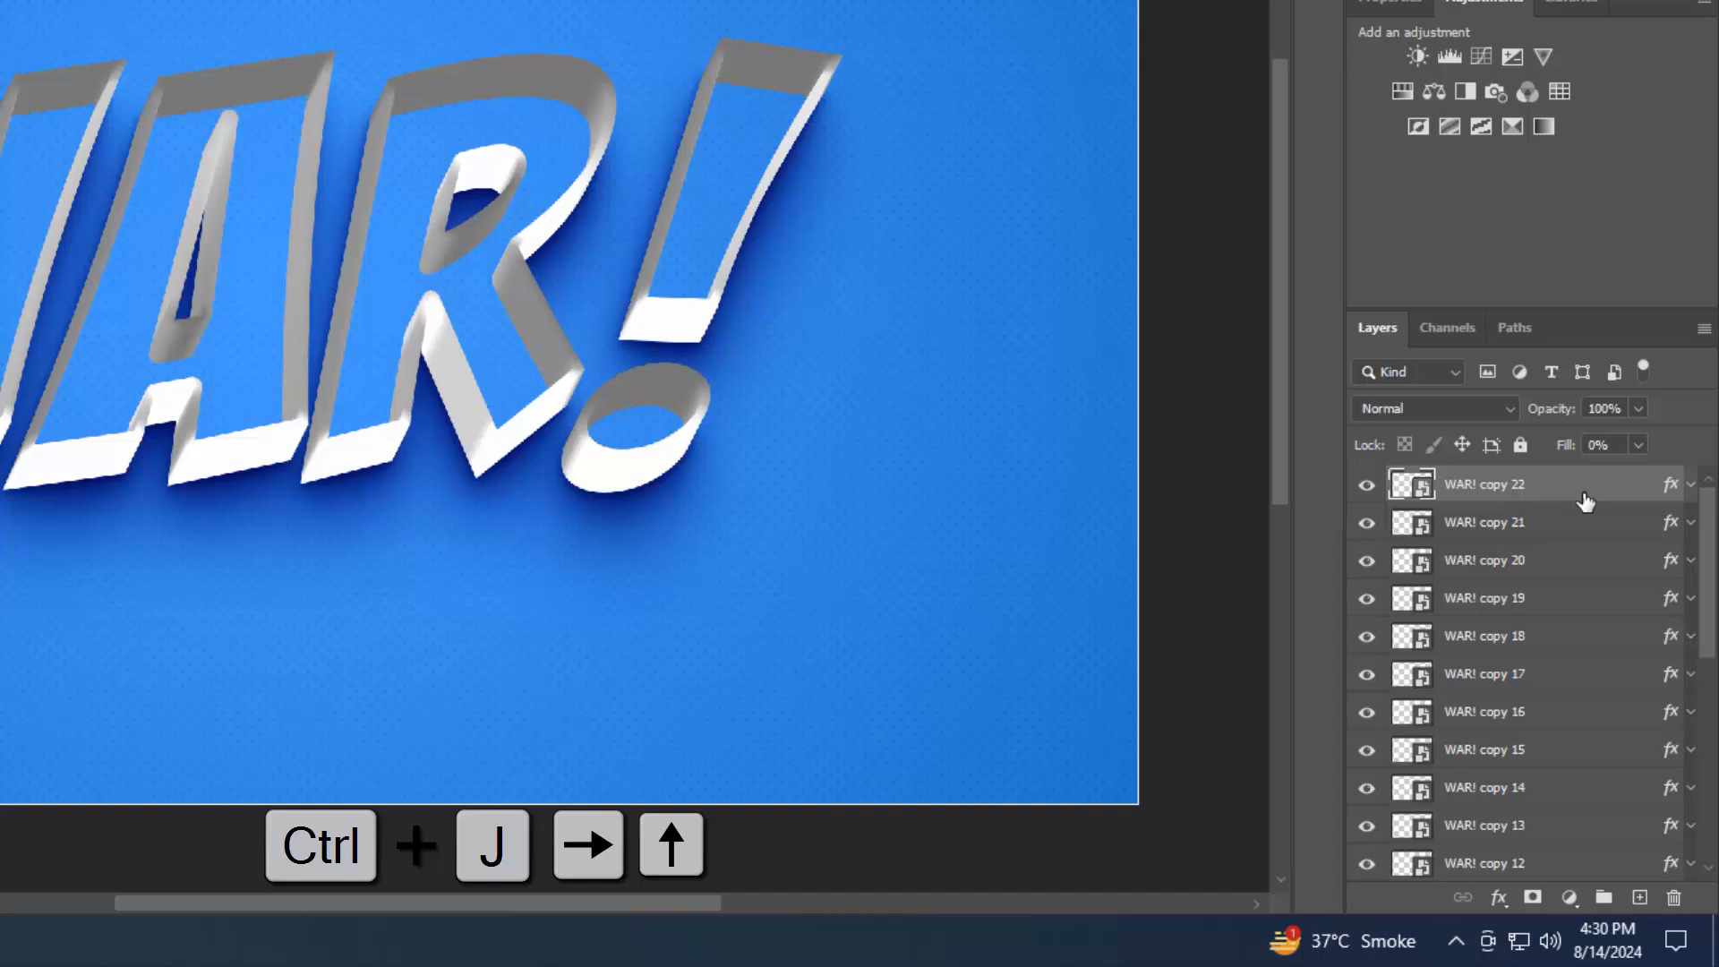
pyautogui.press('Right')
pyautogui.press('Up')
pyautogui.hotkey('ctrl', 'j')
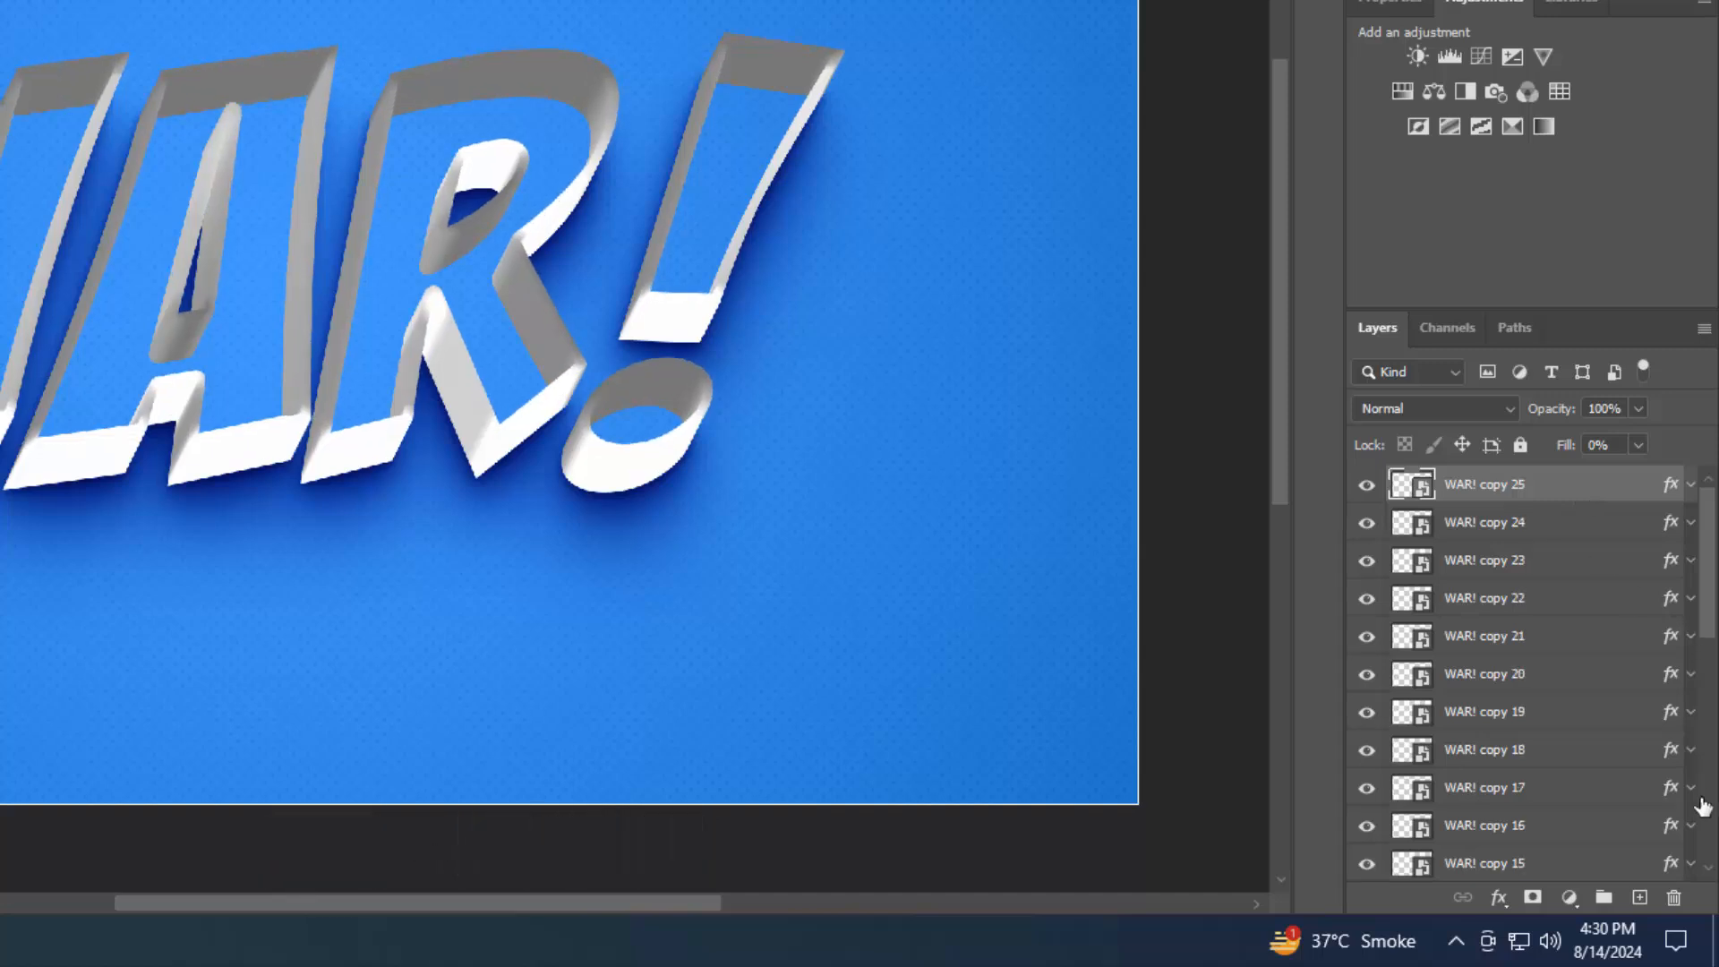
# Put the original WAR! layer into its own group named Shadow
pyautogui.scroll(-3, 1611, 756)
pyautogui.scroll(-2, 1583, 808)
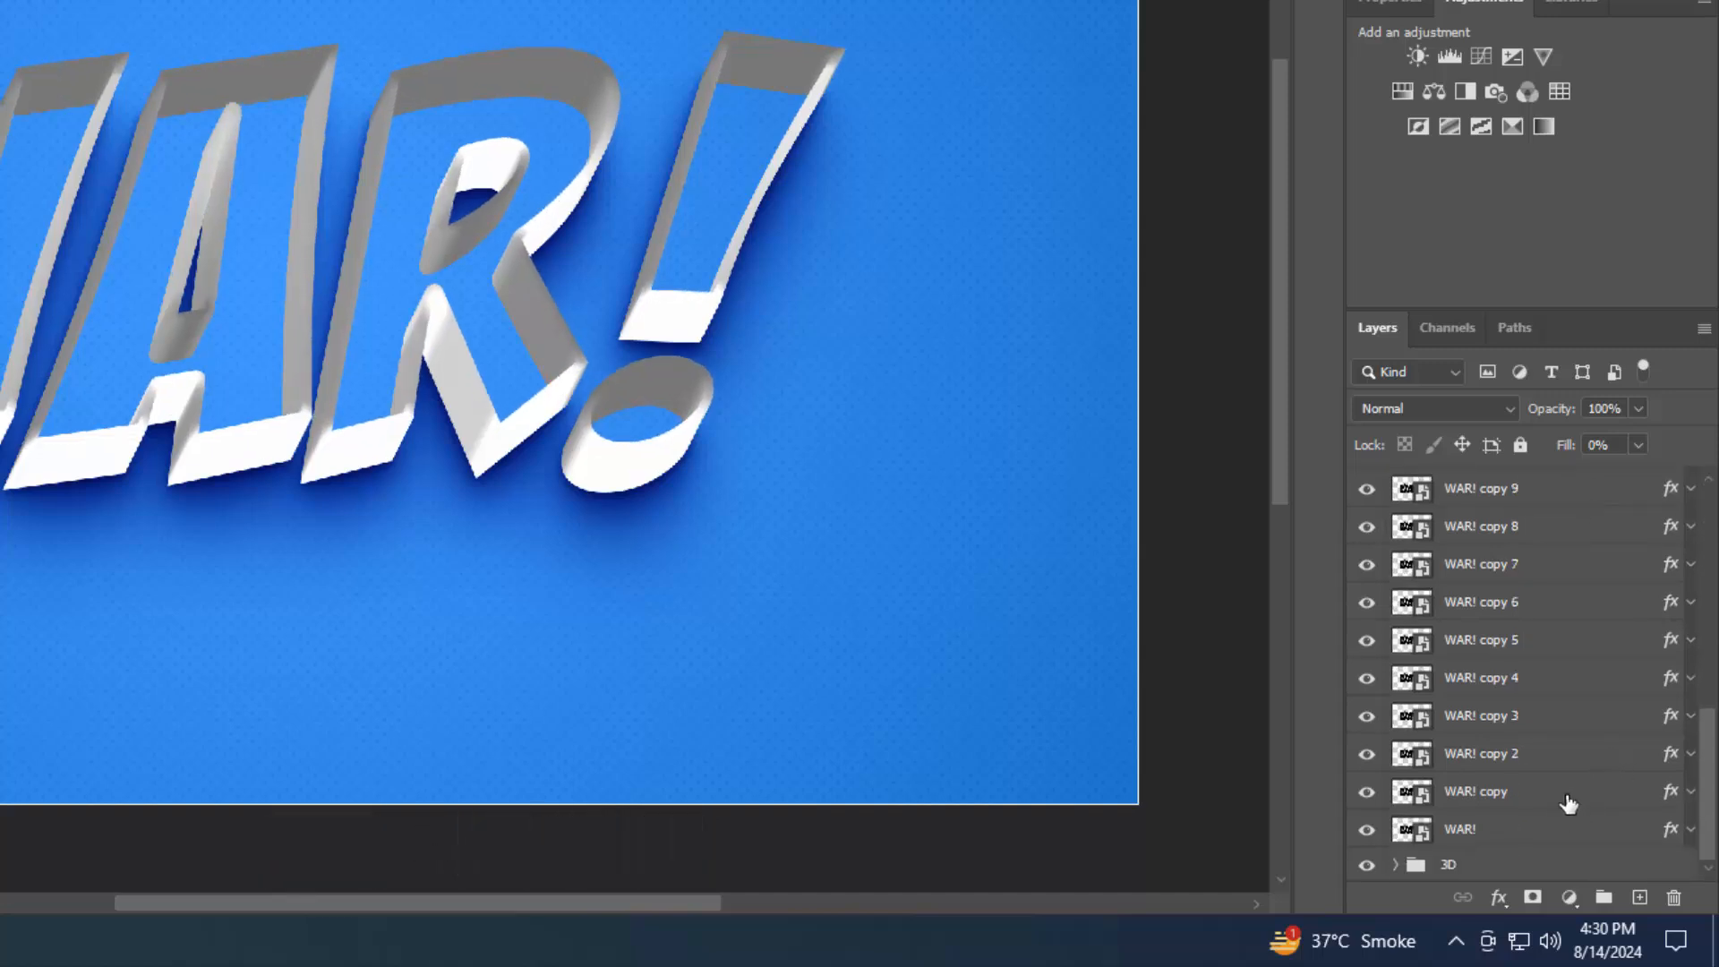
pyautogui.moveTo(1542, 833); pyautogui.dragTo(1604, 897)
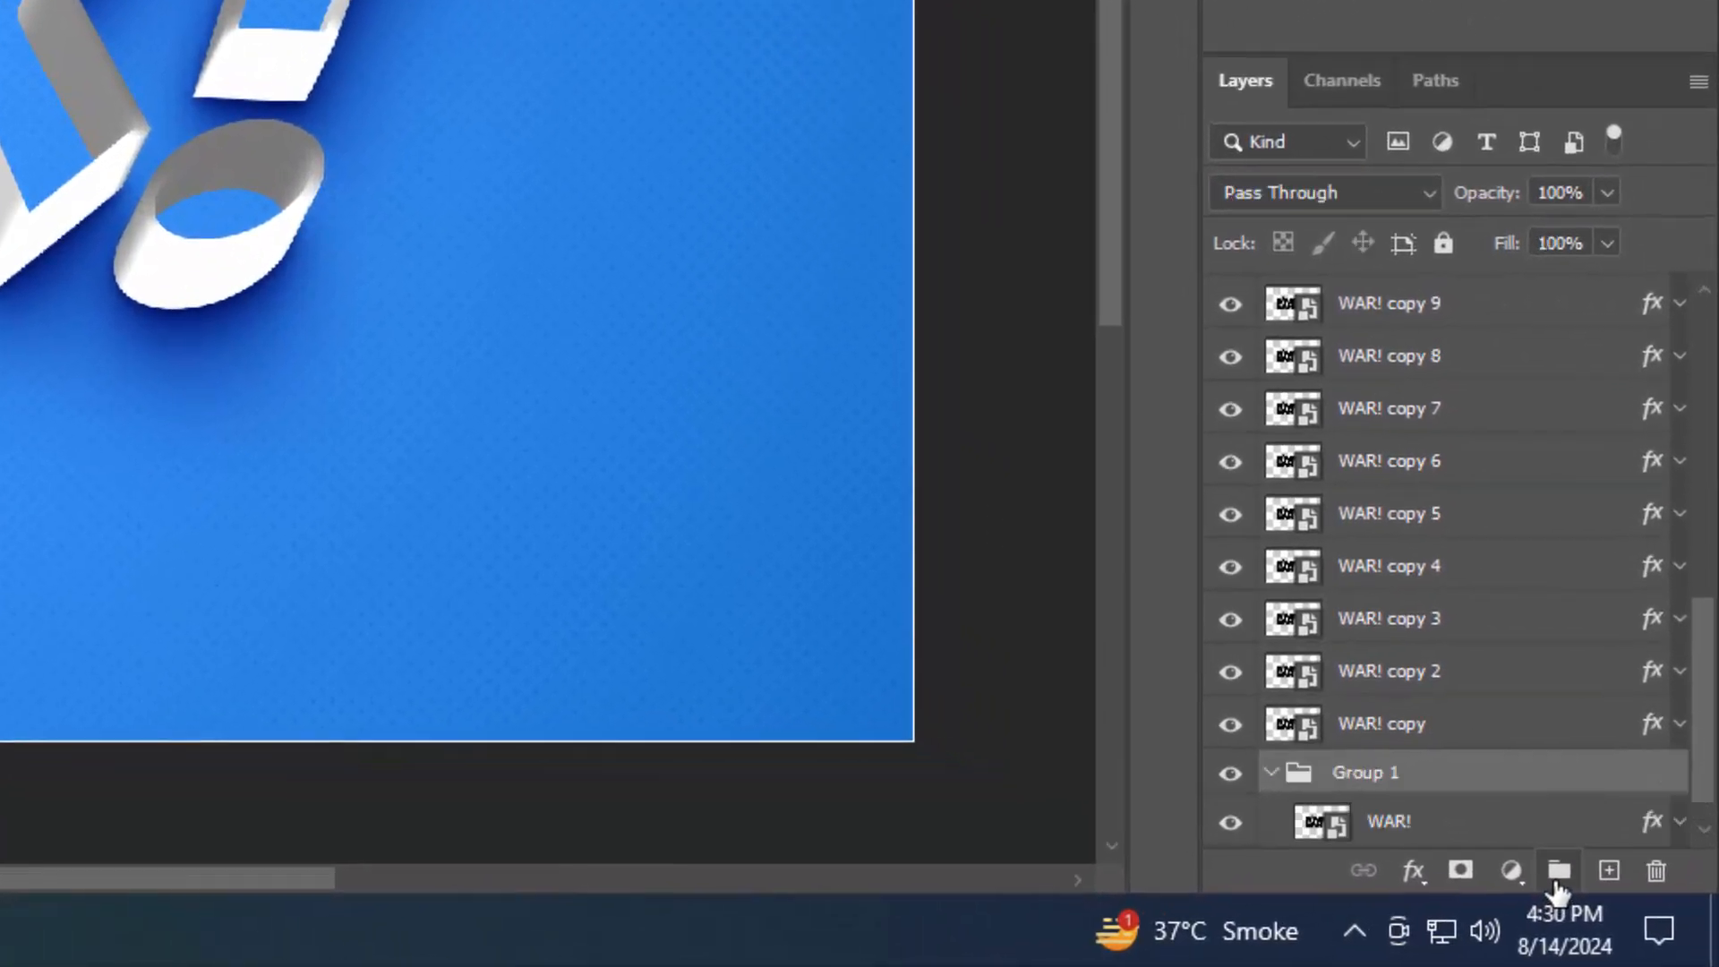
pyautogui.doubleClick(1370, 776)
pyautogui.write('Shadow')
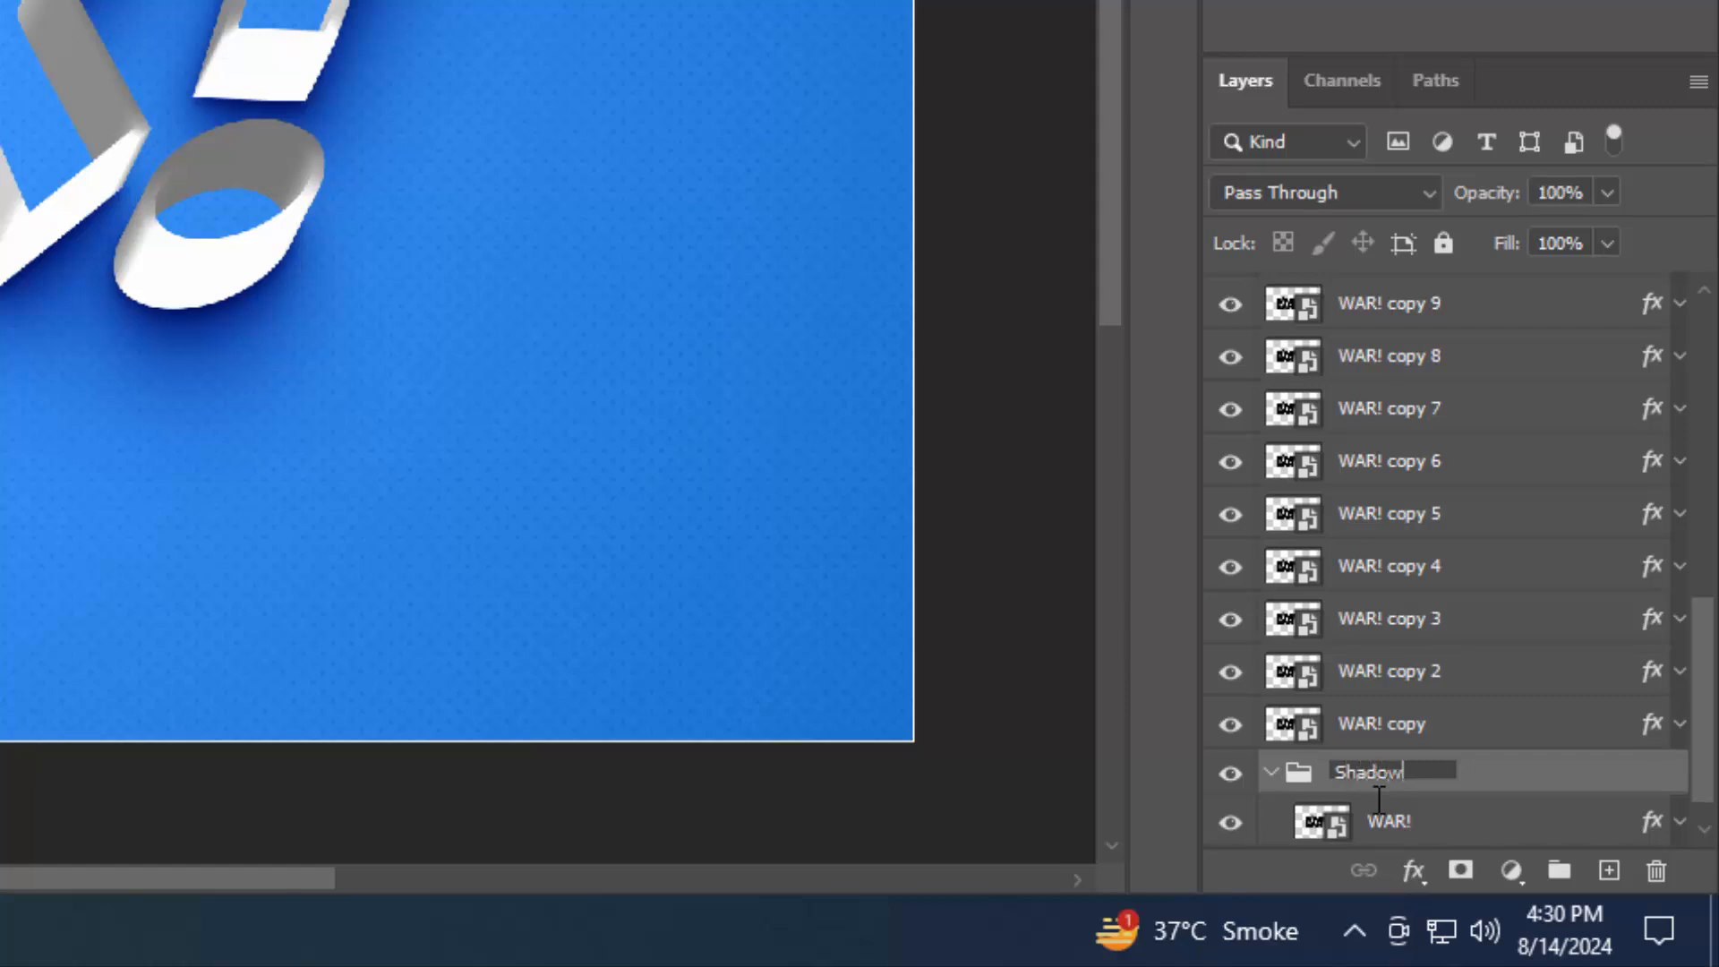
pyautogui.press('Return')
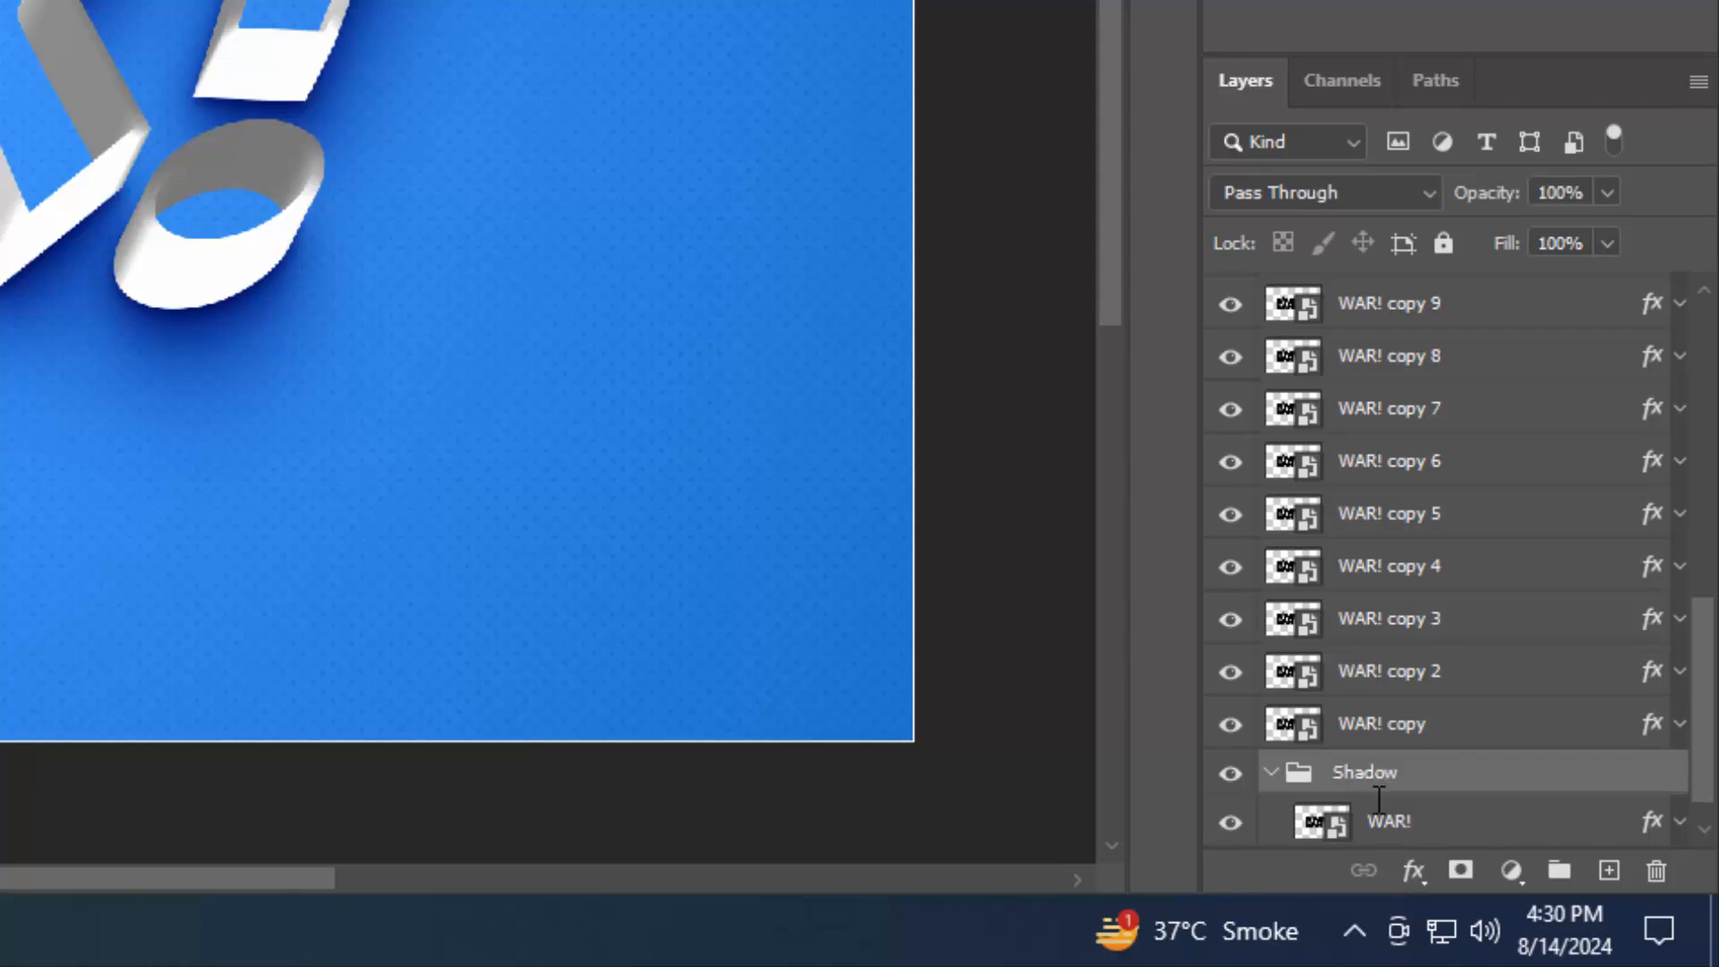
# Group the layers from WAR! copy through WAR! copy 11 and name the group Border 1
pyautogui.click(1478, 736)
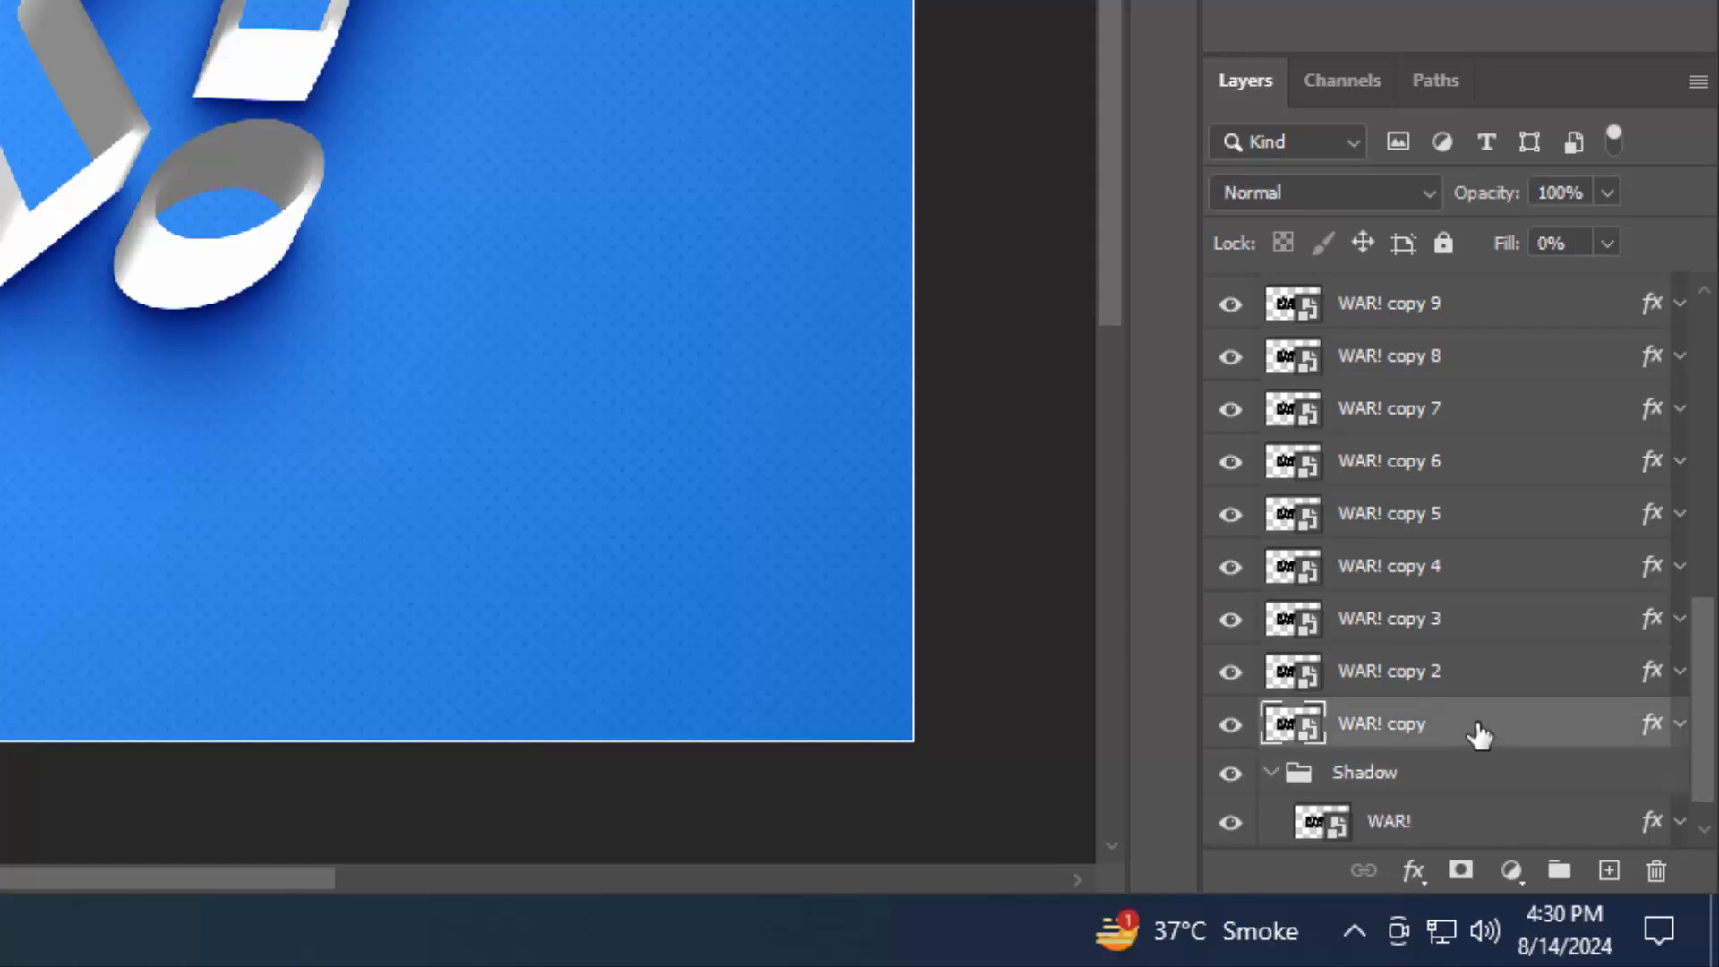
pyautogui.hotkey('ctrl', 'j')
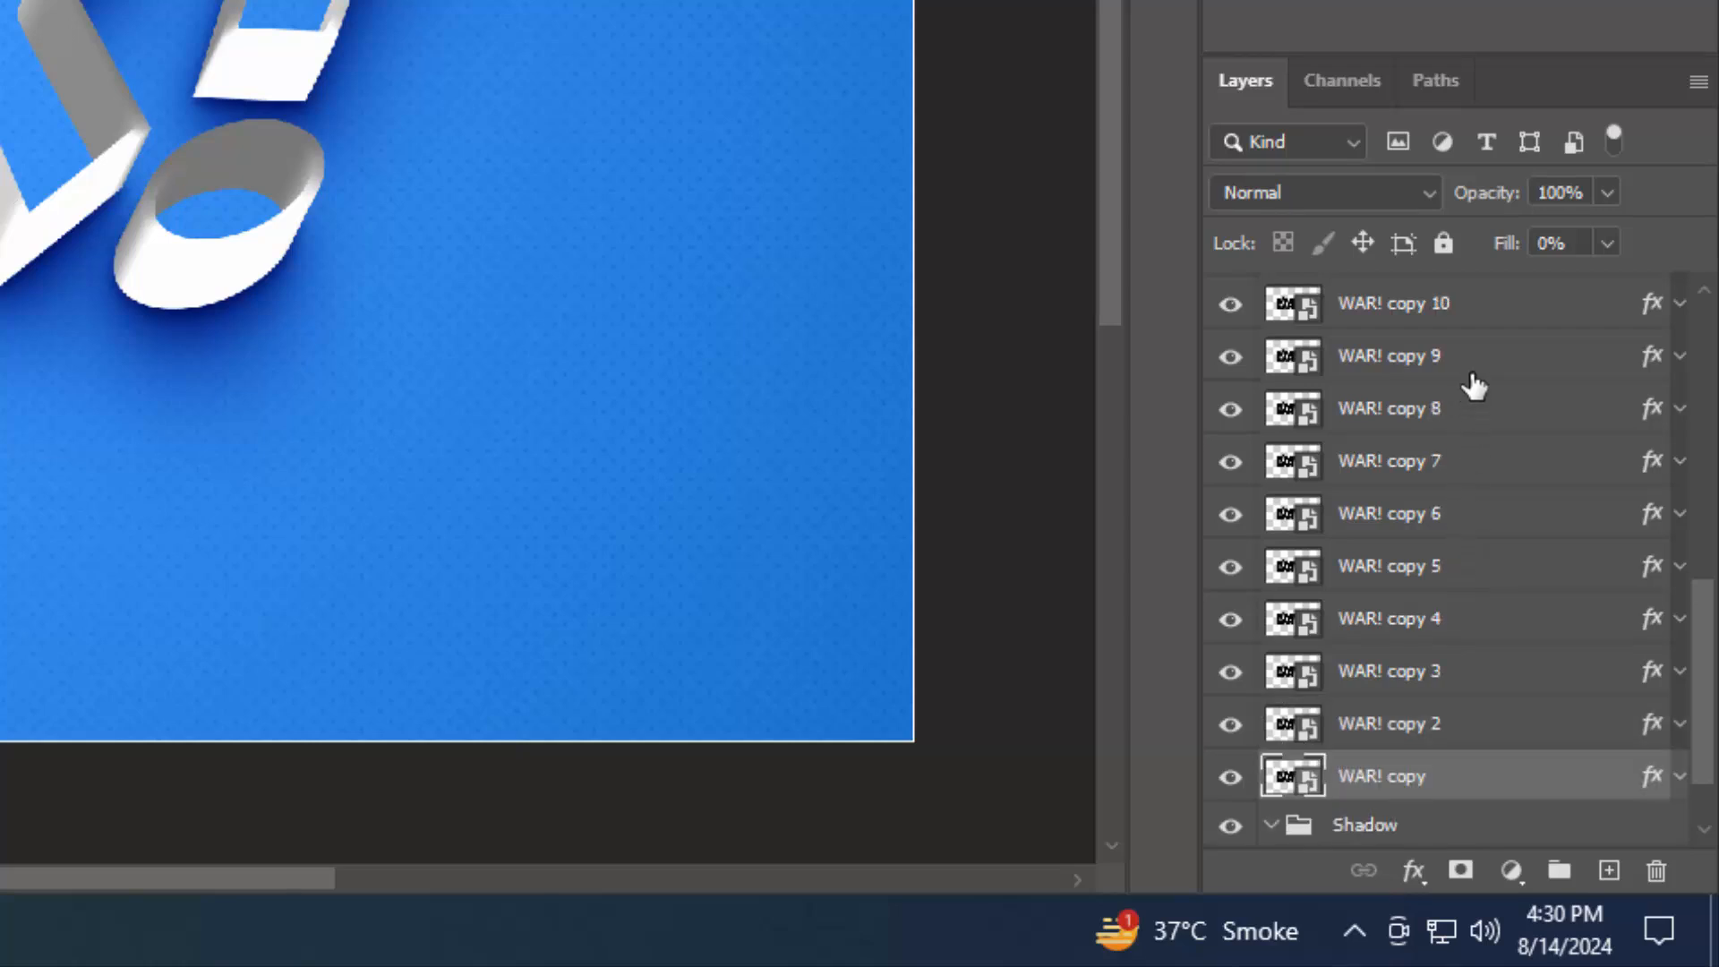
pyautogui.hotkey('ctrl', 'j')
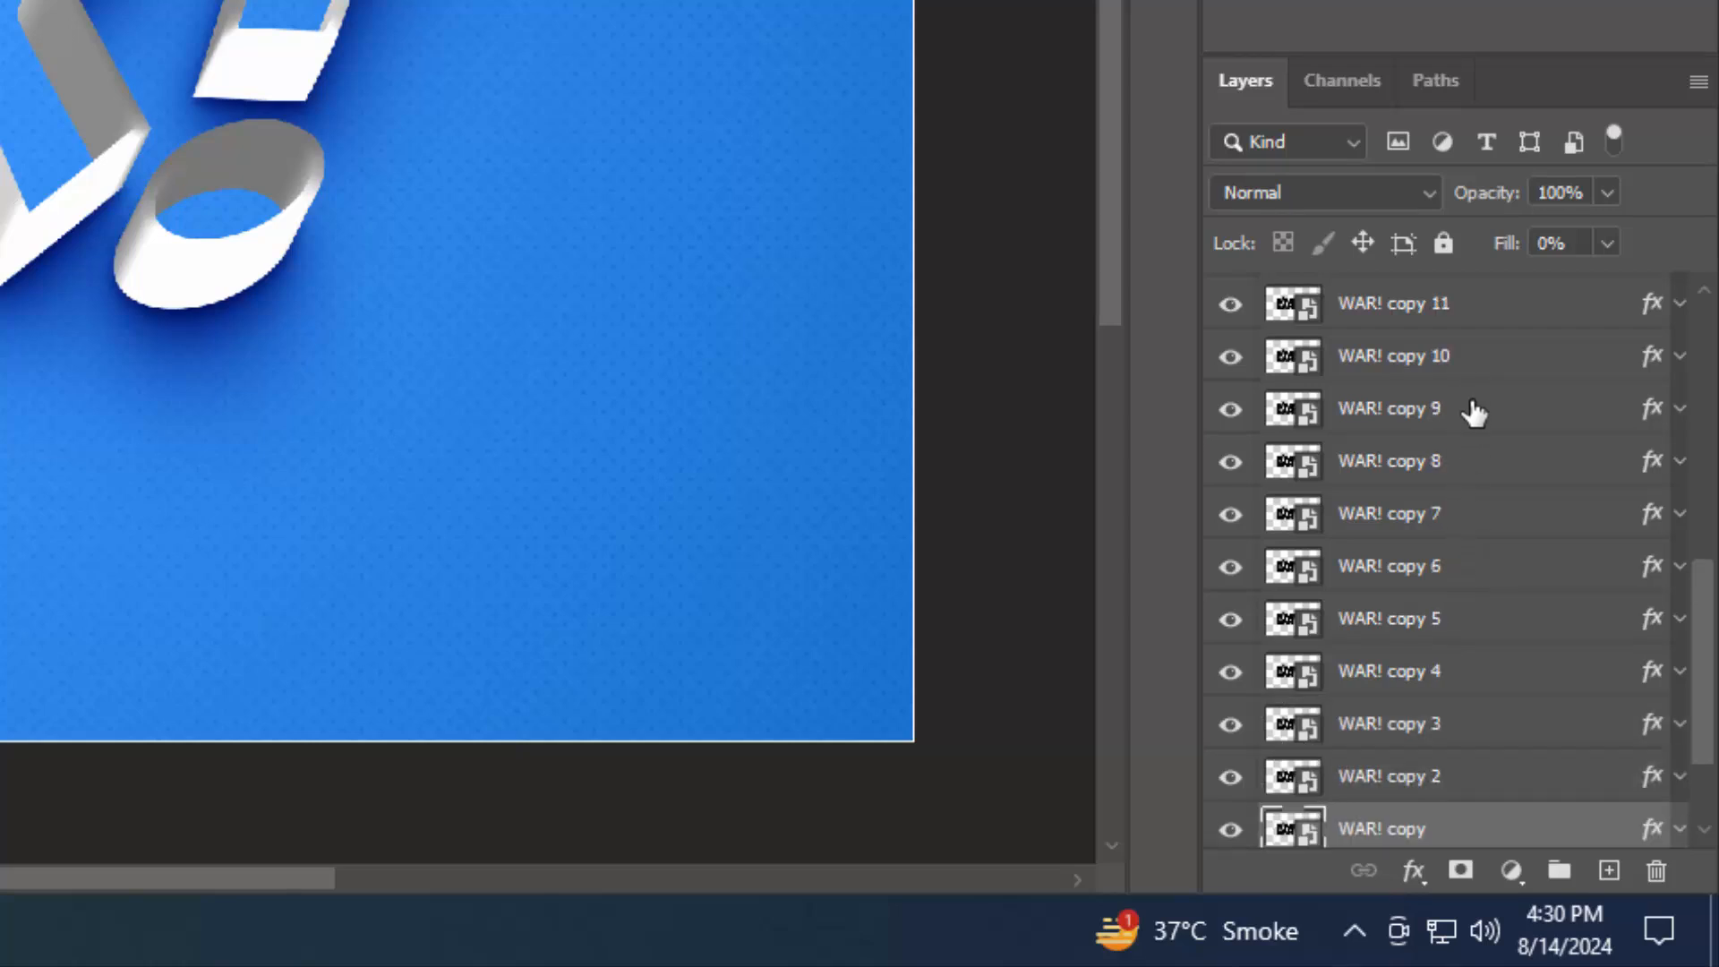
pyautogui.keyDown('shift'); pyautogui.click(1477, 330); pyautogui.keyUp('shift')
pyautogui.click(1559, 872)
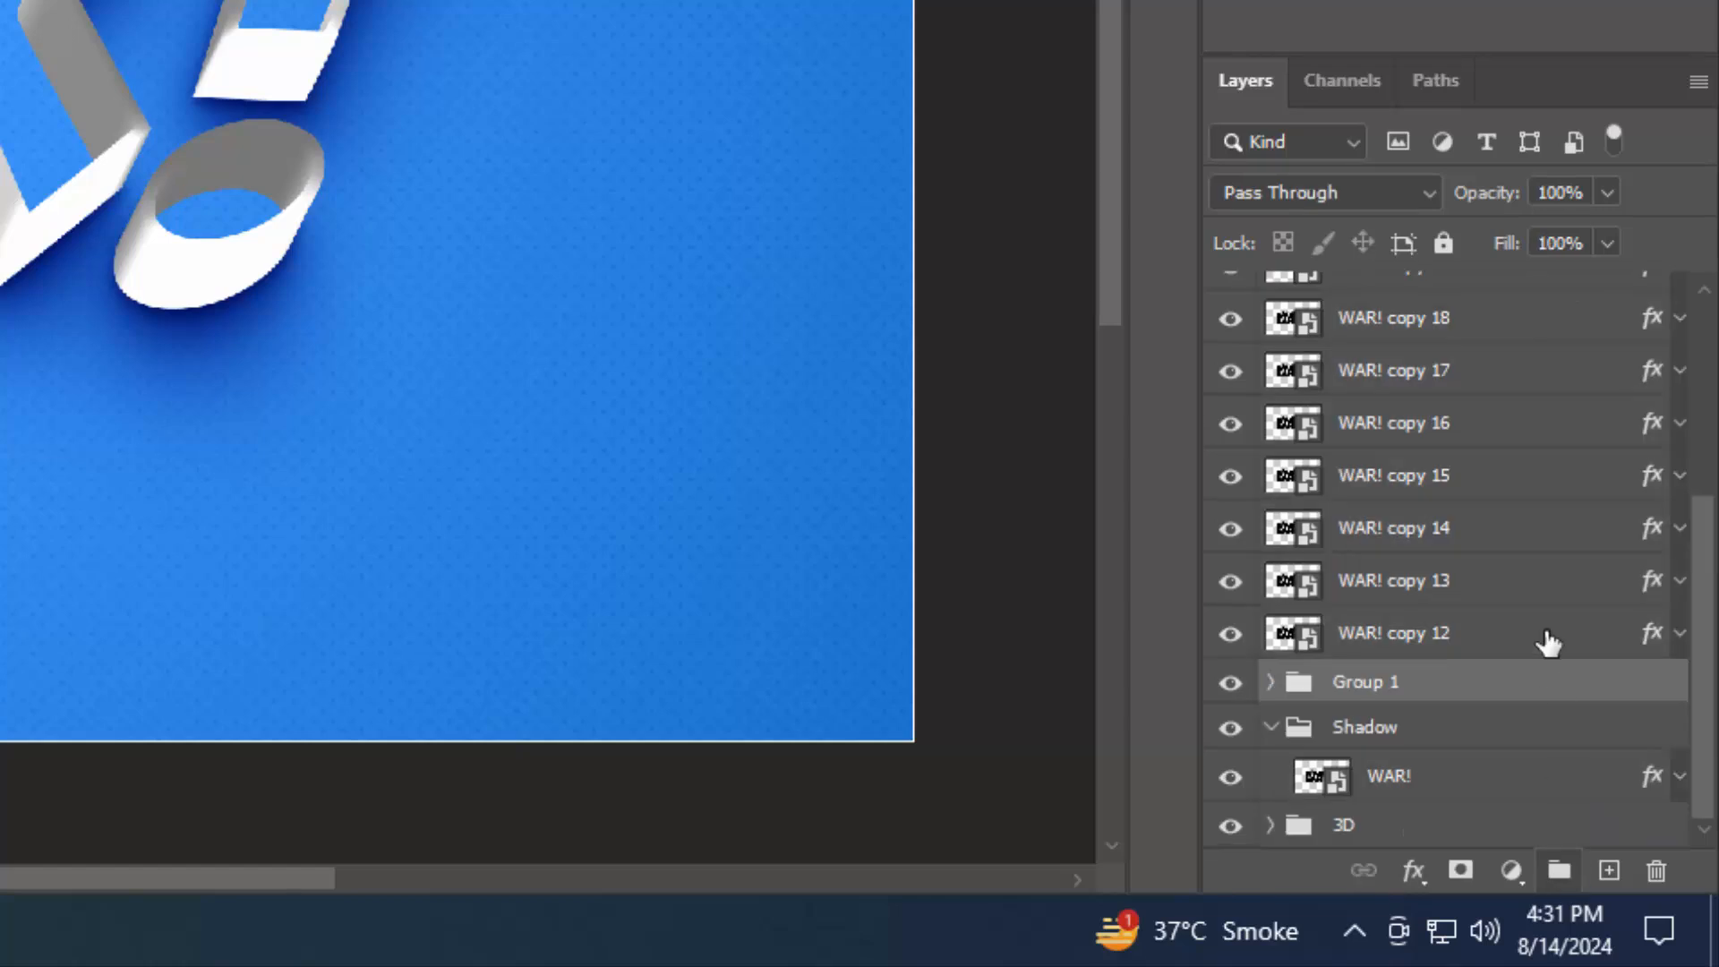
pyautogui.doubleClick(1387, 684)
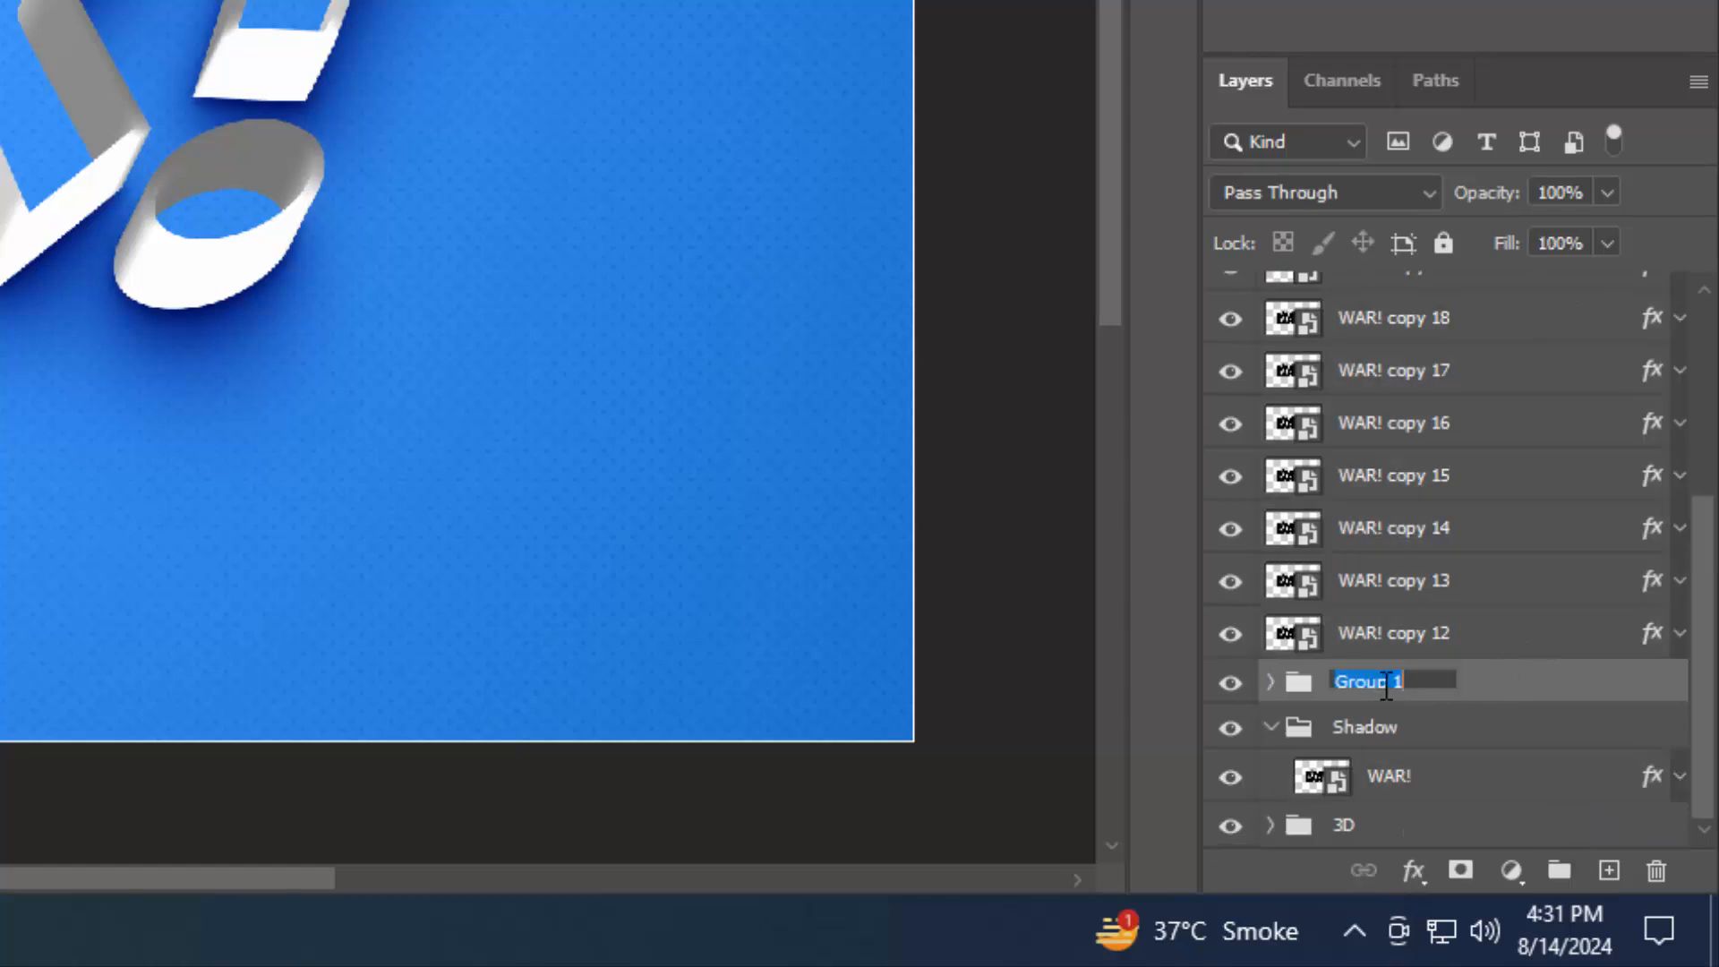
pyautogui.write('S')
pyautogui.write('order 1')
pyautogui.press('Return')
# Group the layers from WAR! copy 12 through WAR! copy 21 and name the group Border 2
pyautogui.click(1511, 645)
pyautogui.scroll(5, 1486, 645)
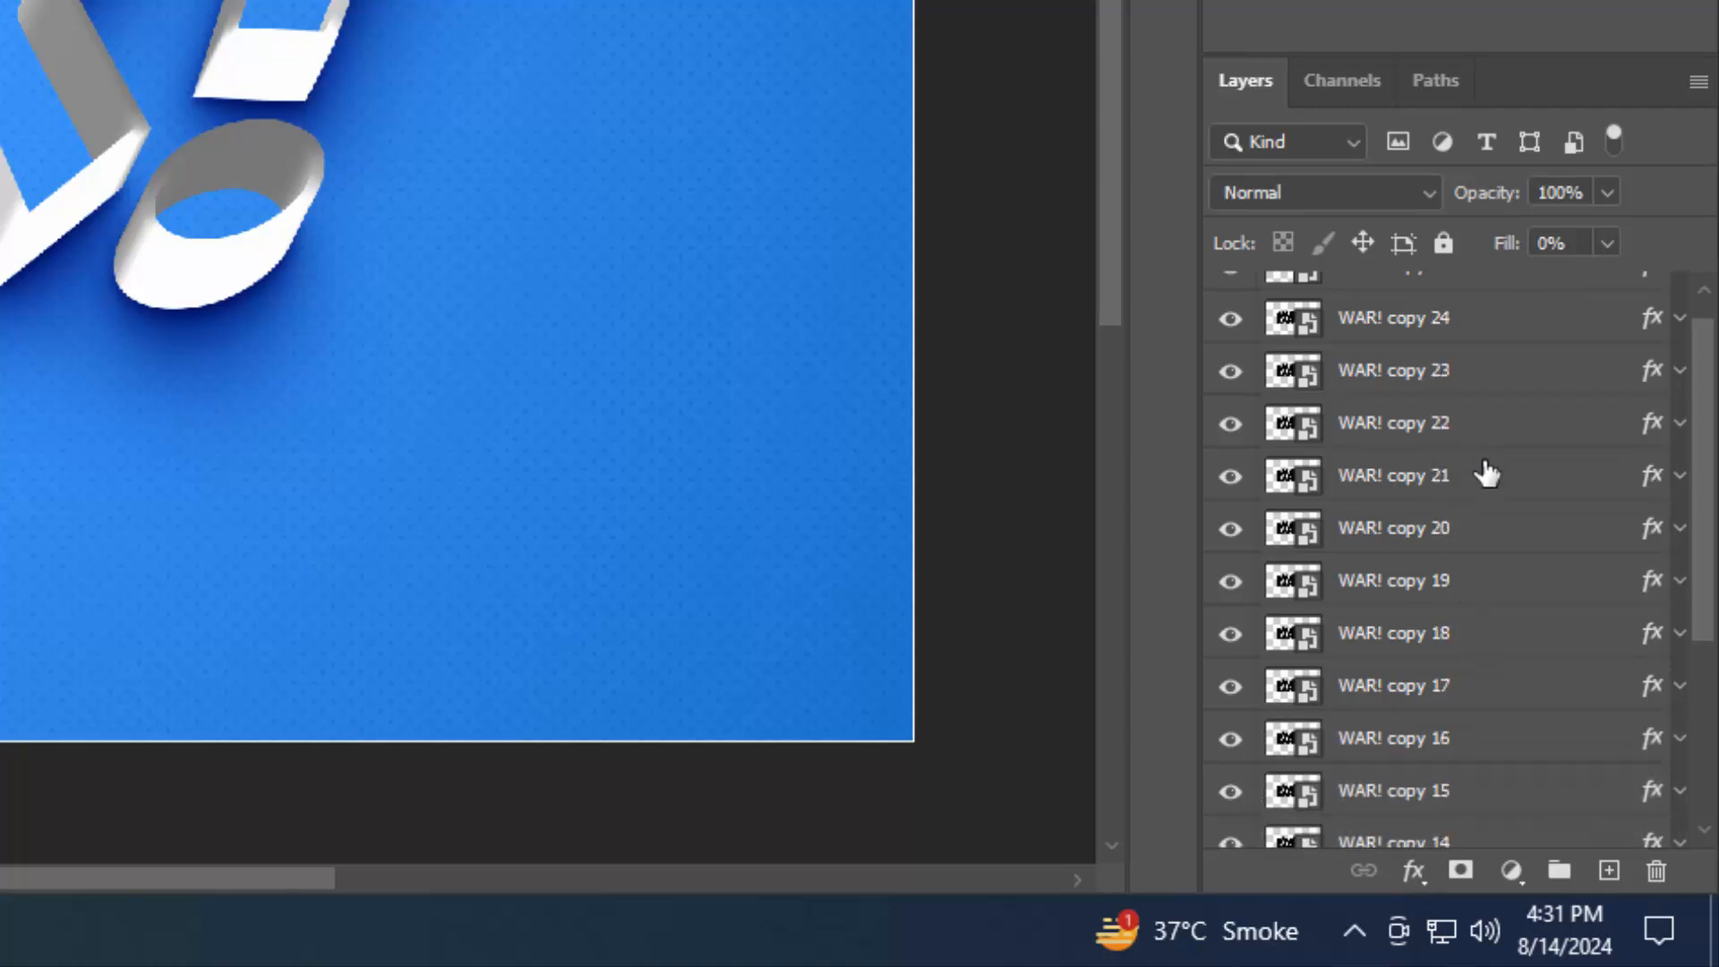
pyautogui.keyDown('shift'); pyautogui.click(1486, 475); pyautogui.keyUp('shift')
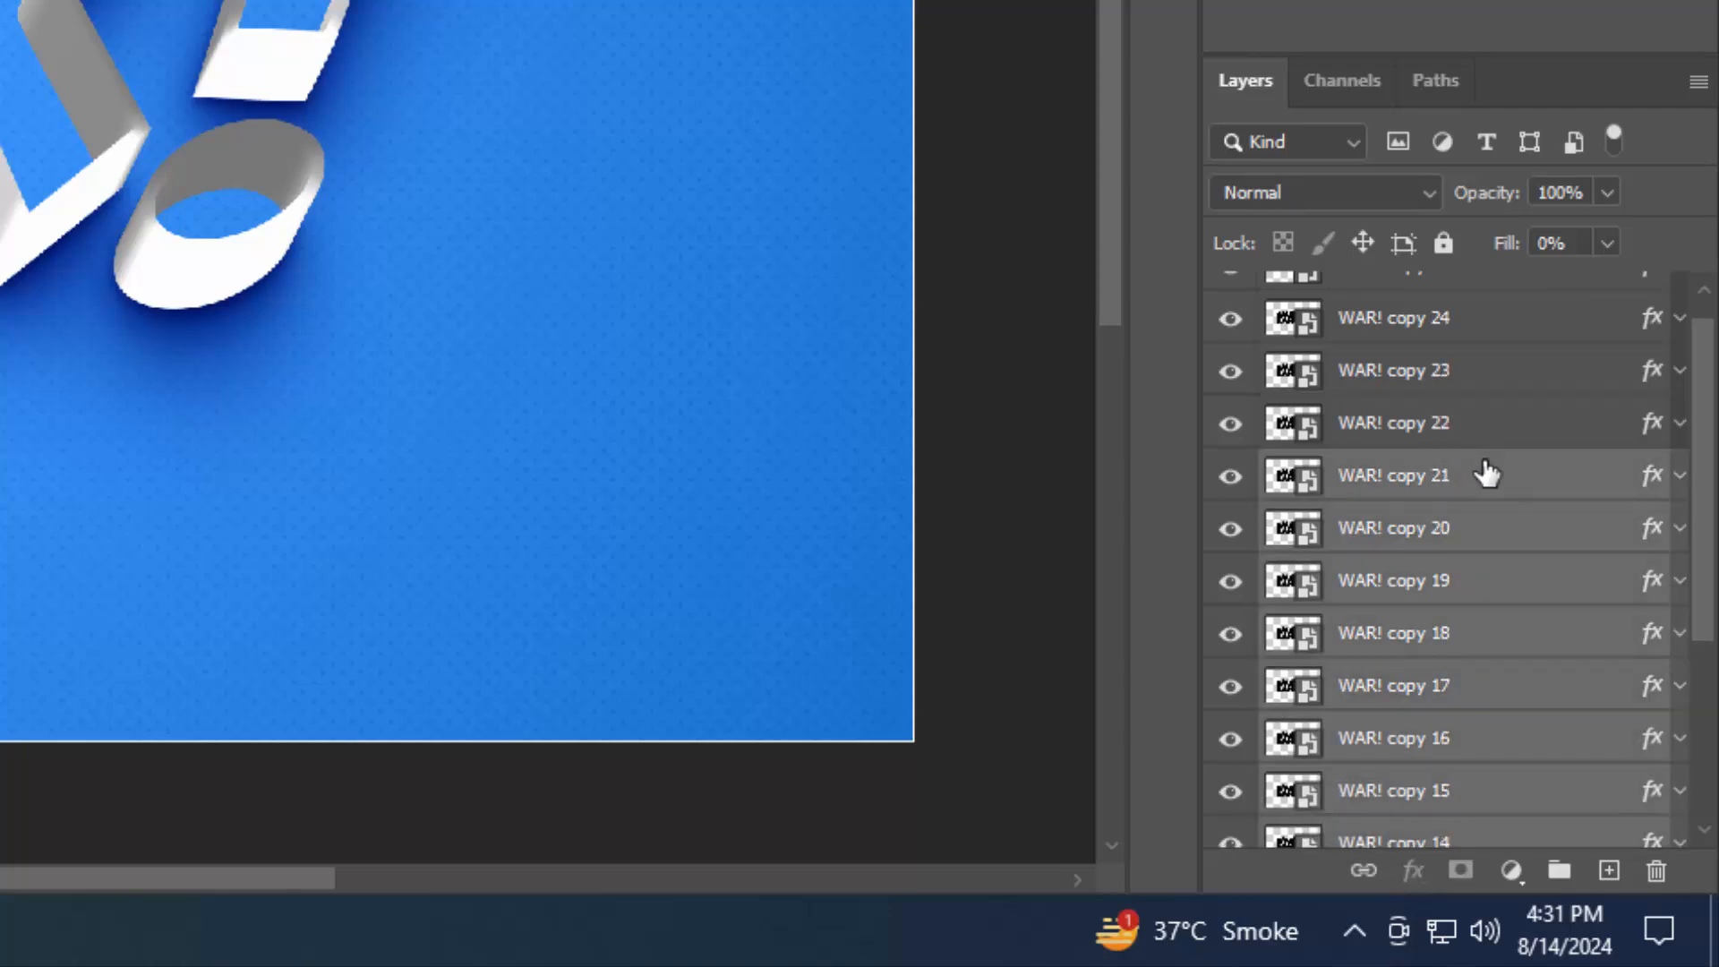
pyautogui.click(1559, 870)
pyautogui.doubleClick(1390, 506)
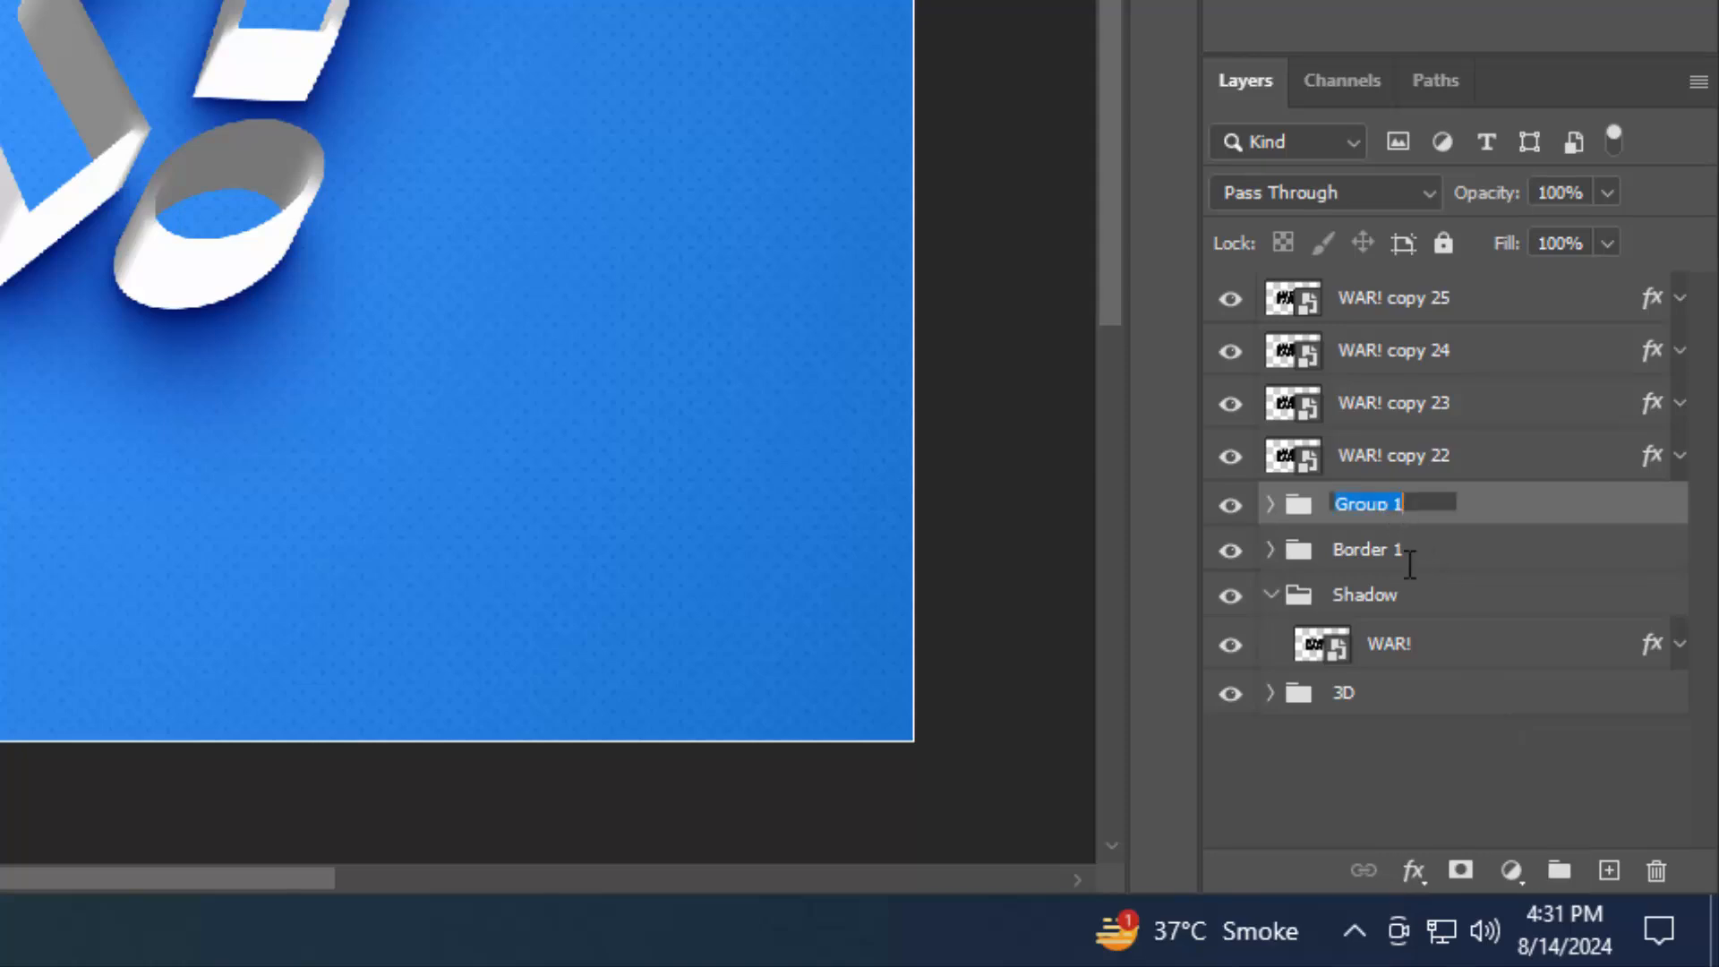
pyautogui.write('Border 2')
pyautogui.press('Return')
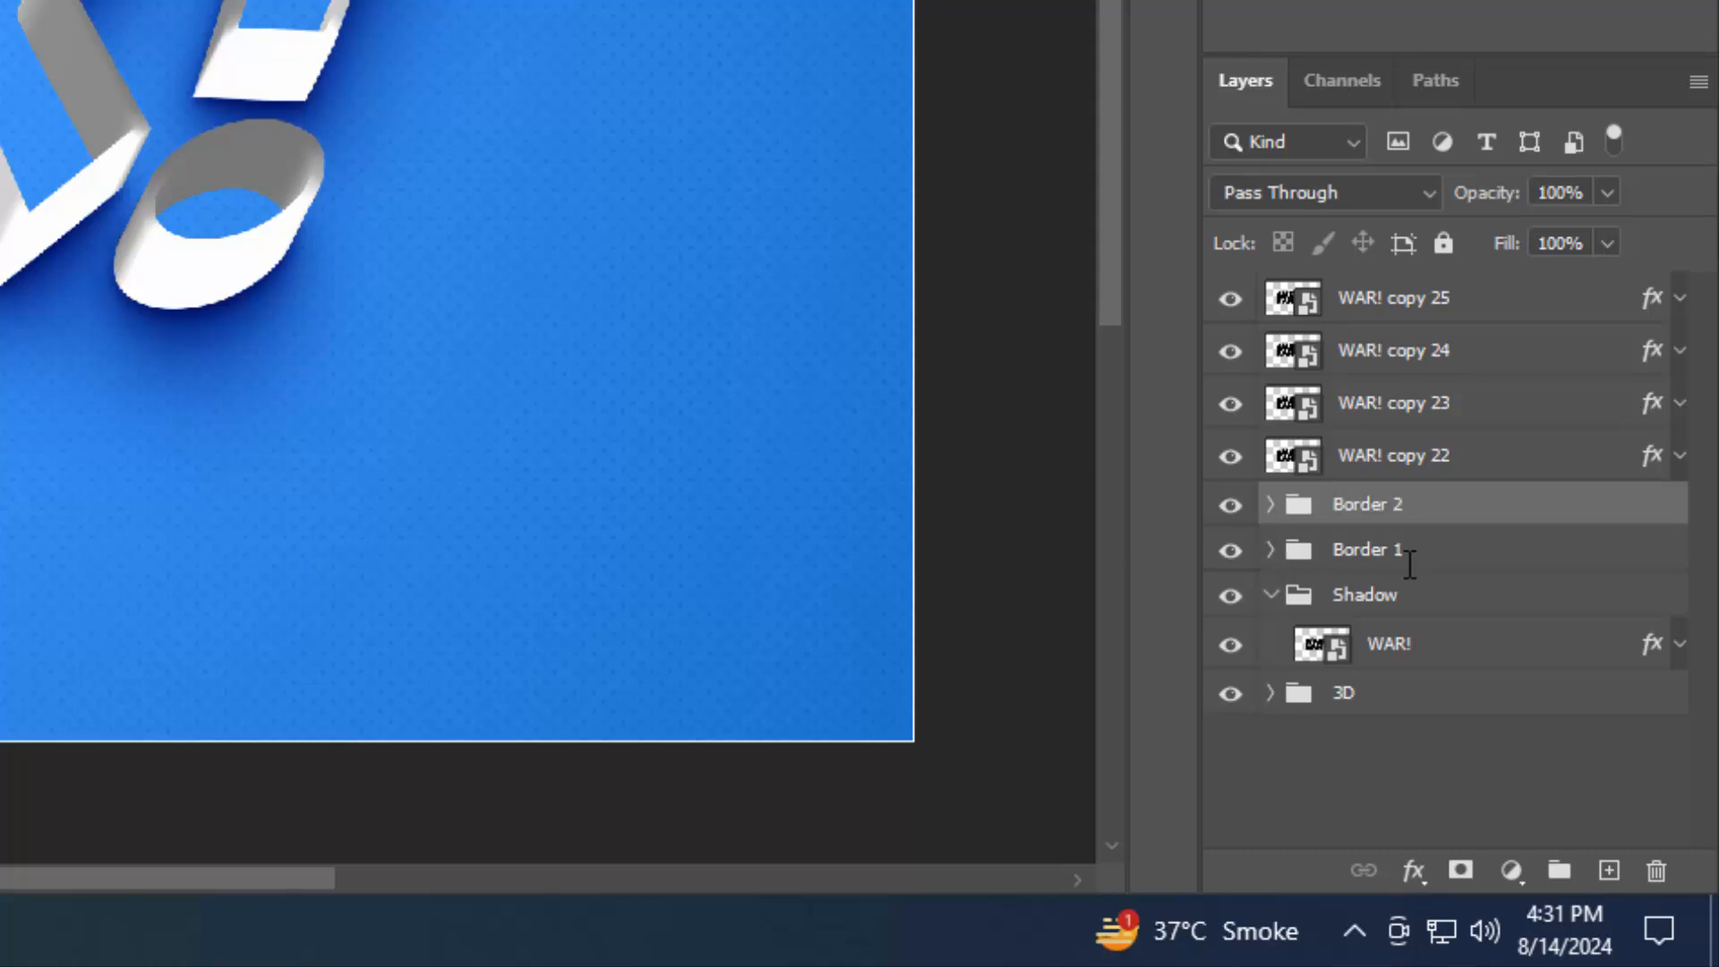
# Group the WAR! copy 22 and WAR! copy 23 layers and name the group TOP
pyautogui.click(1467, 462)
pyautogui.keyDown('shift'); pyautogui.click(1486, 416); pyautogui.keyUp('shift')
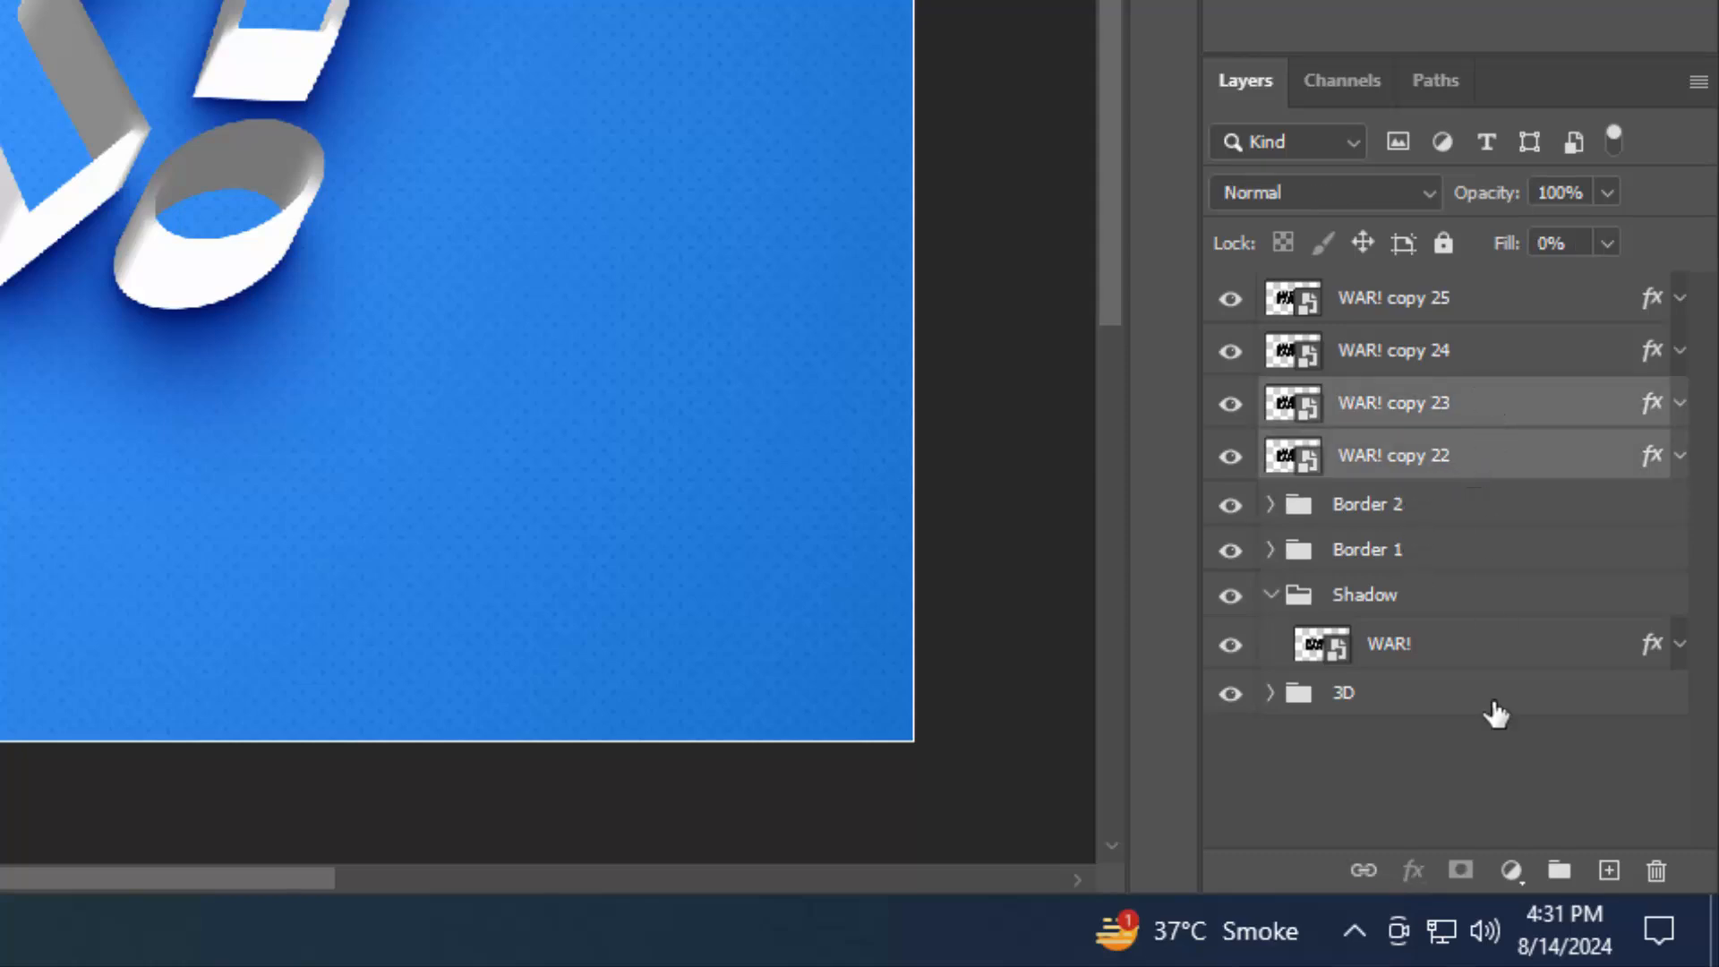
pyautogui.click(1559, 871)
pyautogui.doubleClick(1374, 410)
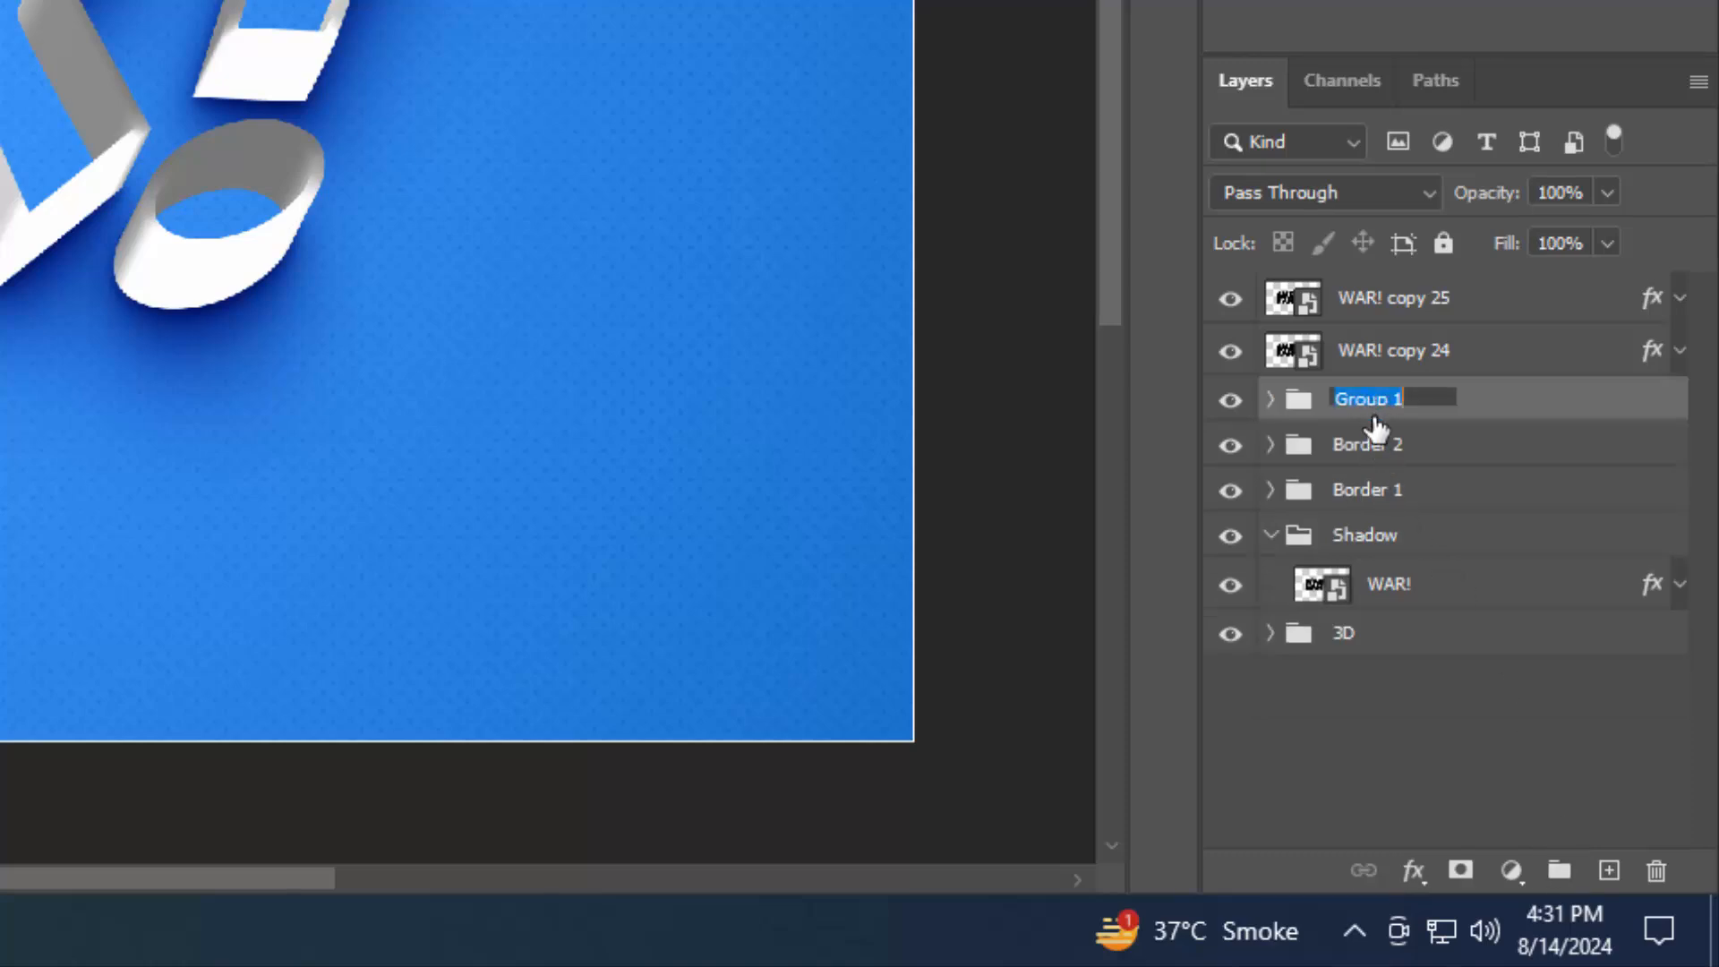
pyautogui.write('TOP')
pyautogui.press('Return')
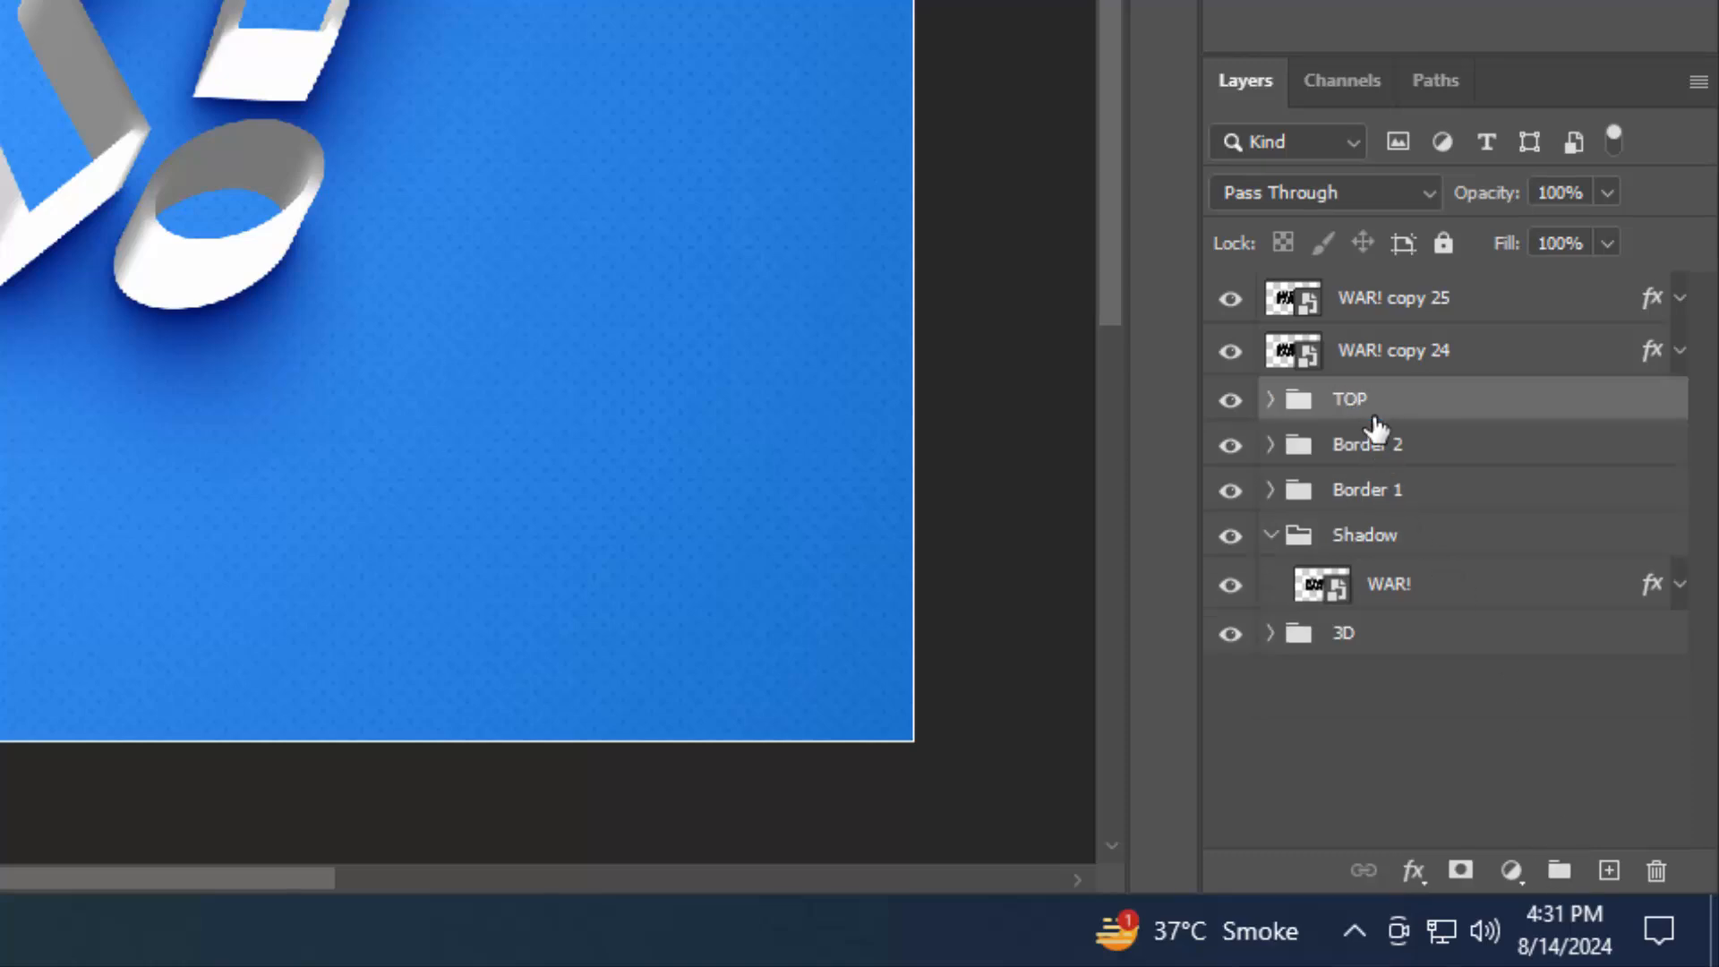
# Delete the WAR! copy 25 layer and rename the WAR! copy 24 layer as Change your text
pyautogui.click(1479, 354)
pyautogui.press('Delete')
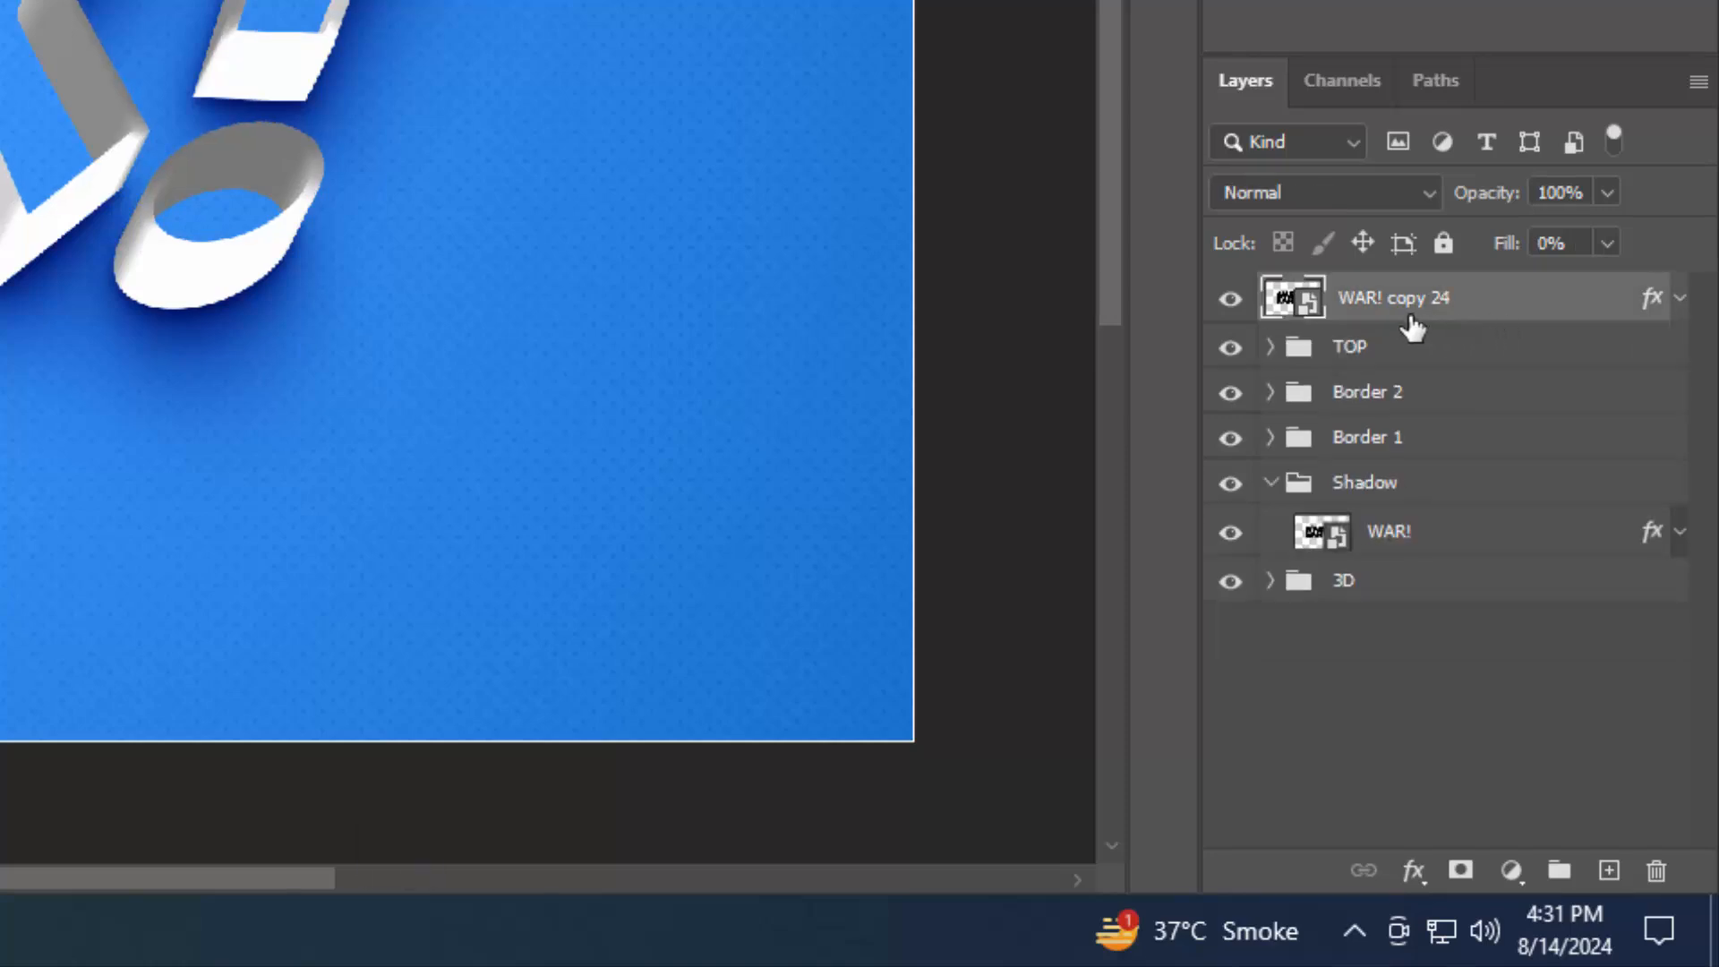
pyautogui.doubleClick(1410, 315)
pyautogui.write('C')
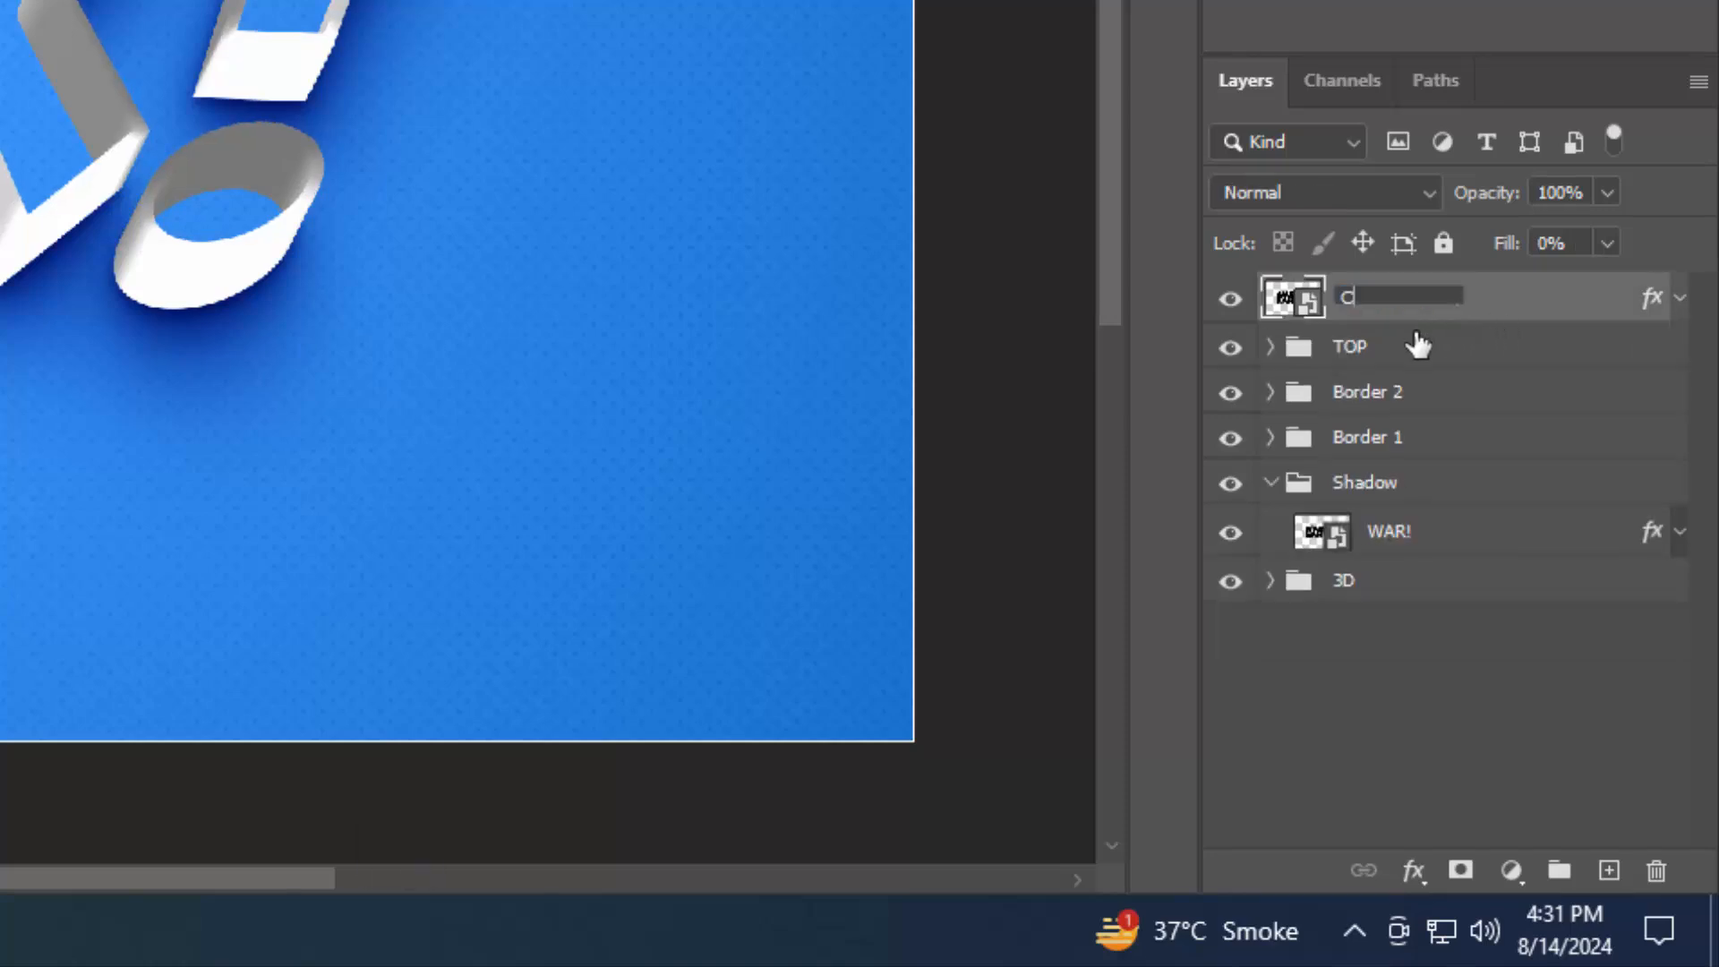
pyautogui.write('hange your text')
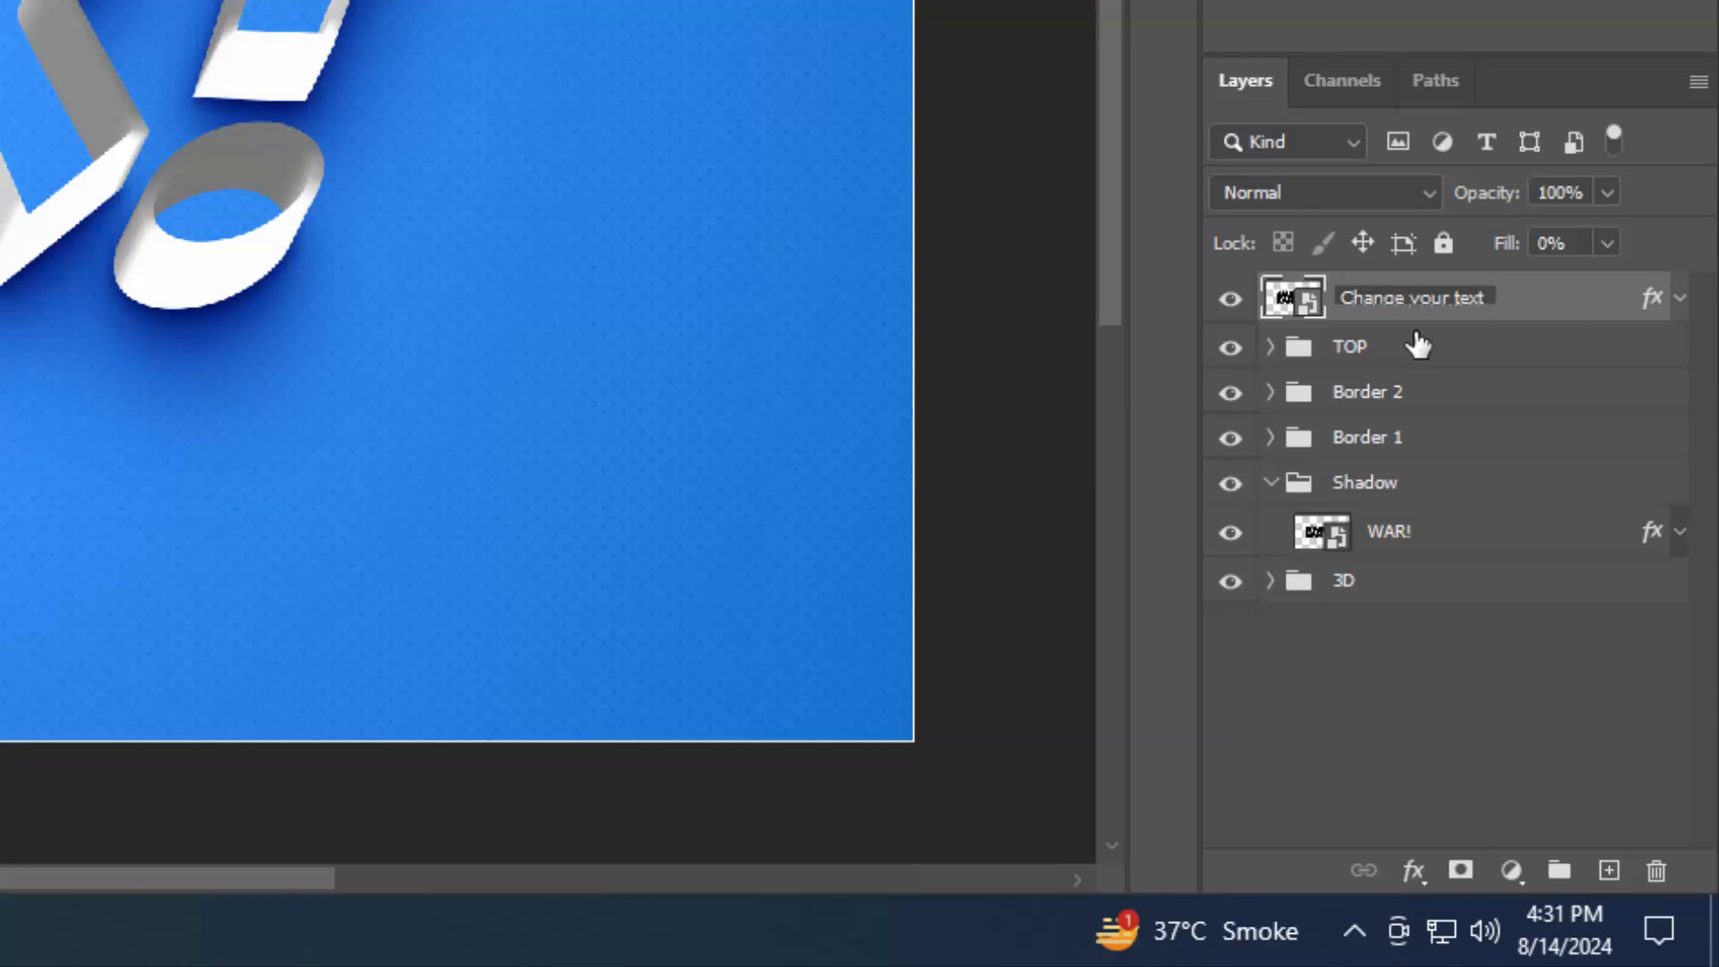
pyautogui.press('Return')
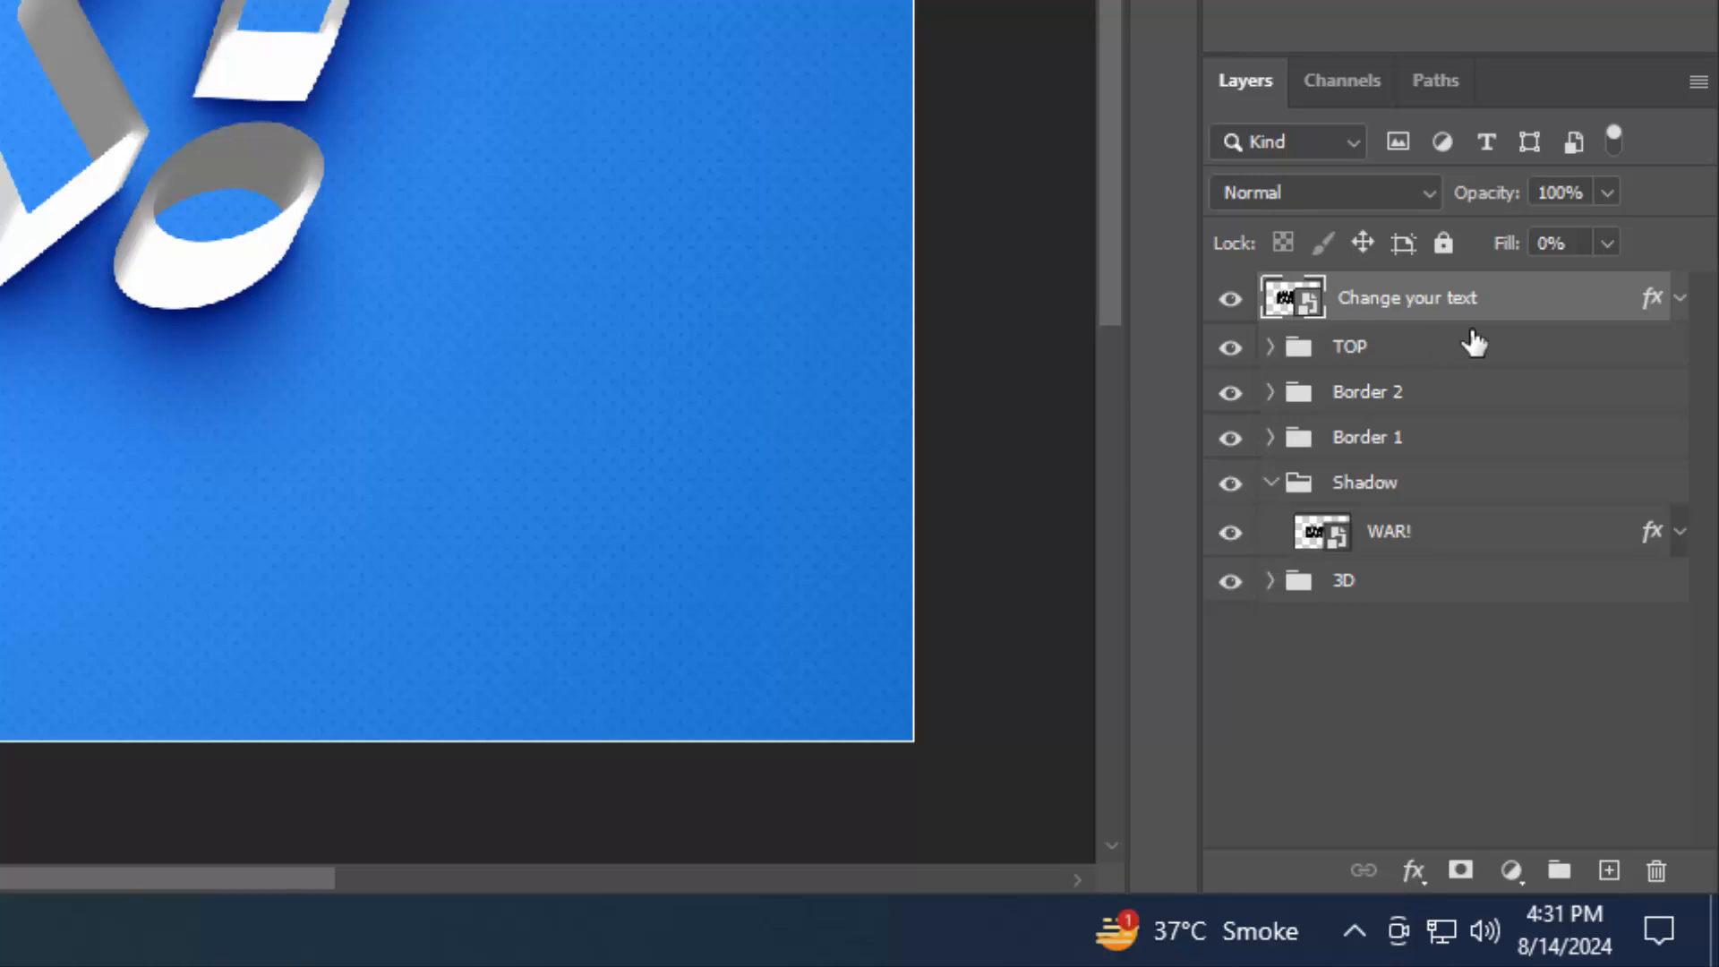
# Clear the layer style of the Change your text layer and set its fill to 0%
pyautogui.rightClick(1559, 317)
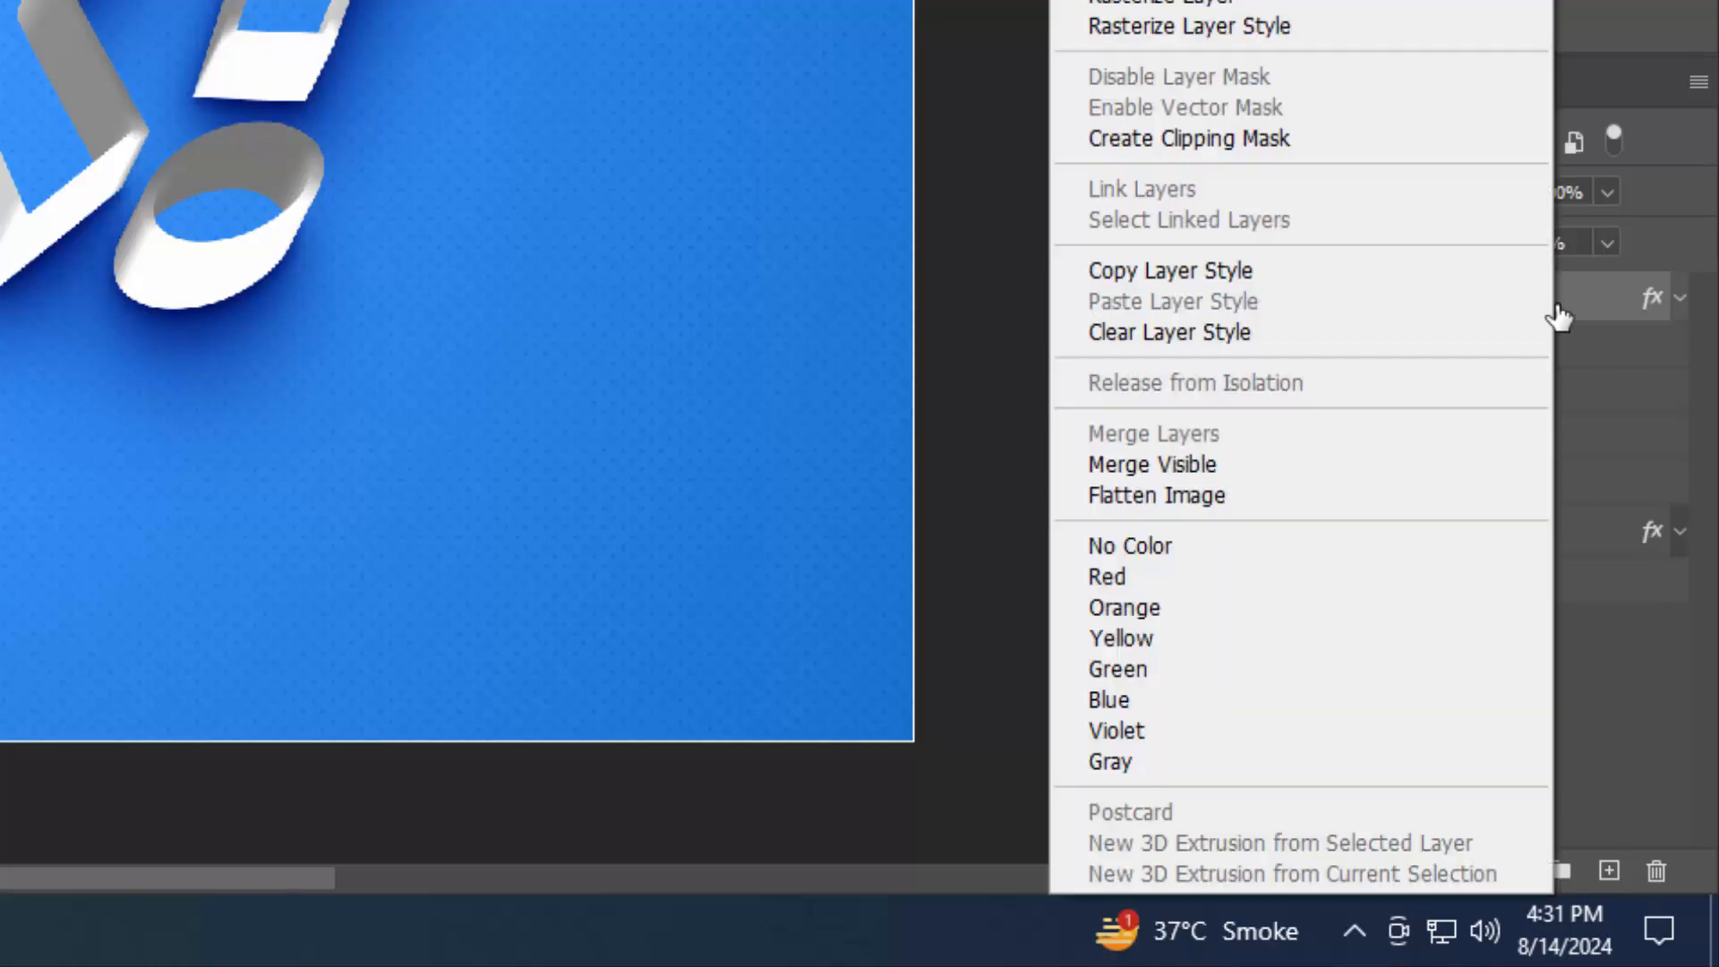
pyautogui.click(1509, 332)
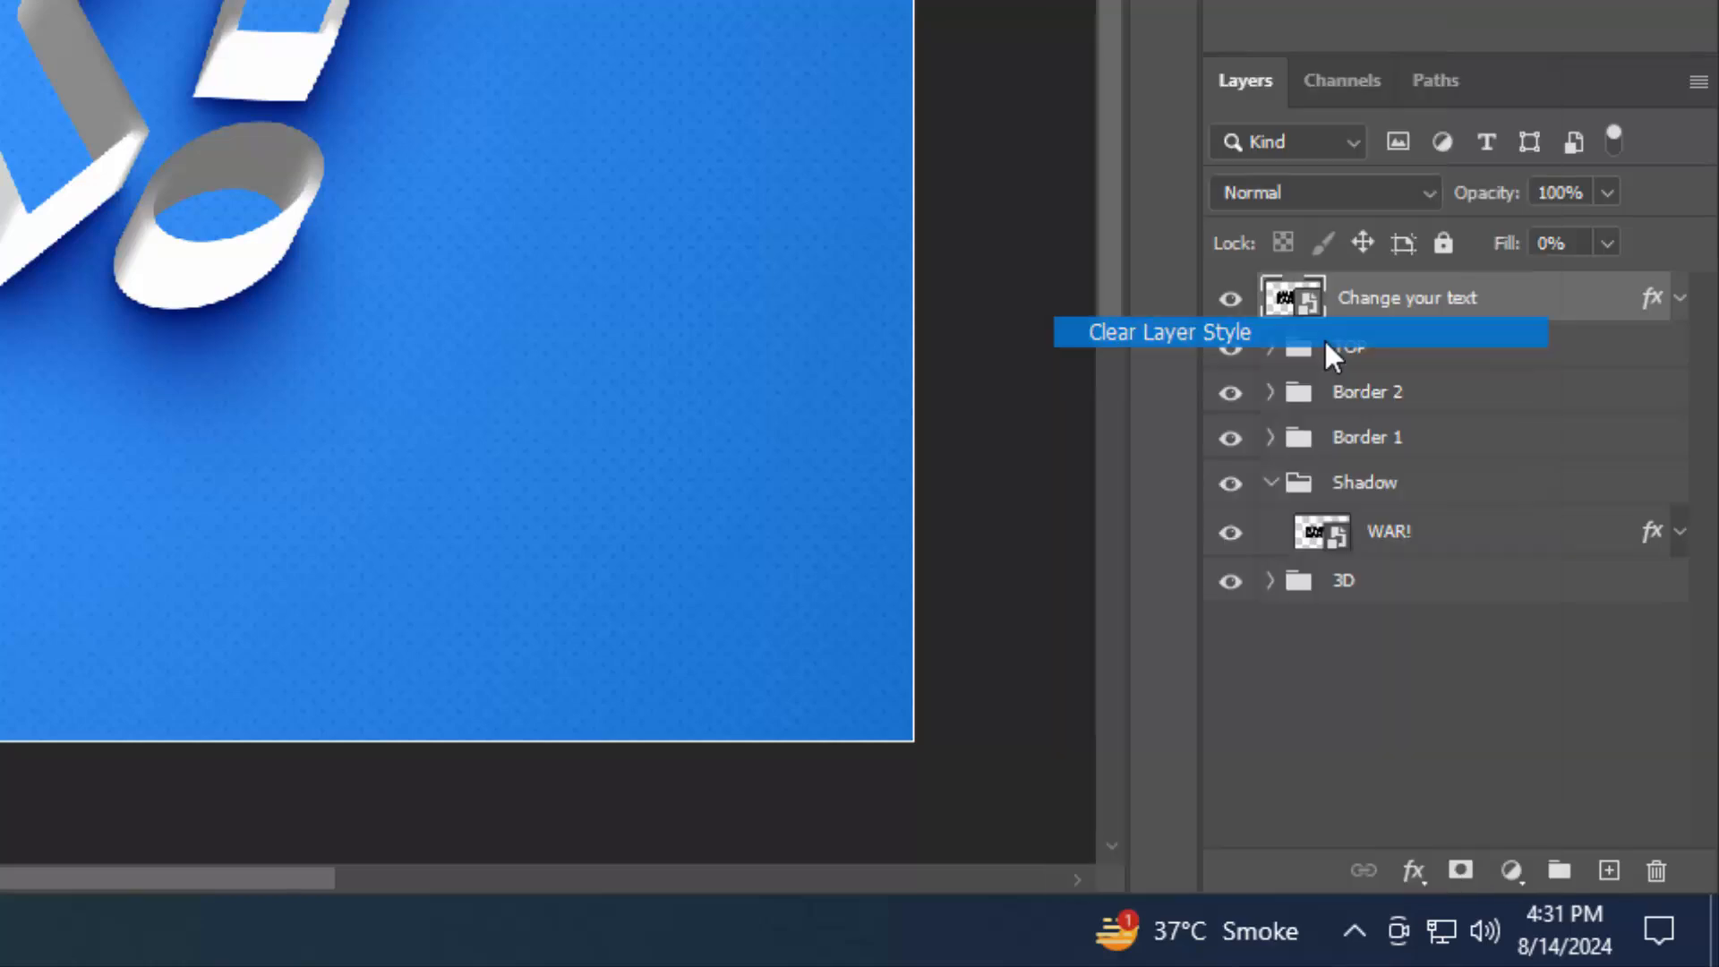
pyautogui.click(1607, 244)
pyautogui.moveTo(1598, 286); pyautogui.dragTo(1443, 288)
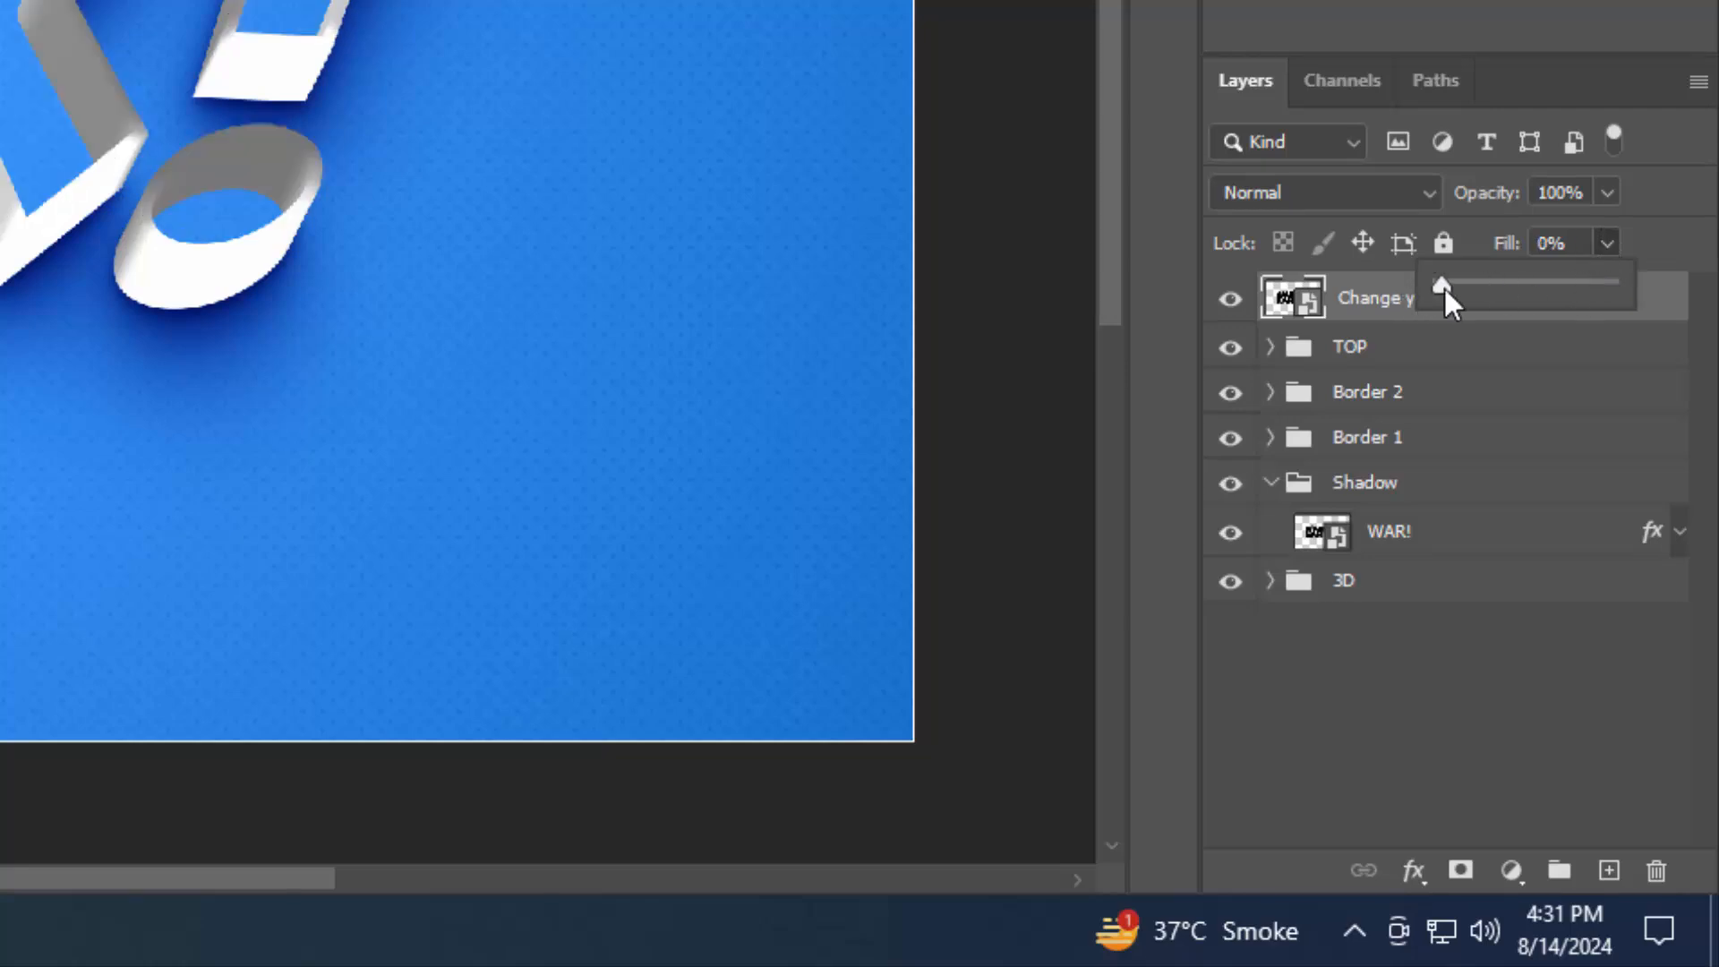
# Set the opacity of the Change your text layer to 0% and hide that layer
pyautogui.click(1606, 191)
pyautogui.moveTo(1601, 238); pyautogui.dragTo(1429, 252)
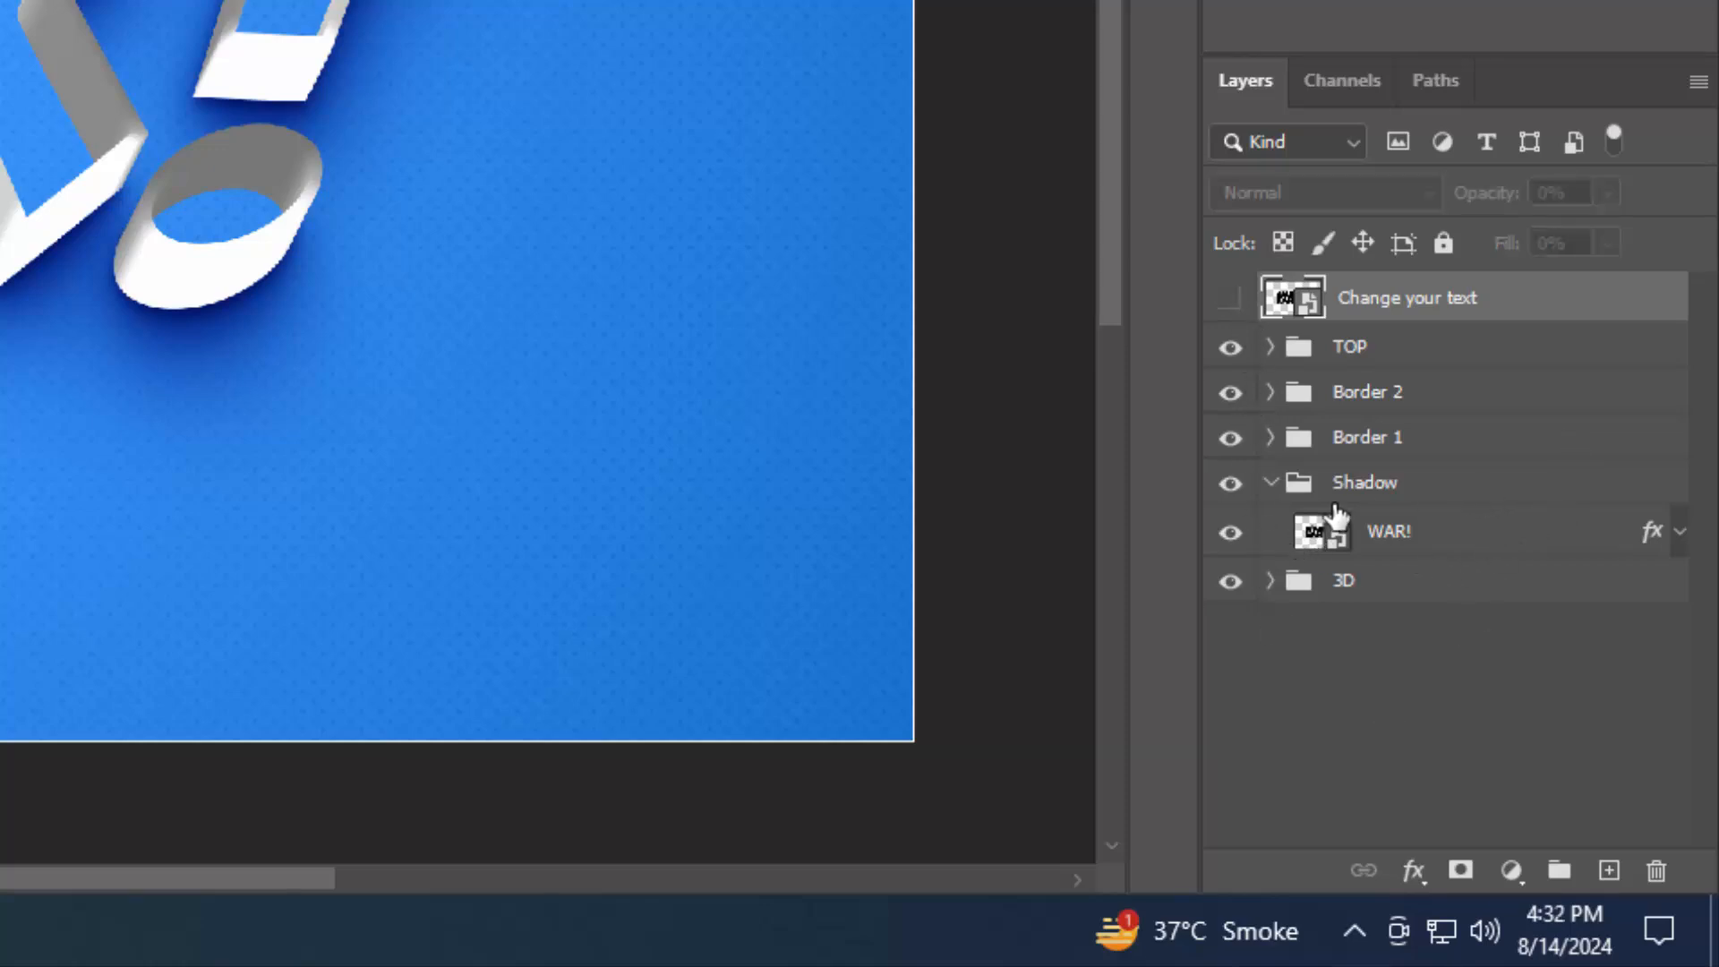
pyautogui.click(1272, 484)
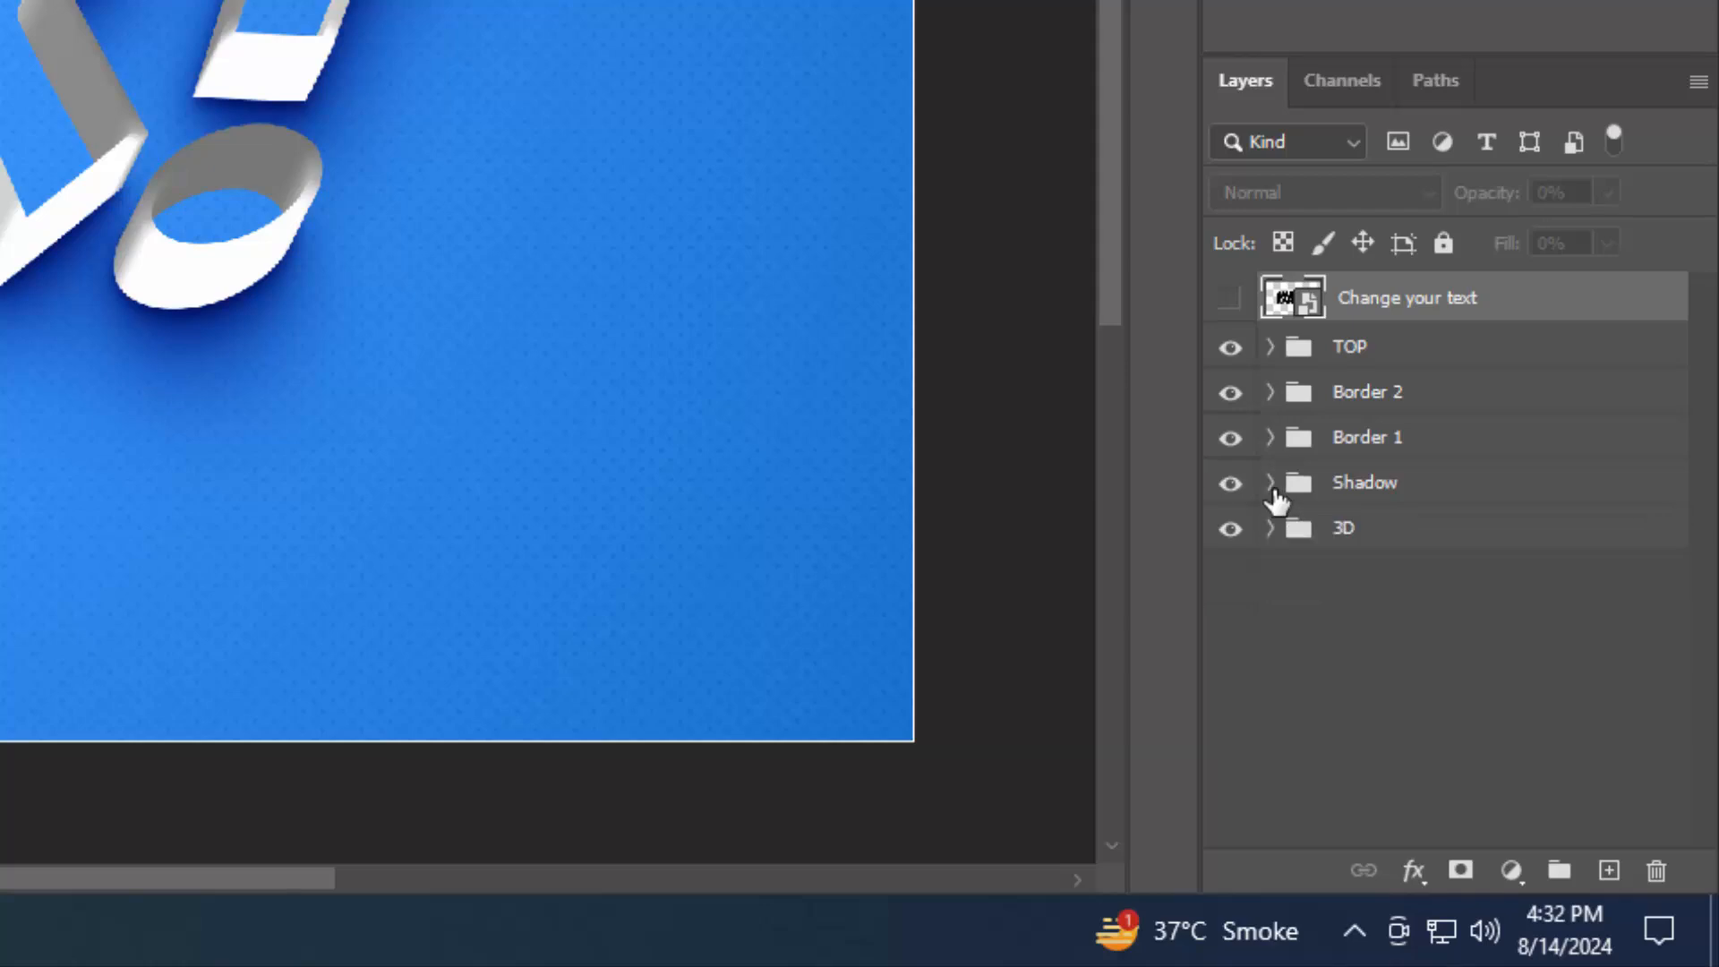
# Add a Color Overlay to the Border 1 group with its blend mode set to Linear Burn
pyautogui.click(1450, 445)
pyautogui.click(1415, 871)
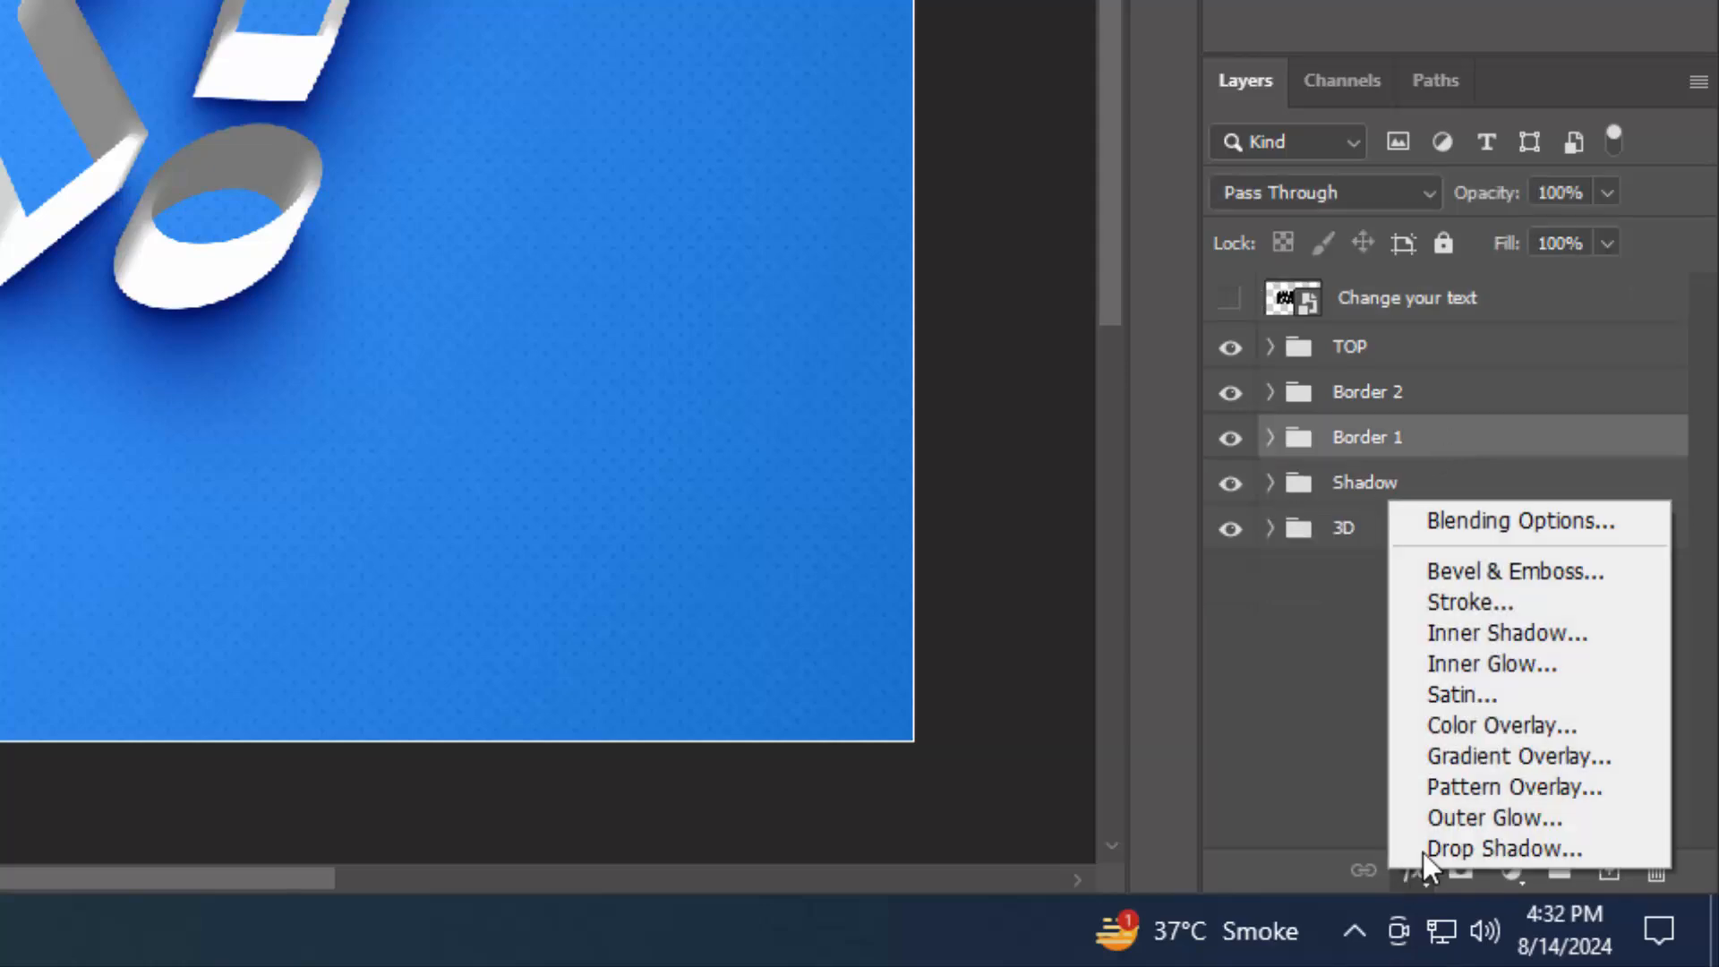
pyautogui.click(1420, 522)
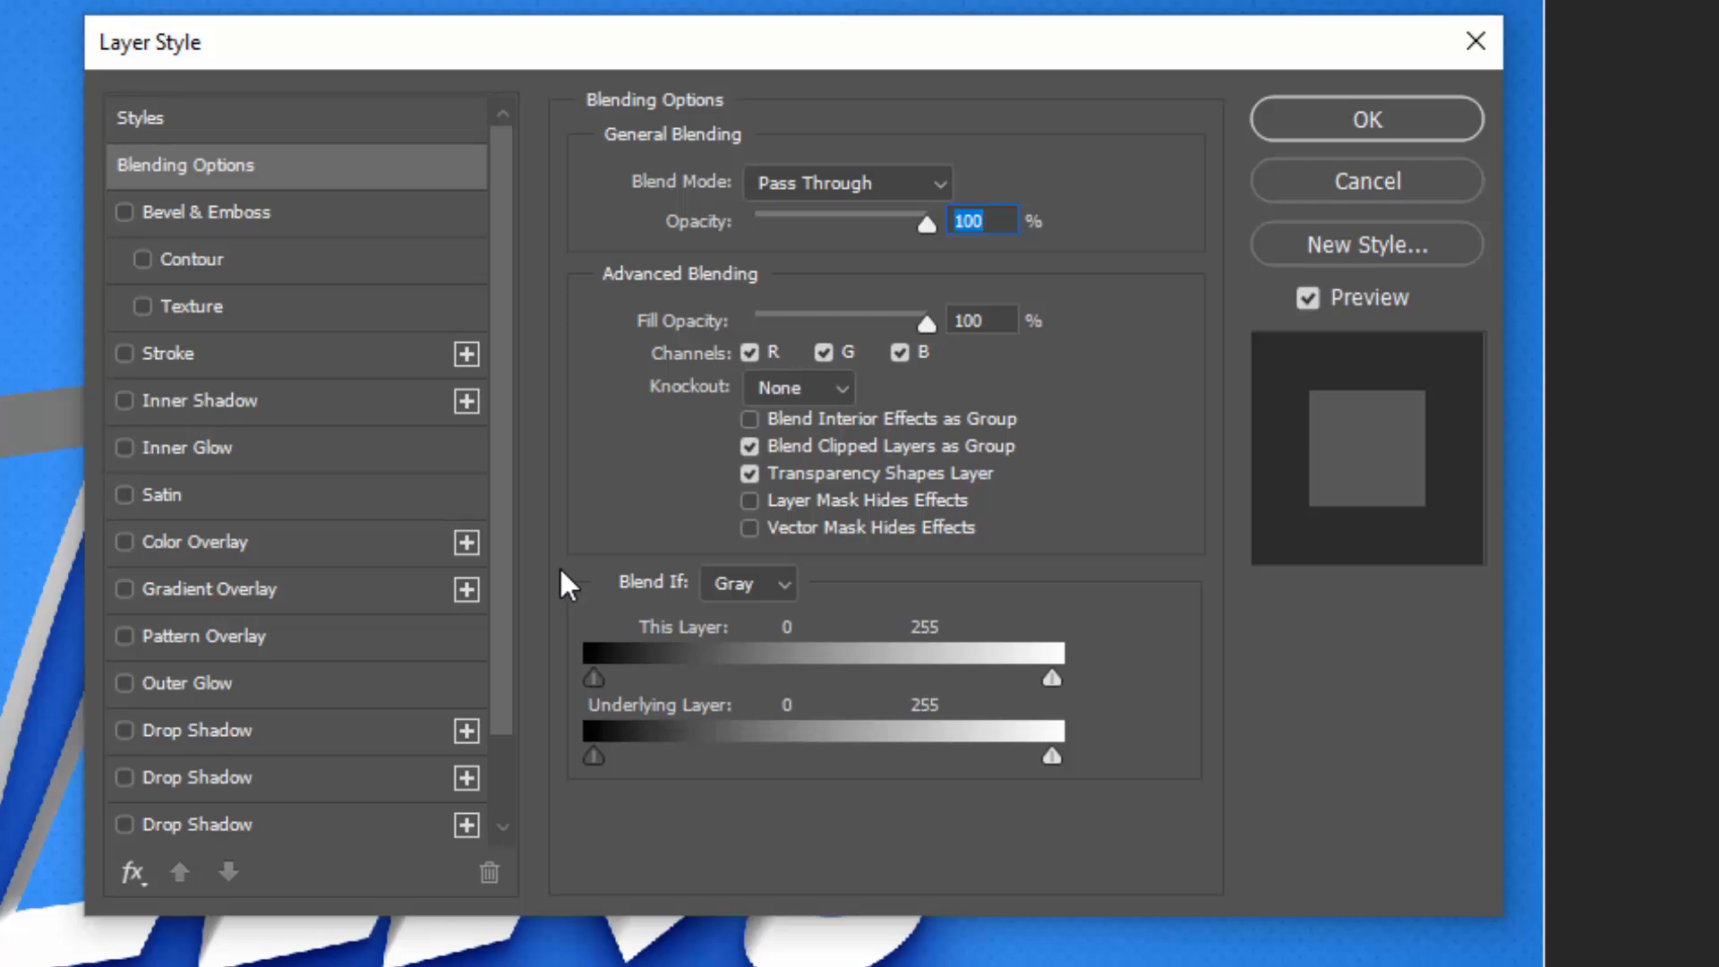
pyautogui.click(976, 319)
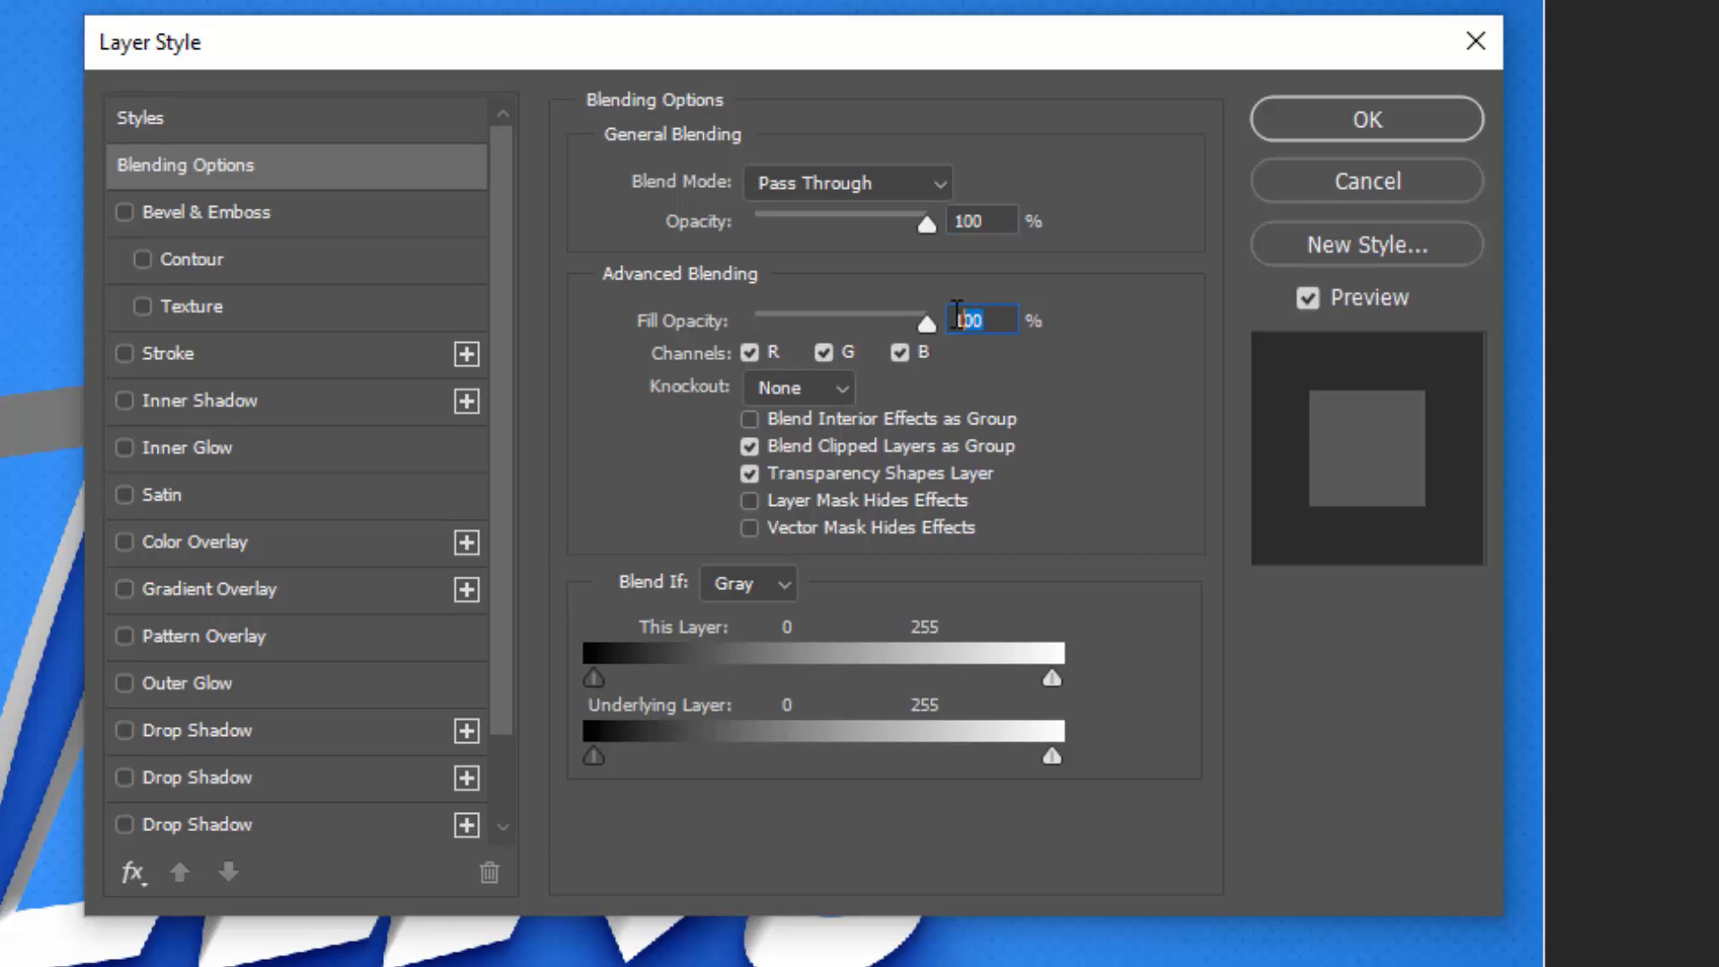
pyautogui.click(963, 320)
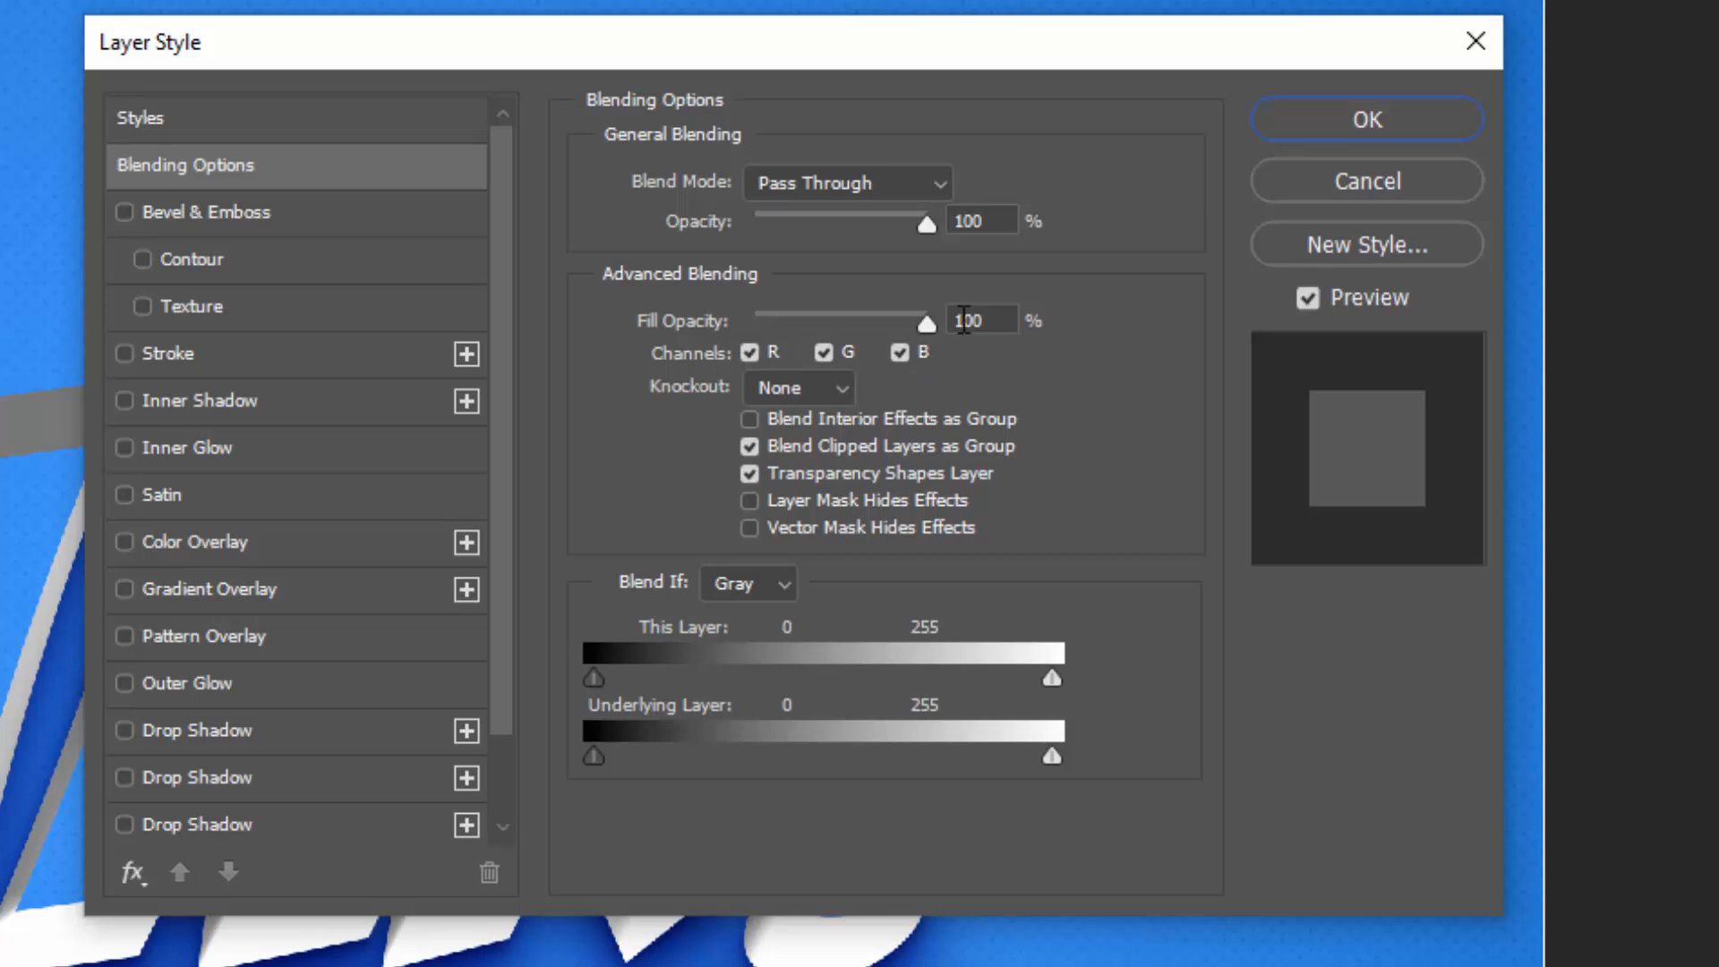
pyautogui.click(277, 541)
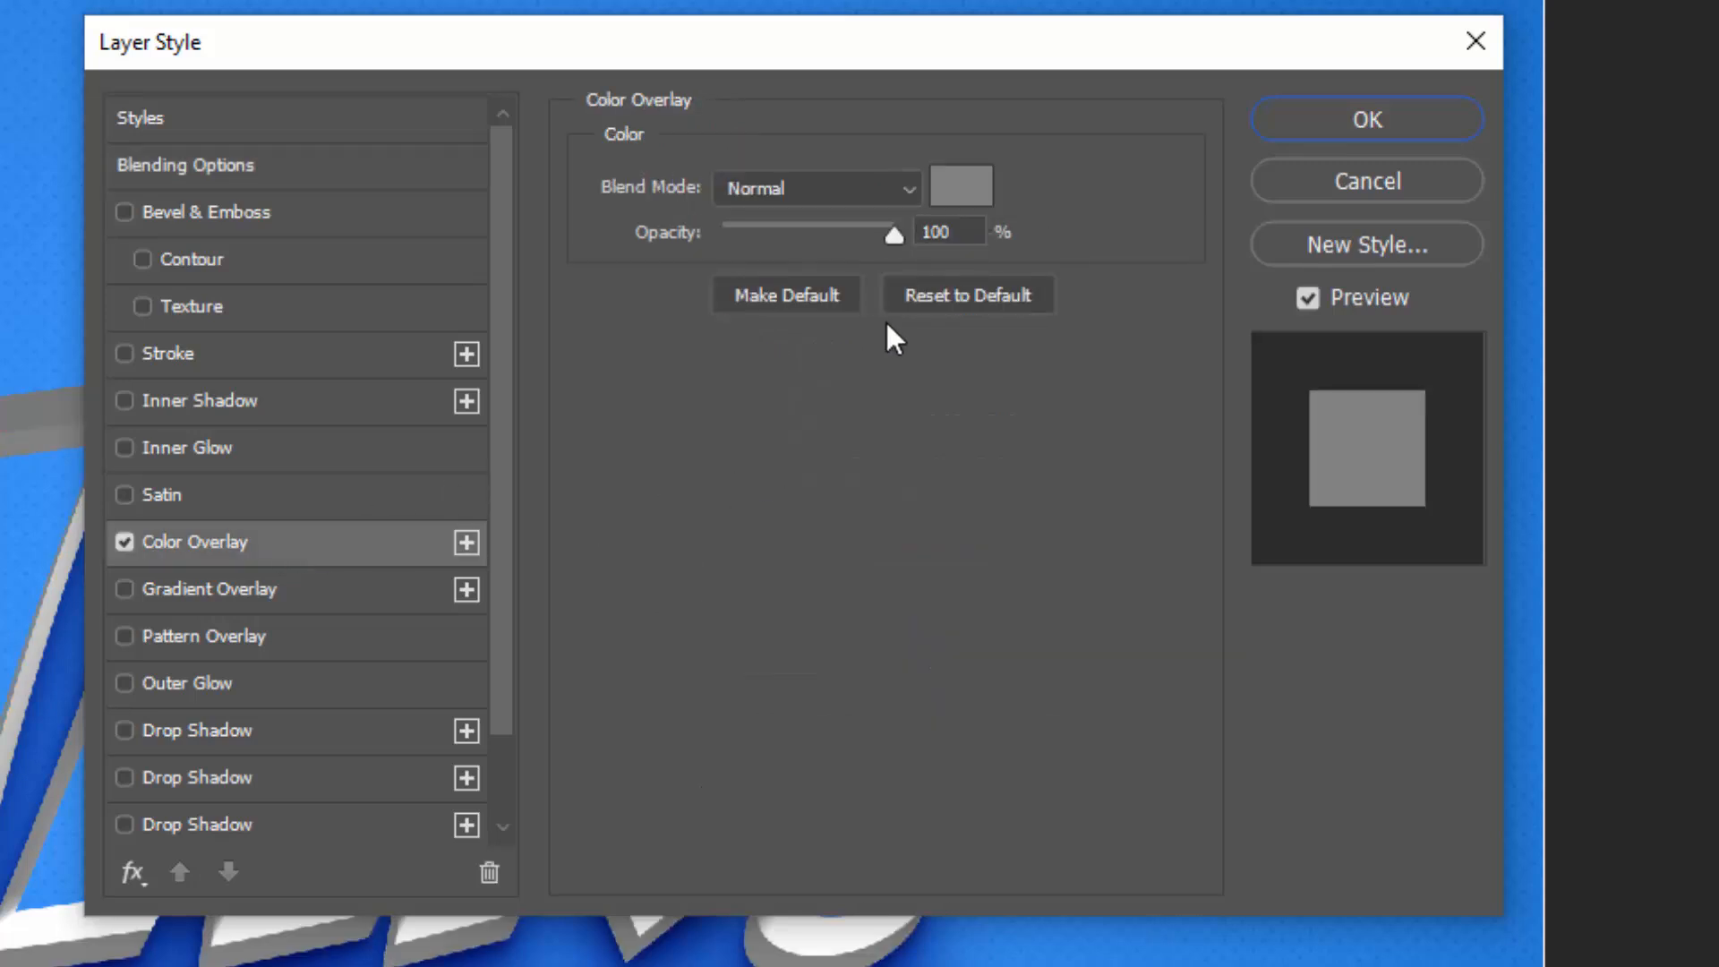
pyautogui.click(860, 190)
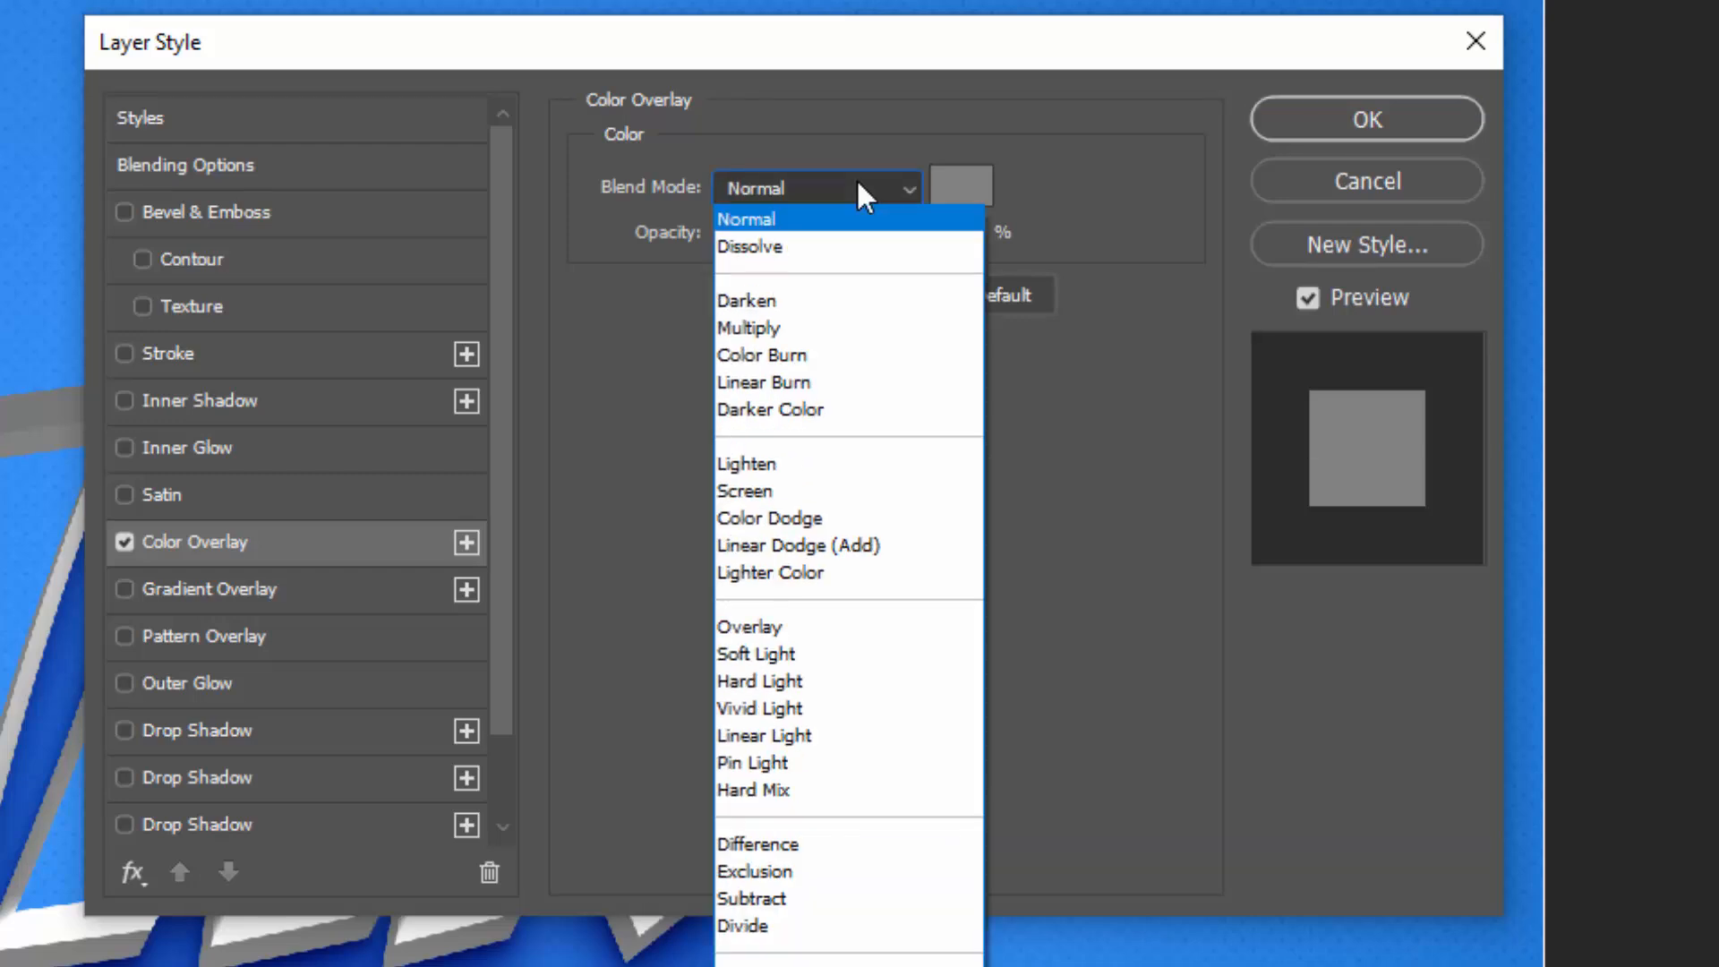
pyautogui.click(815, 382)
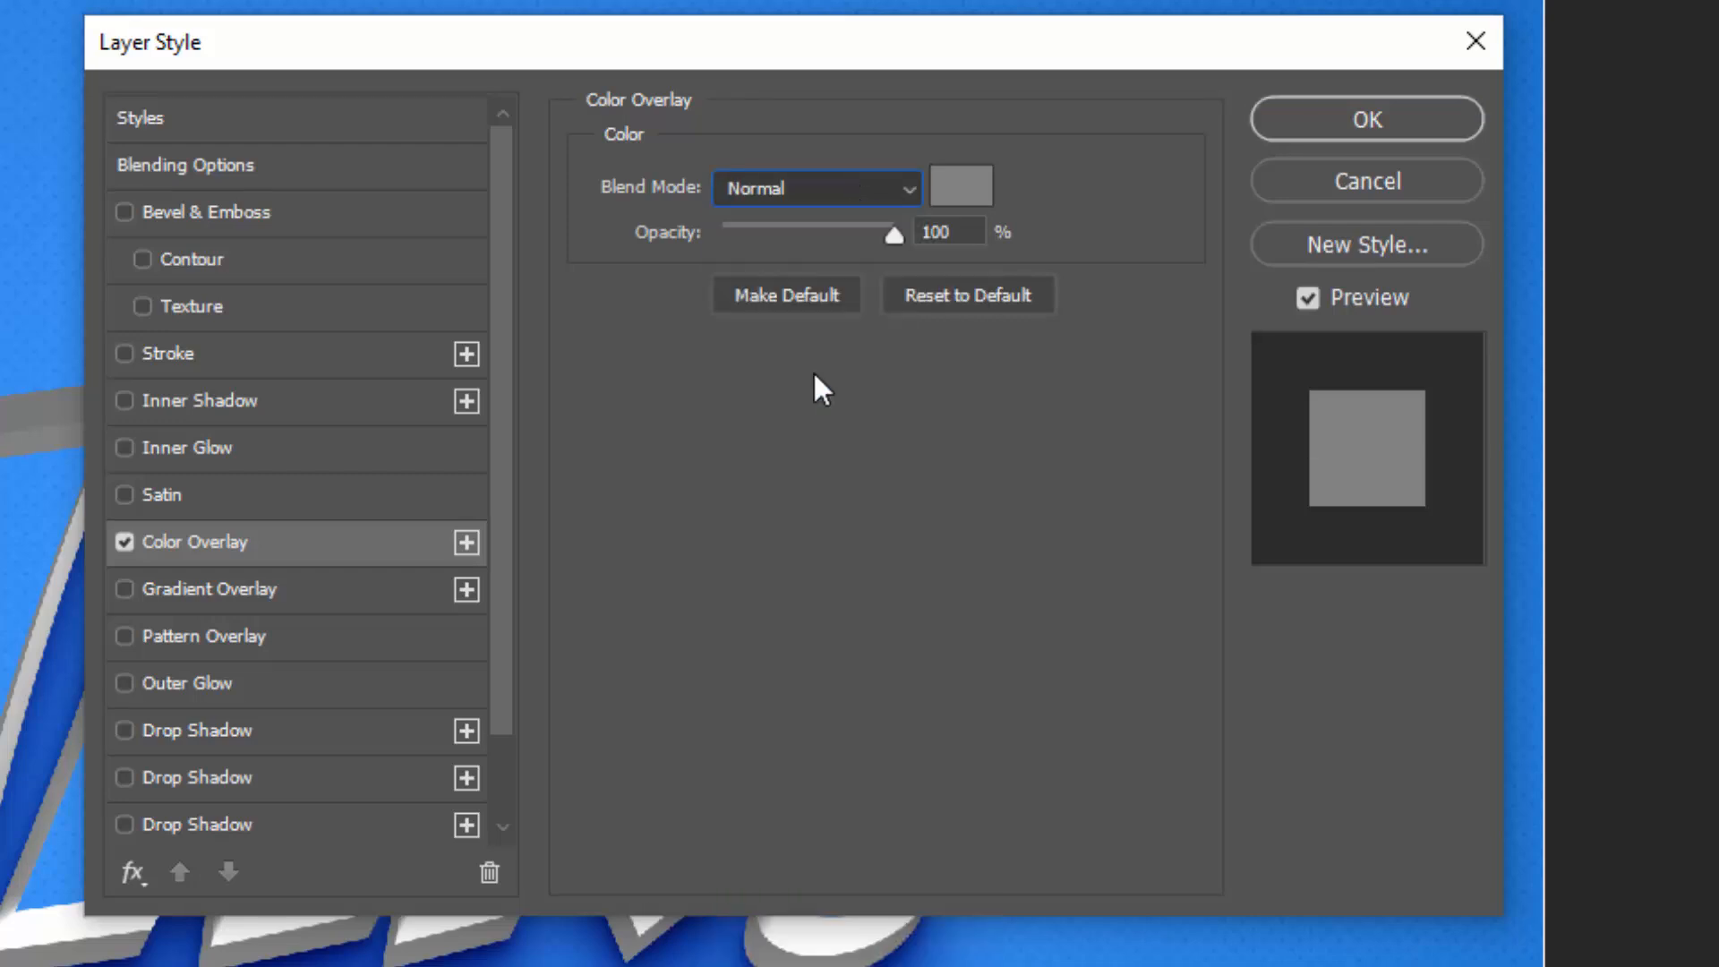
# Set the Border 1 overlay colour to 0052ac and apply the layer style
pyautogui.click(954, 186)
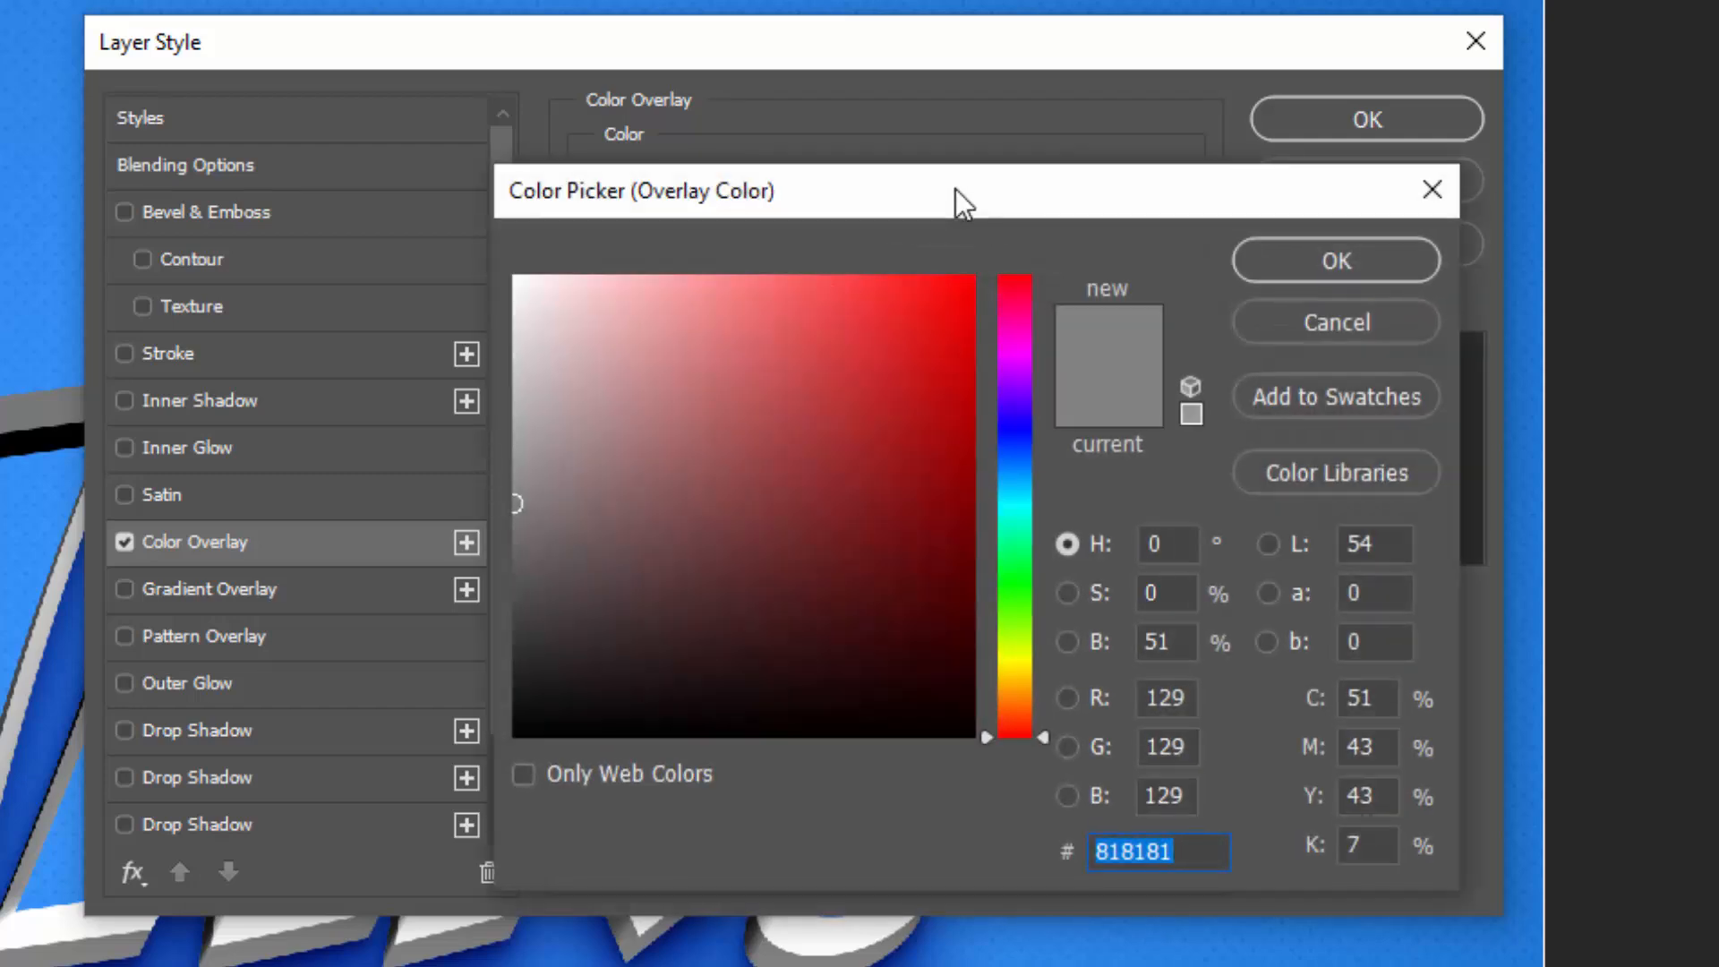
pyautogui.write('0')
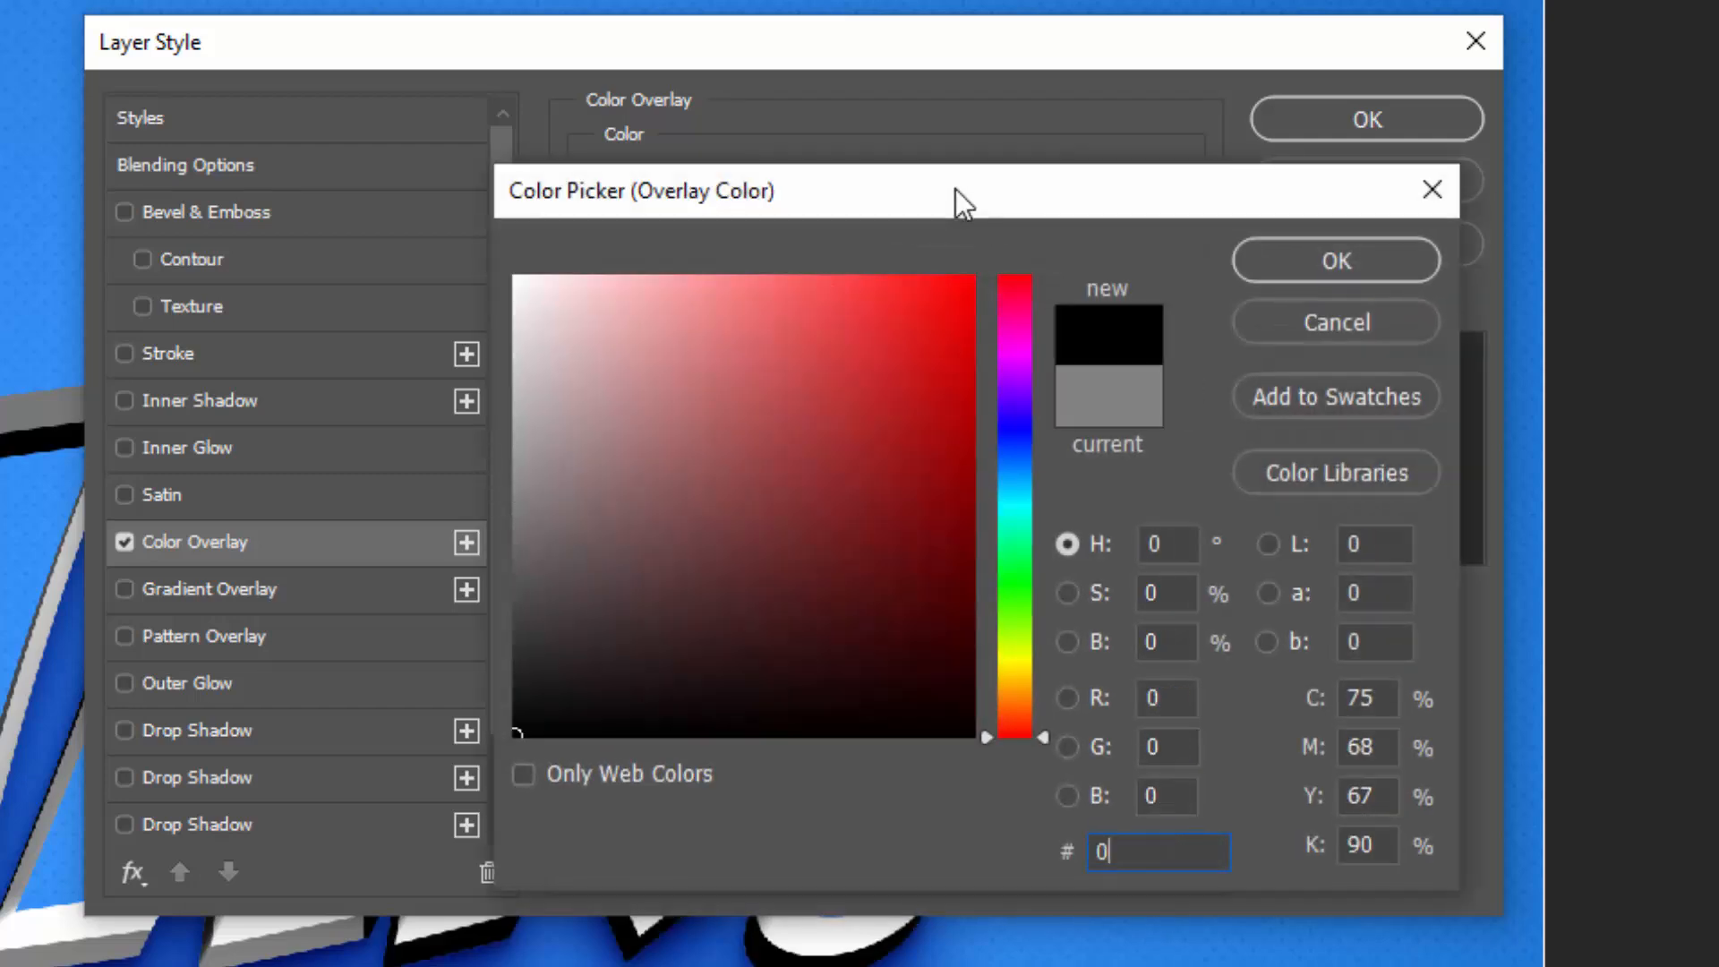
pyautogui.write('052ac')
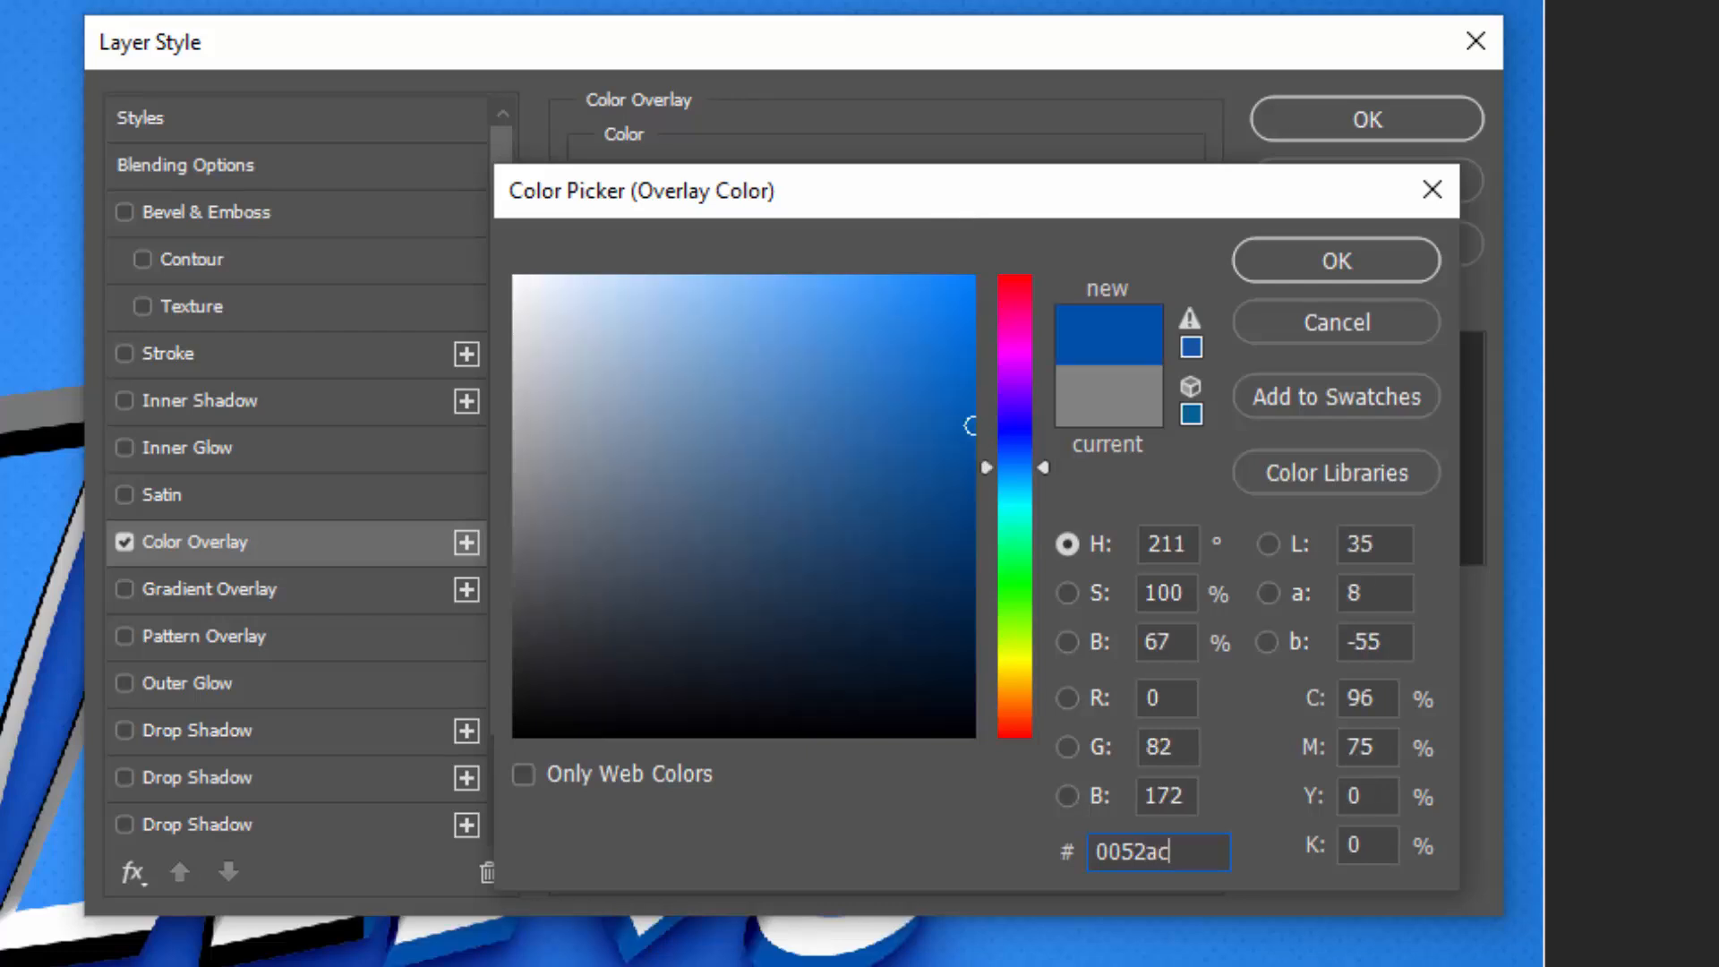
pyautogui.click(1367, 261)
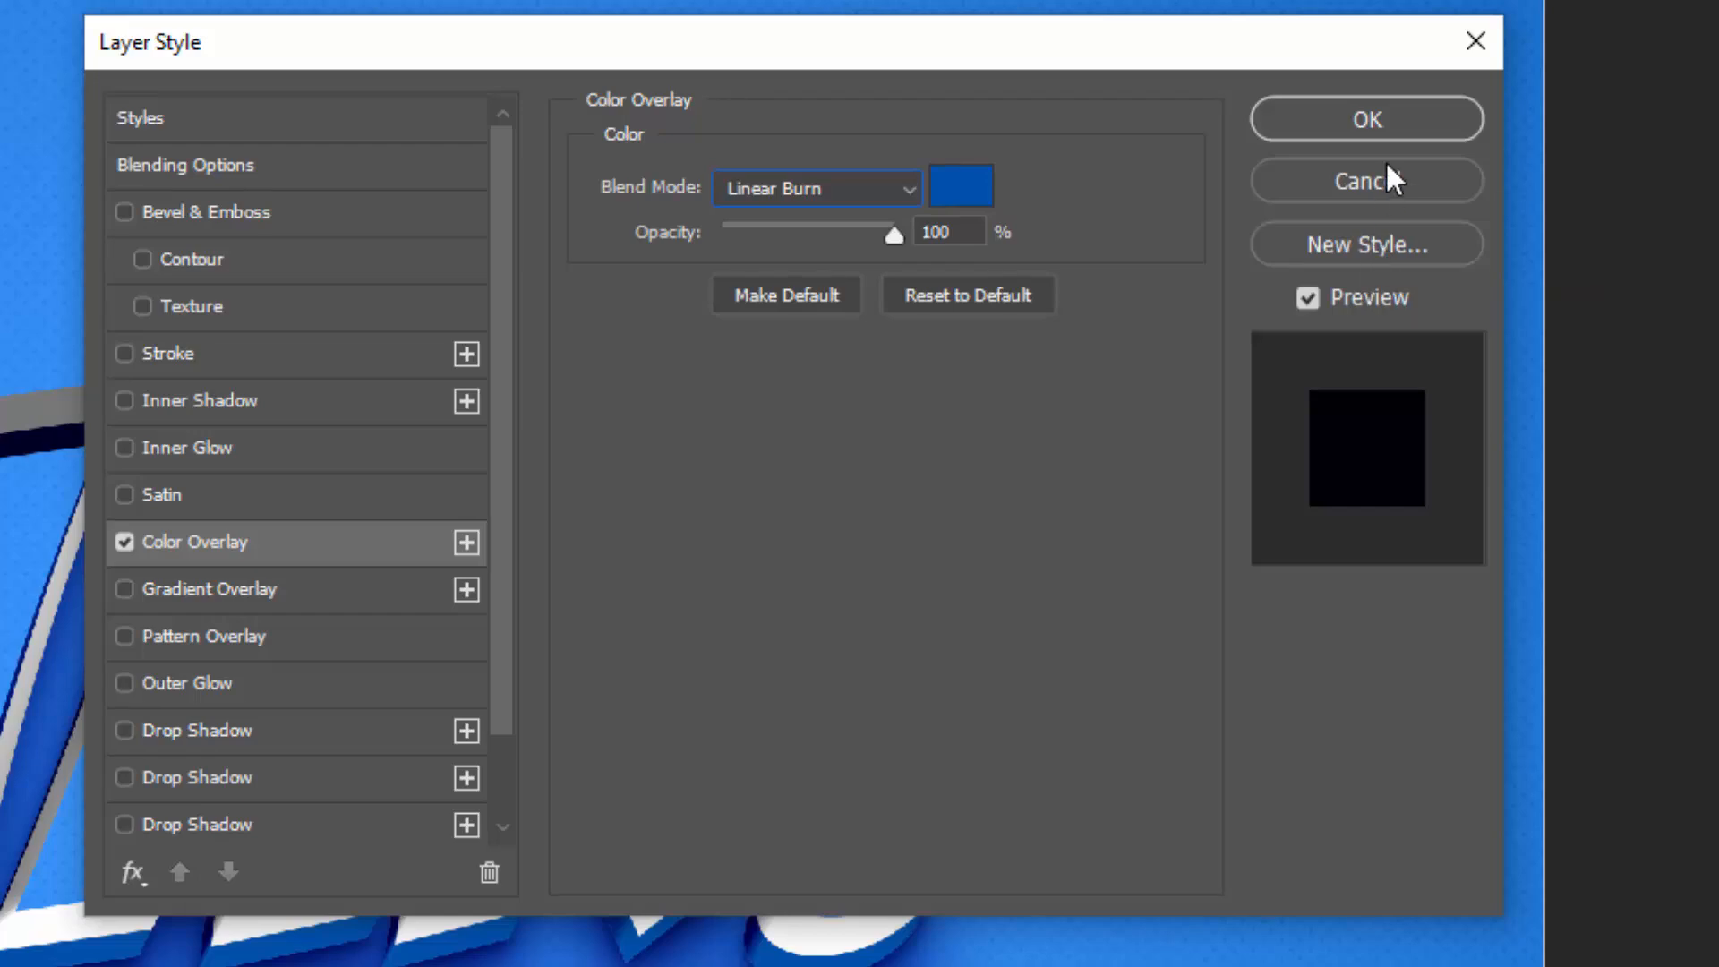
pyautogui.click(1386, 125)
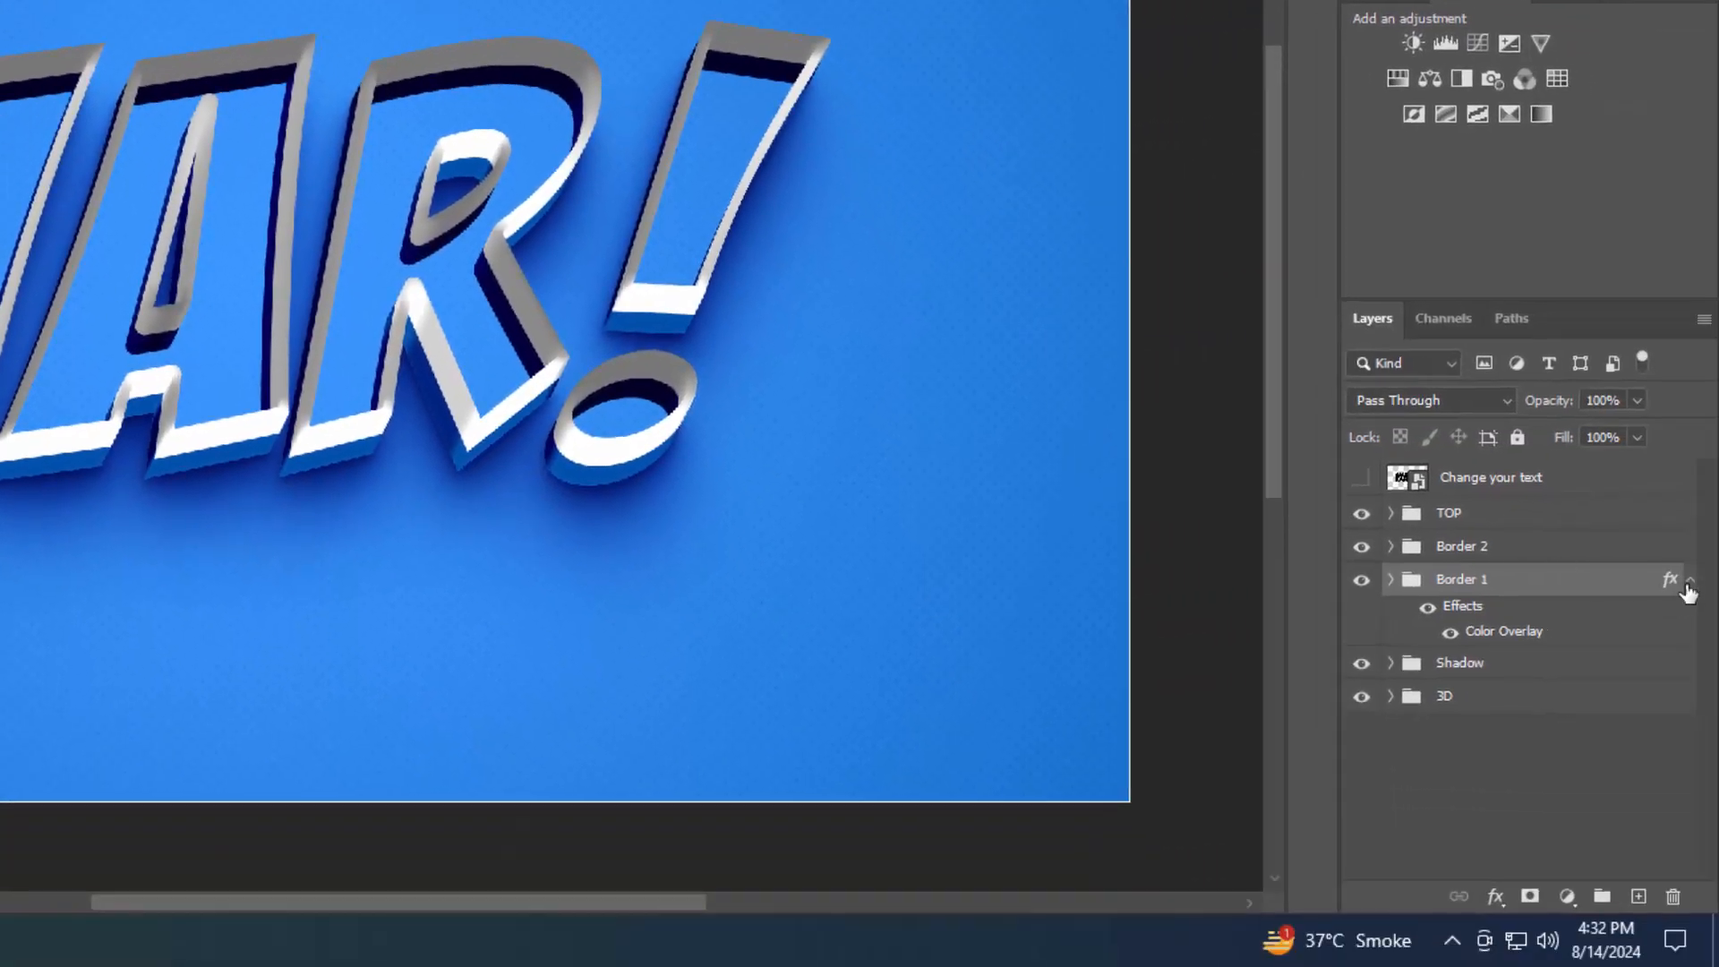
# Apply a Linear Burn Color Overlay to the Border 2 group using the colour dc9a00
pyautogui.click(1508, 548)
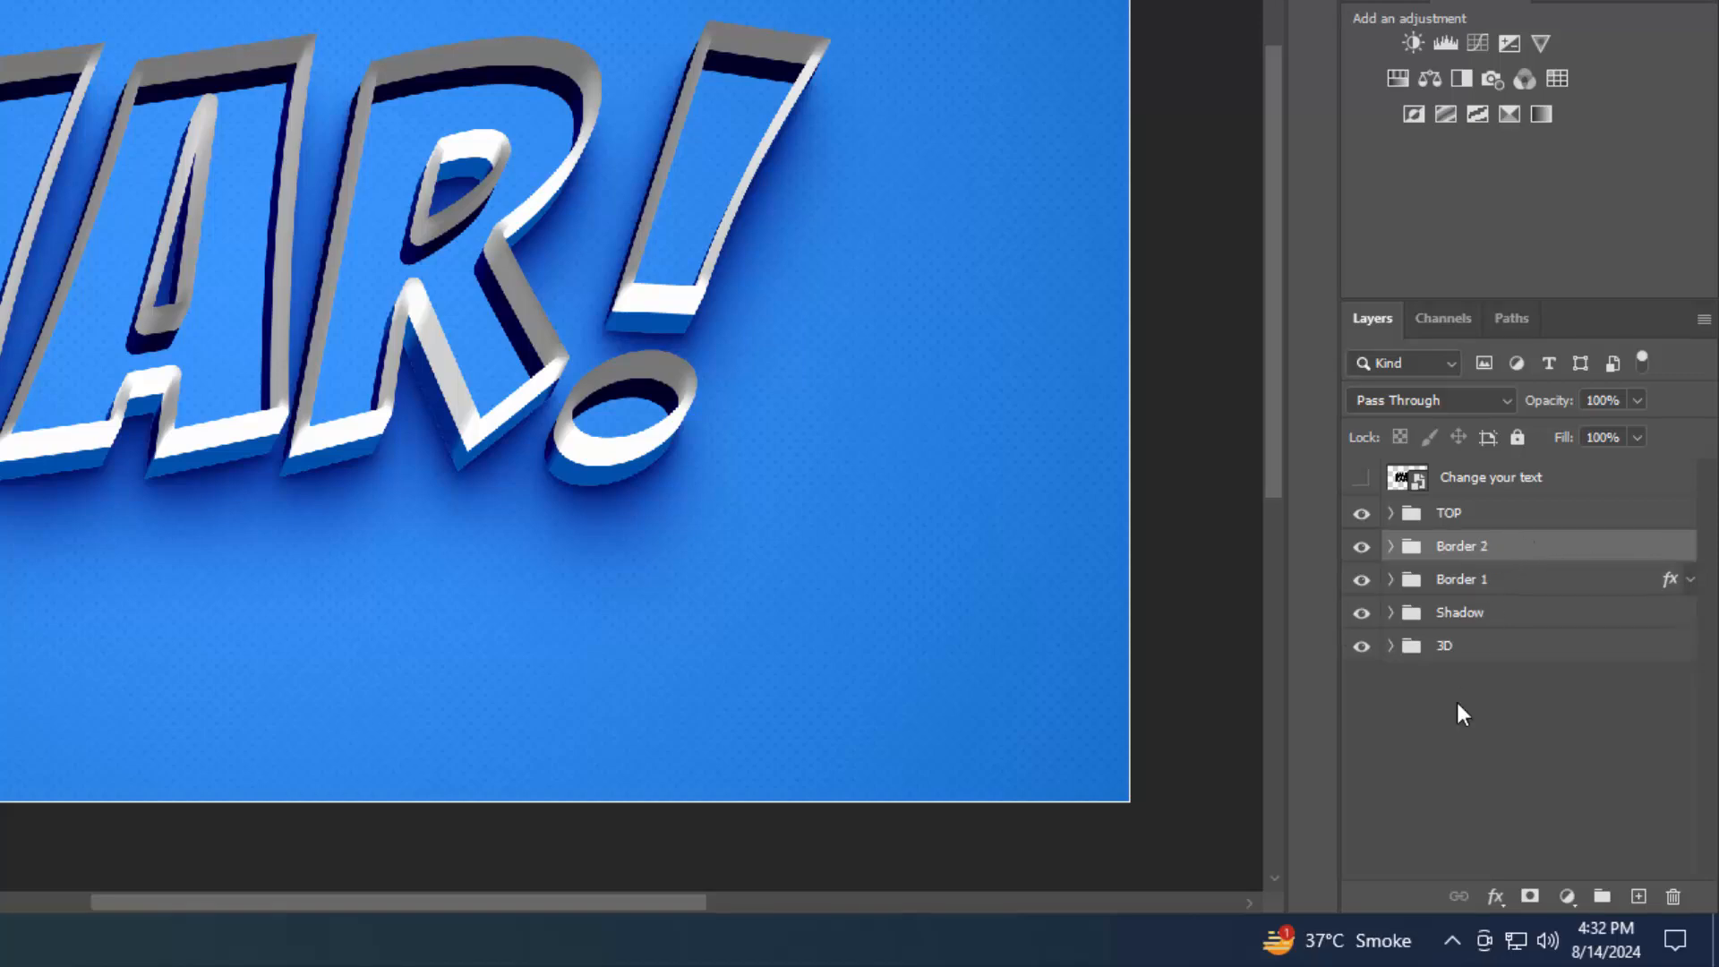
pyautogui.click(1494, 895)
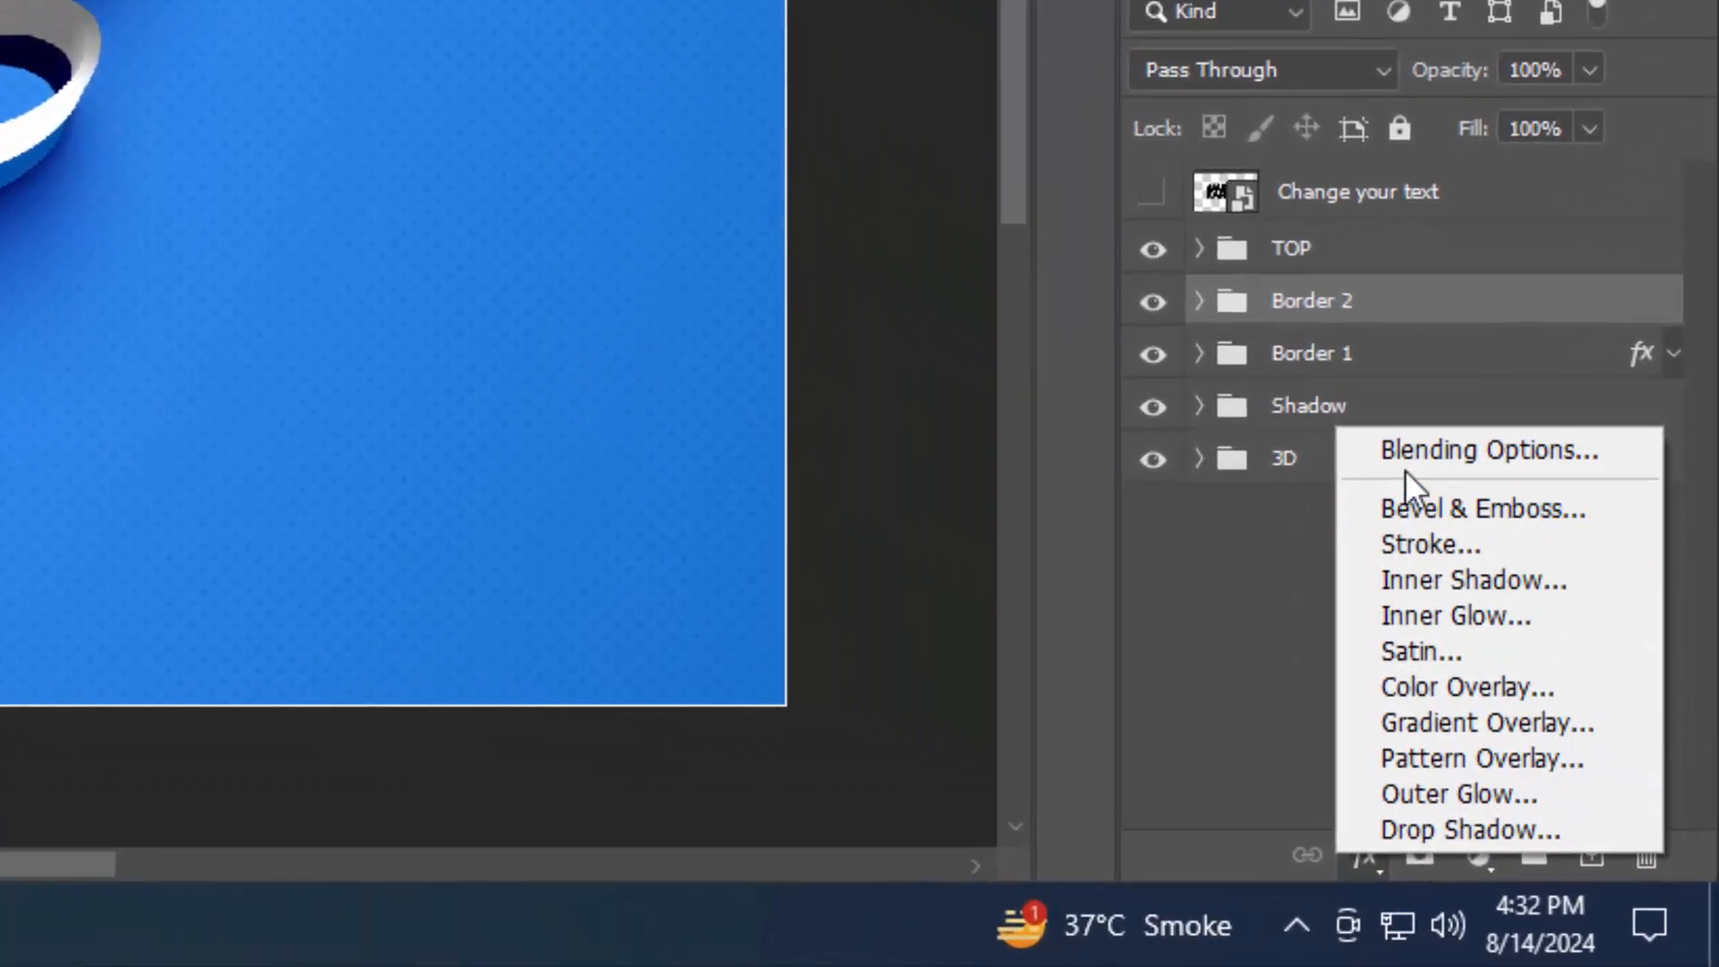
pyautogui.click(1393, 436)
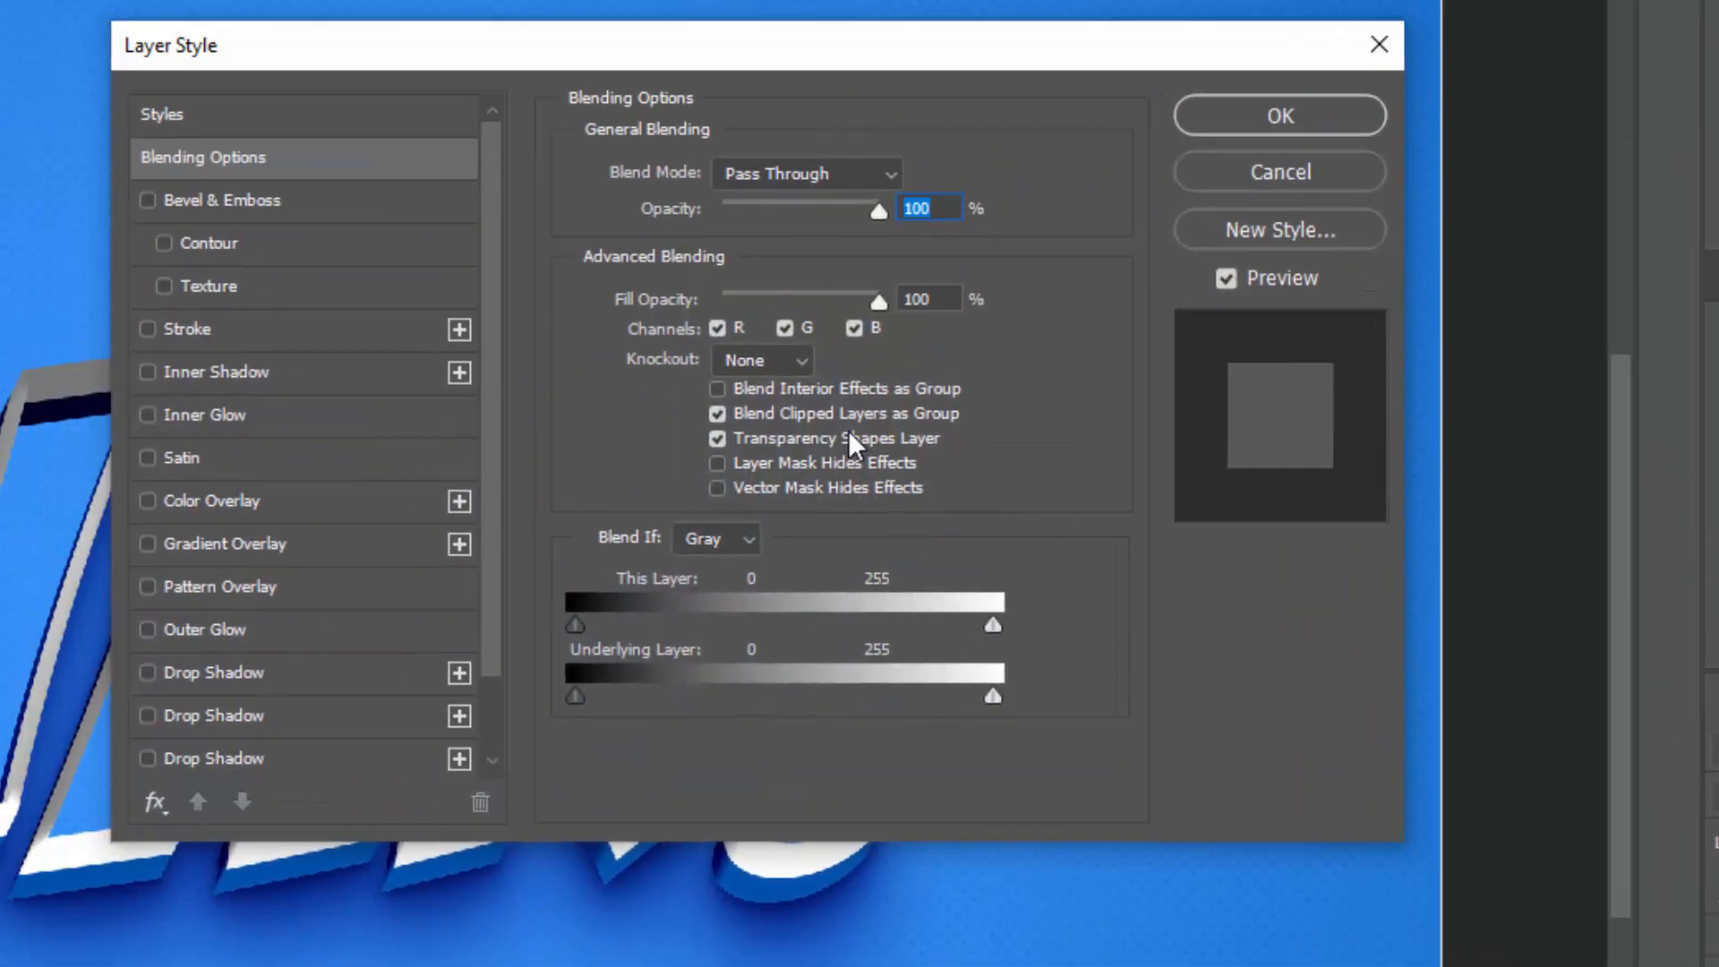
pyautogui.click(347, 503)
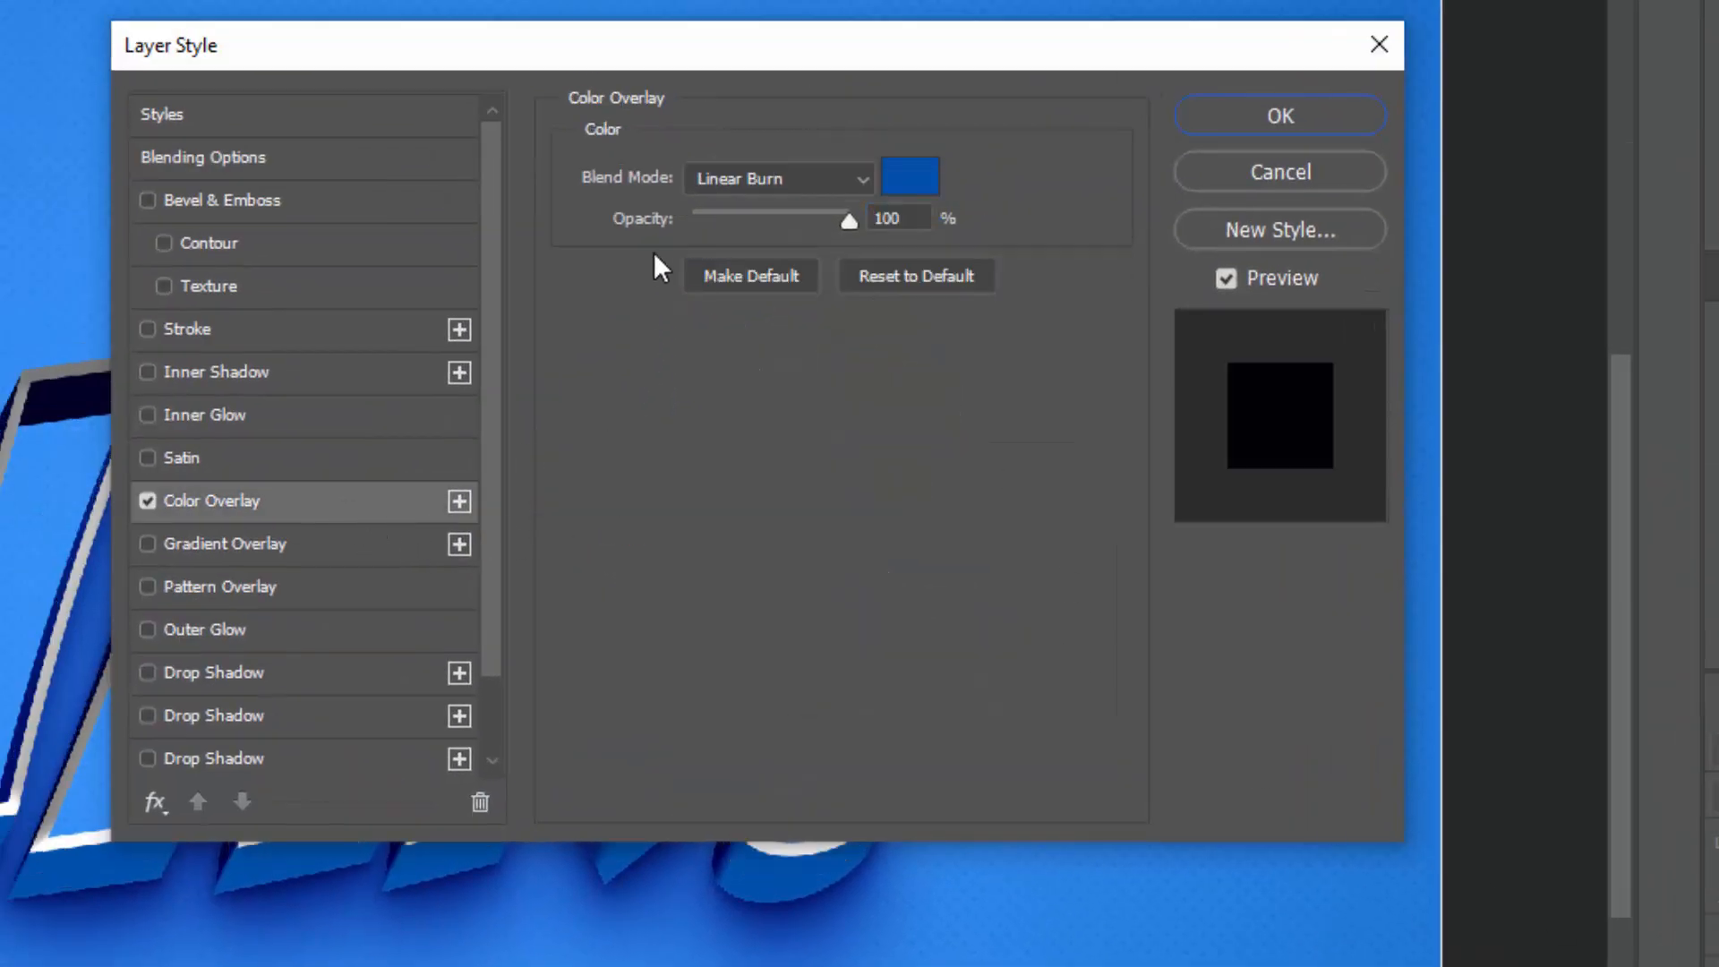
pyautogui.click(897, 189)
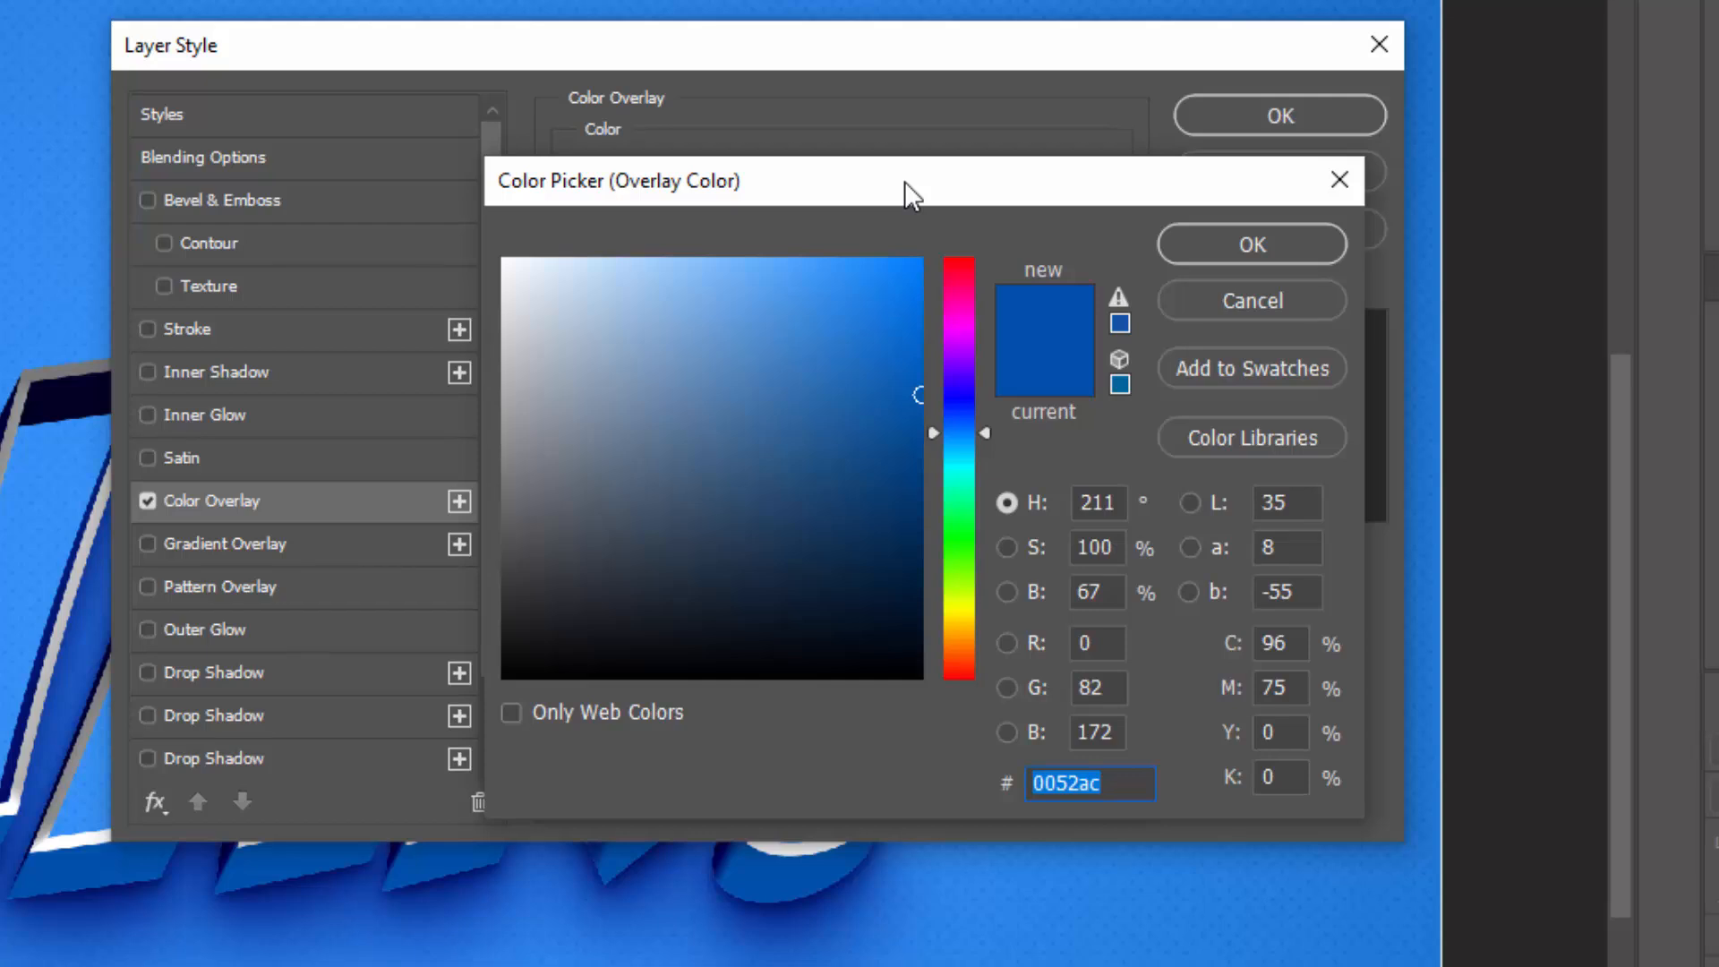
pyautogui.write('dc9a')
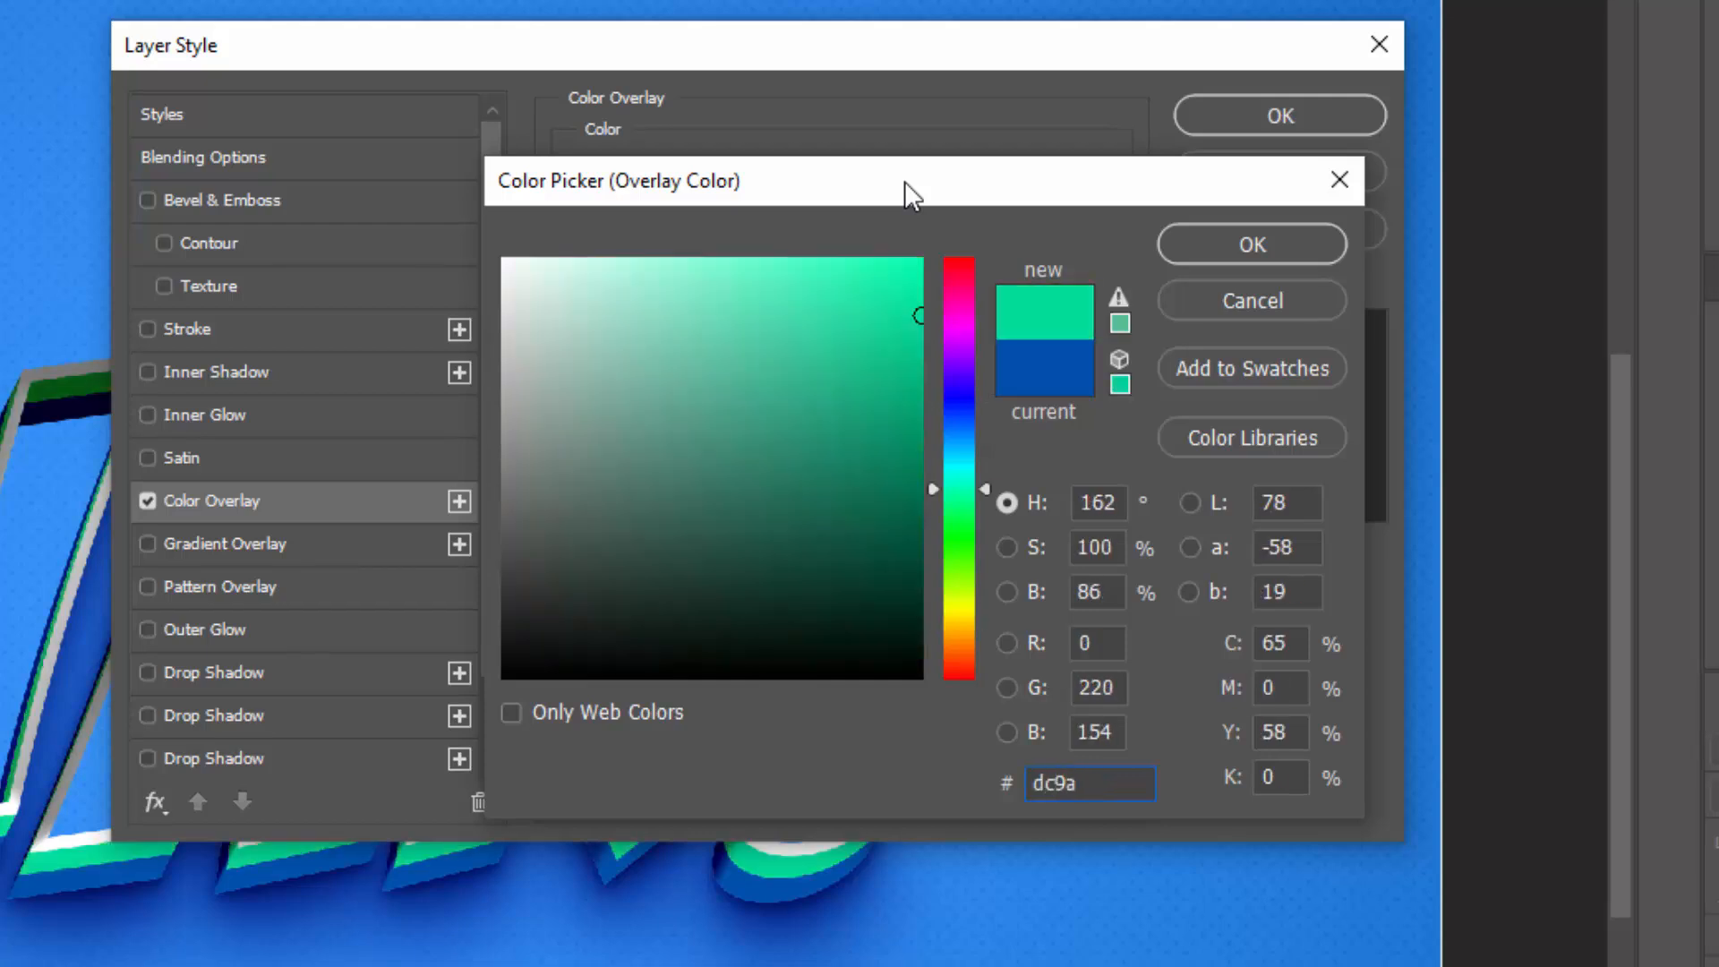
pyautogui.write('00')
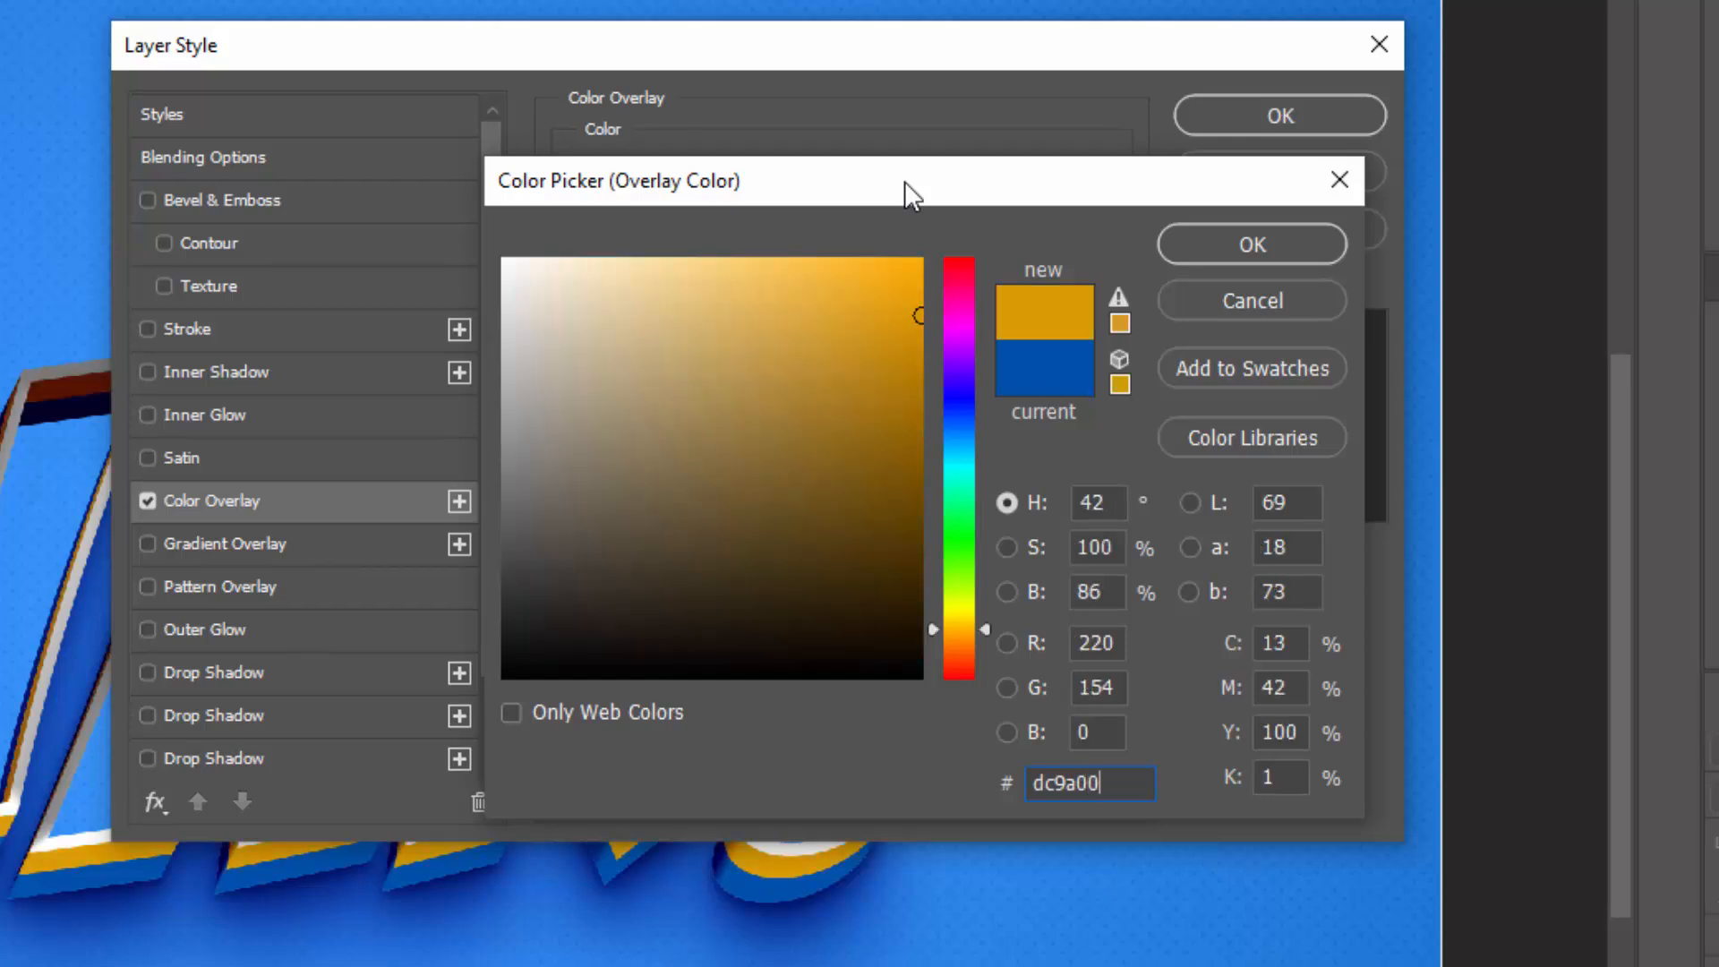
pyautogui.click(1225, 250)
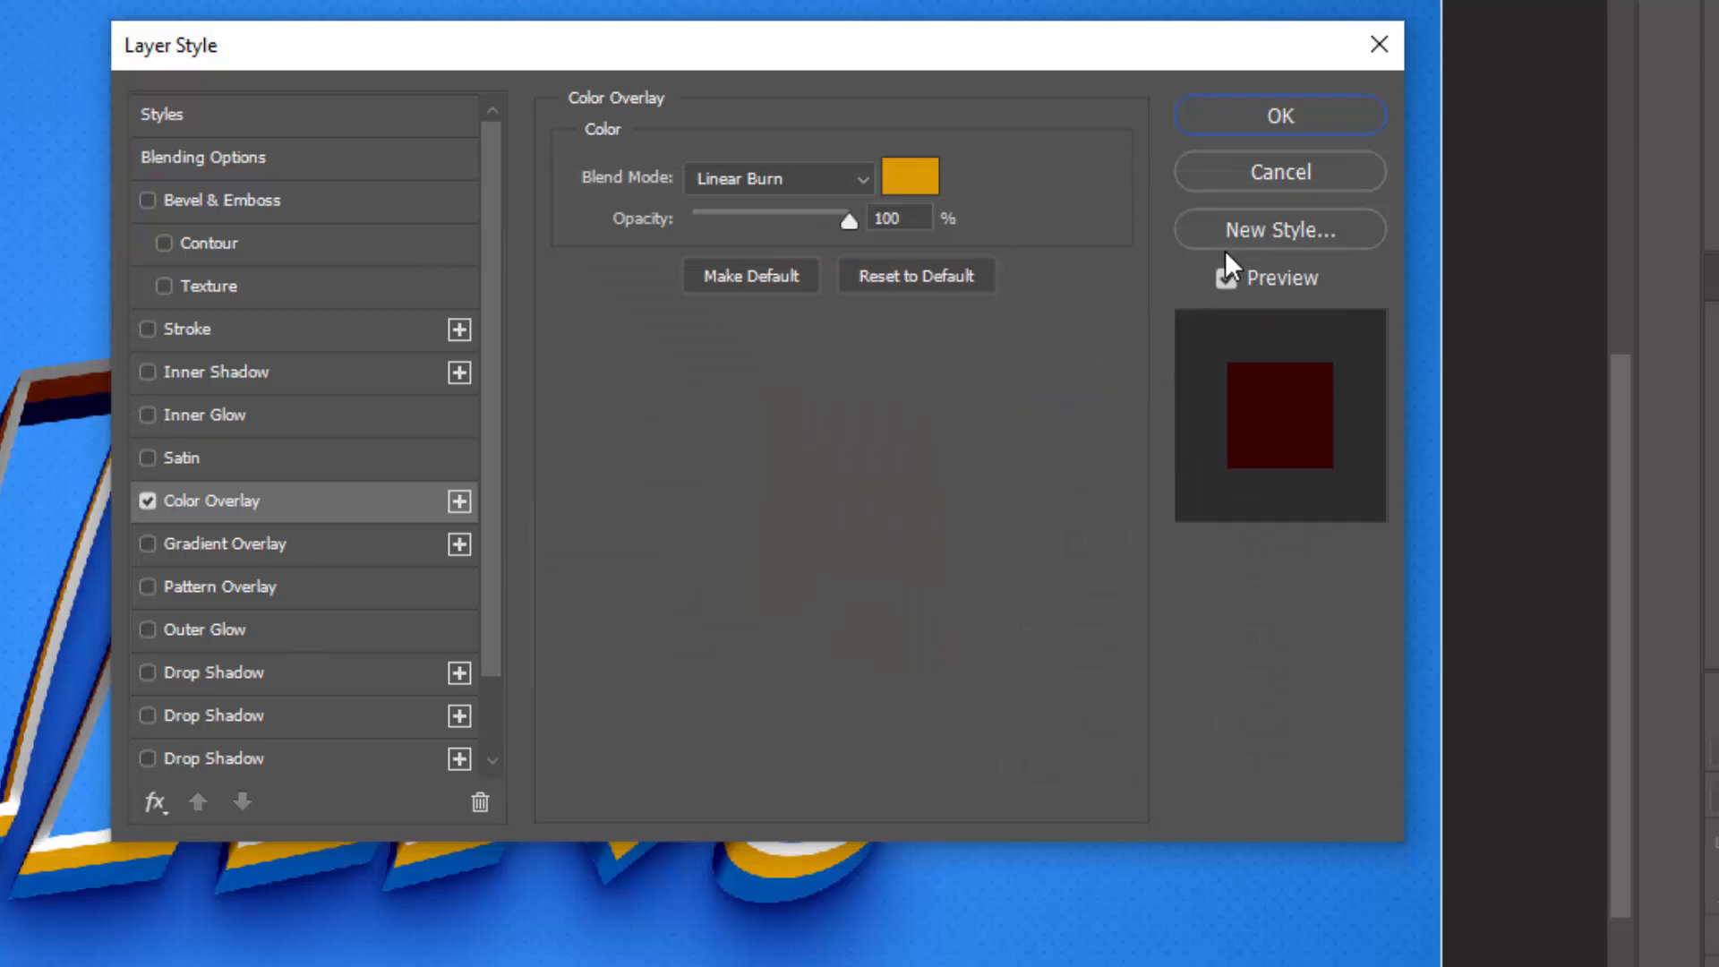
pyautogui.click(1248, 120)
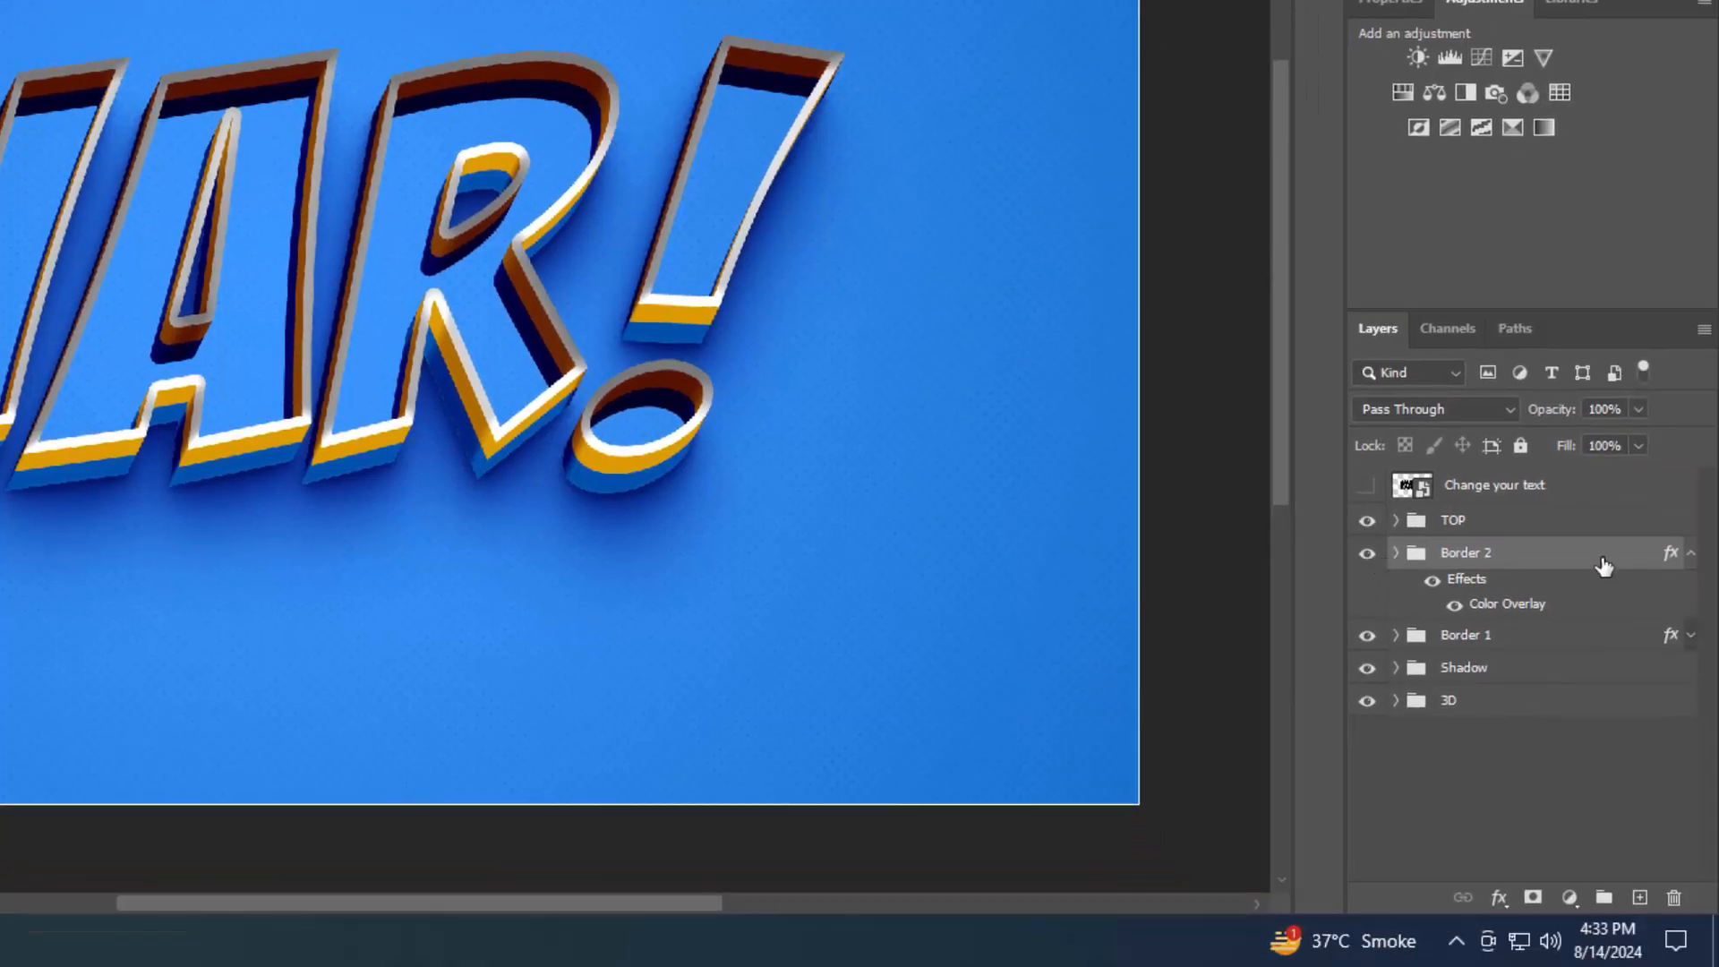
pyautogui.click(1691, 553)
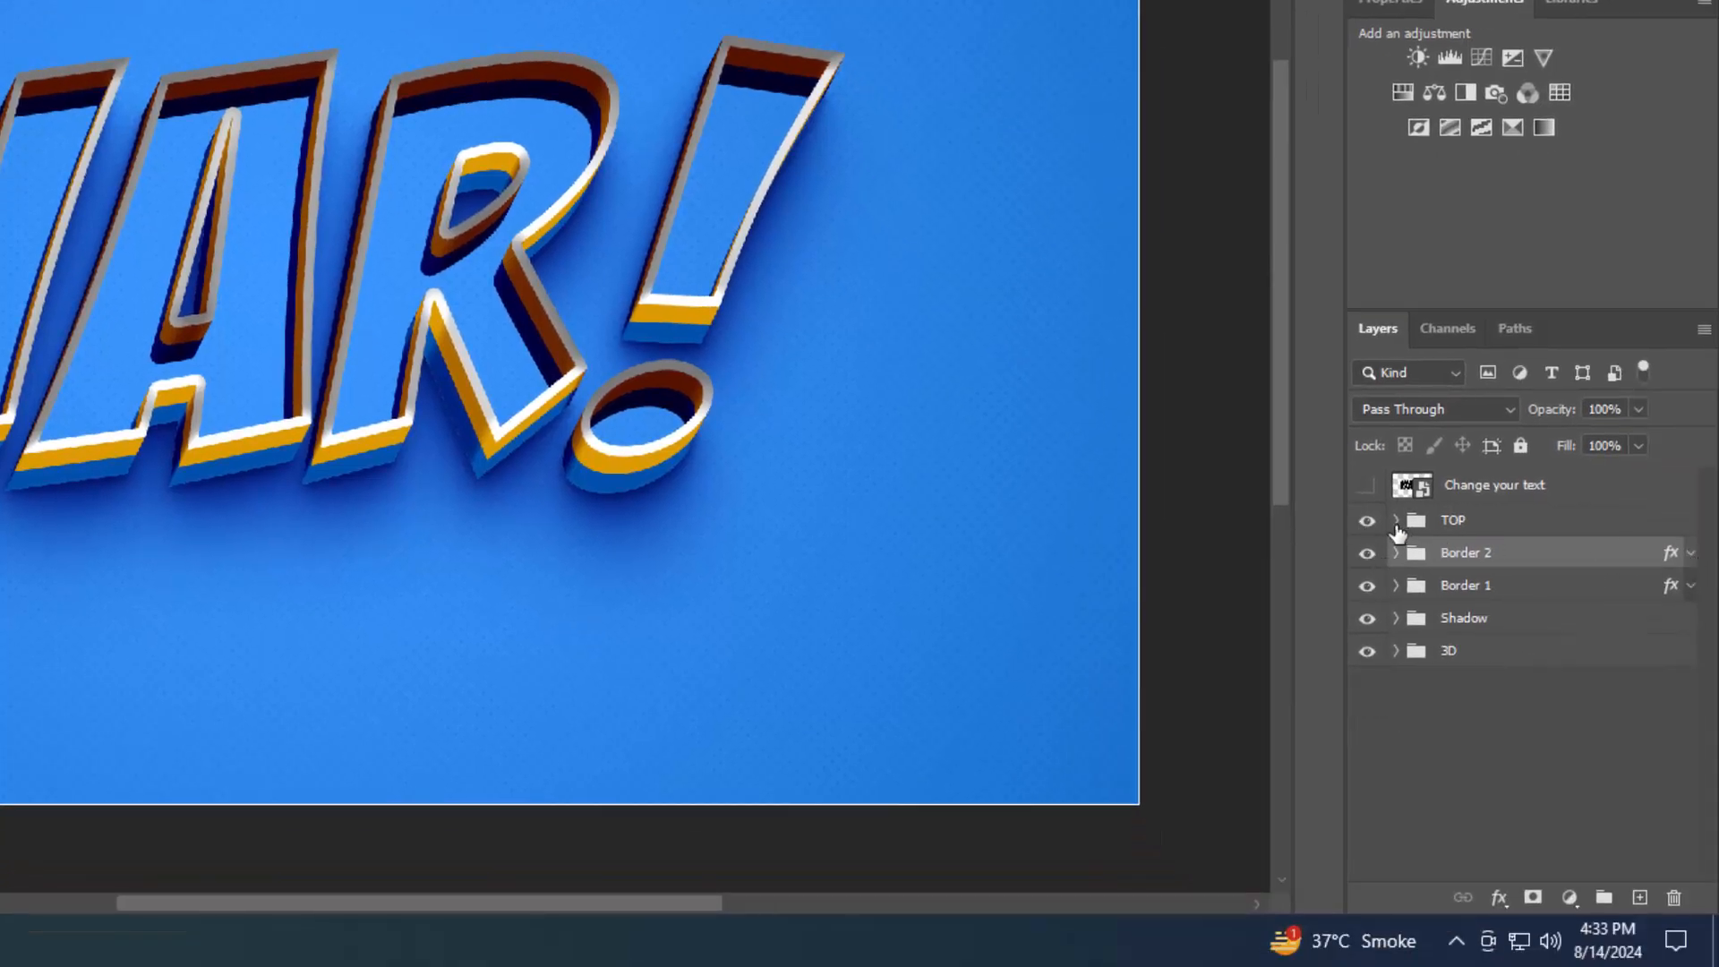
# Clear the layer styles of WAR! copy 22 and WAR! copy 23 inside the TOP group
pyautogui.click(1396, 521)
pyautogui.click(1656, 596)
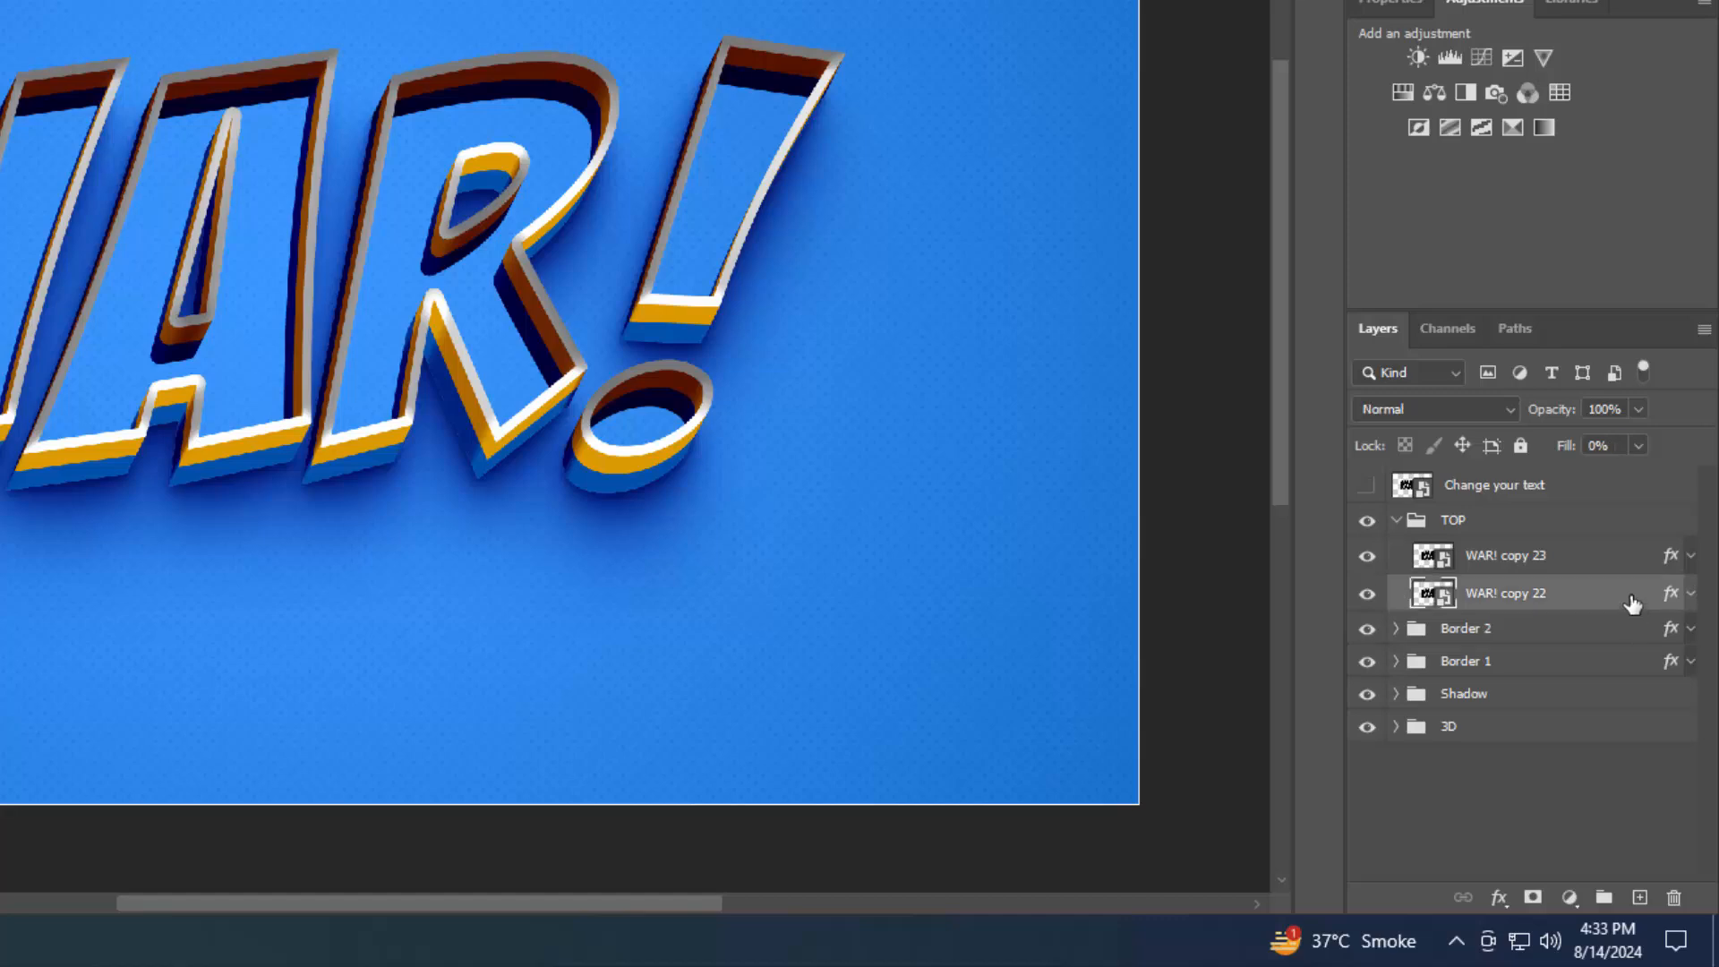
pyautogui.rightClick(1634, 598)
pyautogui.click(1444, 513)
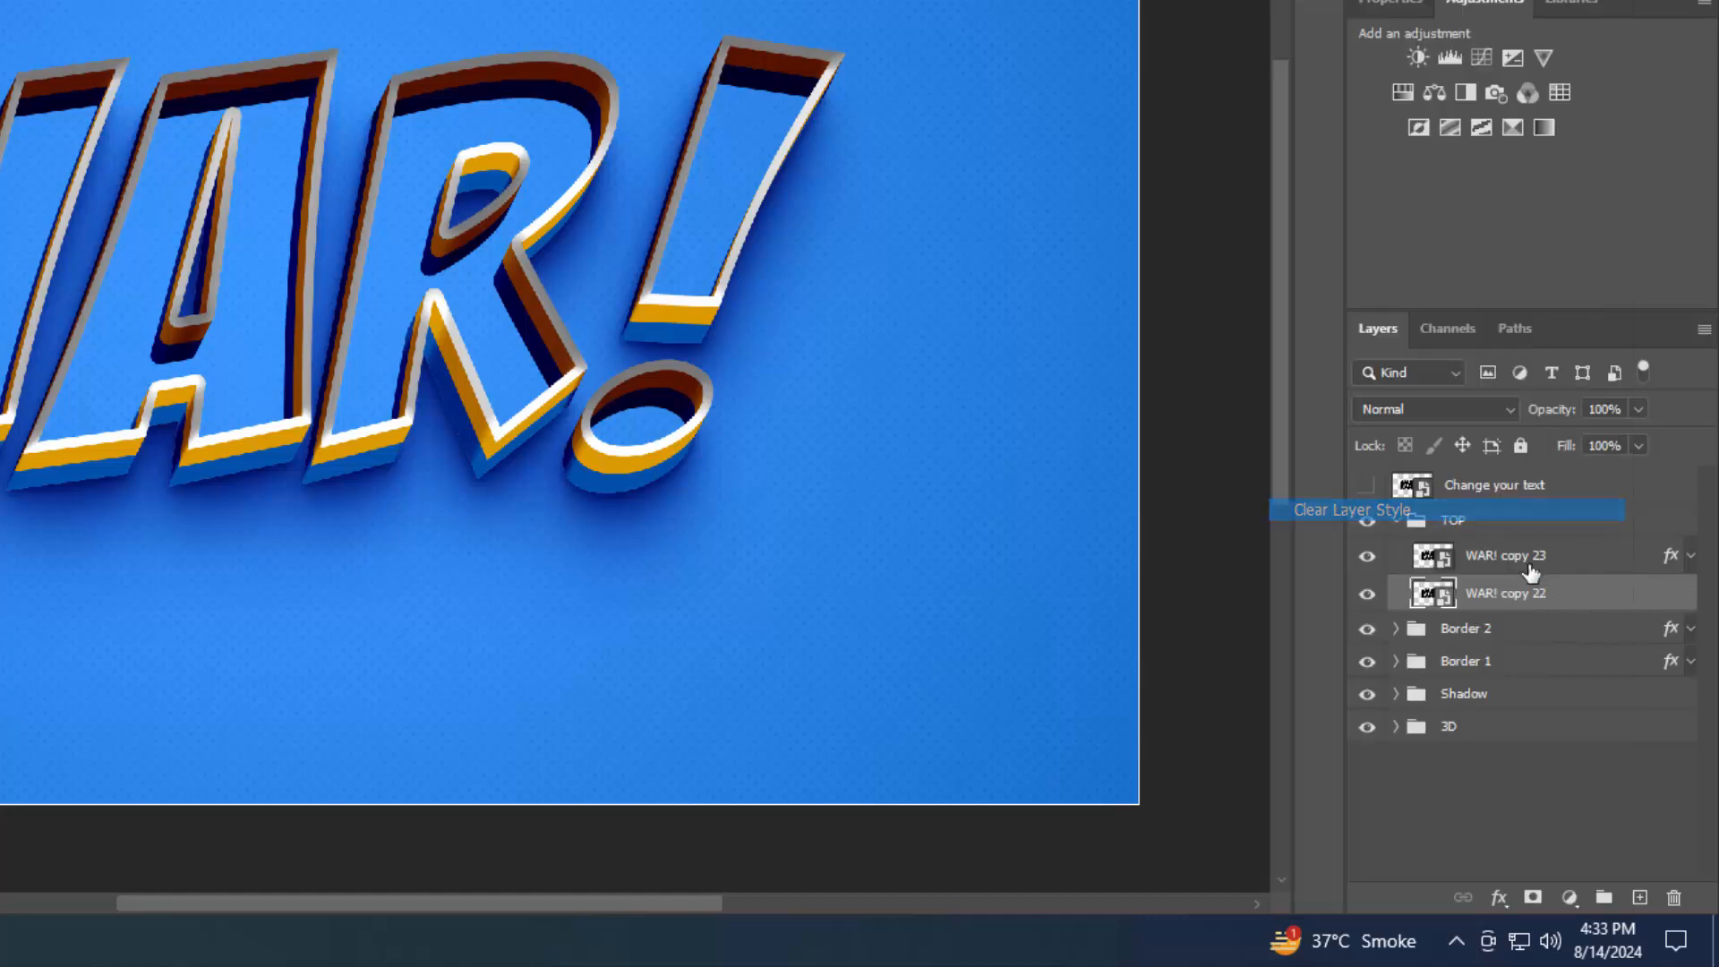
pyautogui.click(1592, 566)
pyautogui.rightClick(1592, 567)
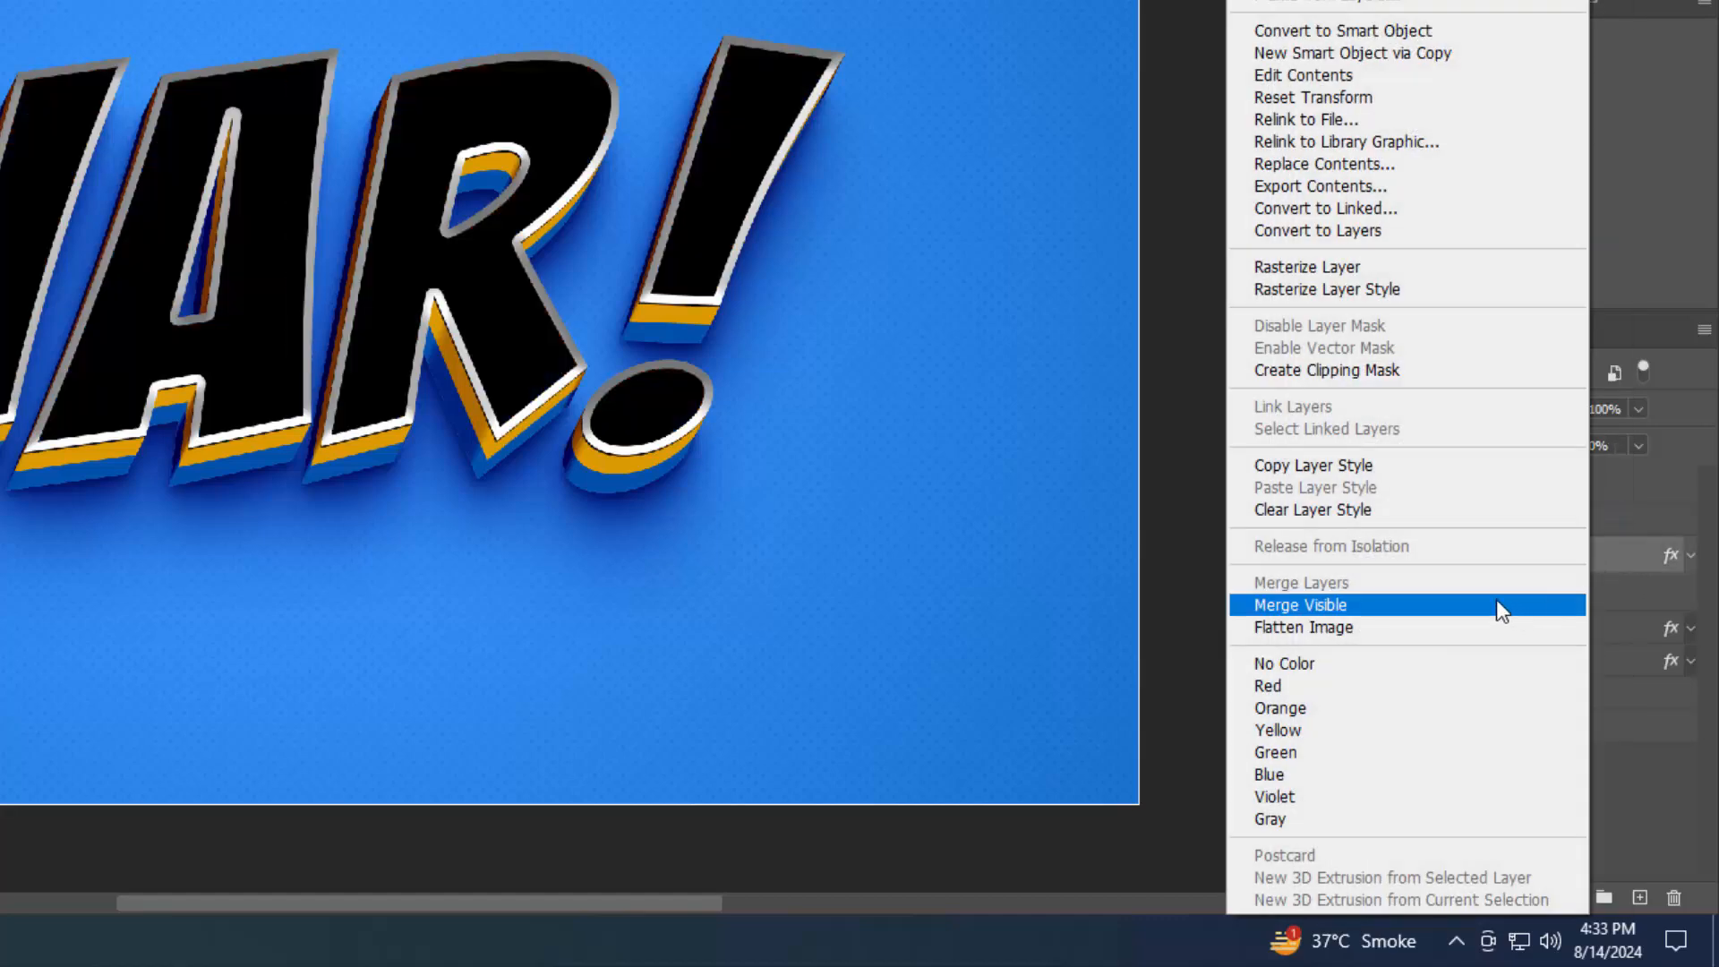
pyautogui.click(1393, 511)
# Set the fill opacity of the WAR! copy 22 layer to 0% in its blending options
pyautogui.click(1577, 607)
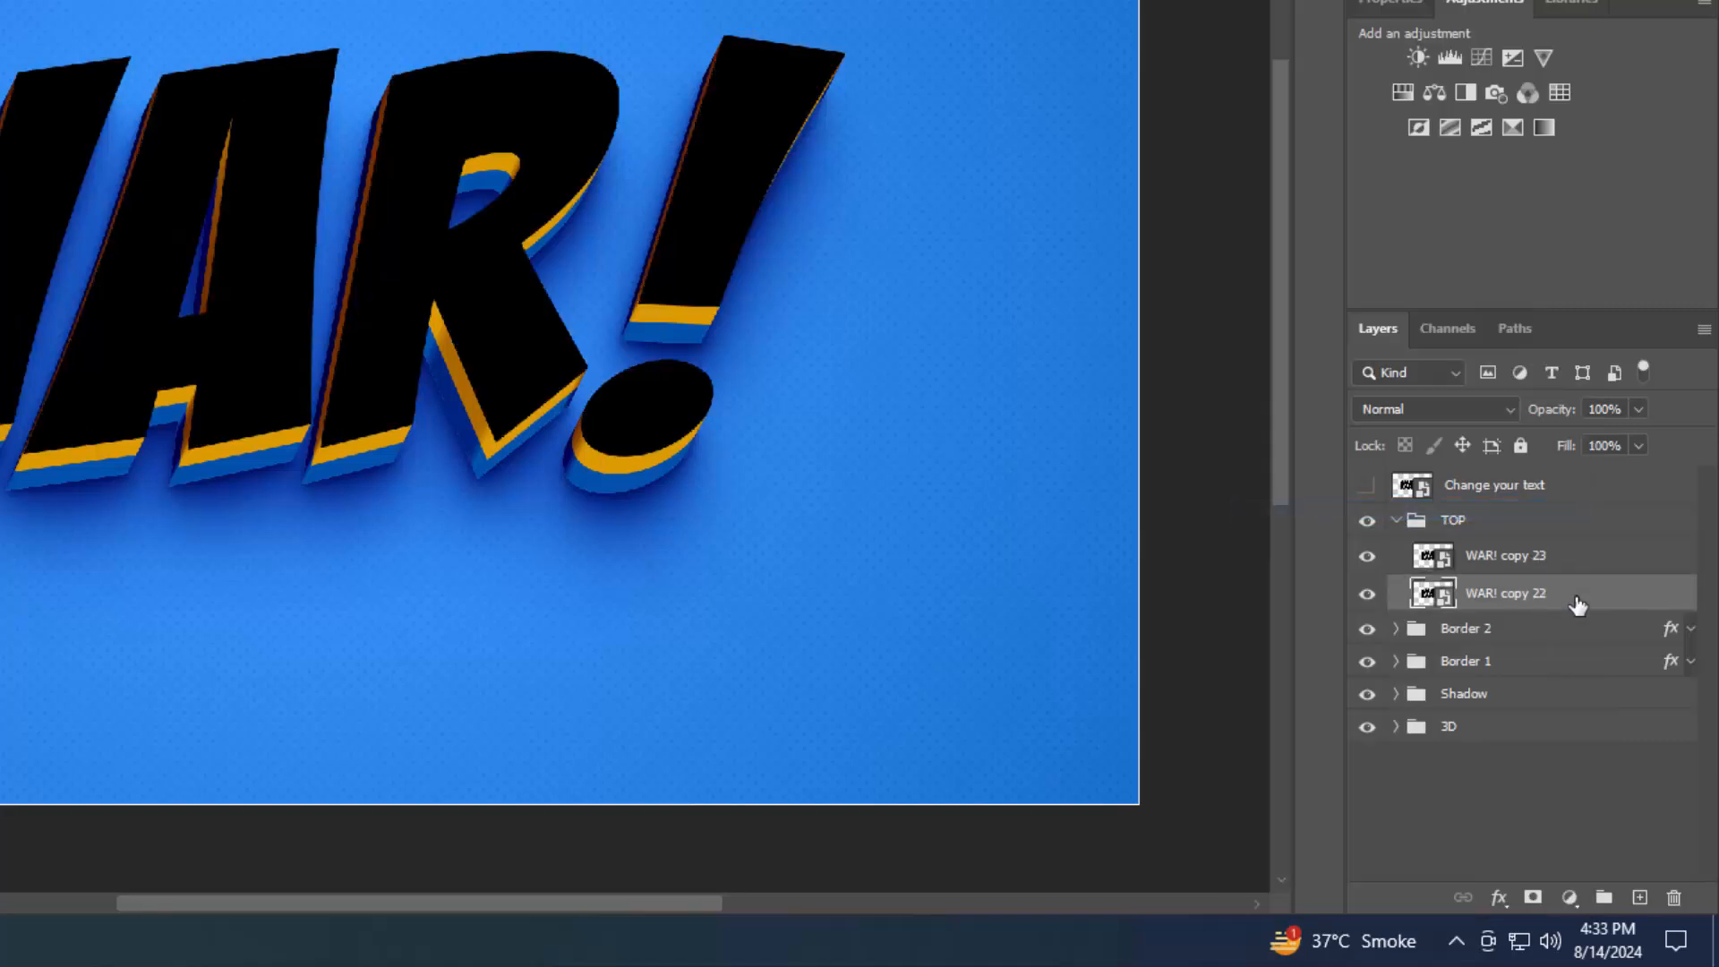
pyautogui.click(1498, 897)
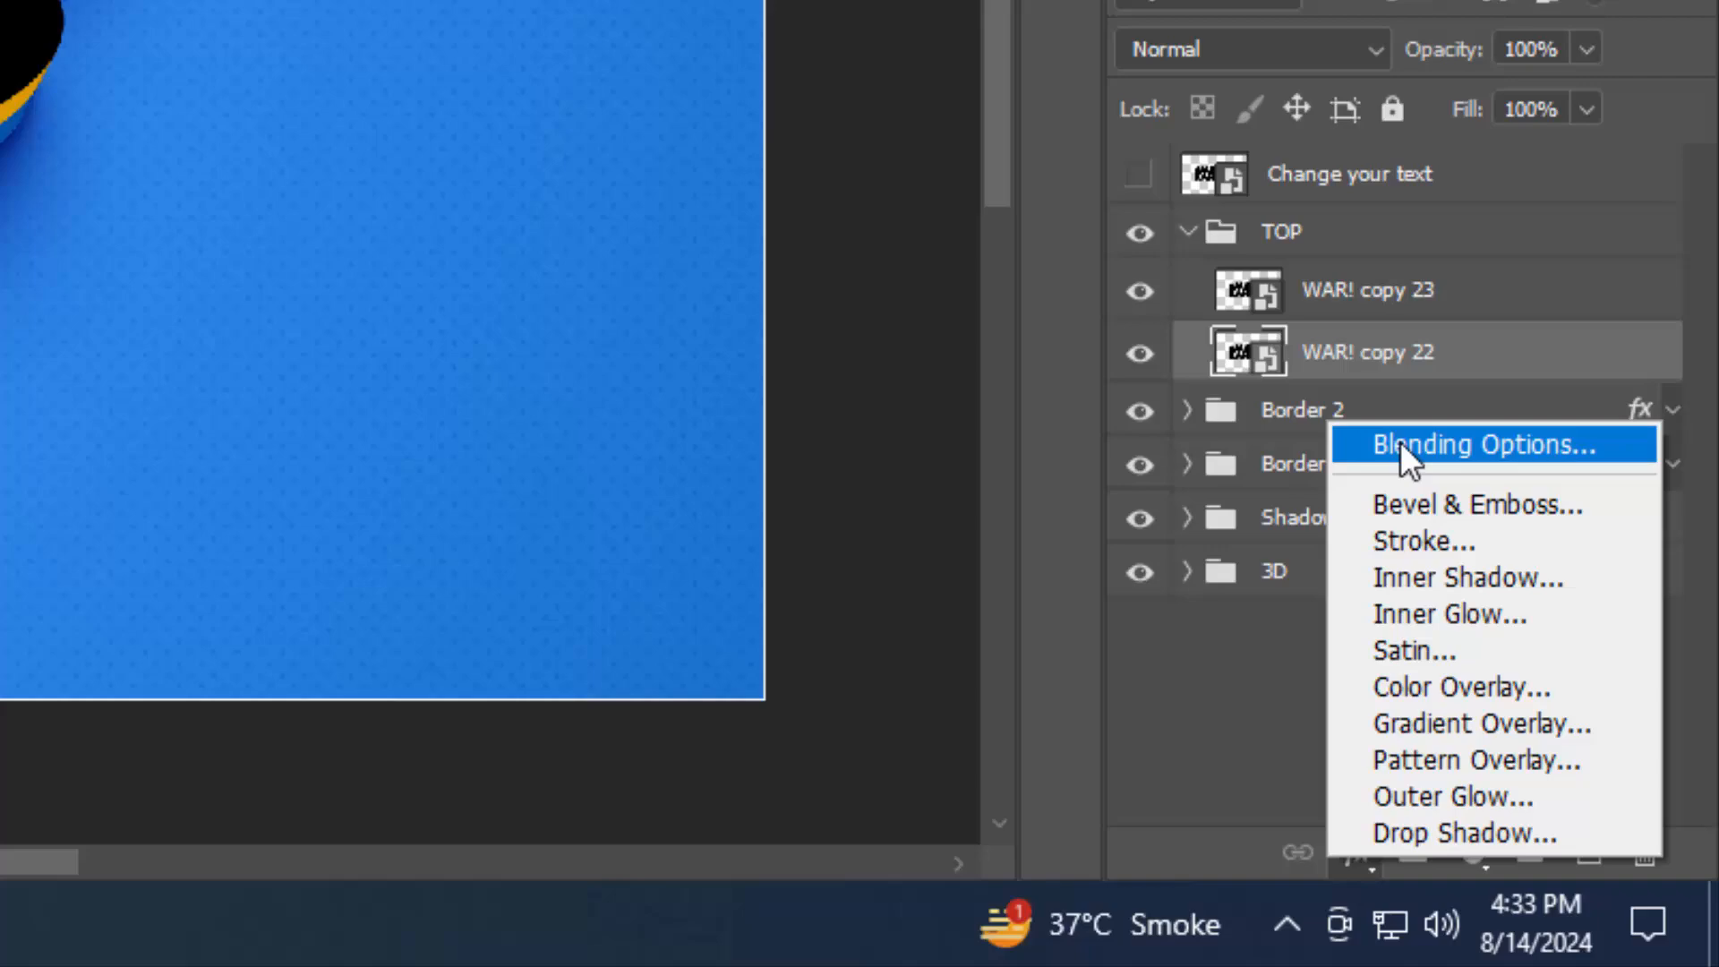
pyautogui.click(1401, 443)
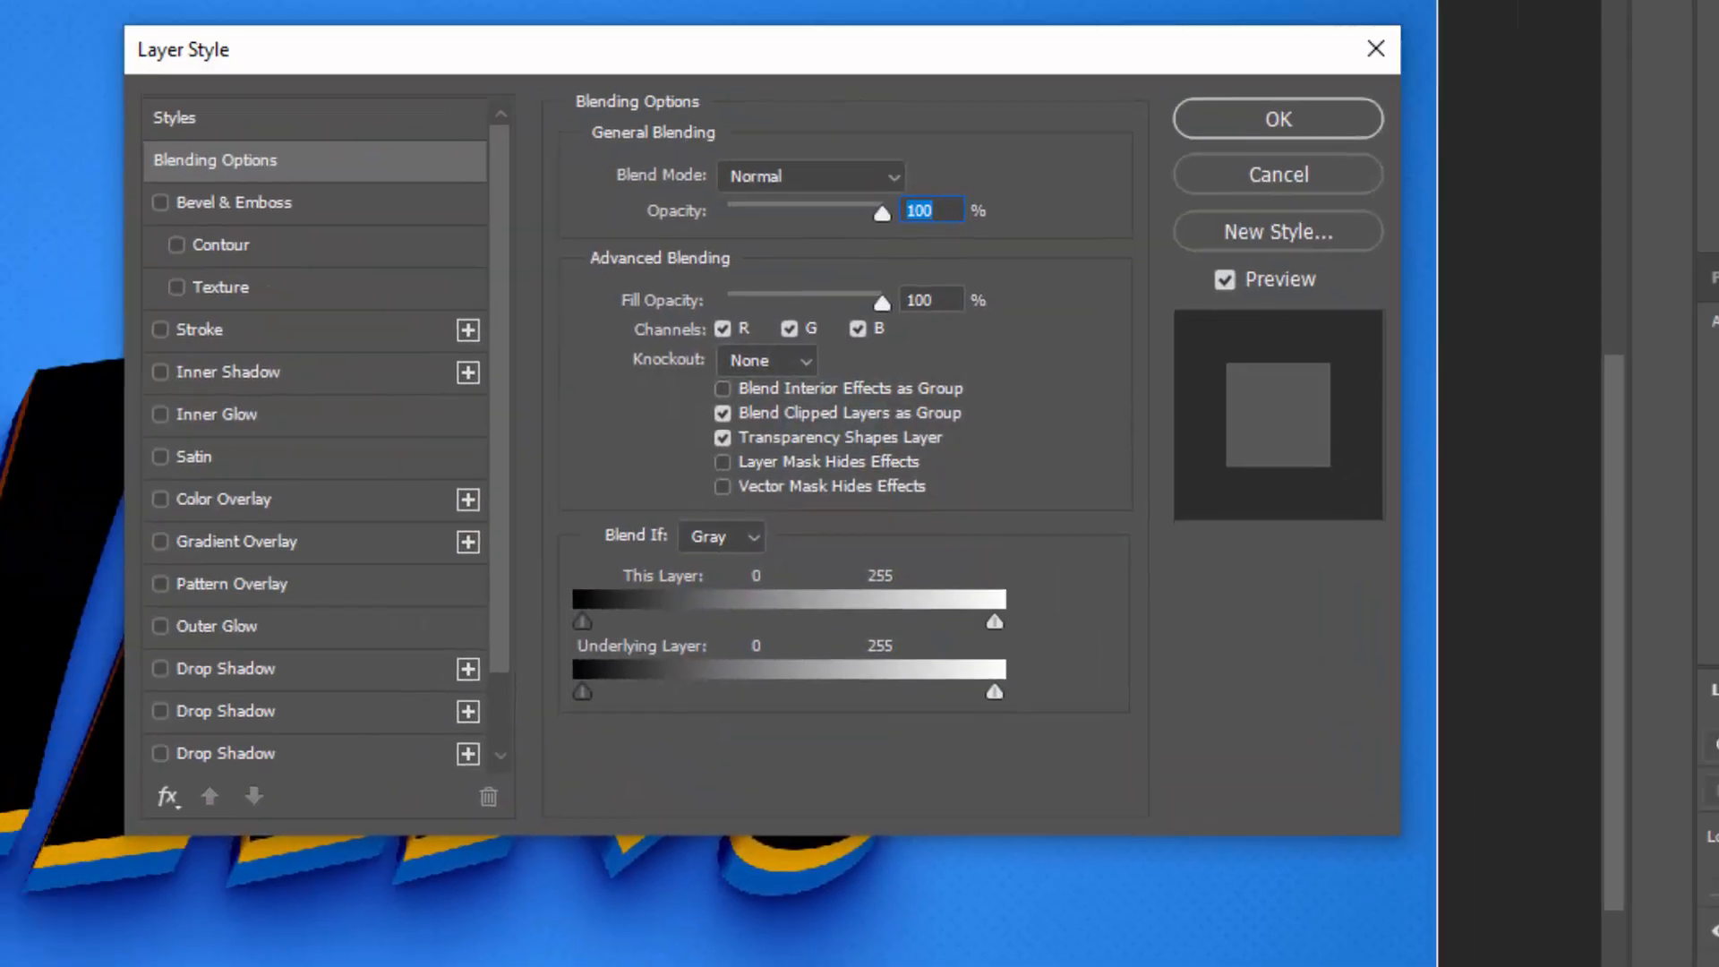
pyautogui.click(931, 300)
pyautogui.write('0')
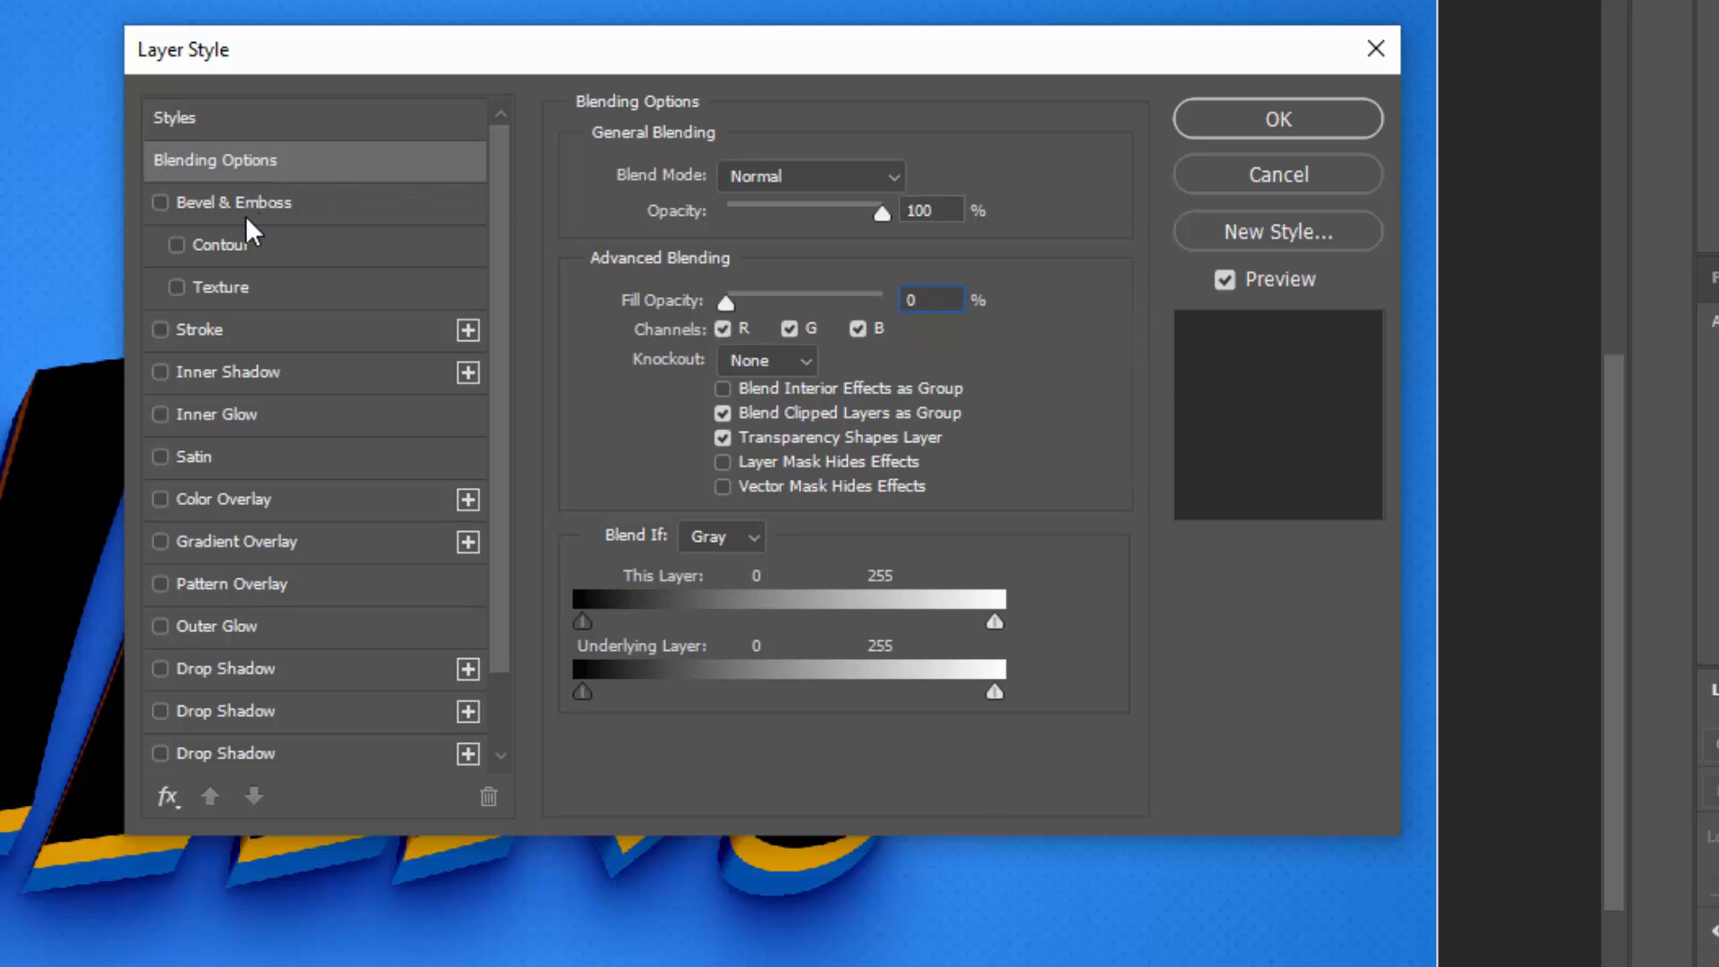
# Enable Contour in the WAR! copy 22 layer style and switch Bevel & Emboss off
pyautogui.click(243, 244)
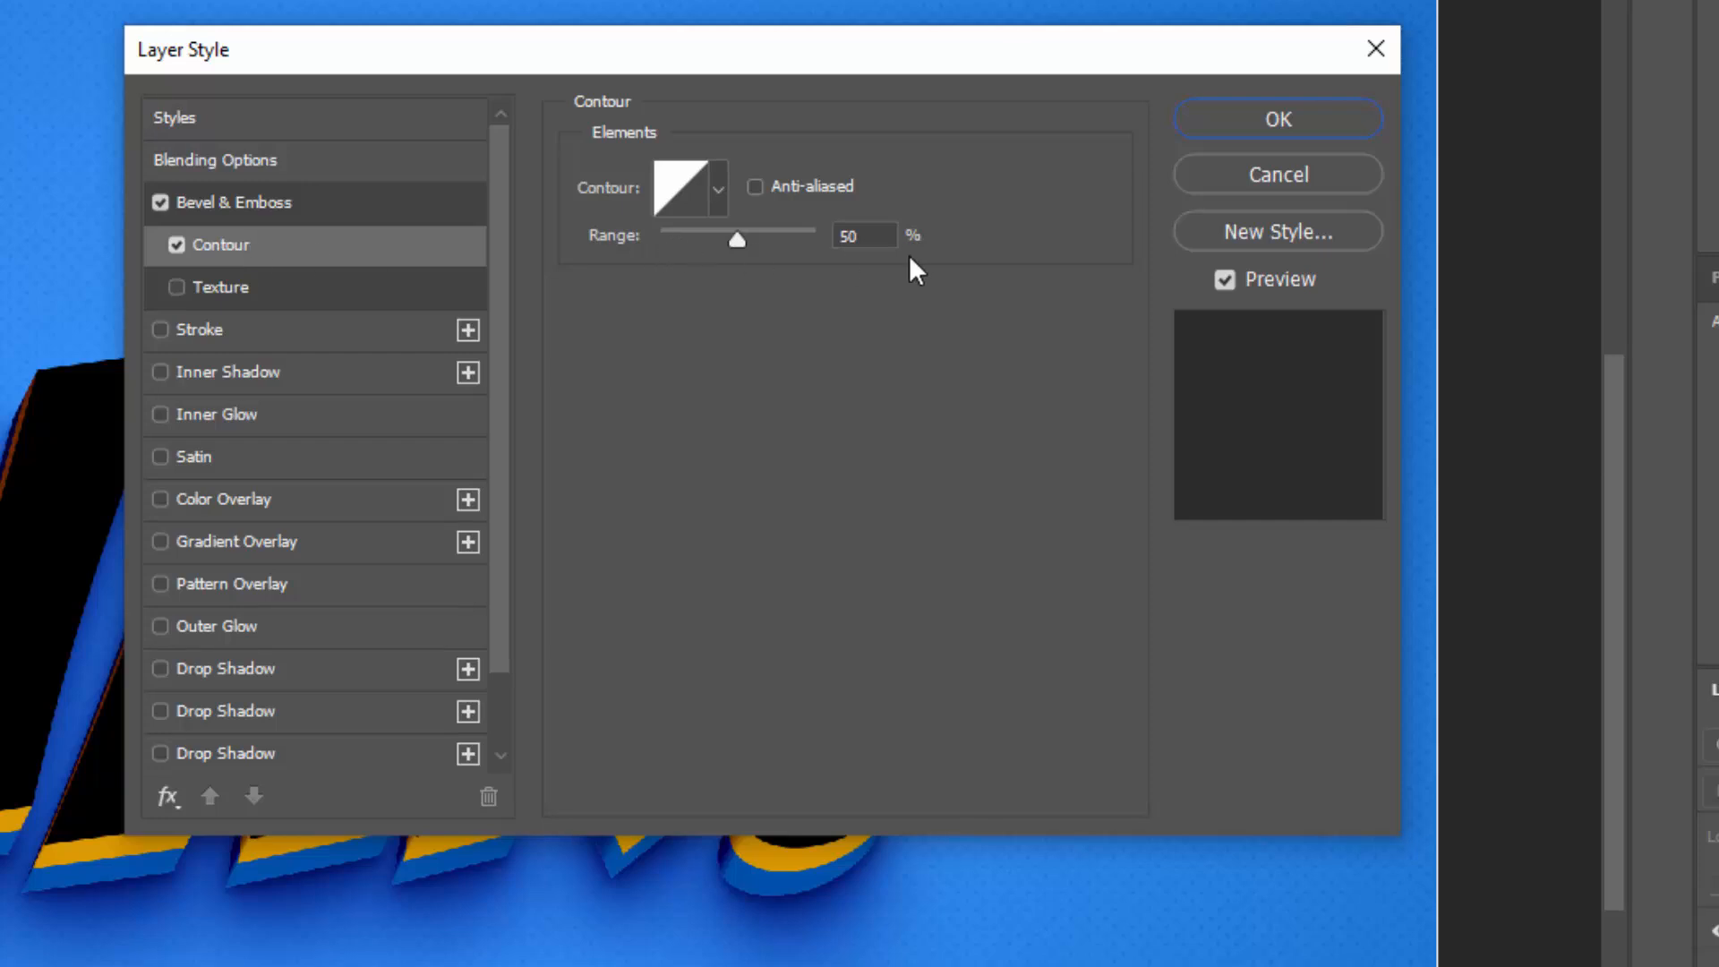
pyautogui.click(876, 237)
pyautogui.click(166, 199)
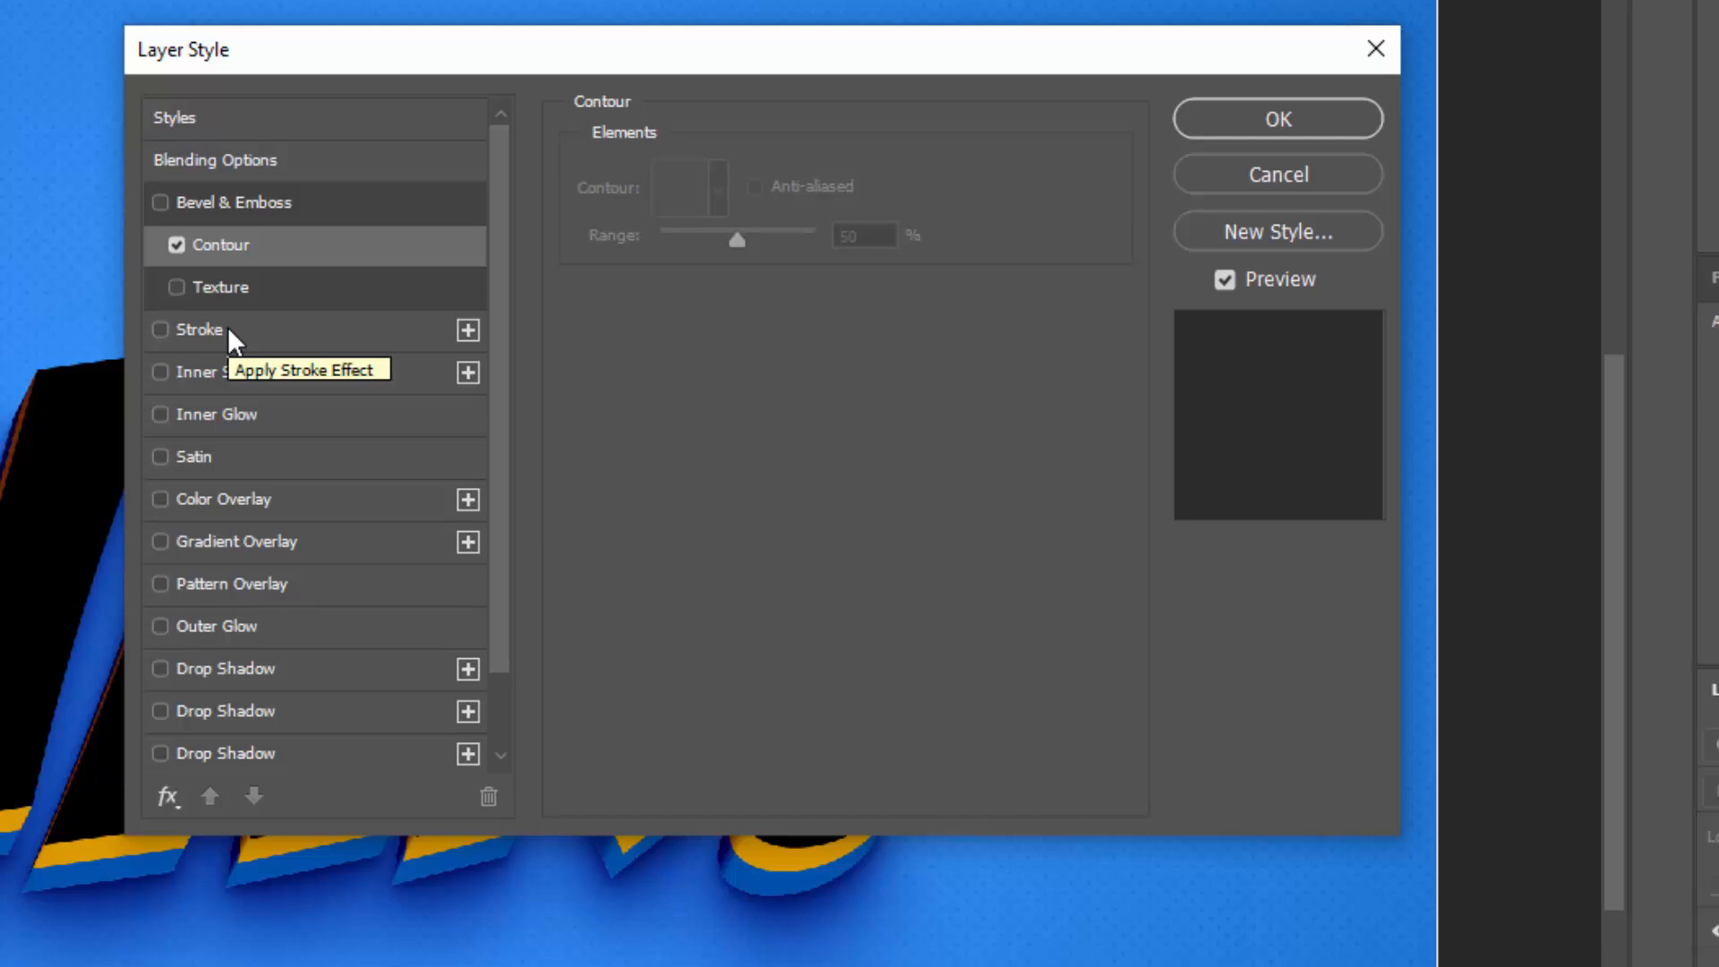
# Add a Gradient Overlay to the WAR! copy 22 layer and set the gradient's starting stop colour to fdcb13
pyautogui.click(246, 542)
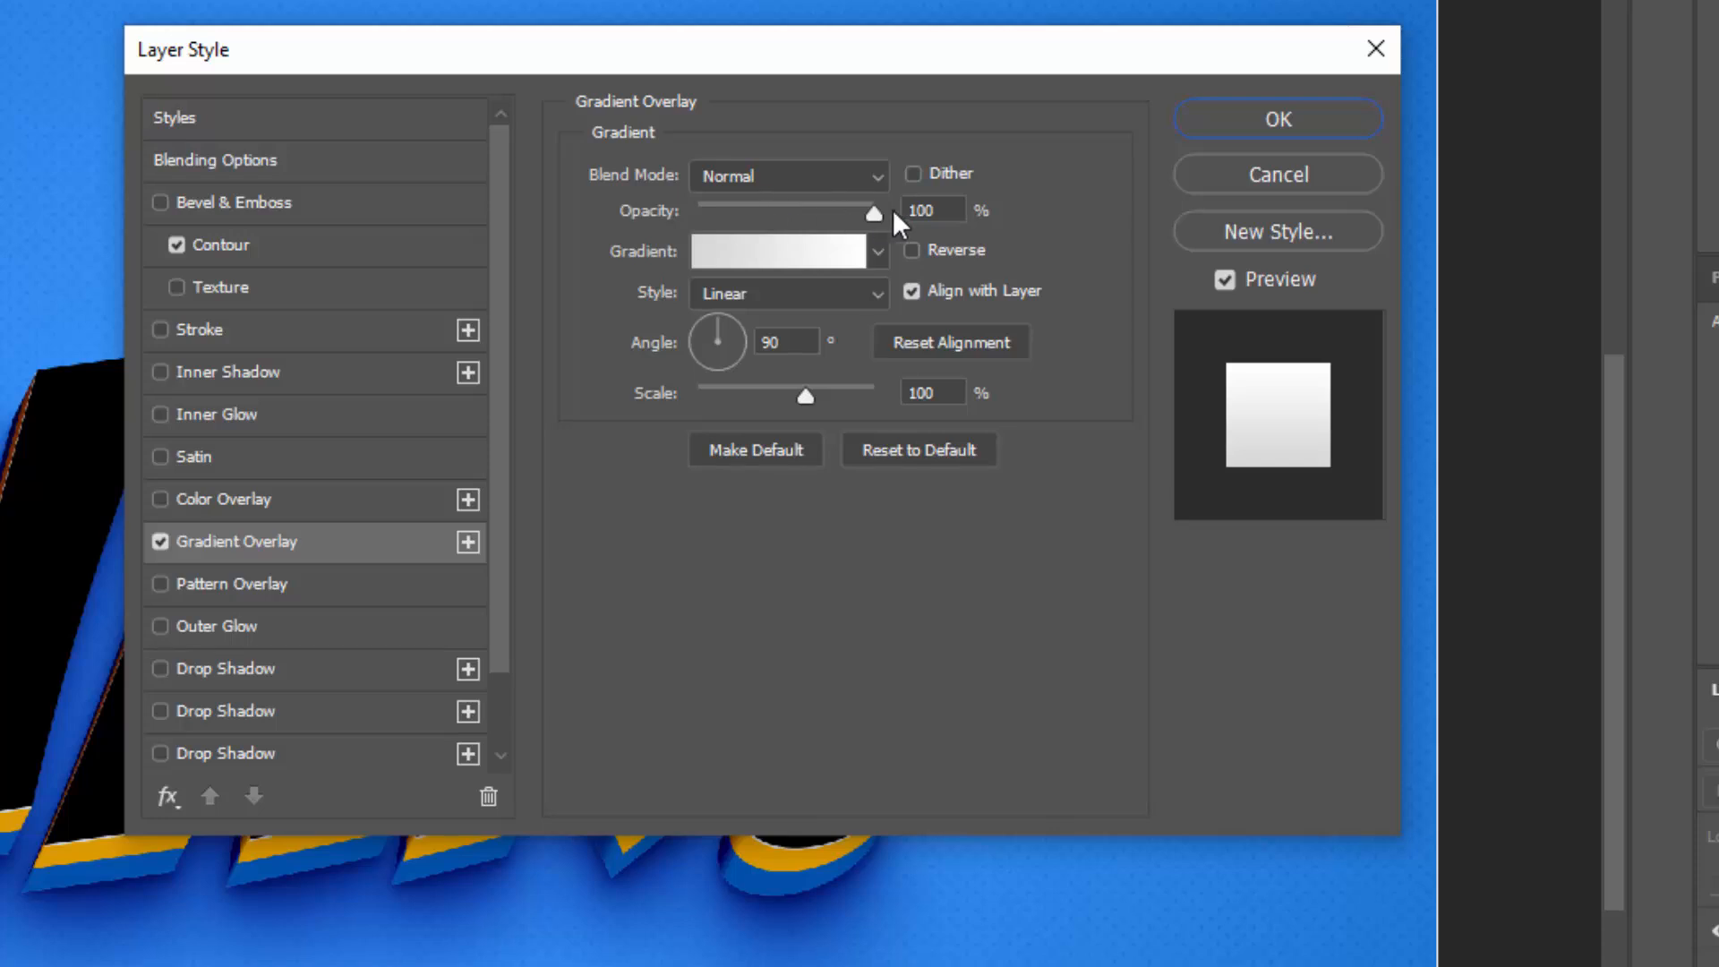
pyautogui.click(947, 211)
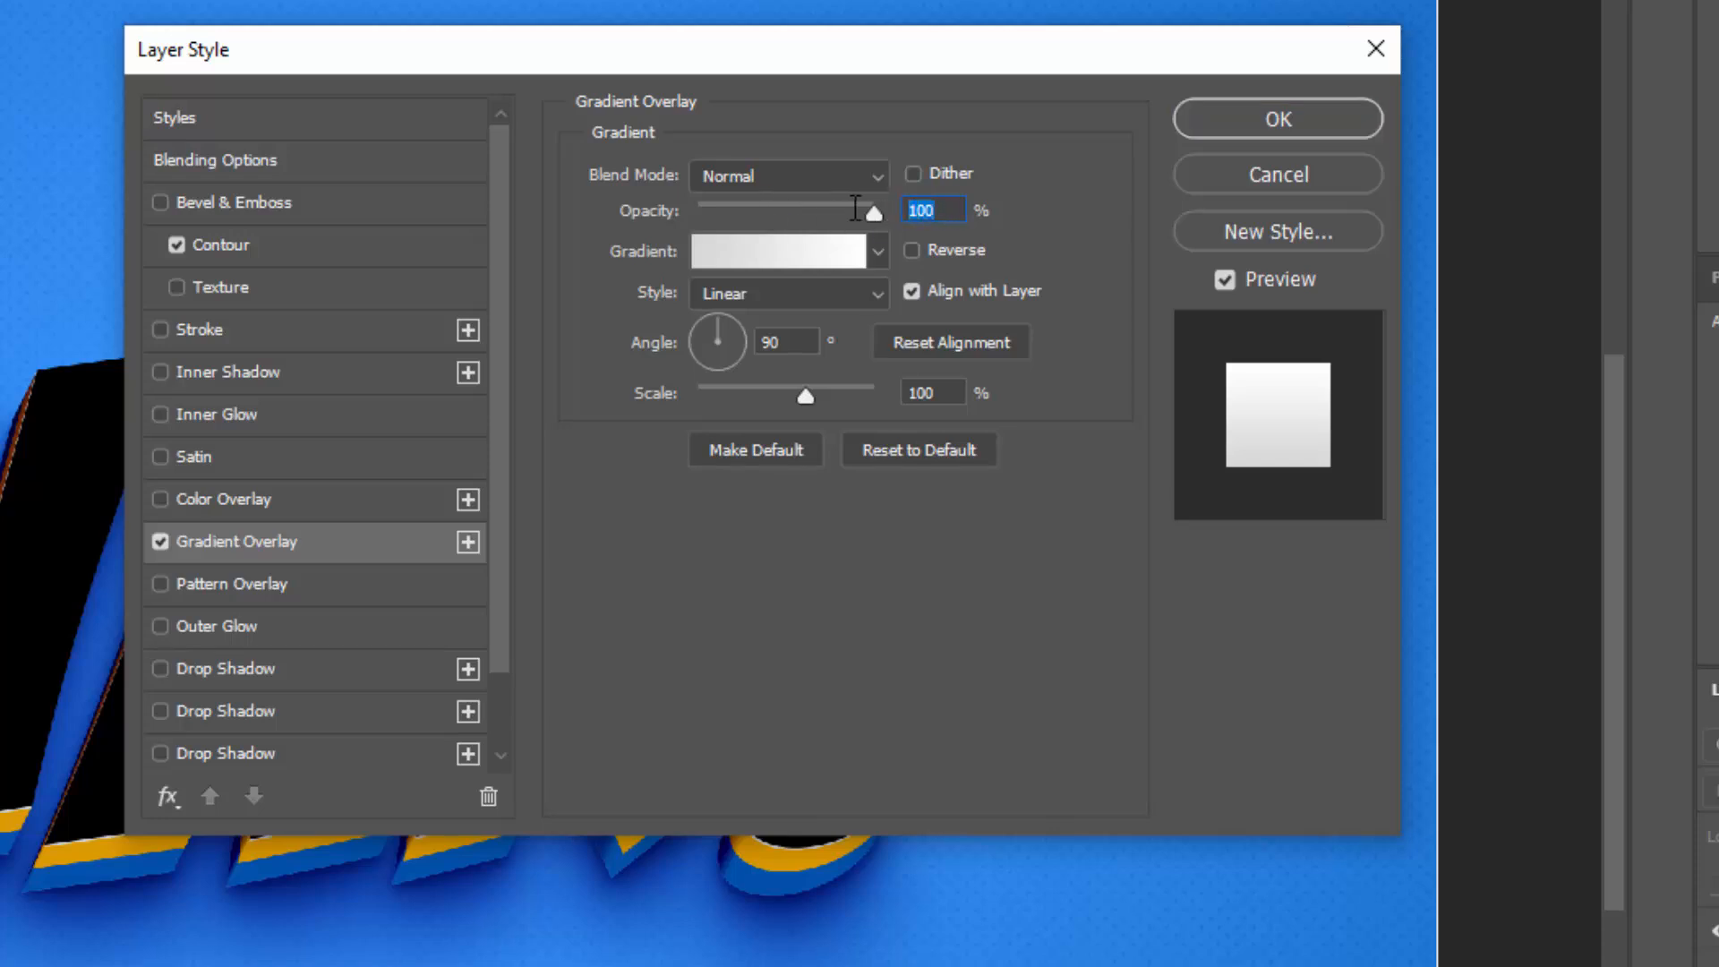
pyautogui.click(737, 257)
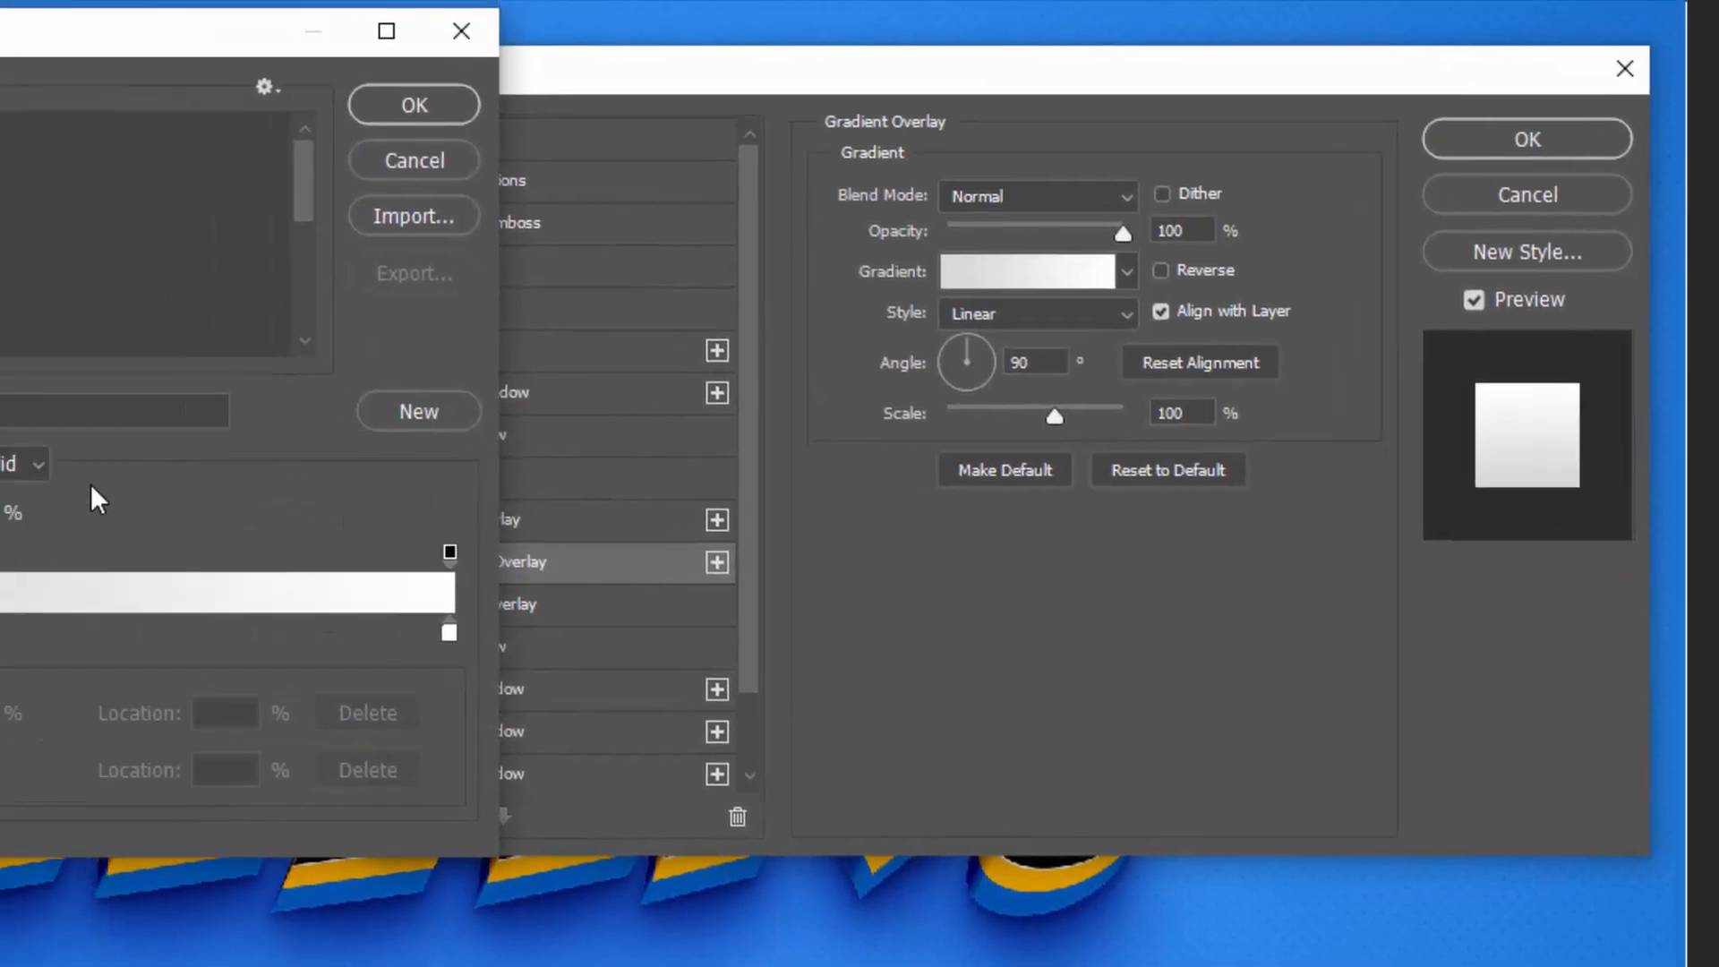
pyautogui.click(116, 658)
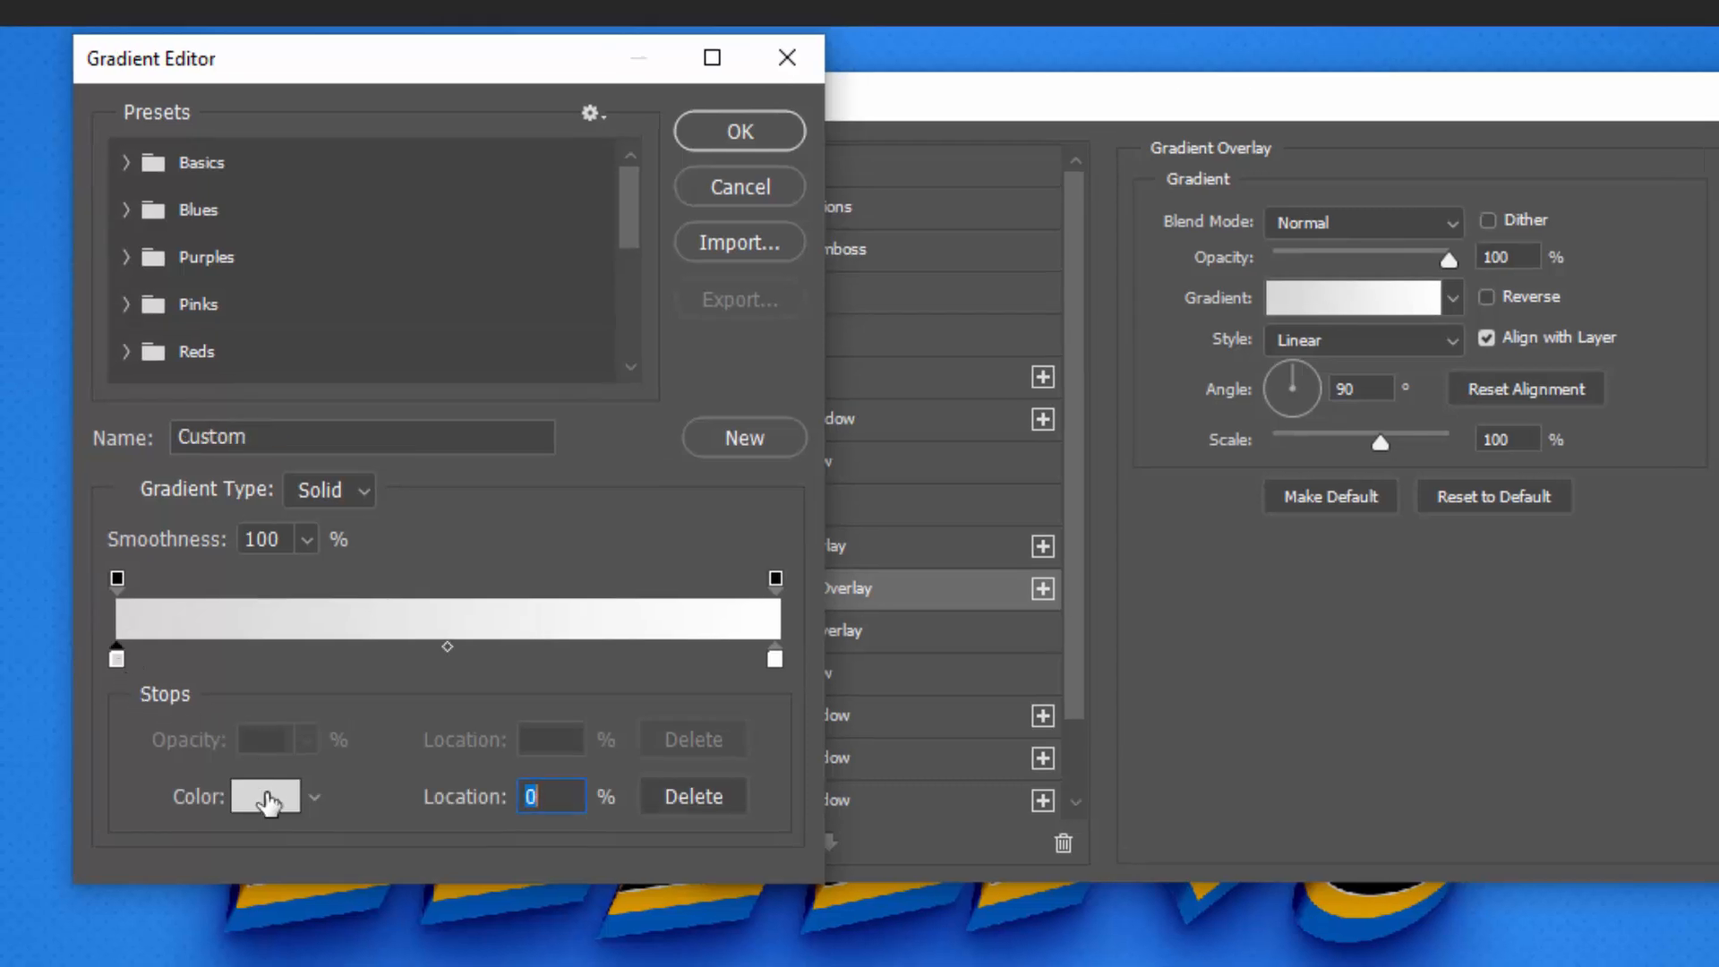
pyautogui.click(267, 793)
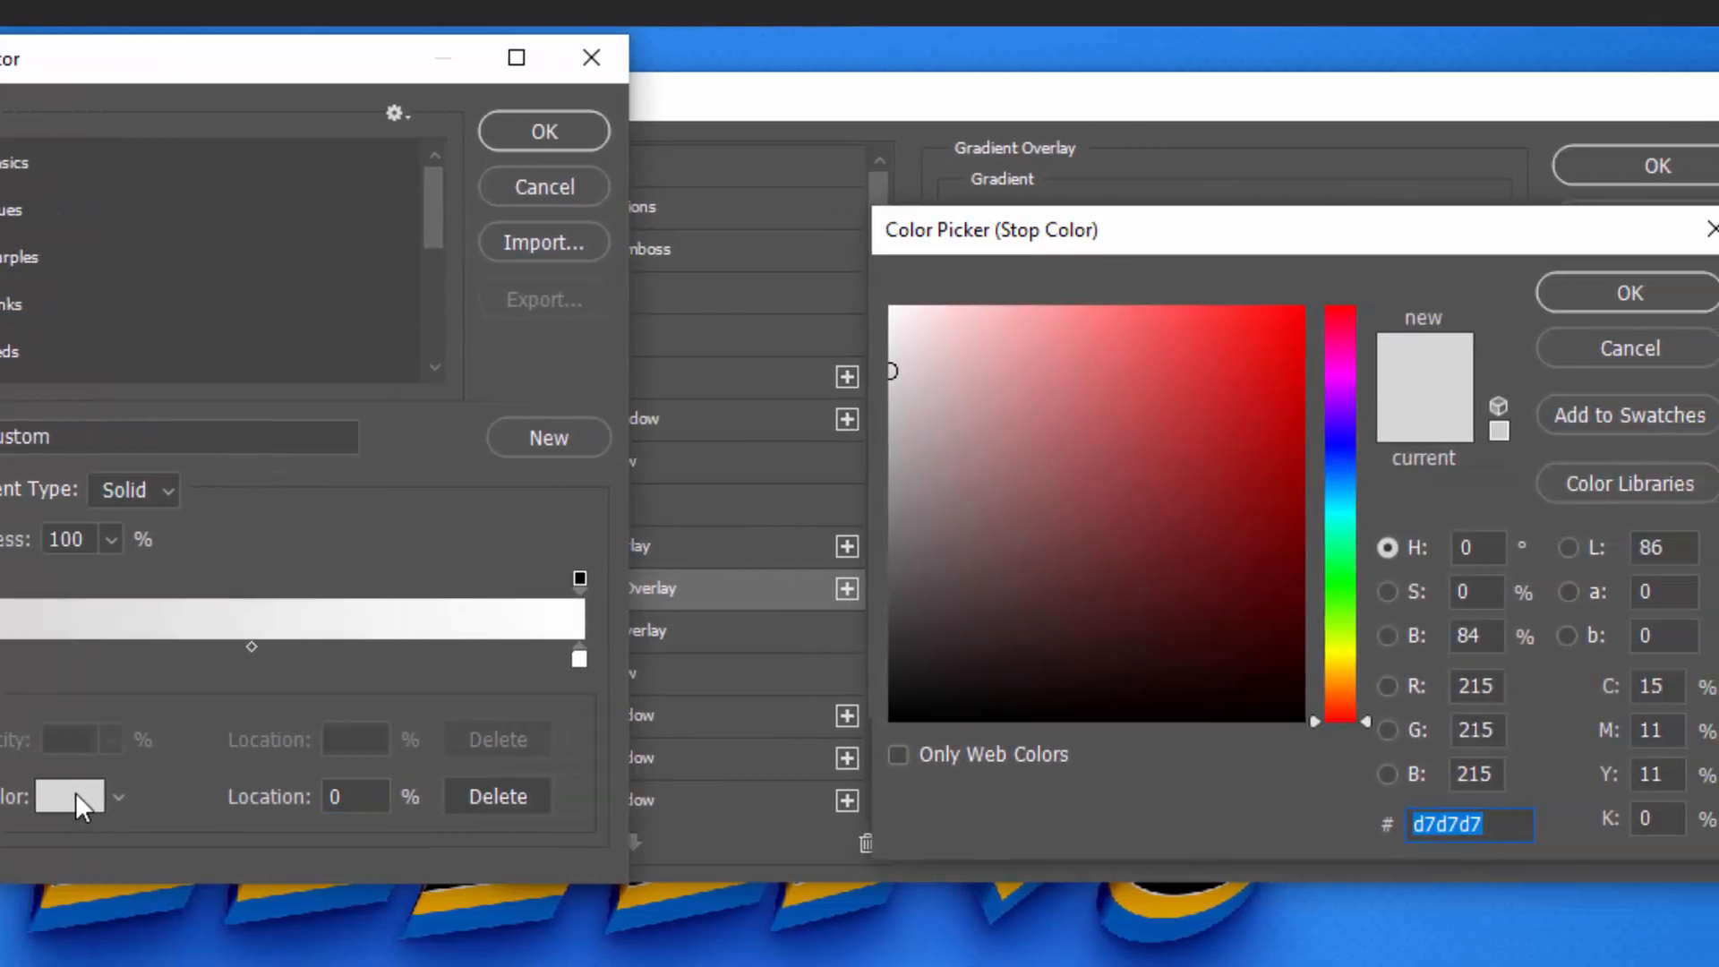
pyautogui.write('f')
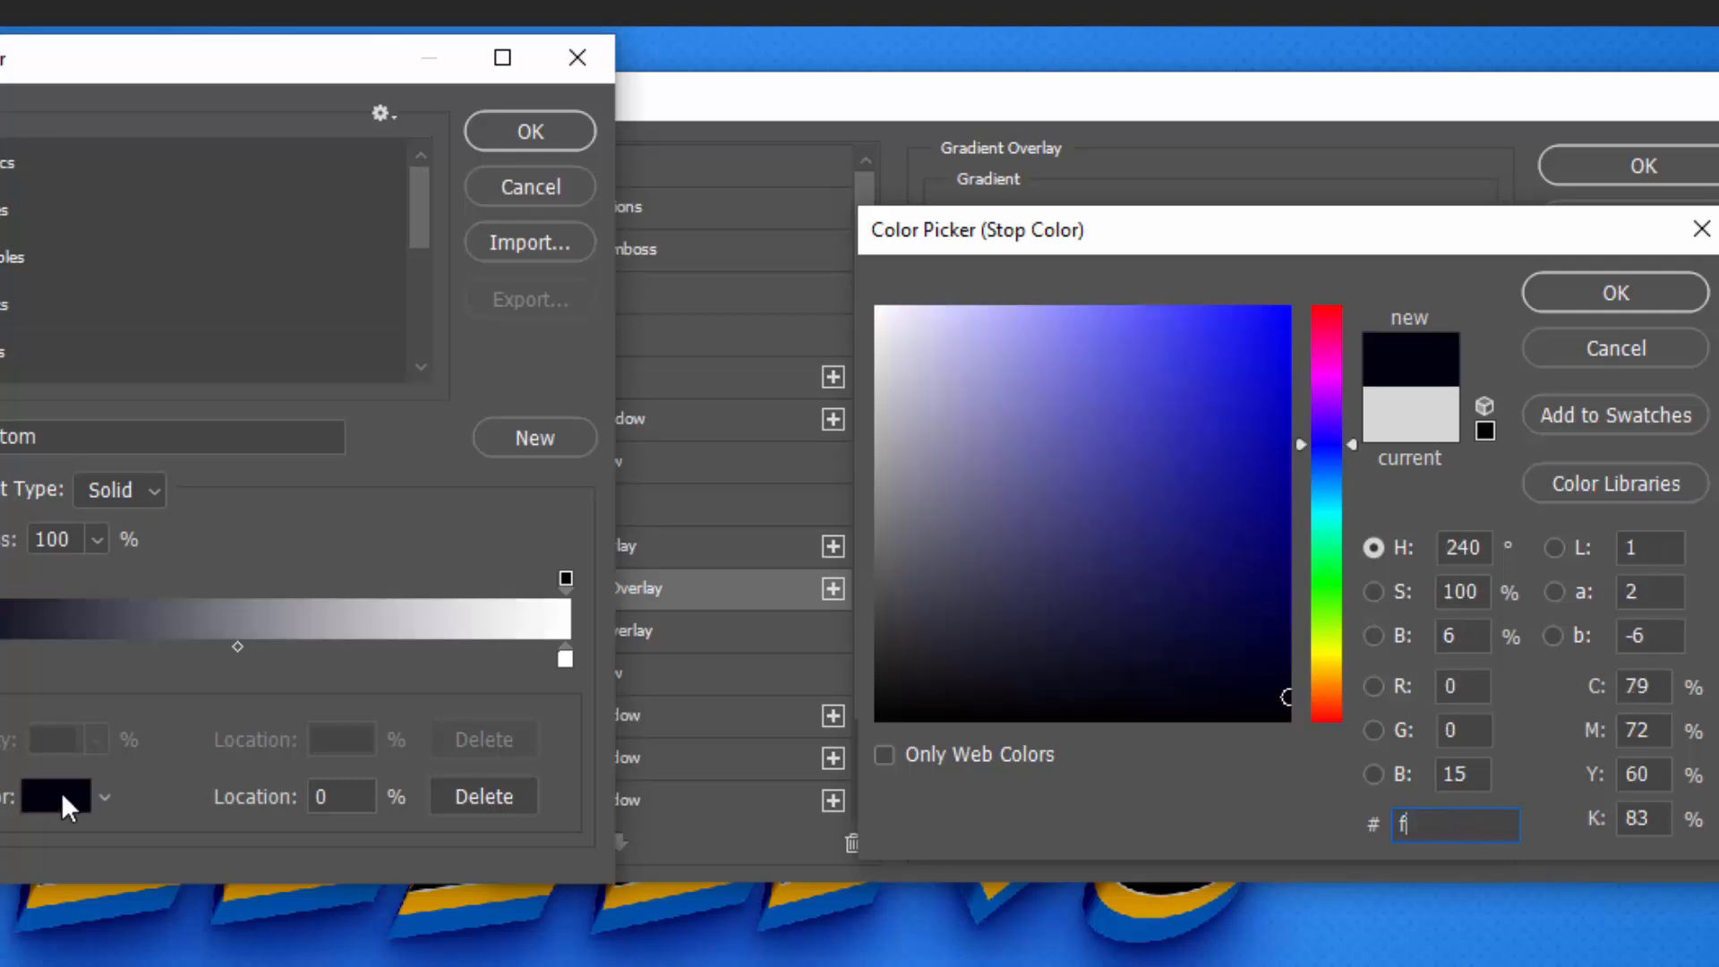
pyautogui.write('dc')
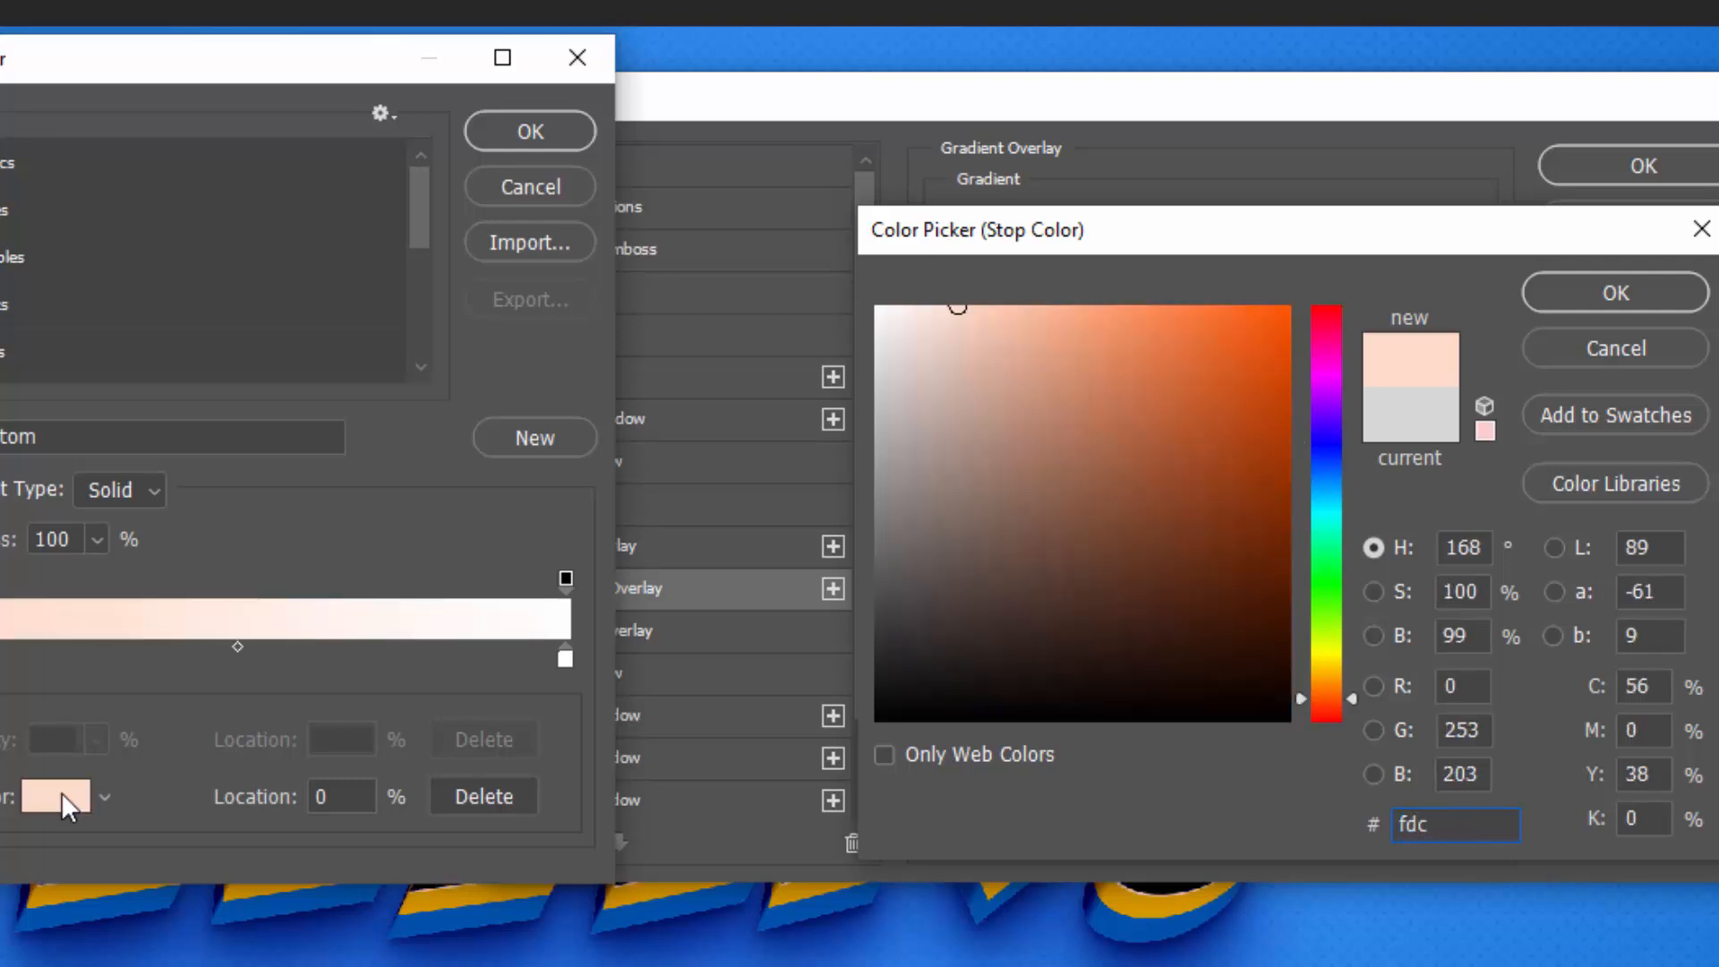
pyautogui.write('b13')
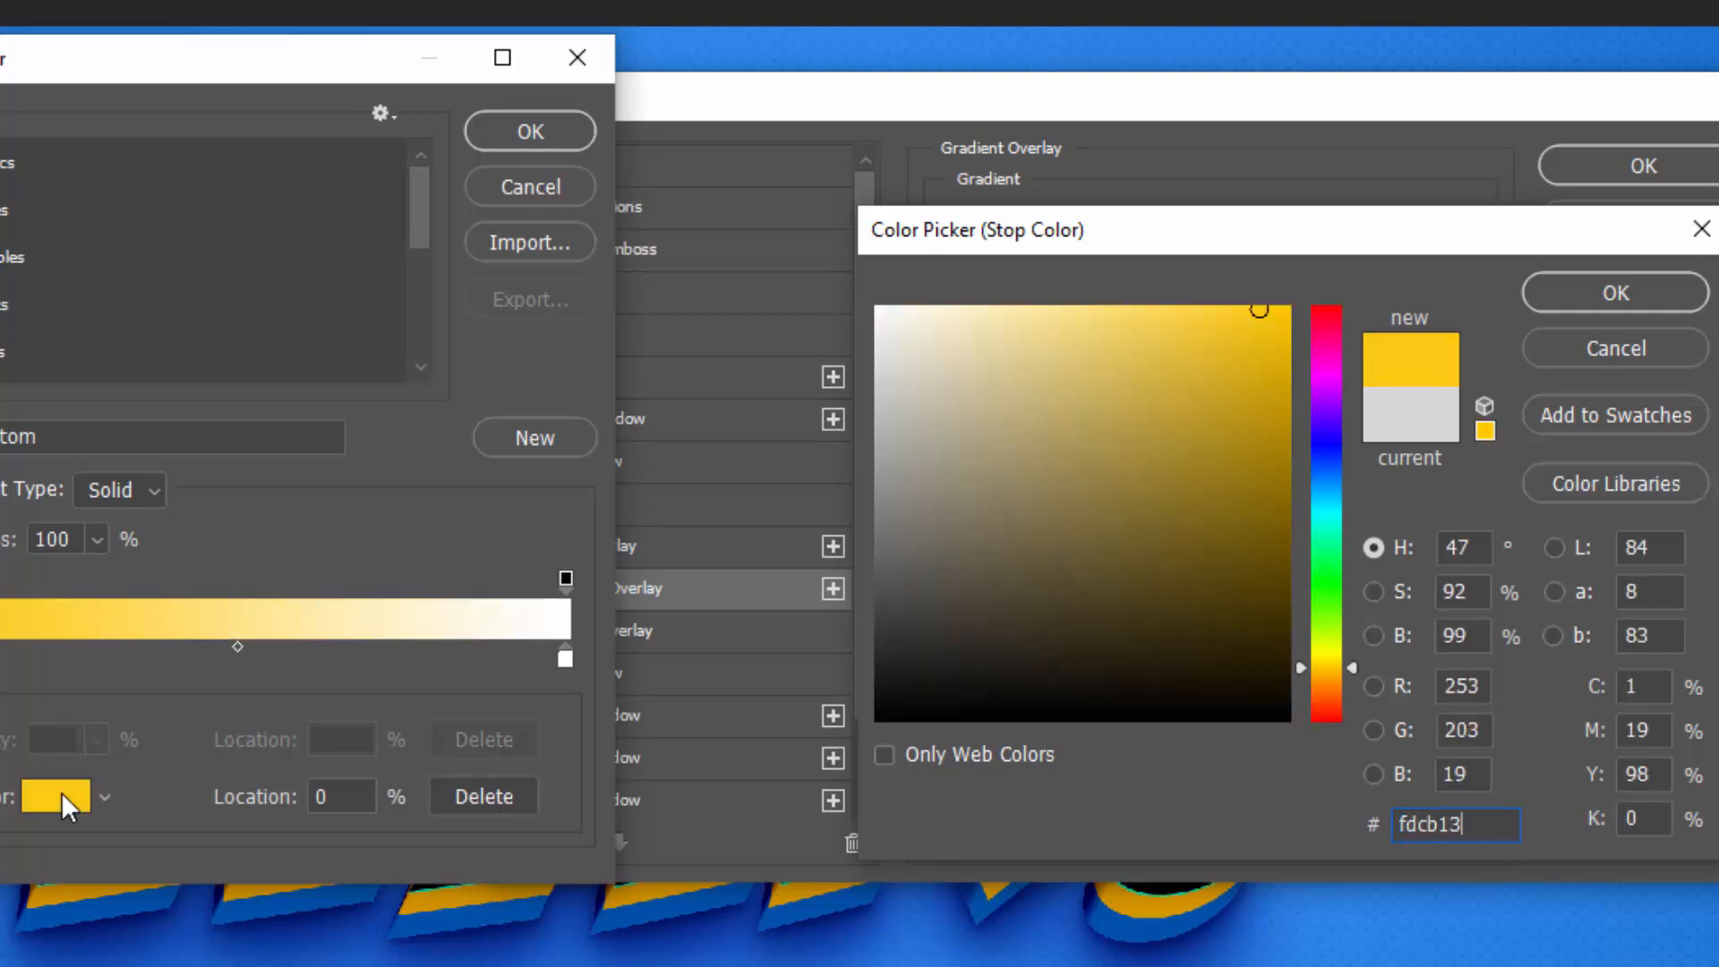
pyautogui.click(1549, 295)
# Set the gradient's end stop at location 100% to colour c06002 and accept the edited gradient
pyautogui.click(565, 658)
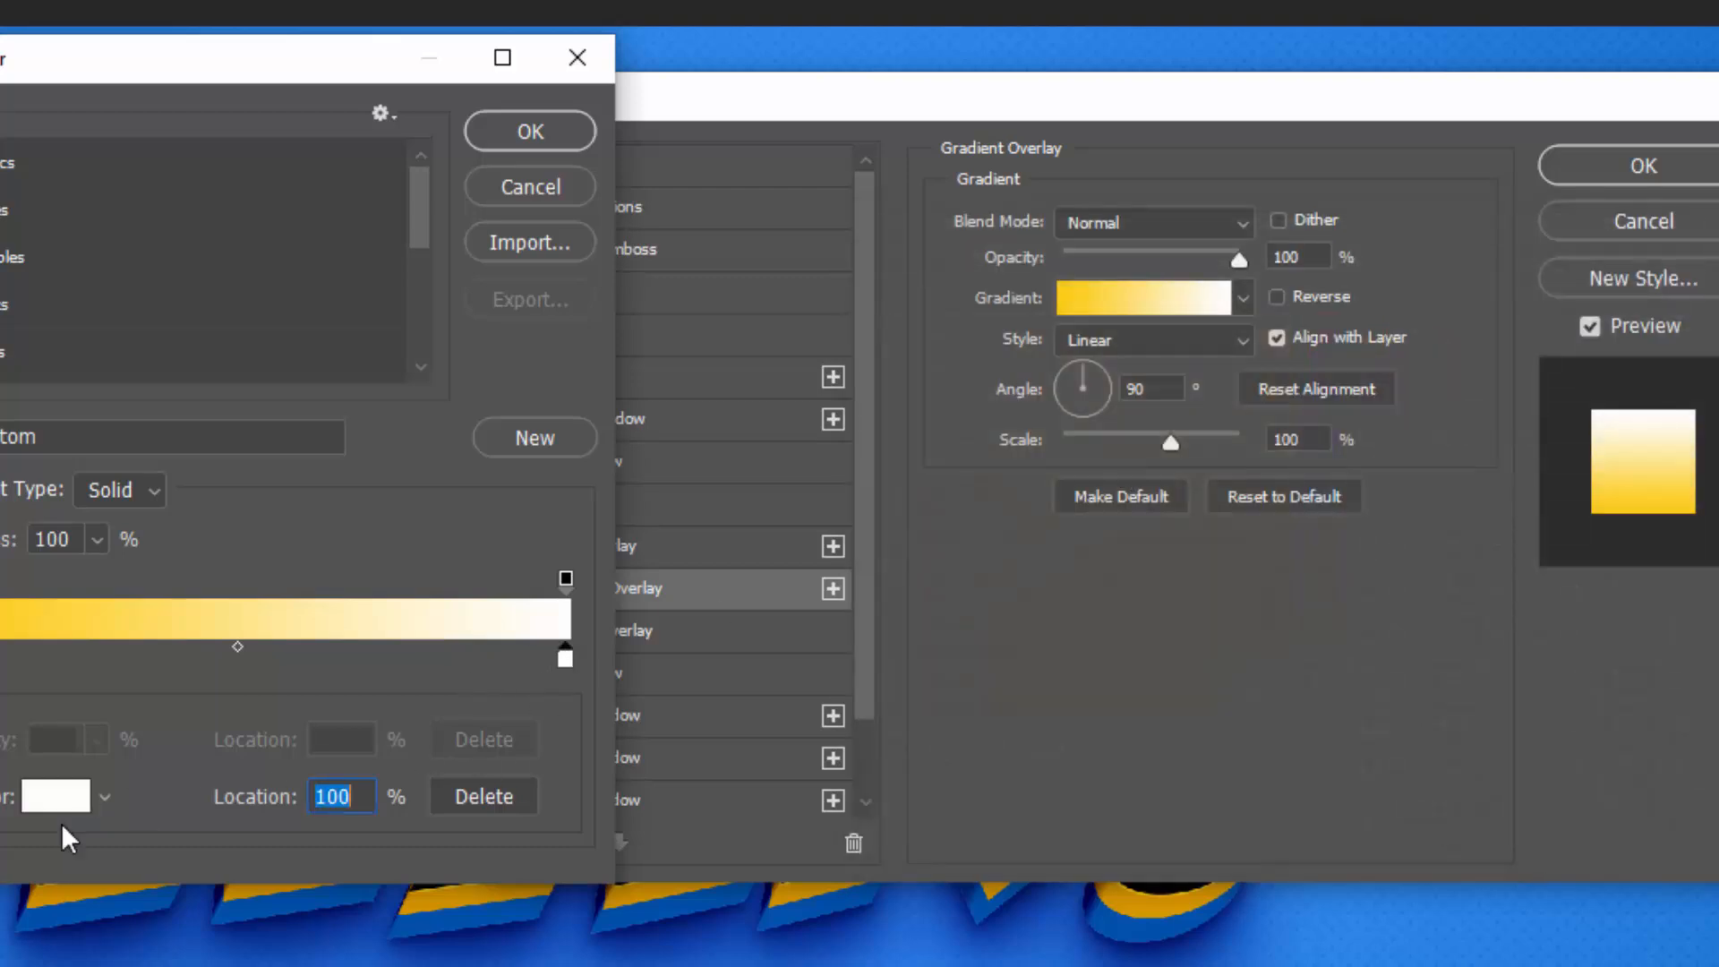
pyautogui.click(50, 795)
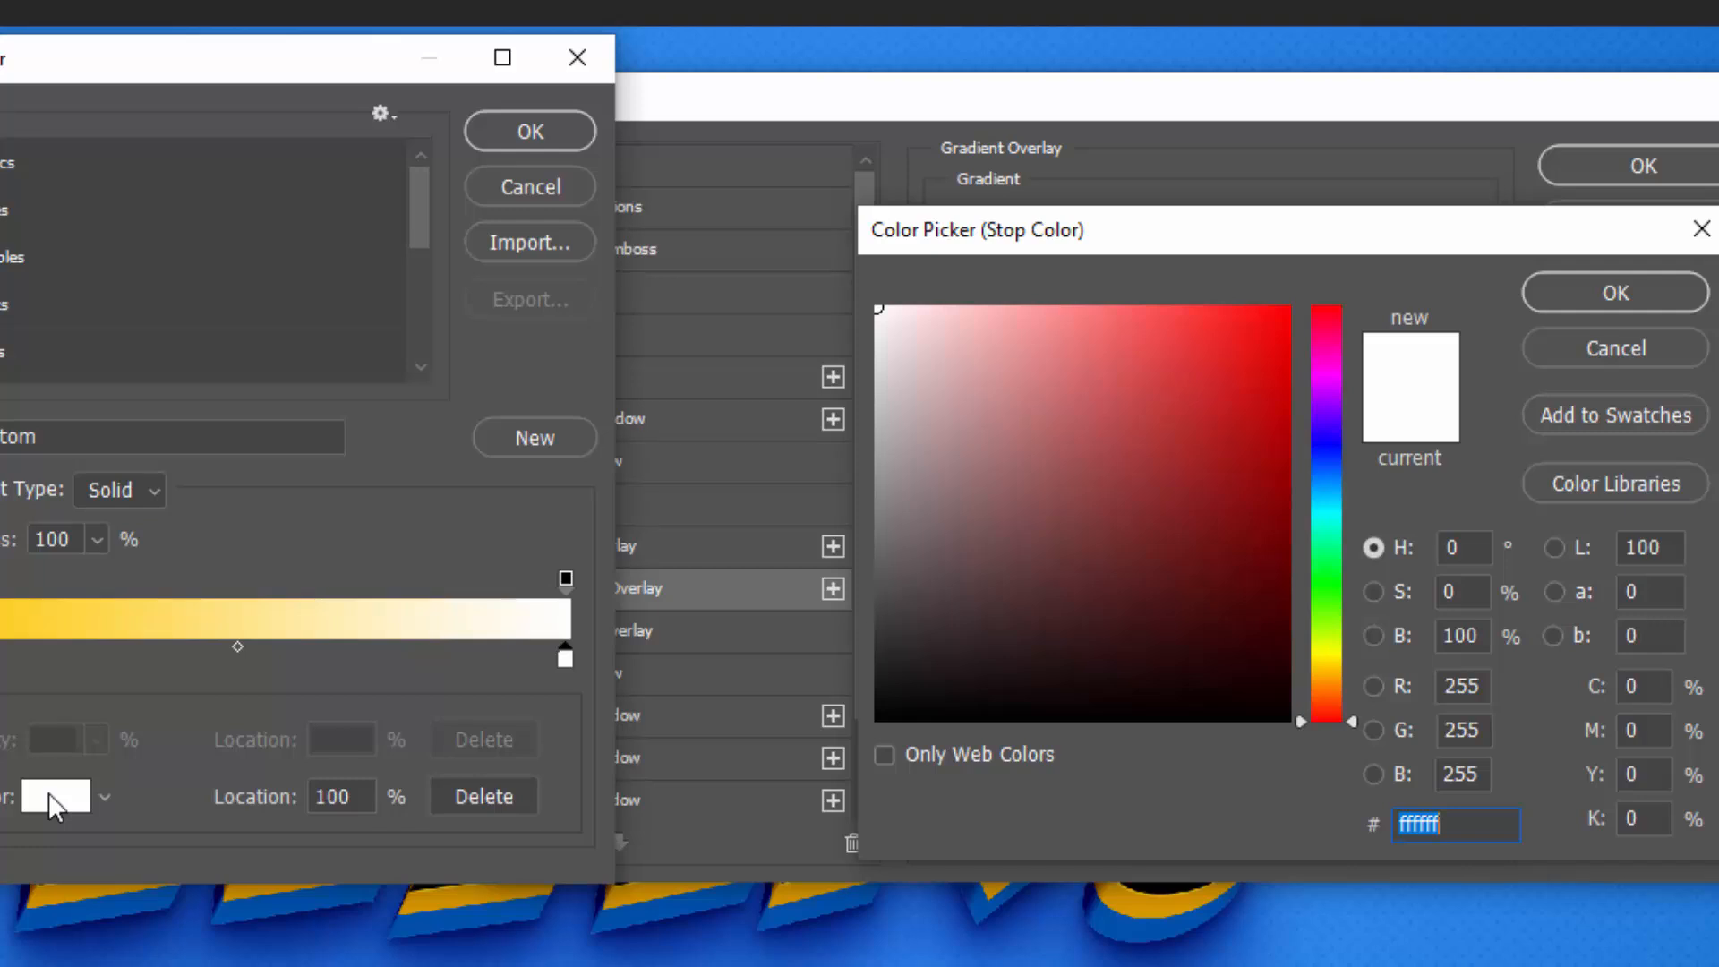
pyautogui.write('c0')
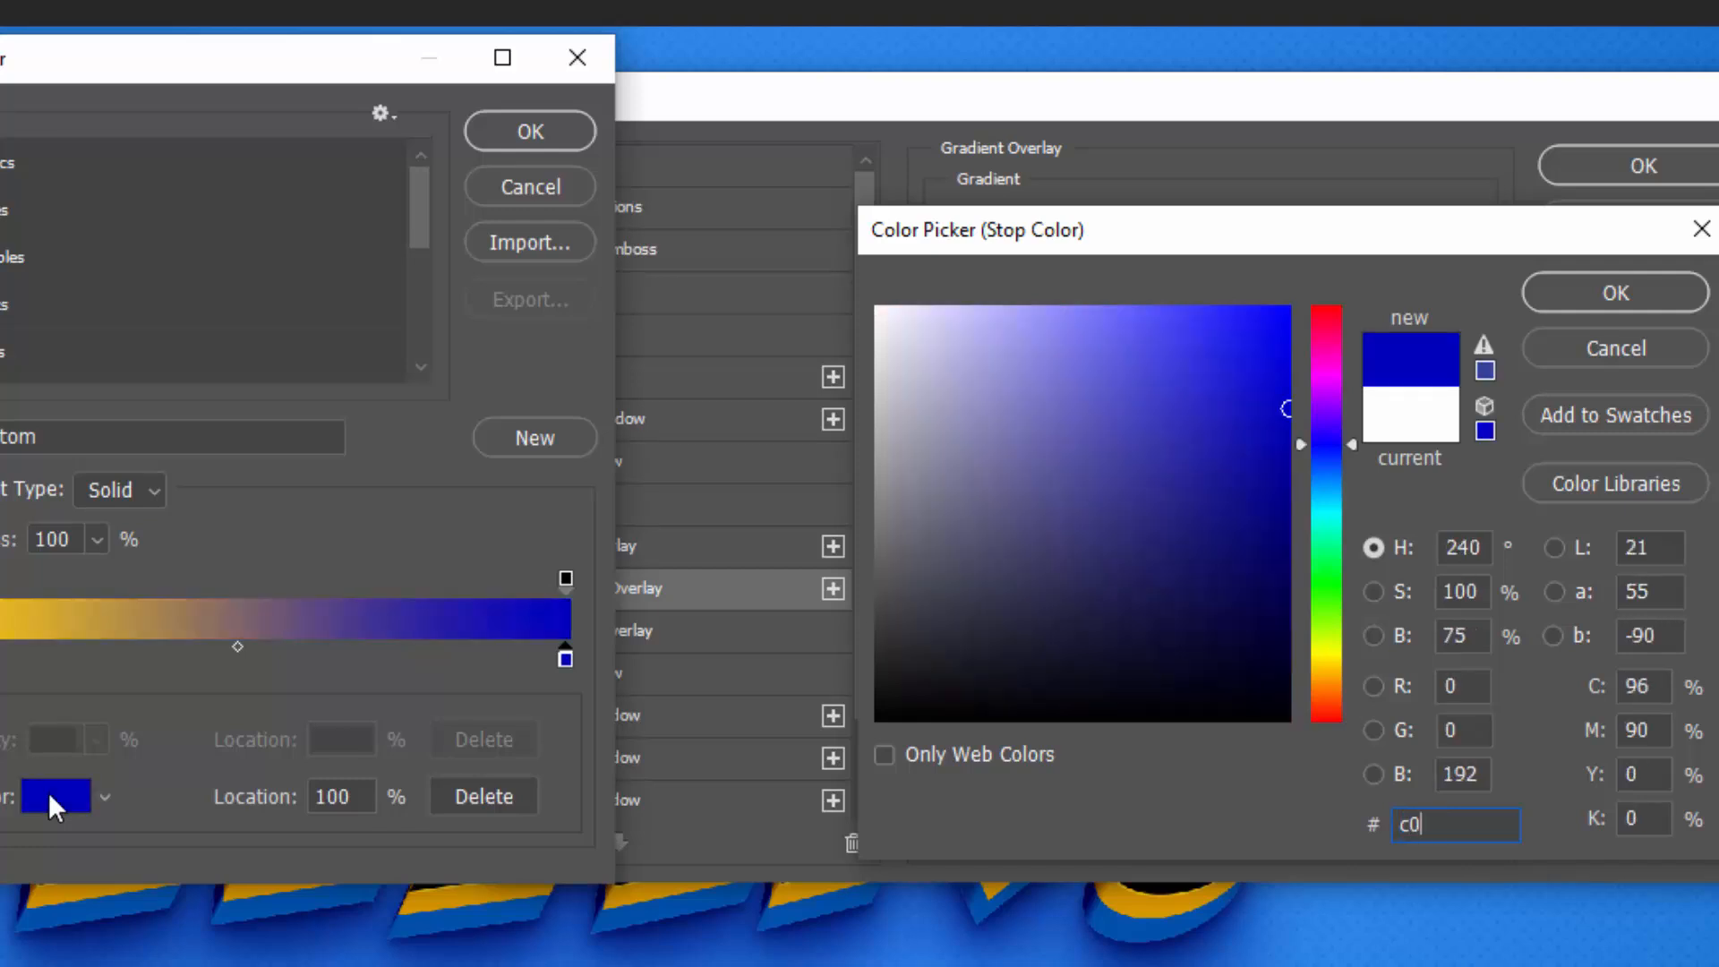
pyautogui.write('06002')
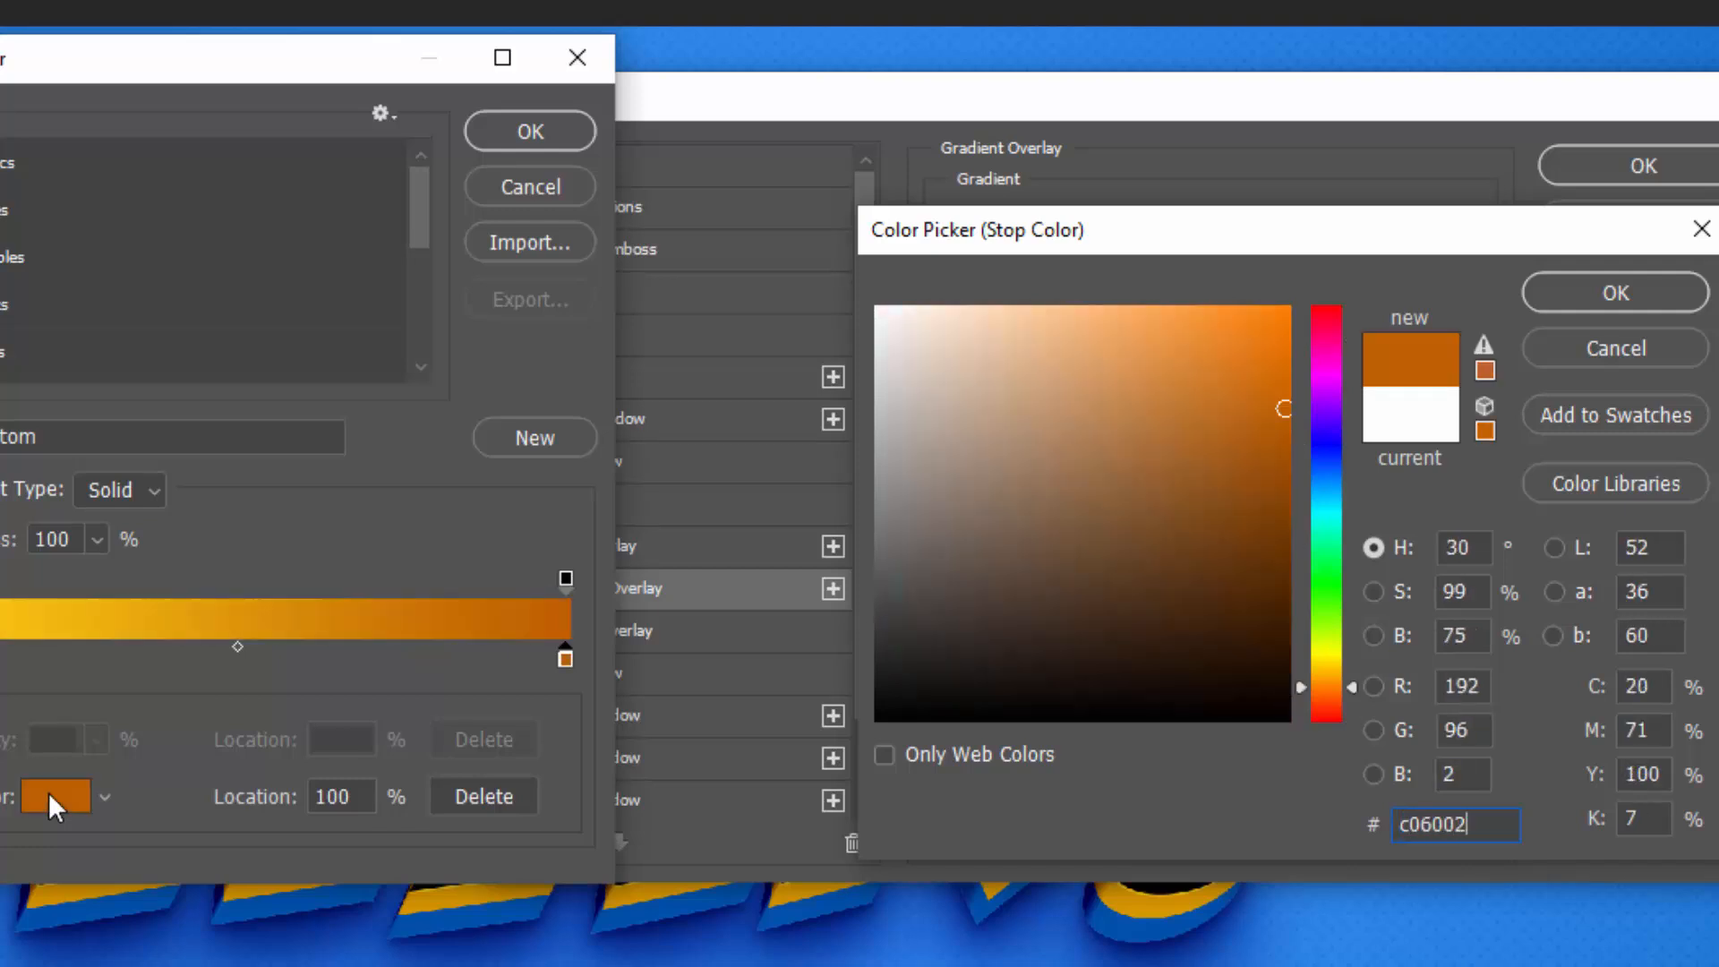
pyautogui.press('Return')
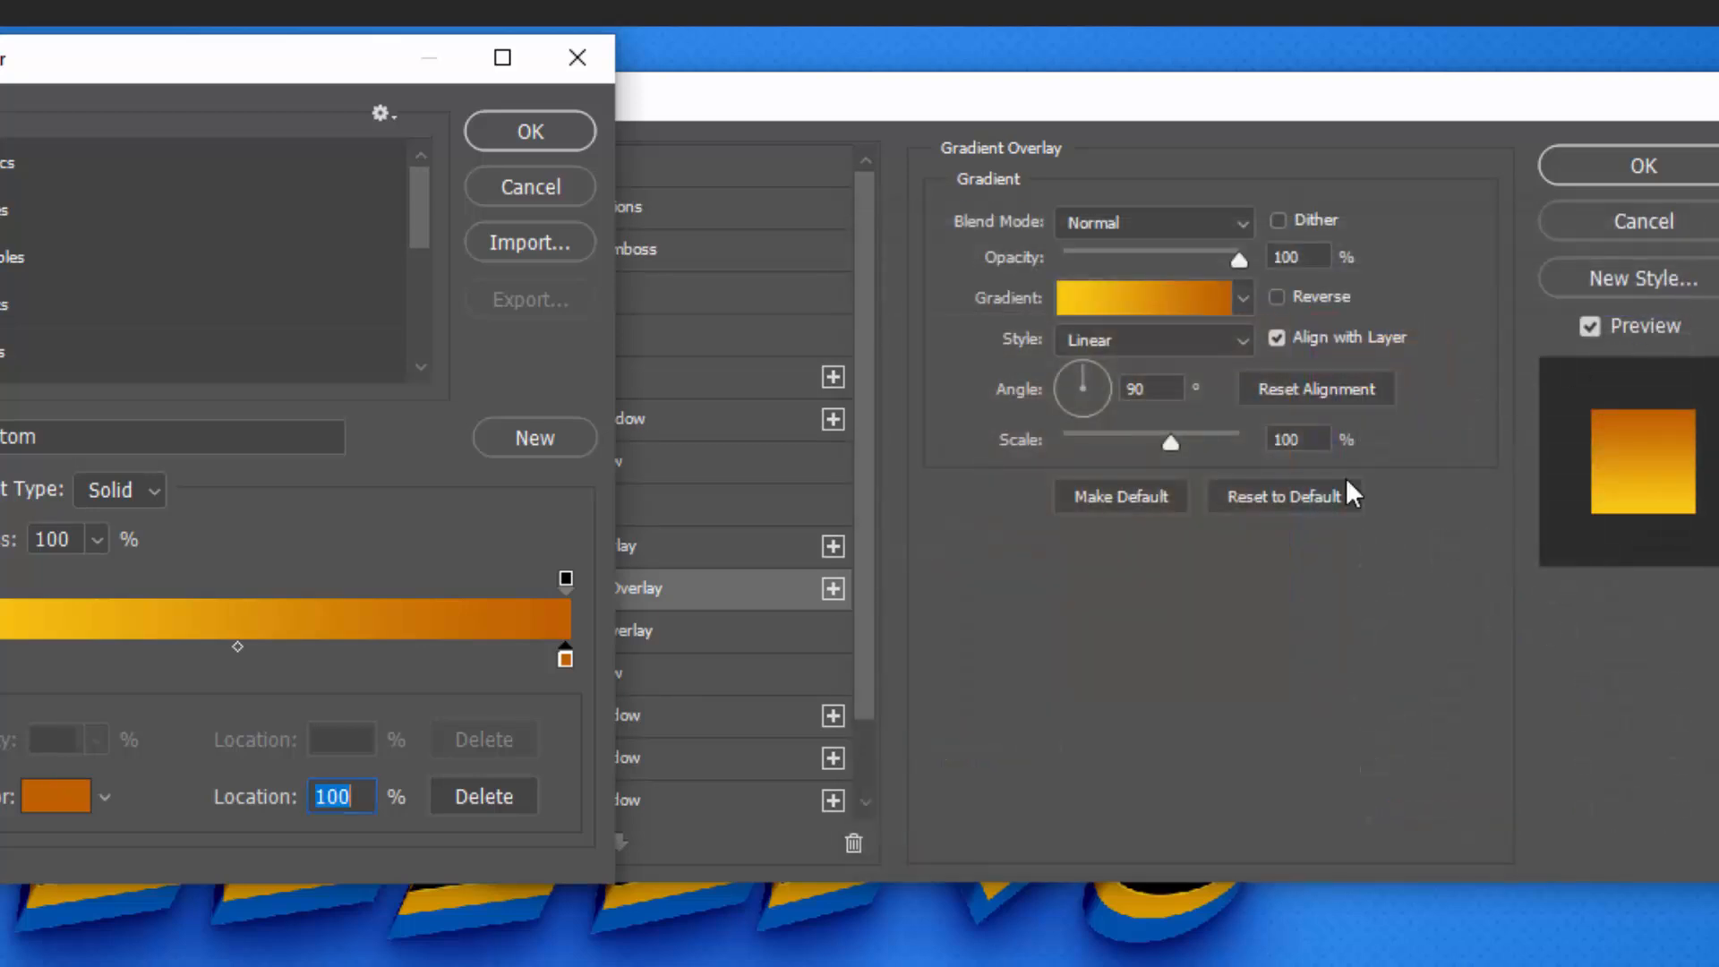
pyautogui.click(561, 129)
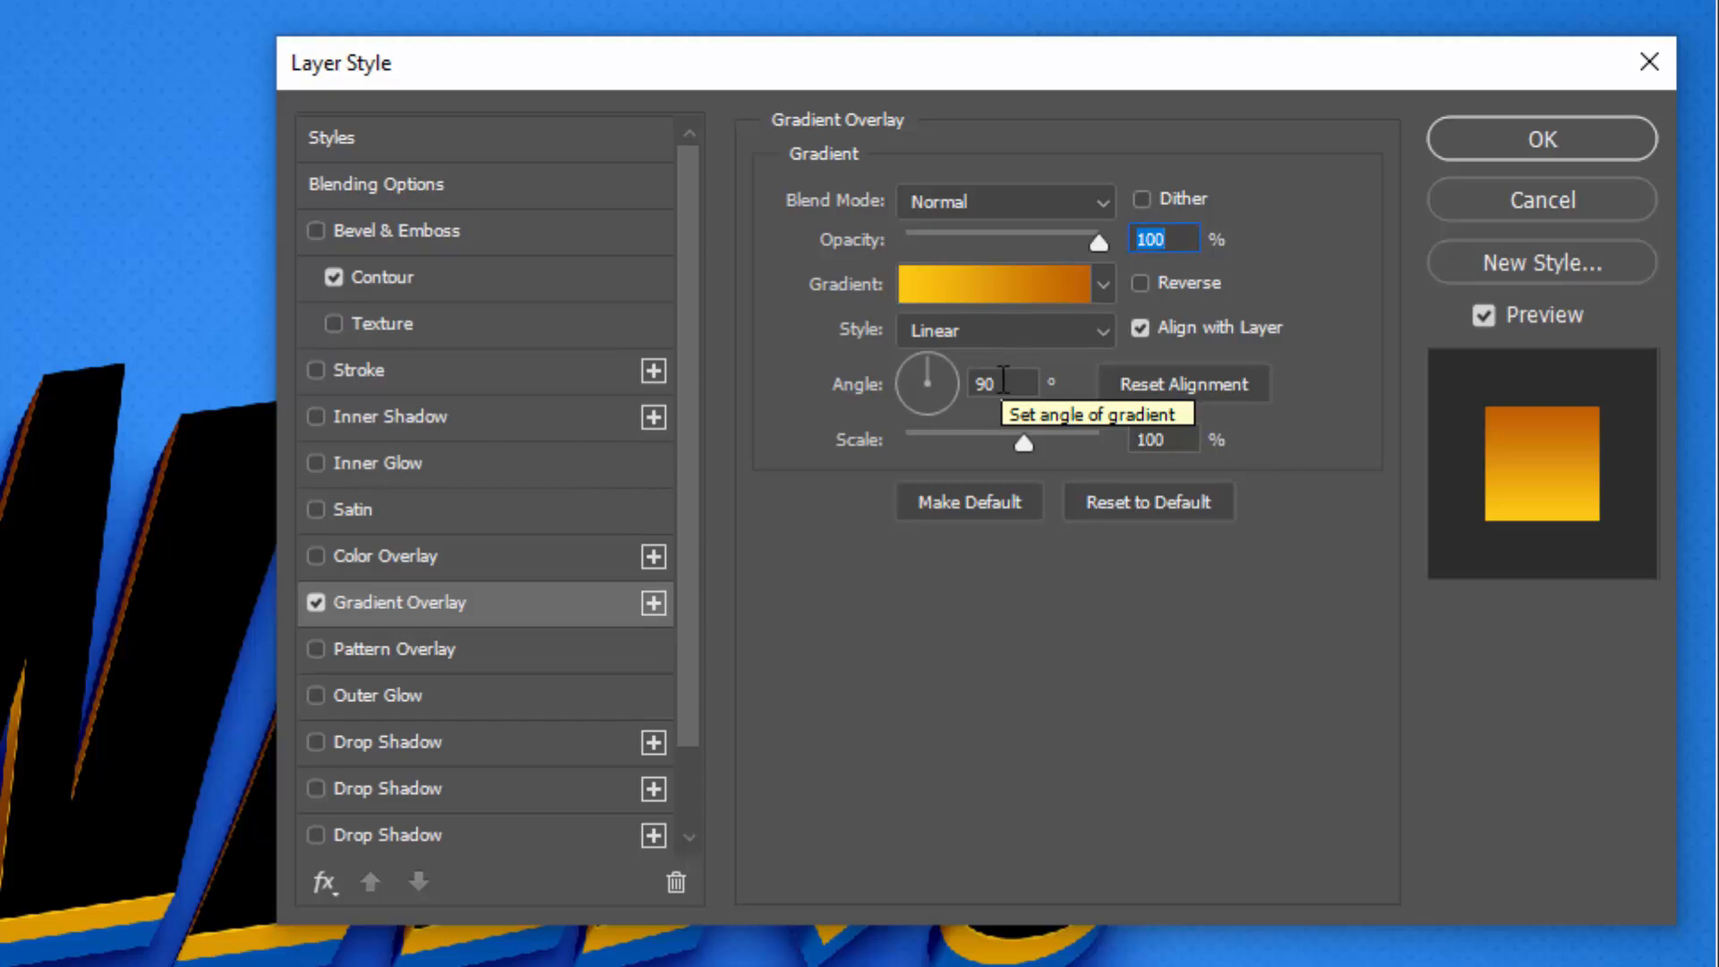
# Set the Gradient Overlay scale to 96%, reverse the gradient and apply the layer style
pyautogui.click(1004, 382)
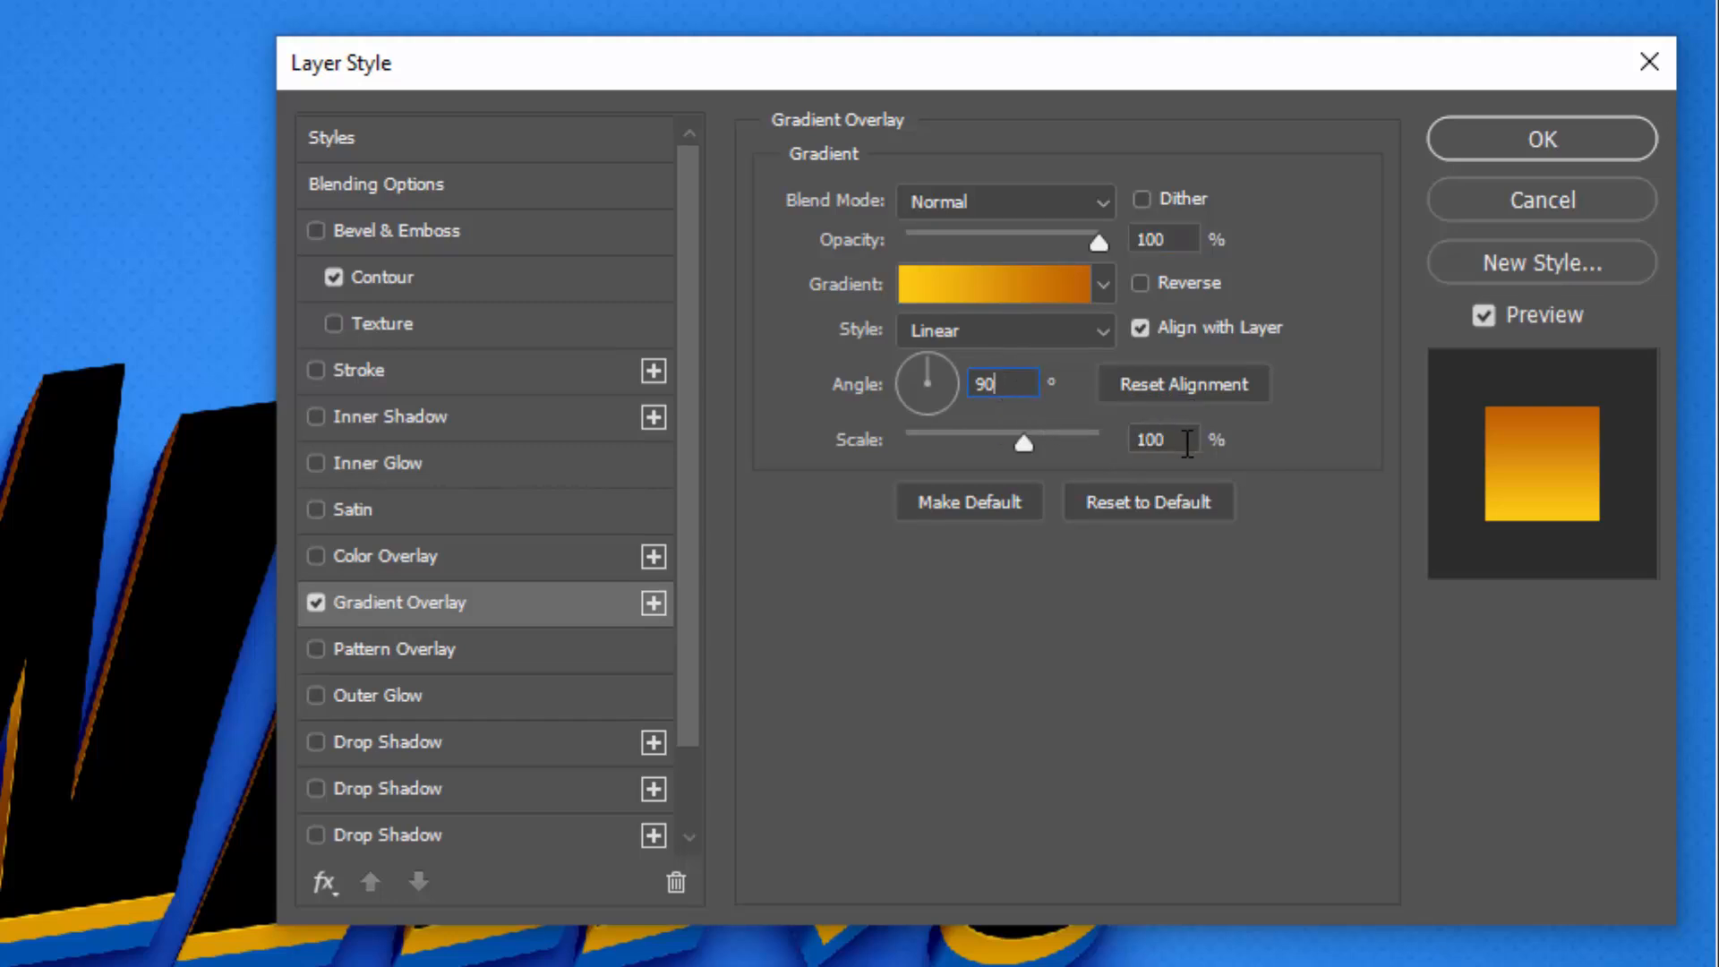
pyautogui.moveTo(1187, 442); pyautogui.dragTo(1135, 443)
pyautogui.write('96')
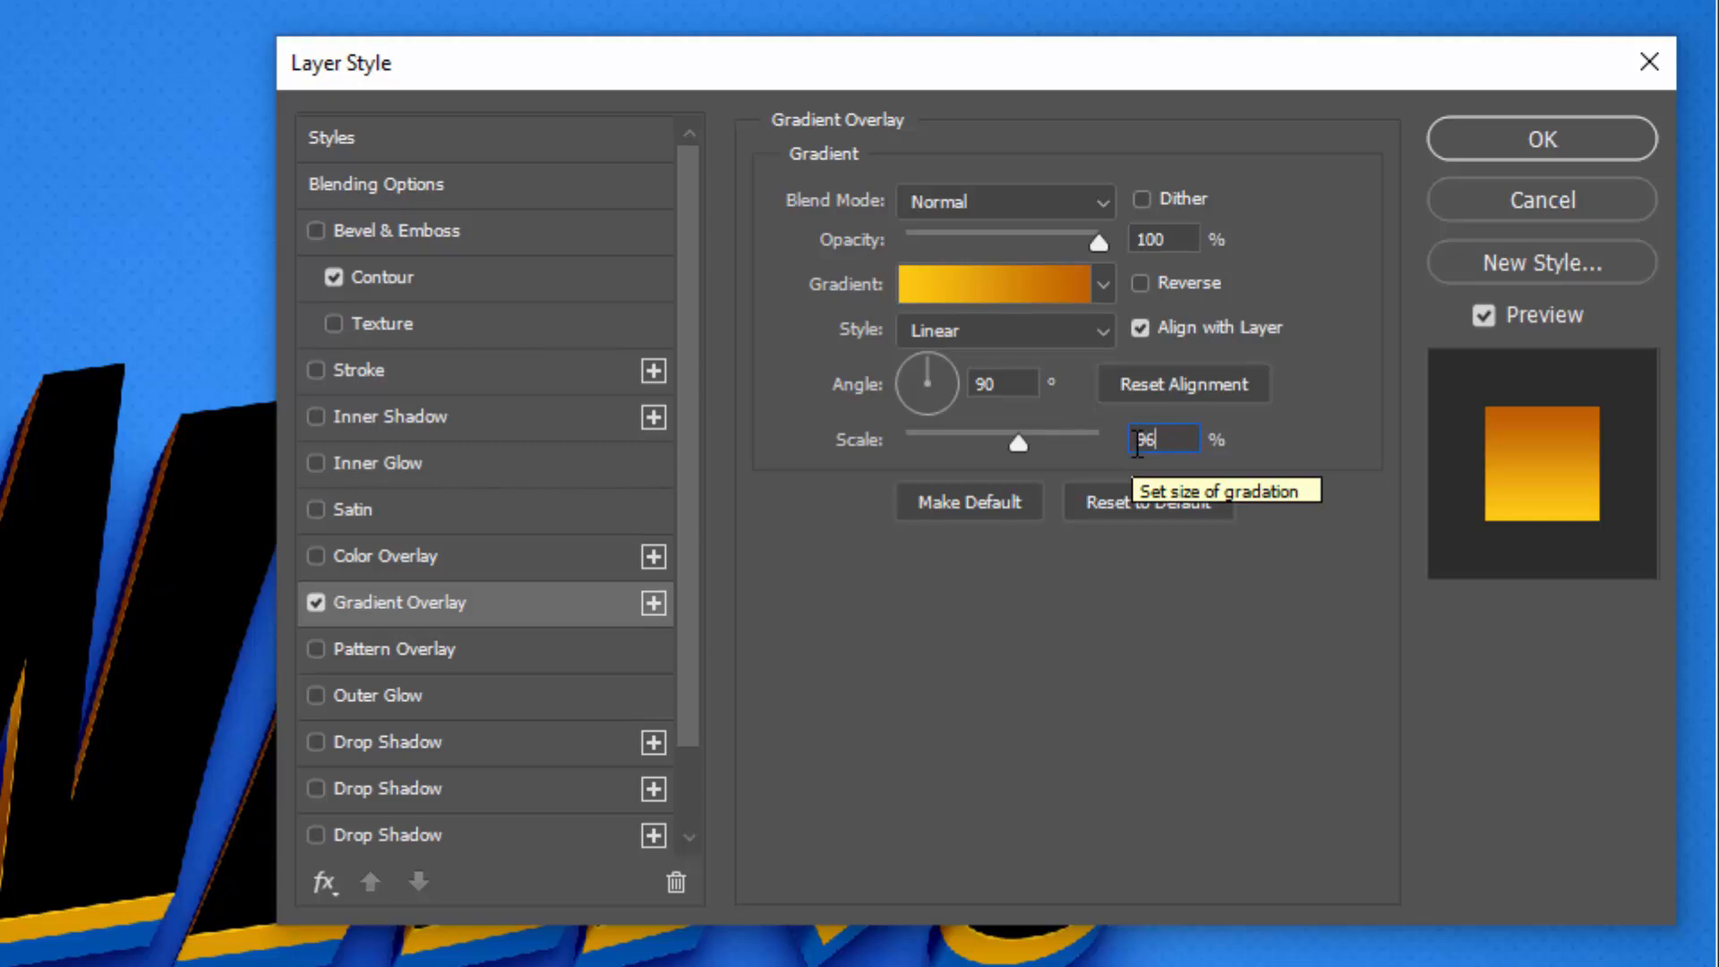
pyautogui.click(1141, 284)
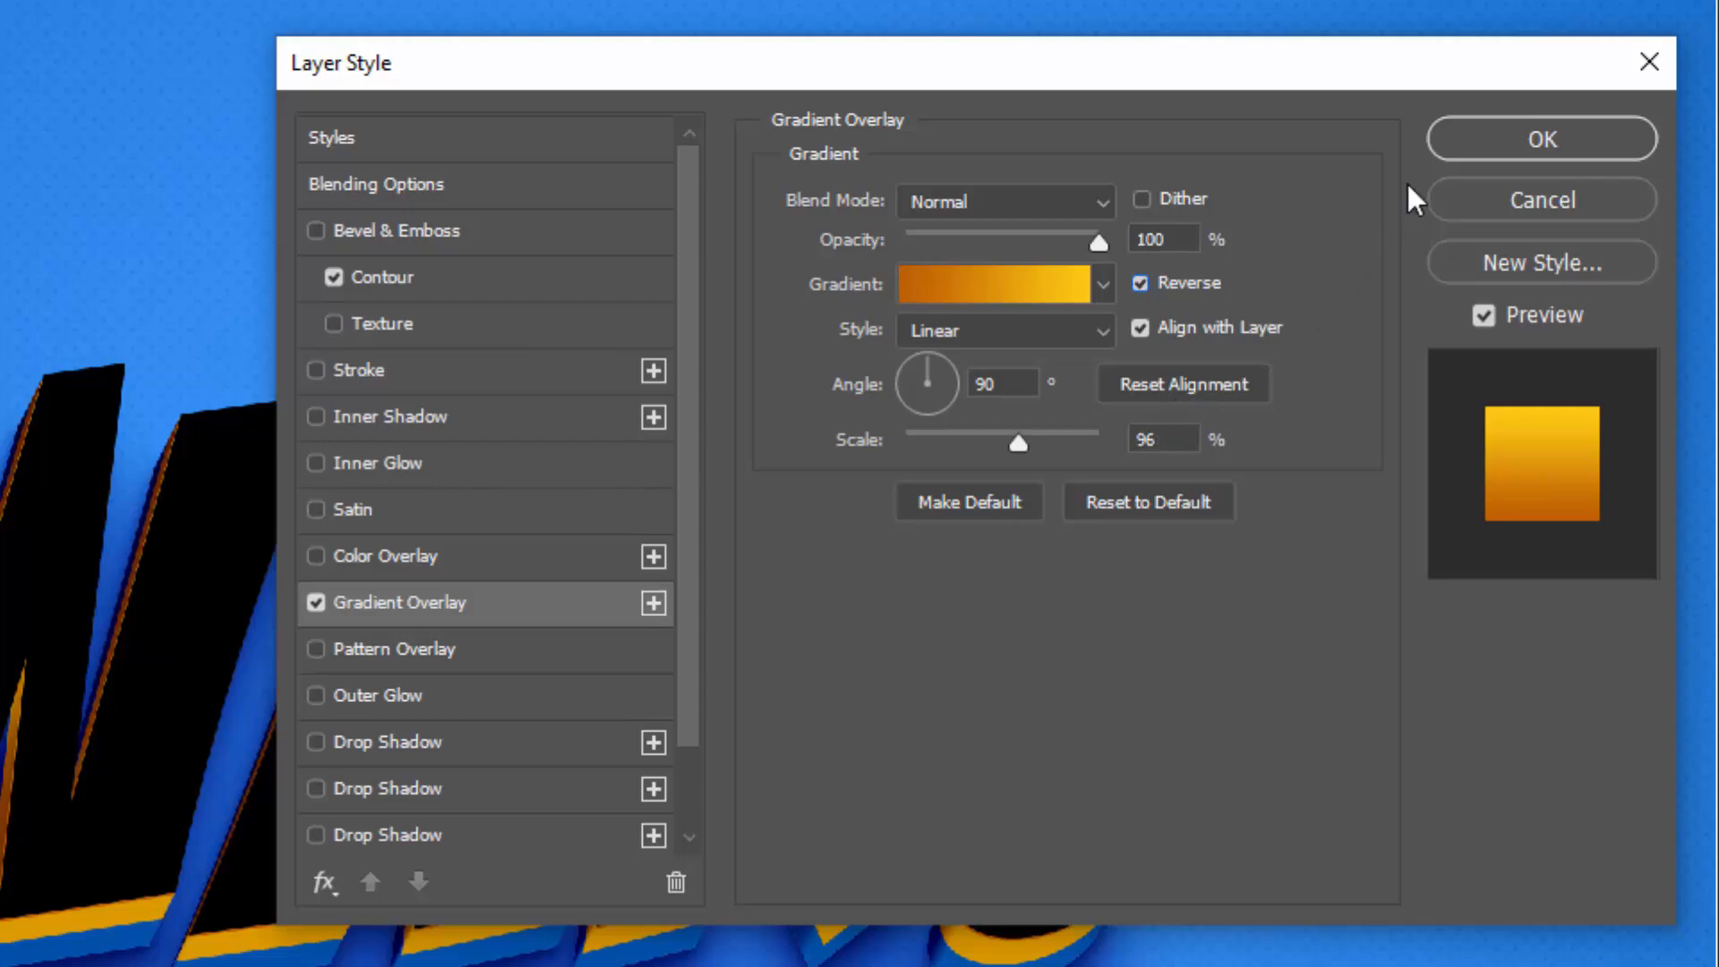
pyautogui.click(1493, 138)
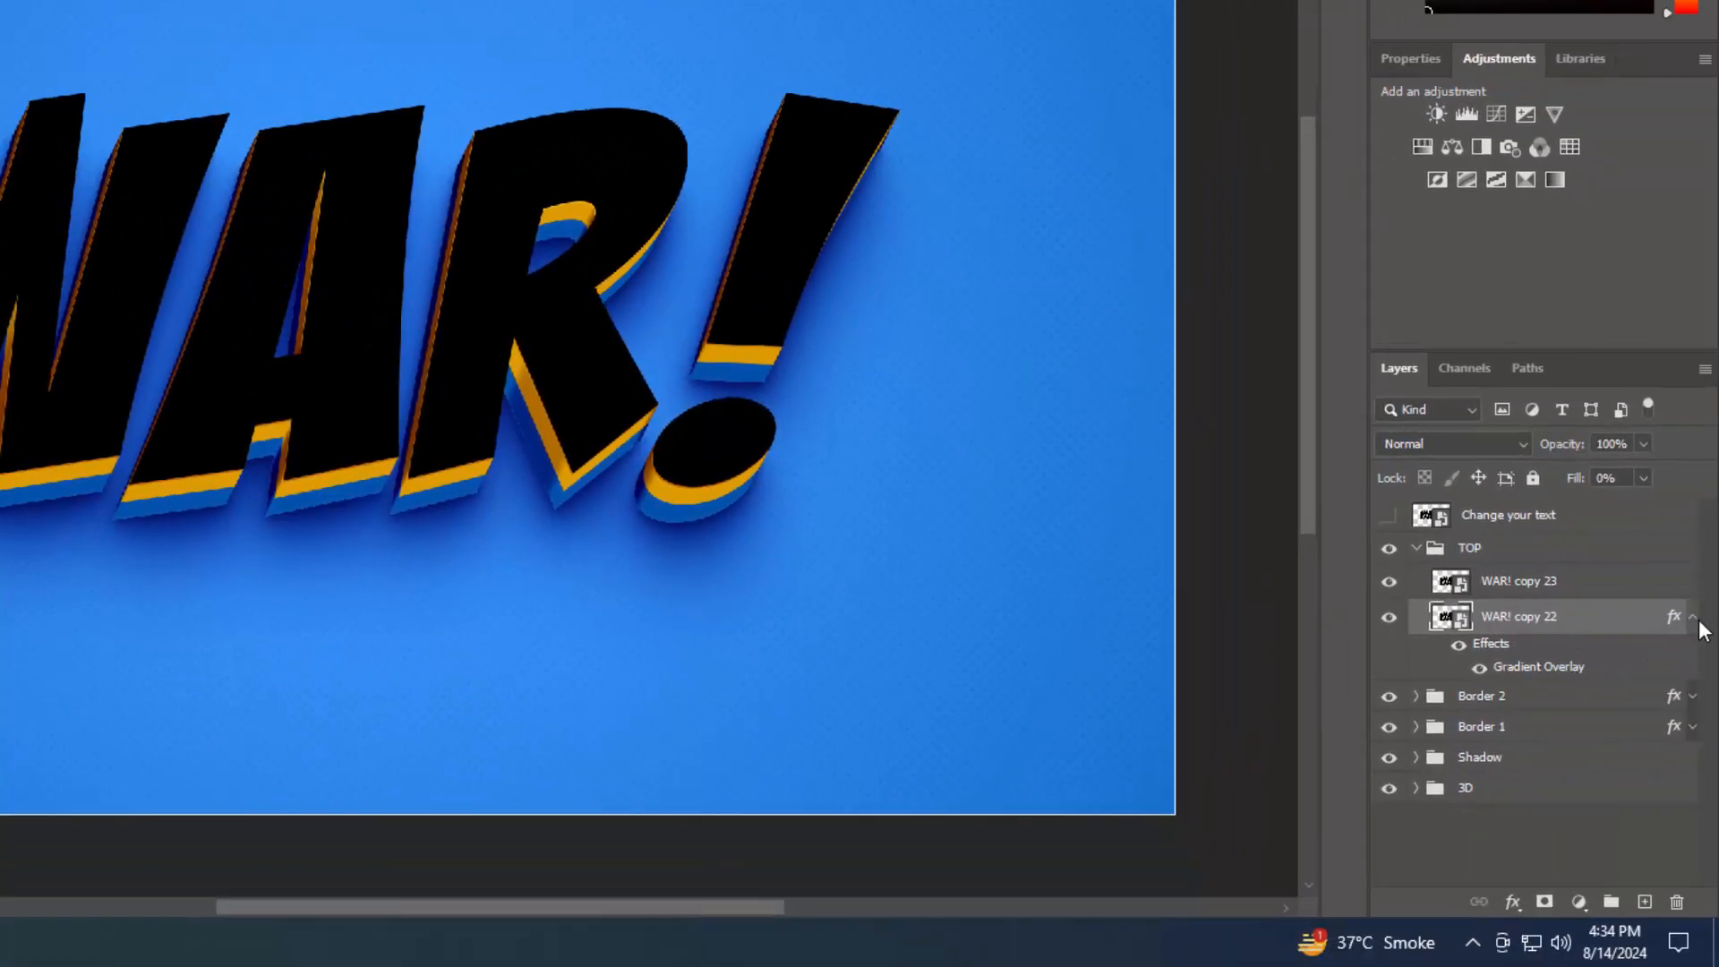
# Set the fill opacity of the WAR! copy 23 layer to 0% in its blending options
pyautogui.click(1691, 617)
pyautogui.click(1607, 584)
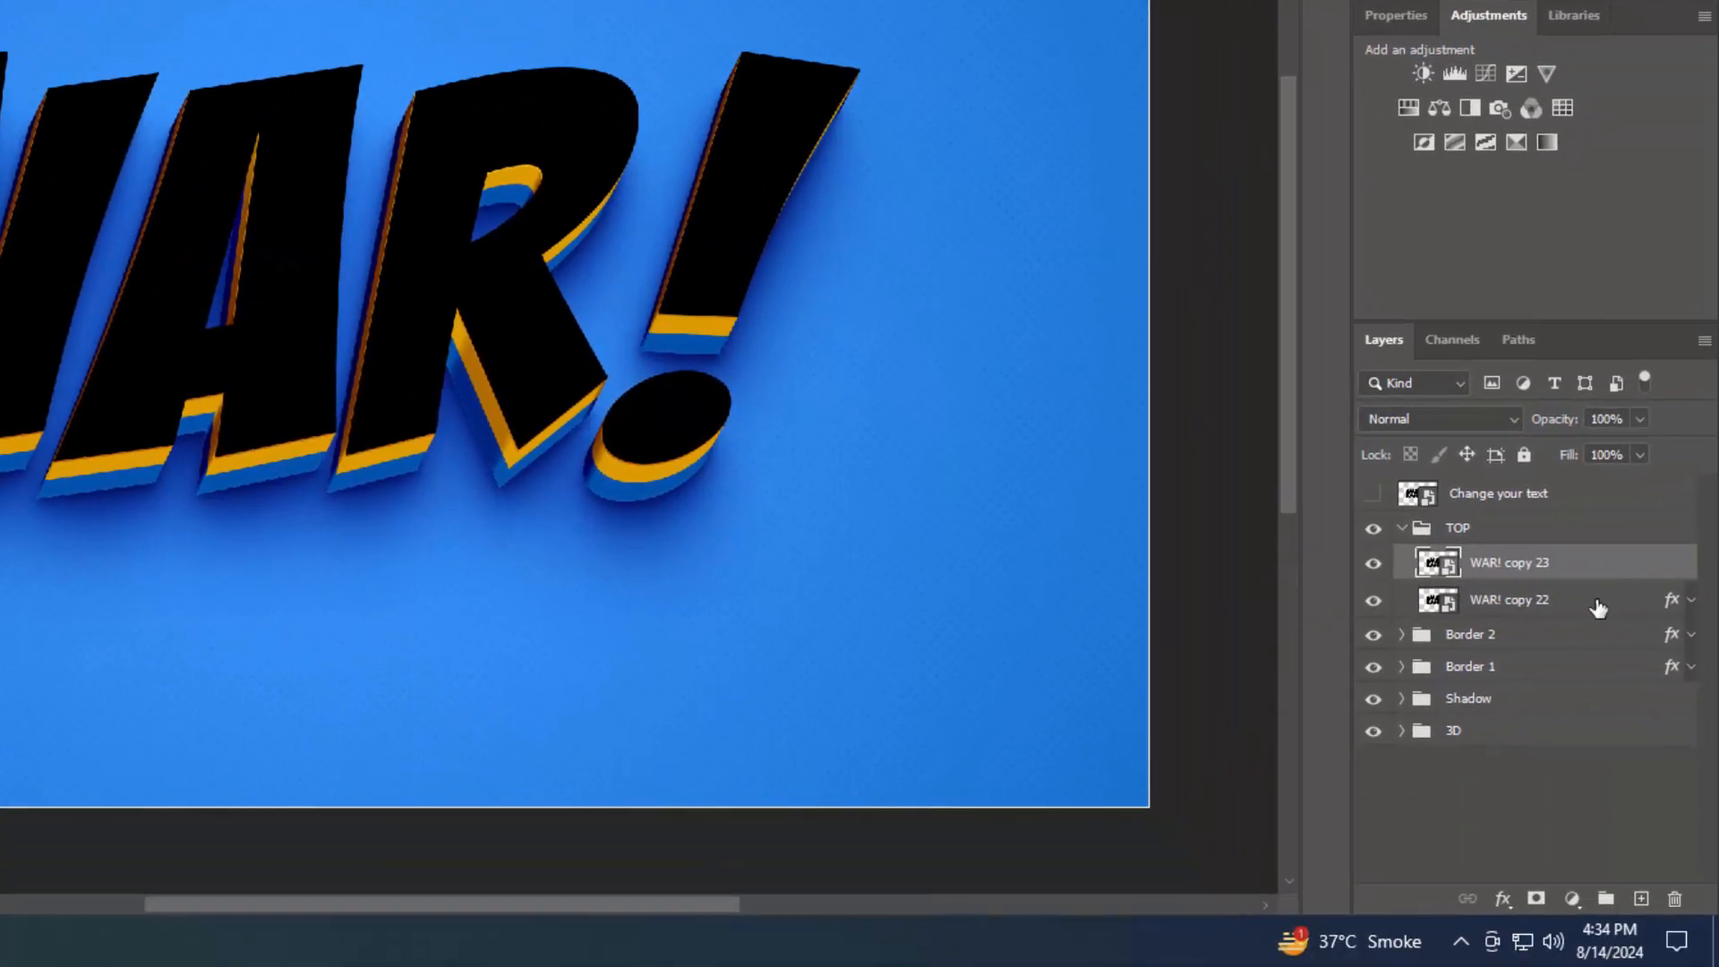
pyautogui.click(1513, 902)
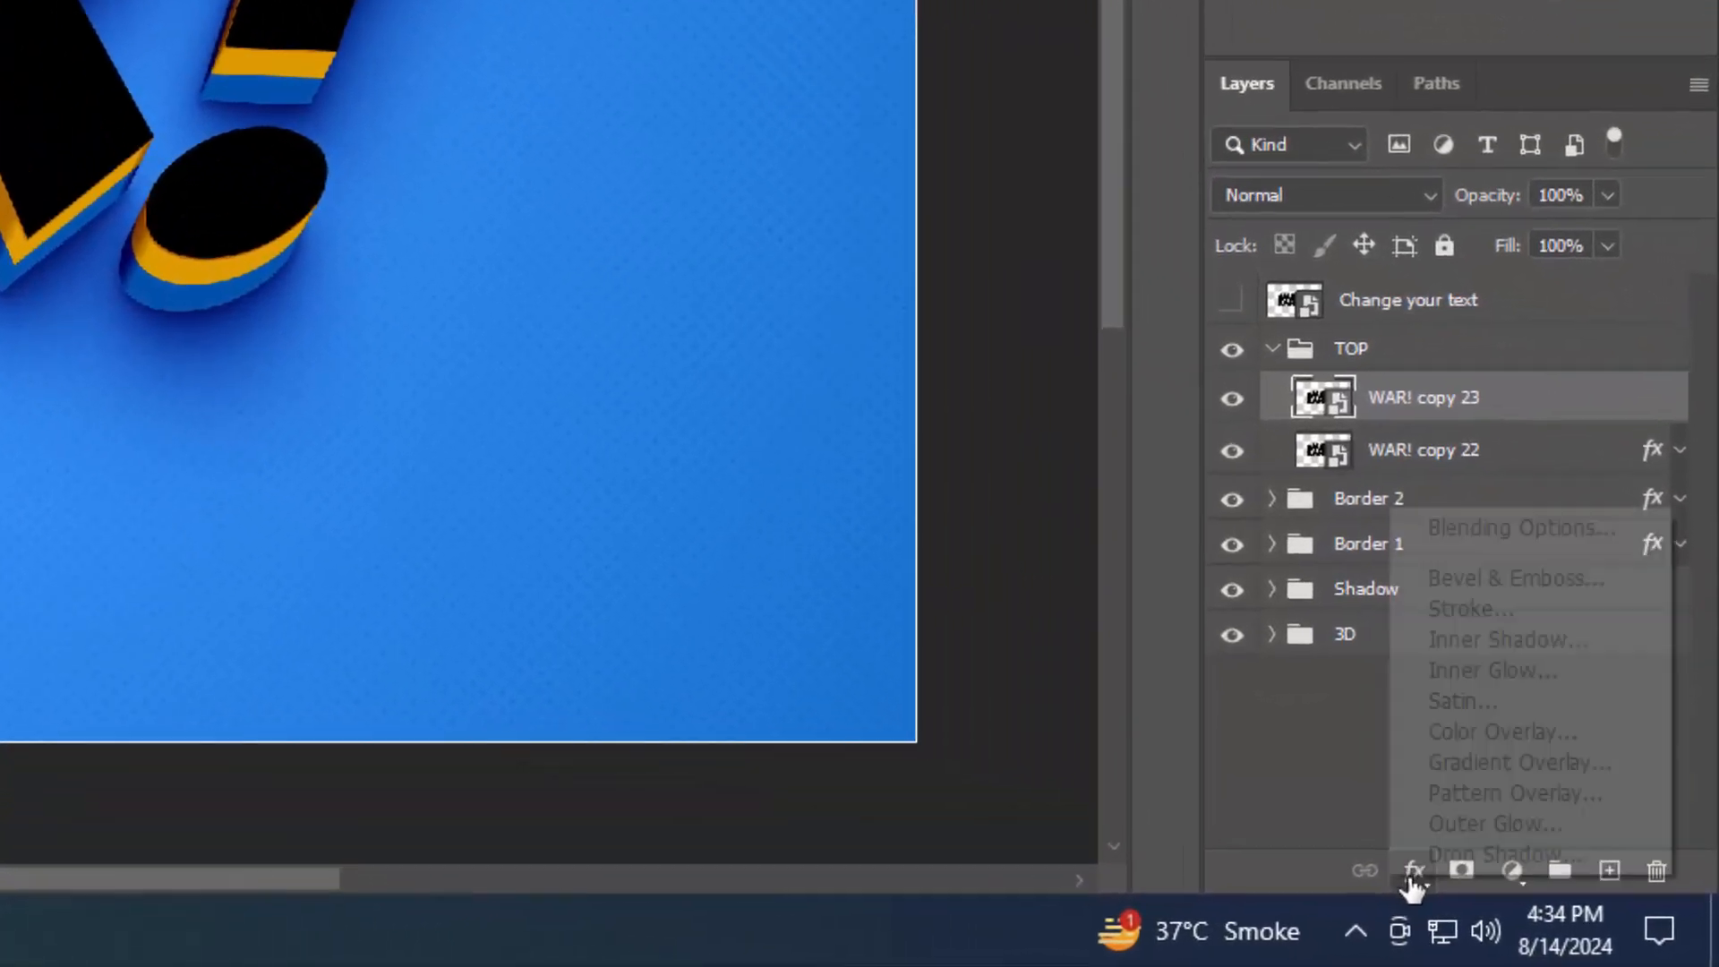
pyautogui.click(1463, 530)
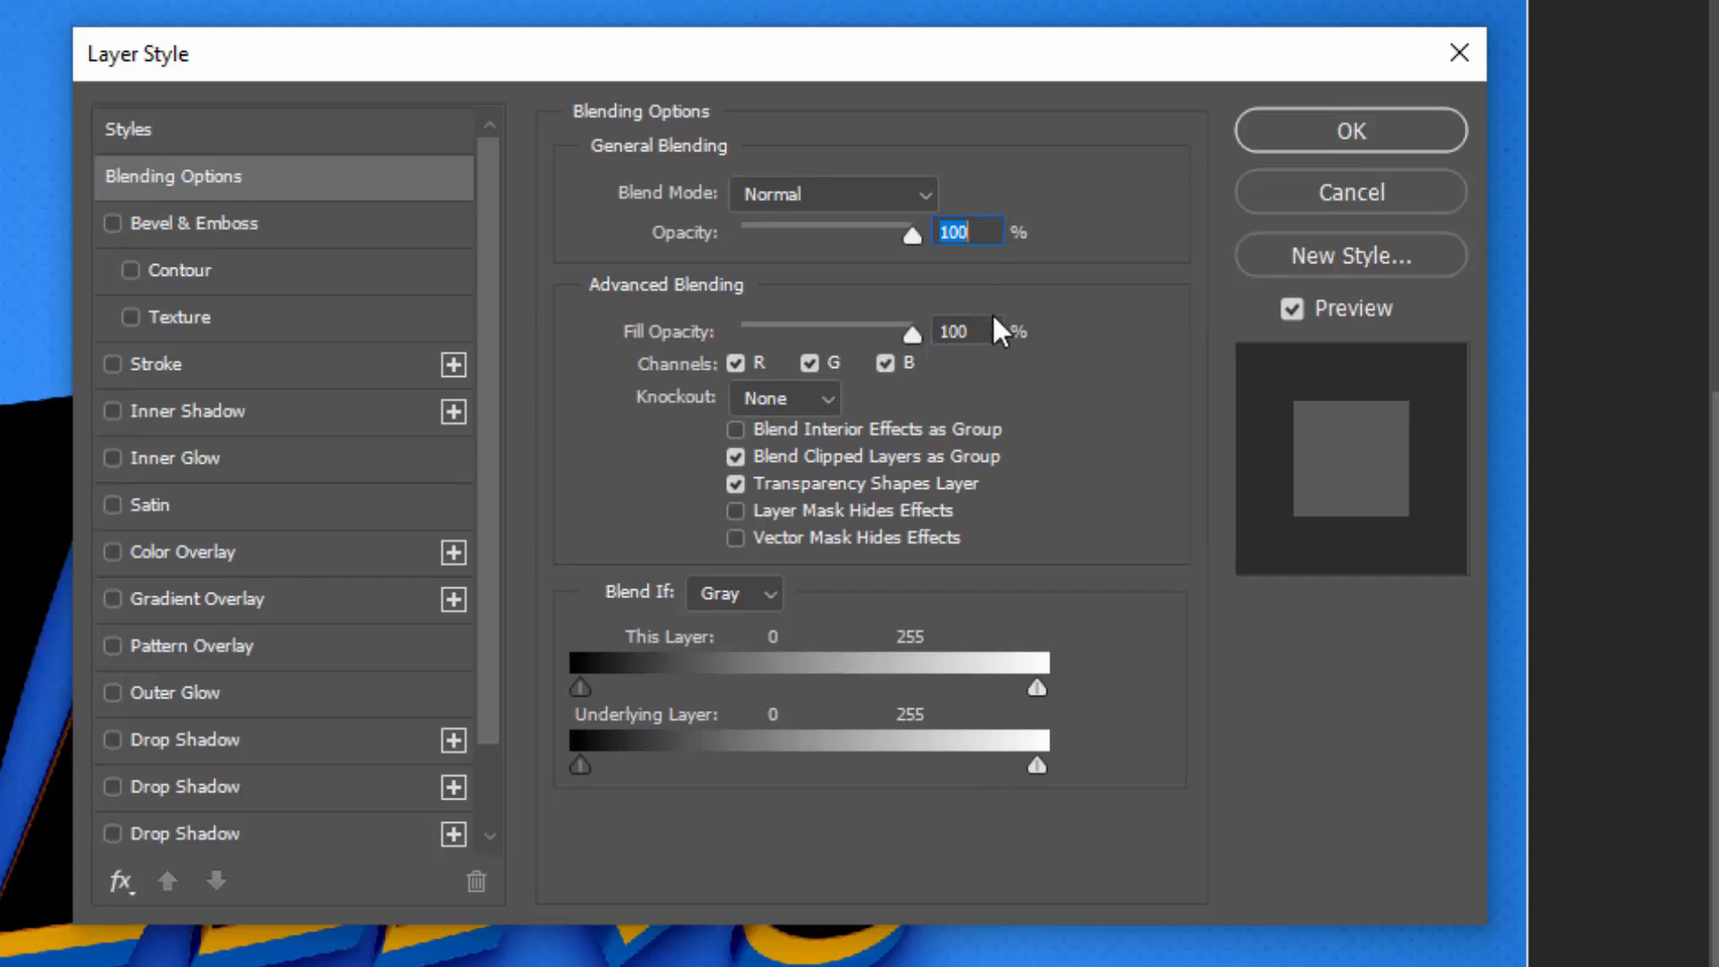
pyautogui.click(936, 333)
pyautogui.write('0')
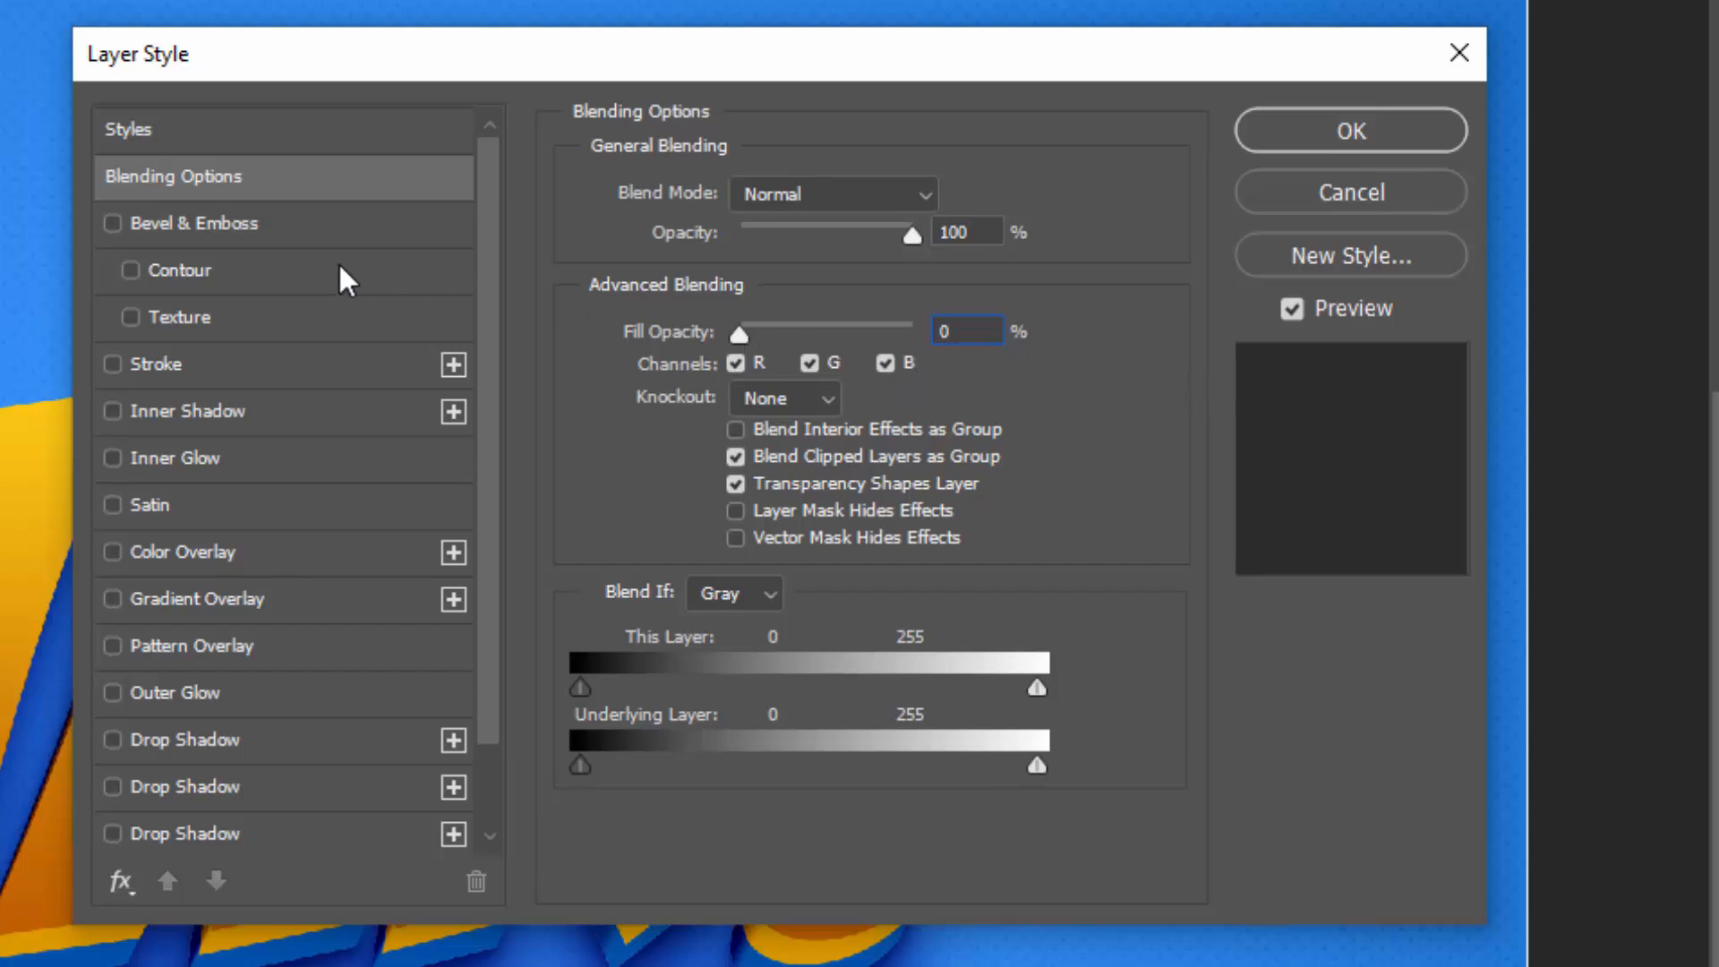
# Enable Bevel & Emboss on WAR! copy 23 with the Inner Bevel style and a depth of 95%
pyautogui.click(231, 224)
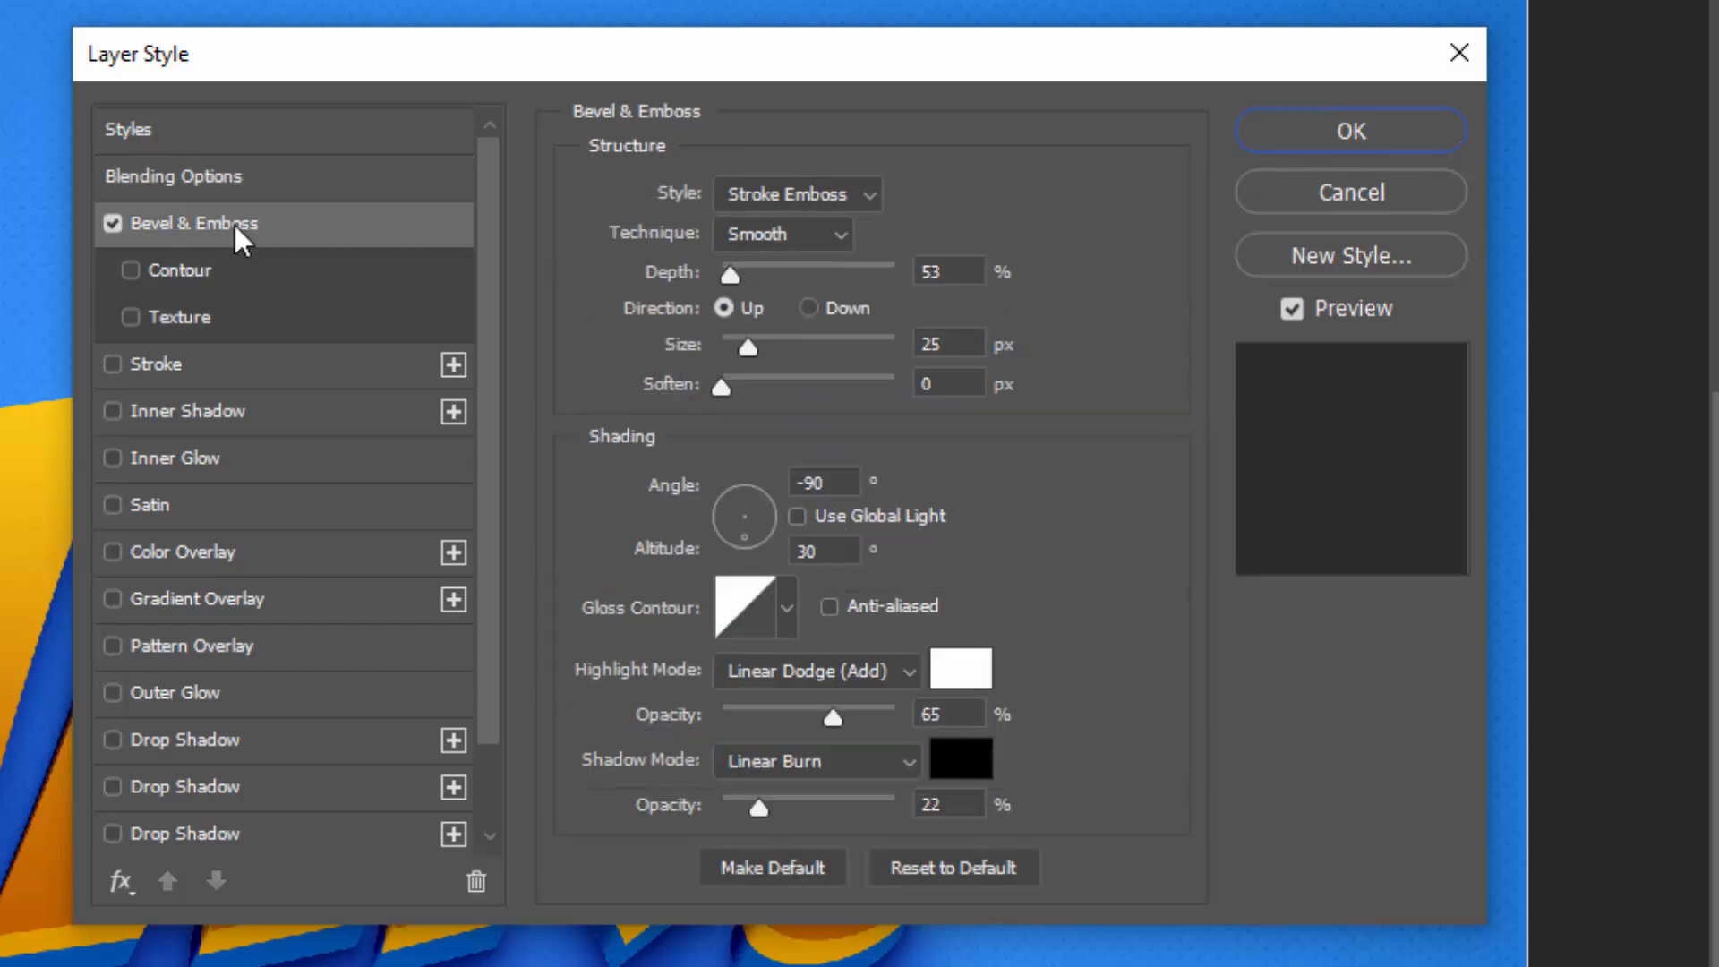
pyautogui.click(801, 184)
pyautogui.click(803, 247)
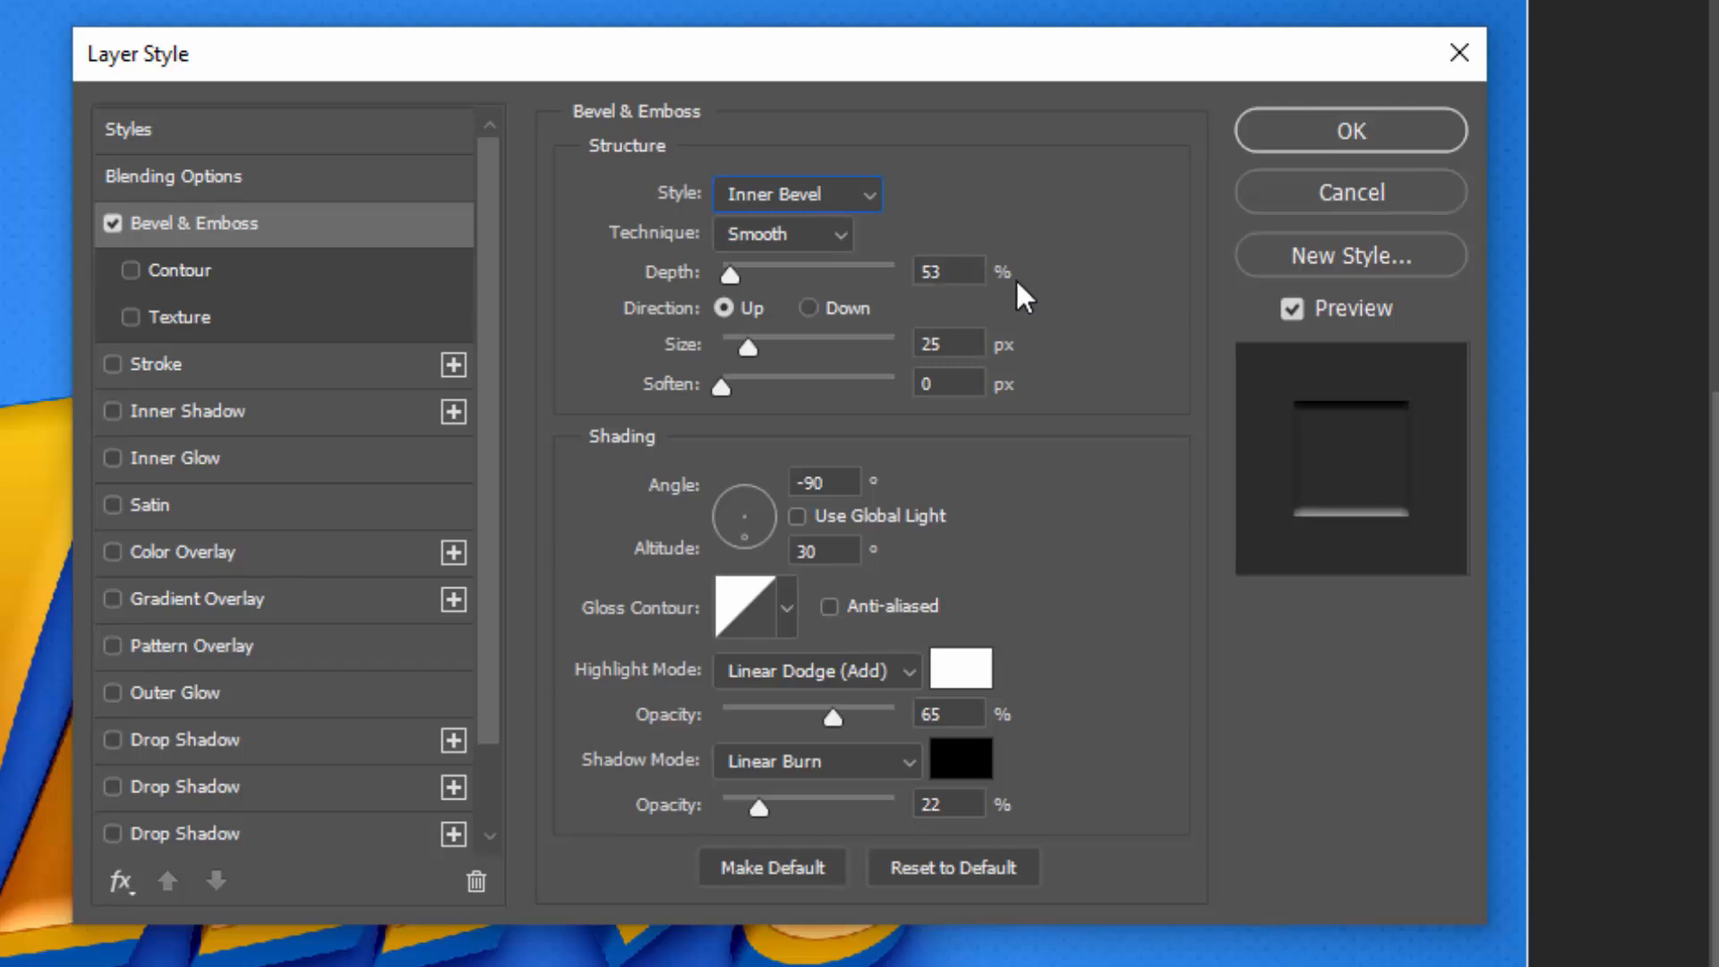
pyautogui.moveTo(977, 269); pyautogui.dragTo(904, 279)
pyautogui.press('BackSpace')
pyautogui.press('BackSpace')
pyautogui.write('95')
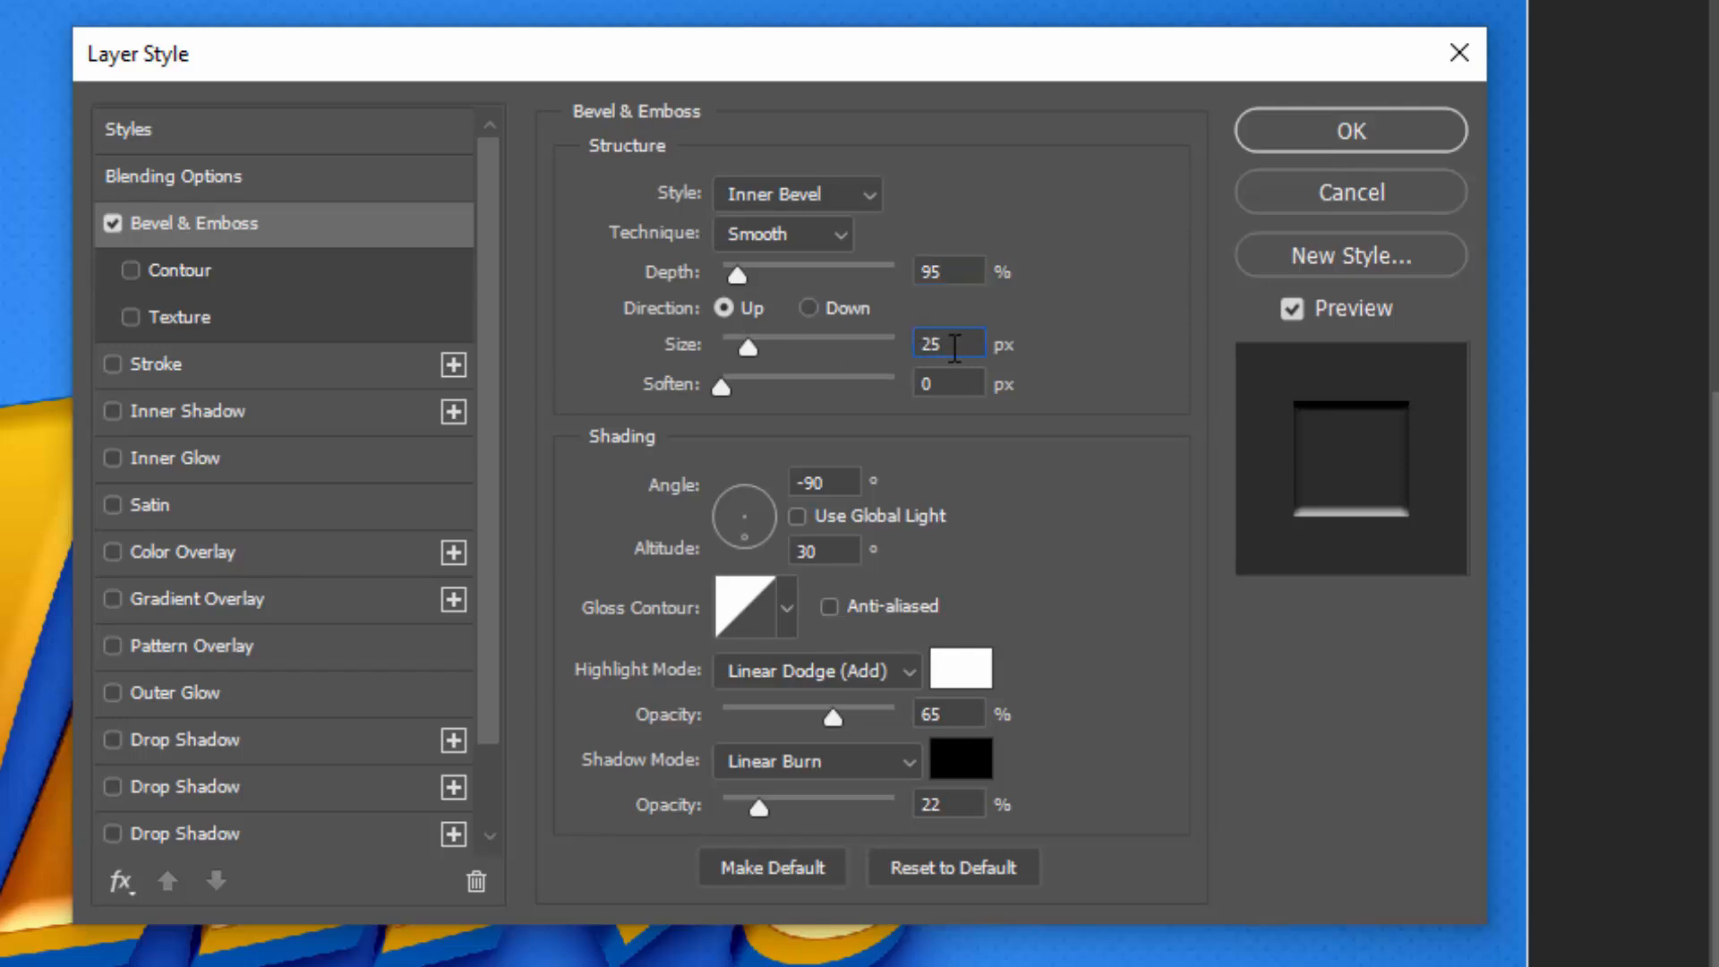
# Set the bevel's size to 9 px, soften to 16 px and shading angle to 90°
pyautogui.moveTo(951, 345); pyautogui.dragTo(889, 345)
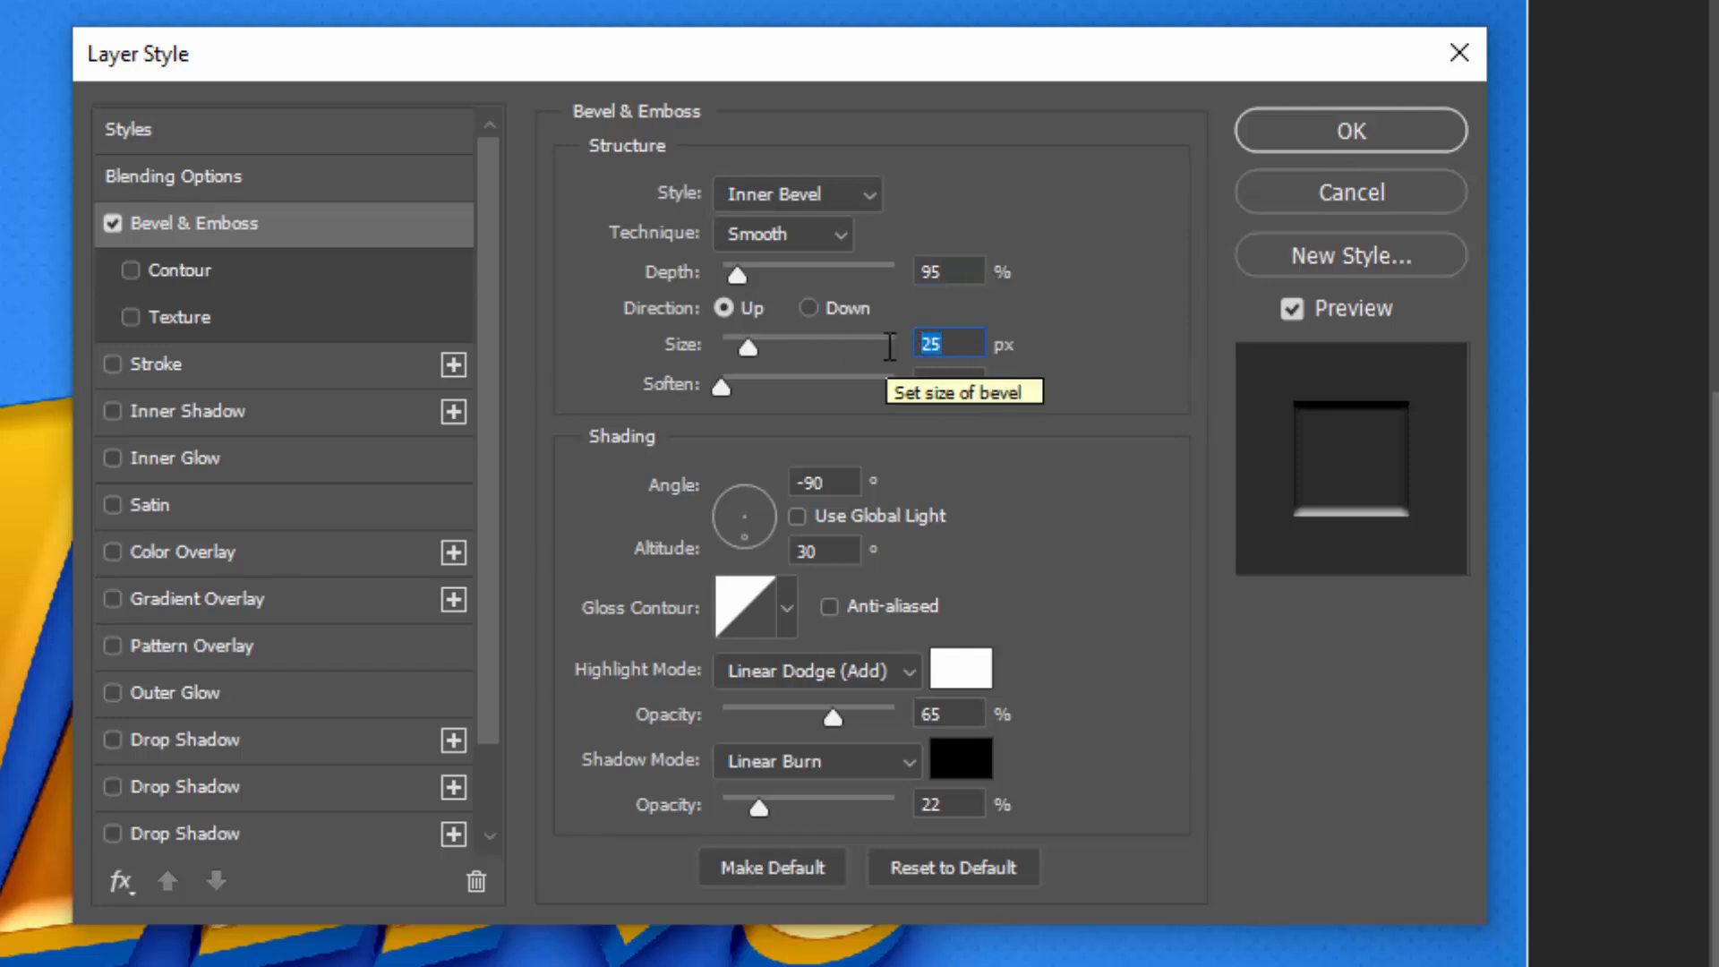
pyautogui.write('9')
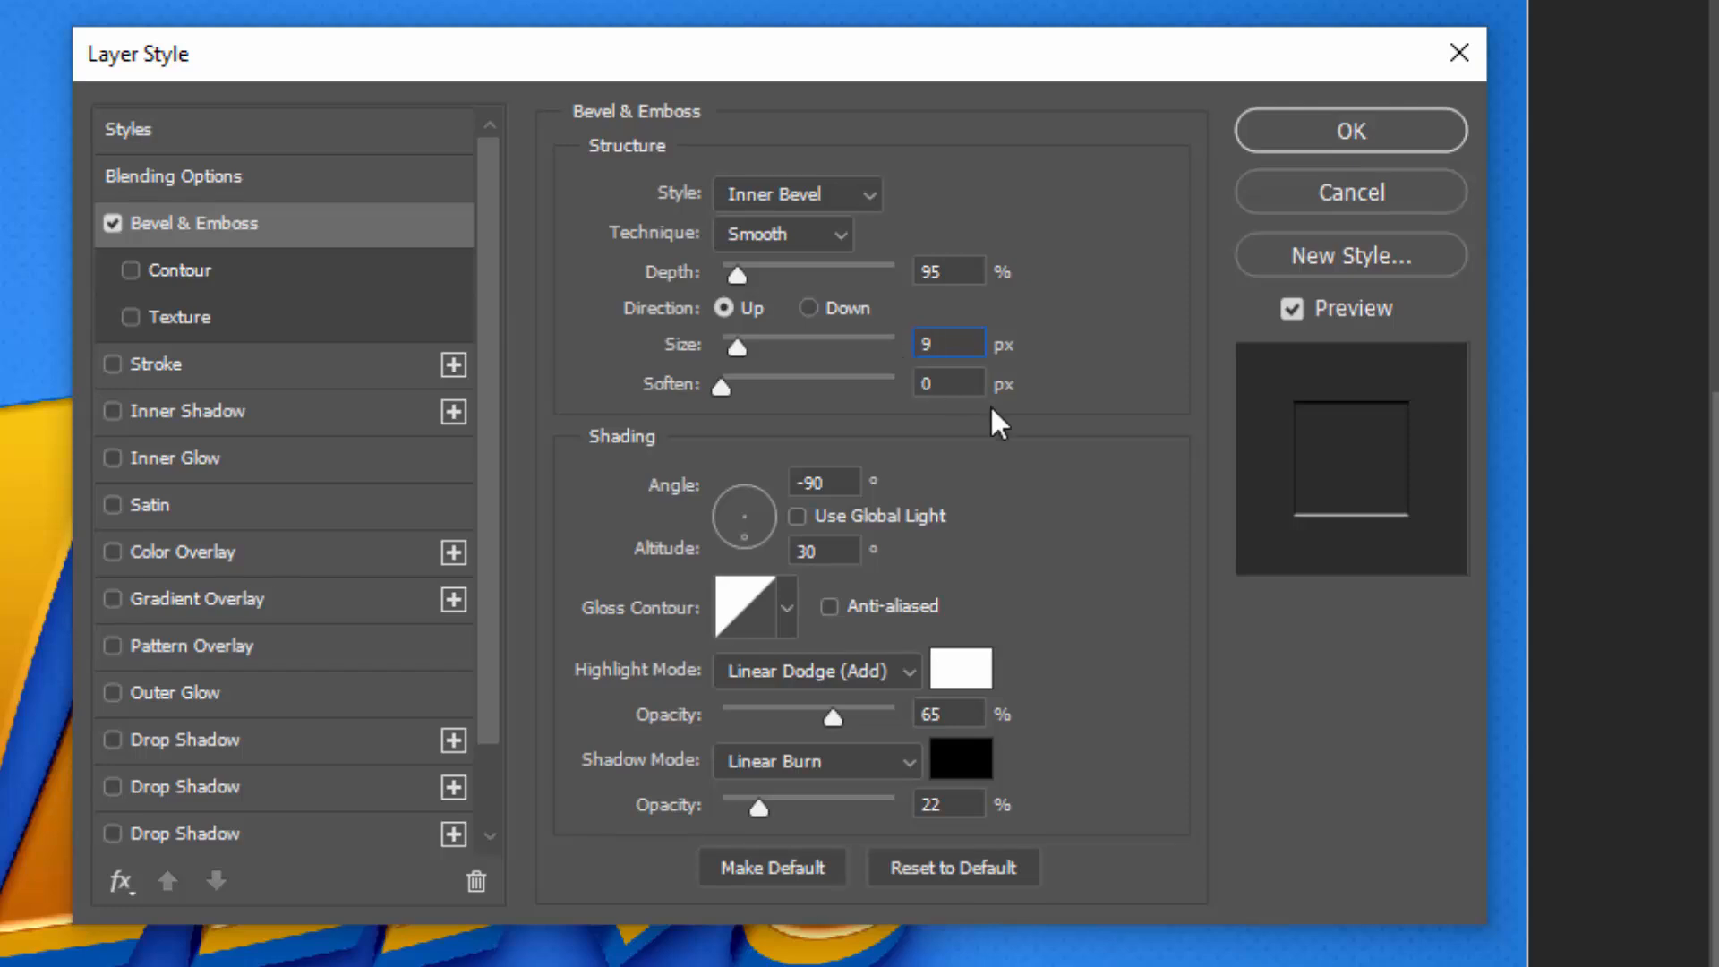
pyautogui.moveTo(950, 385); pyautogui.dragTo(902, 387)
pyautogui.write('16')
pyautogui.click(849, 484)
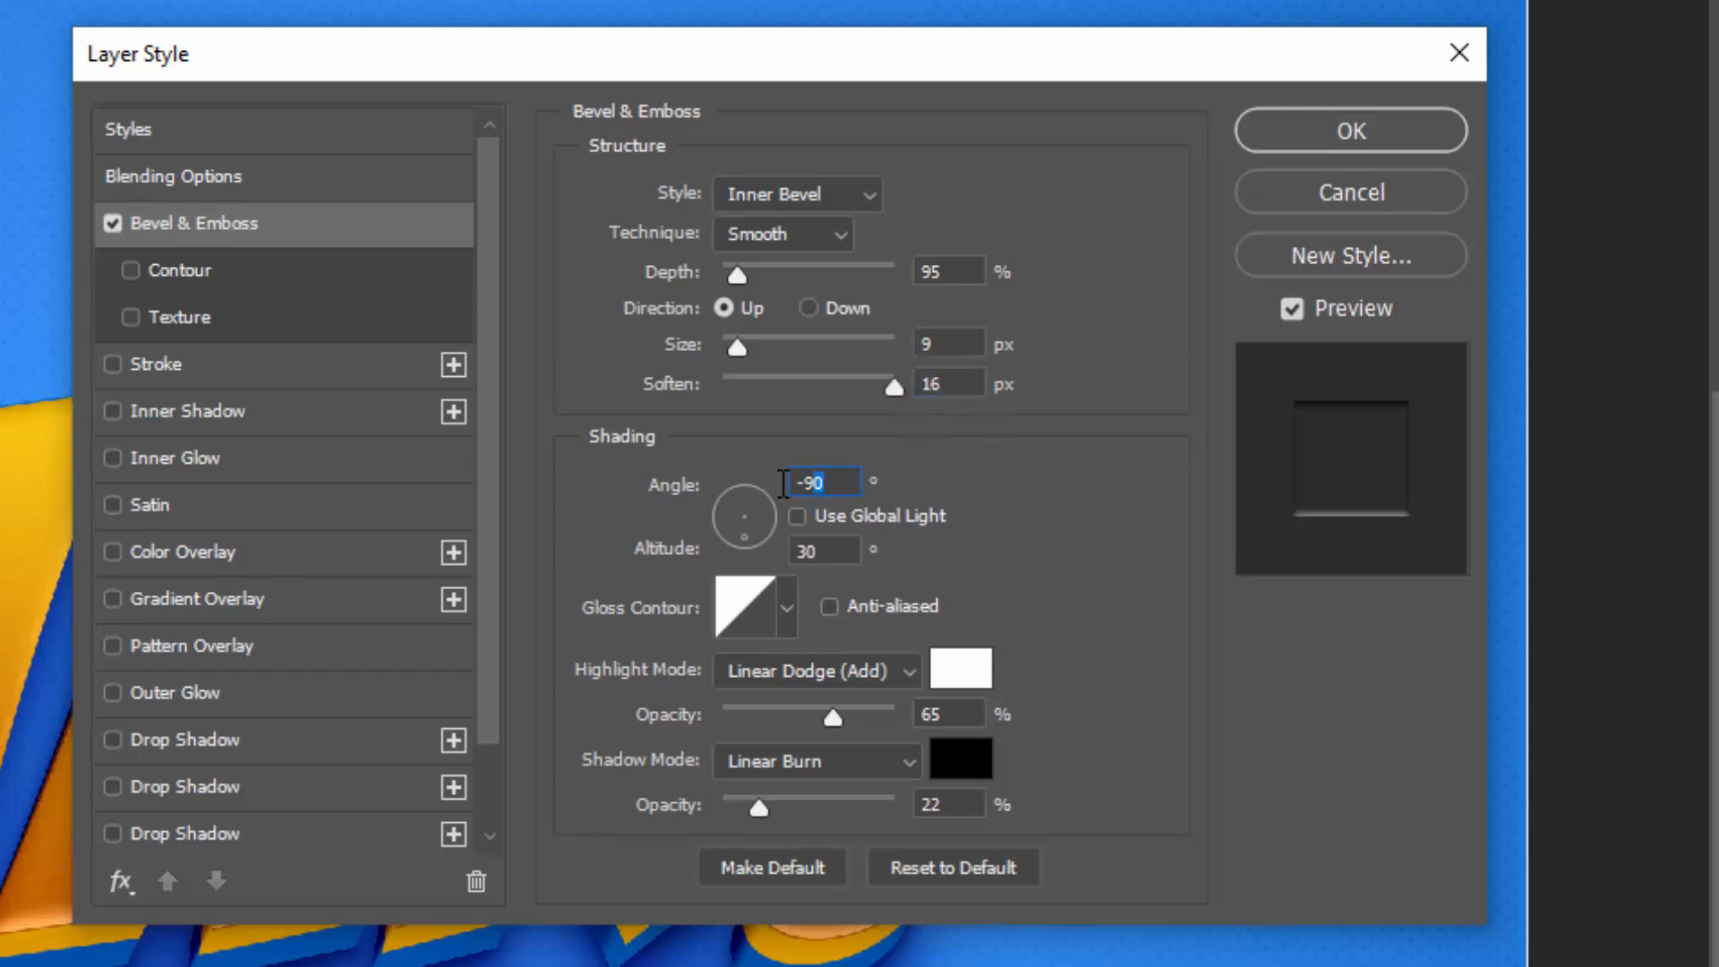
pyautogui.write('90')
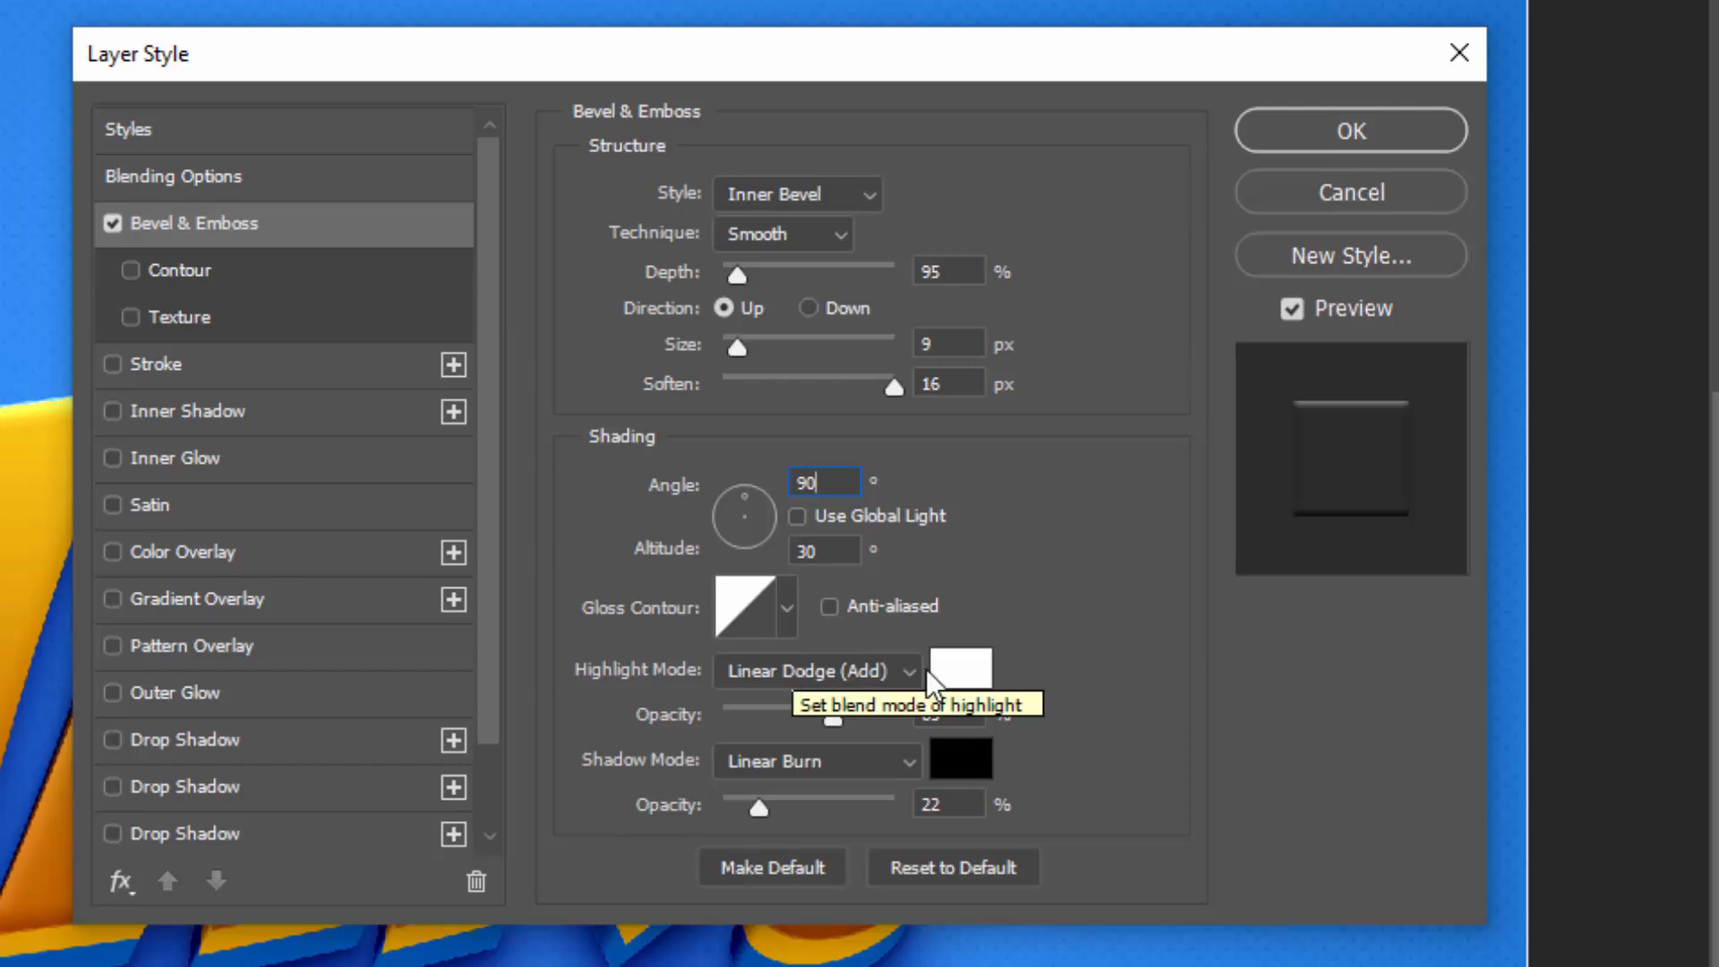
# Set the bevel's highlight opacity to 55% and its shadow opacity to 43%
pyautogui.moveTo(947, 715); pyautogui.dragTo(895, 718)
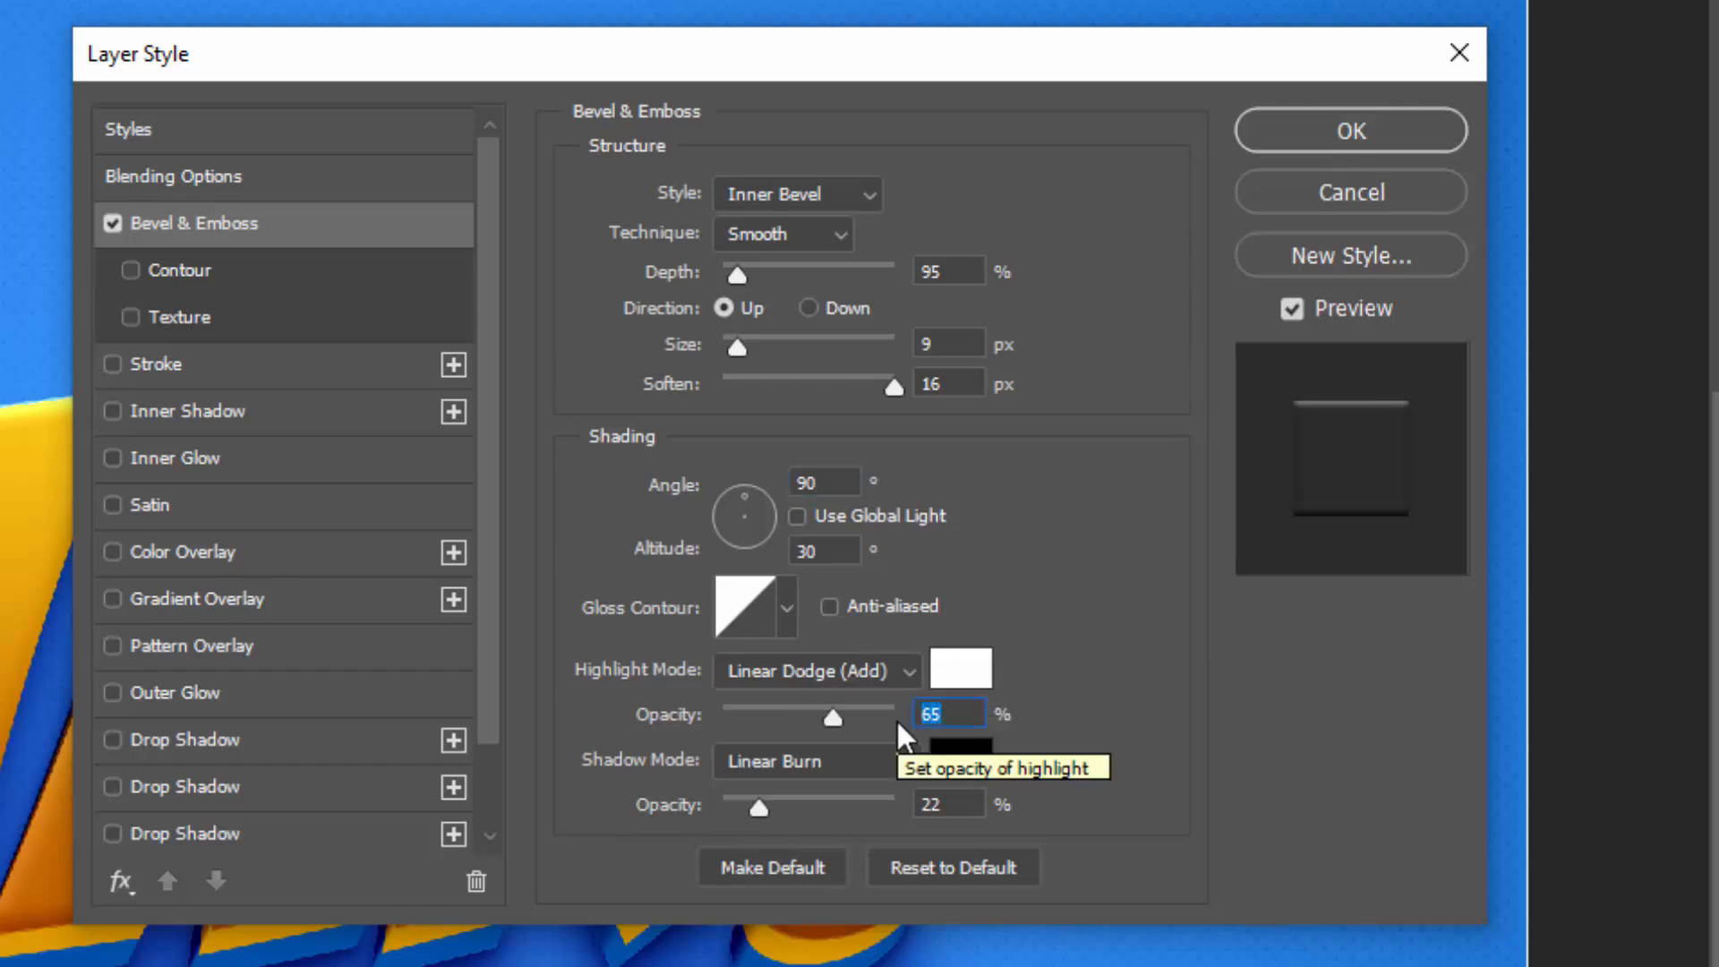
pyautogui.write('55')
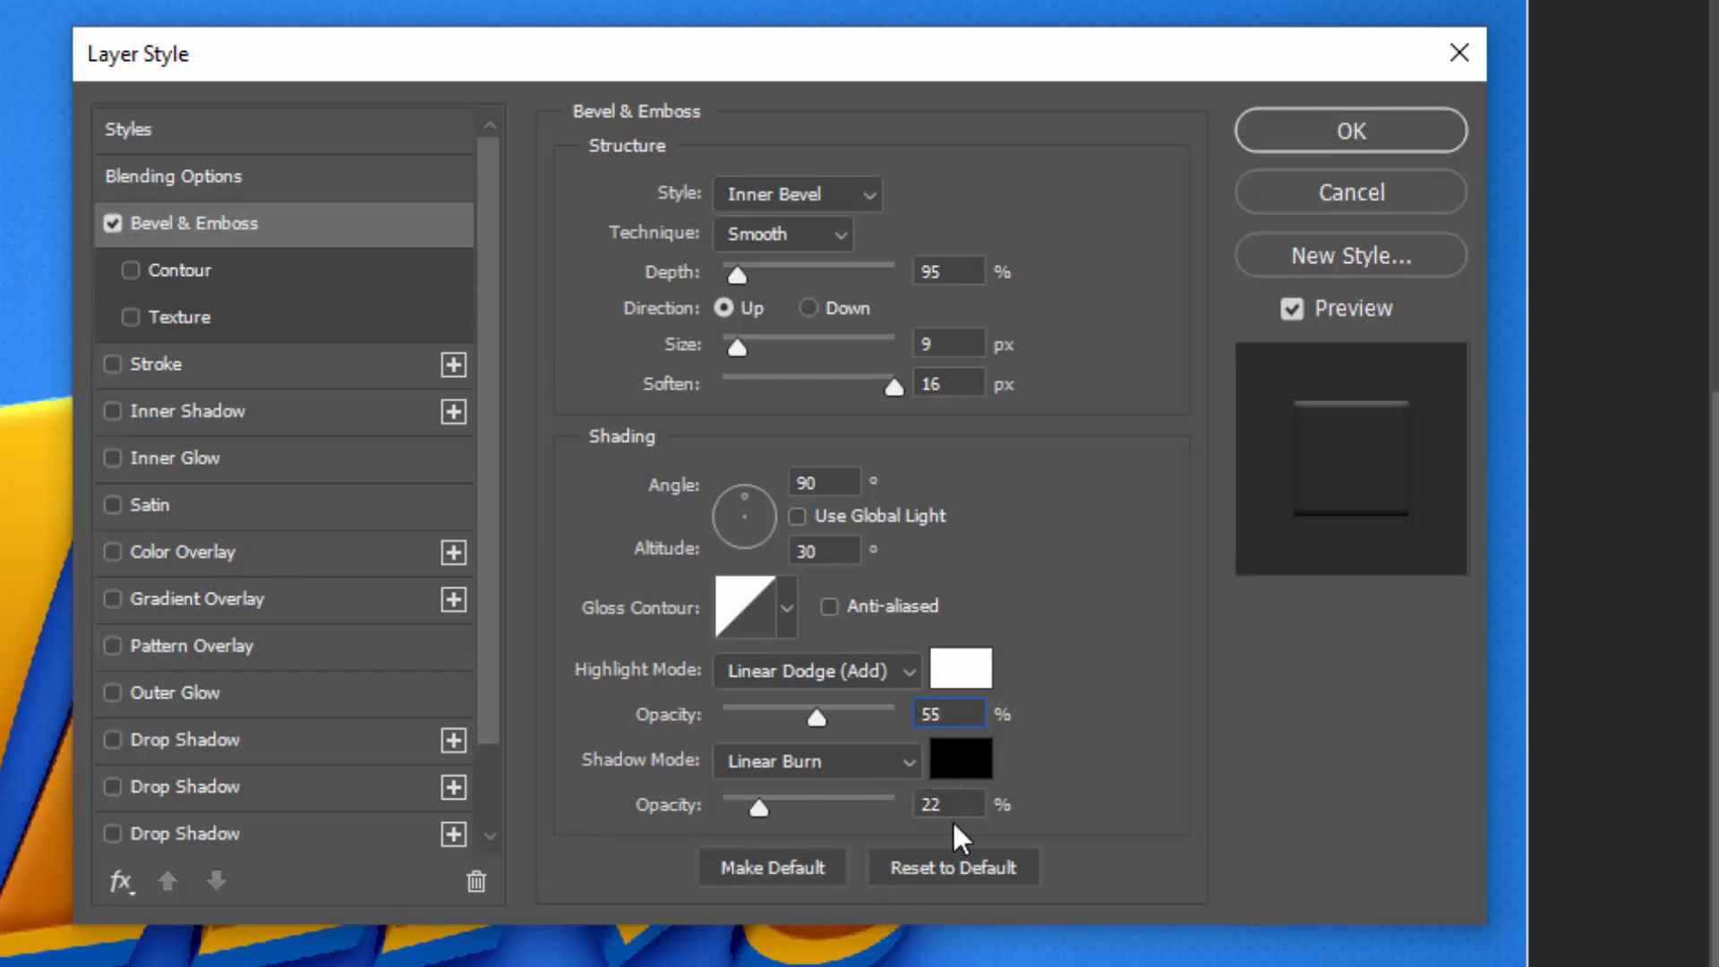
pyautogui.moveTo(951, 808); pyautogui.dragTo(912, 810)
pyautogui.write('40')
pyautogui.press('BackSpace')
pyautogui.write('3')
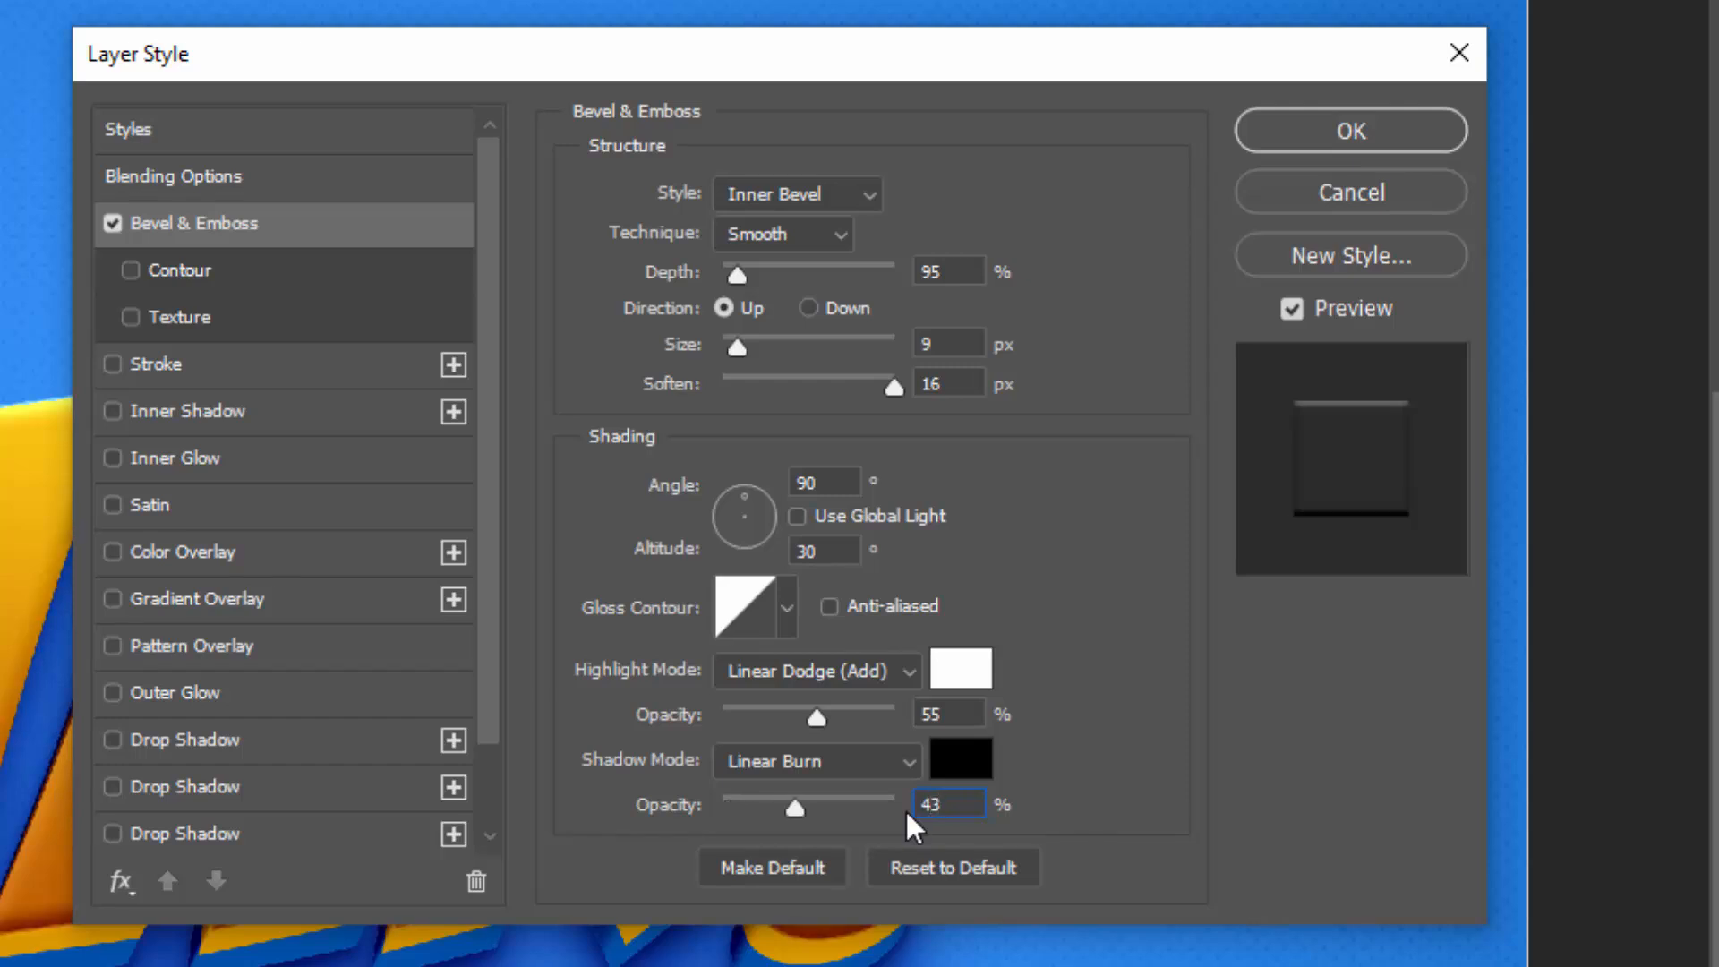
# Enable Contour for the bevel and add a Stroke with a size of 5 px to WAR! copy 23
pyautogui.click(181, 270)
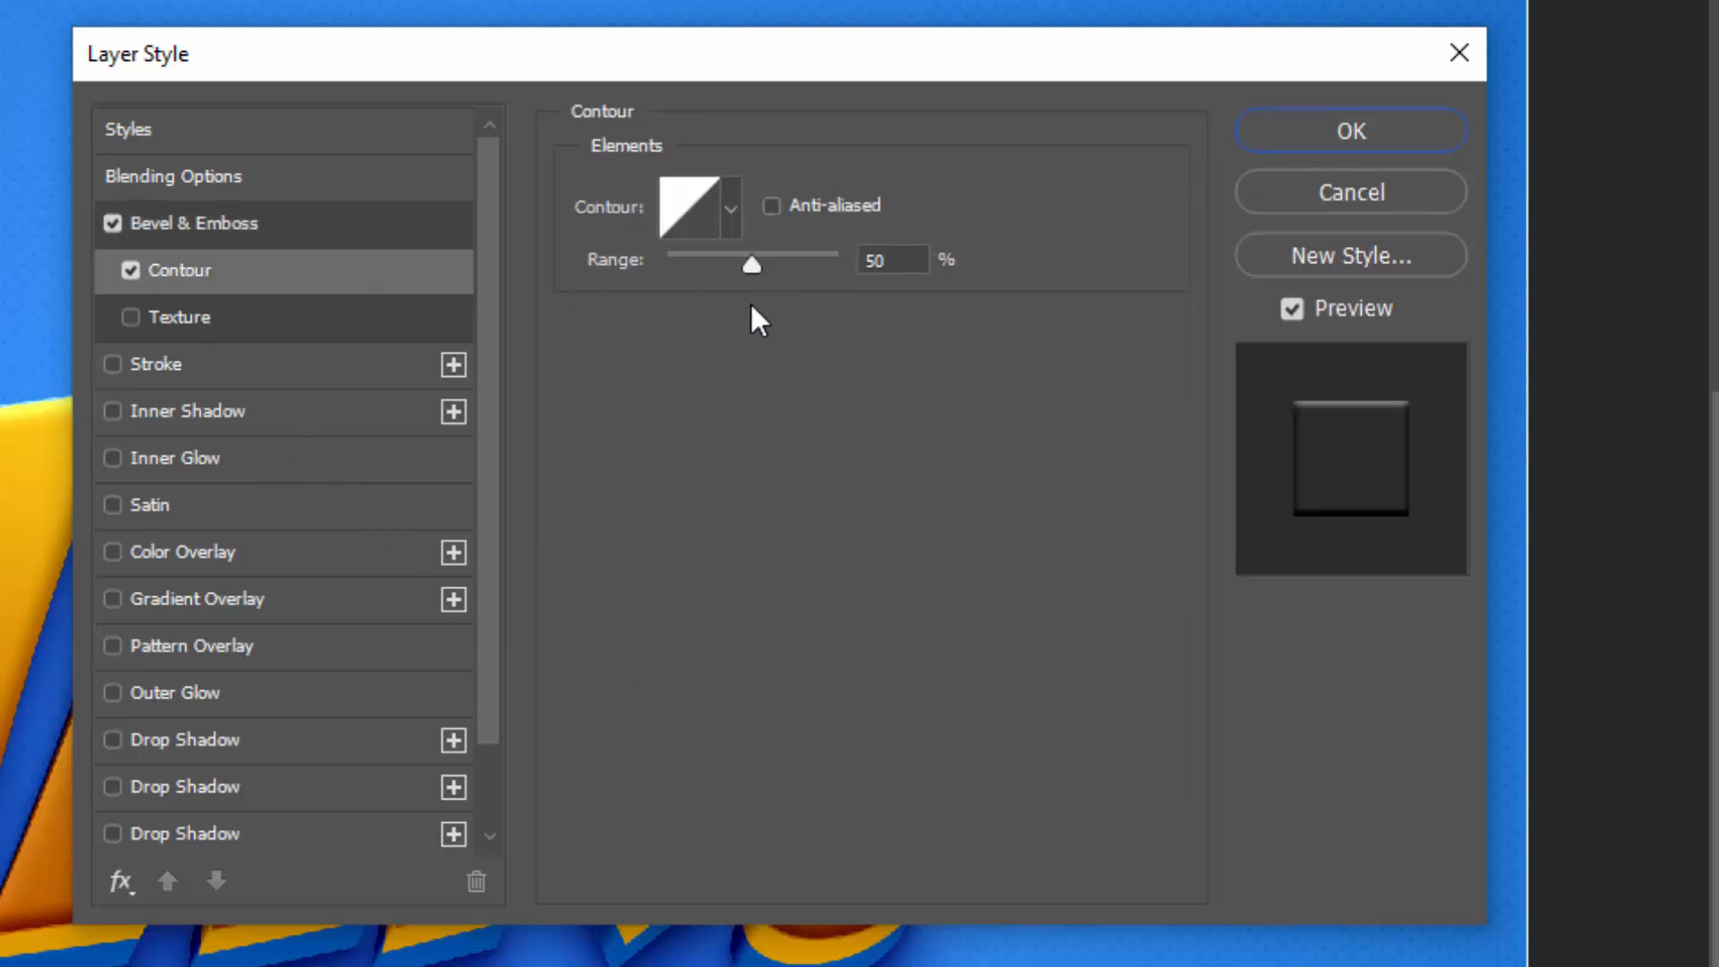
pyautogui.click(194, 374)
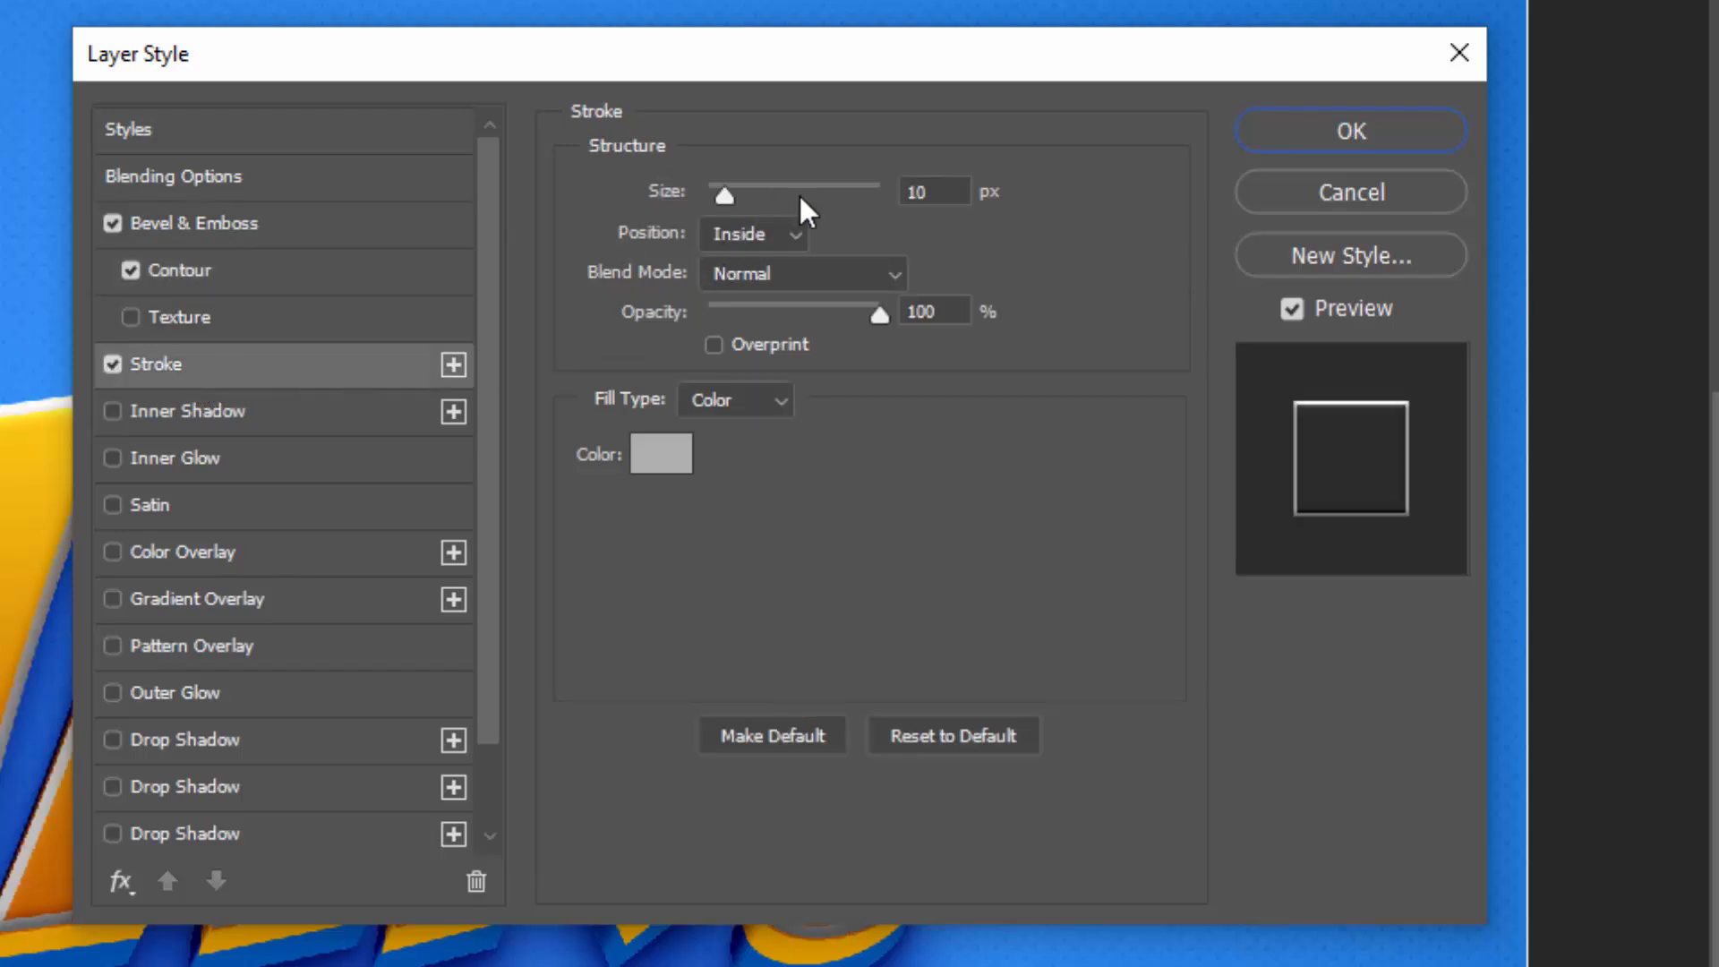
pyautogui.click(947, 191)
pyautogui.write('5')
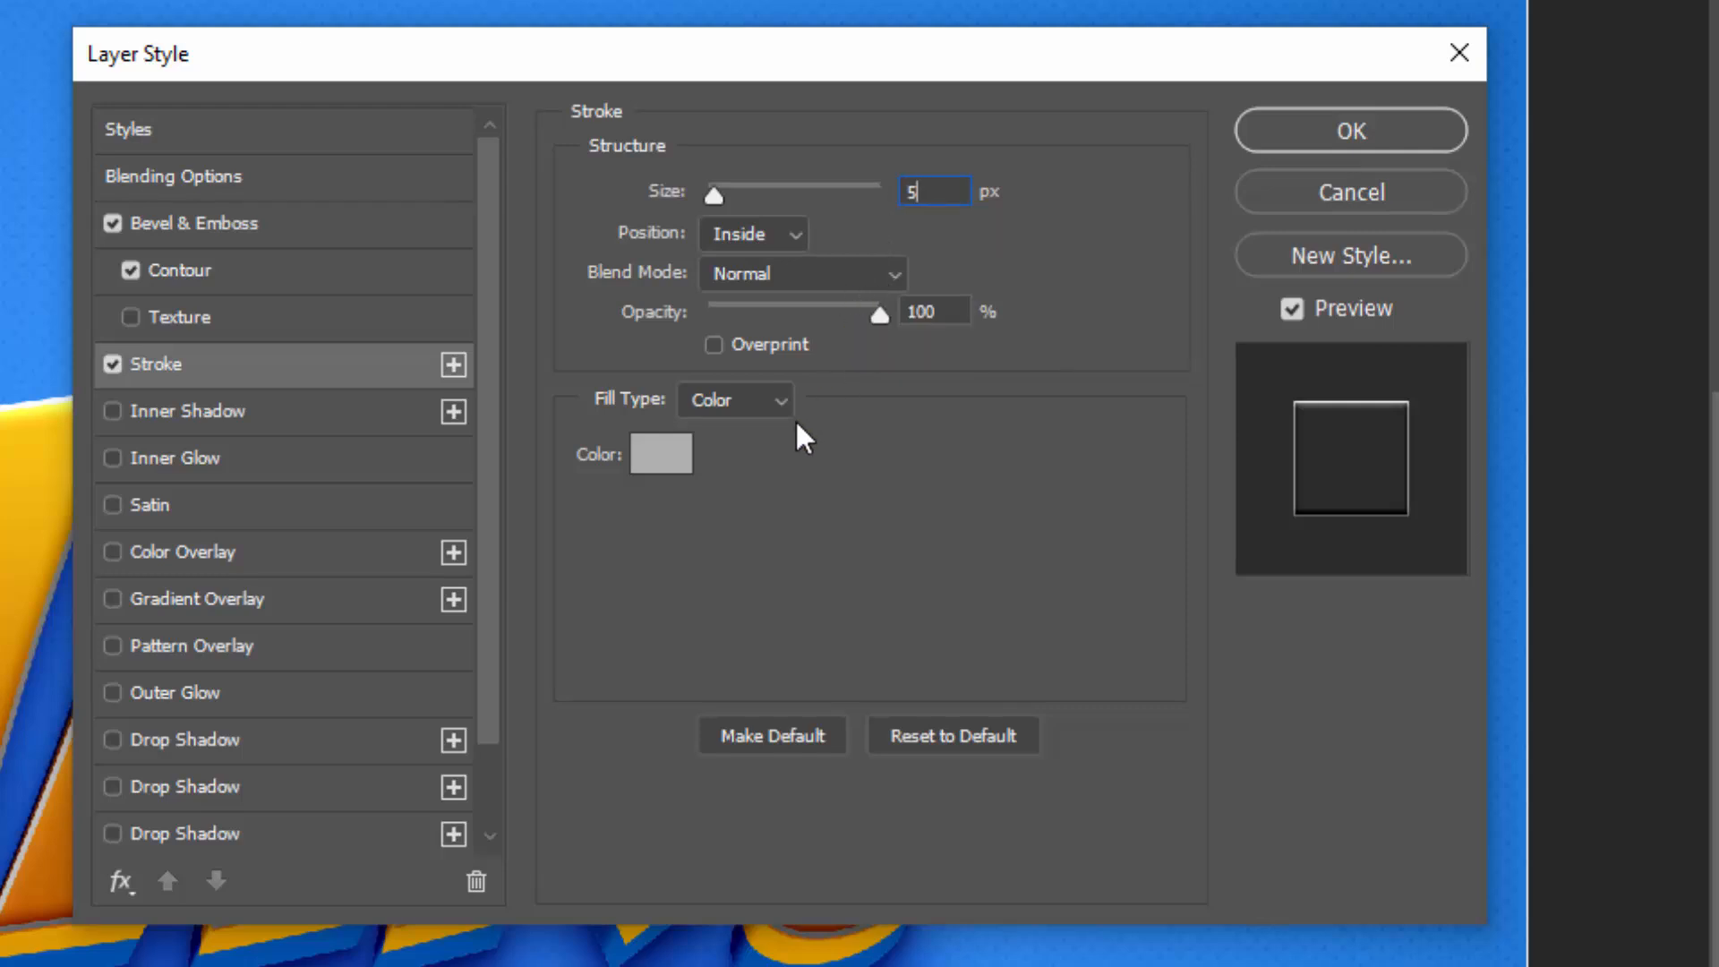
# Set the stroke color of WAR! copy 23 to #fdcf33, apply the layer style and collapse the layer's effects list
pyautogui.click(660, 456)
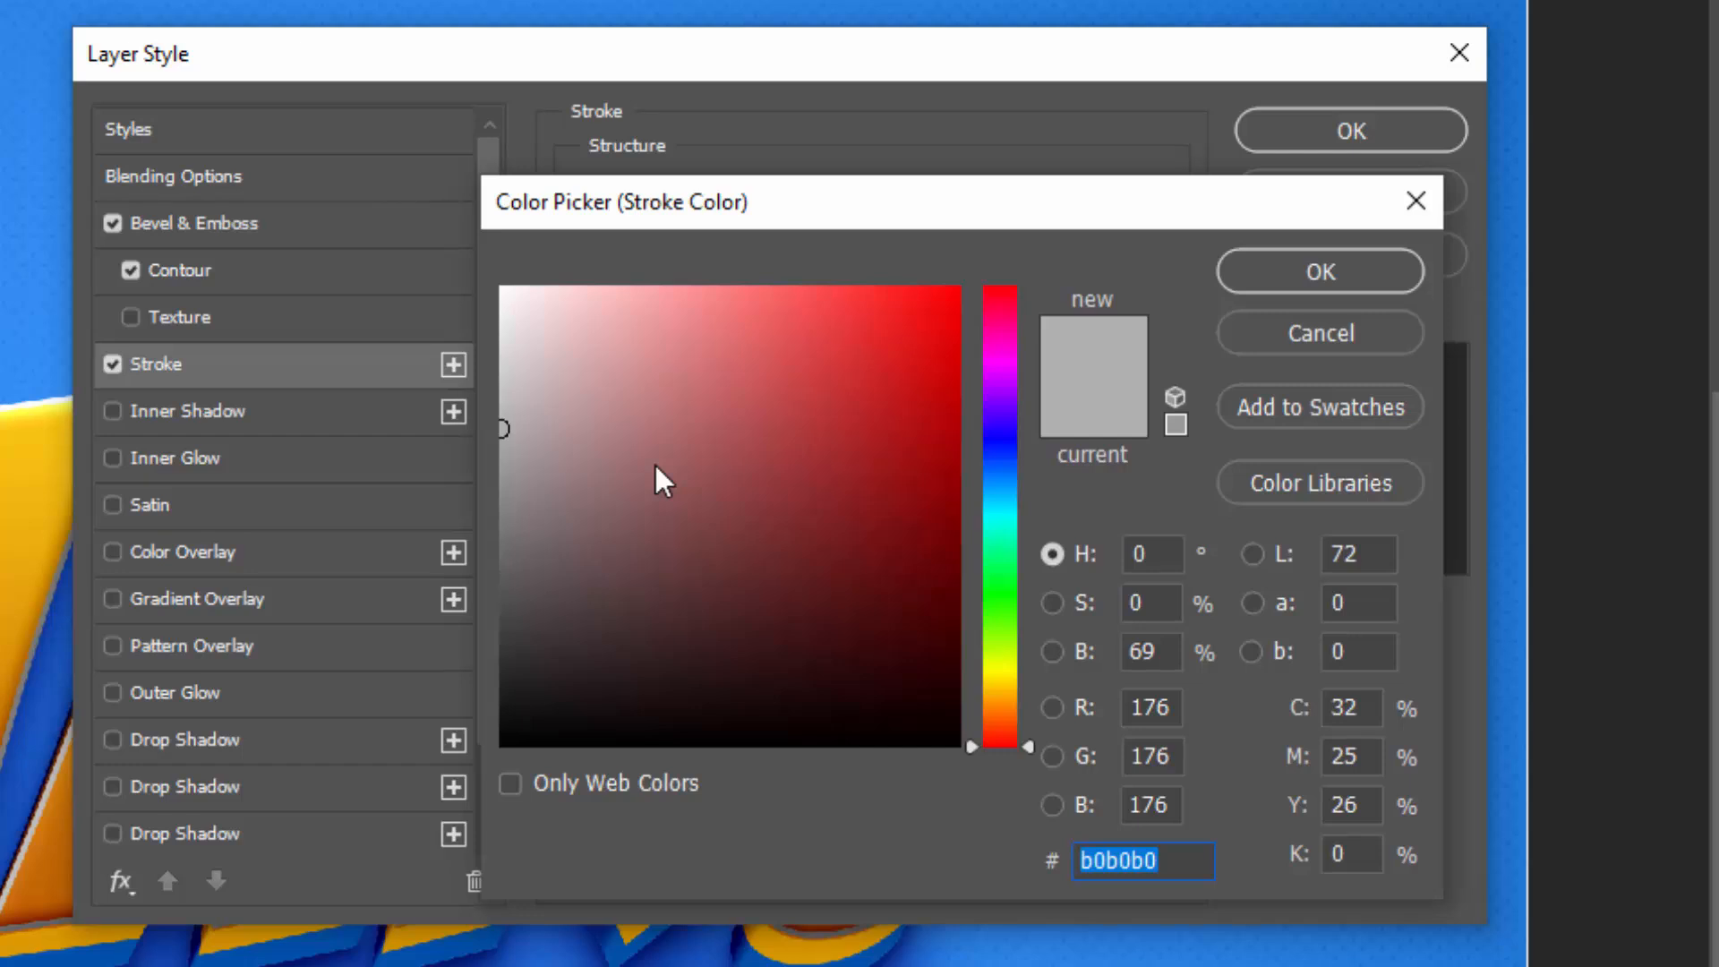
pyautogui.write('fd')
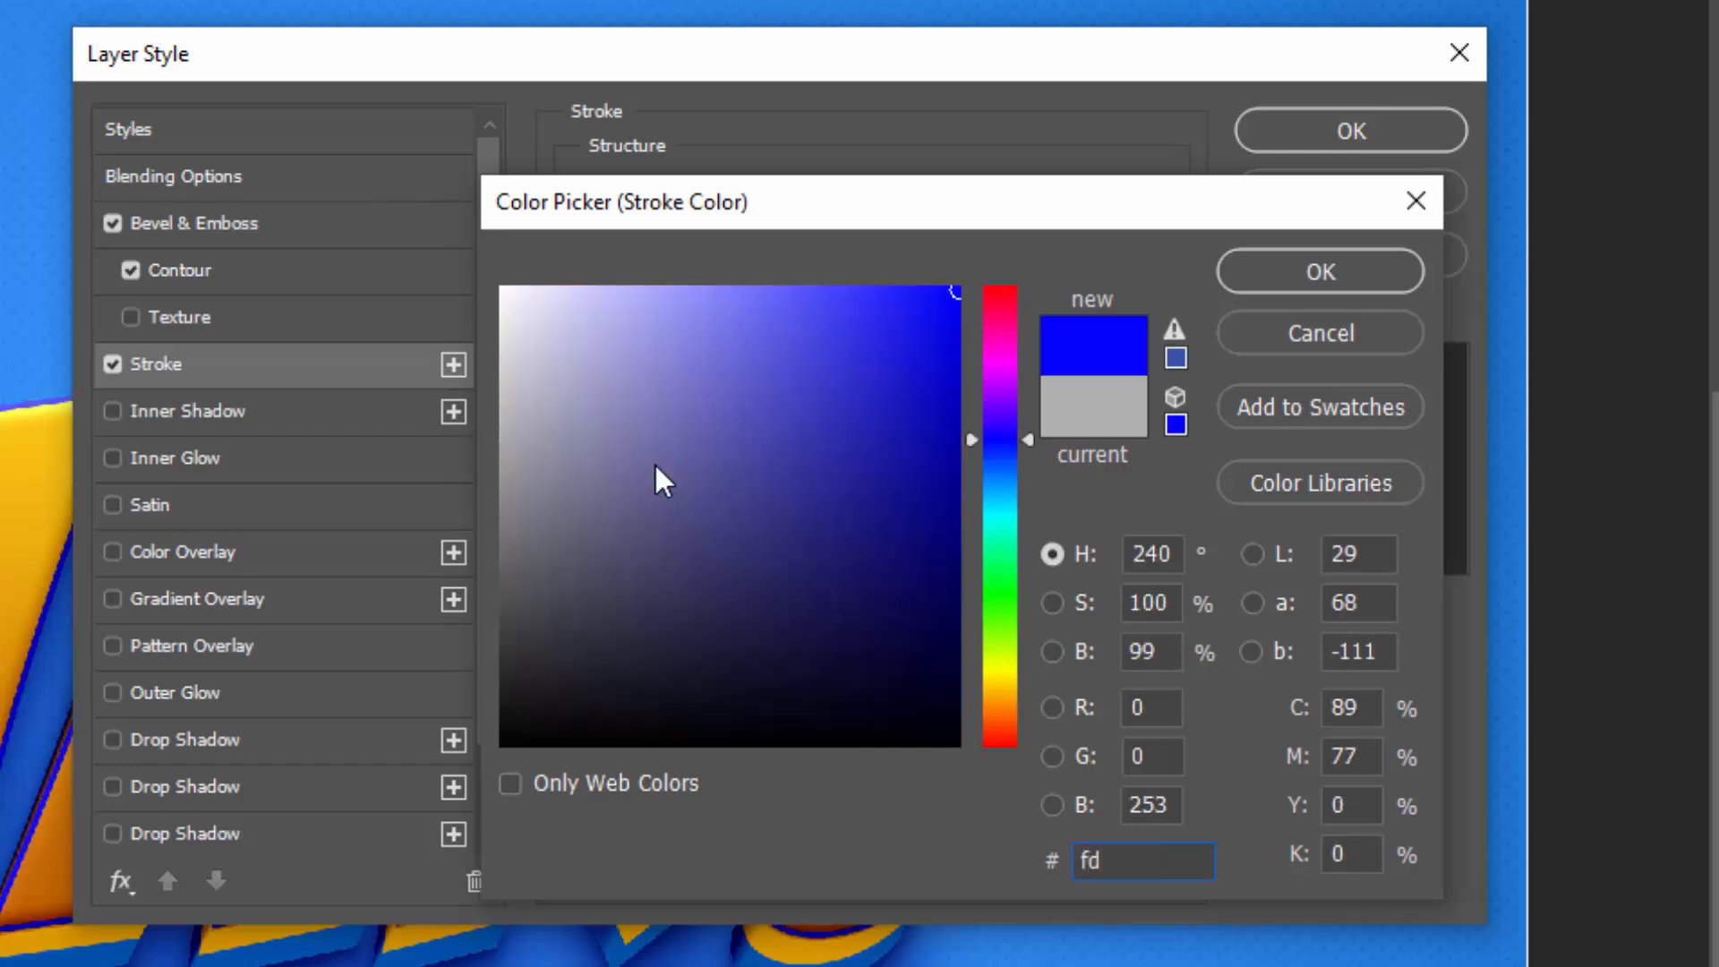
pyautogui.write('cf')
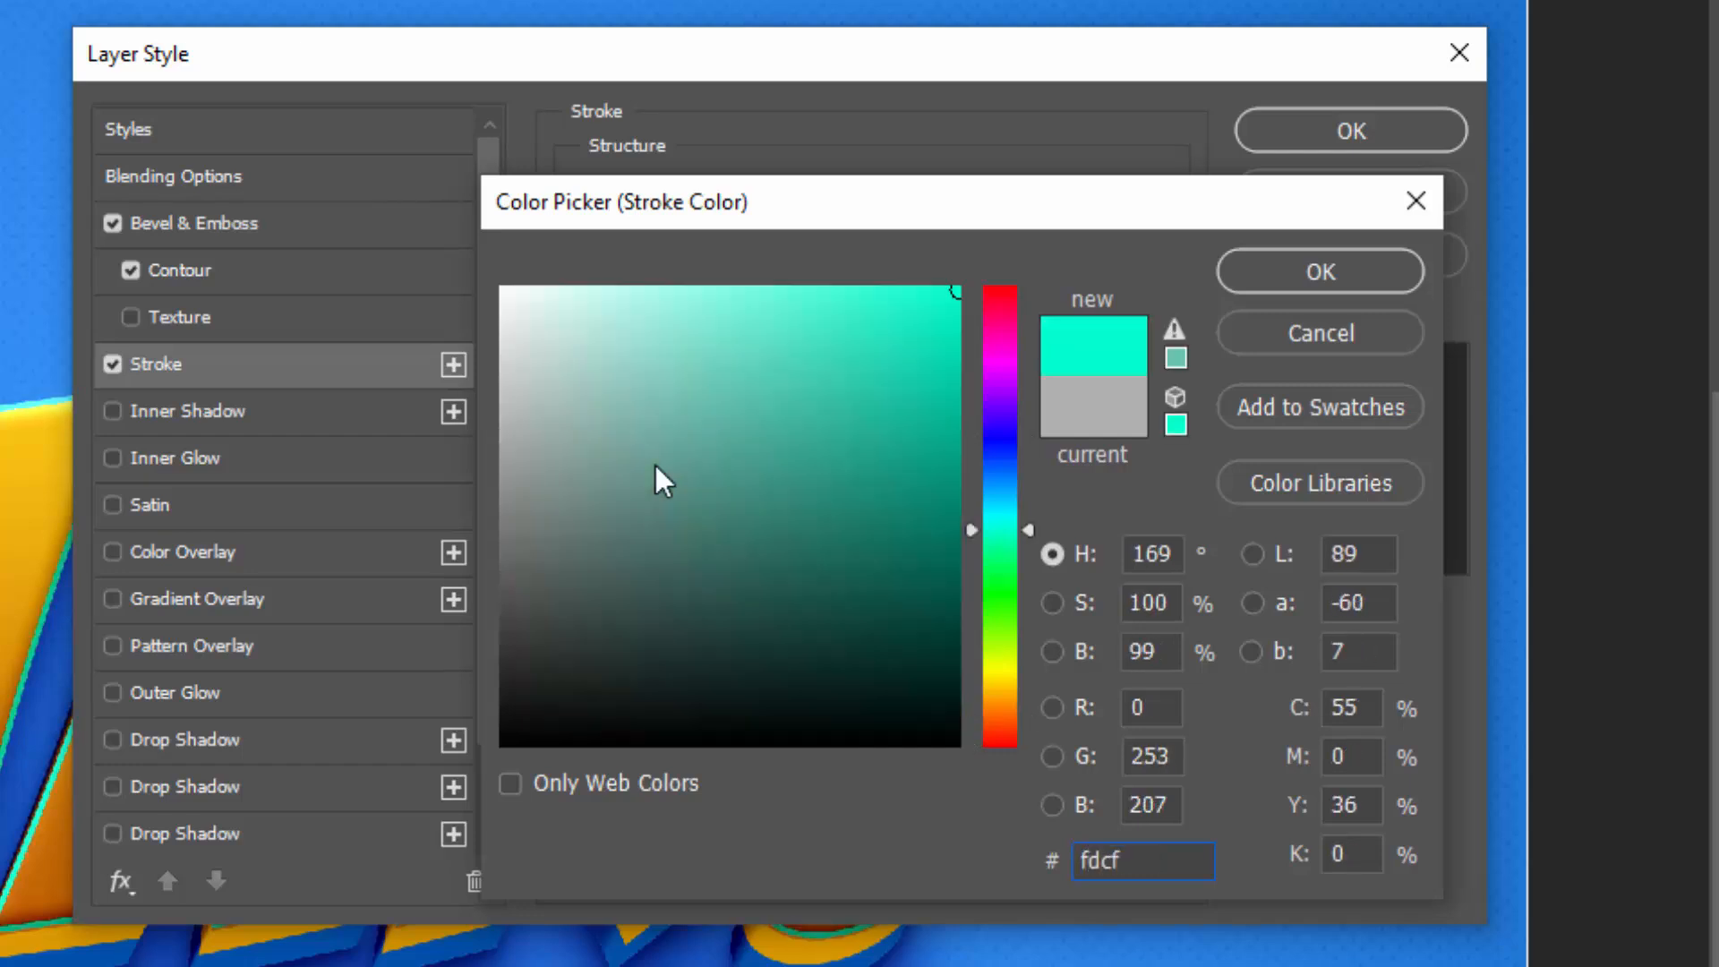
pyautogui.write('33')
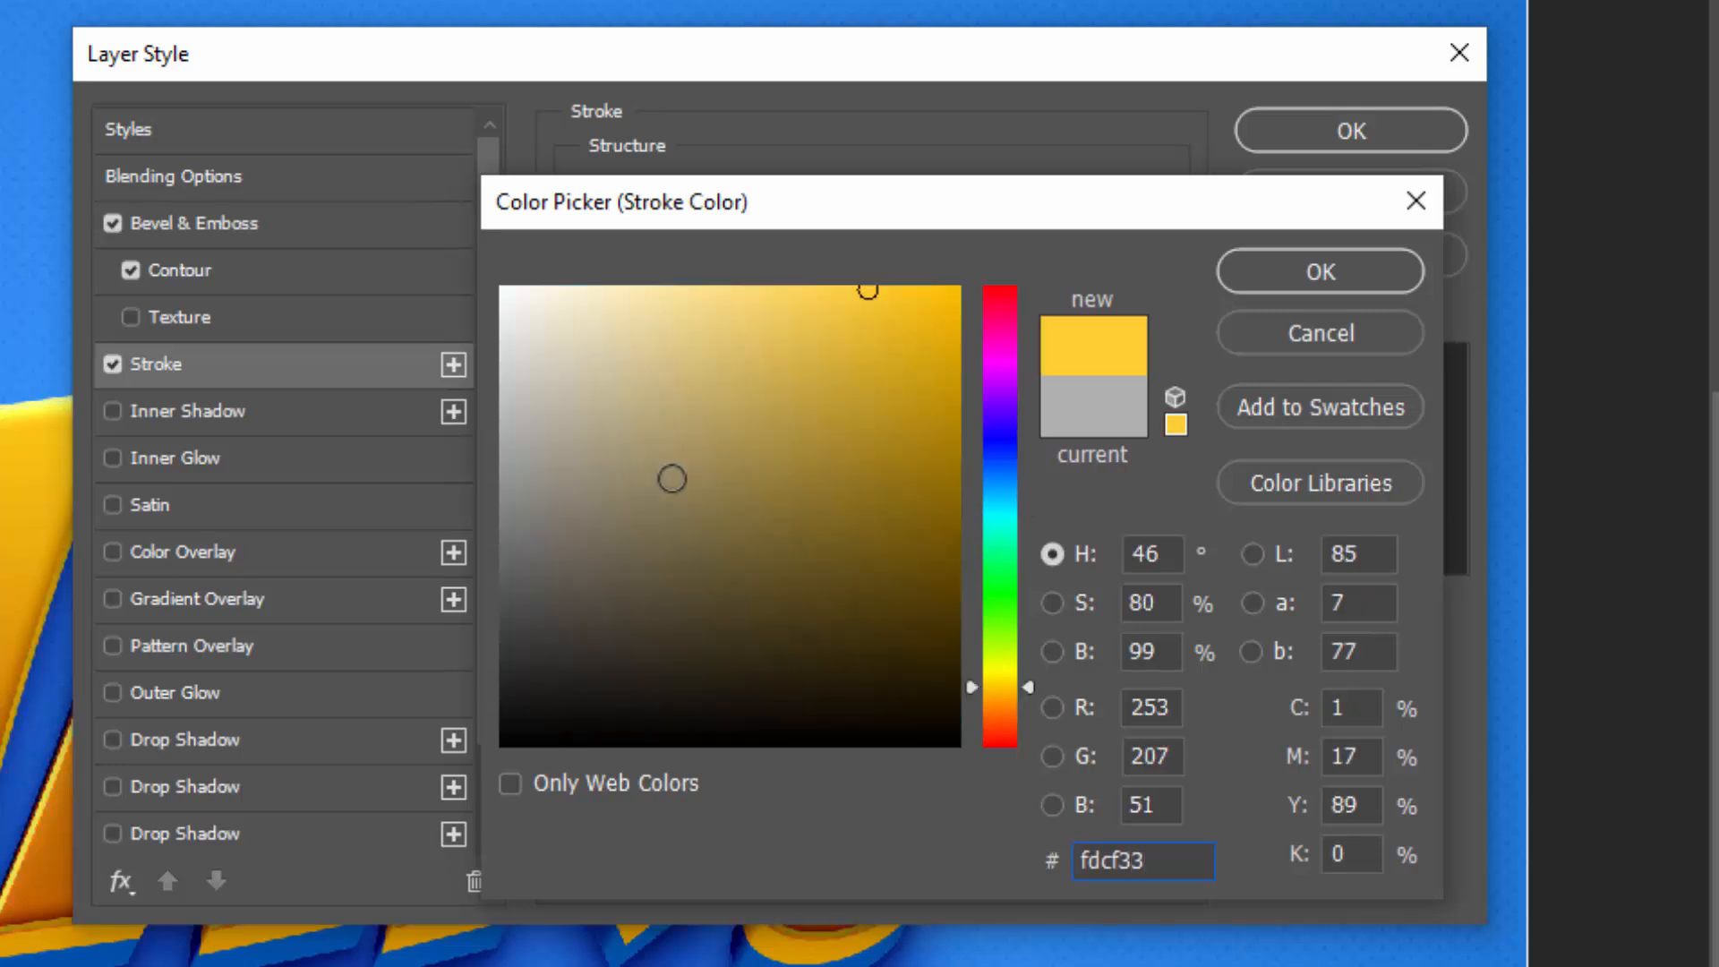
pyautogui.click(1354, 269)
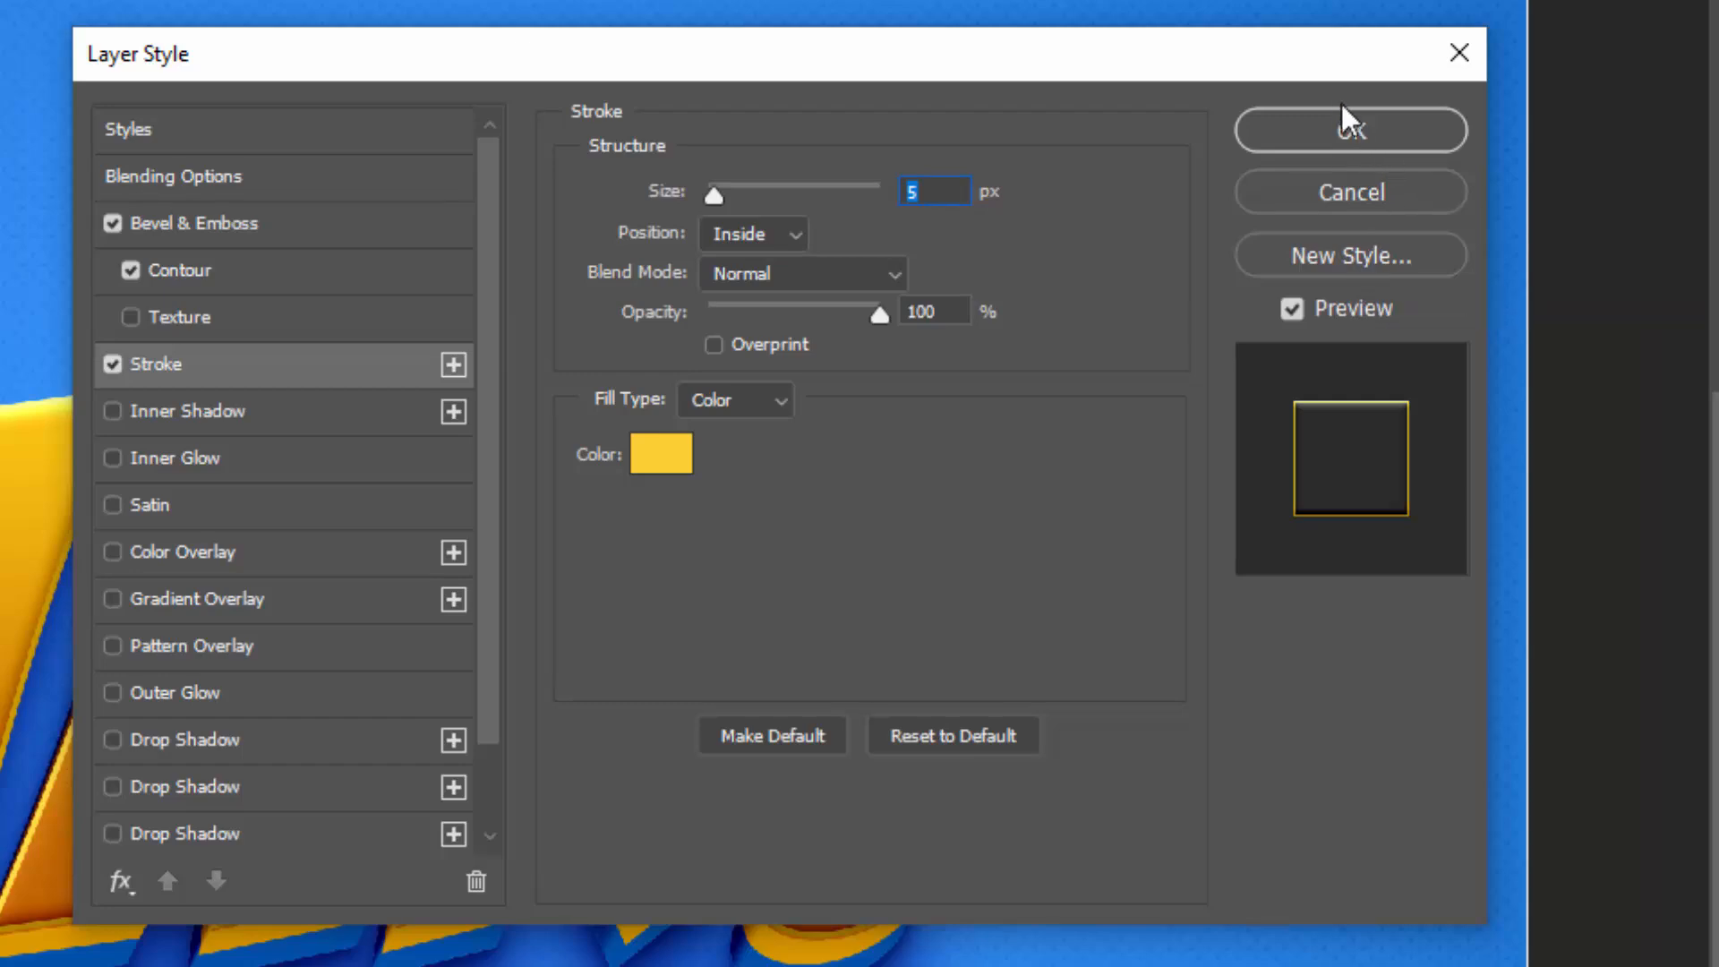
pyautogui.click(1345, 132)
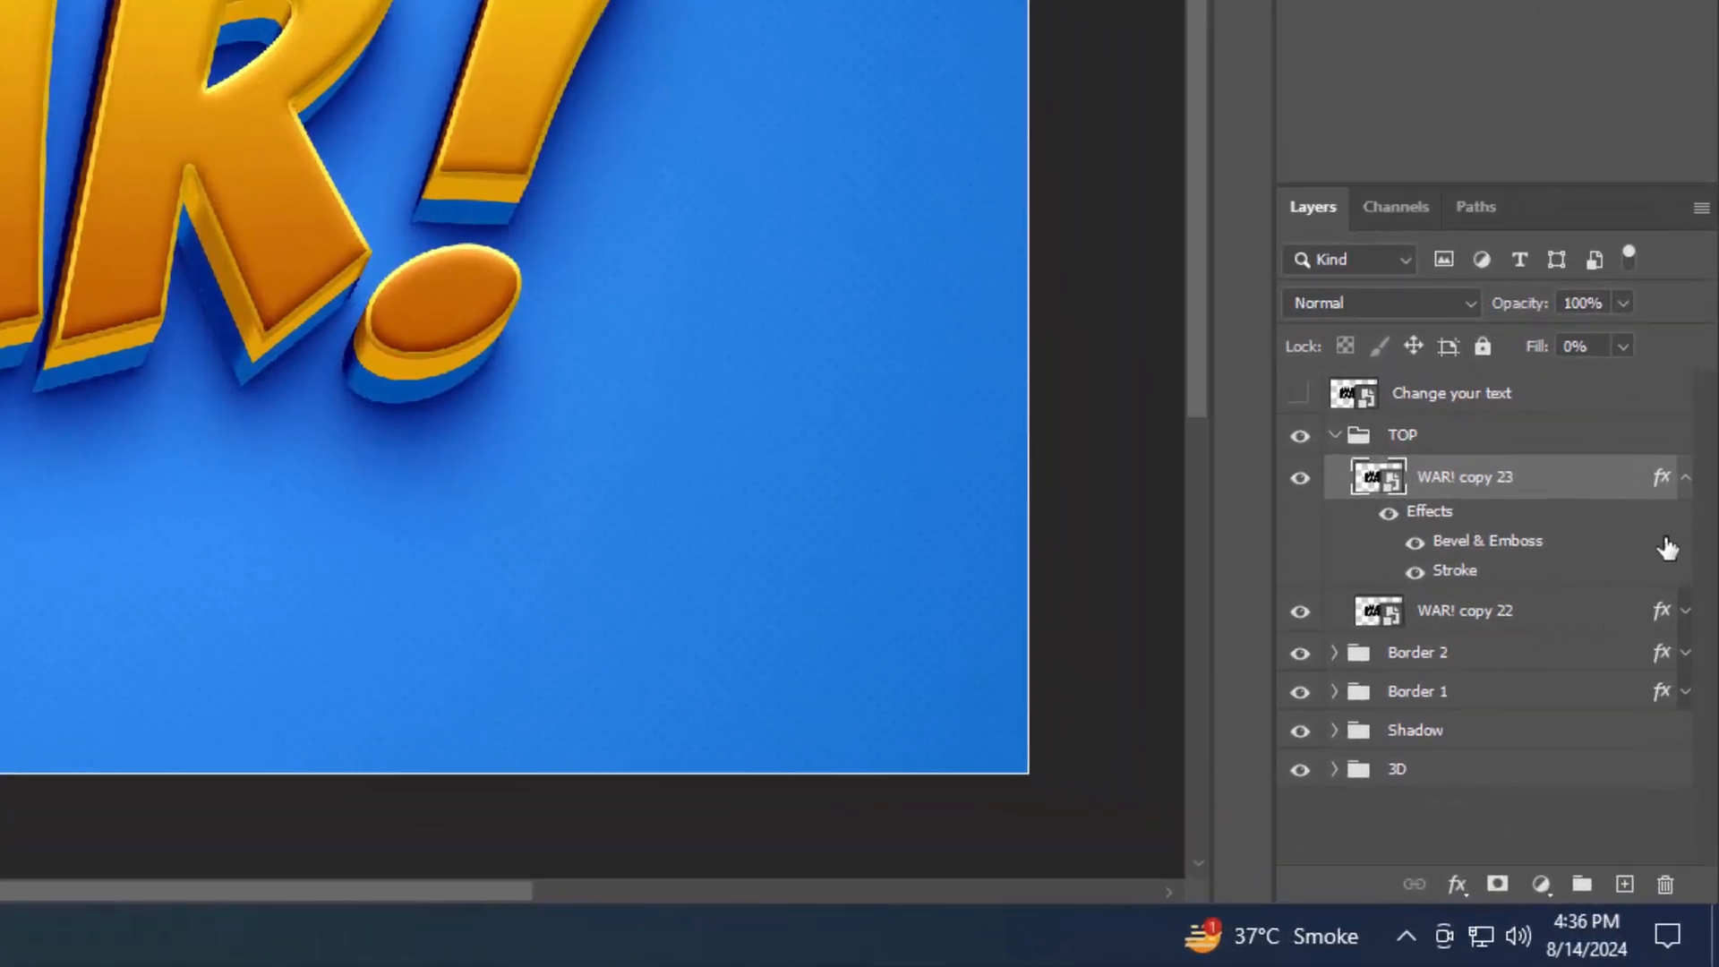
pyautogui.click(1686, 482)
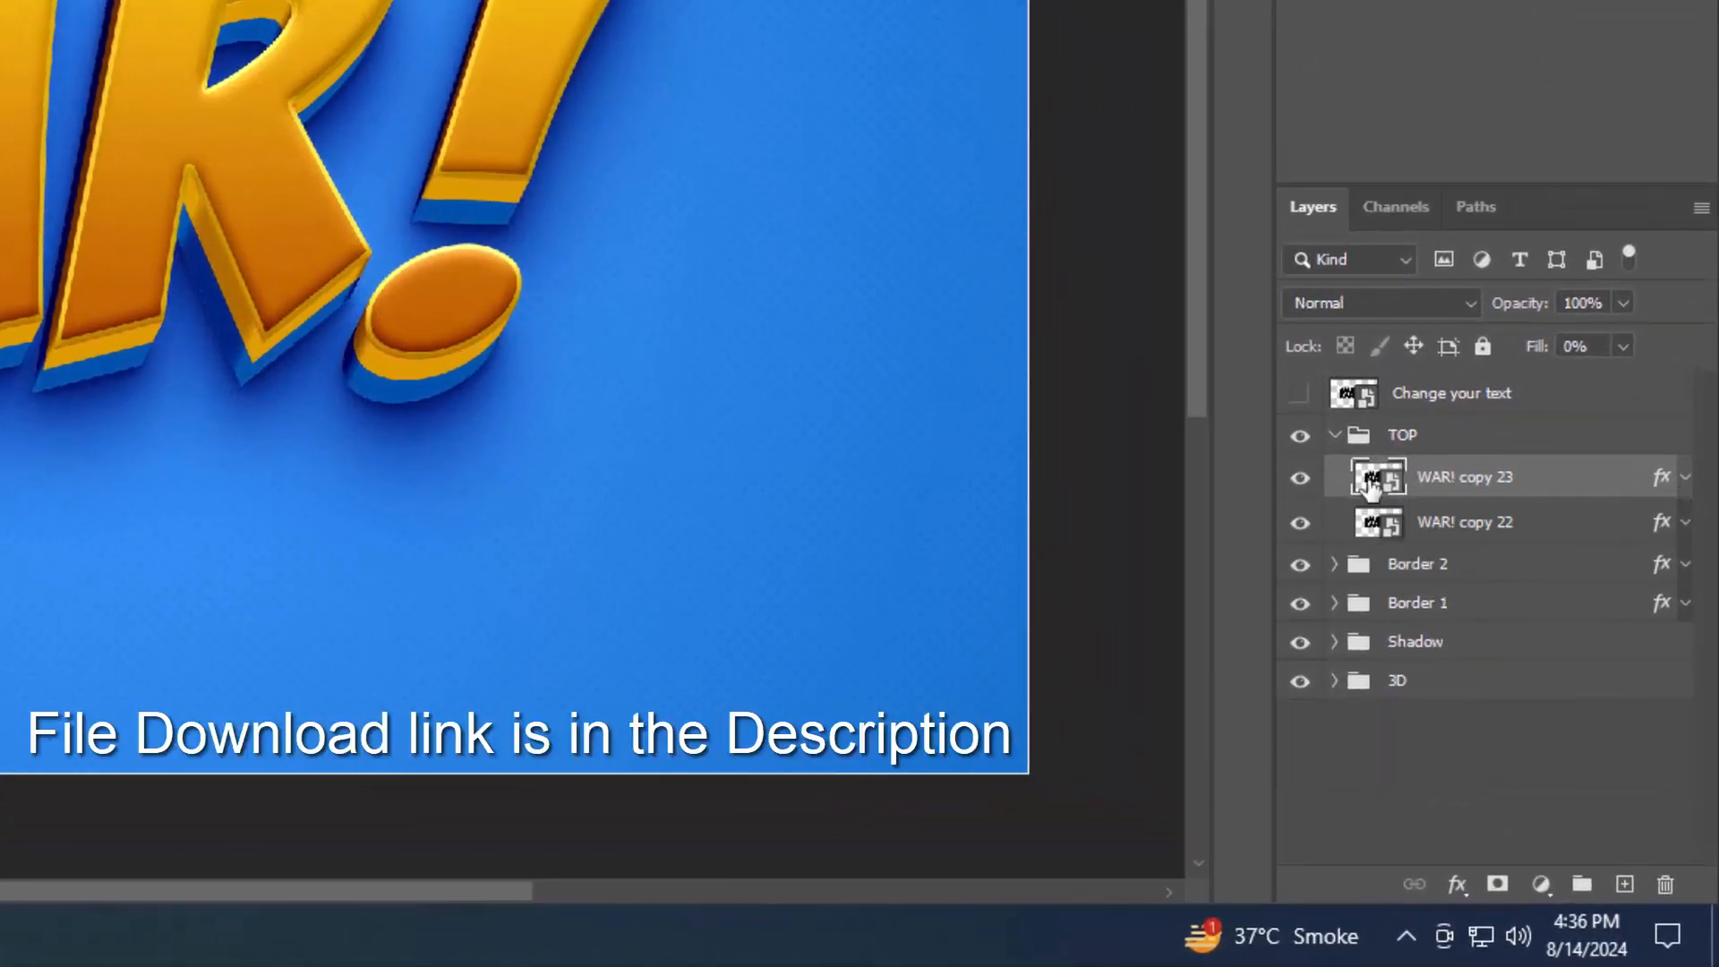
# Make the Change your text layer visible and replace the text inside its smart object with SOFT
pyautogui.click(1301, 396)
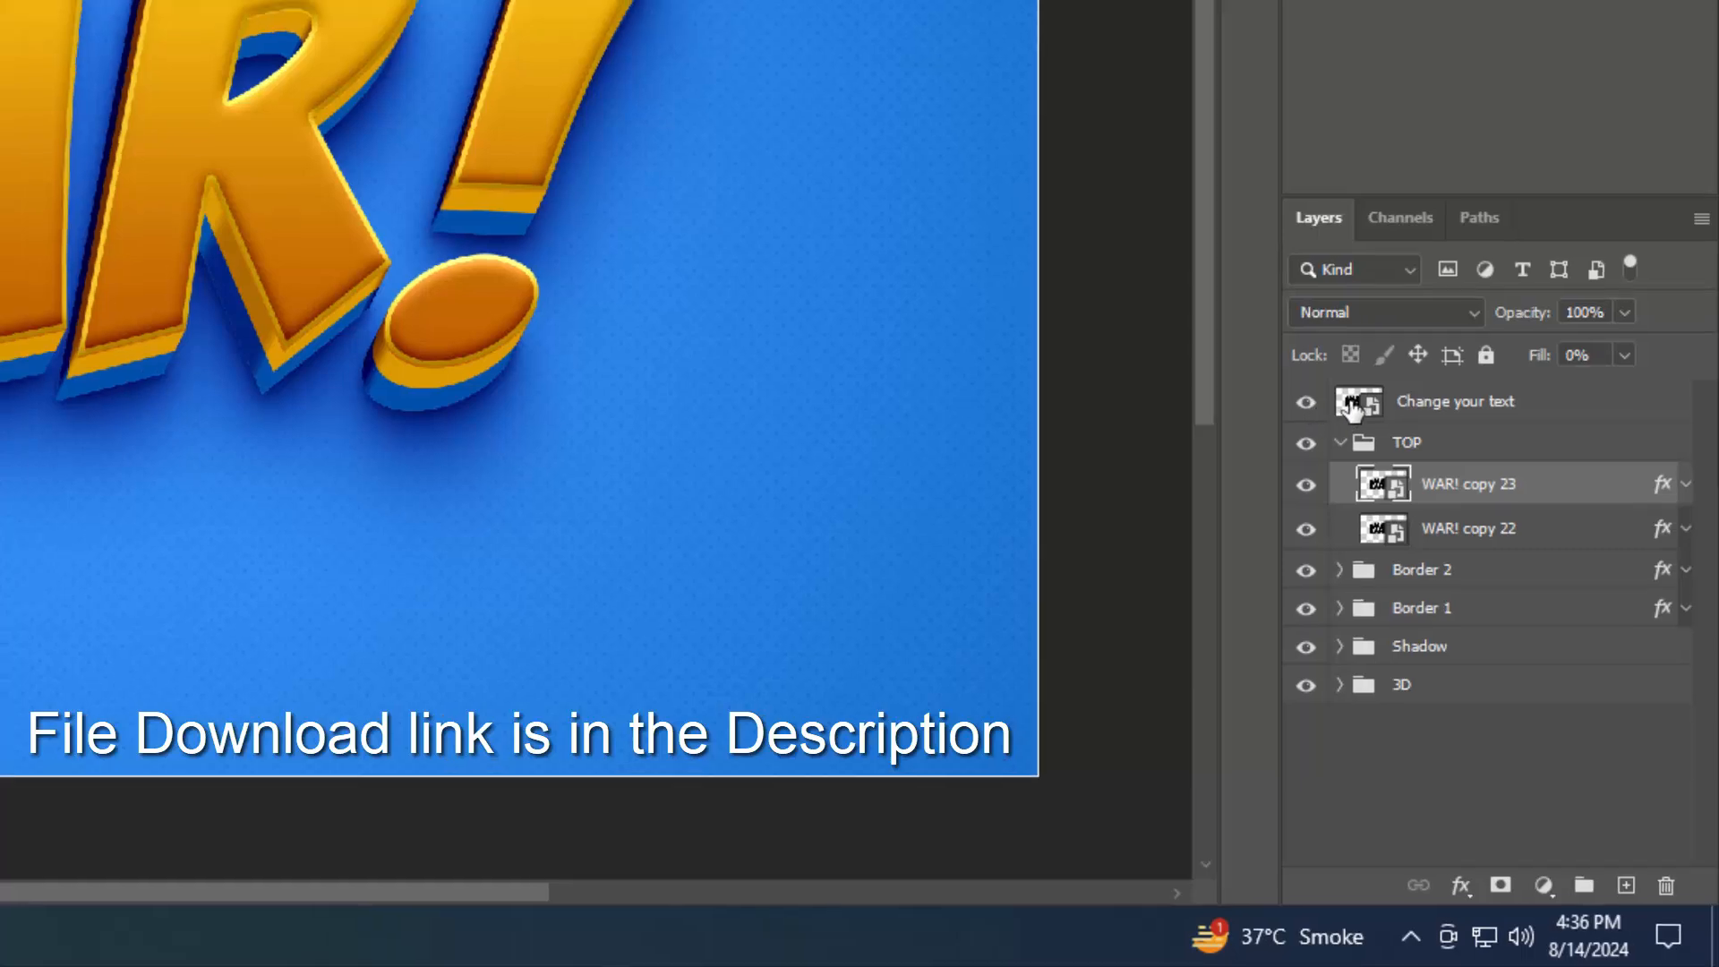
pyautogui.doubleClick(1354, 403)
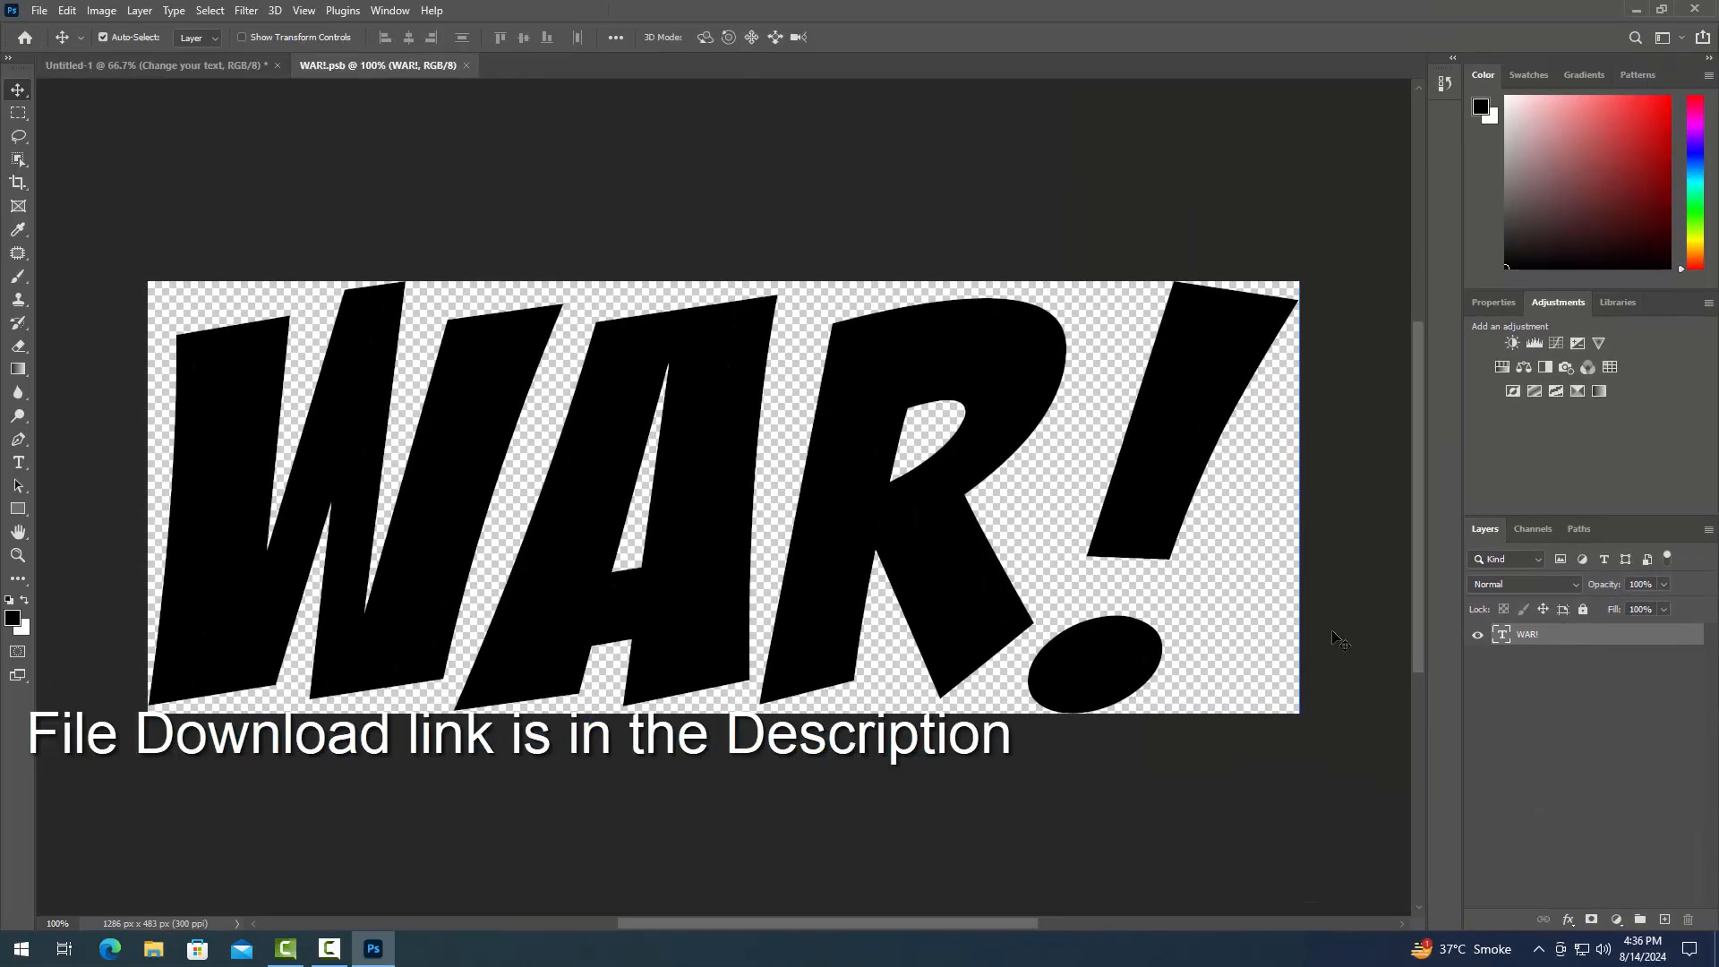
pyautogui.doubleClick(790, 551)
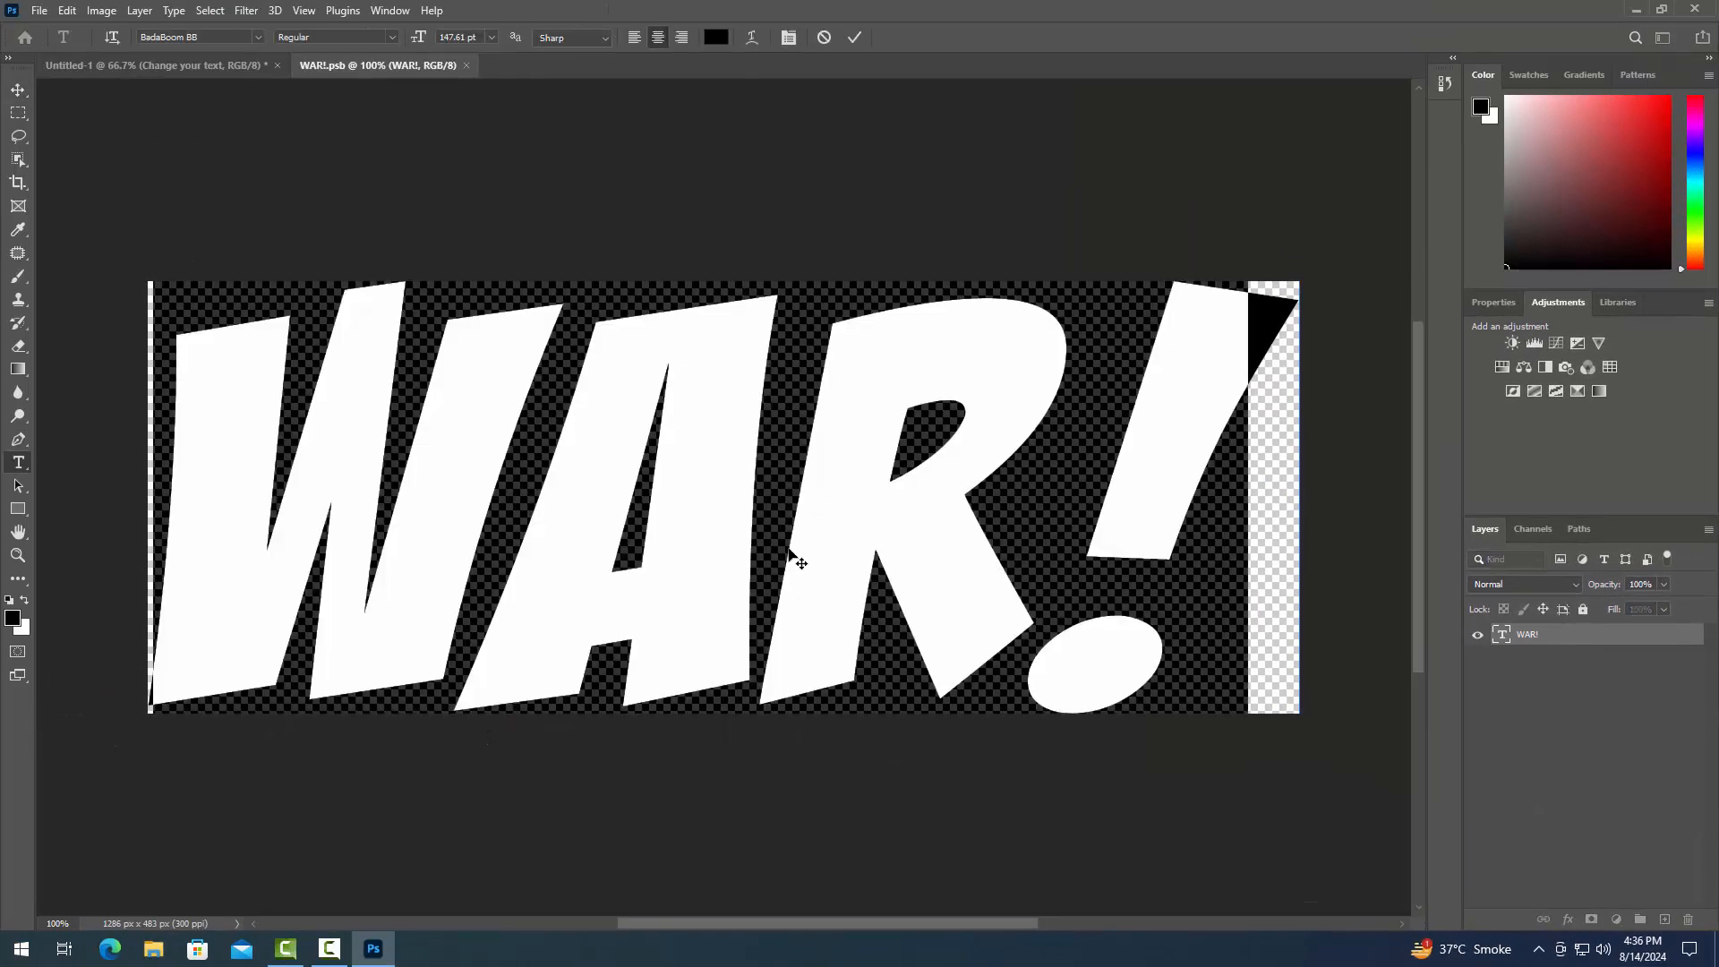
pyautogui.write('SO')
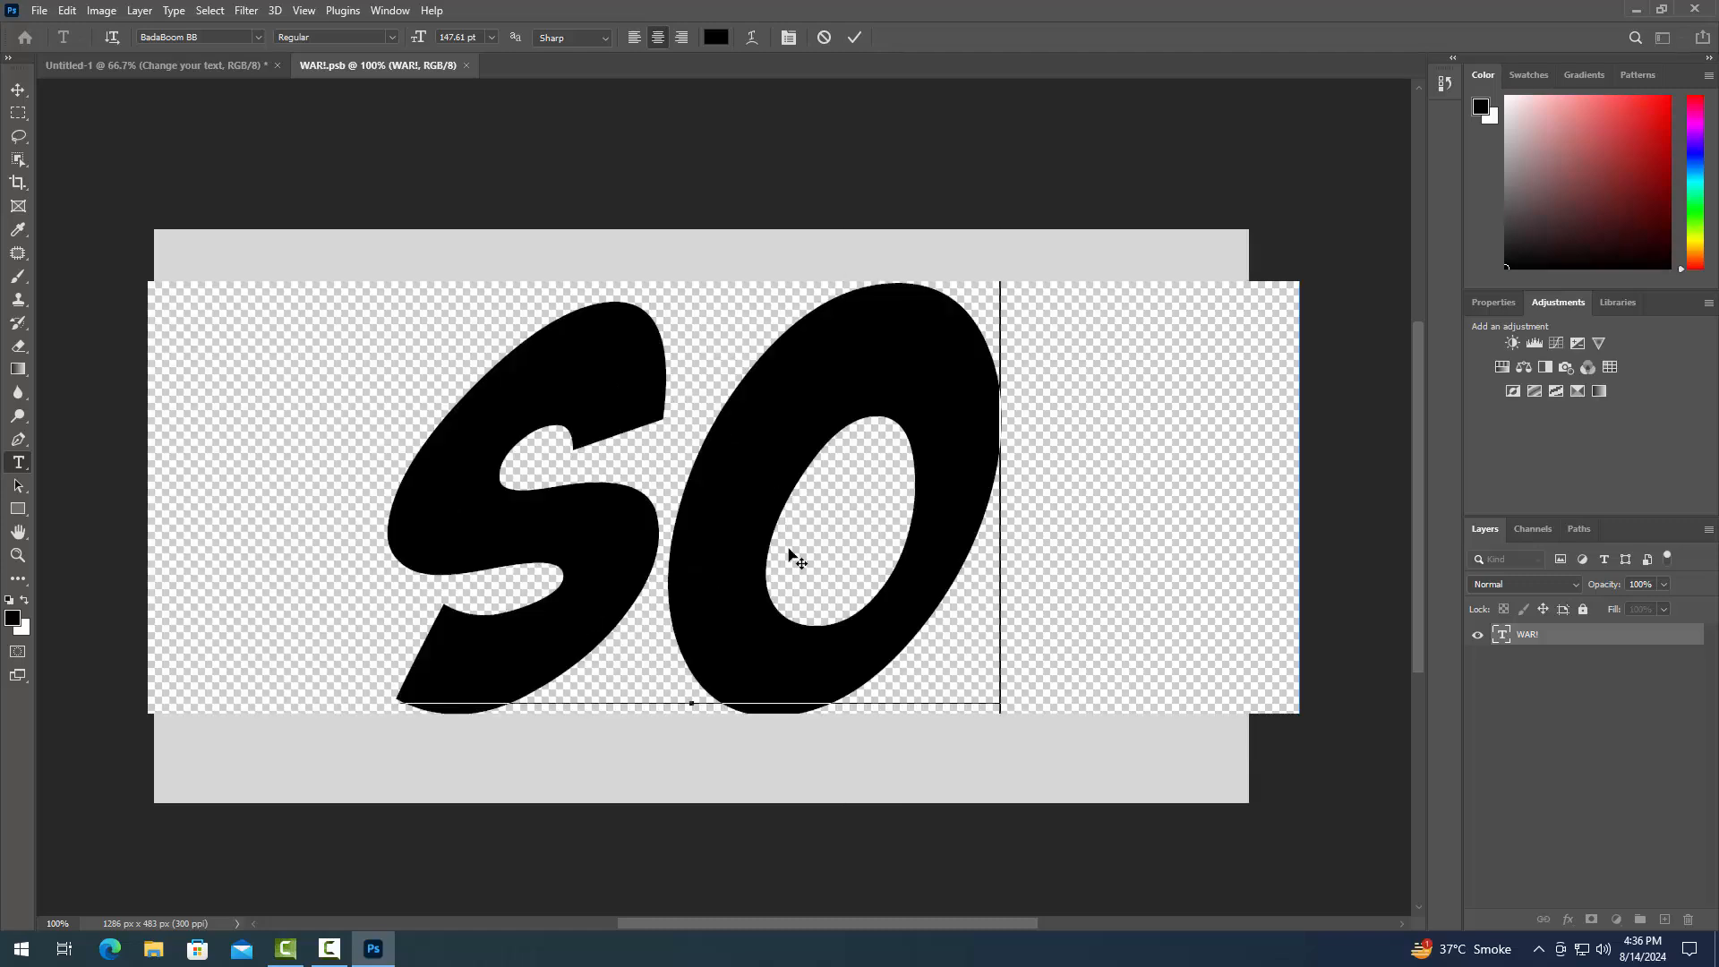
pyautogui.write('FT')
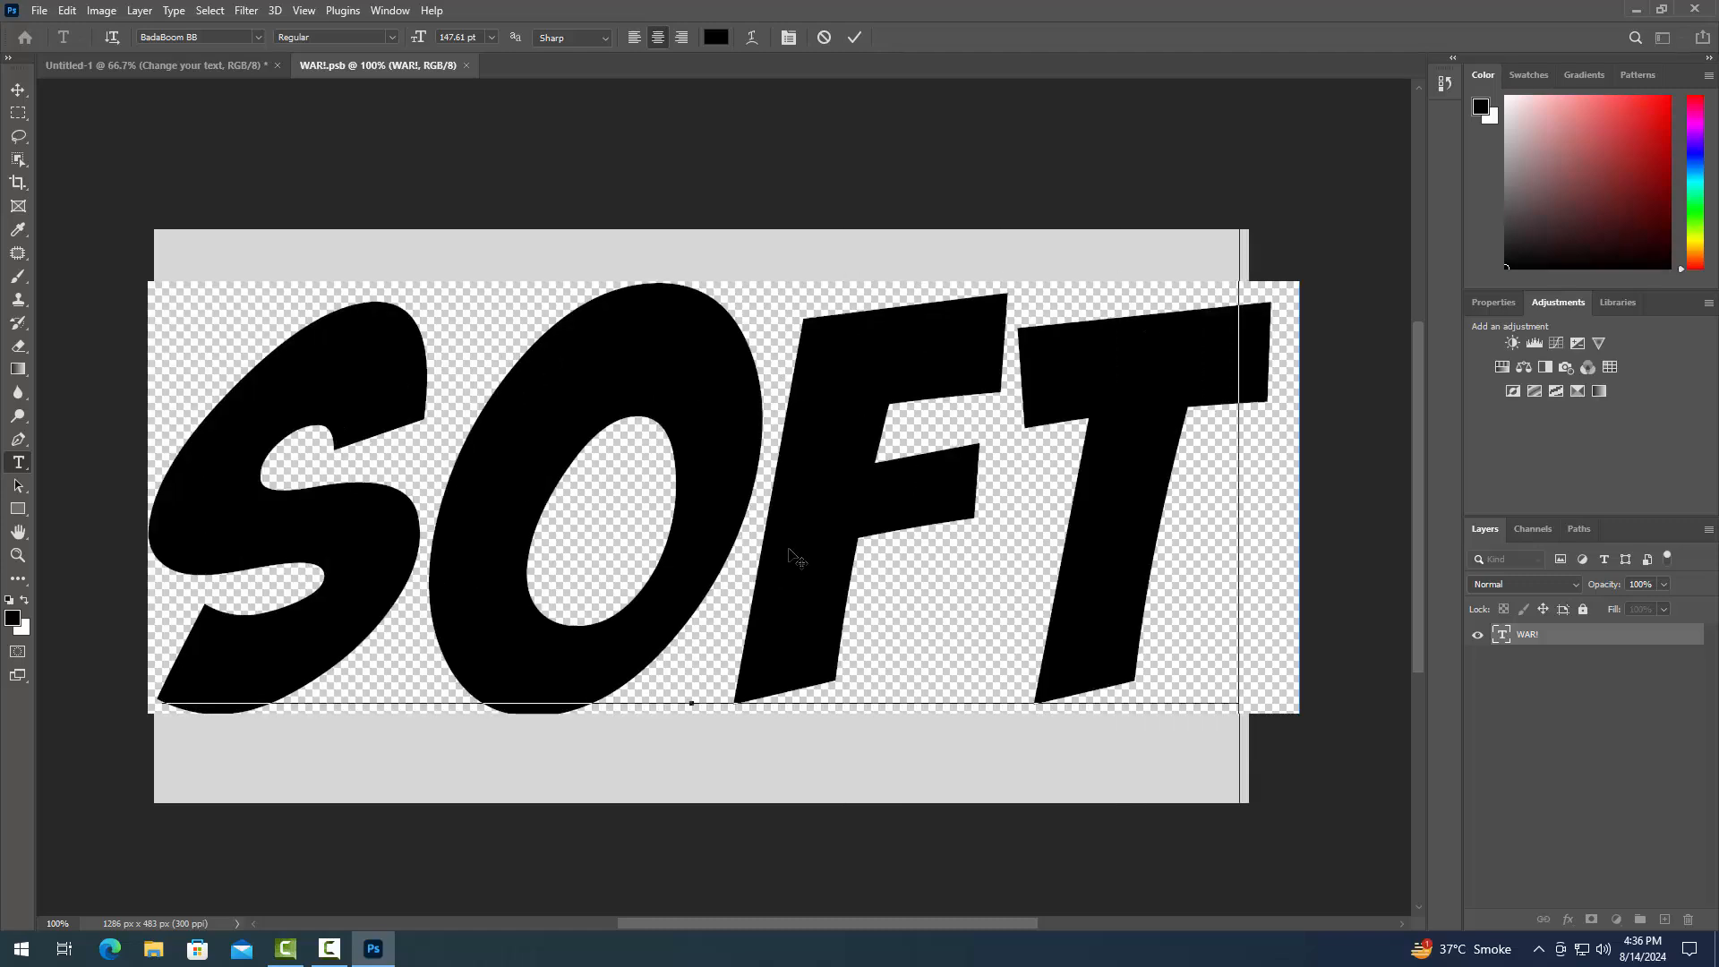
pyautogui.click(854, 37)
# Close the WAR!.psb smart object document and save its changes
pyautogui.press('v')
pyautogui.click(470, 65)
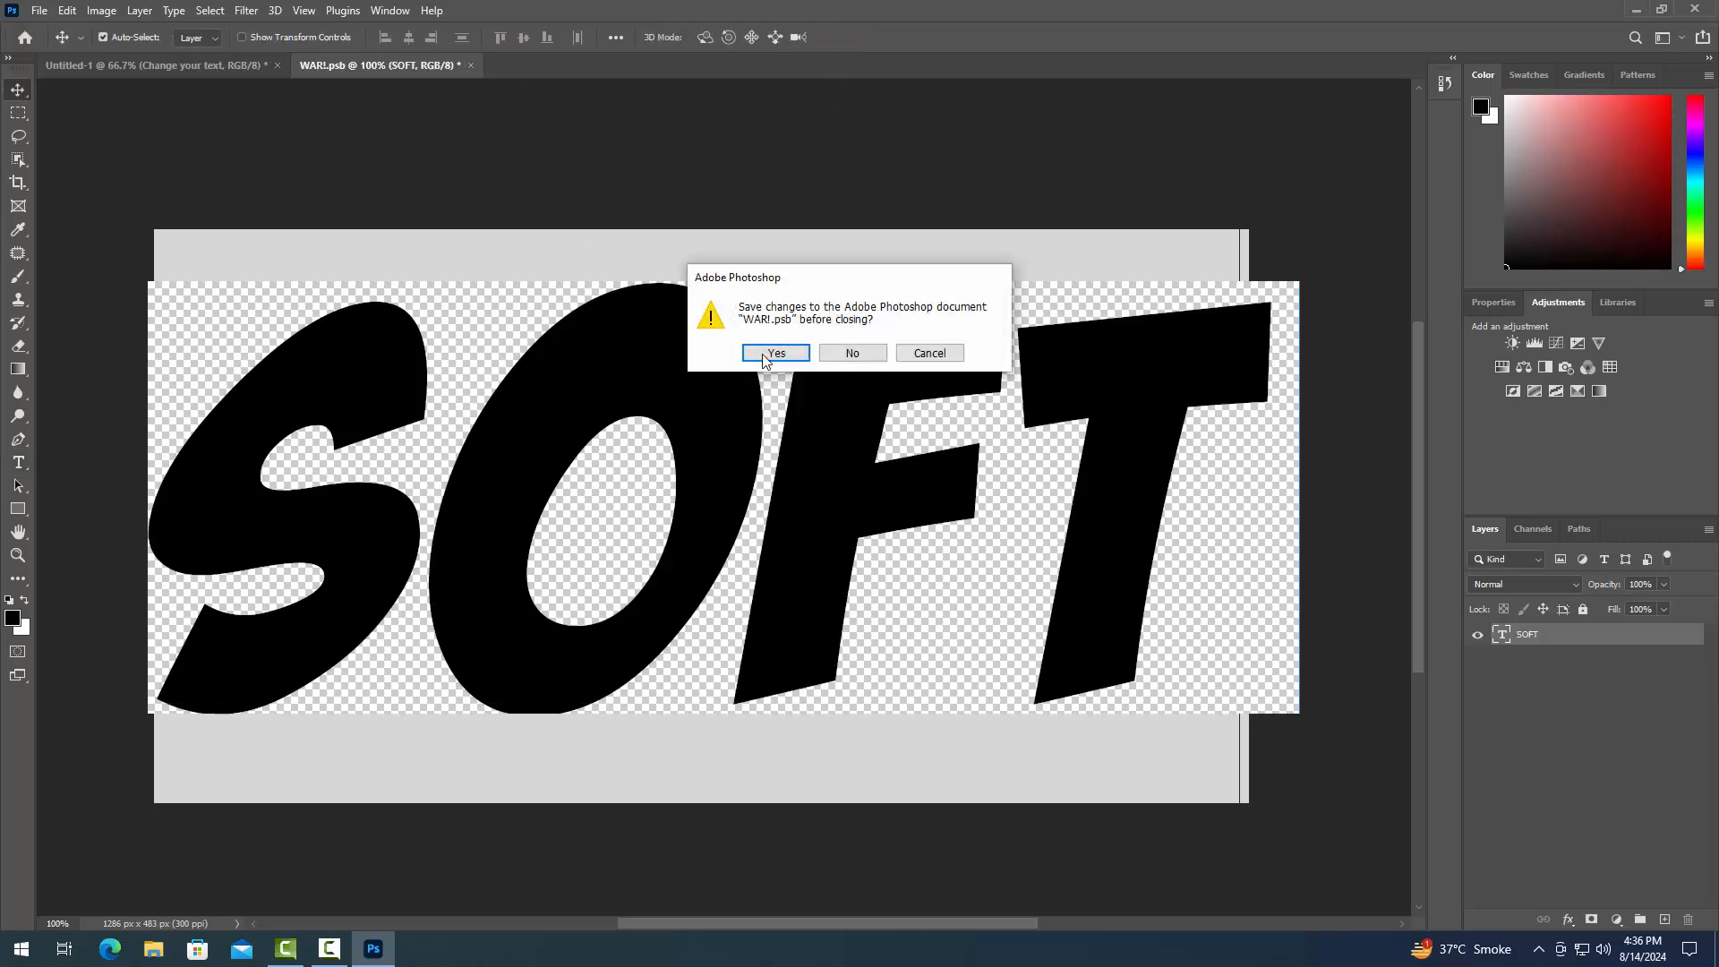
pyautogui.click(772, 351)
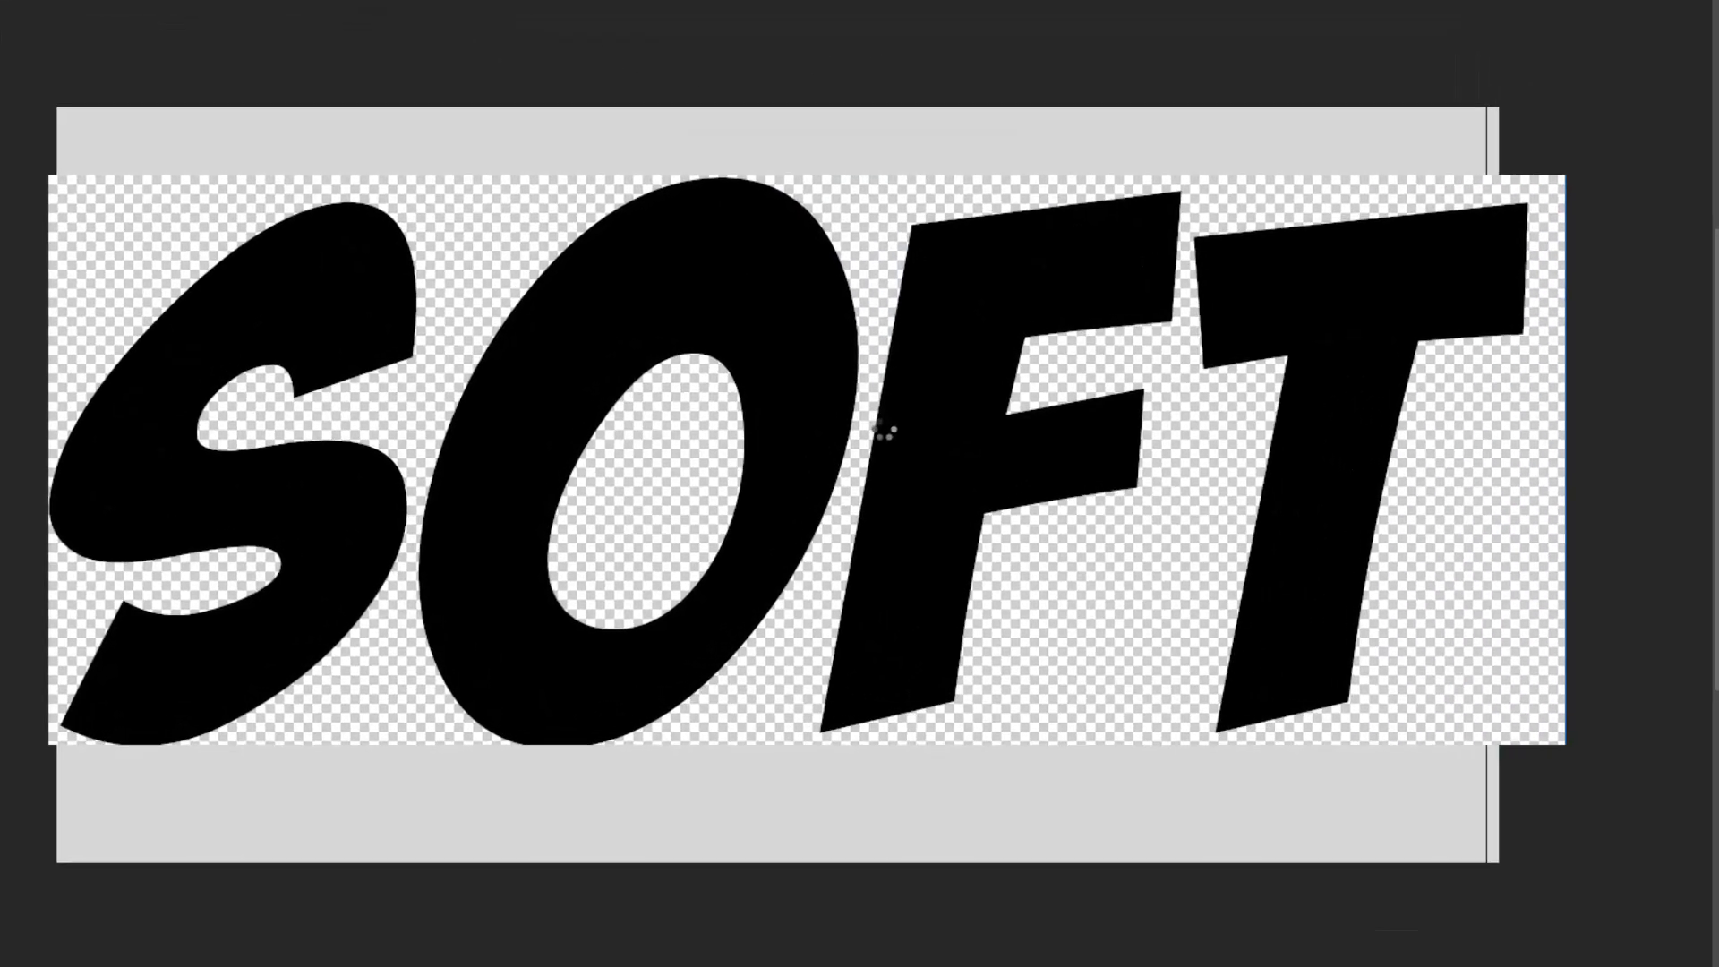